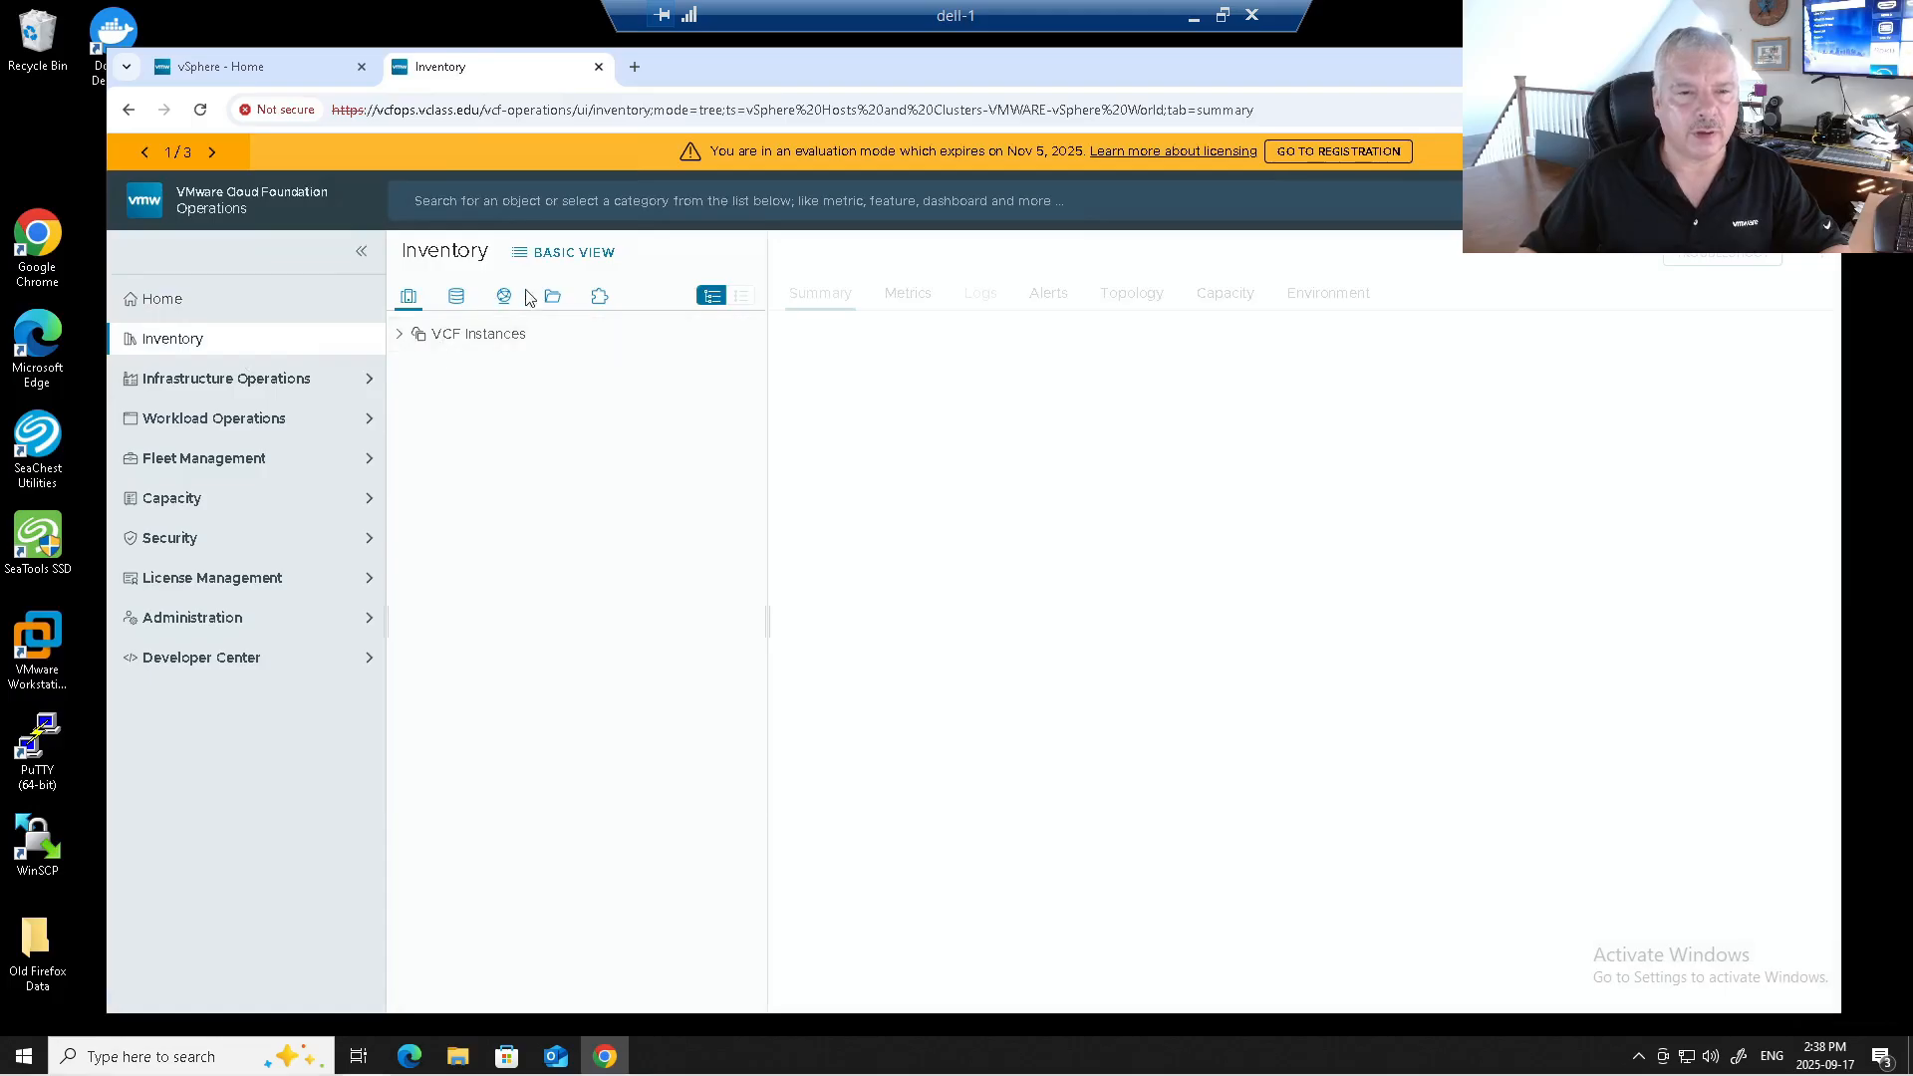
Expand VCF Instances > MYvcf and load the MGMT-Dom management domain summary.
click(560, 254)
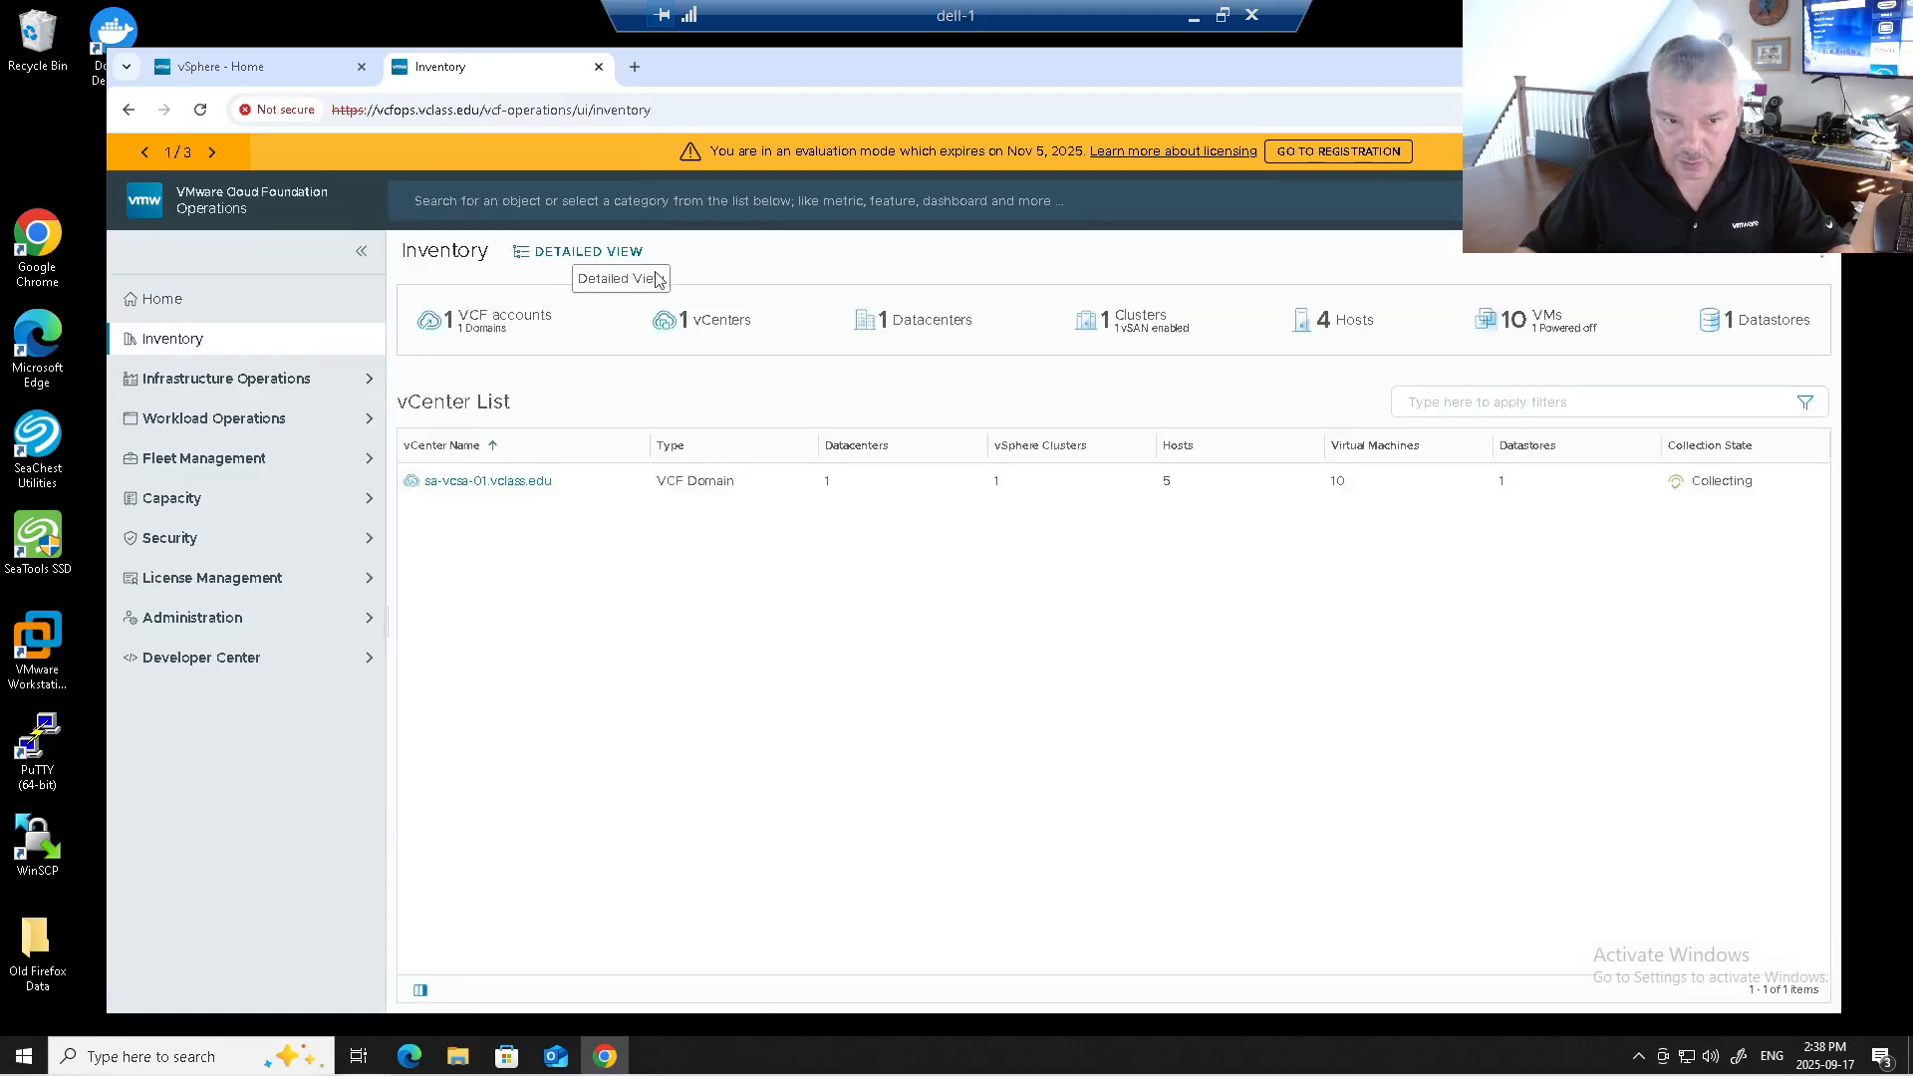
click(588, 255)
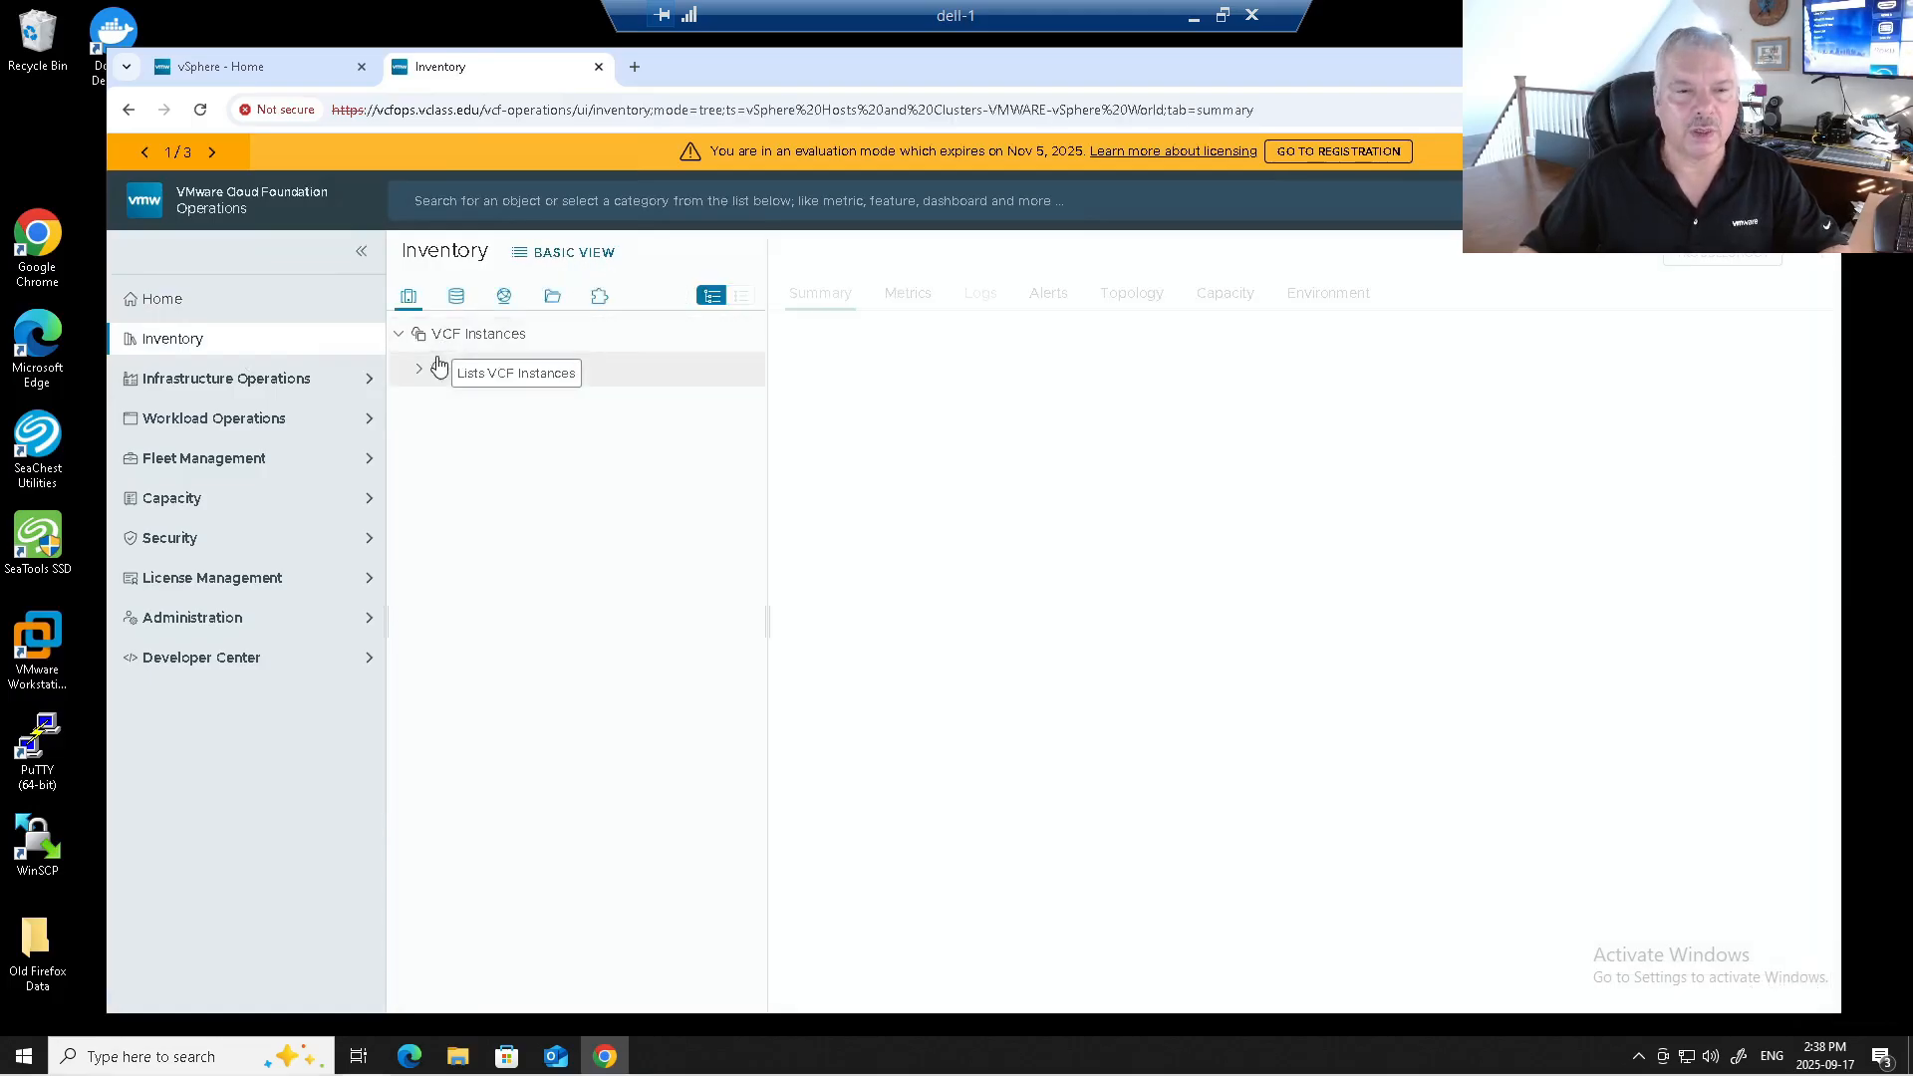
click(500, 384)
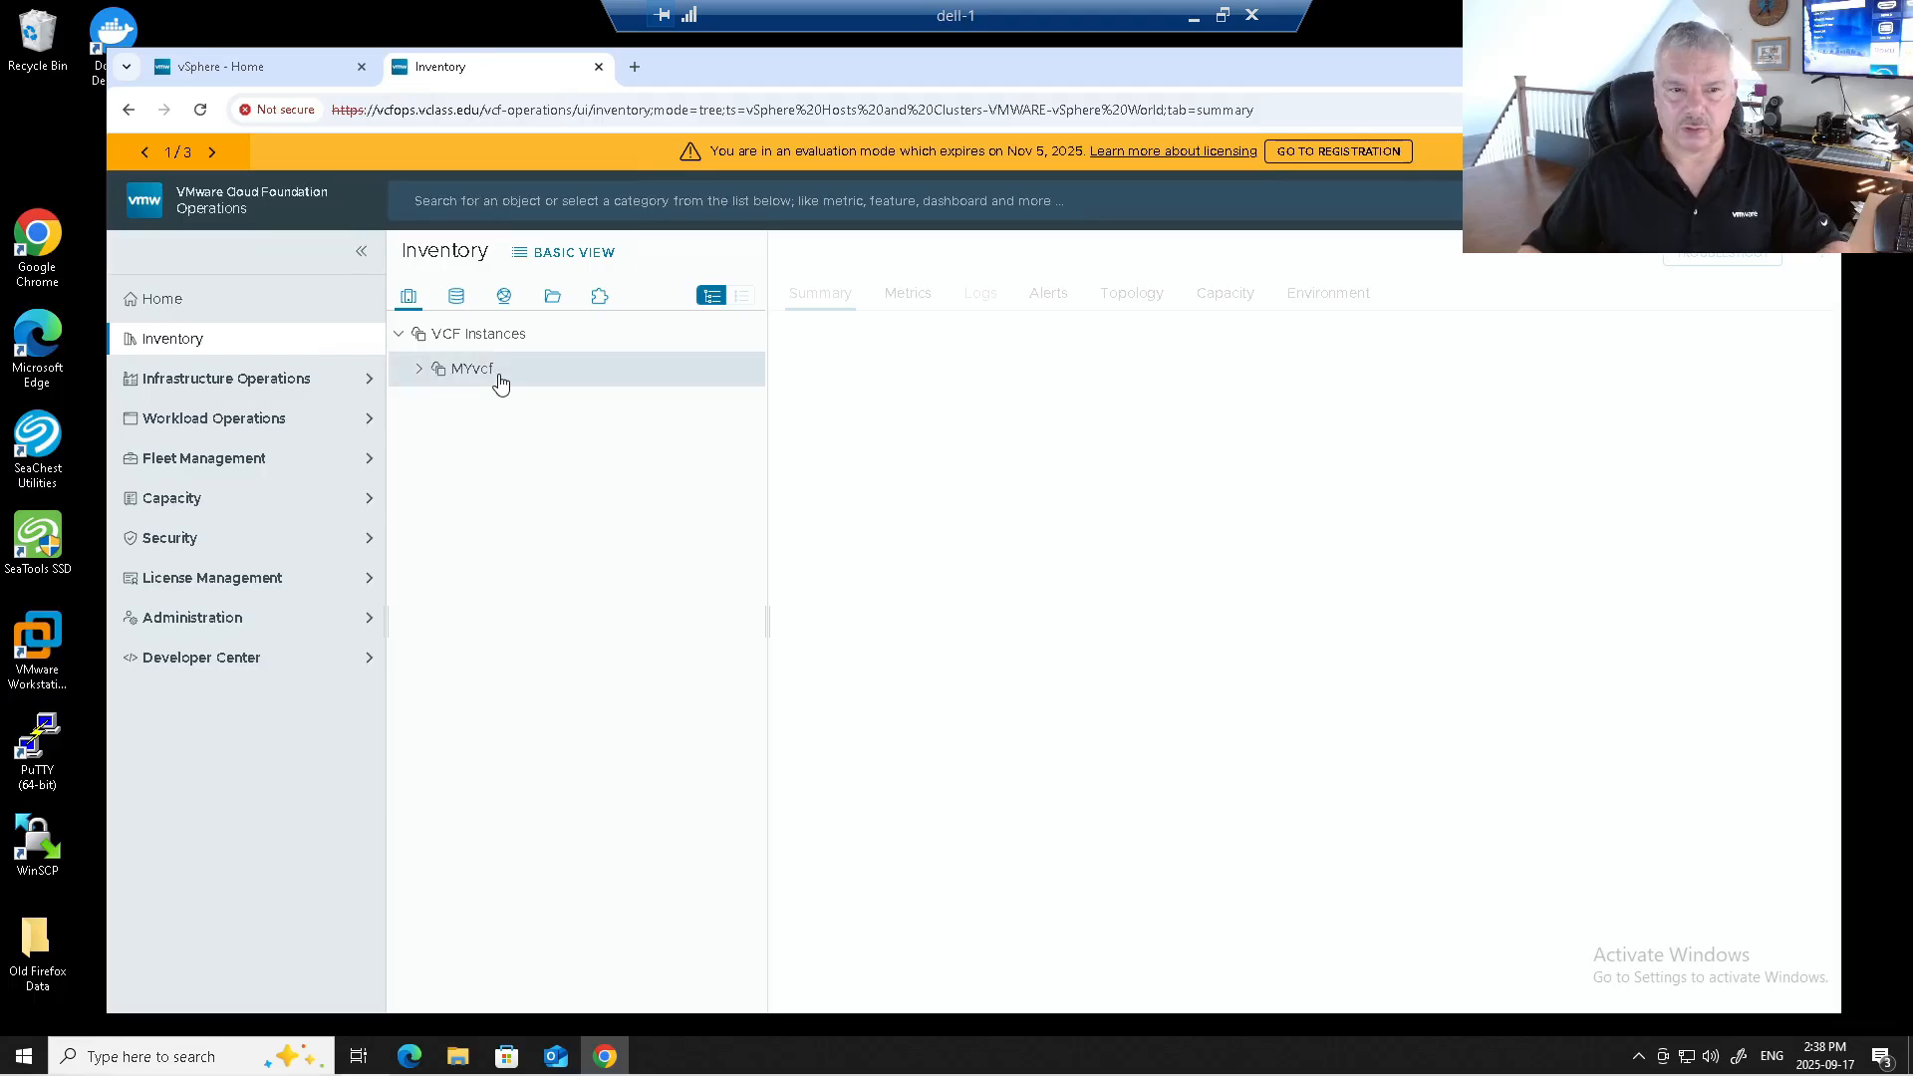
click(416, 373)
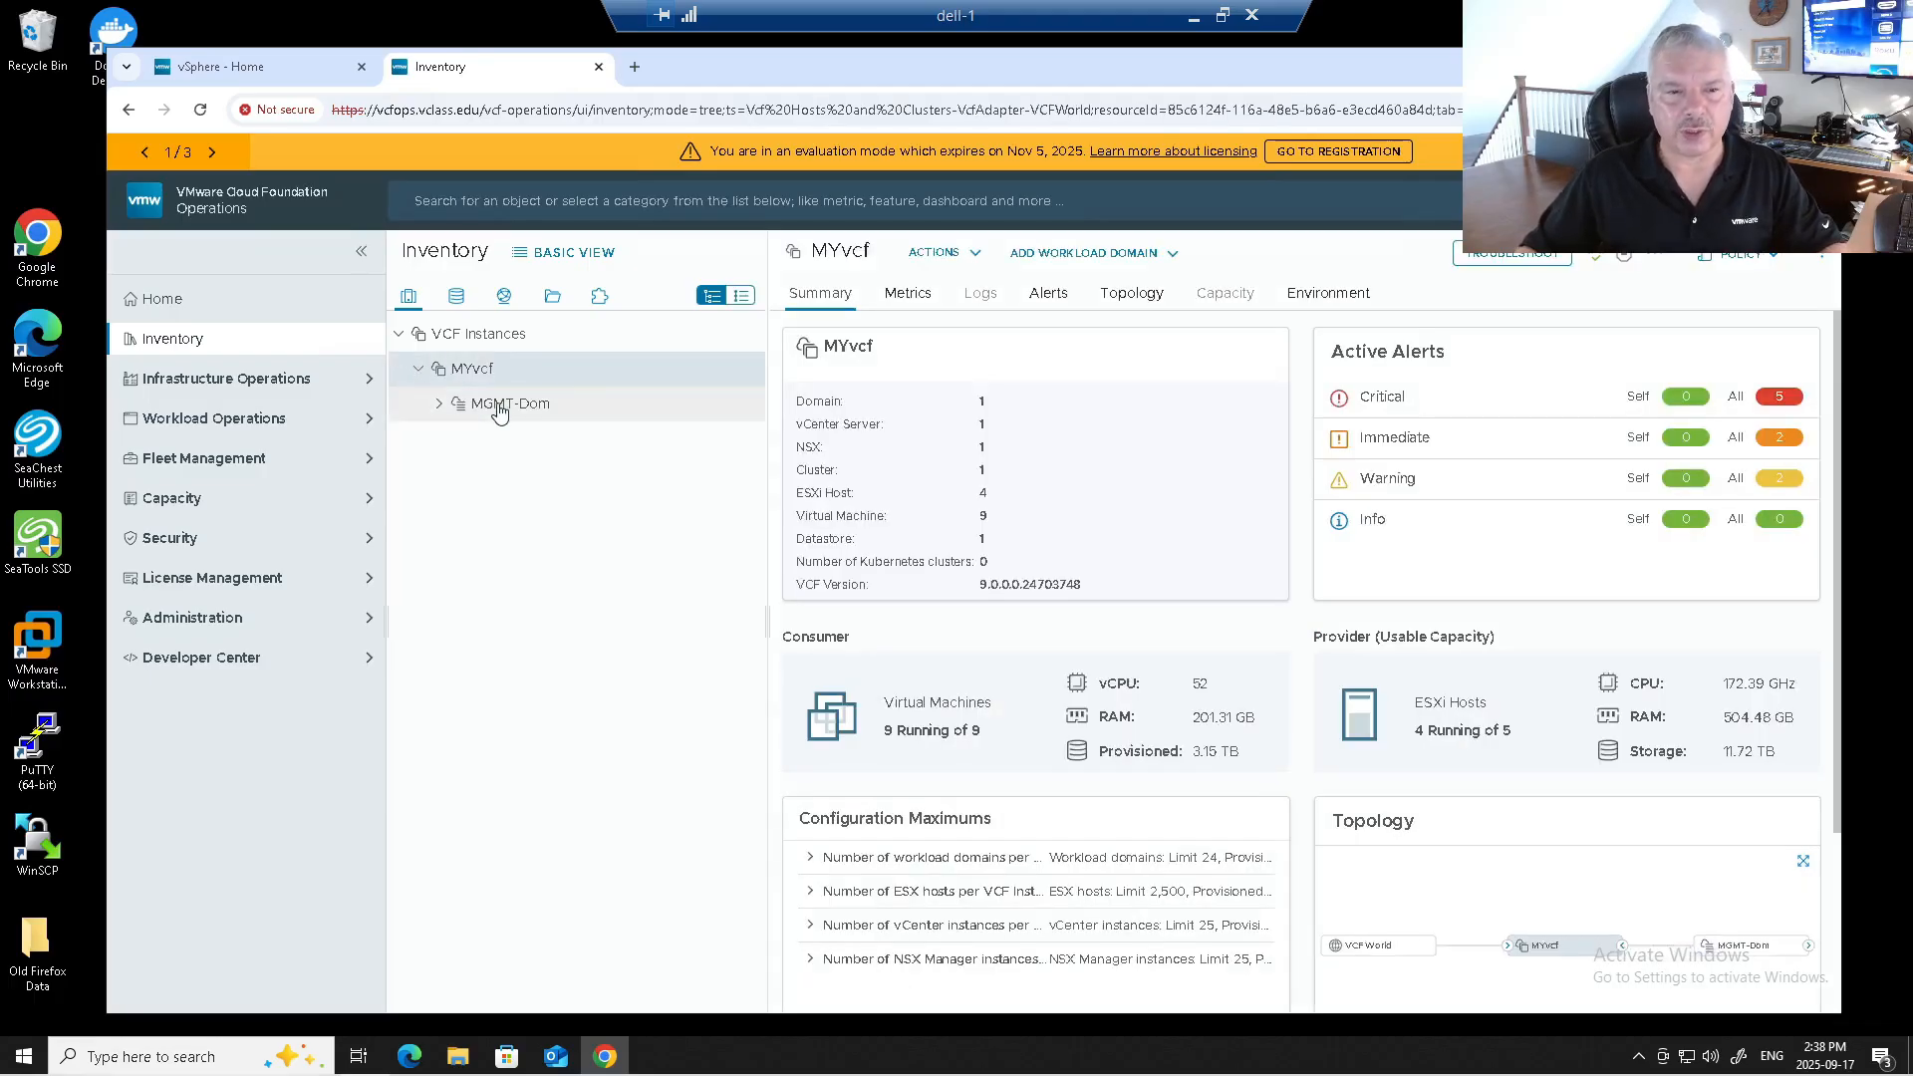
click(518, 408)
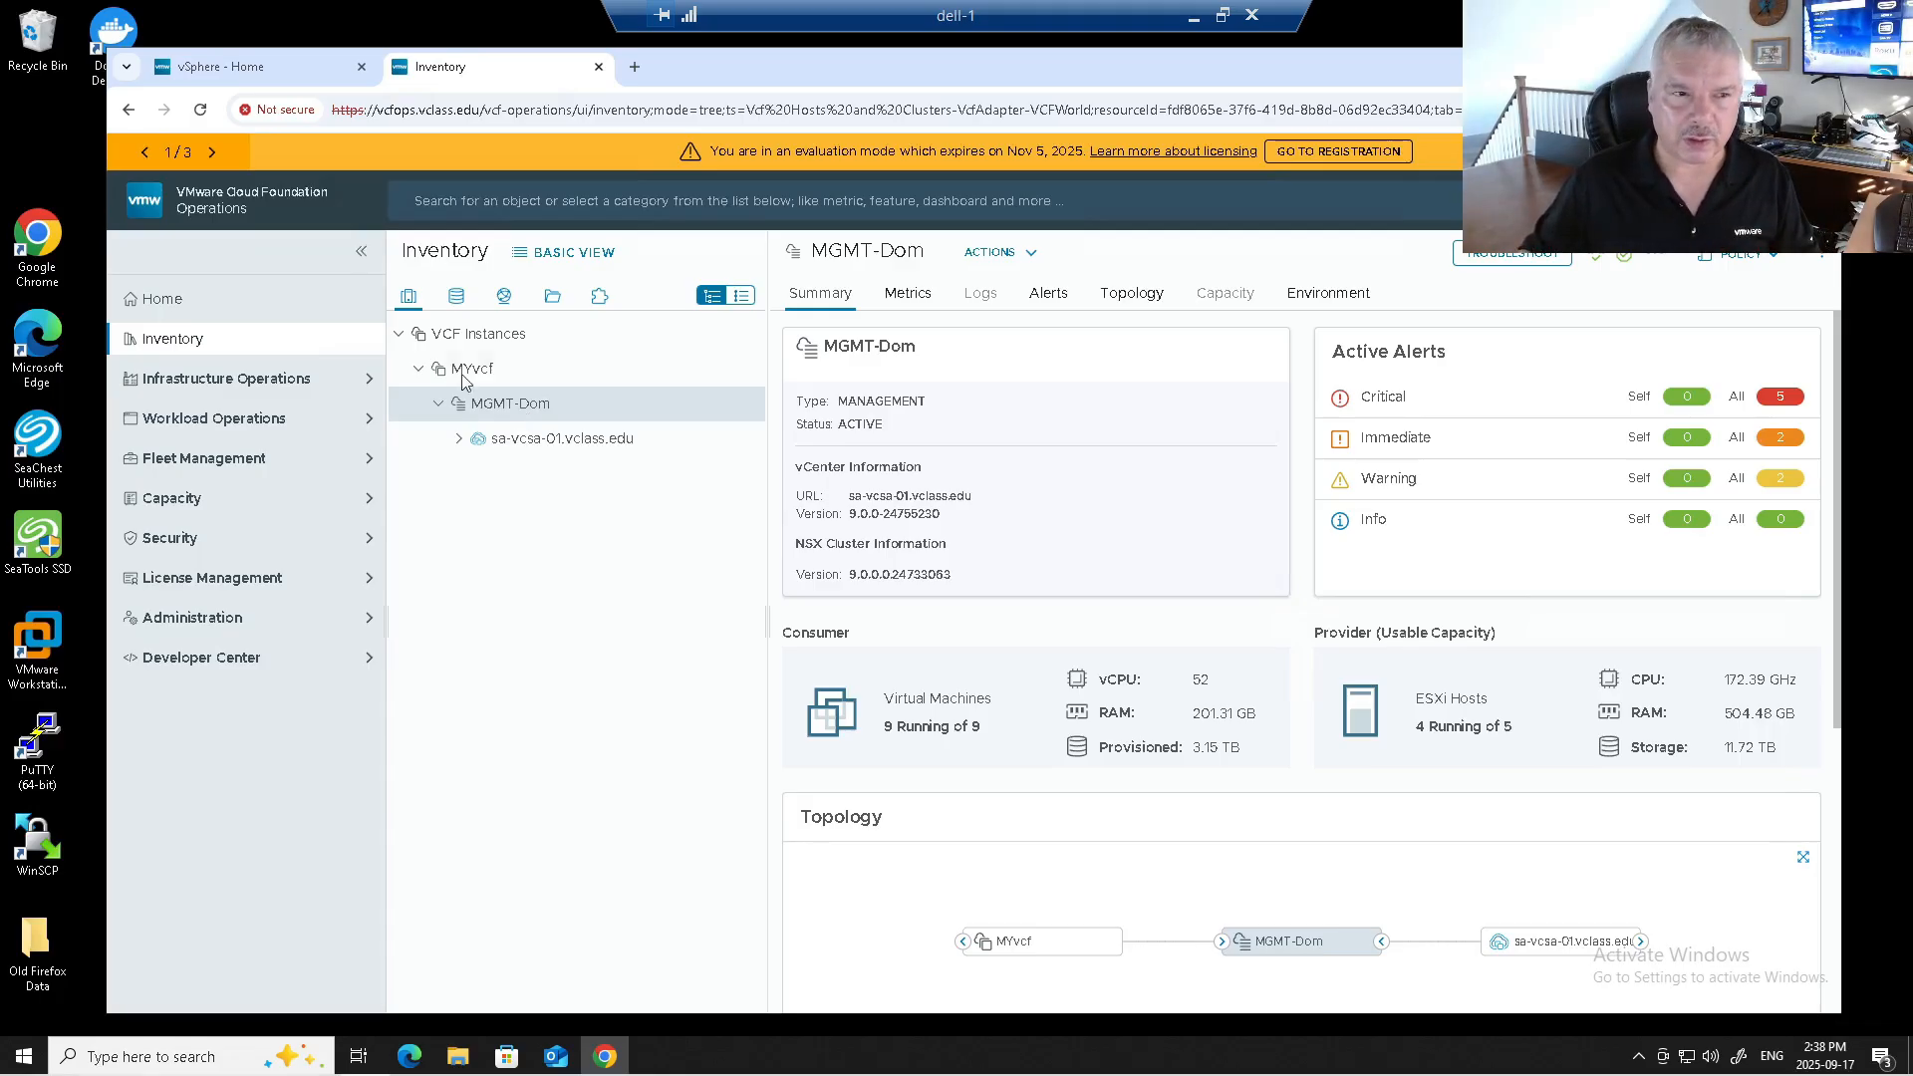
click(236, 72)
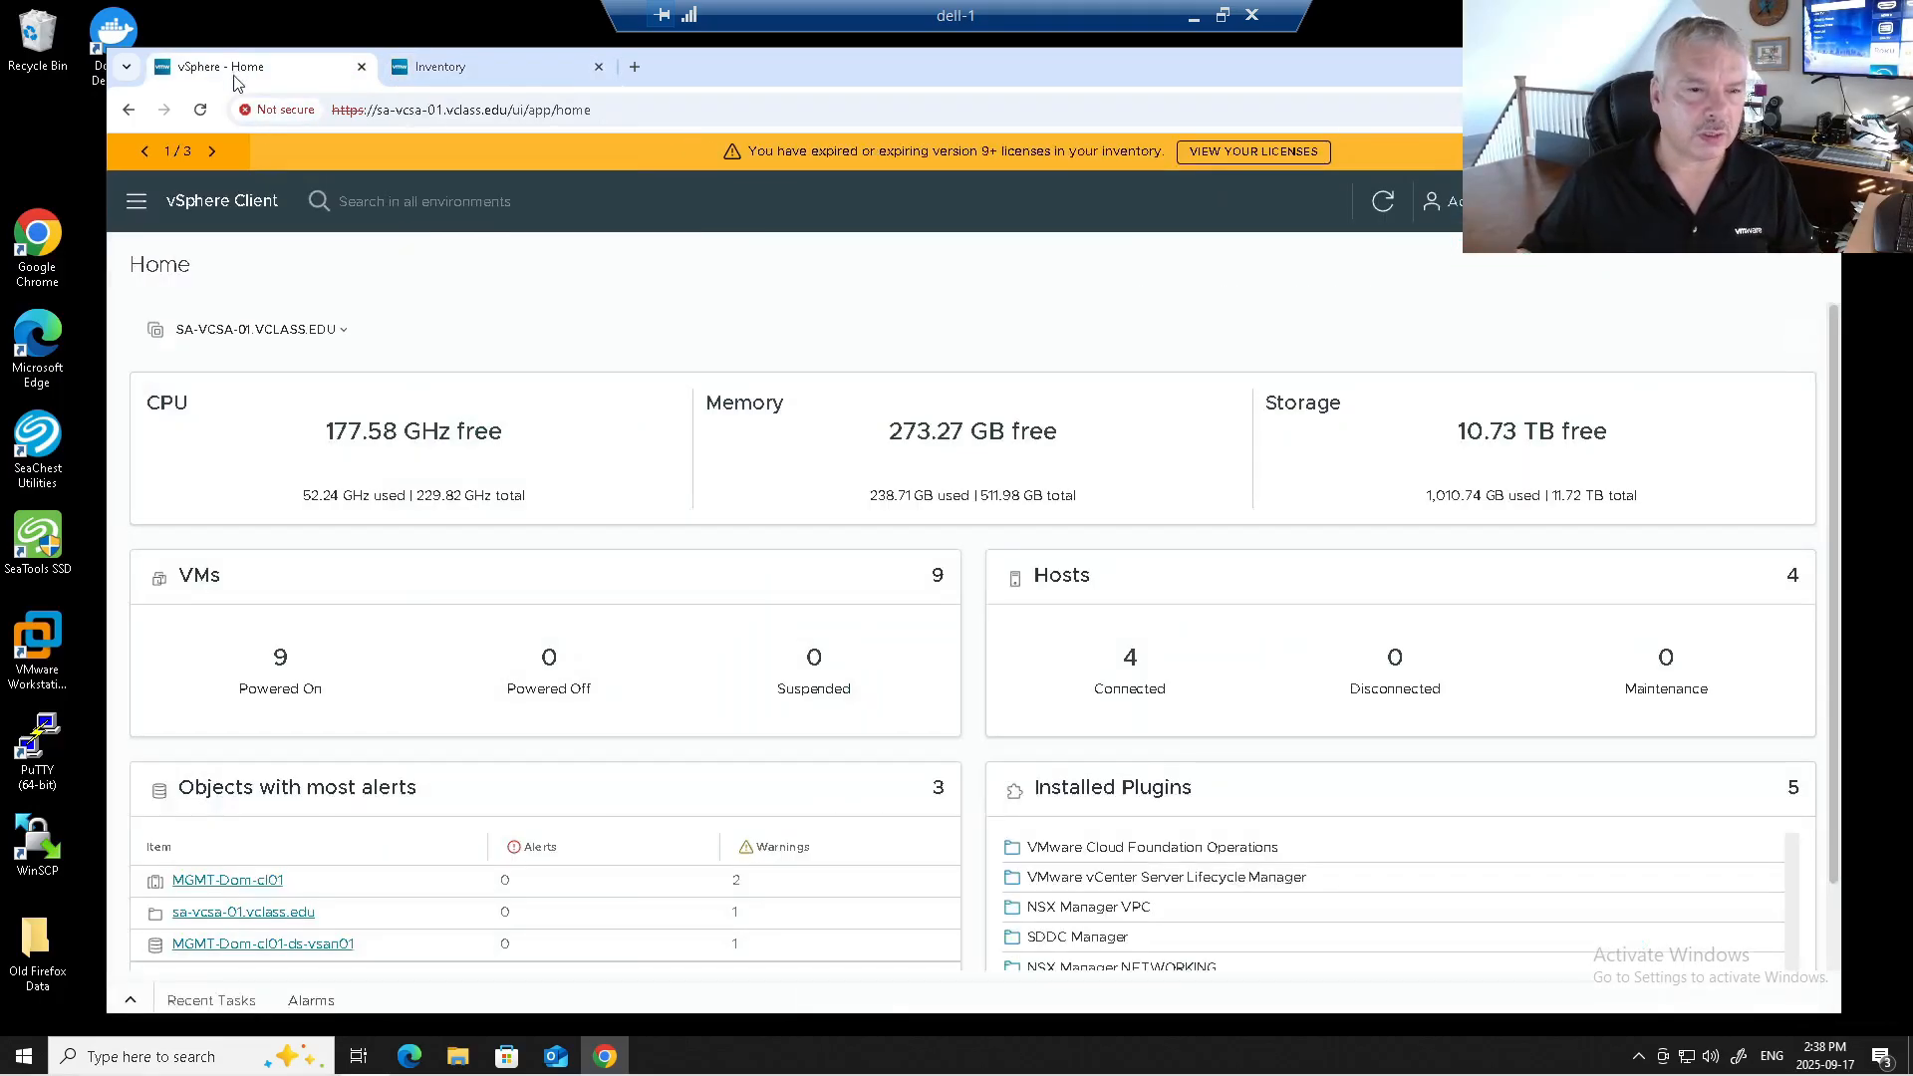
Open the global Hosts list and view its Unassigned Hosts and Network Pools tabs.
click(137, 202)
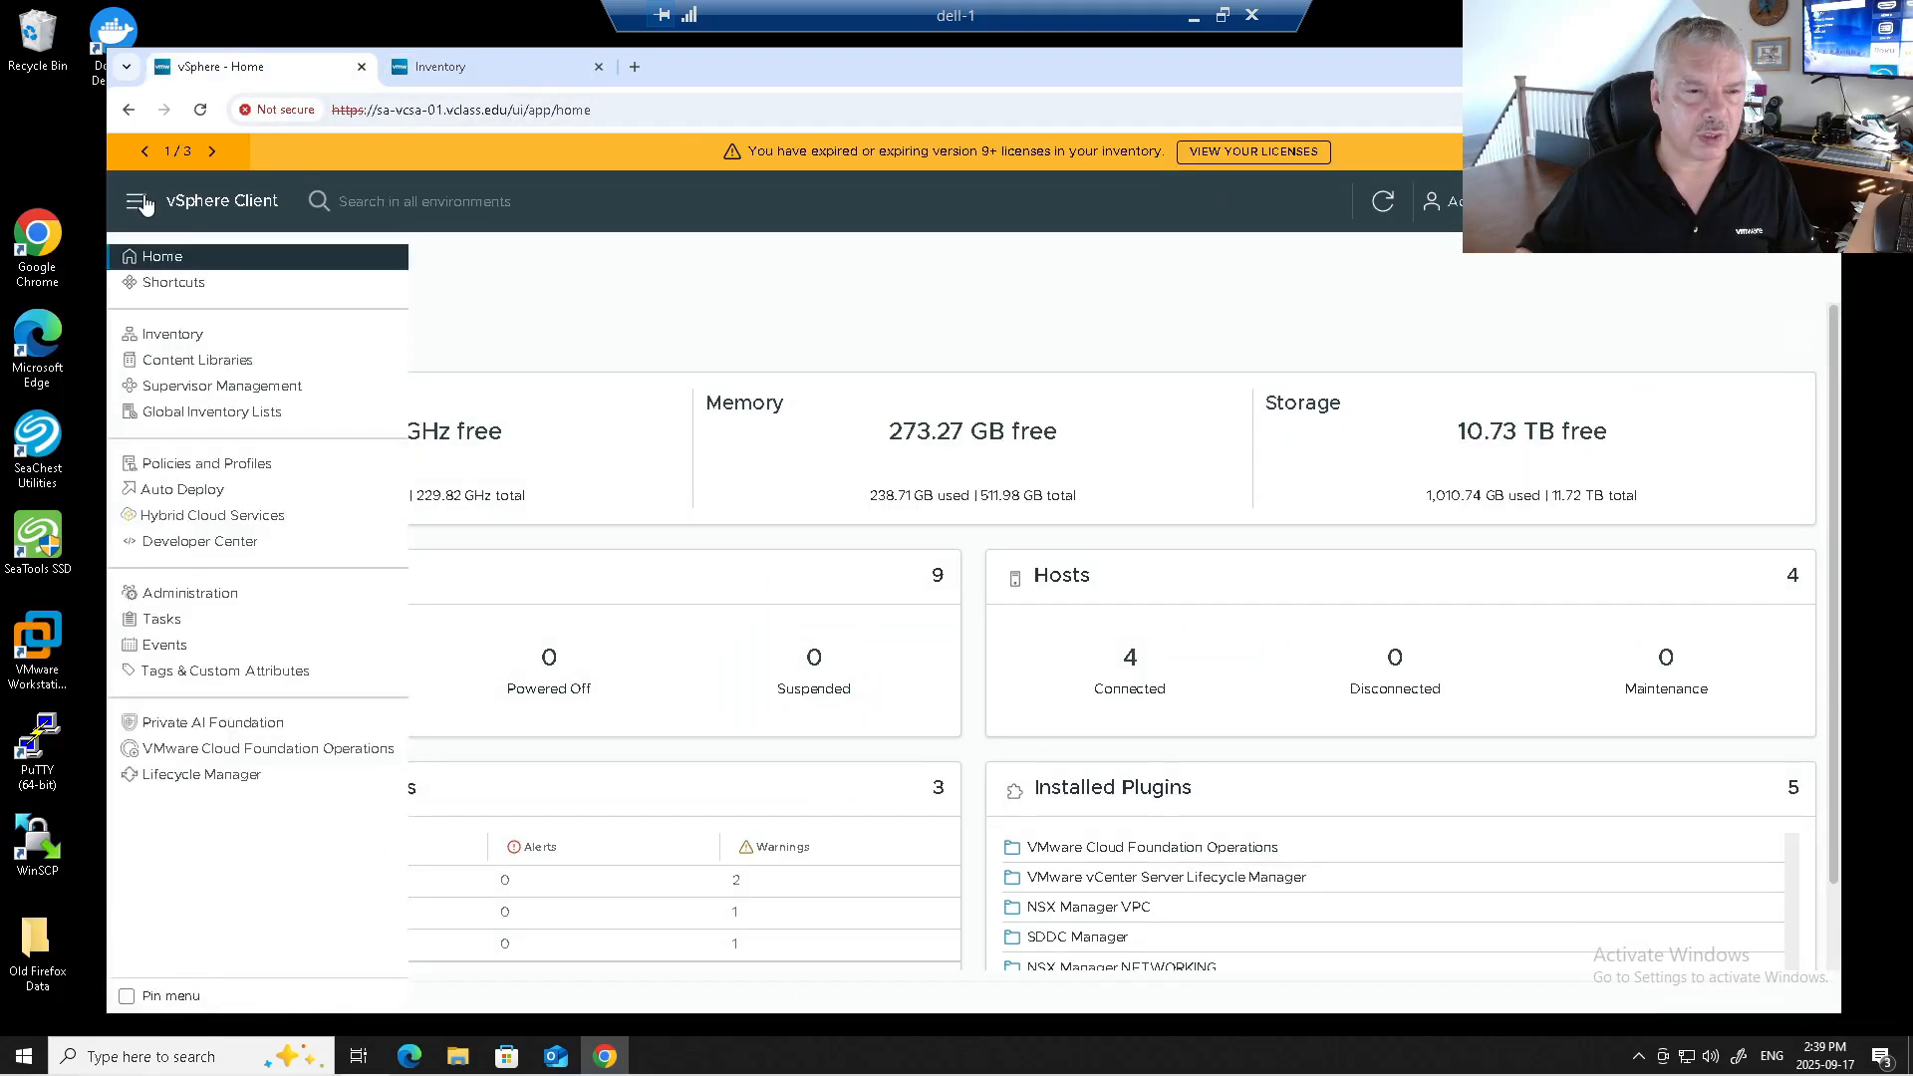
click(227, 415)
click(239, 508)
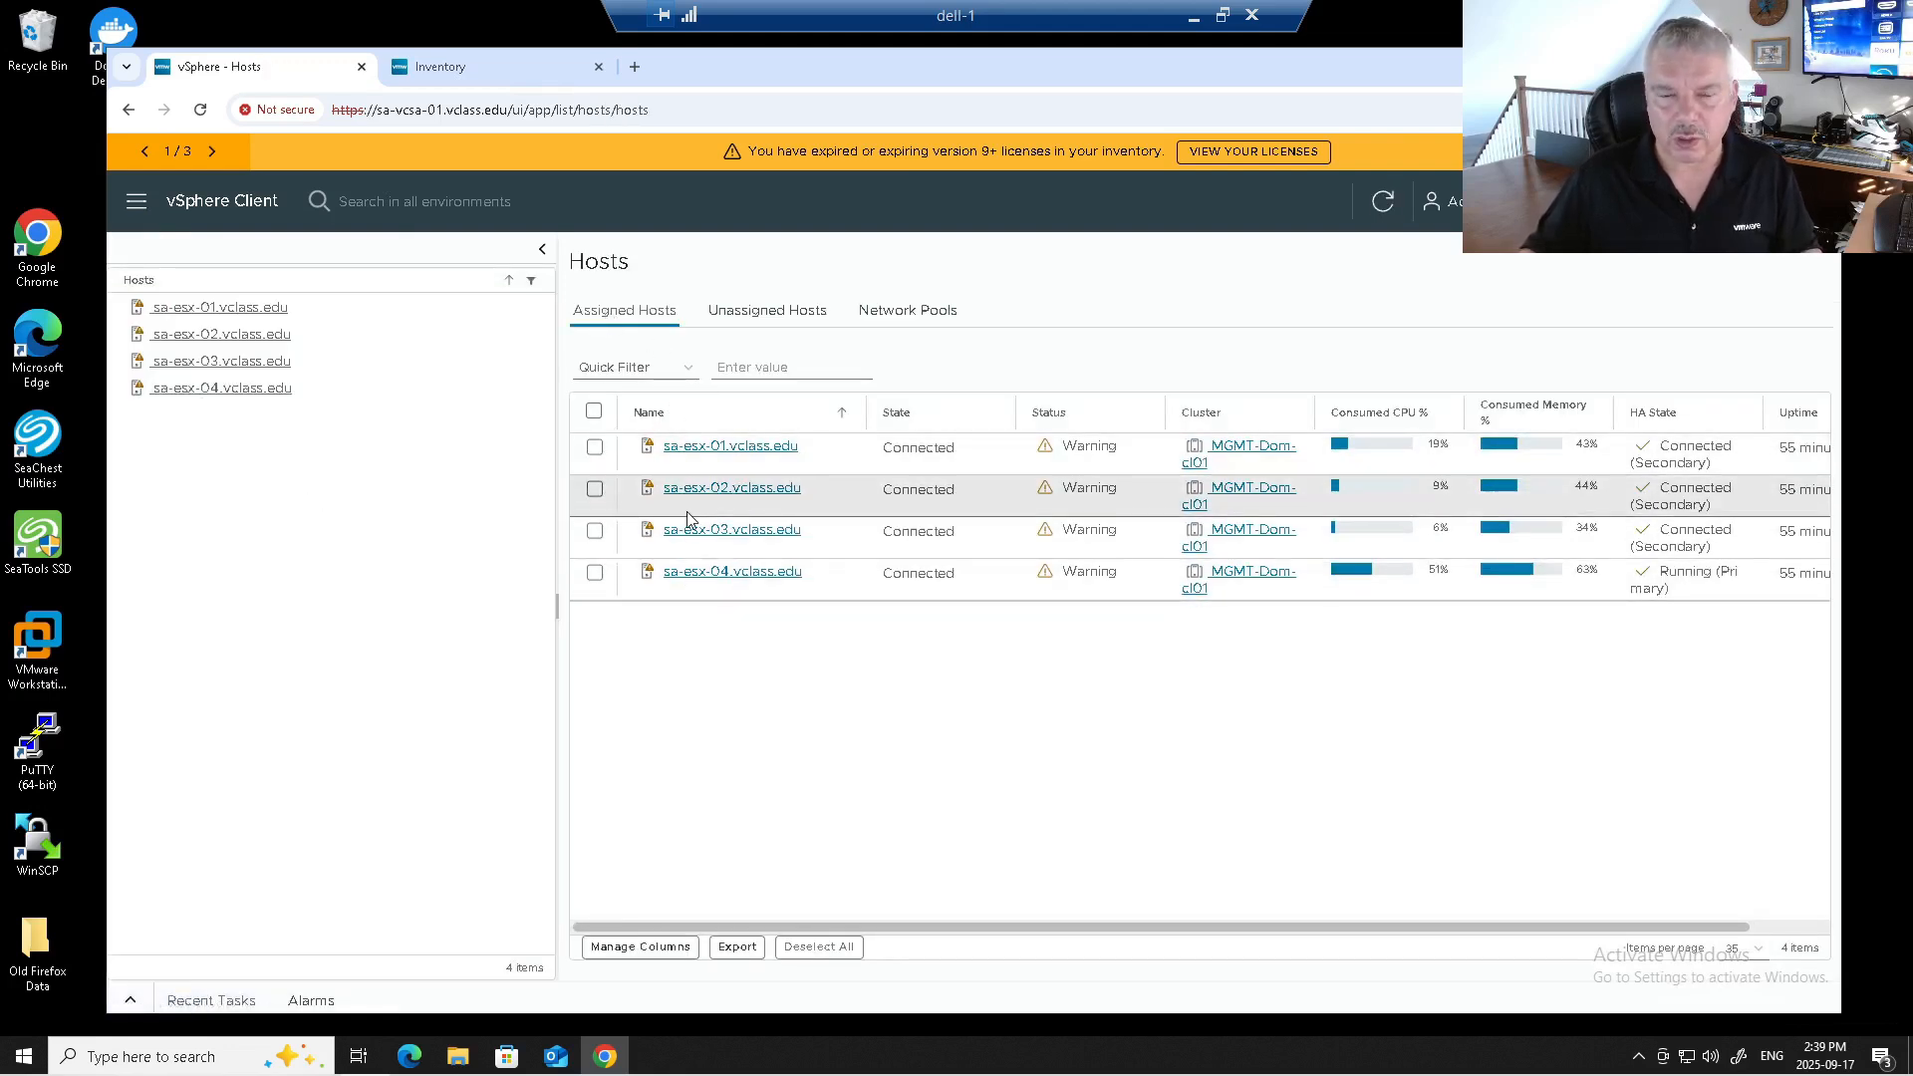
click(749, 312)
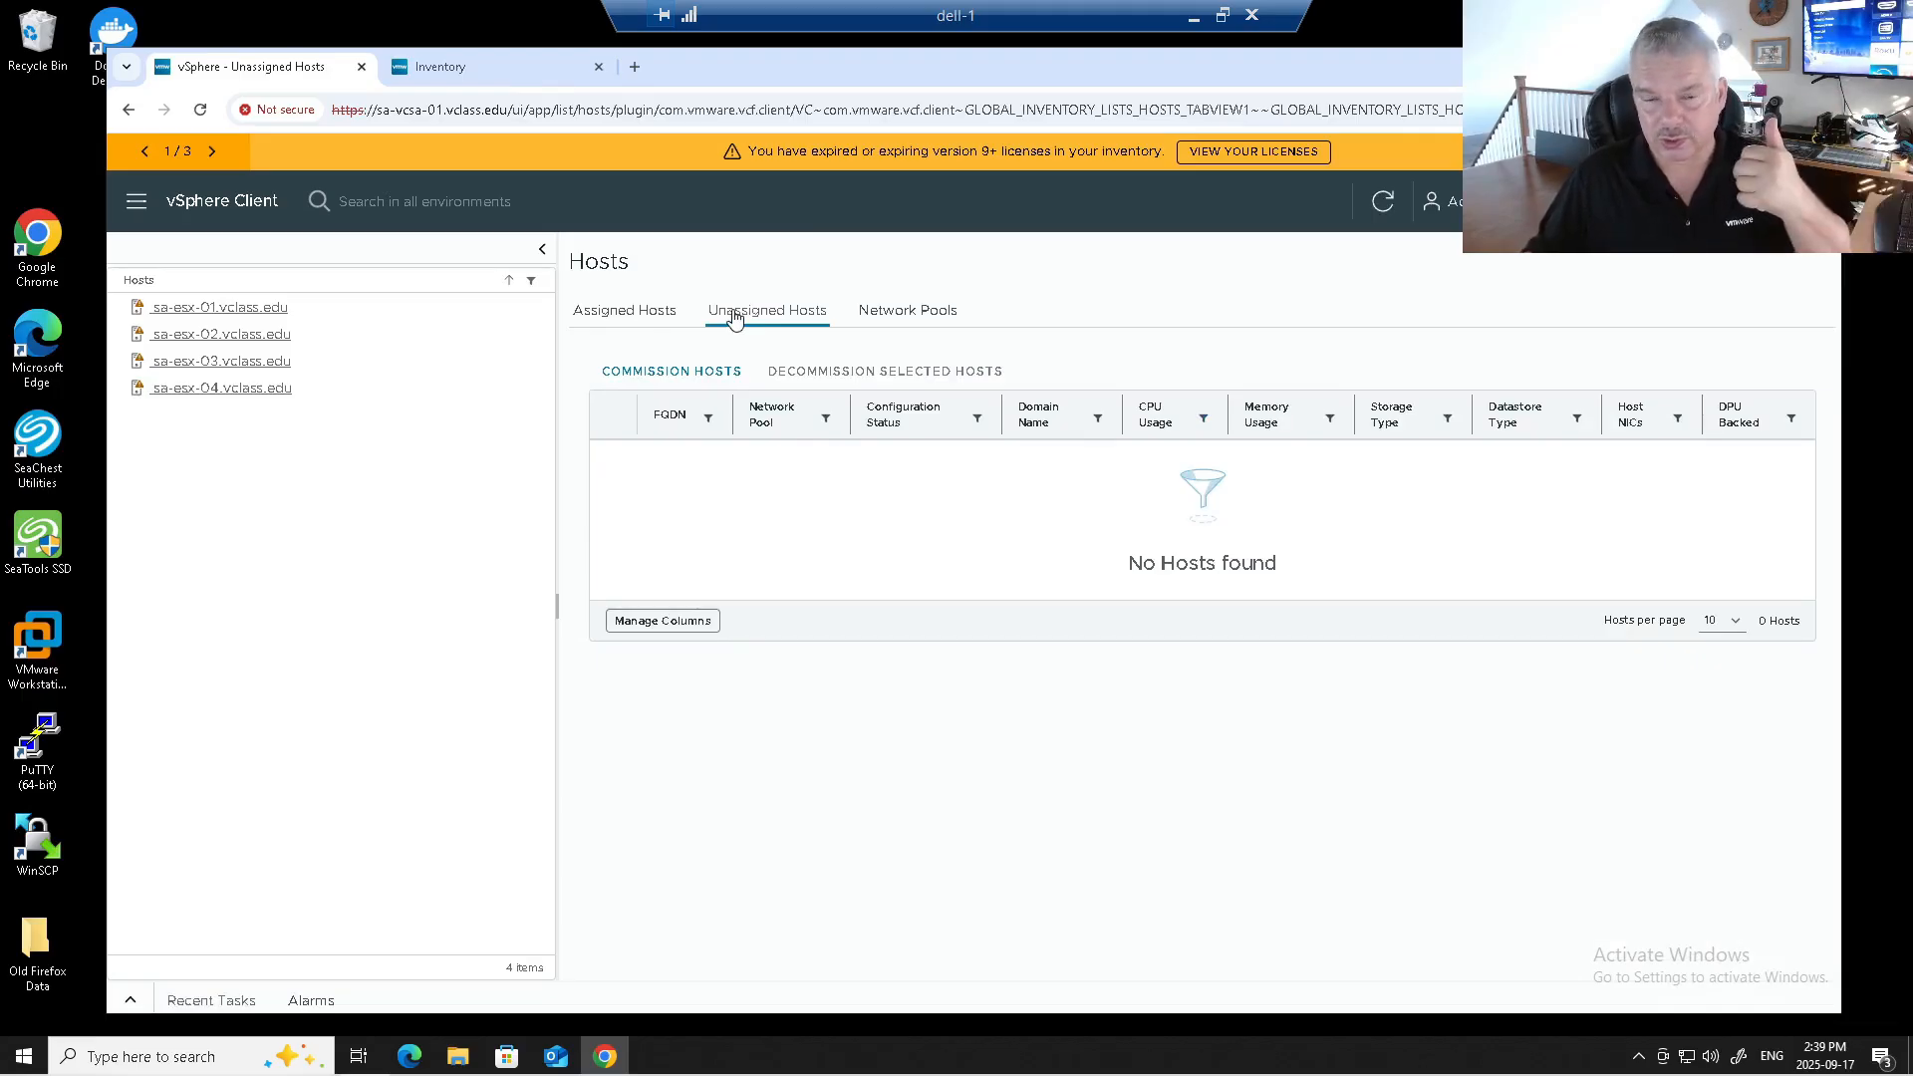
click(902, 314)
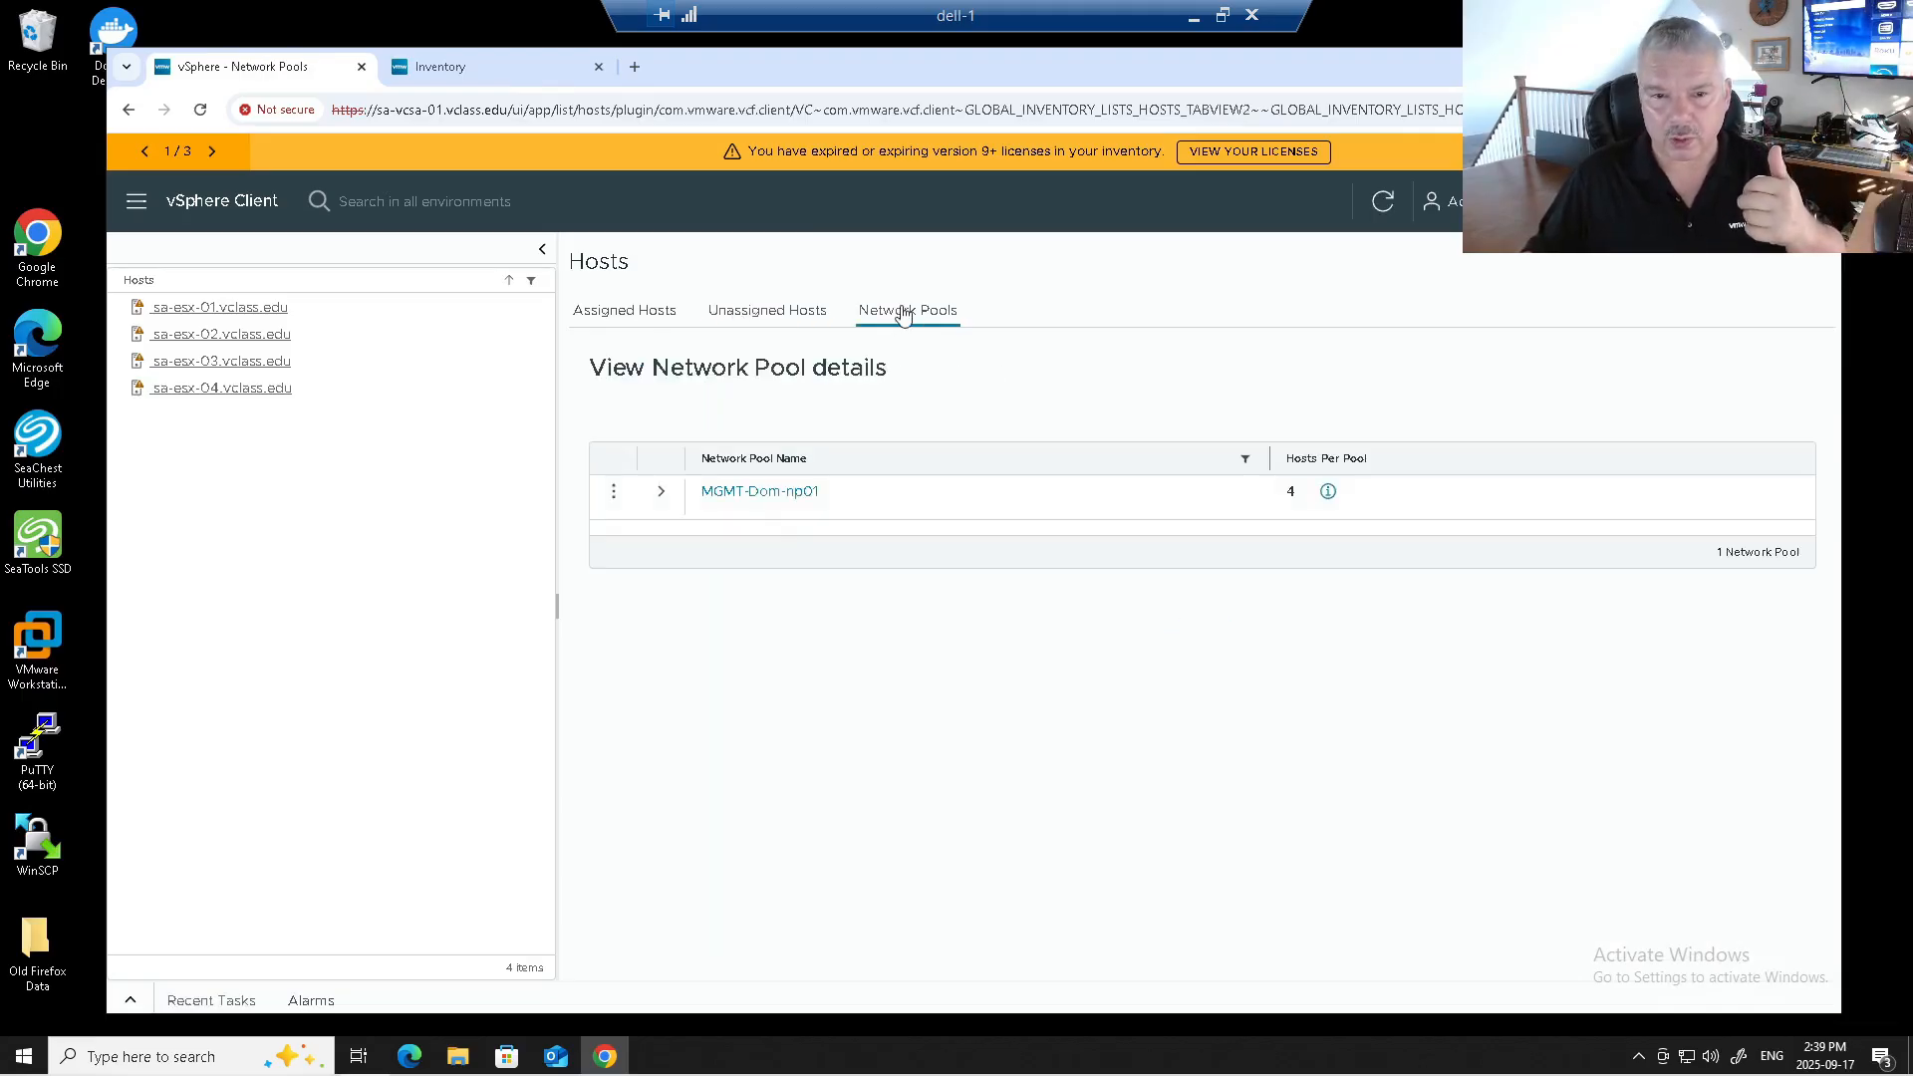
Expand MGMT-Dom-np01 and highlight its vSAN 172.20.30.0 and vMotion 172.20.20.0 networks and used IPs.
click(661, 491)
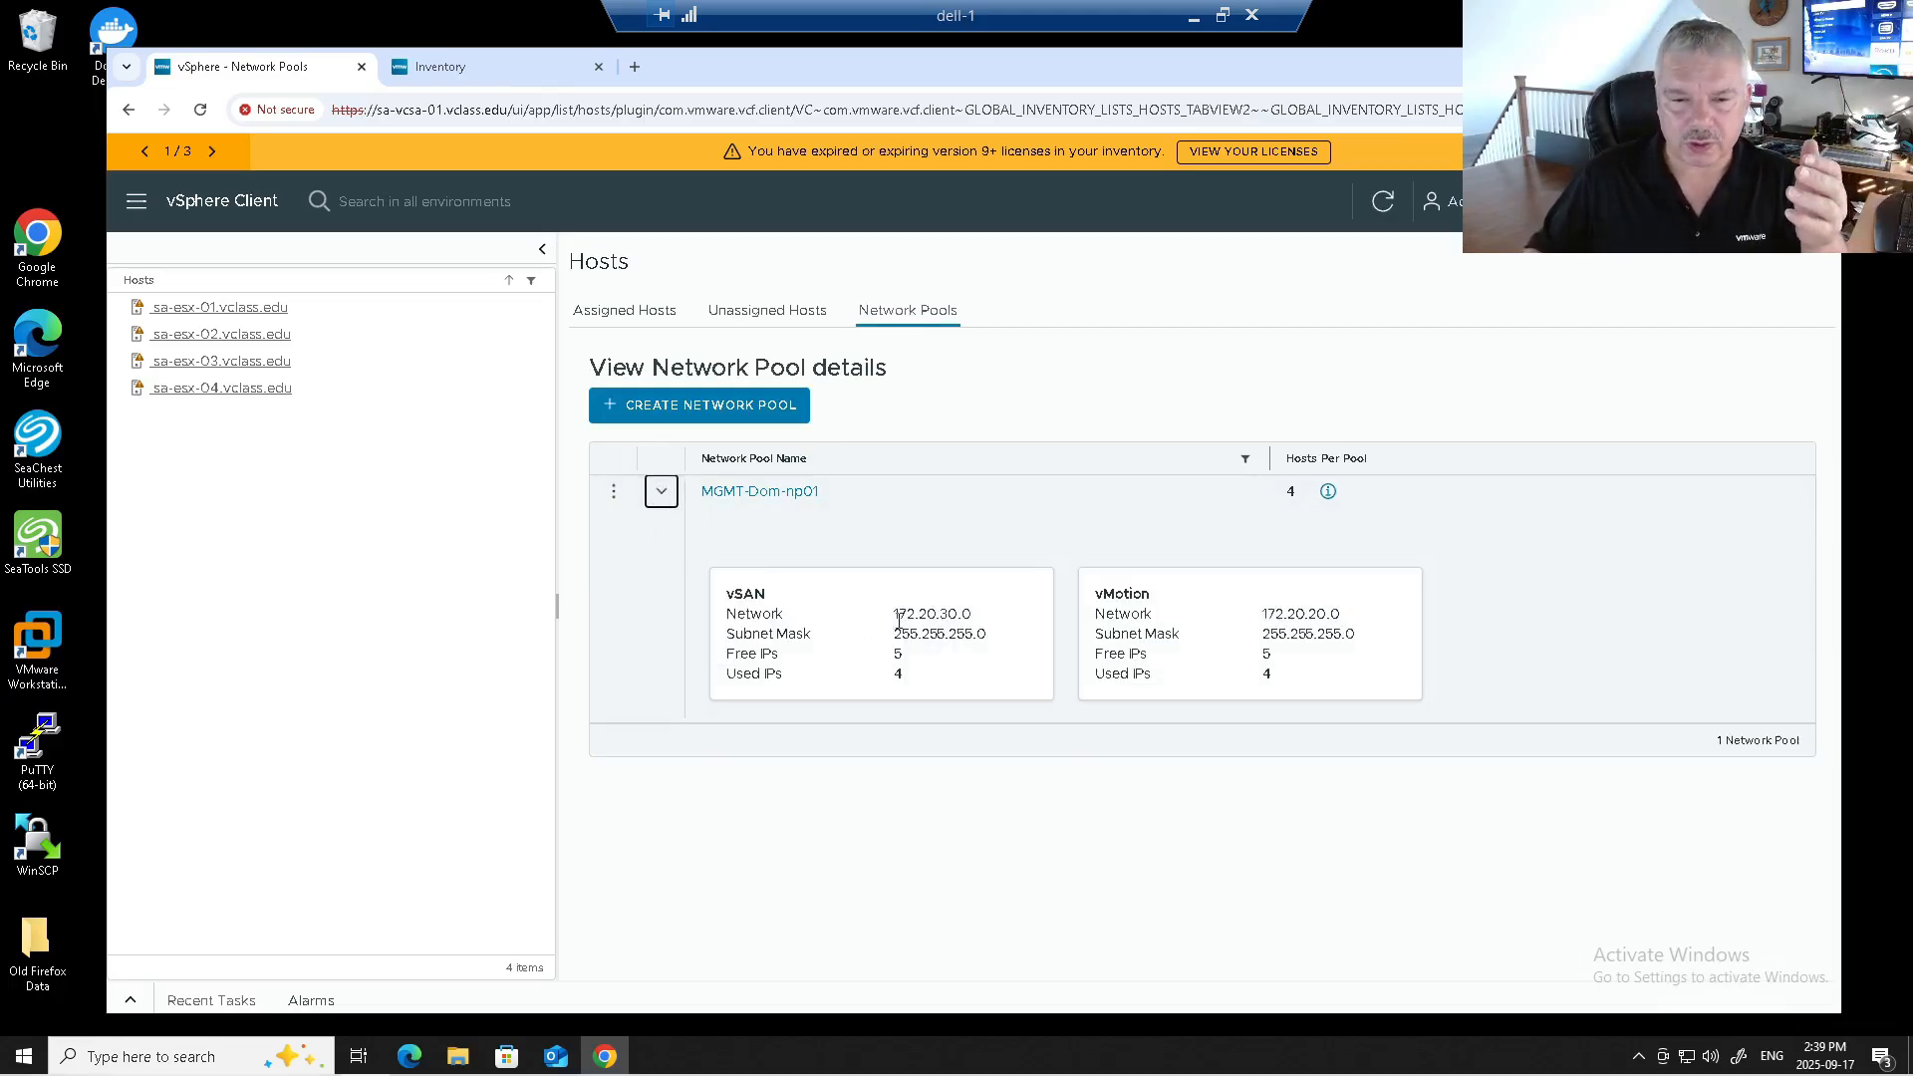
drag(733, 594, 768, 601)
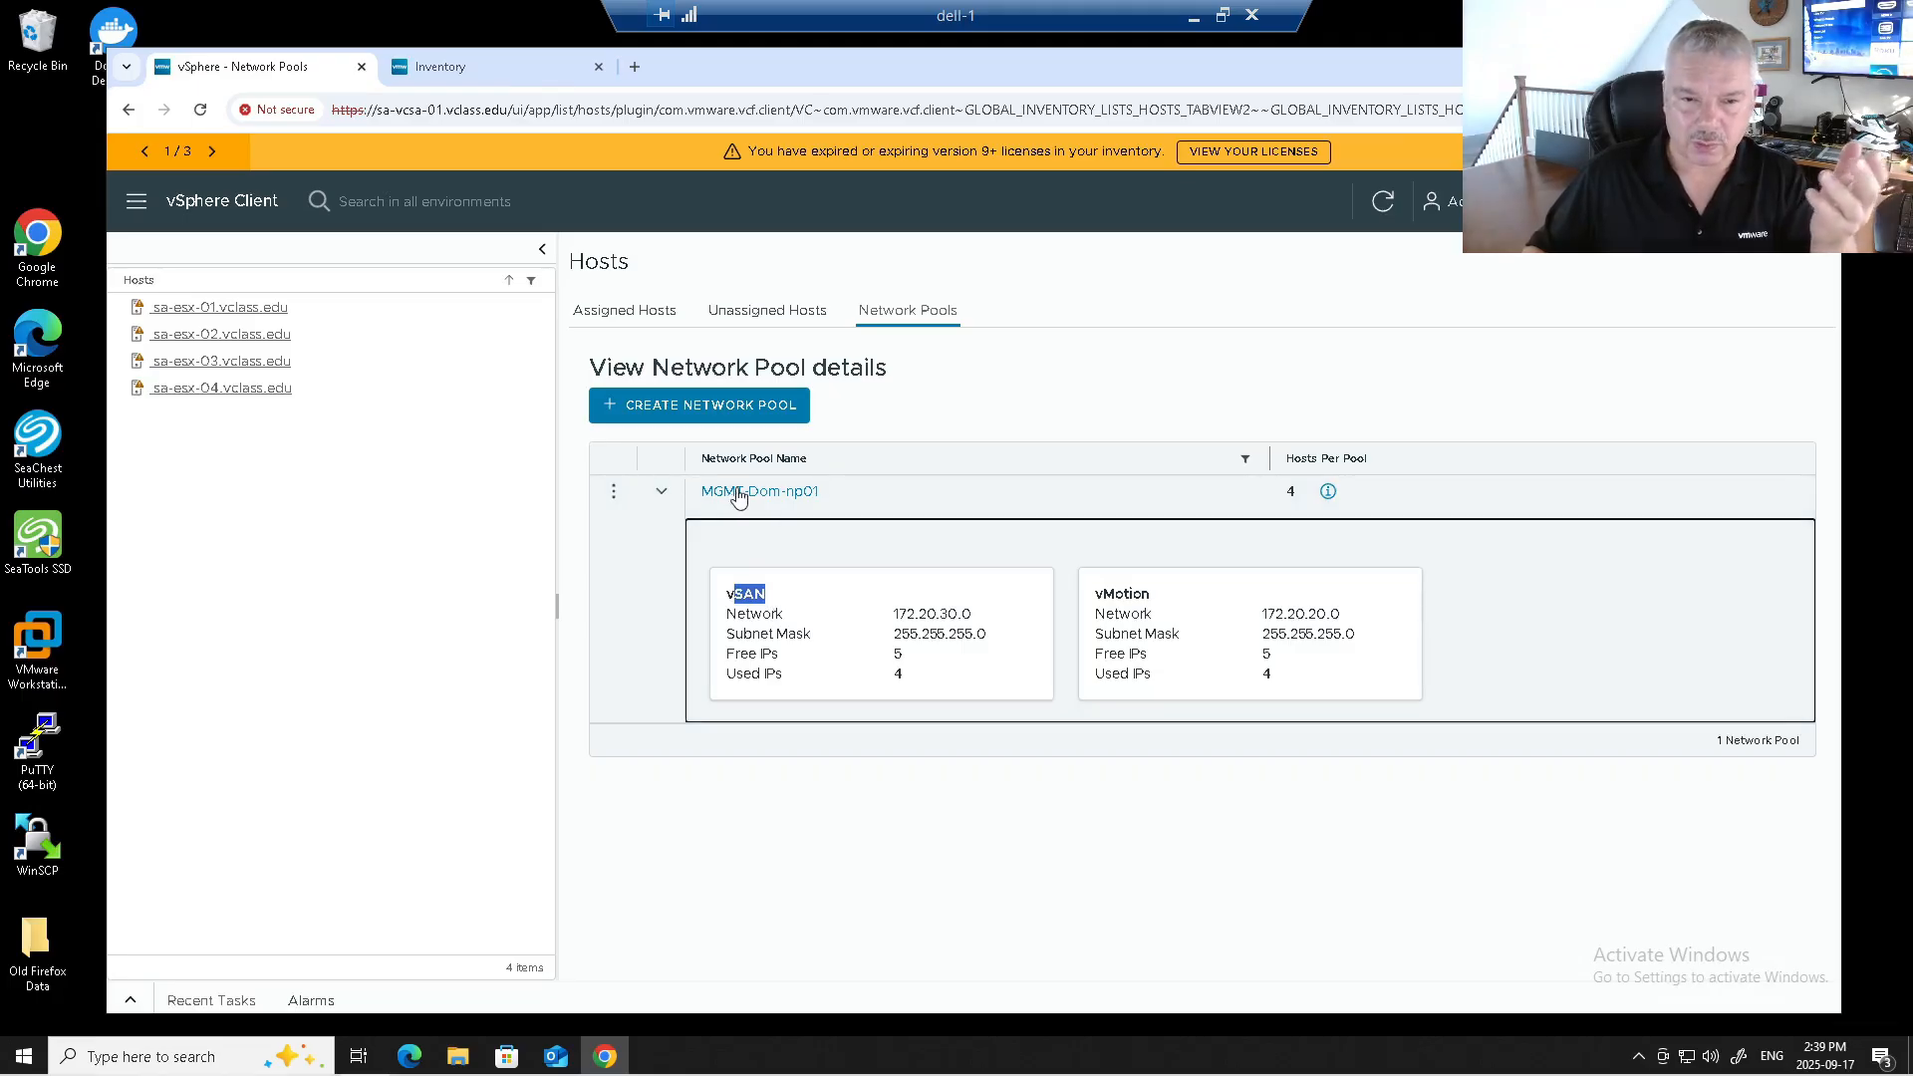
drag(893, 614, 990, 628)
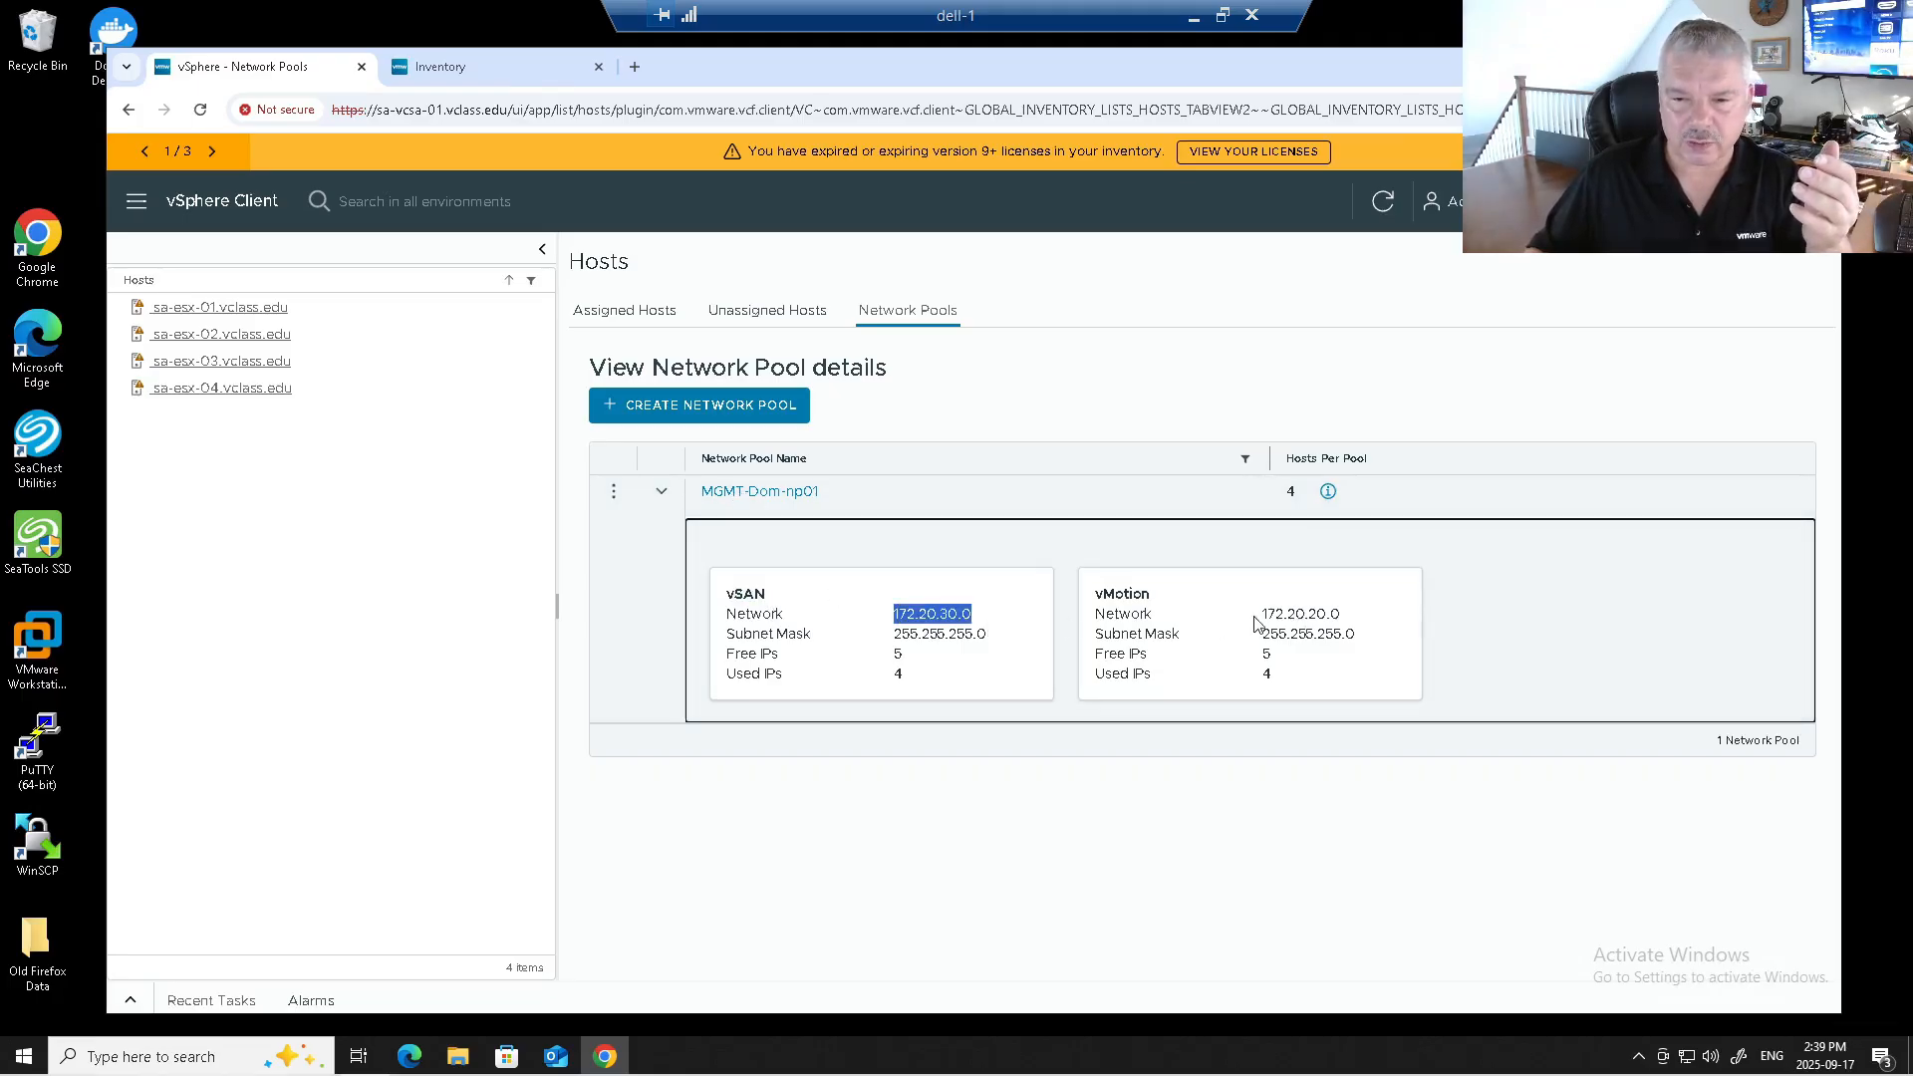
drag(1260, 615, 1405, 626)
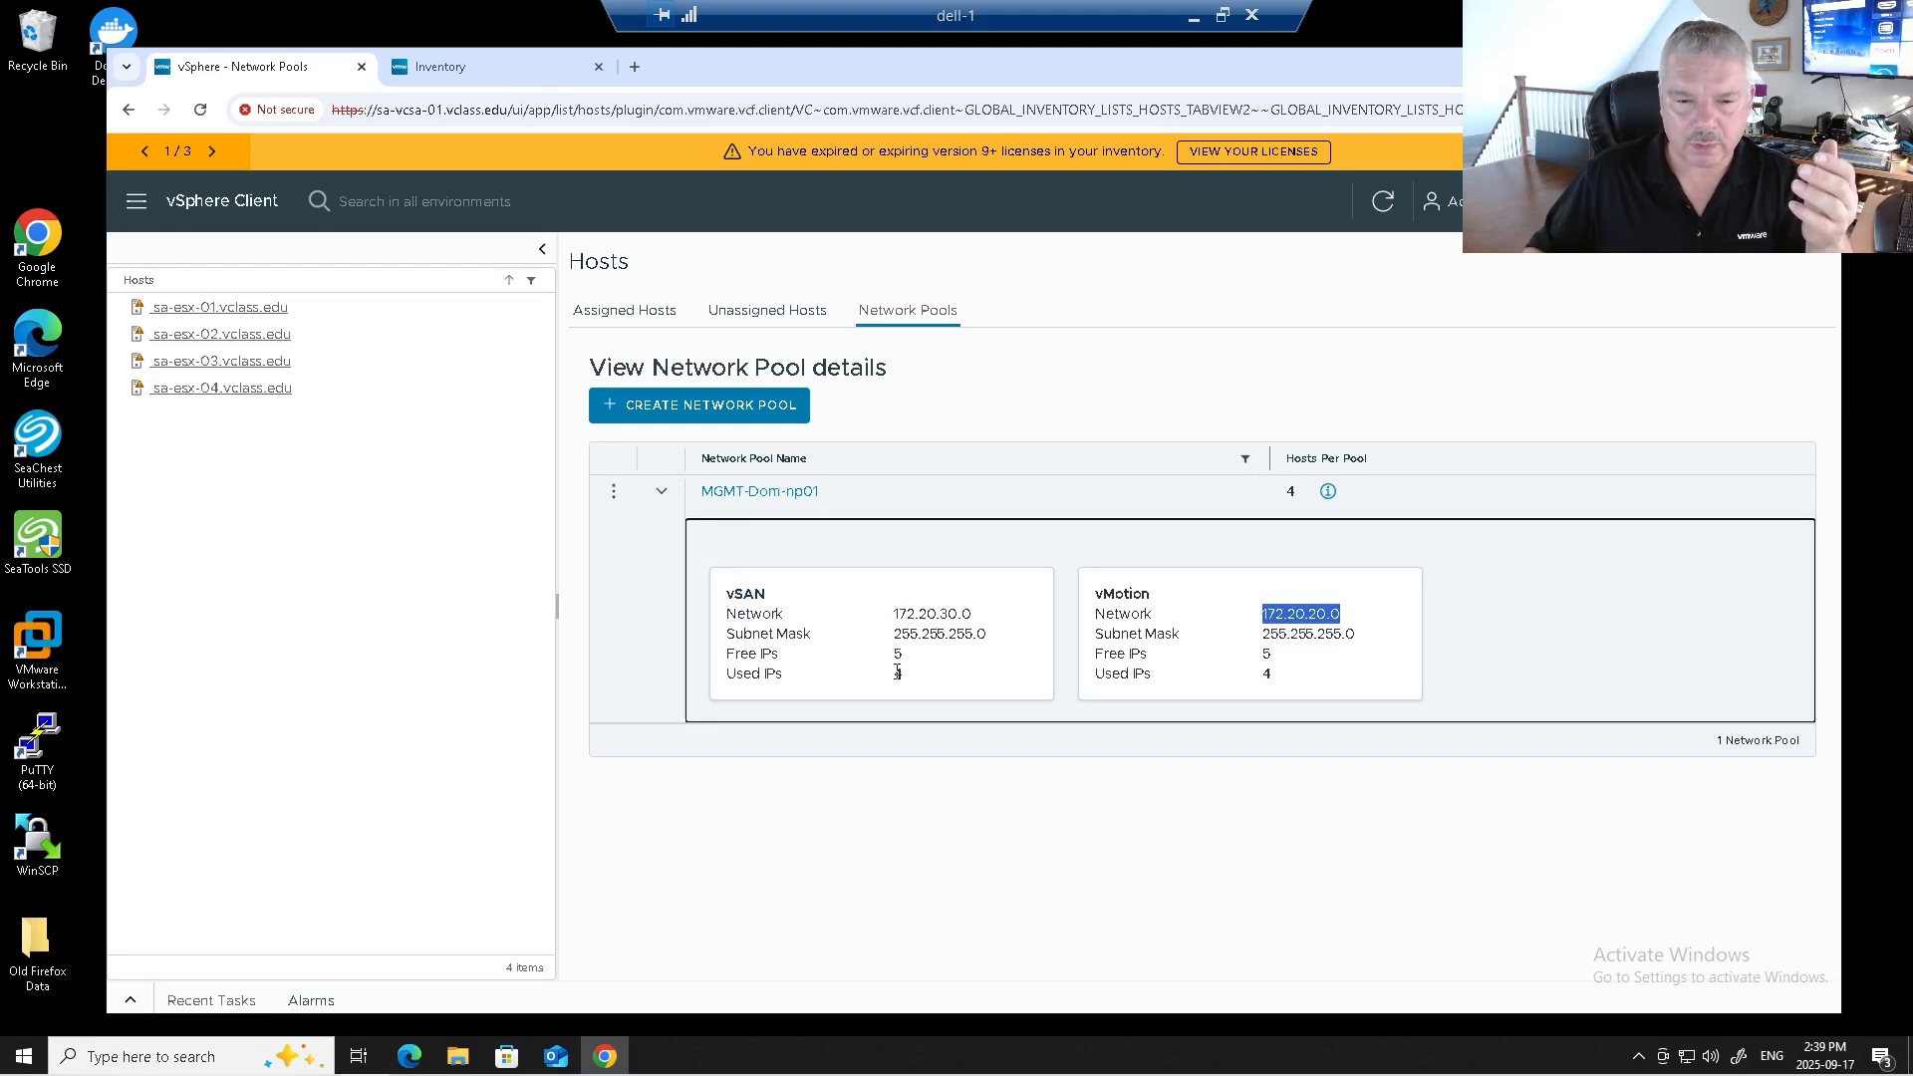
double_click(899, 673)
double_click(1269, 675)
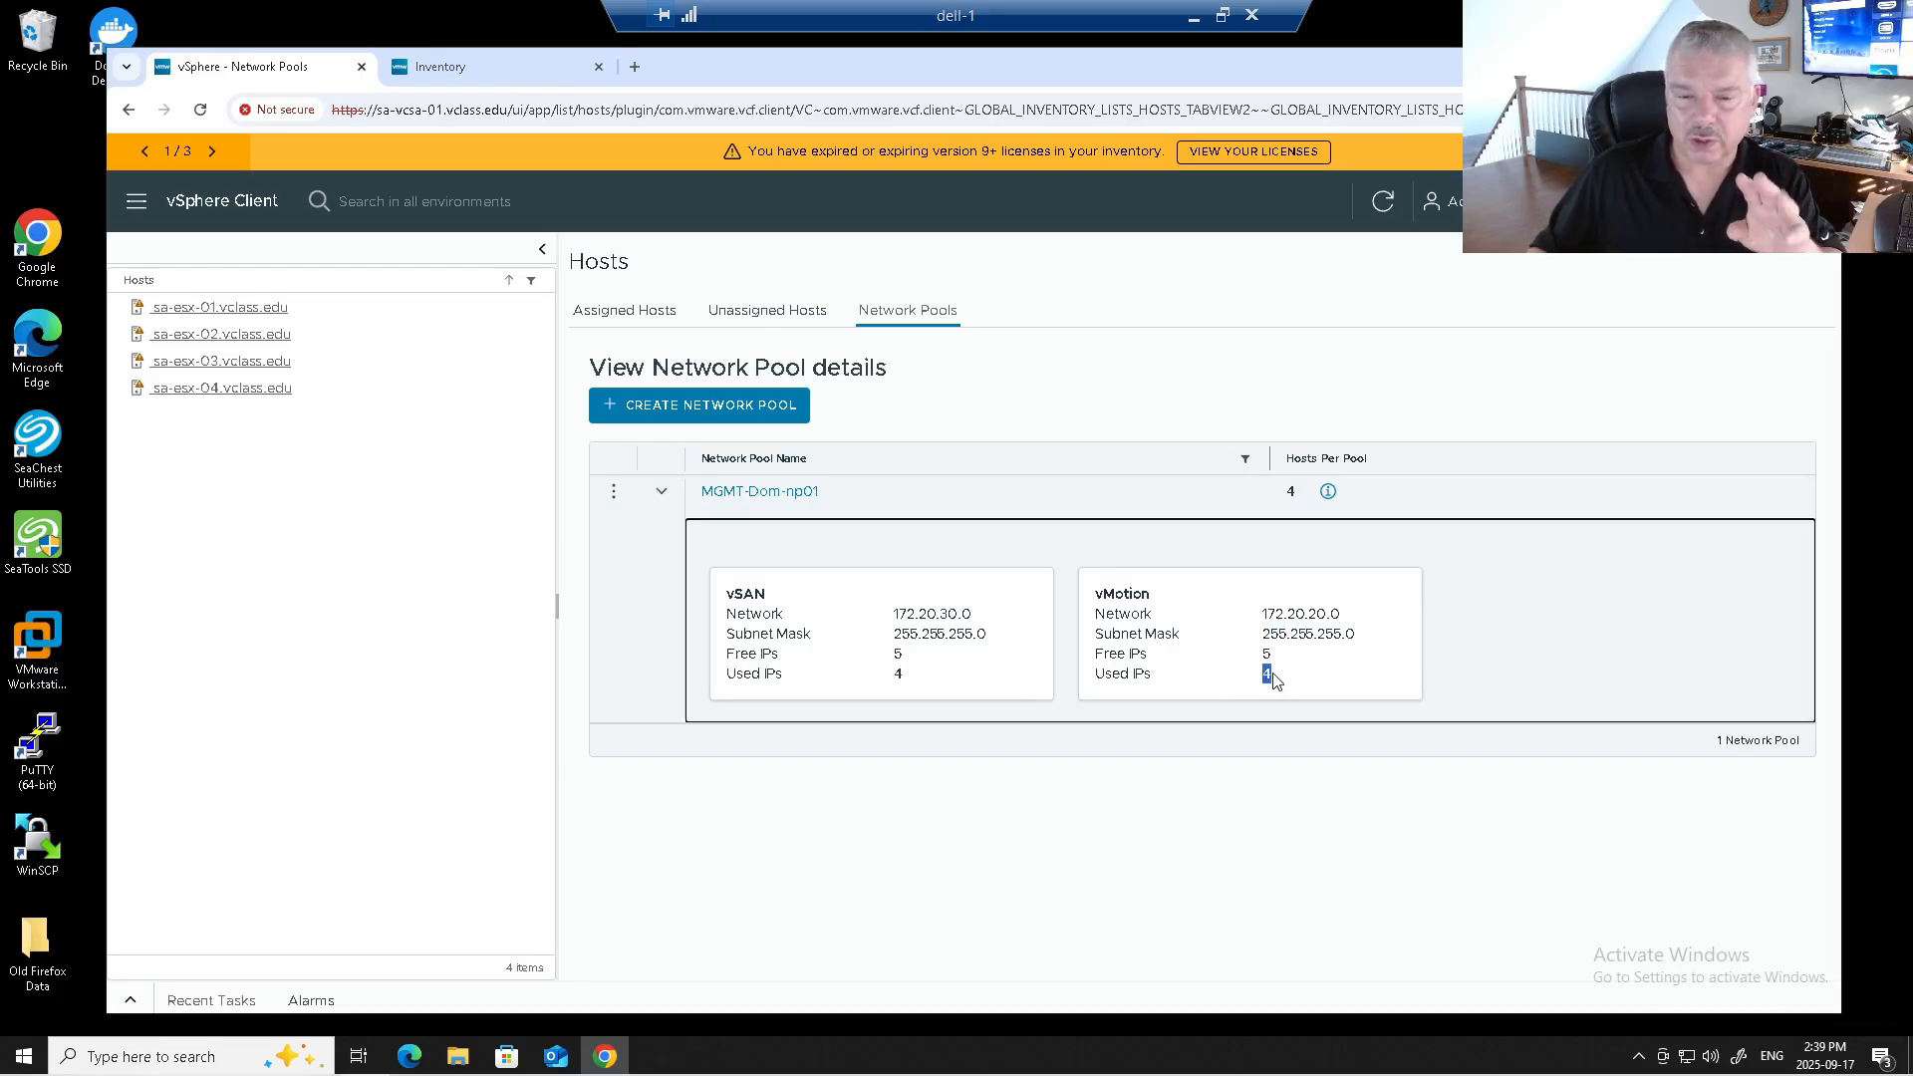
click(900, 654)
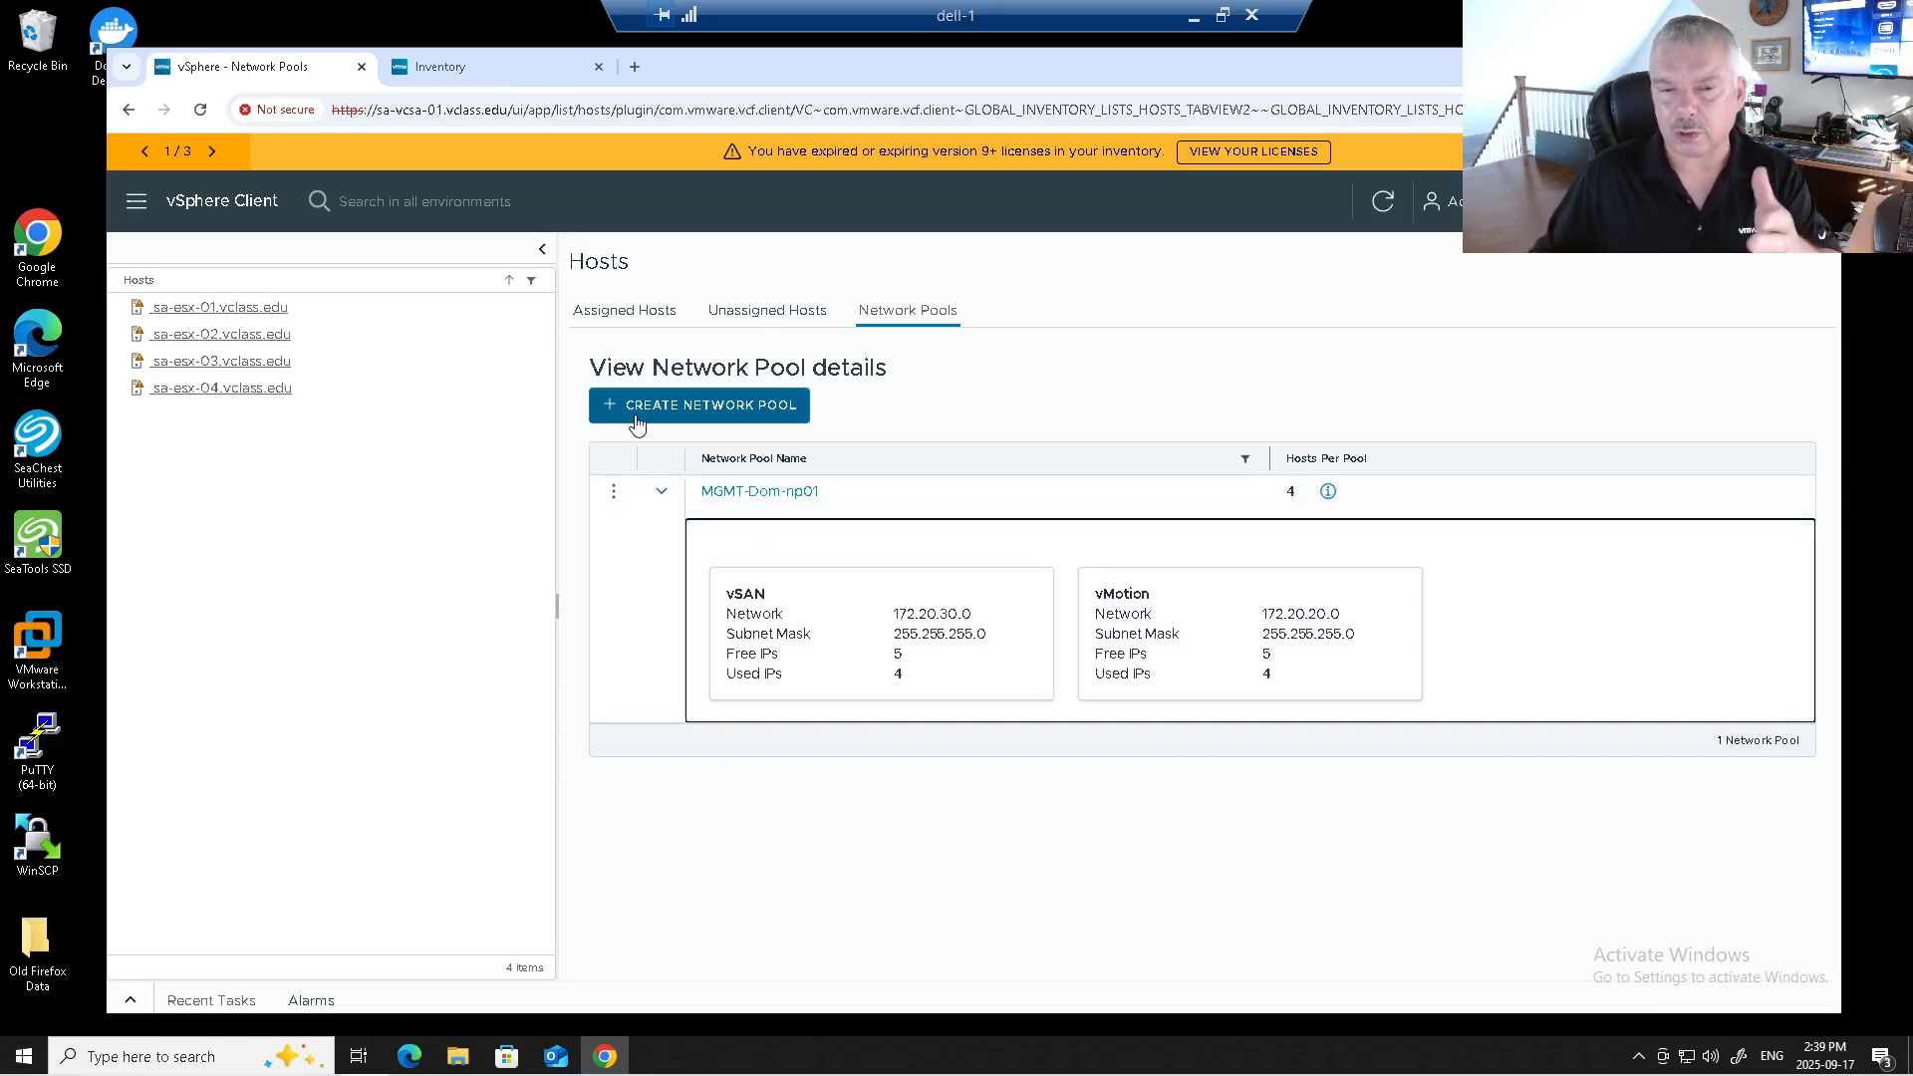
Start a network pool with vMotion VLAN 2008, MTU 9000, network 172.20.8.0/255.255.255.0, gateway 172.20.8.254.
click(637, 424)
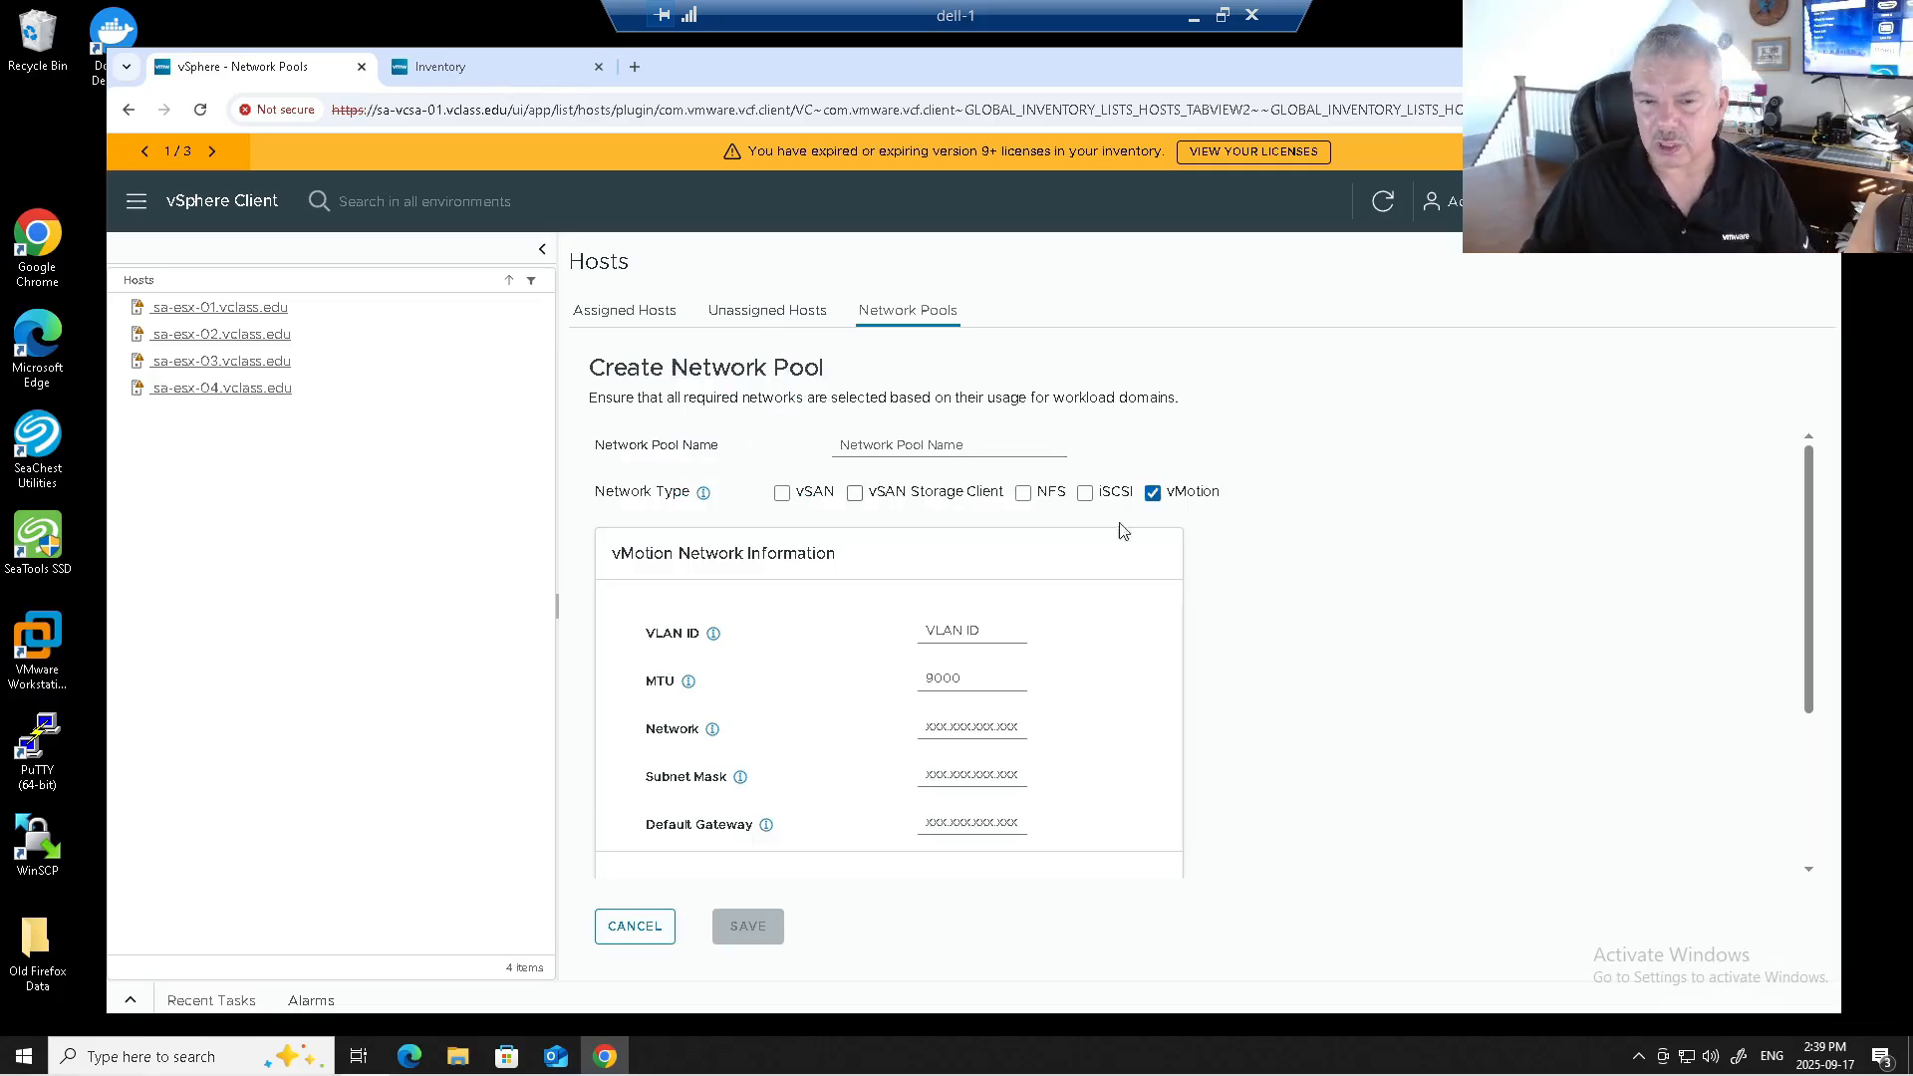
click(967, 632)
click(960, 675)
click(957, 676)
click(974, 725)
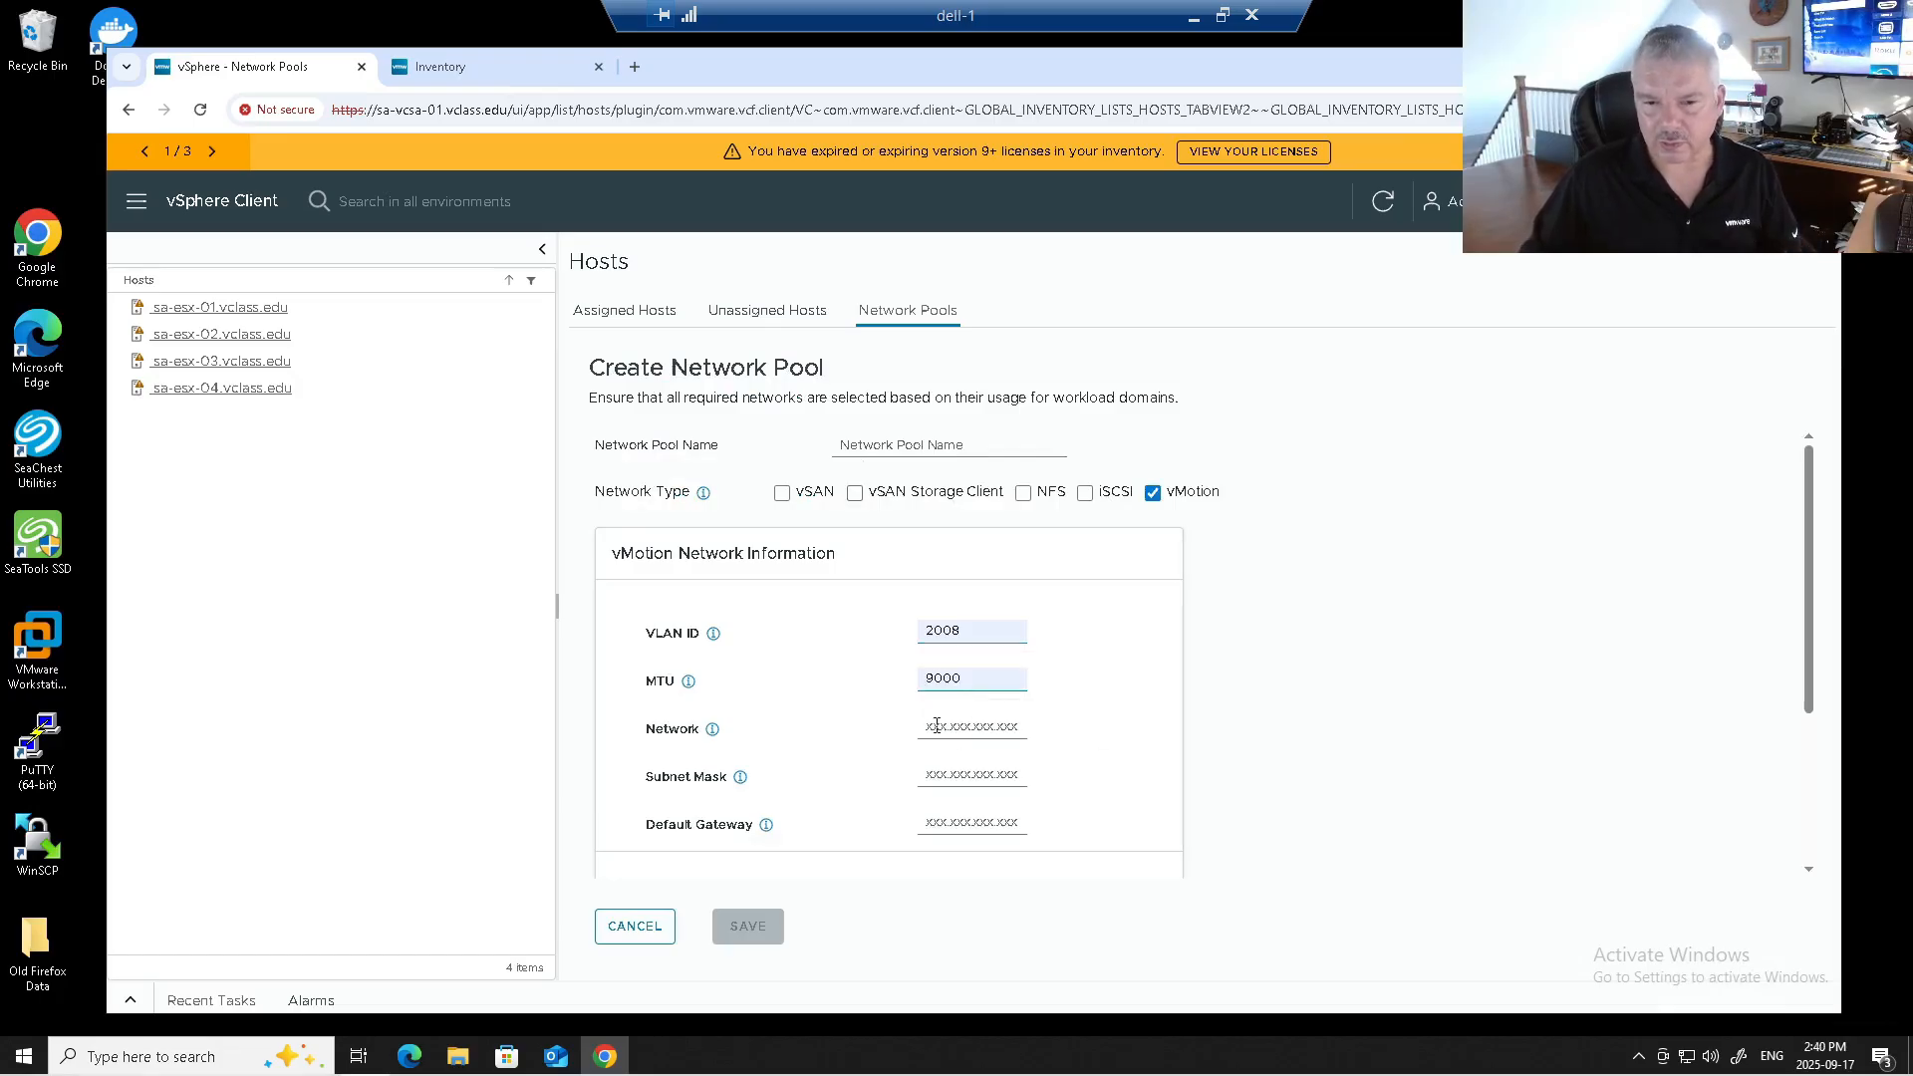
click(937, 725)
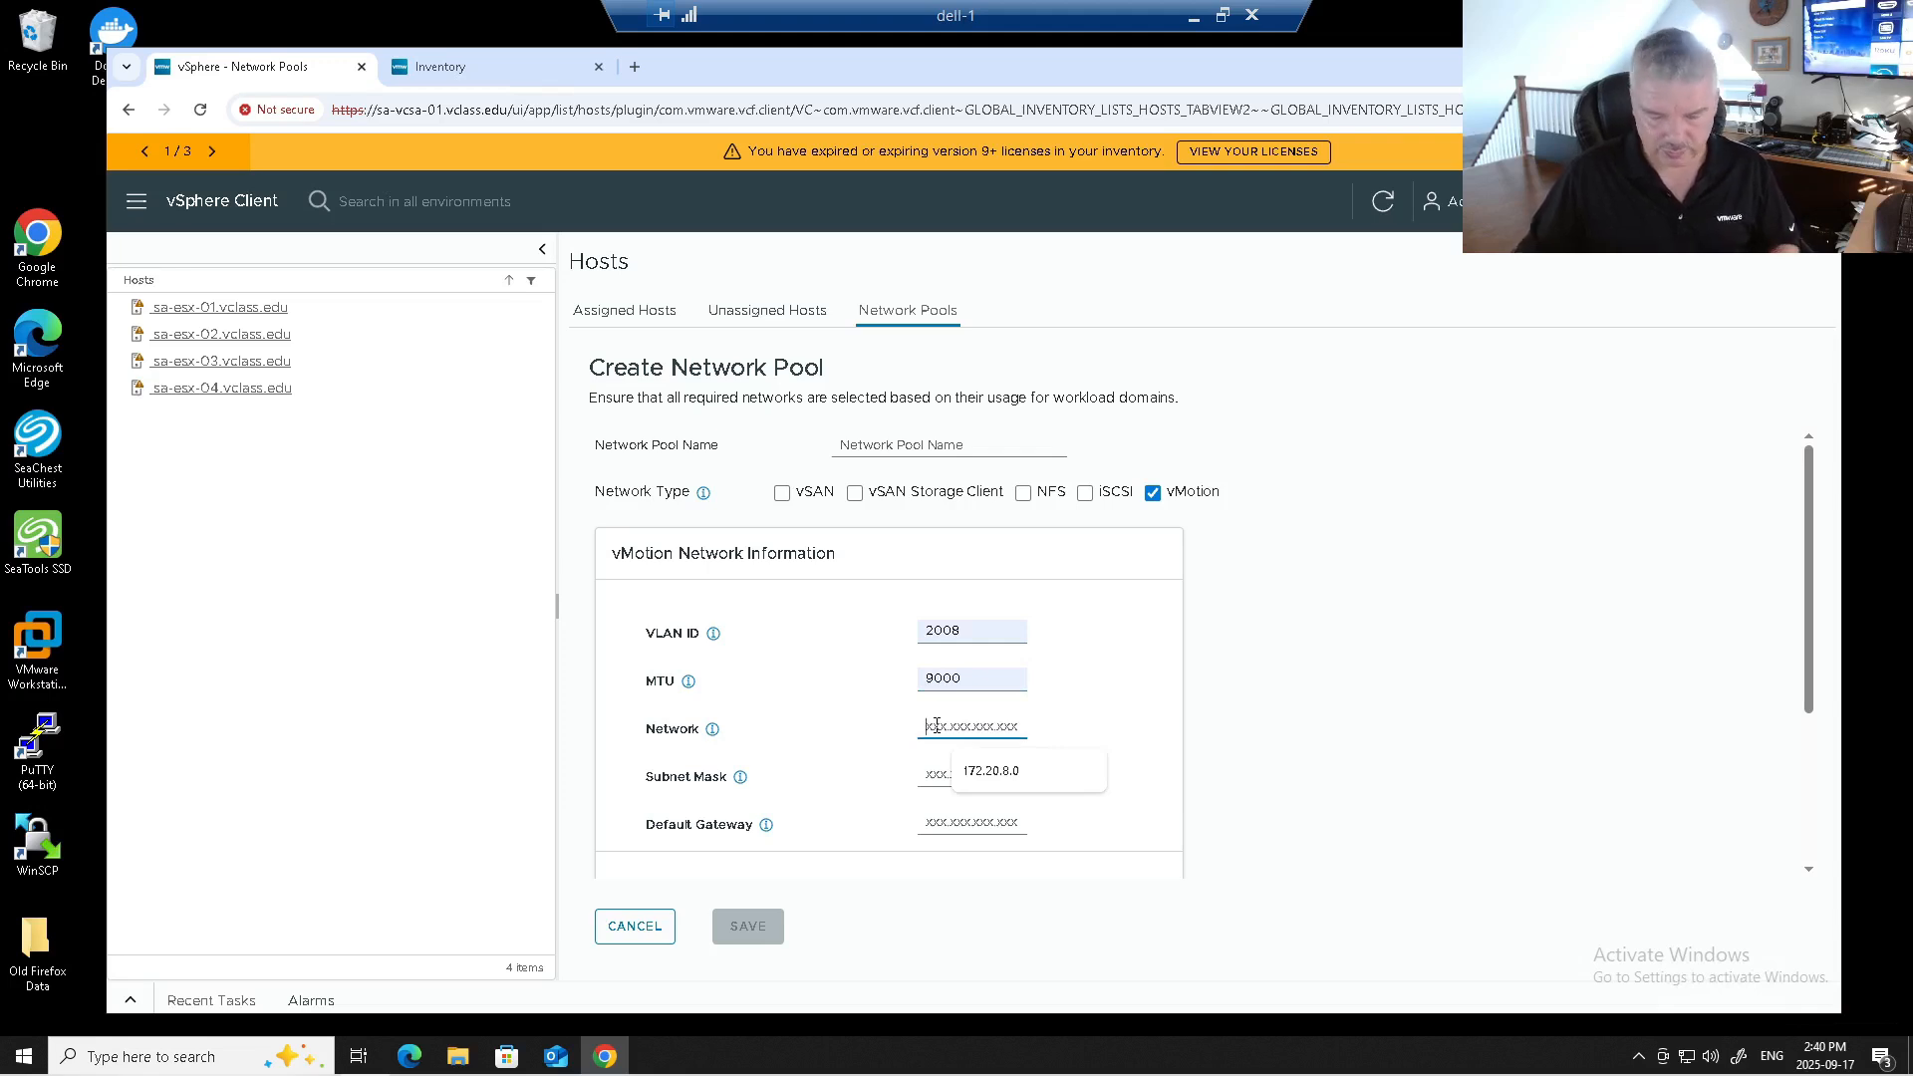
click(981, 772)
click(936, 776)
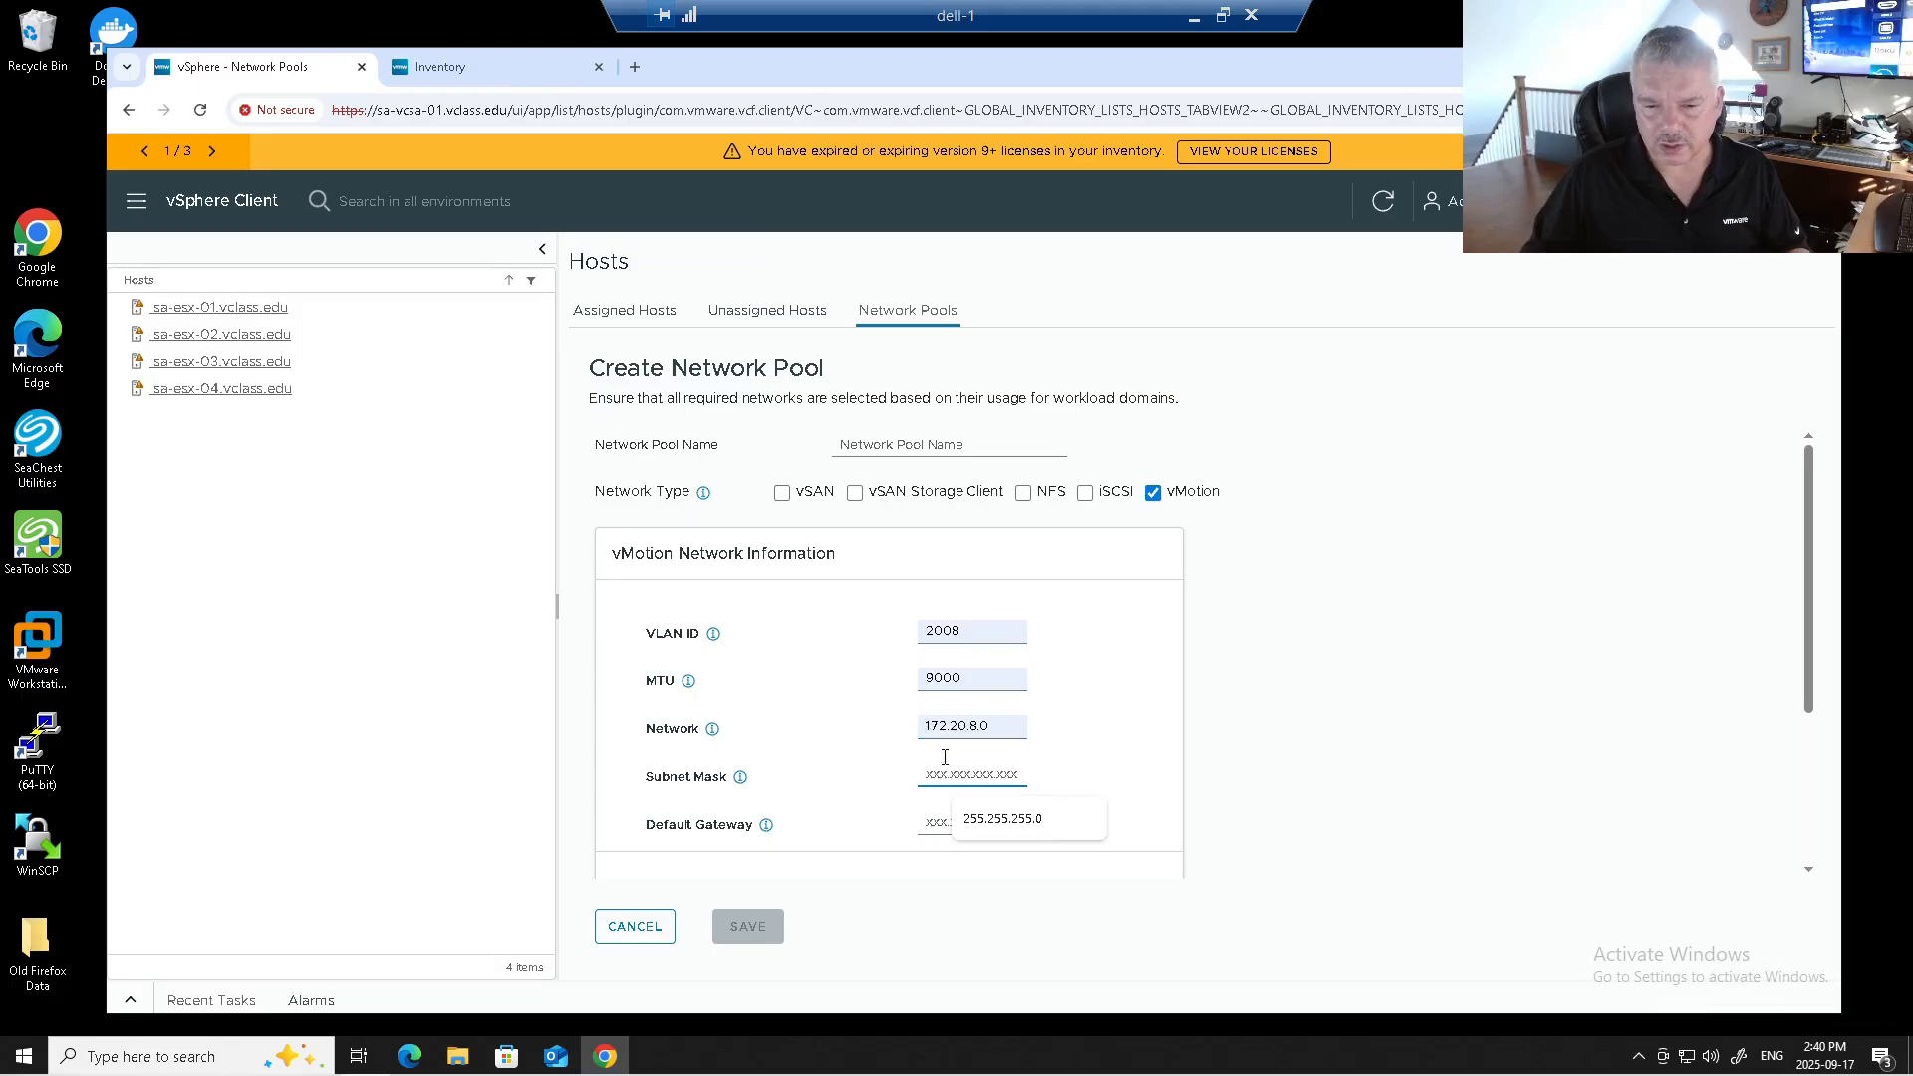
click(958, 820)
click(943, 822)
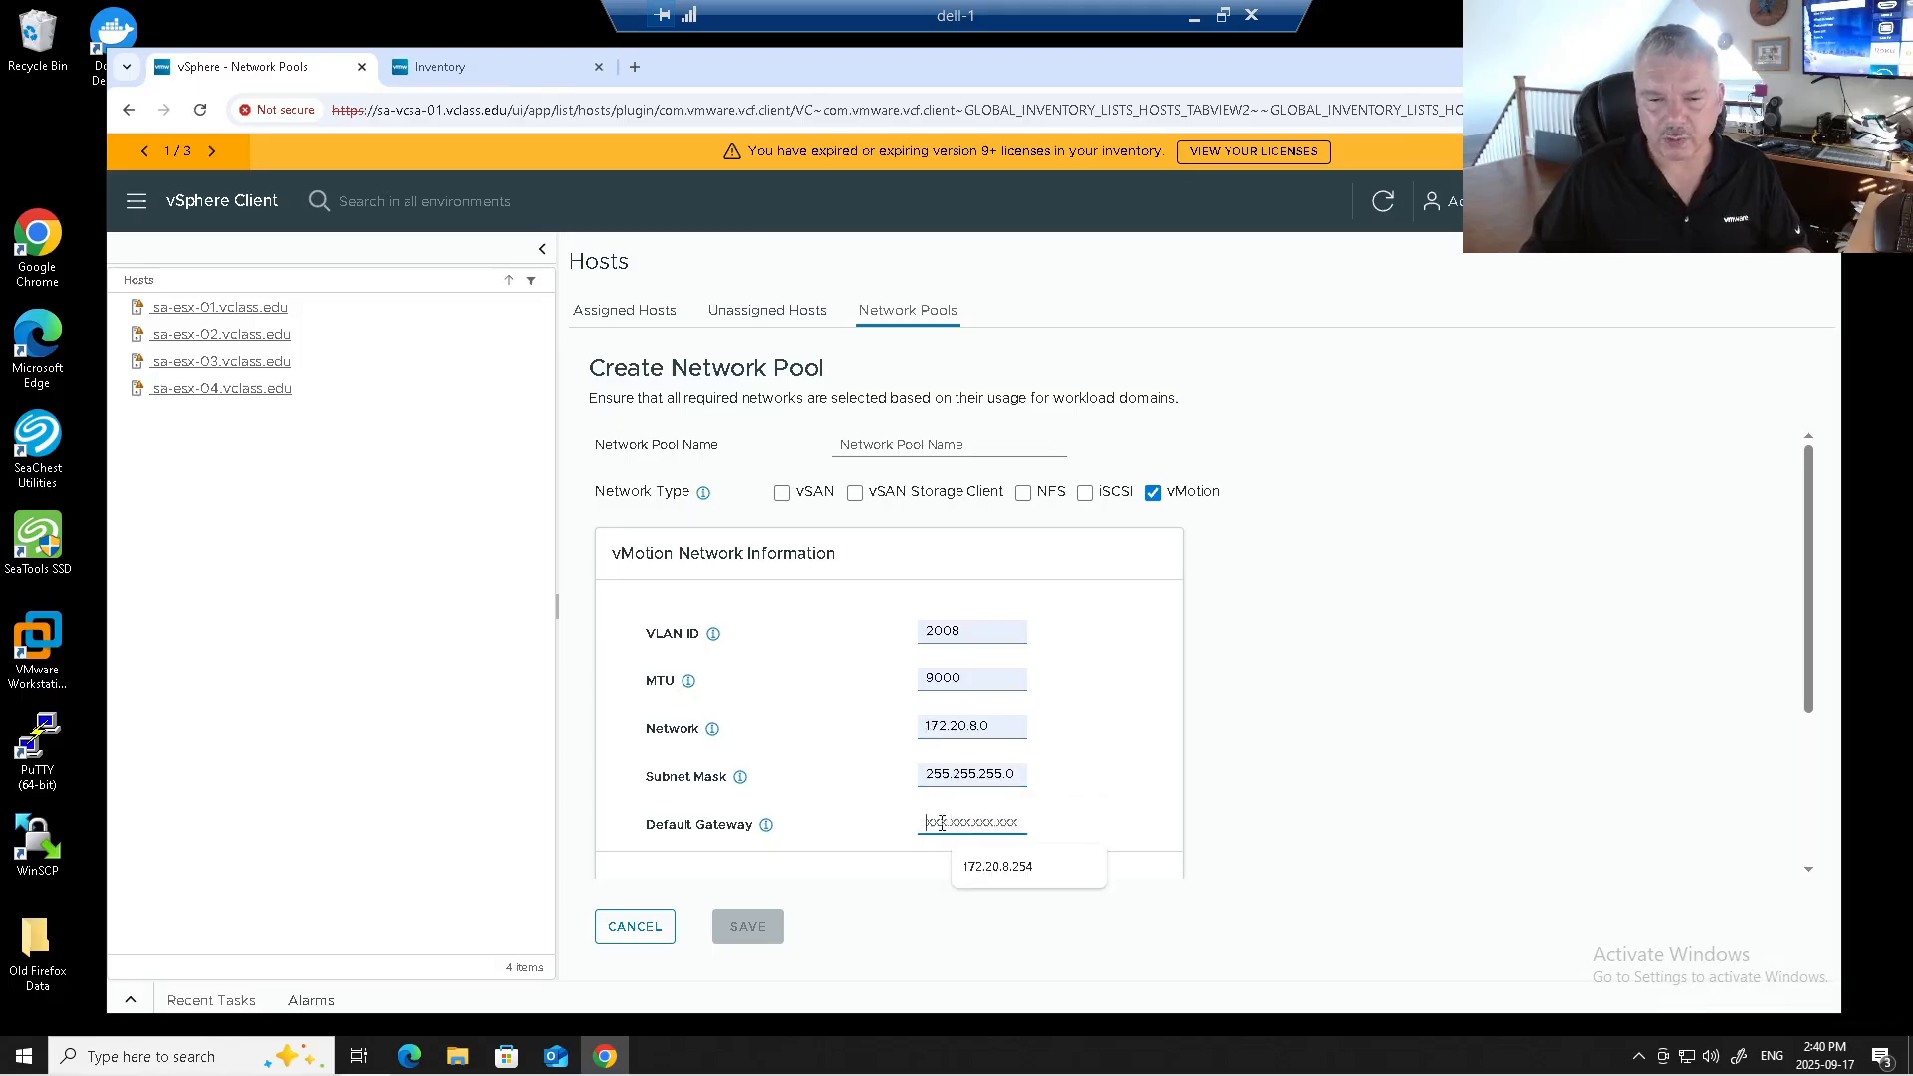
click(985, 865)
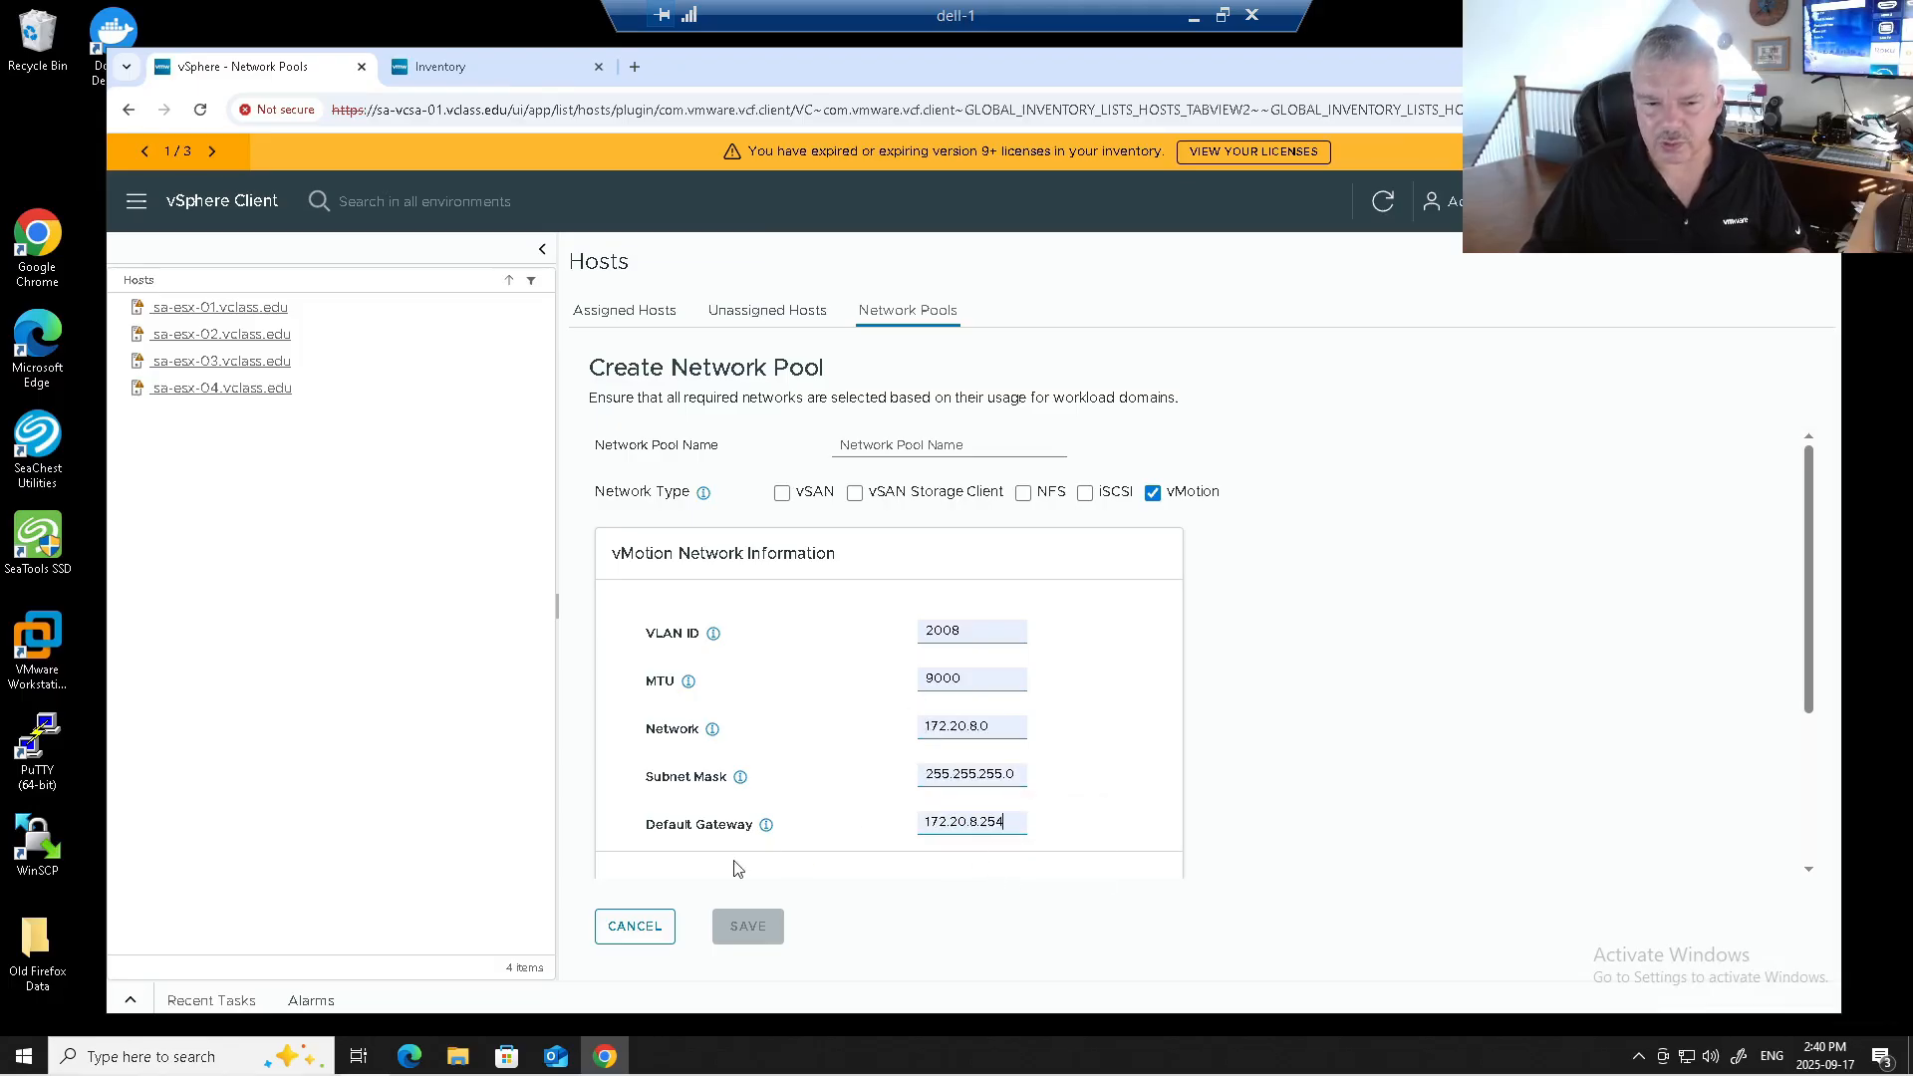
Add the vMotion IP range 172.20.8.10–172.20.8.20 to the new pool.
scroll(769, 820, down, 3)
click(730, 769)
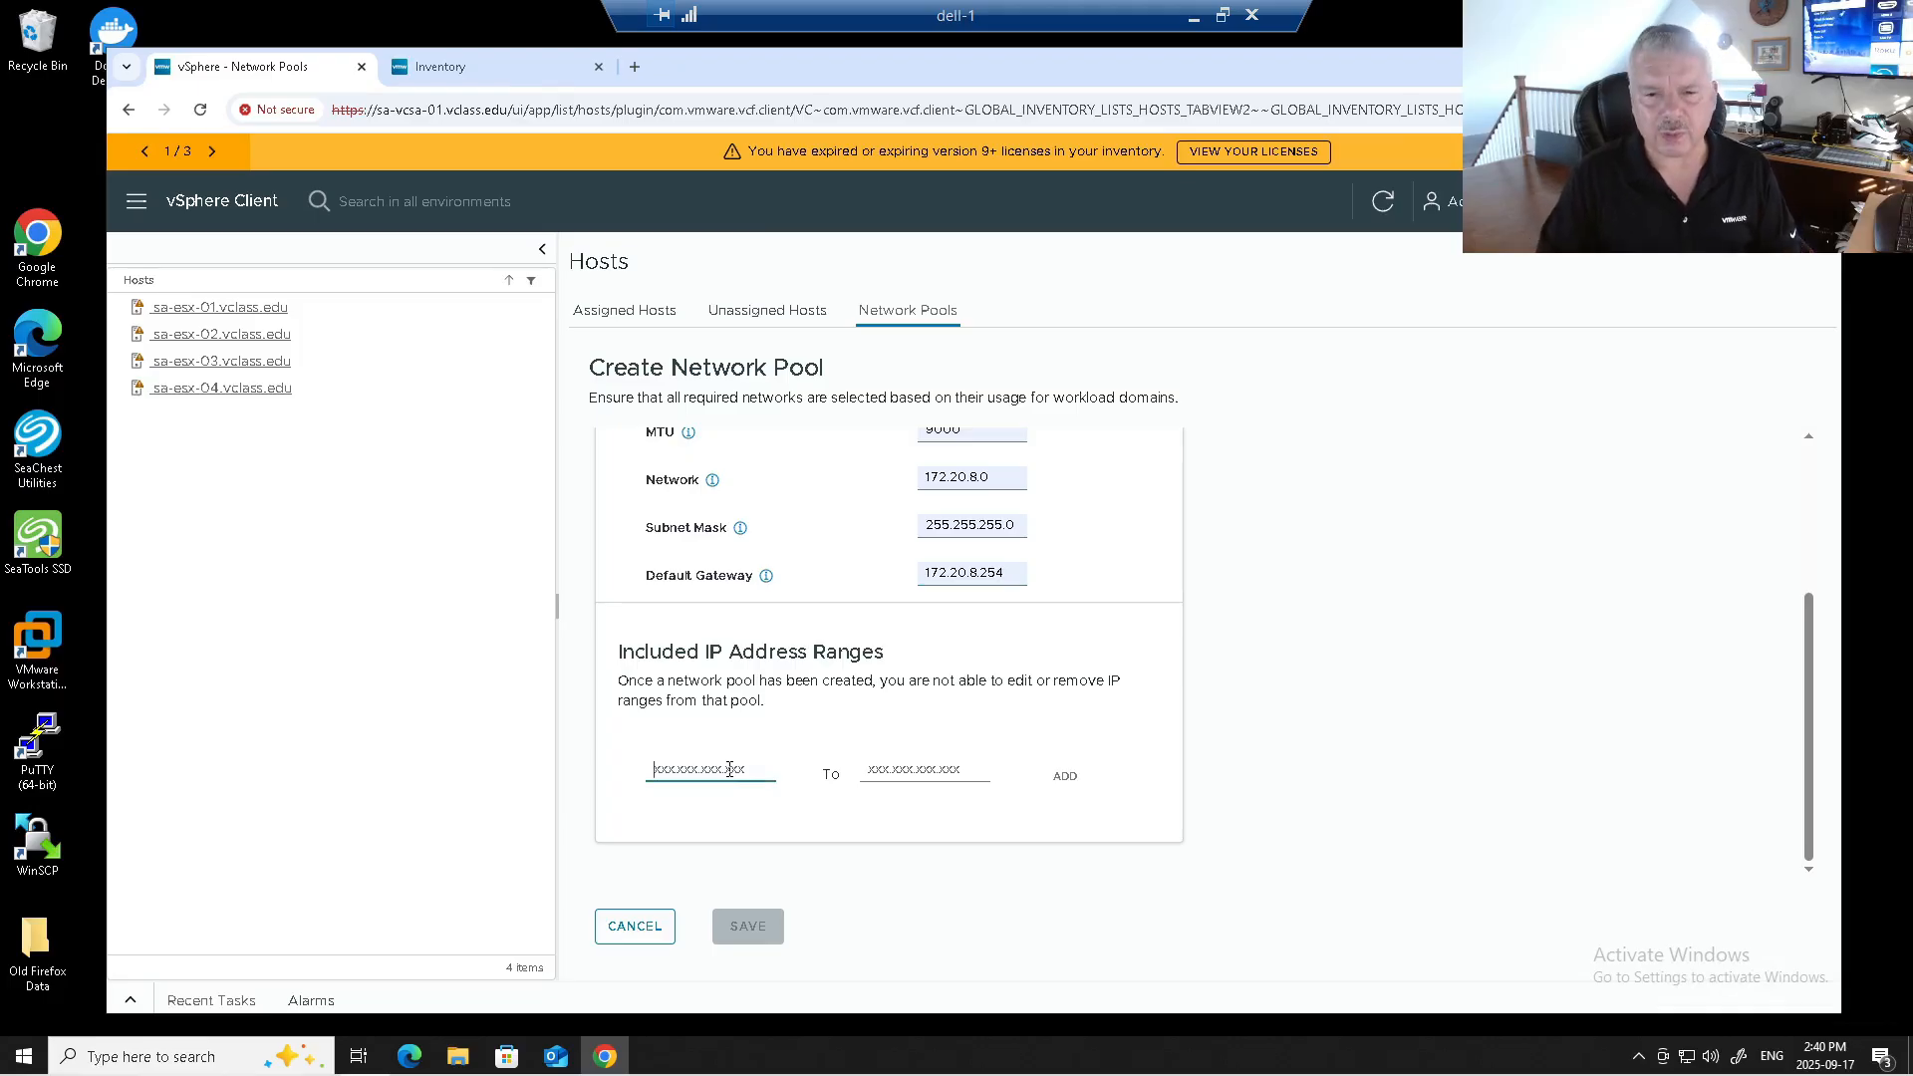
text(172.20.8.10)
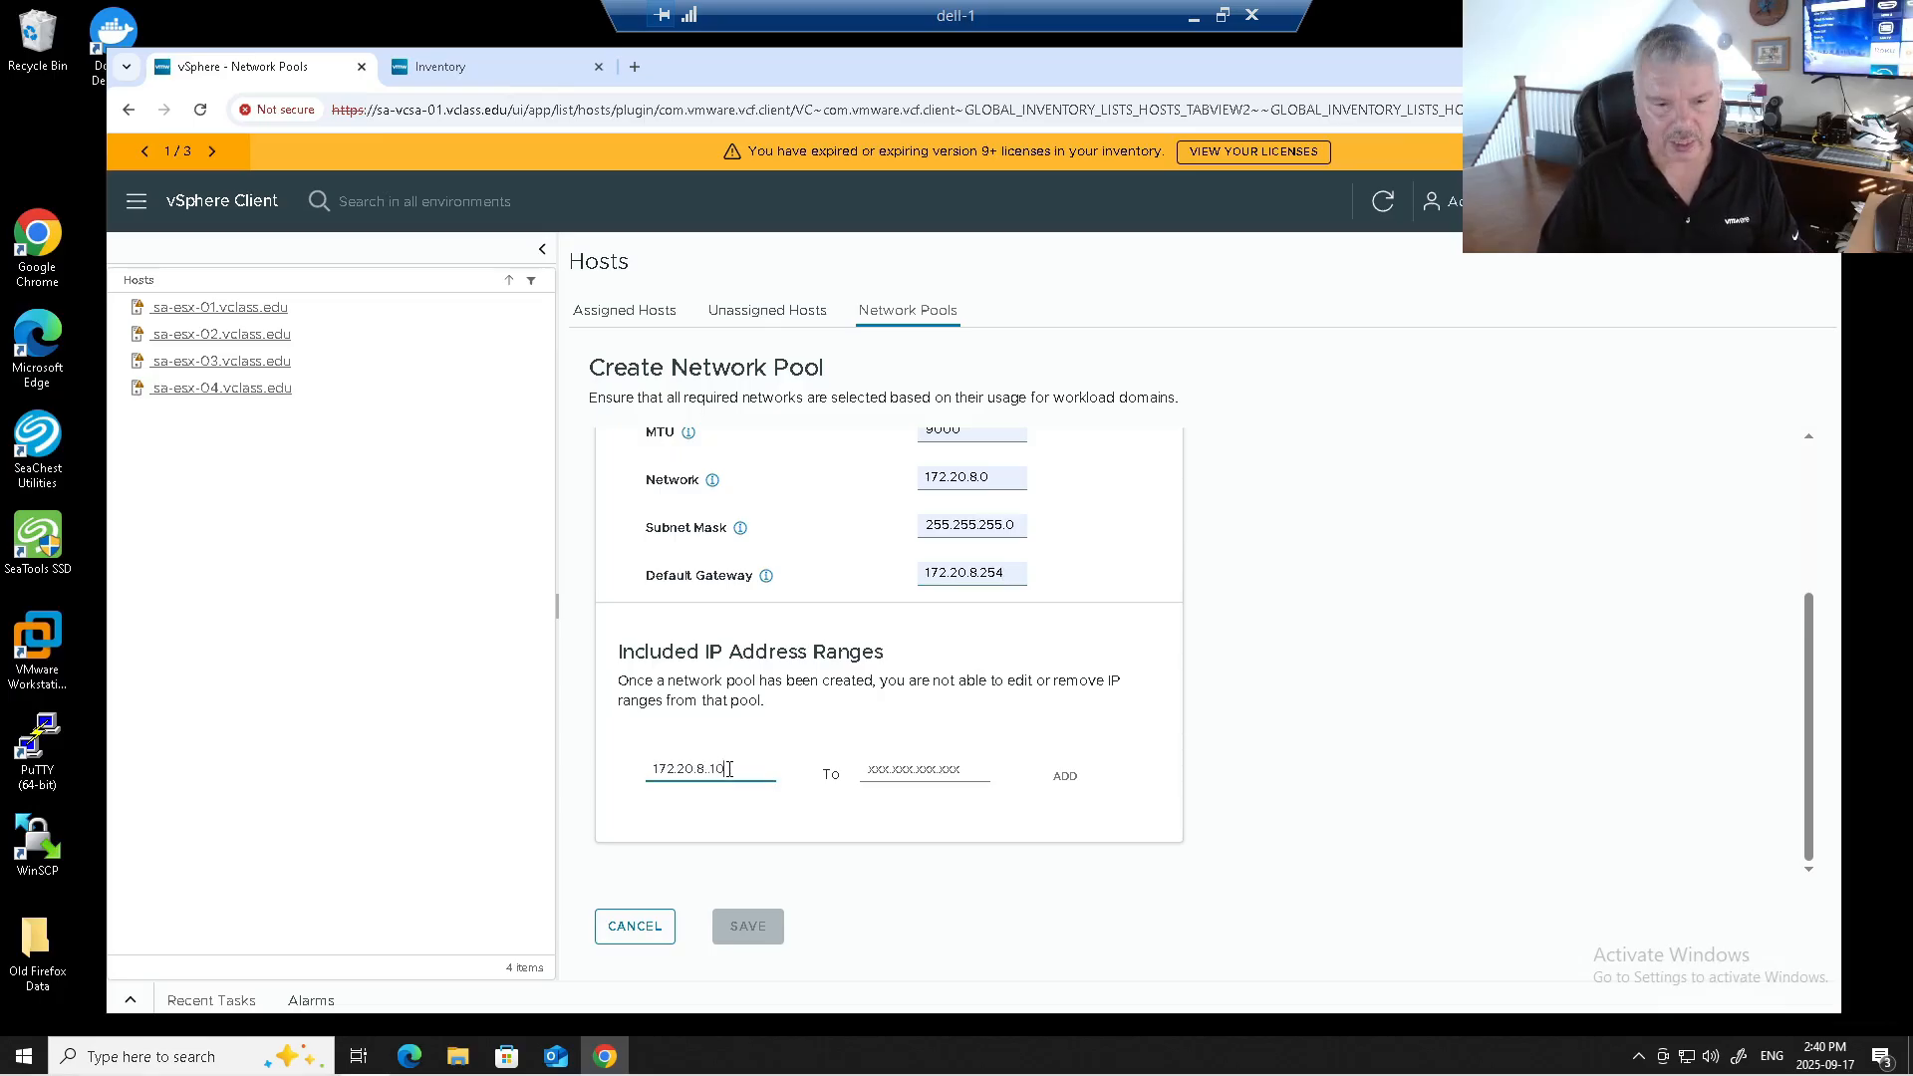
click(899, 769)
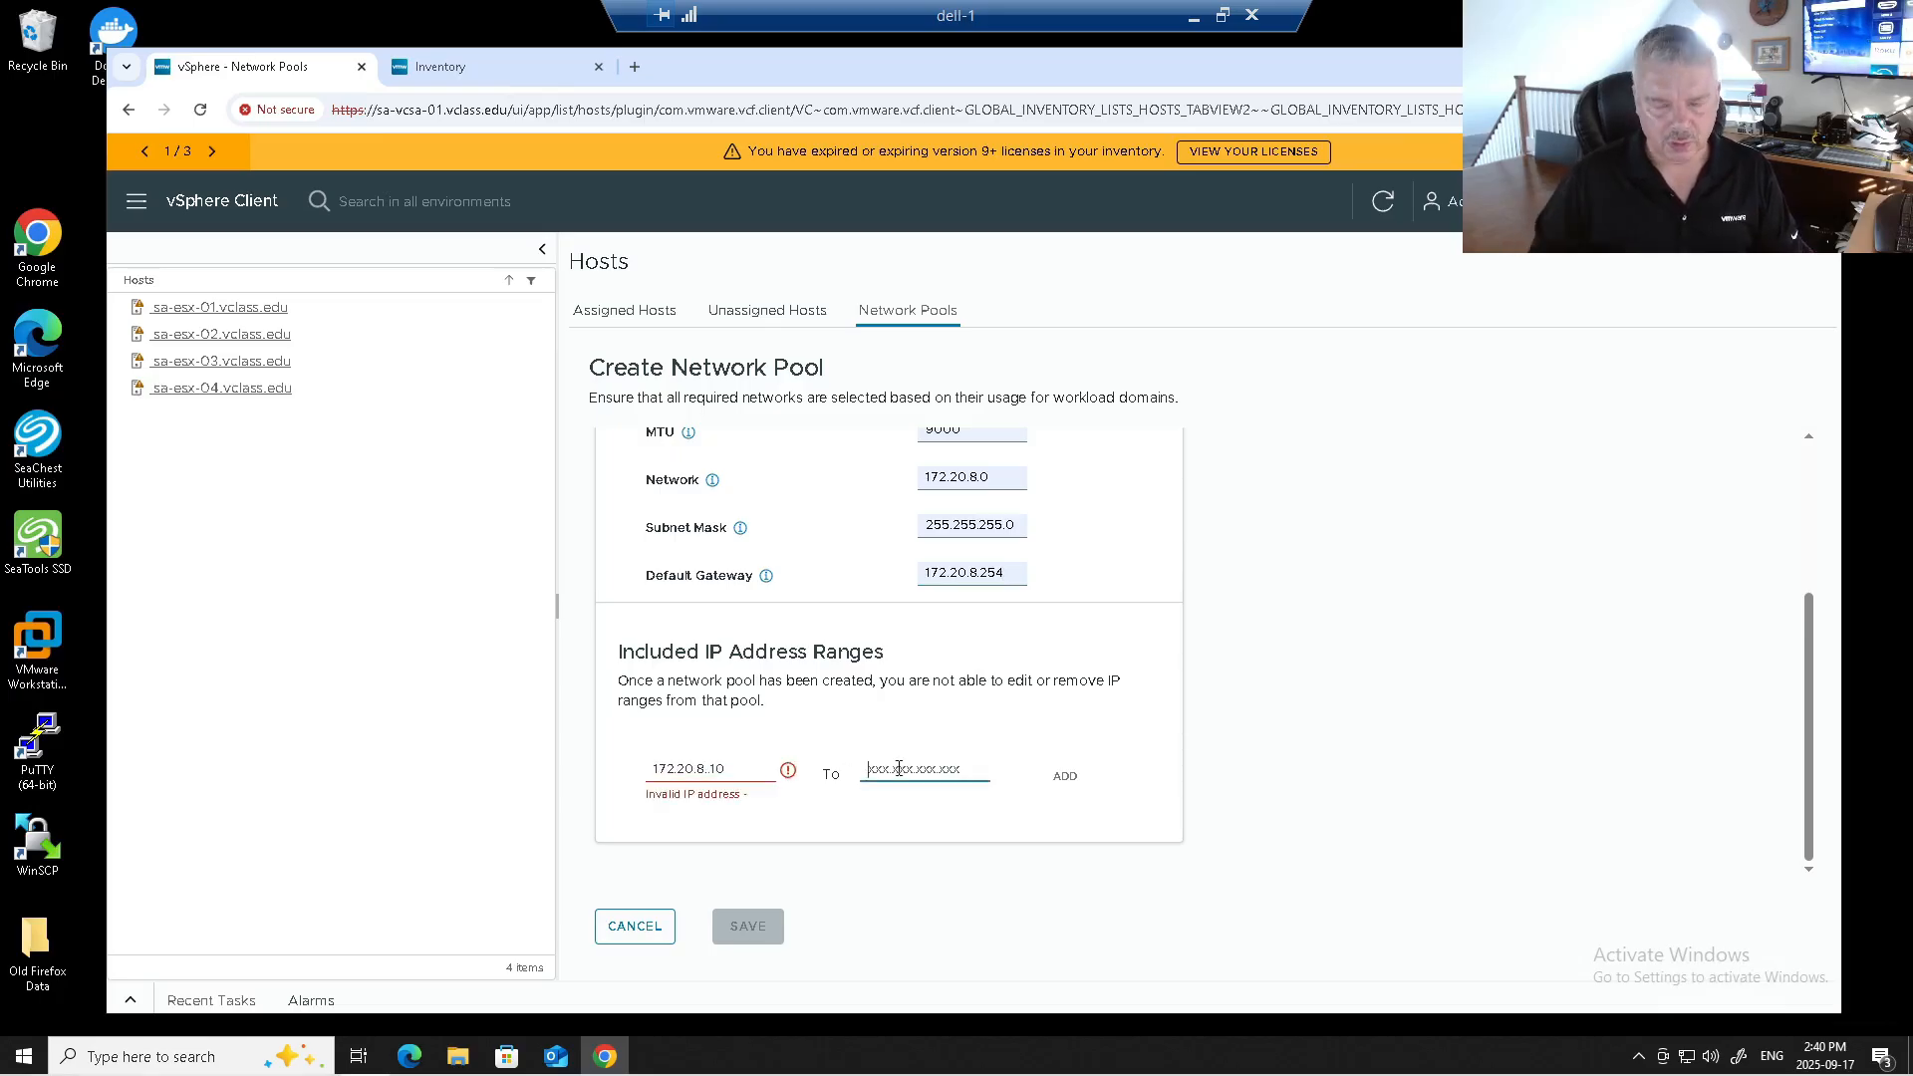
text(172.20.8.20)
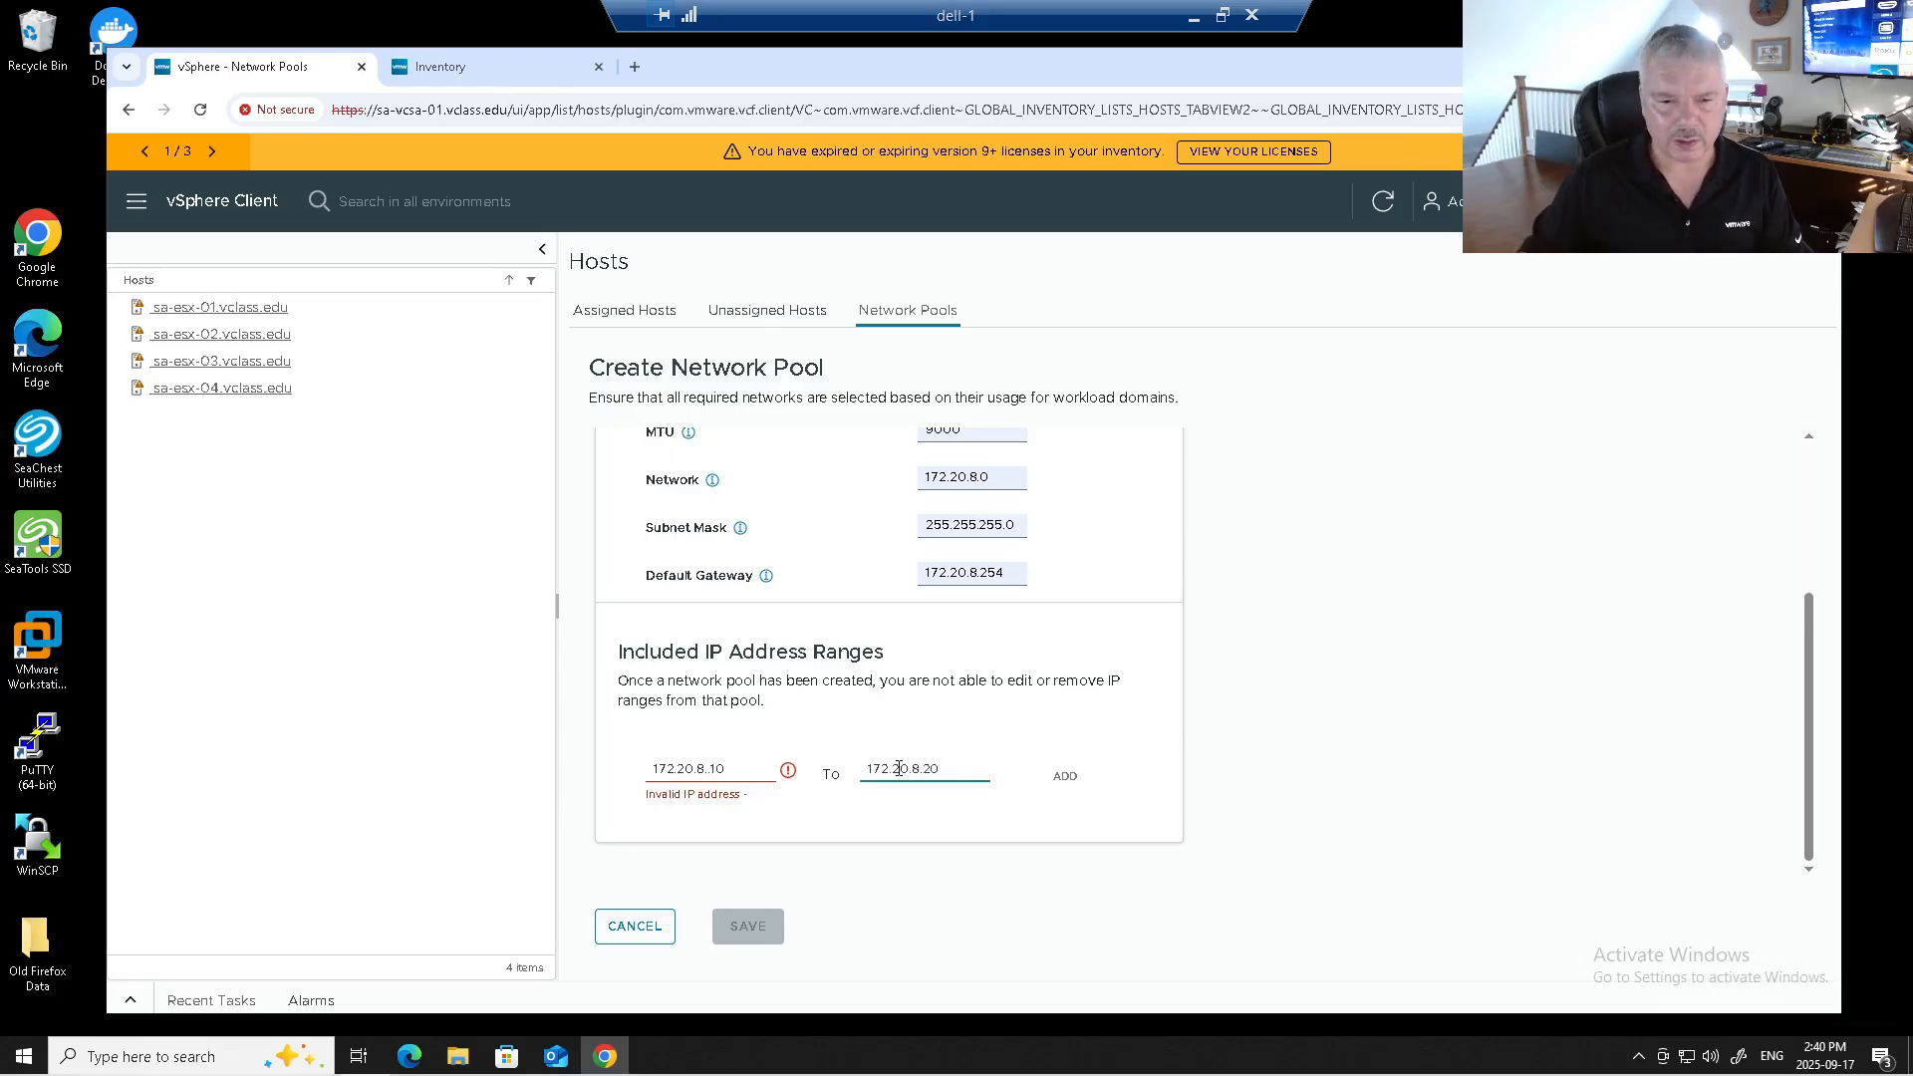
click(707, 773)
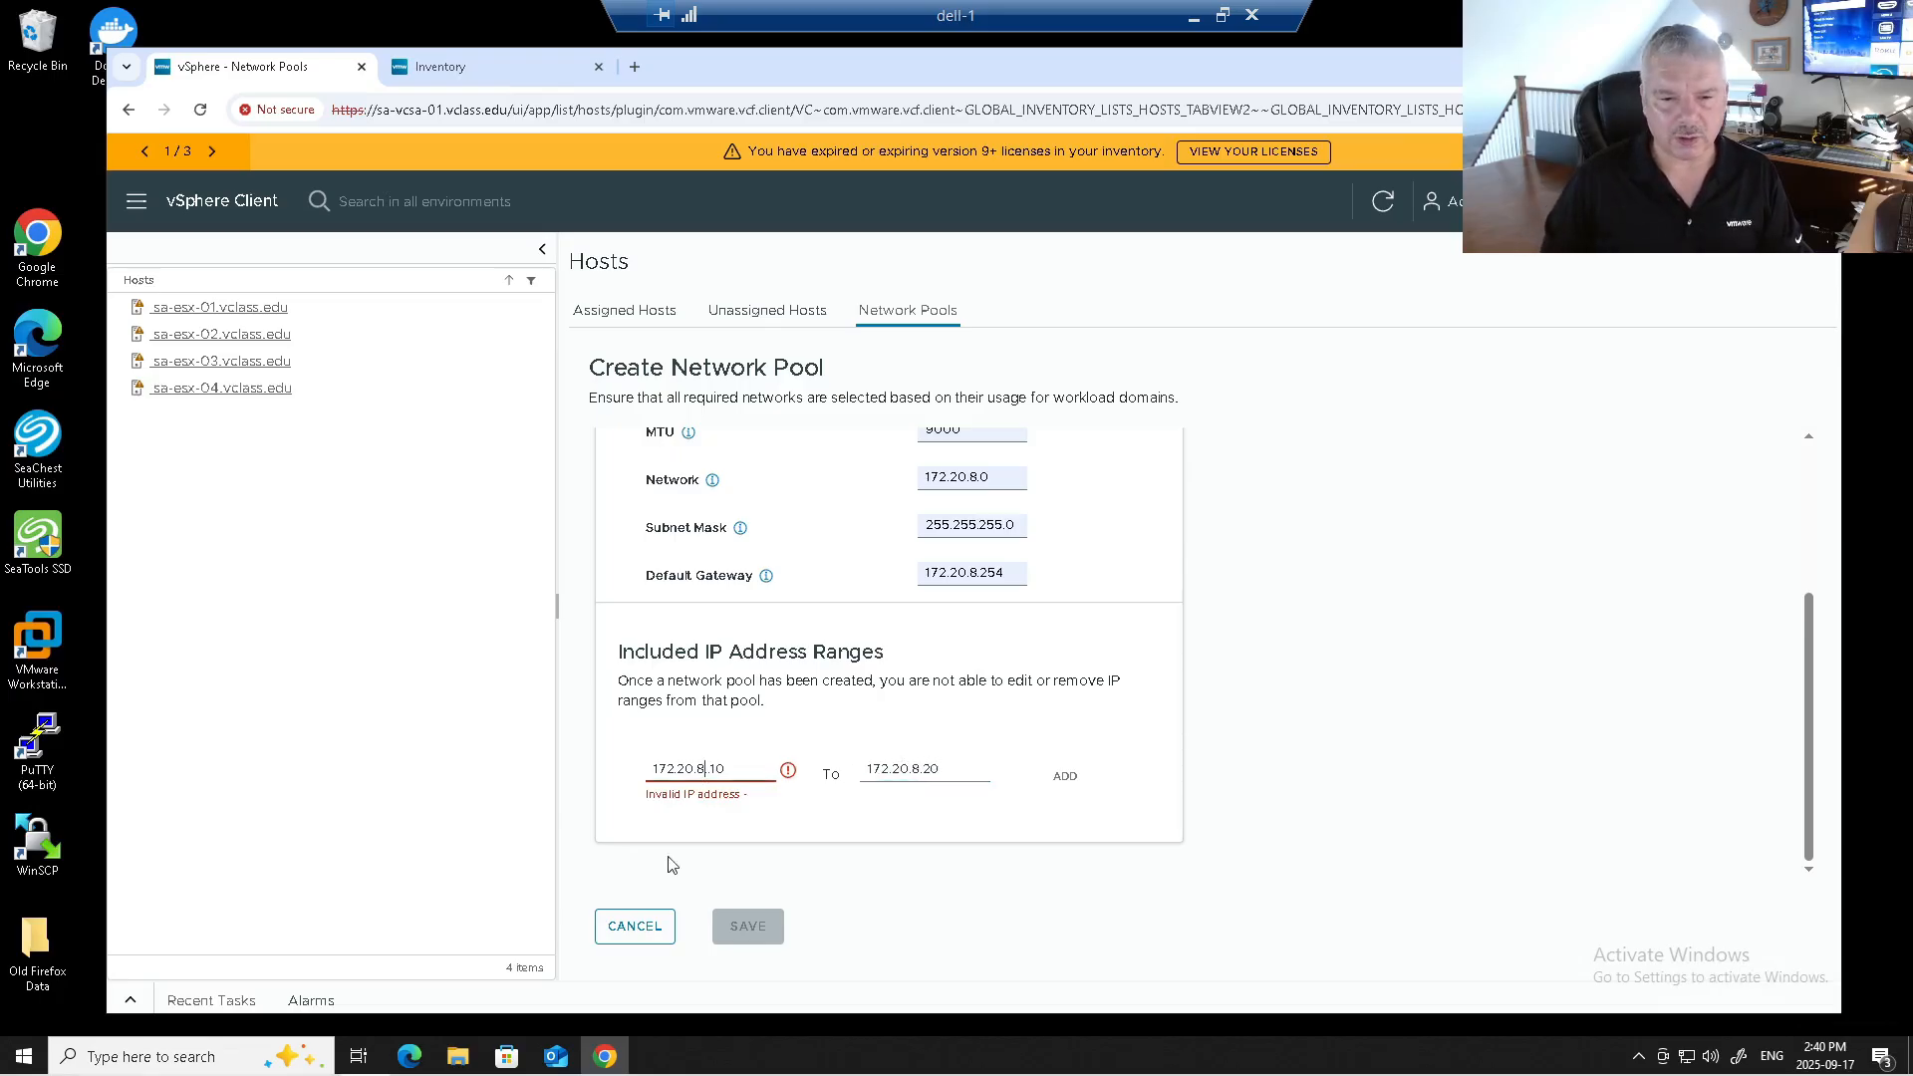
click(1065, 776)
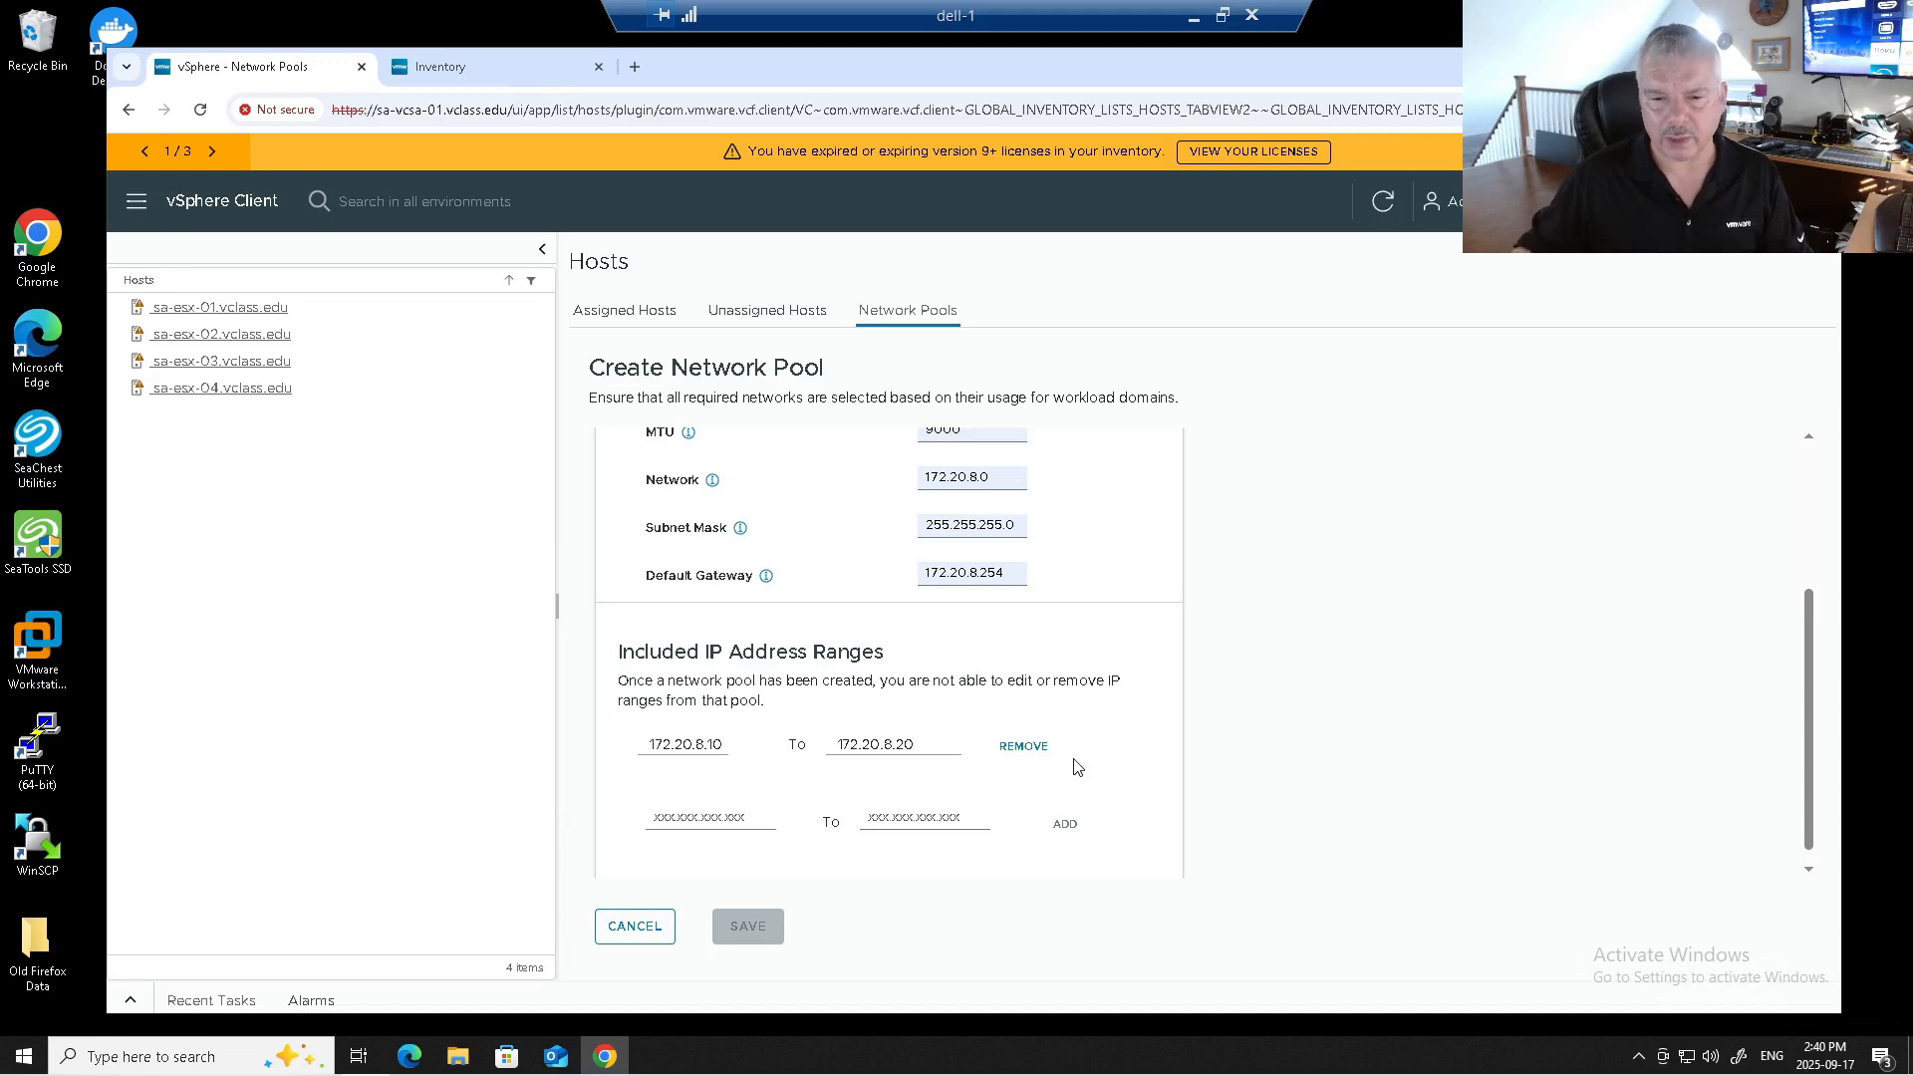
Try the vSAN, NFS, iSCSI and vSAN Storage Client network types, then cancel the pool unsaved.
scroll(1061, 707, up, 3)
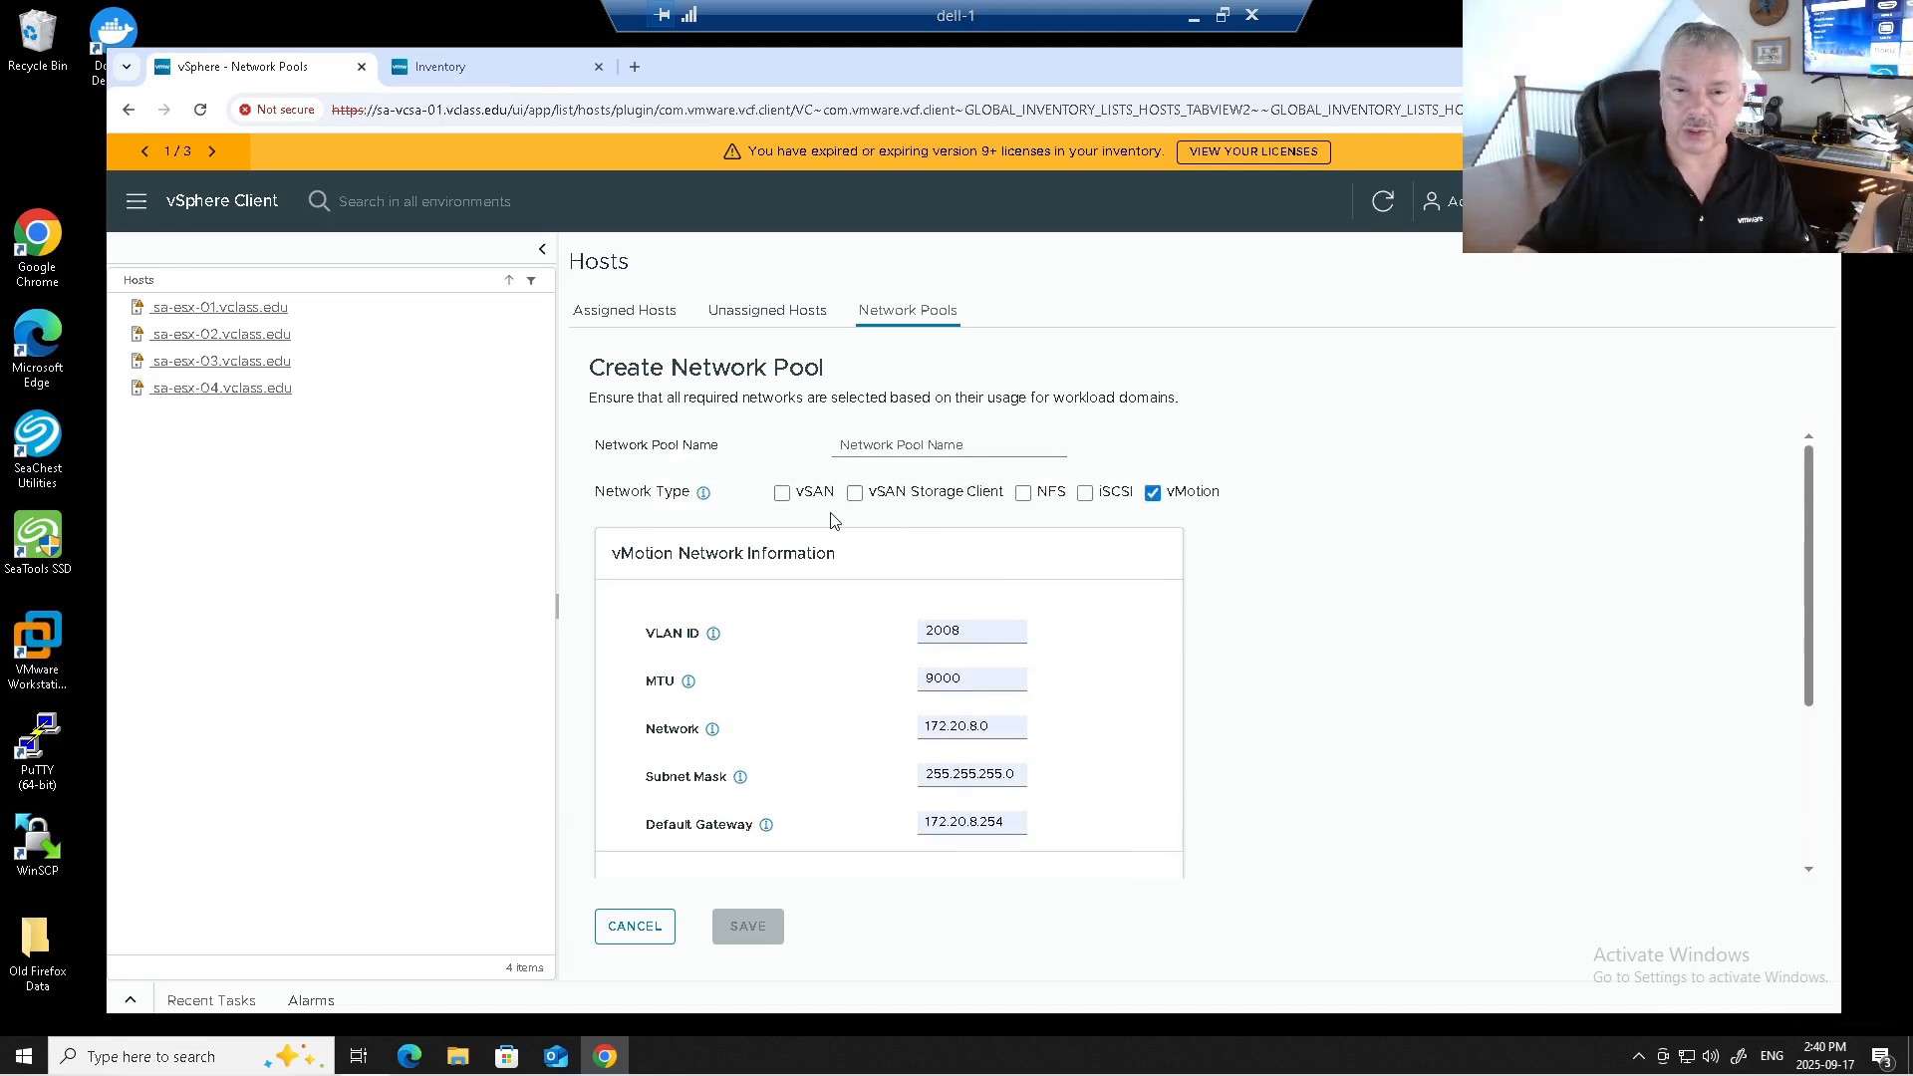
click(783, 494)
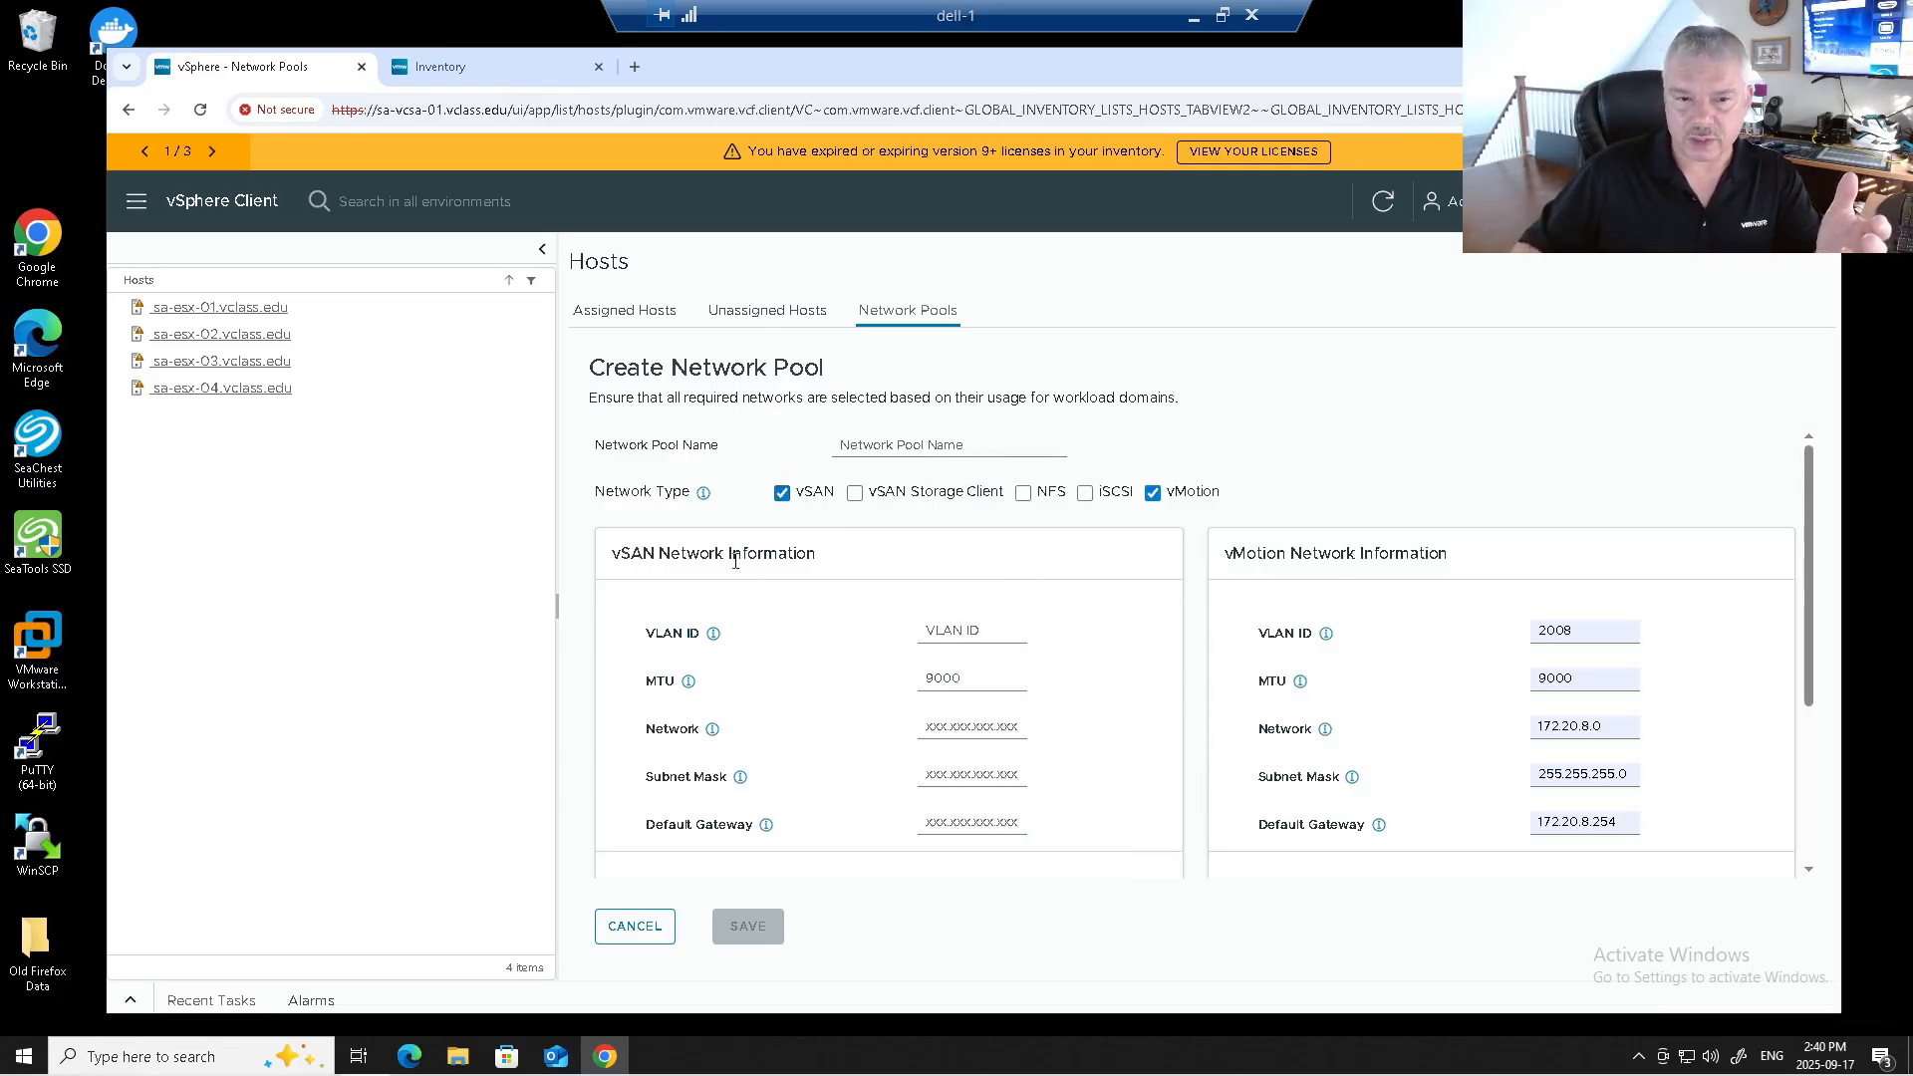
click(784, 494)
click(1024, 493)
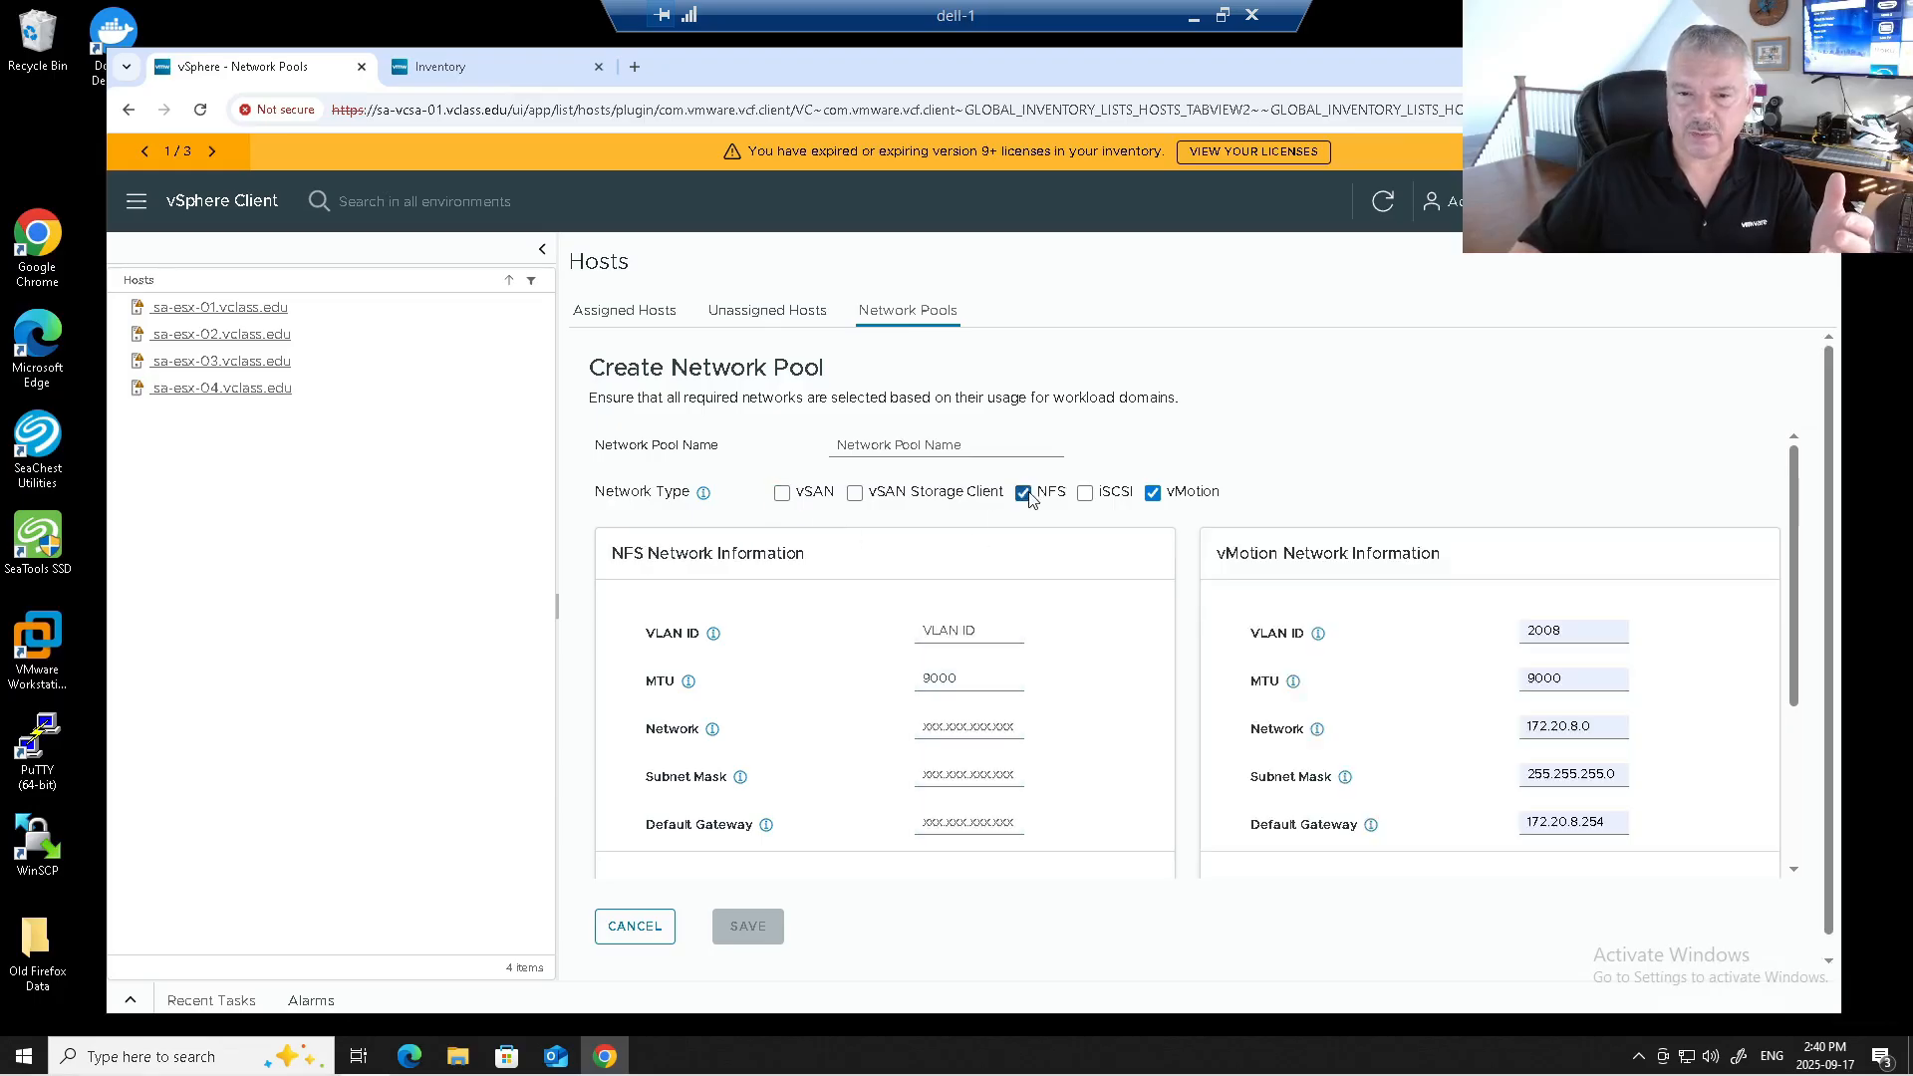
click(1086, 495)
click(1086, 495)
click(1024, 493)
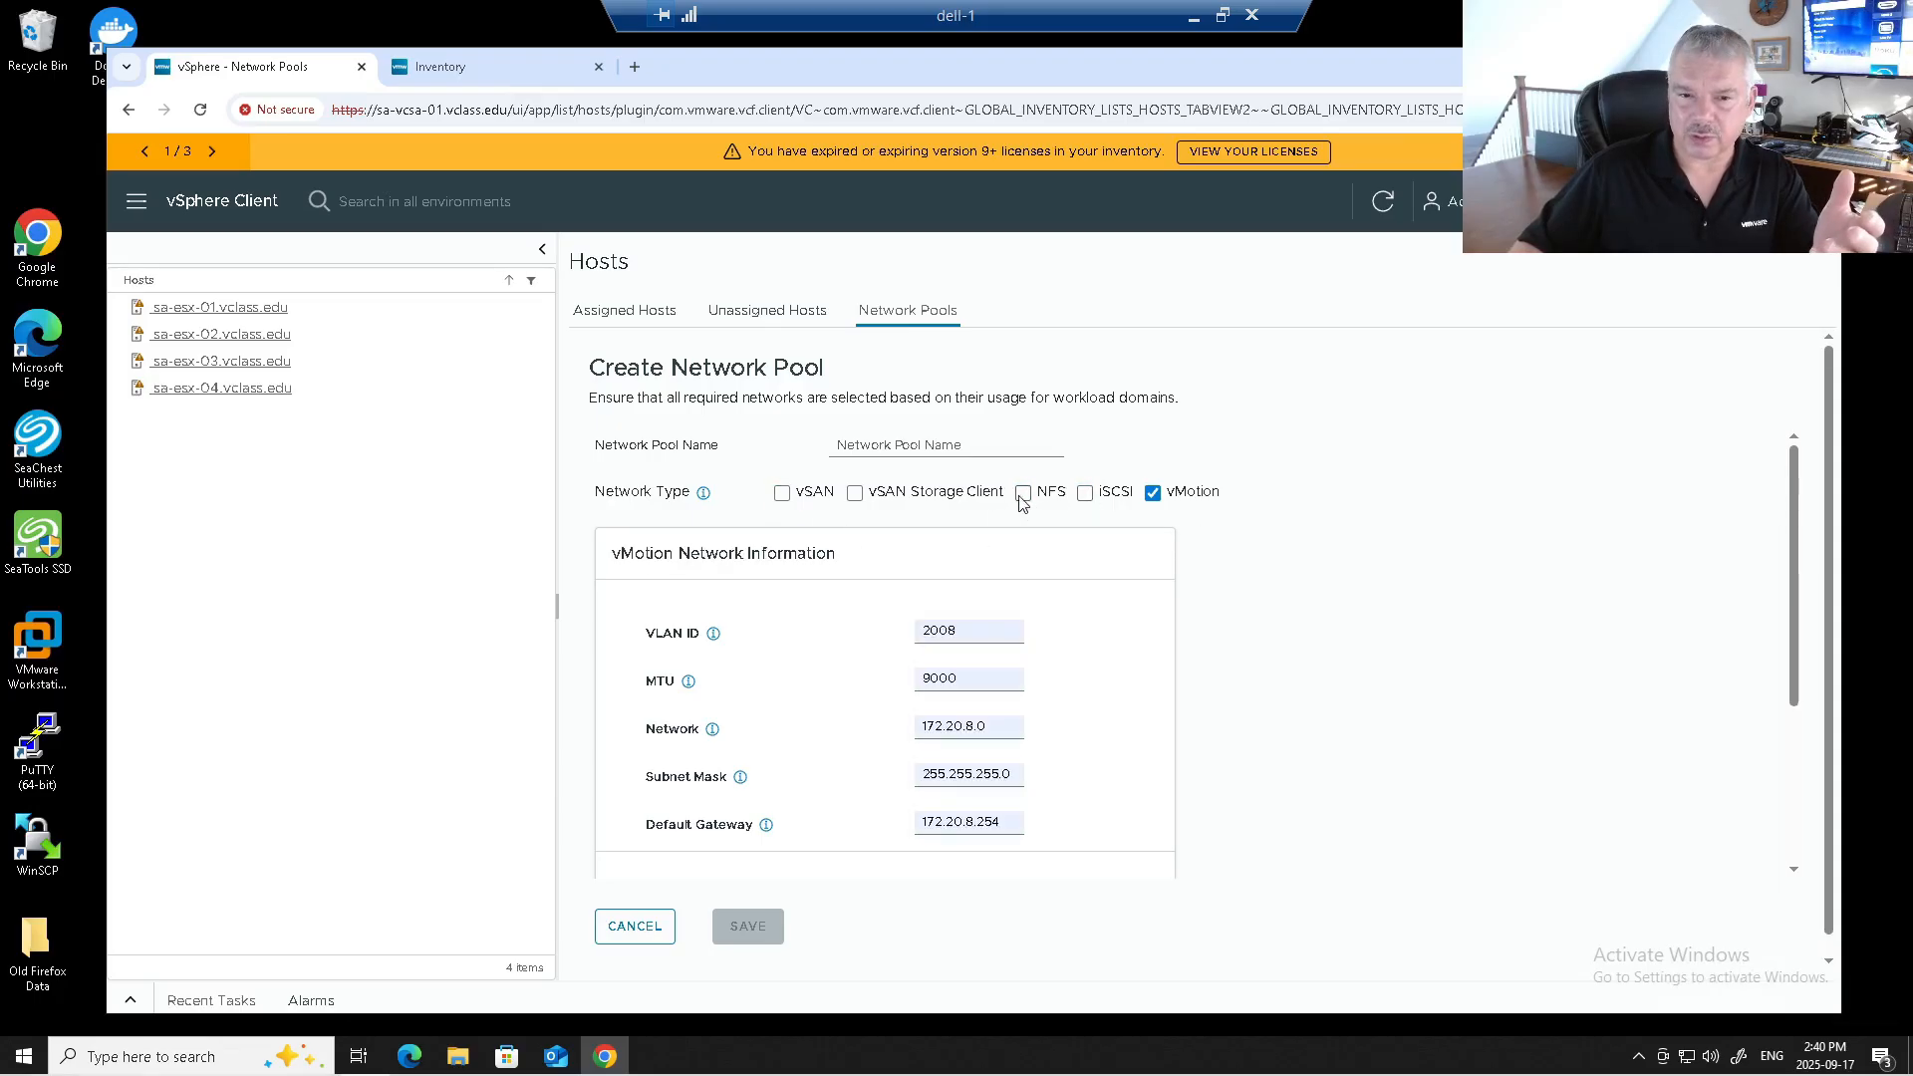
click(855, 494)
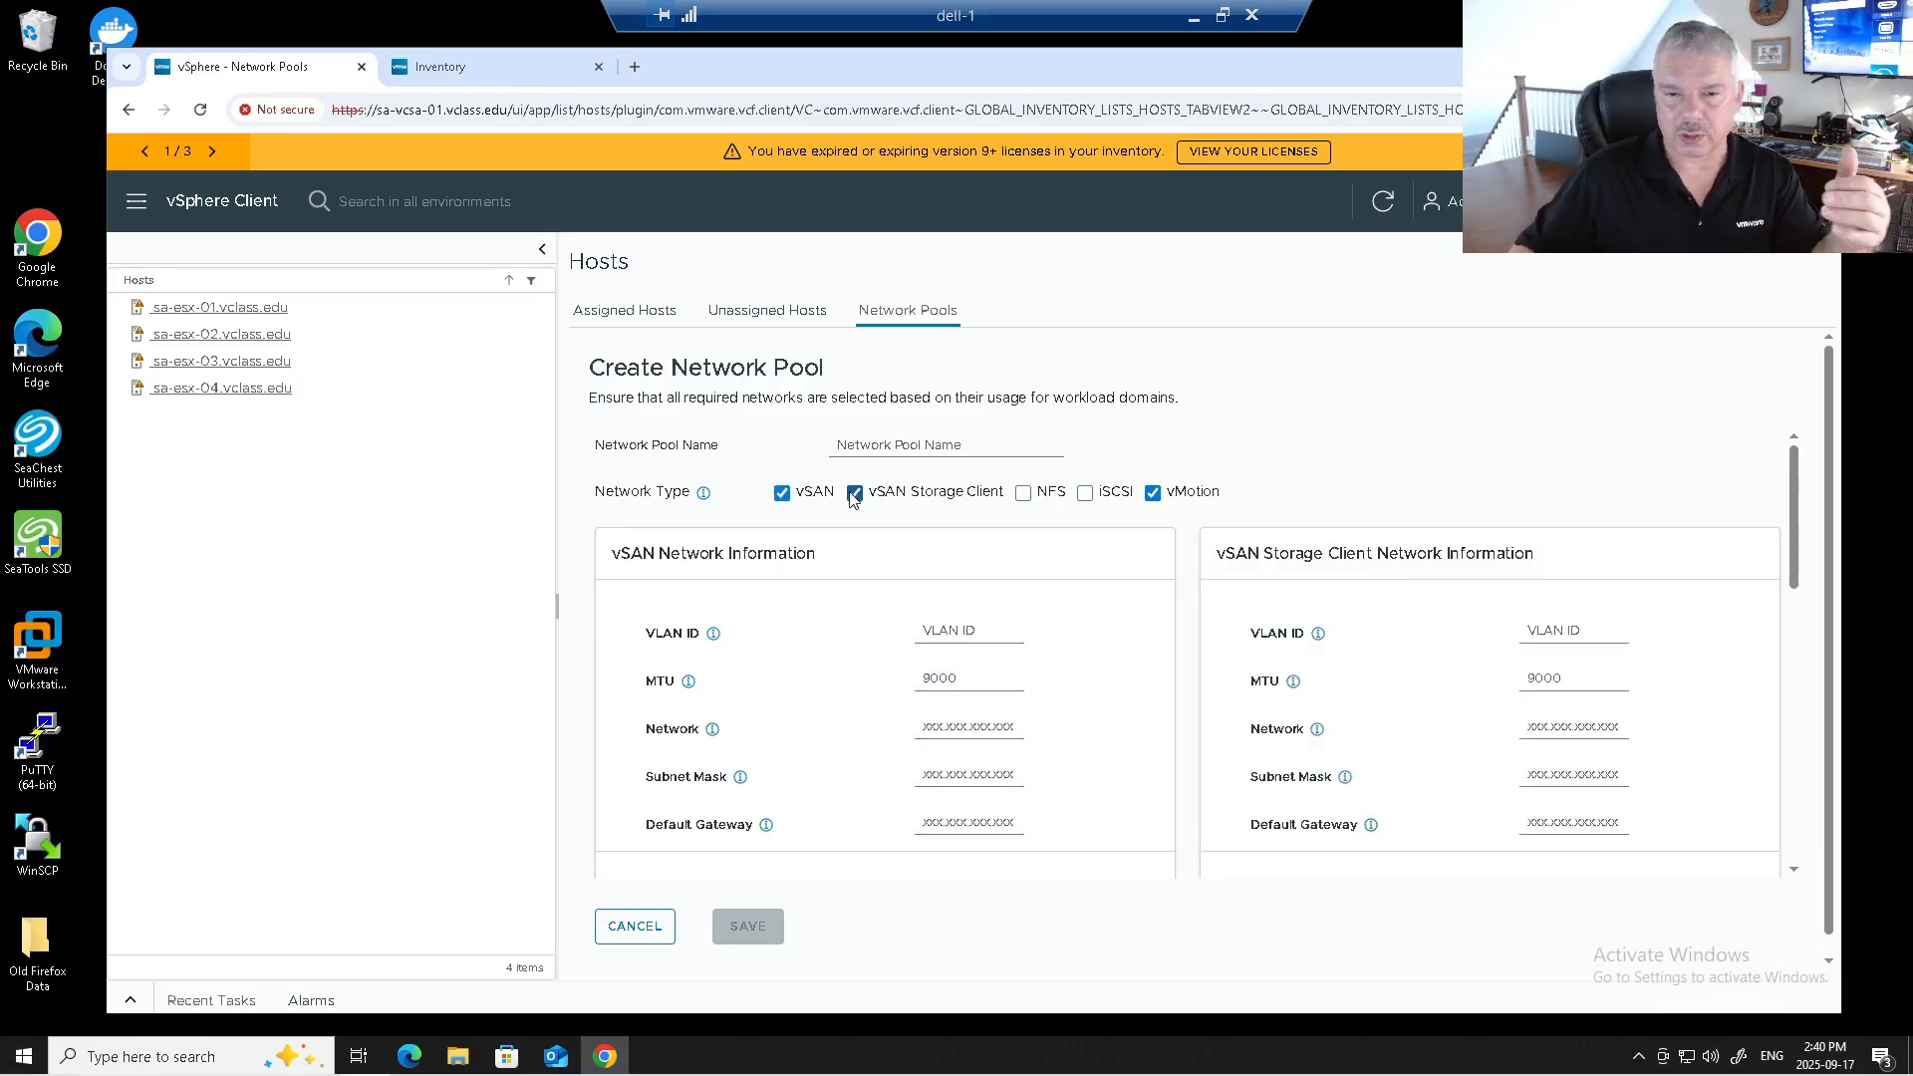
click(854, 494)
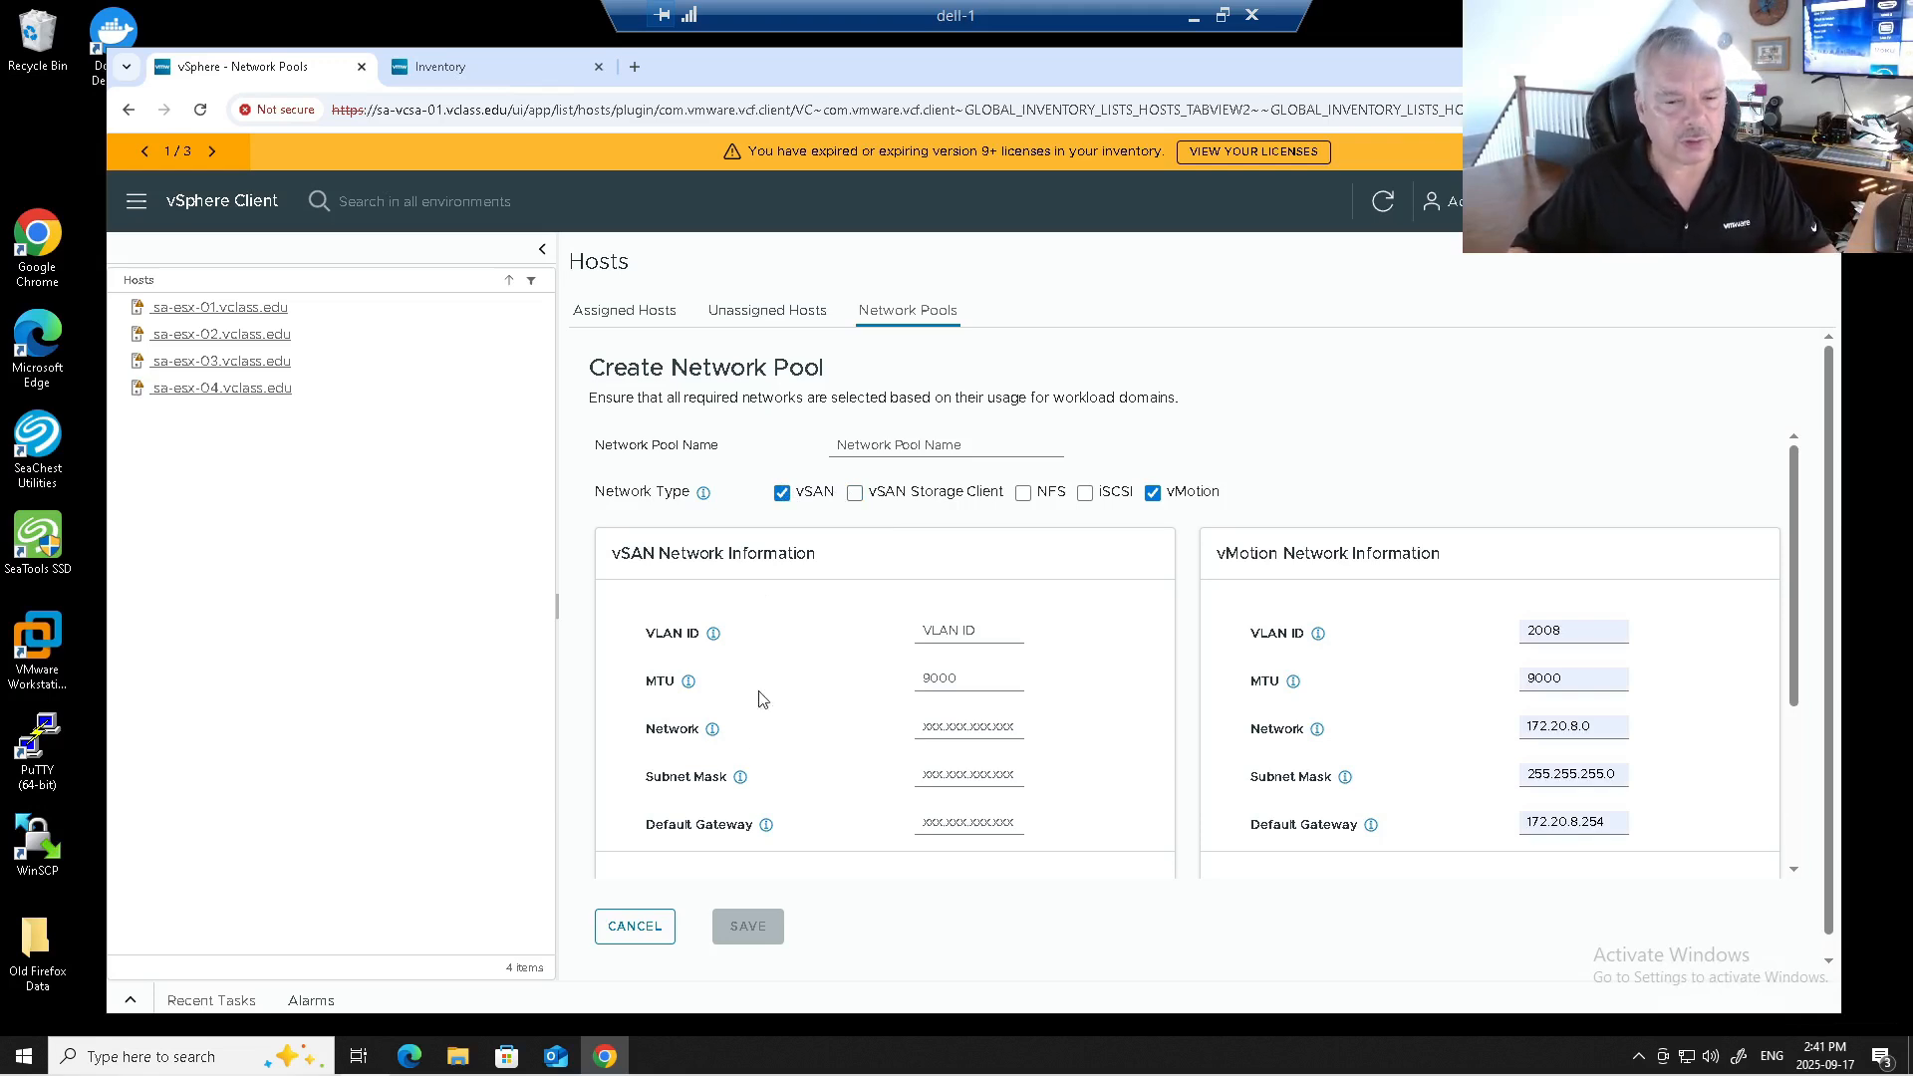
click(653, 941)
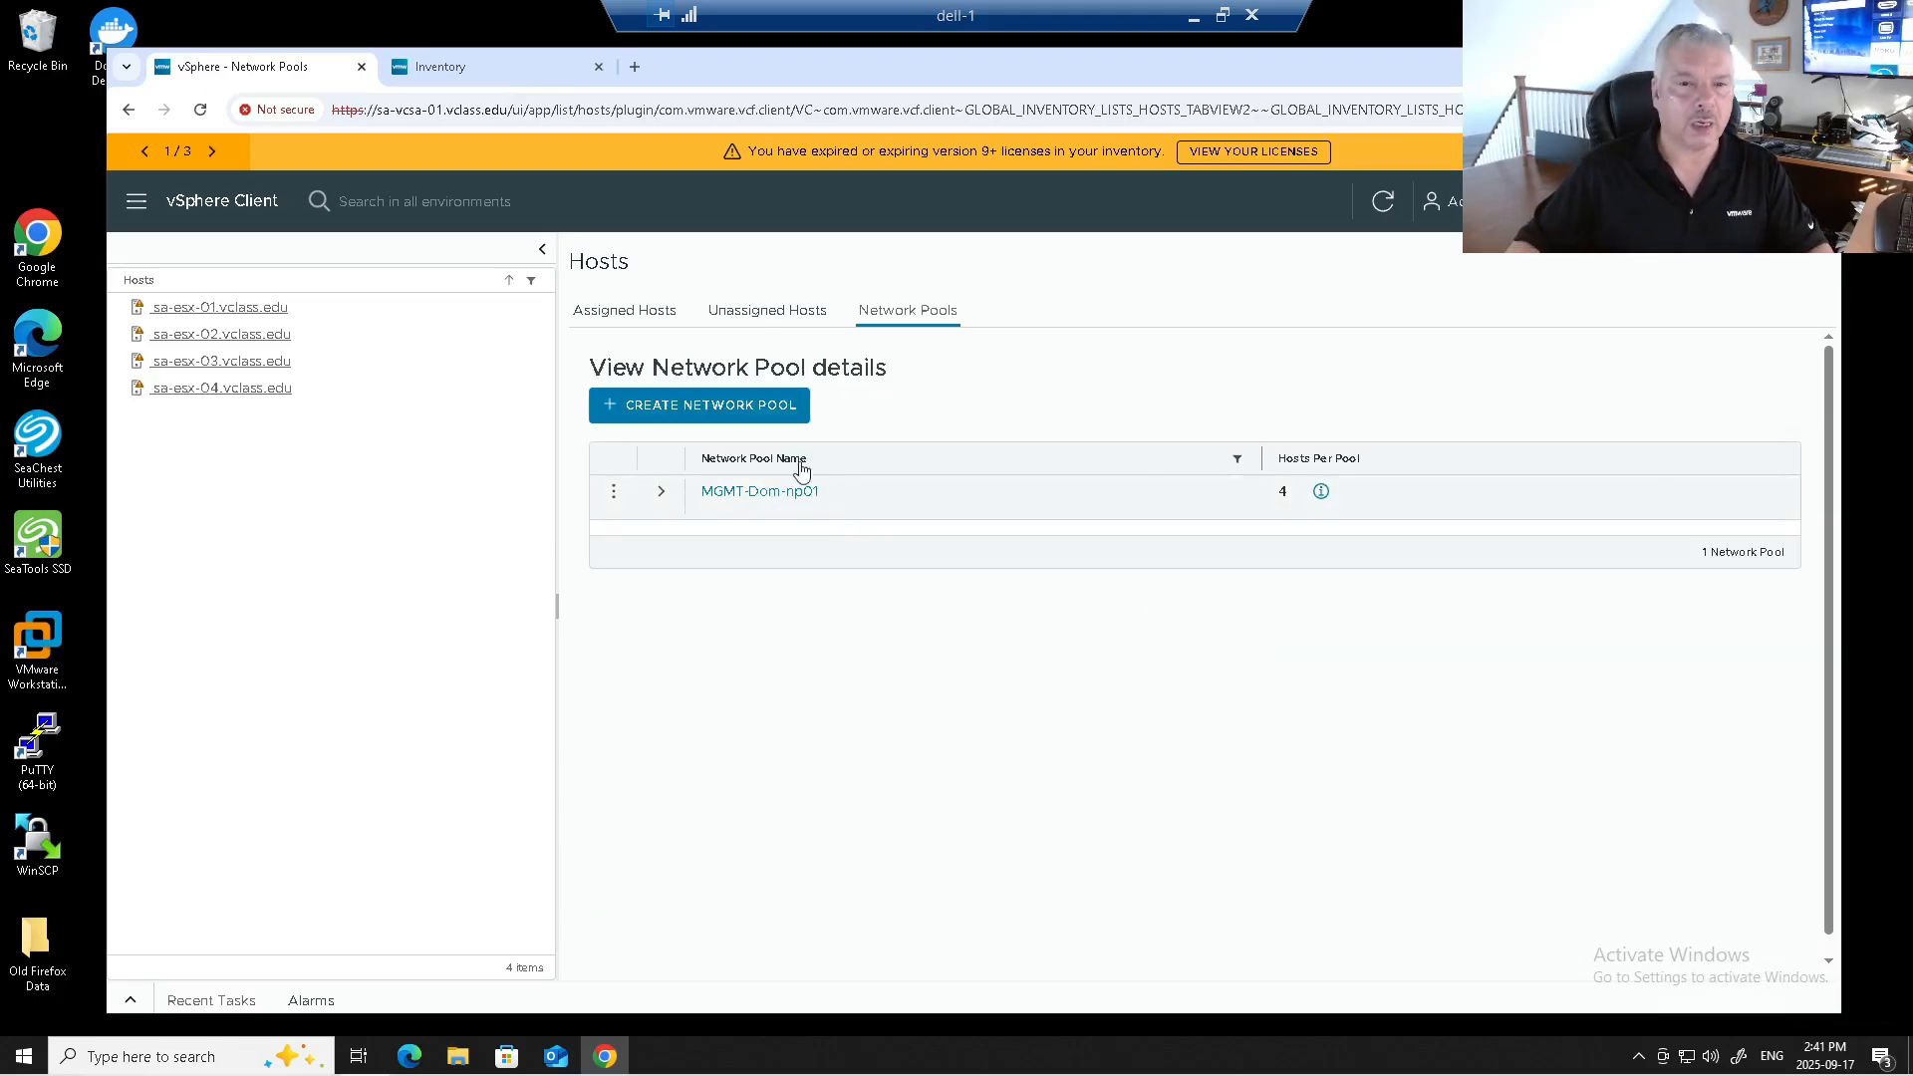
Start commissioning from Unassigned Hosts, review the prerequisites, and tick Select All in the checklist.
click(750, 312)
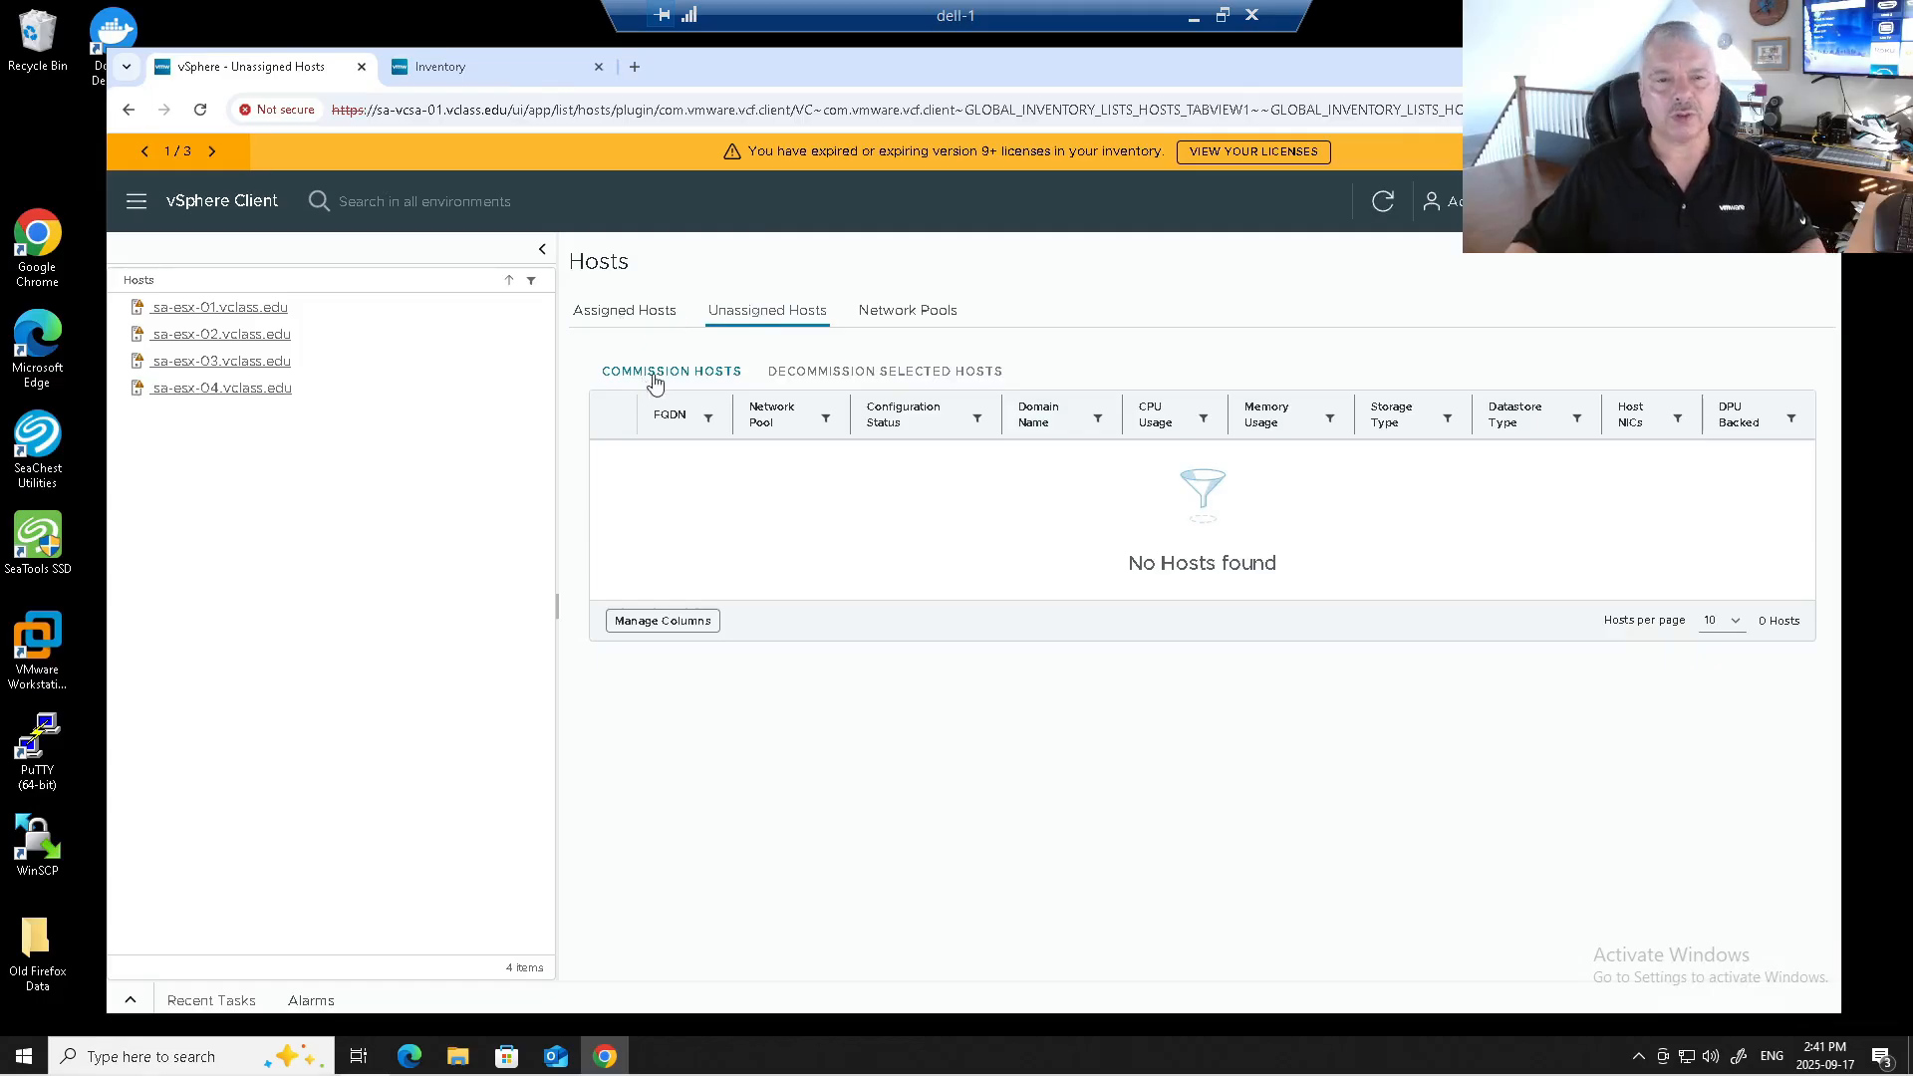
click(654, 376)
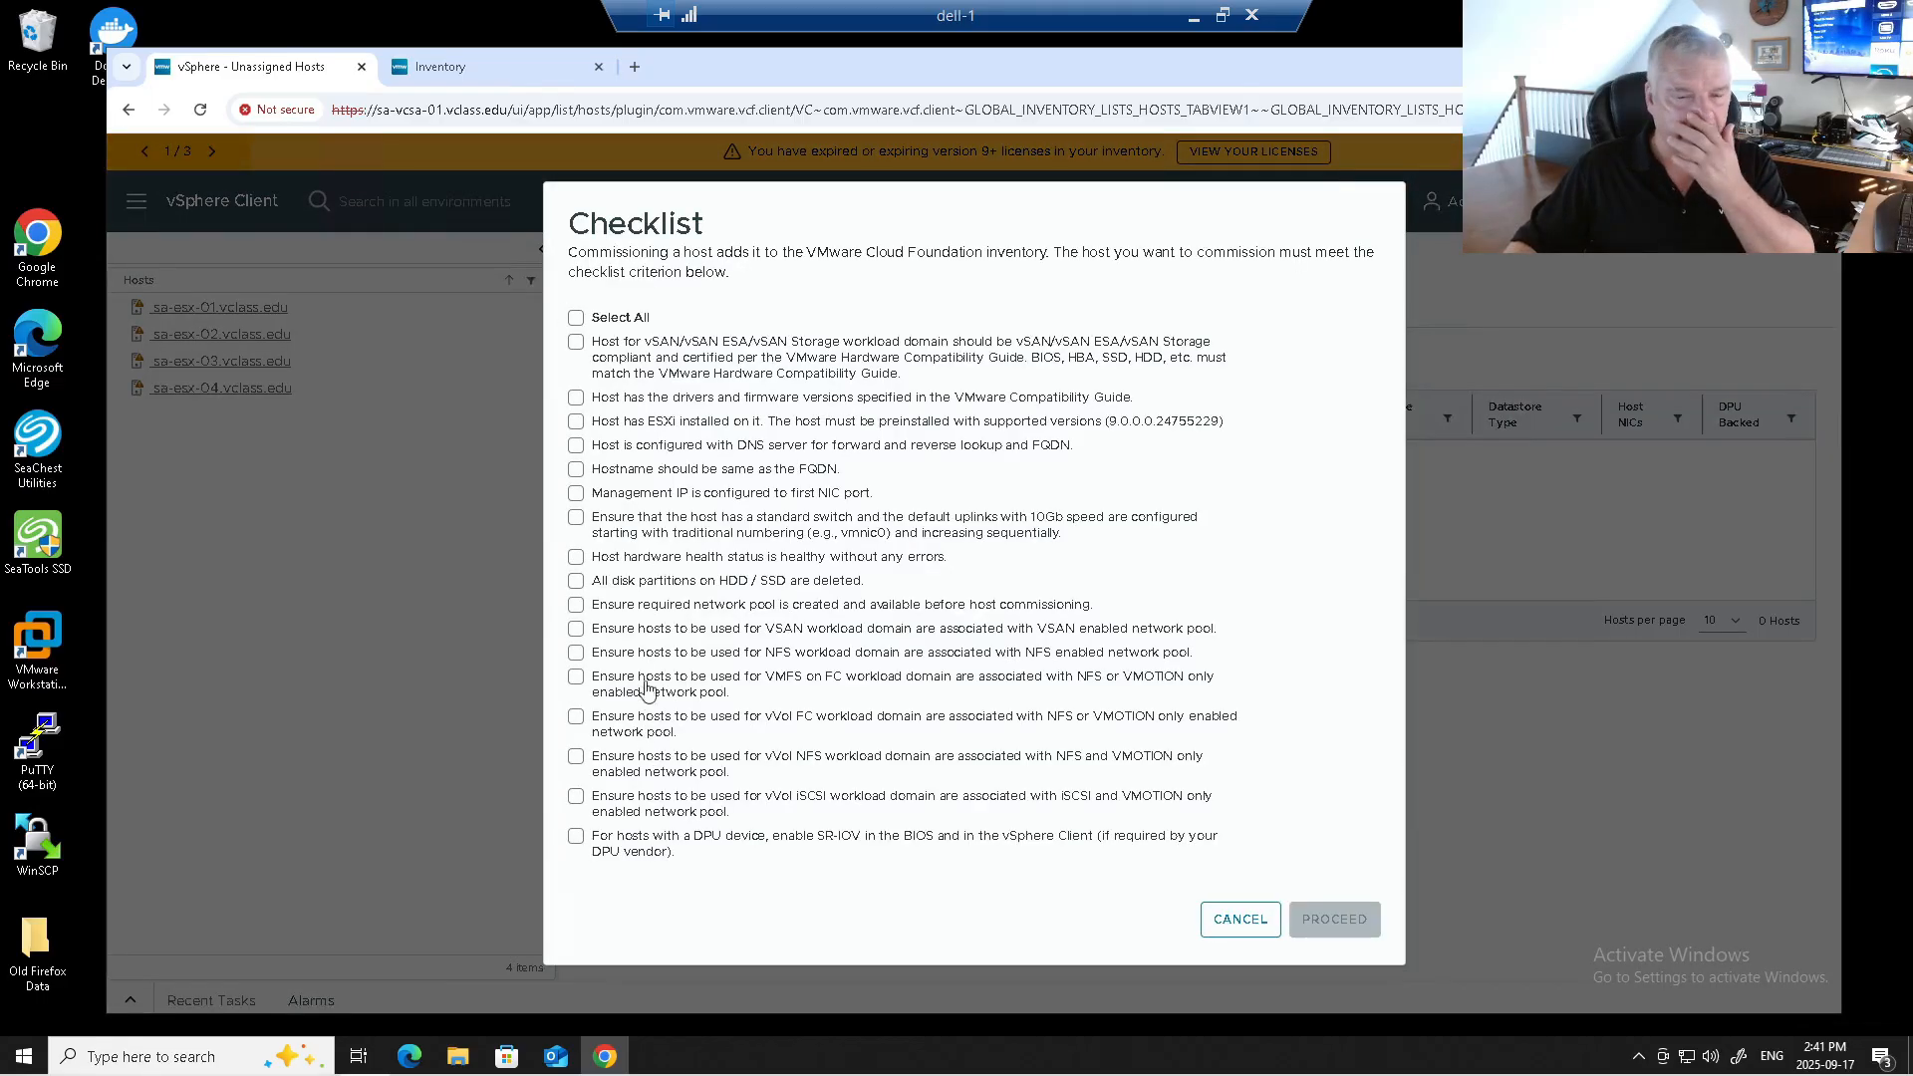
drag(609, 586, 860, 598)
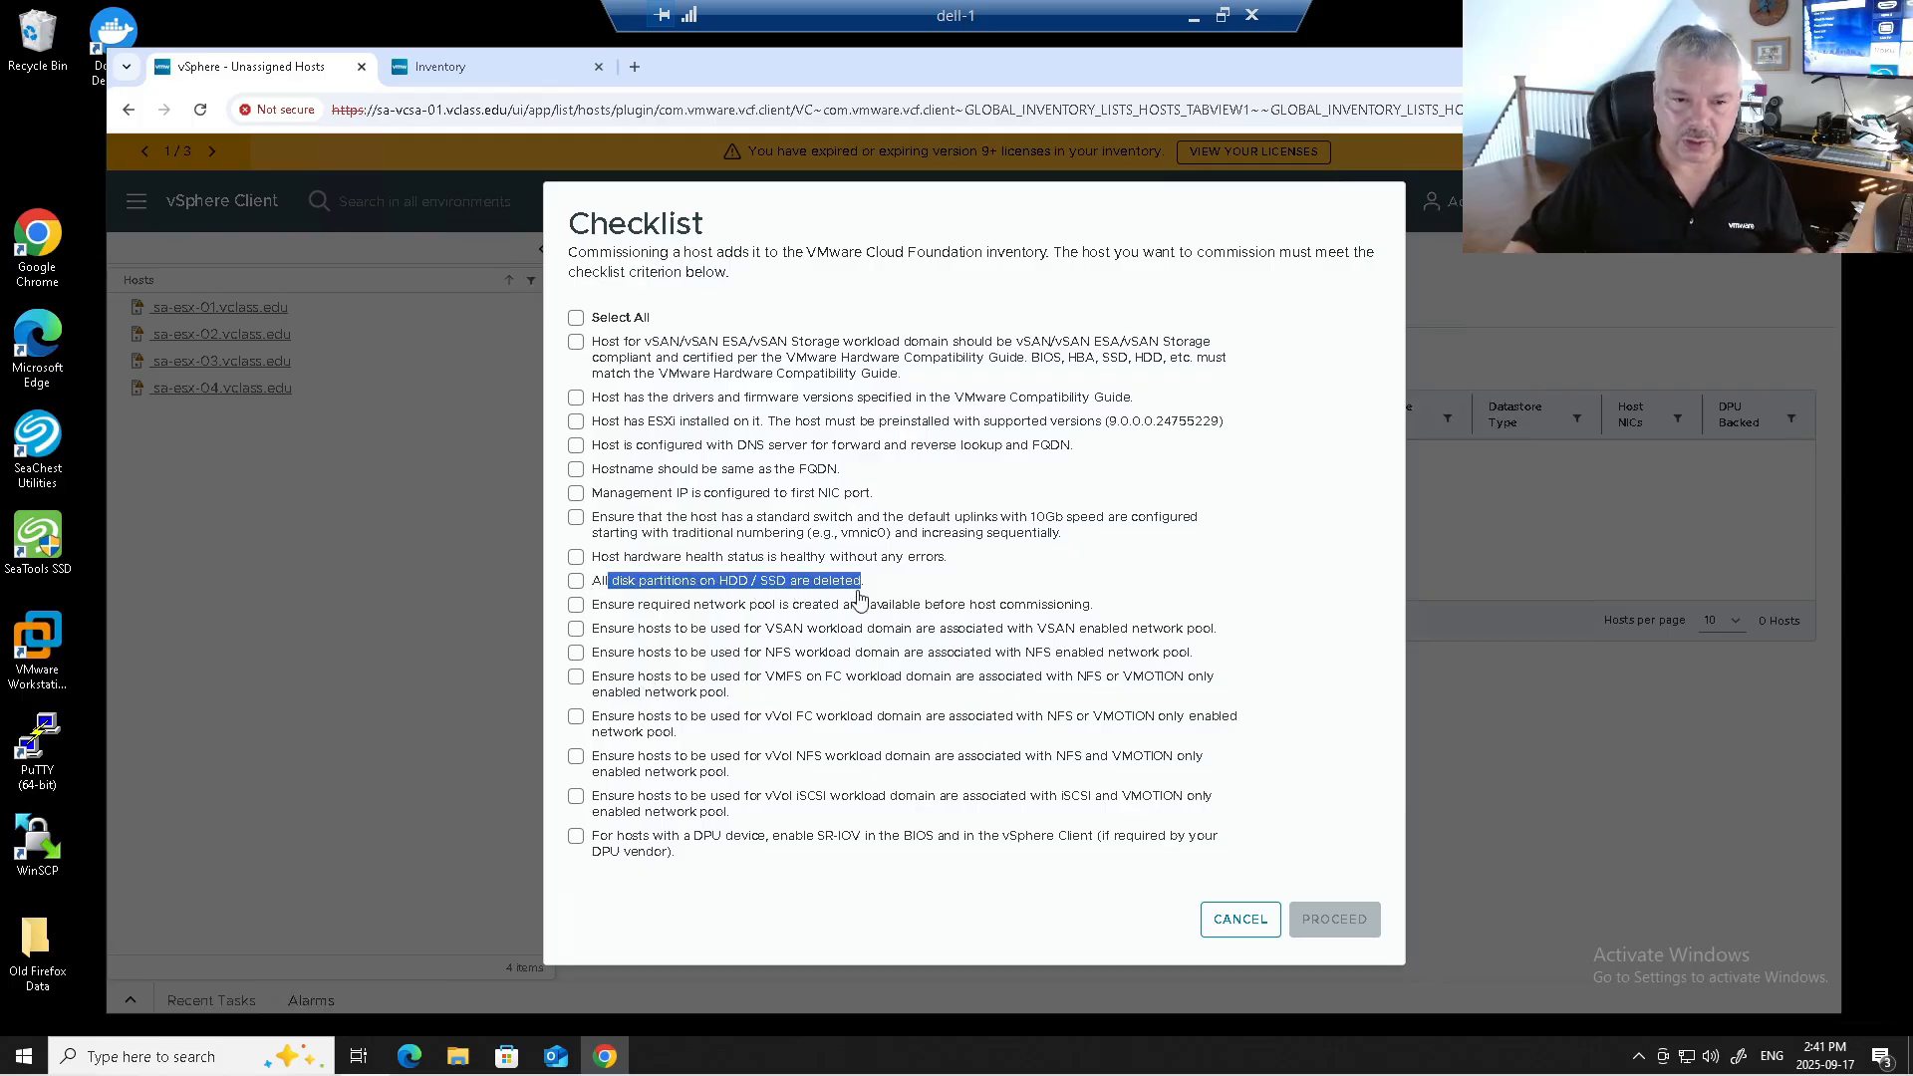
drag(615, 470, 837, 477)
drag(624, 495, 792, 508)
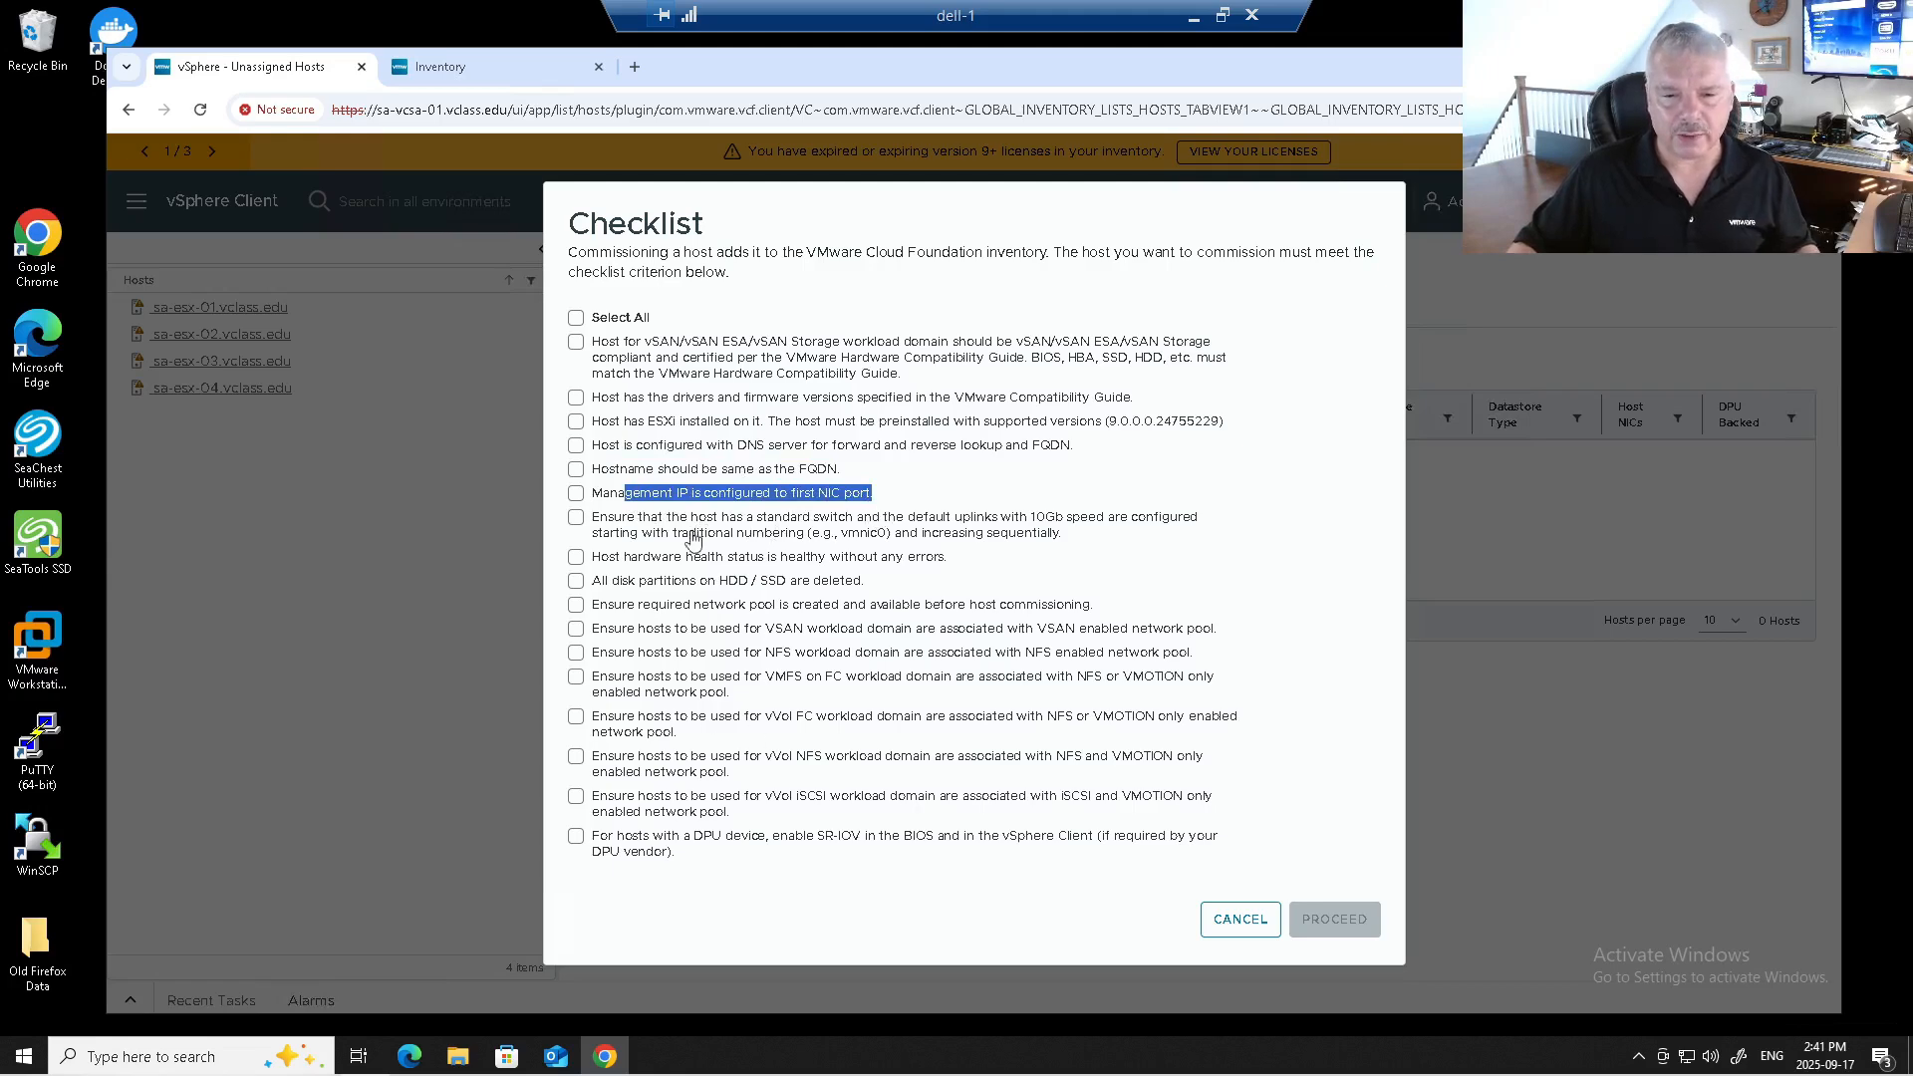
click(577, 319)
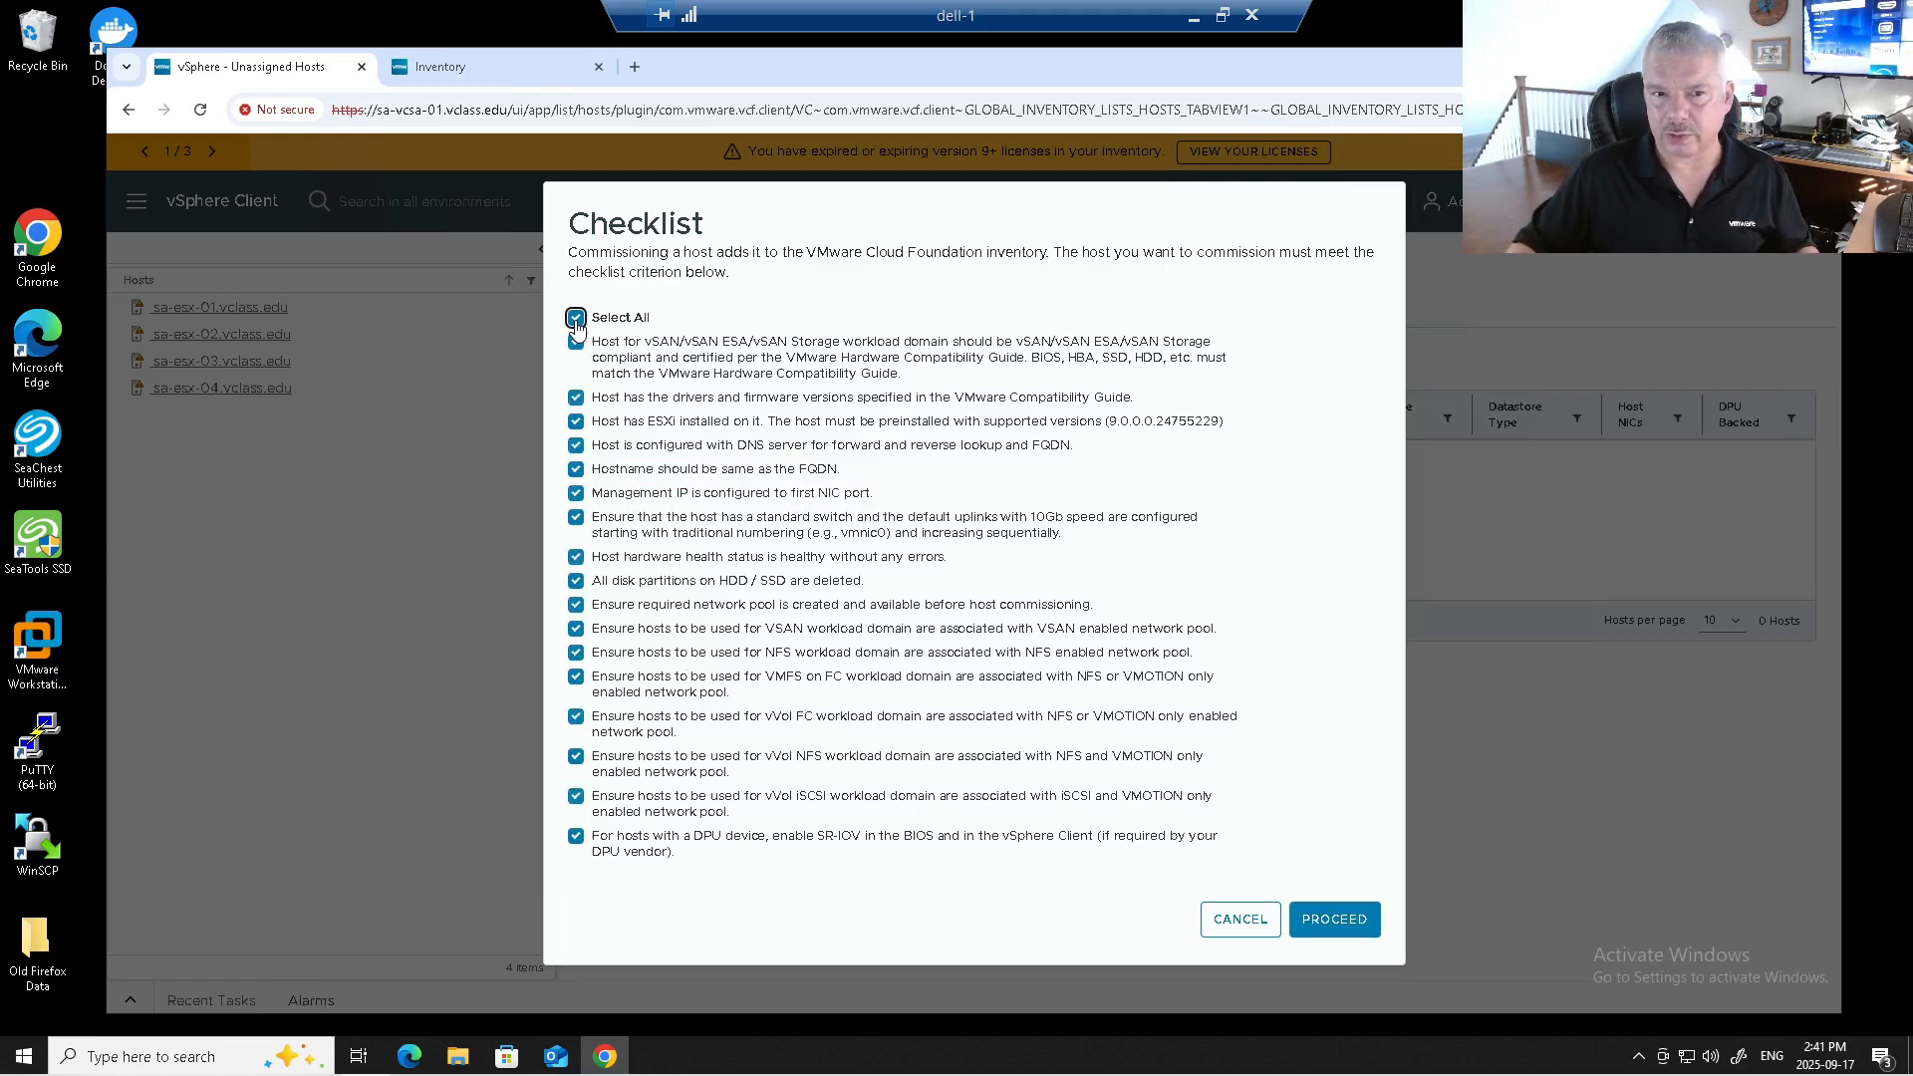
Proceed into the wizard and enter host FQDN sa-esx-05.vclass.edu.
click(1327, 923)
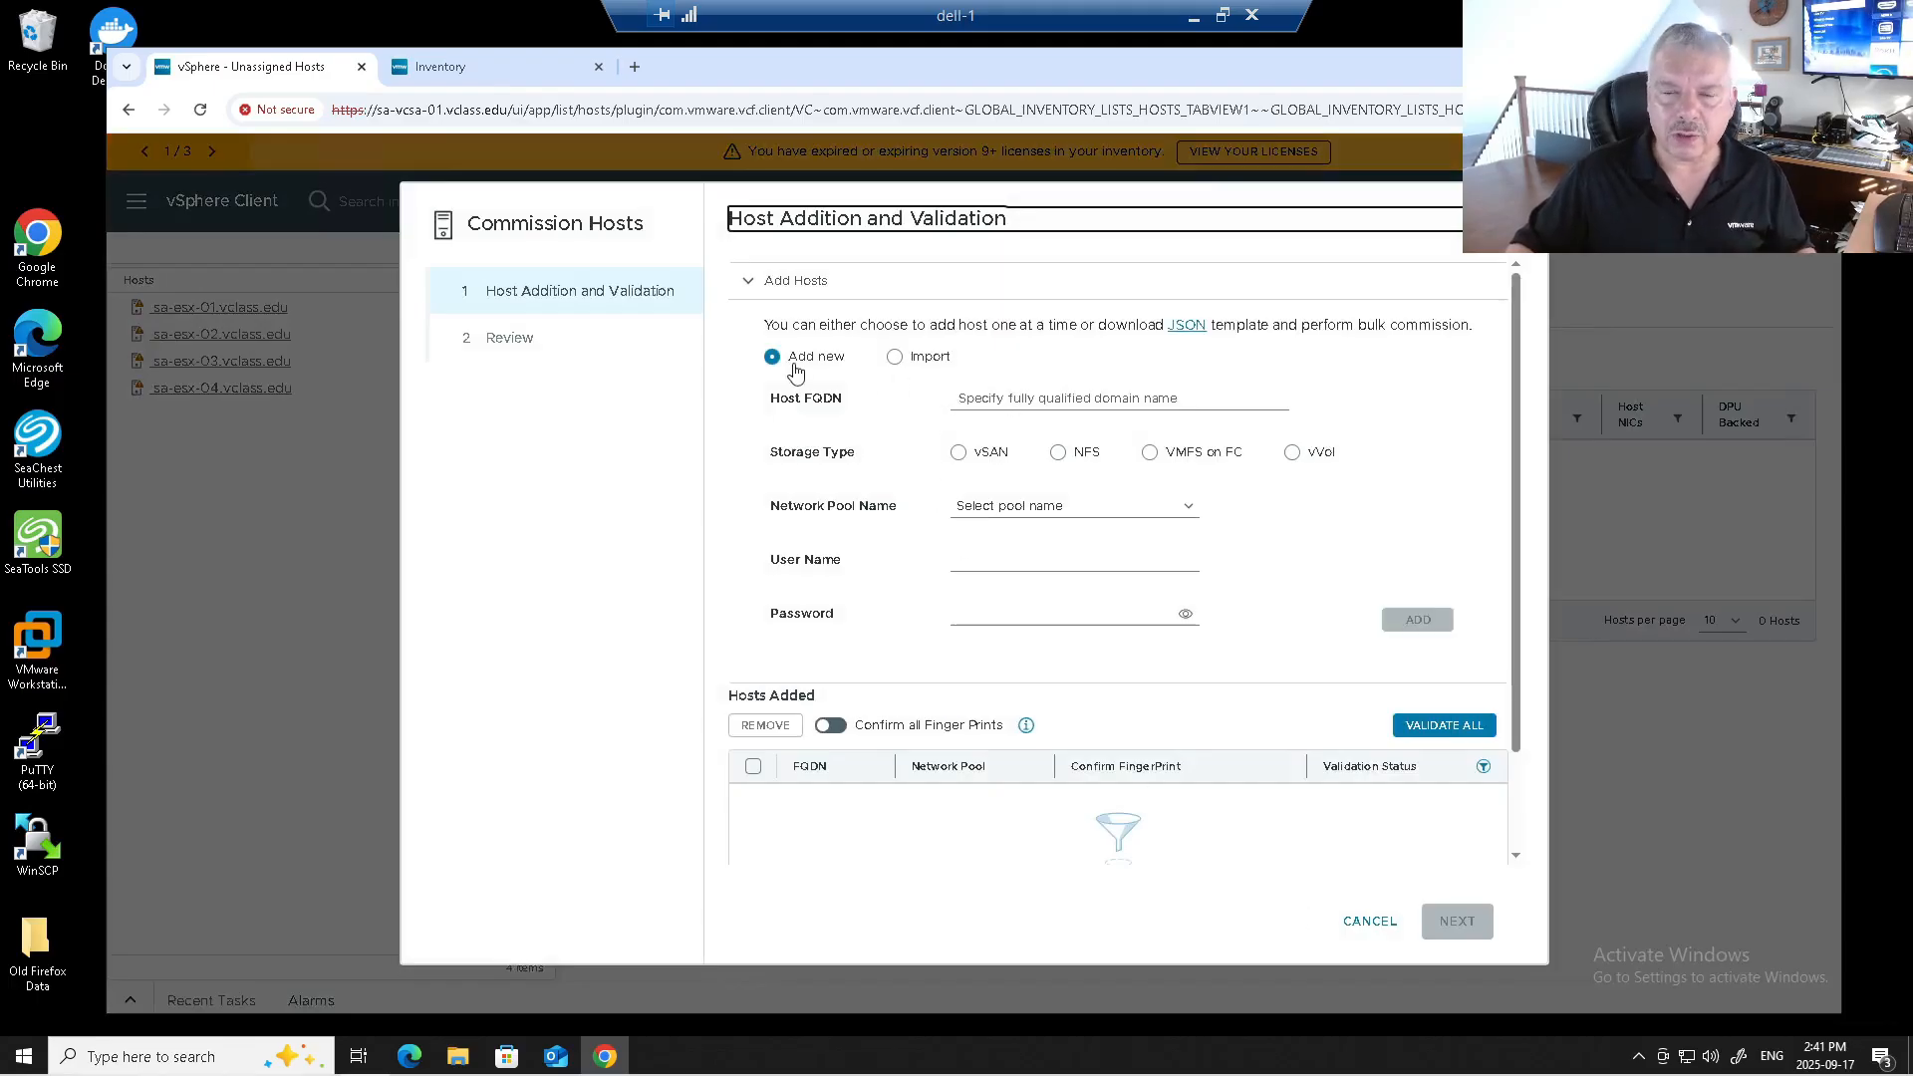
click(1011, 394)
text(sa-esx-05.vclass.edu)
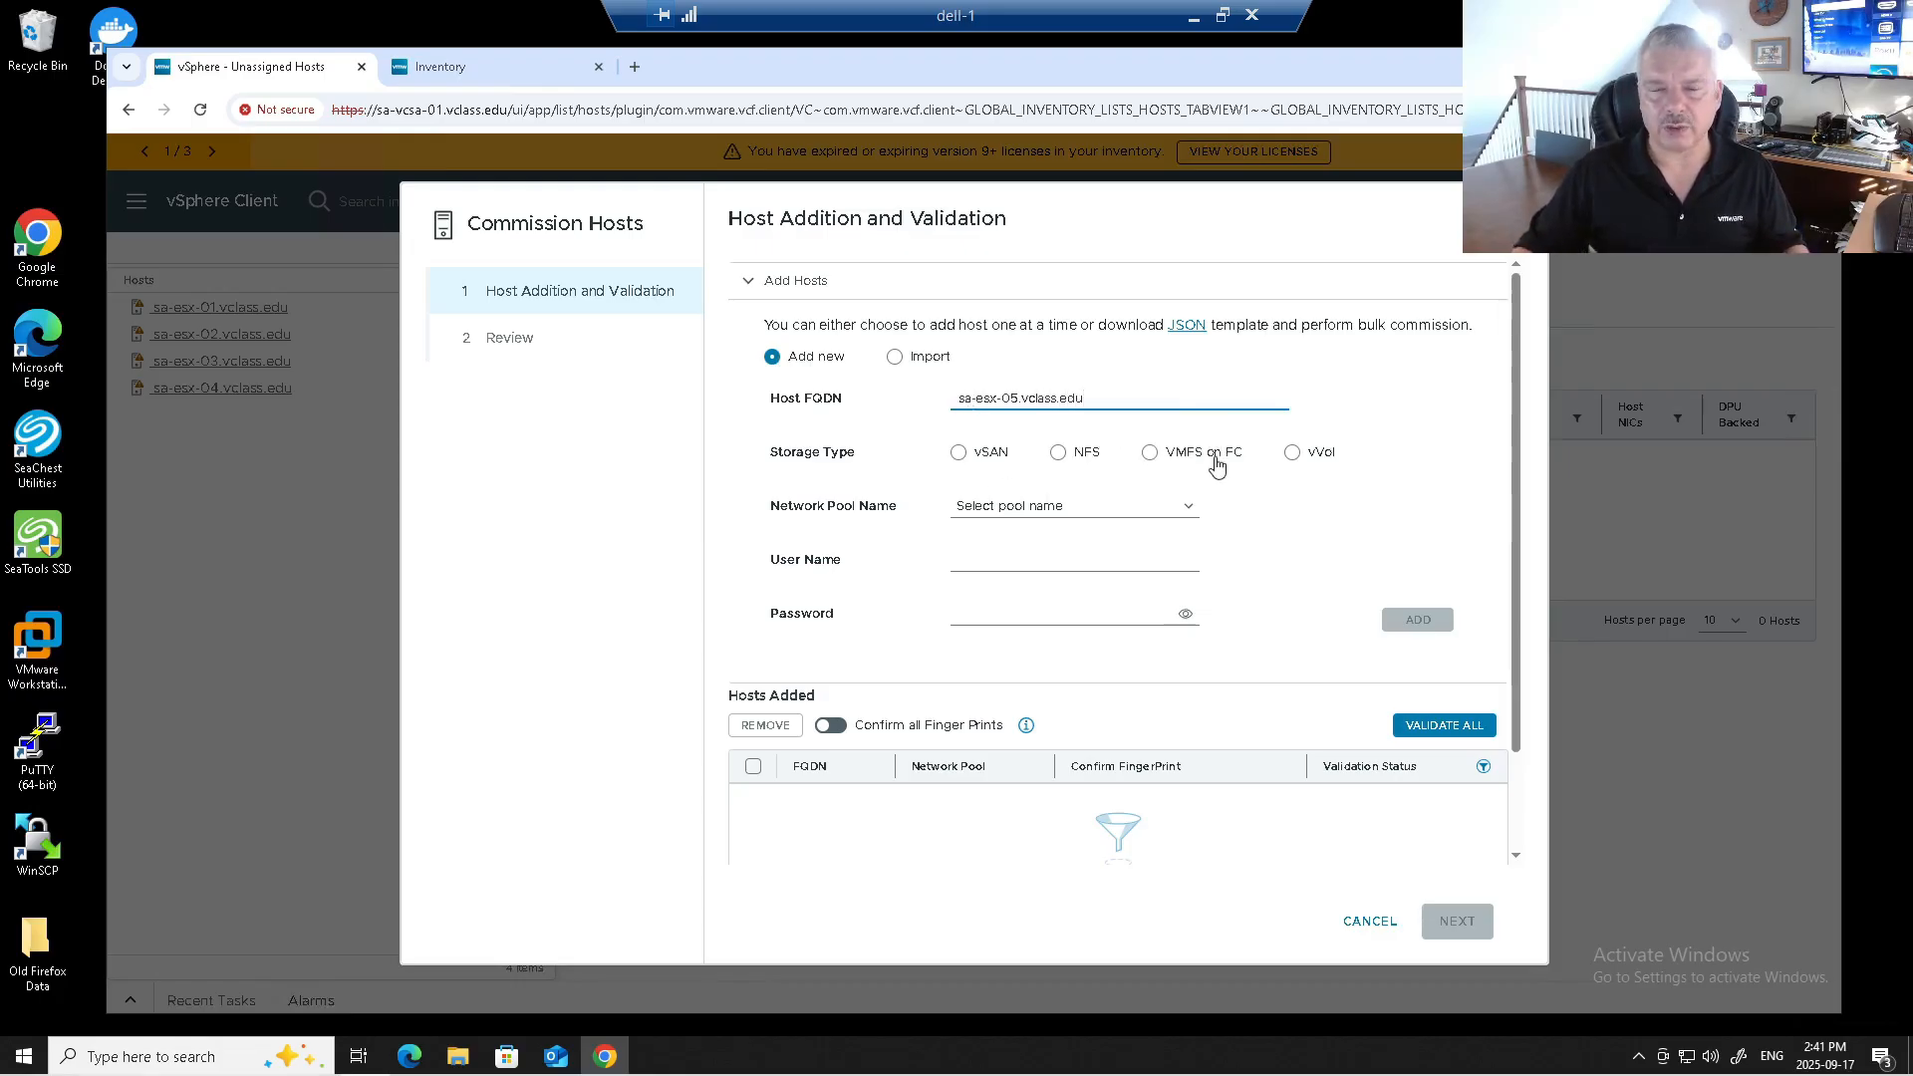
Compare the vSAN, NFS, VMFS on FC and vVol storage types, settling on vSAN.
click(958, 453)
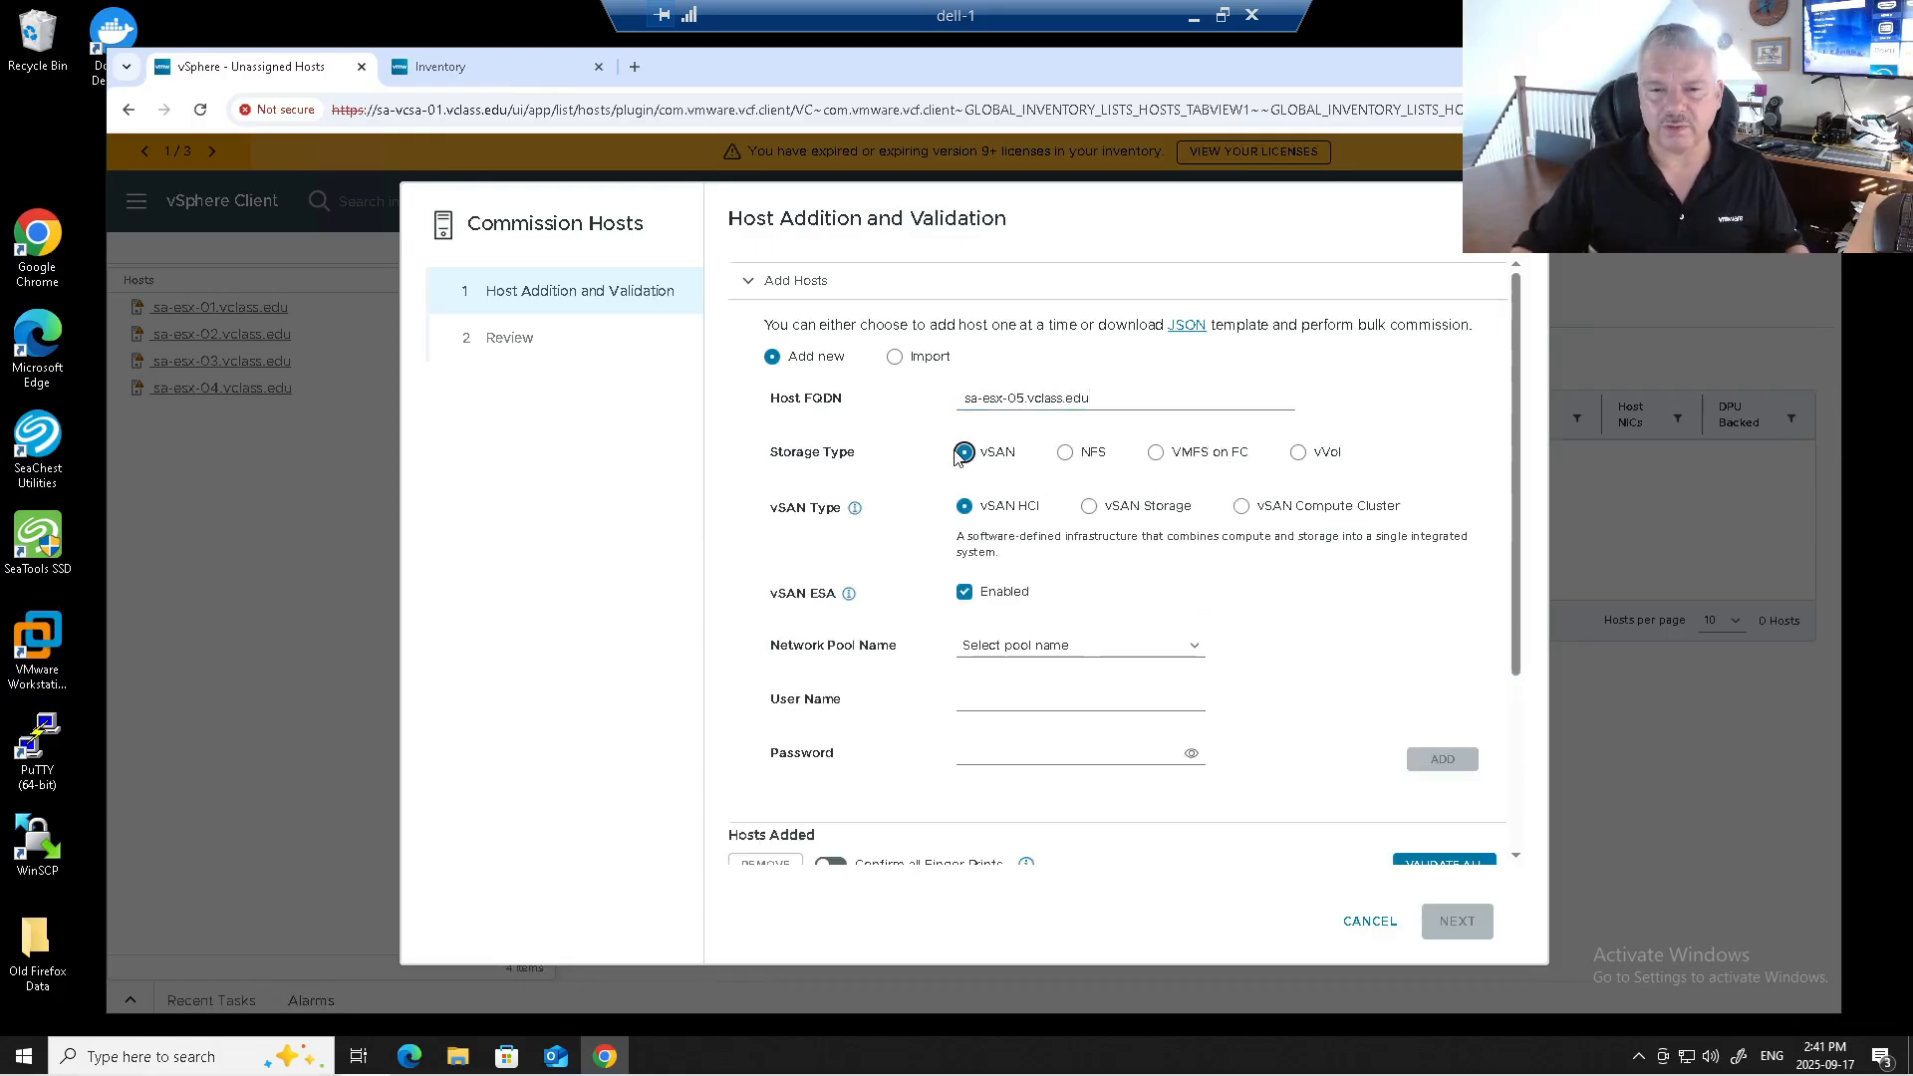
click(1066, 457)
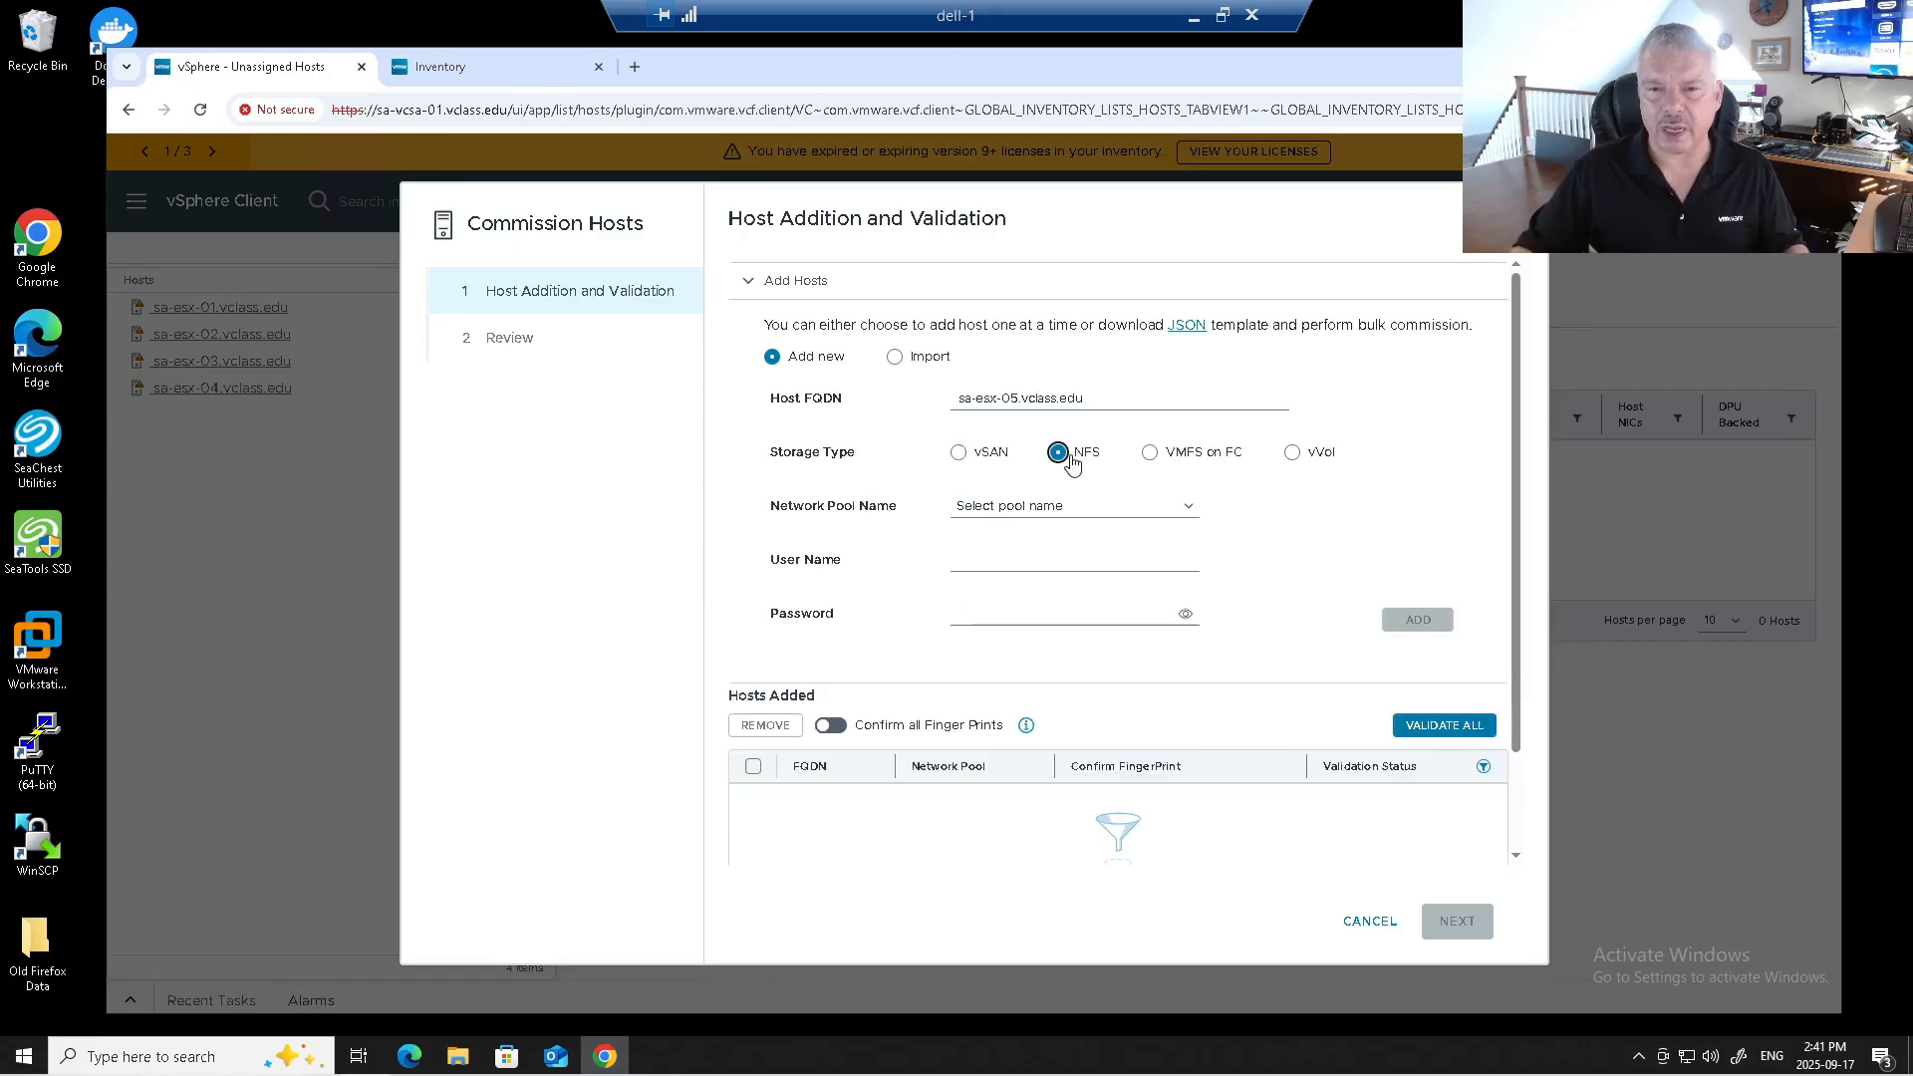
click(1149, 454)
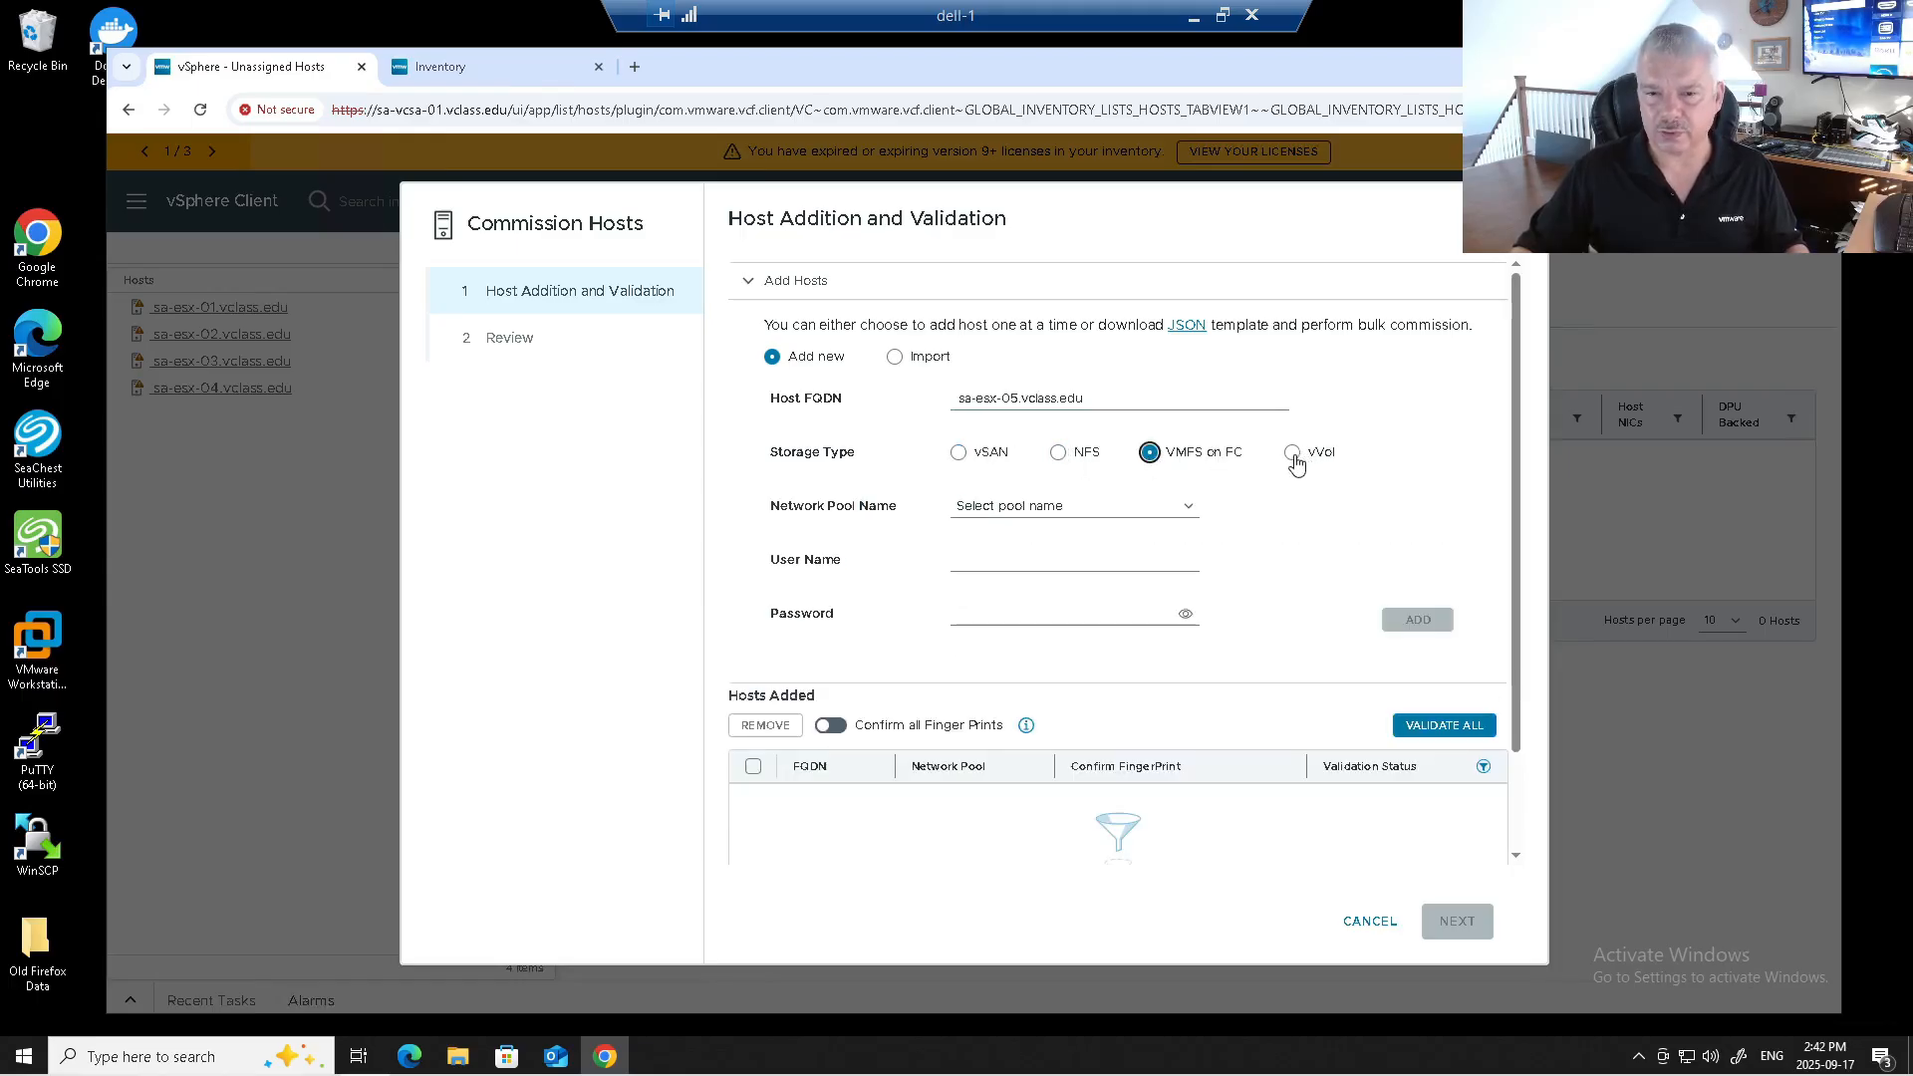
click(1293, 455)
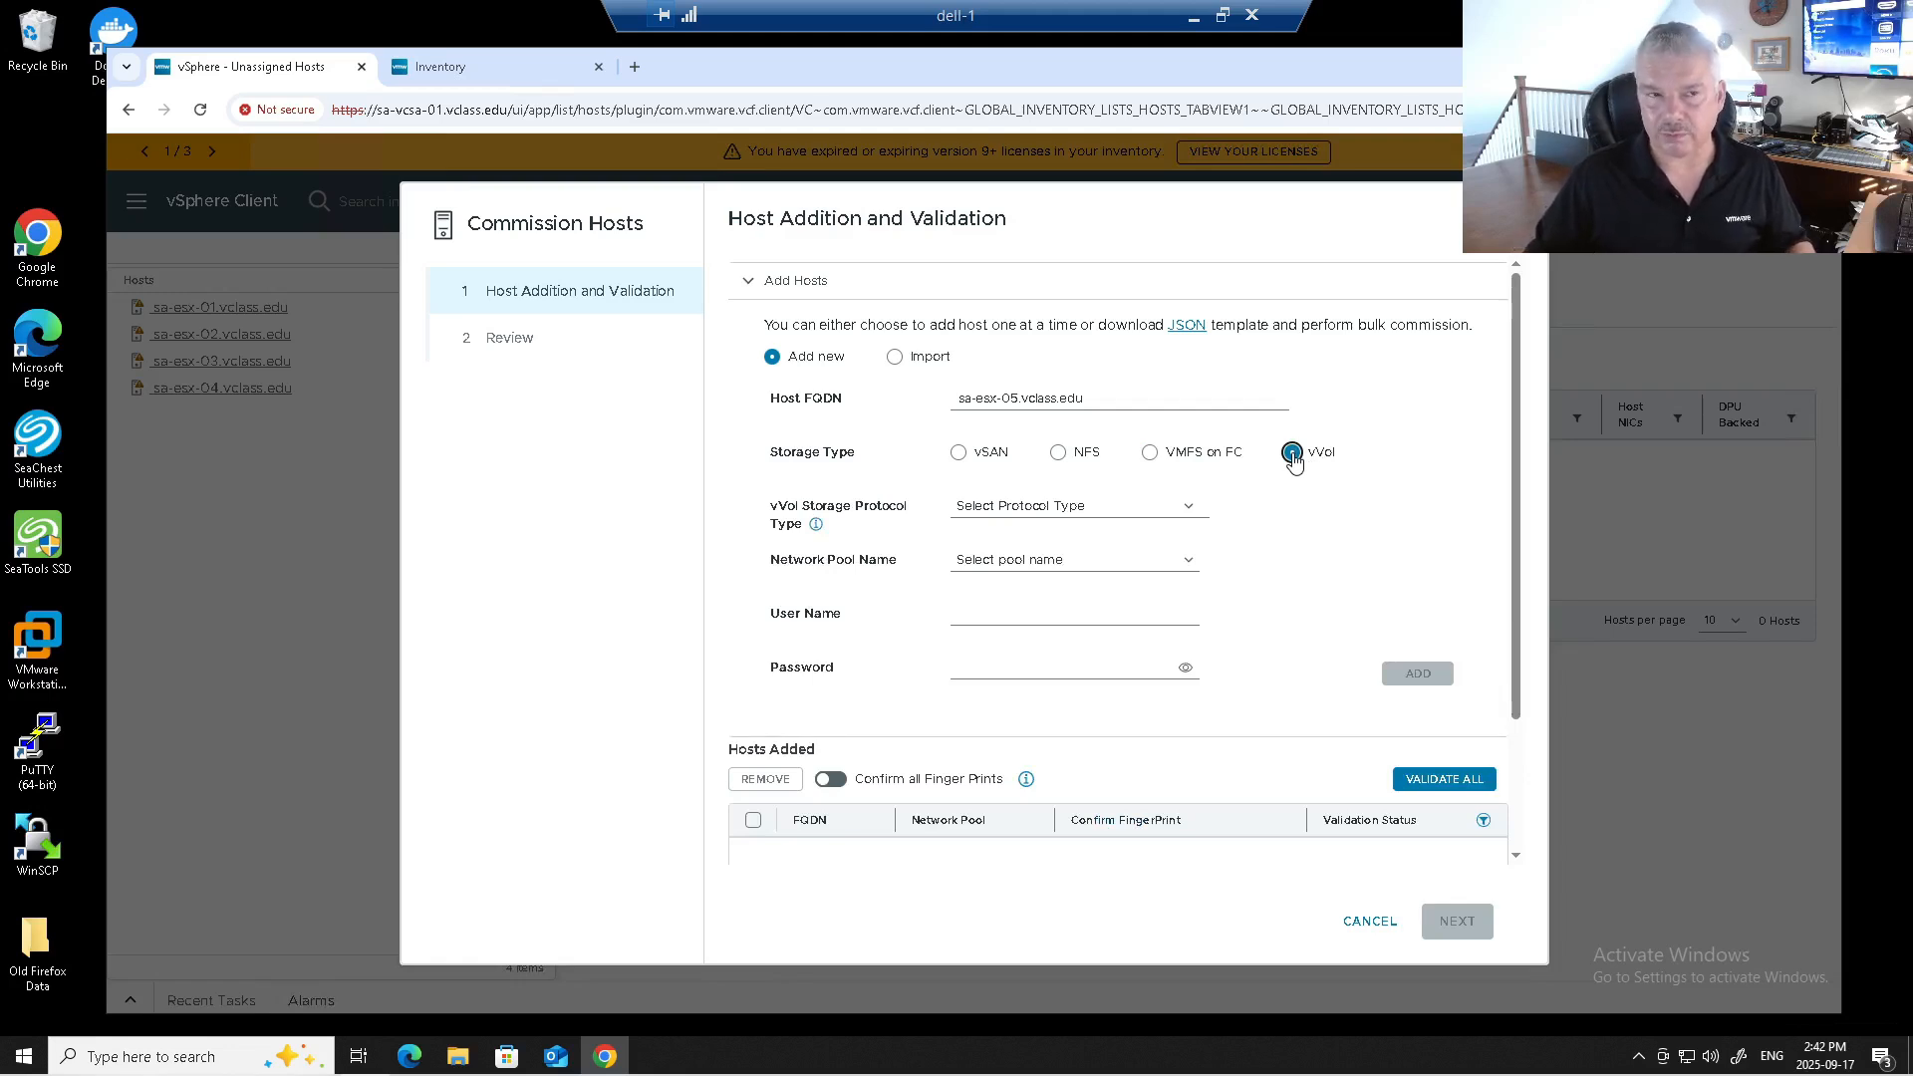
click(1173, 460)
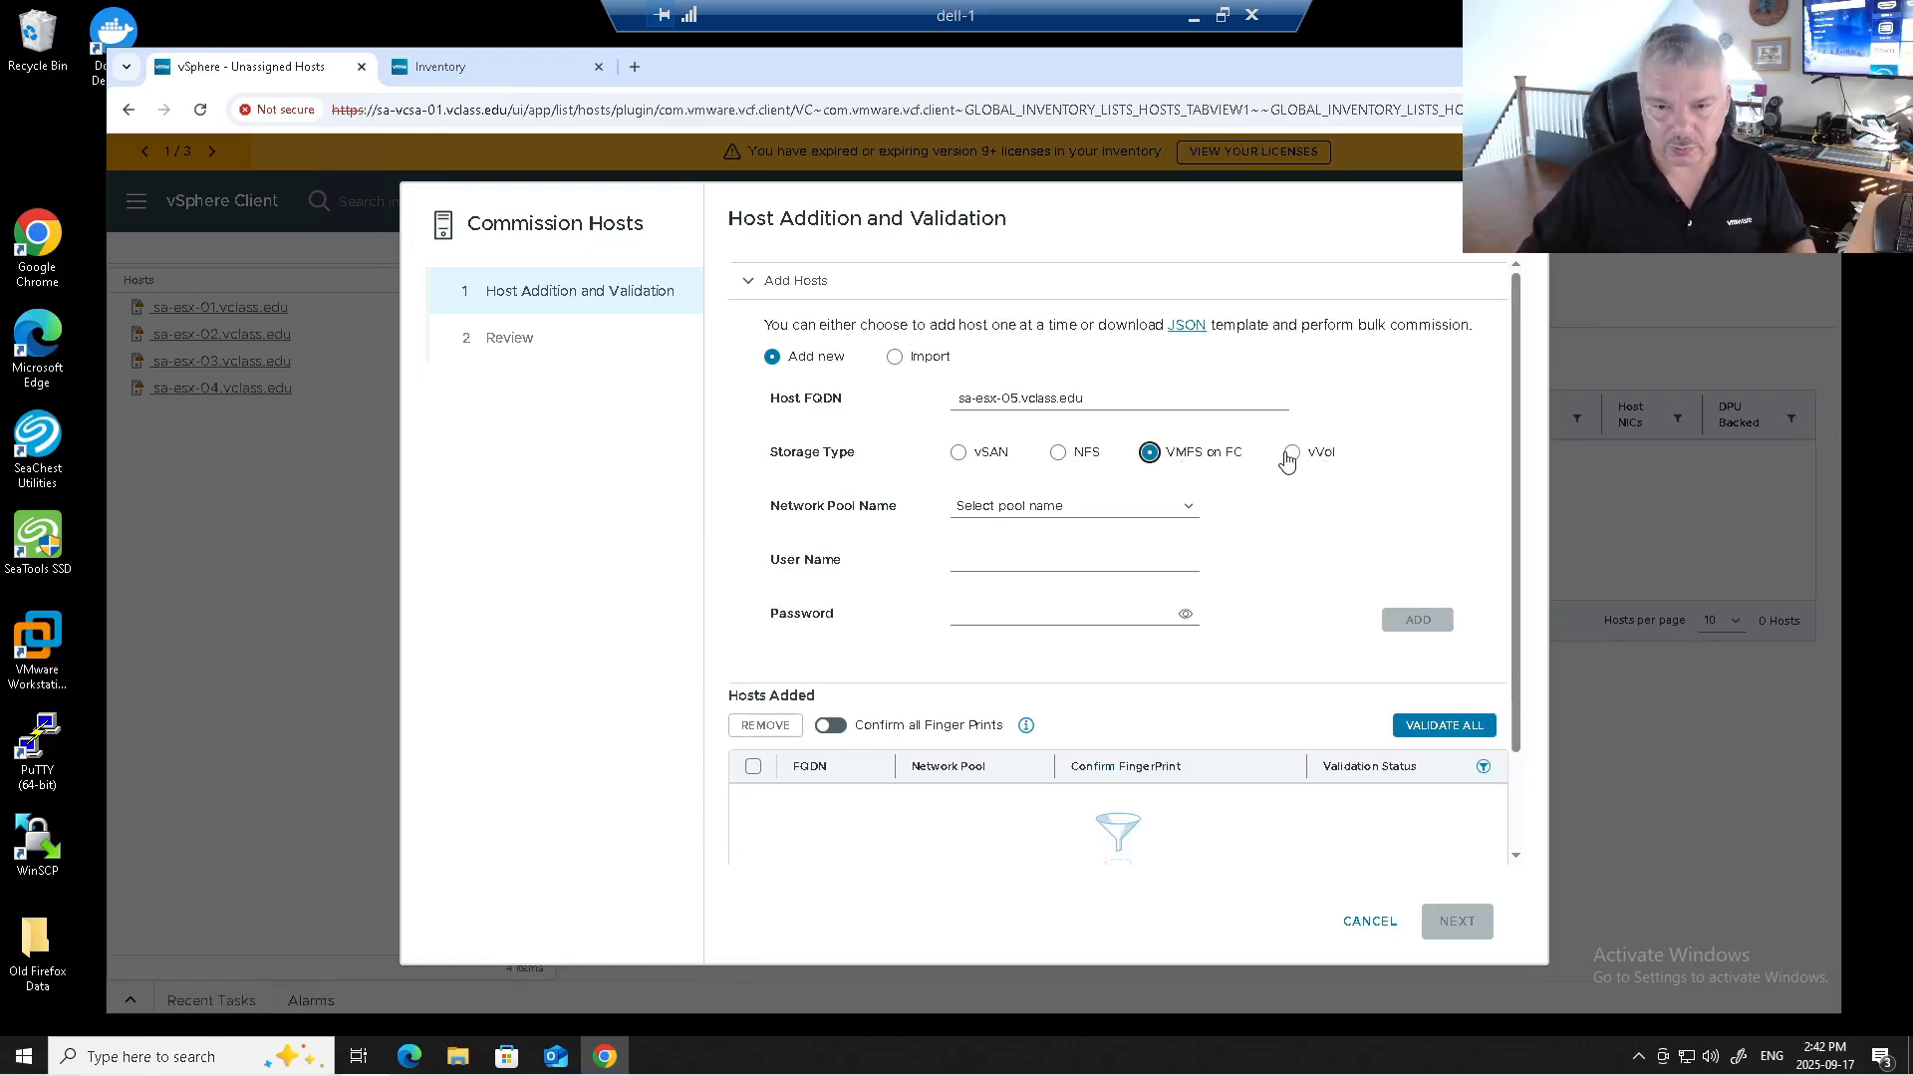
click(1059, 453)
click(1150, 453)
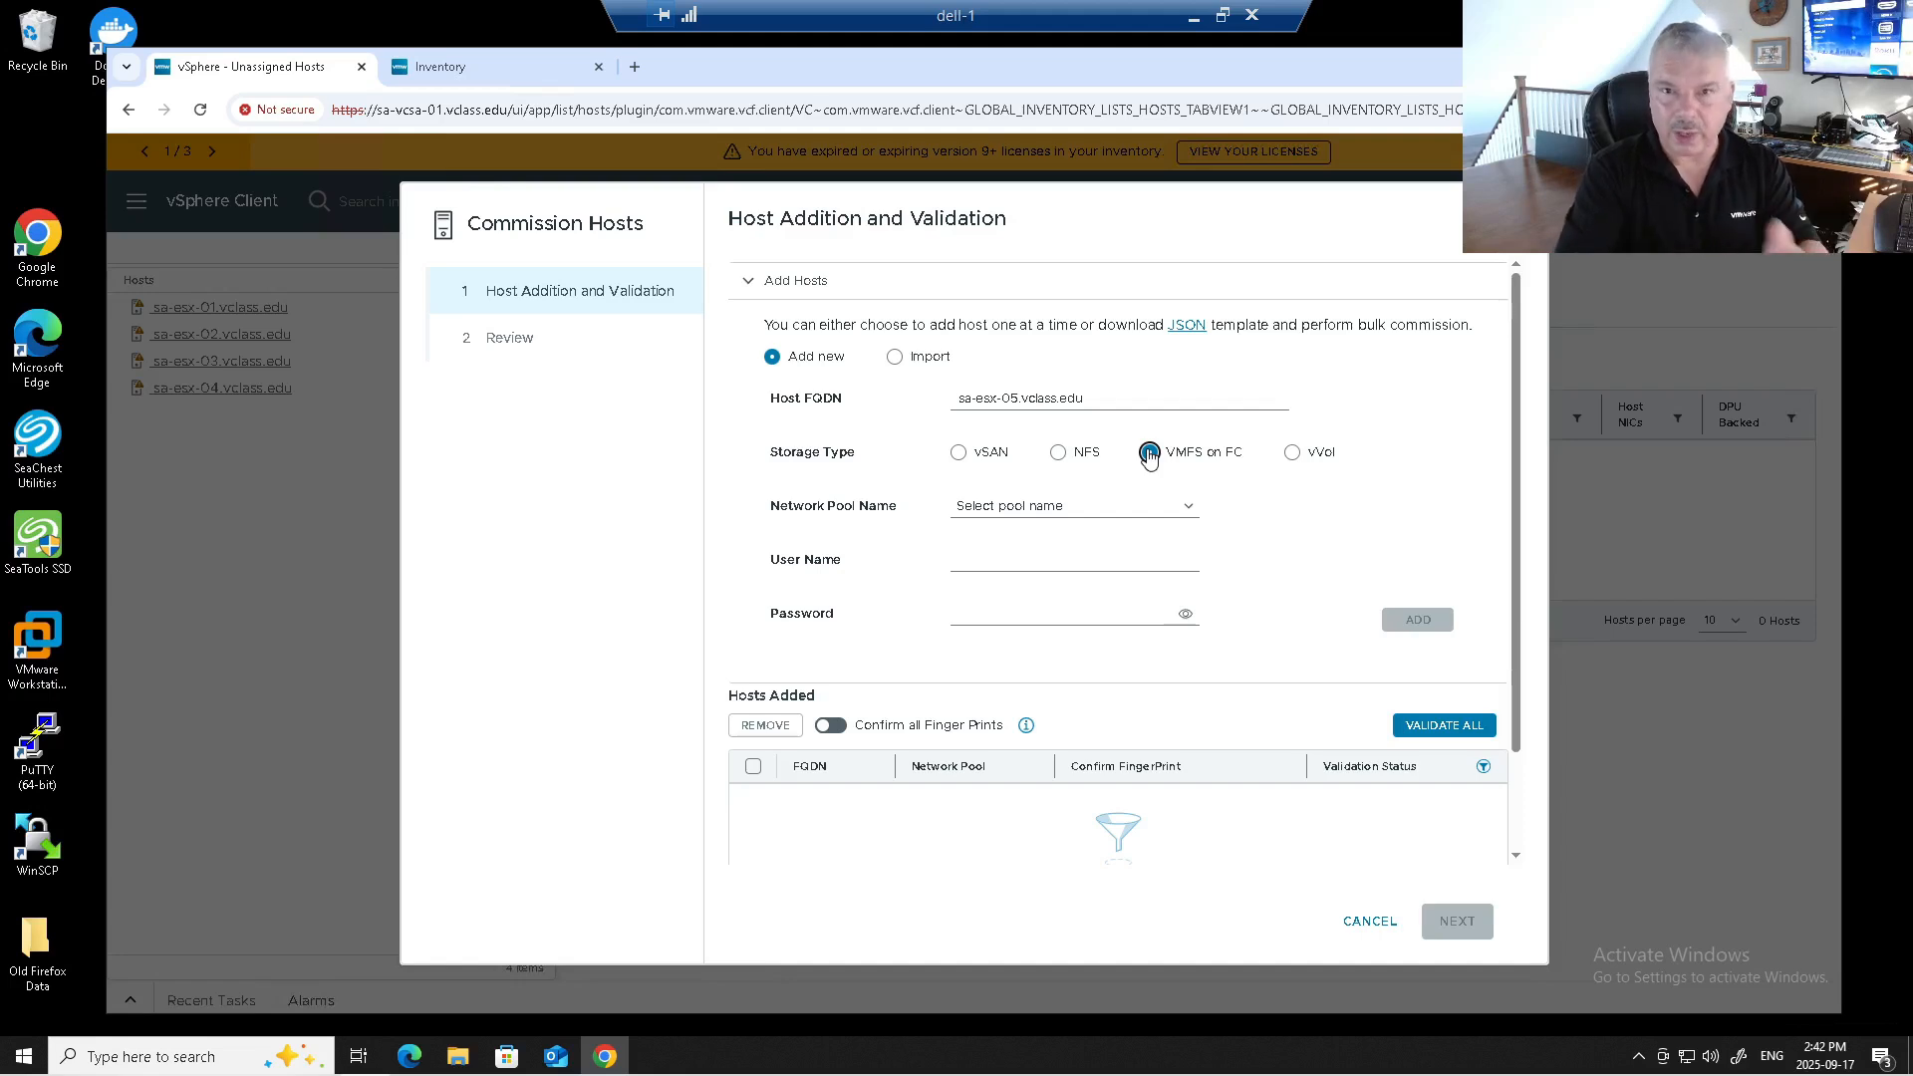
click(1059, 454)
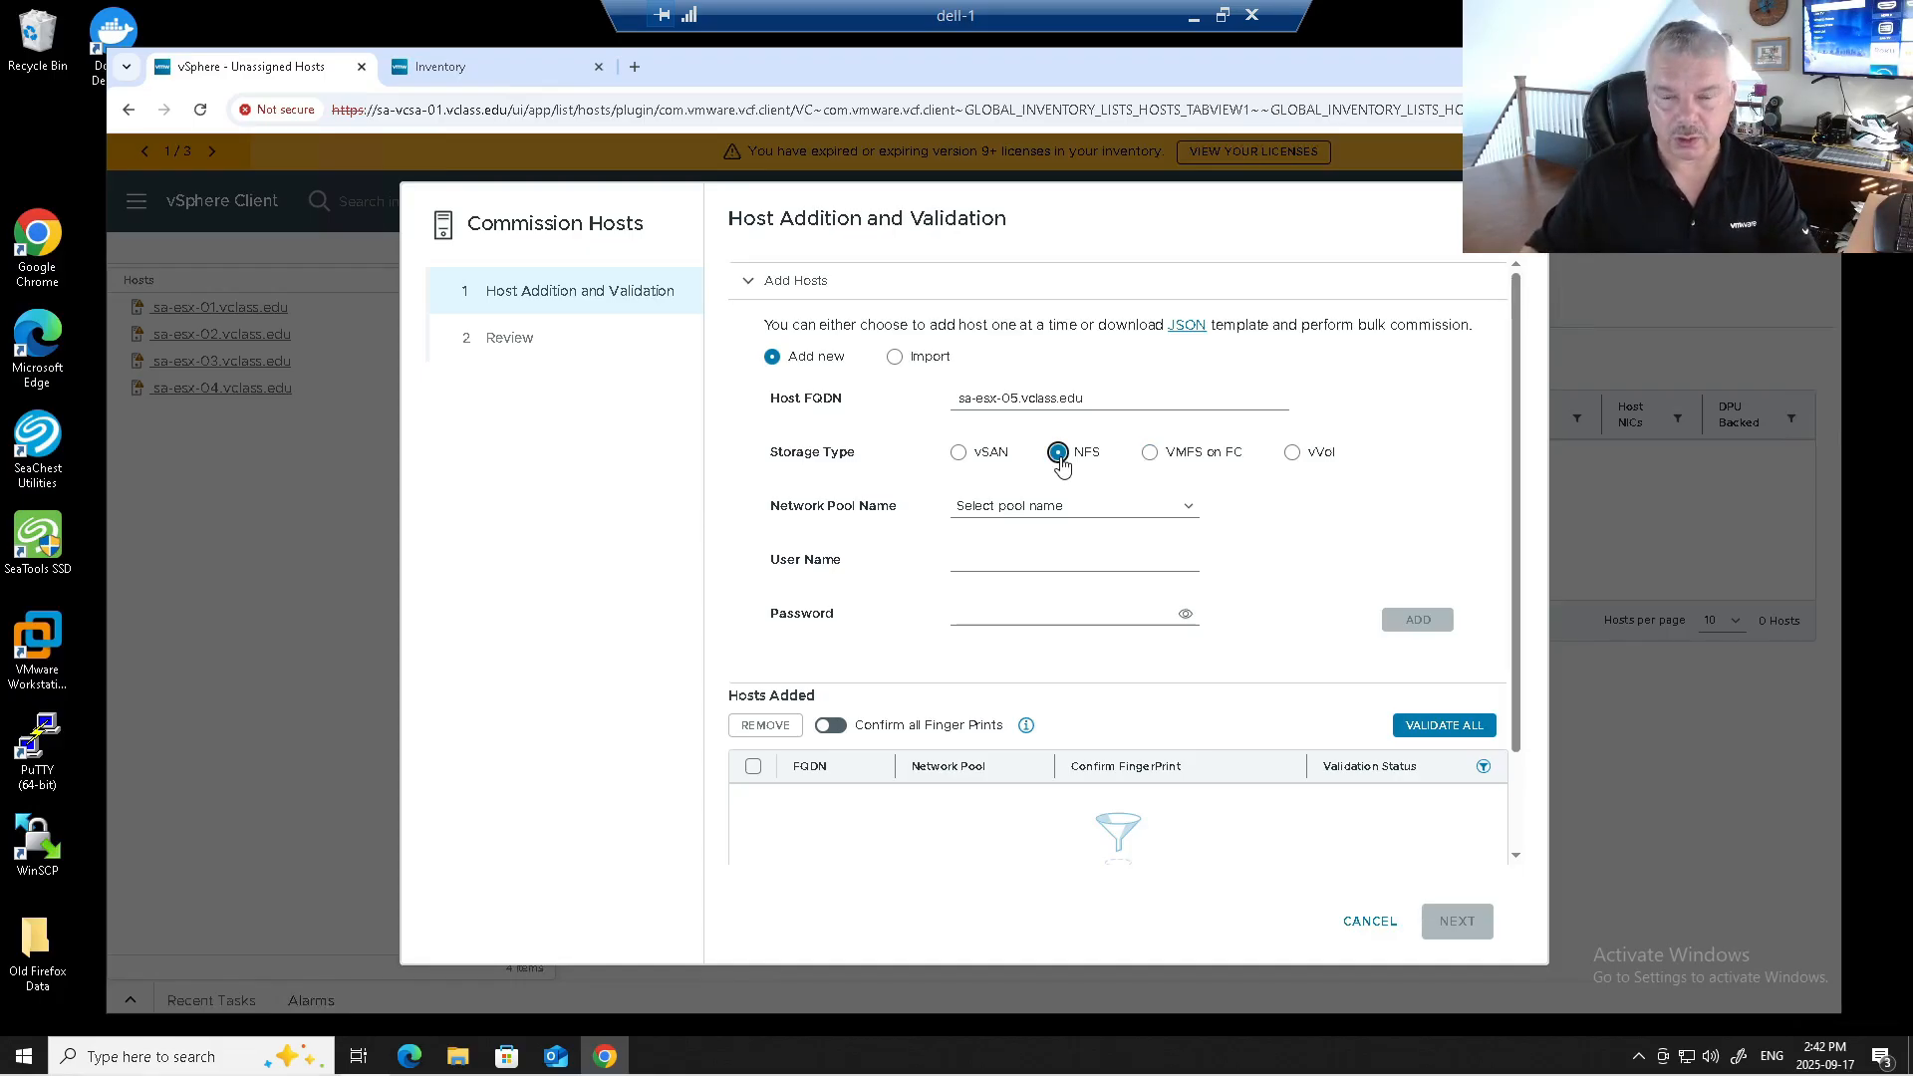
click(960, 456)
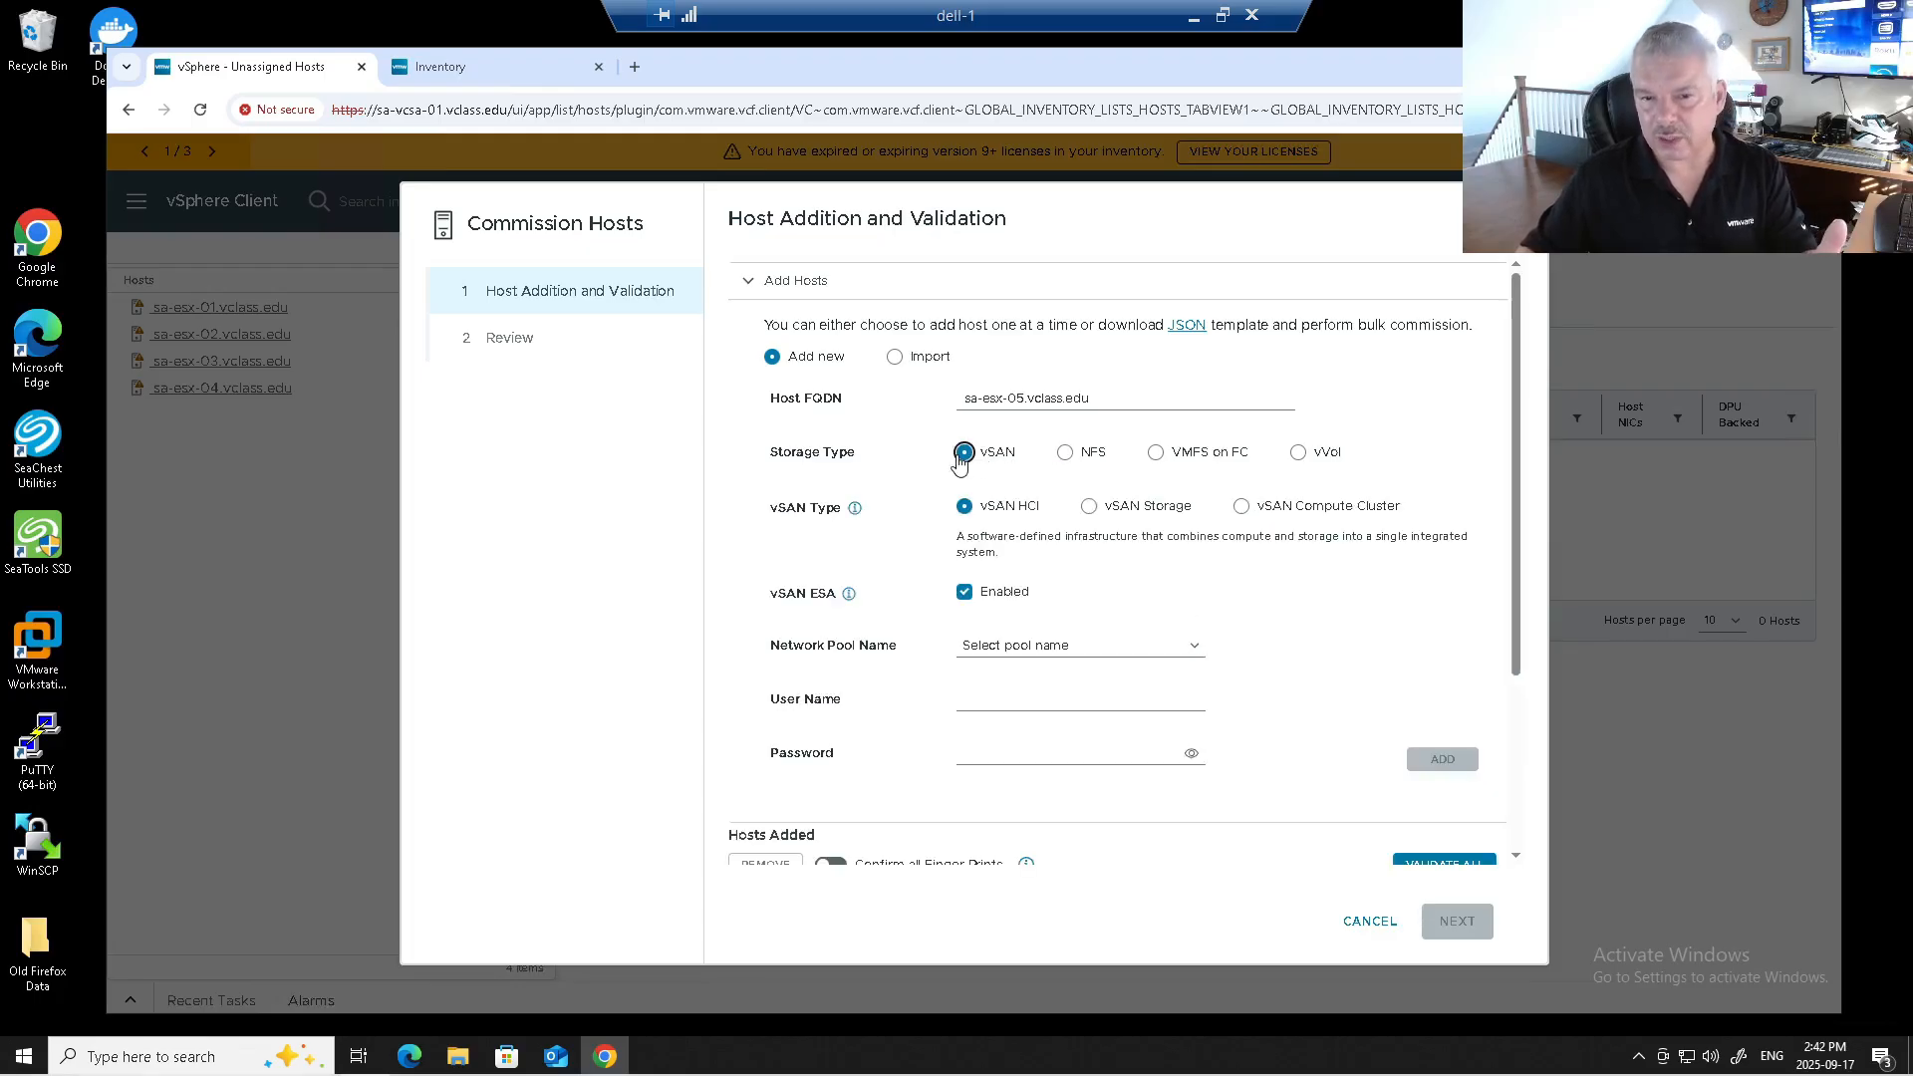
Add sa-esx-05 with vSAN ESA off, pool MGMT-Dom-np01, user root and the host password.
click(965, 593)
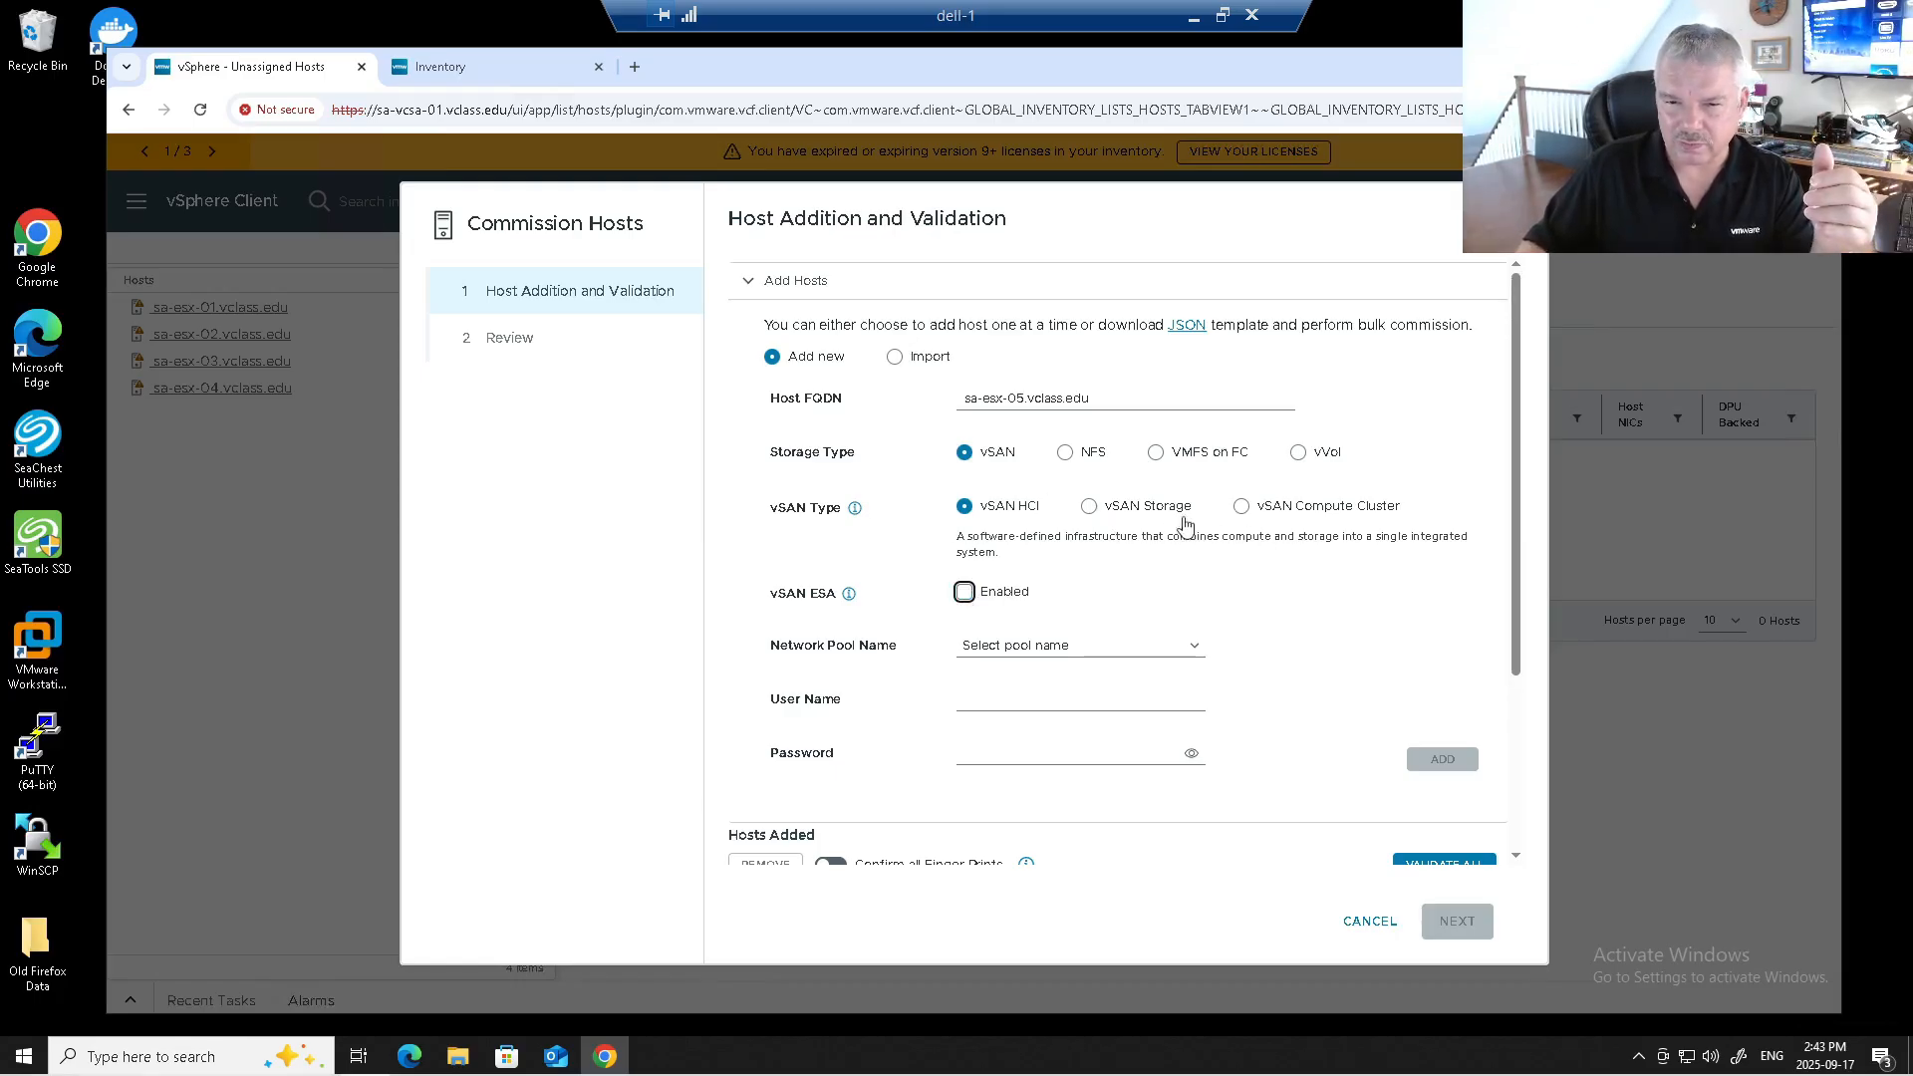
click(983, 654)
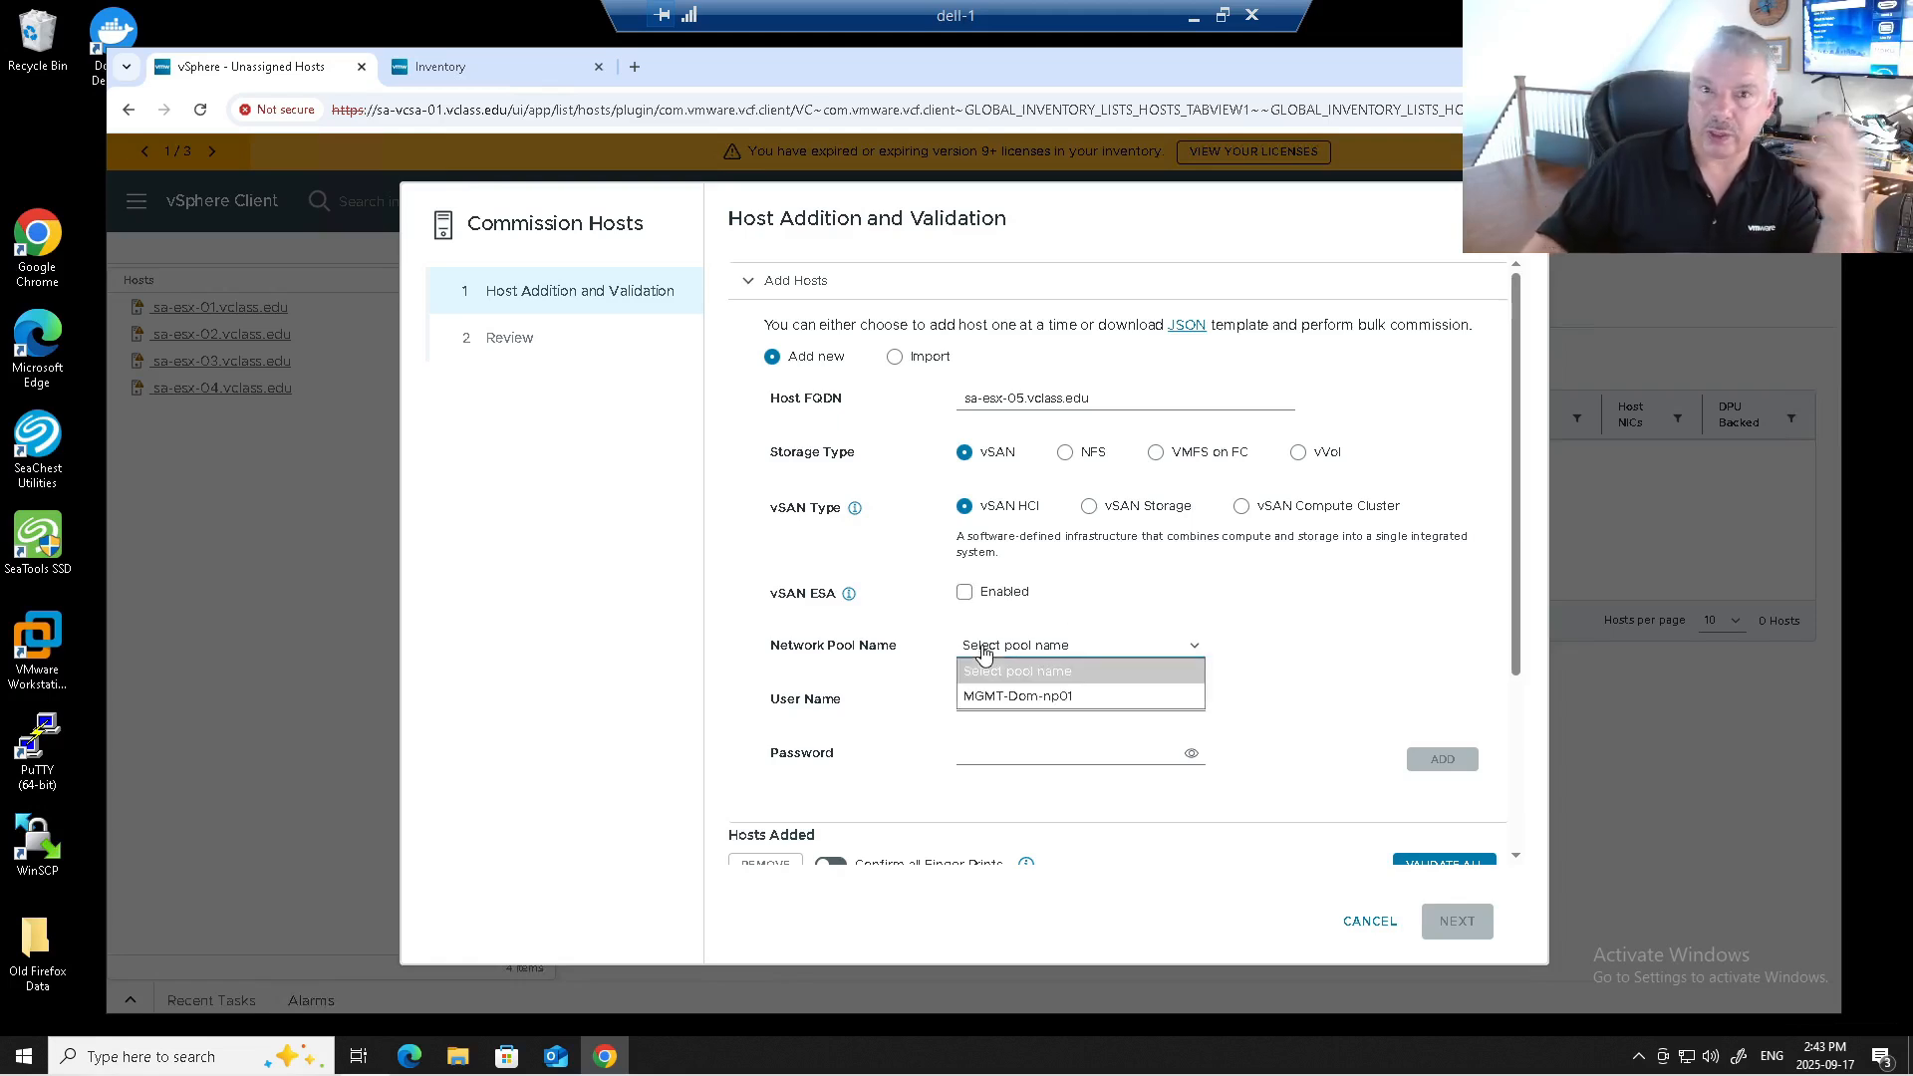
click(996, 698)
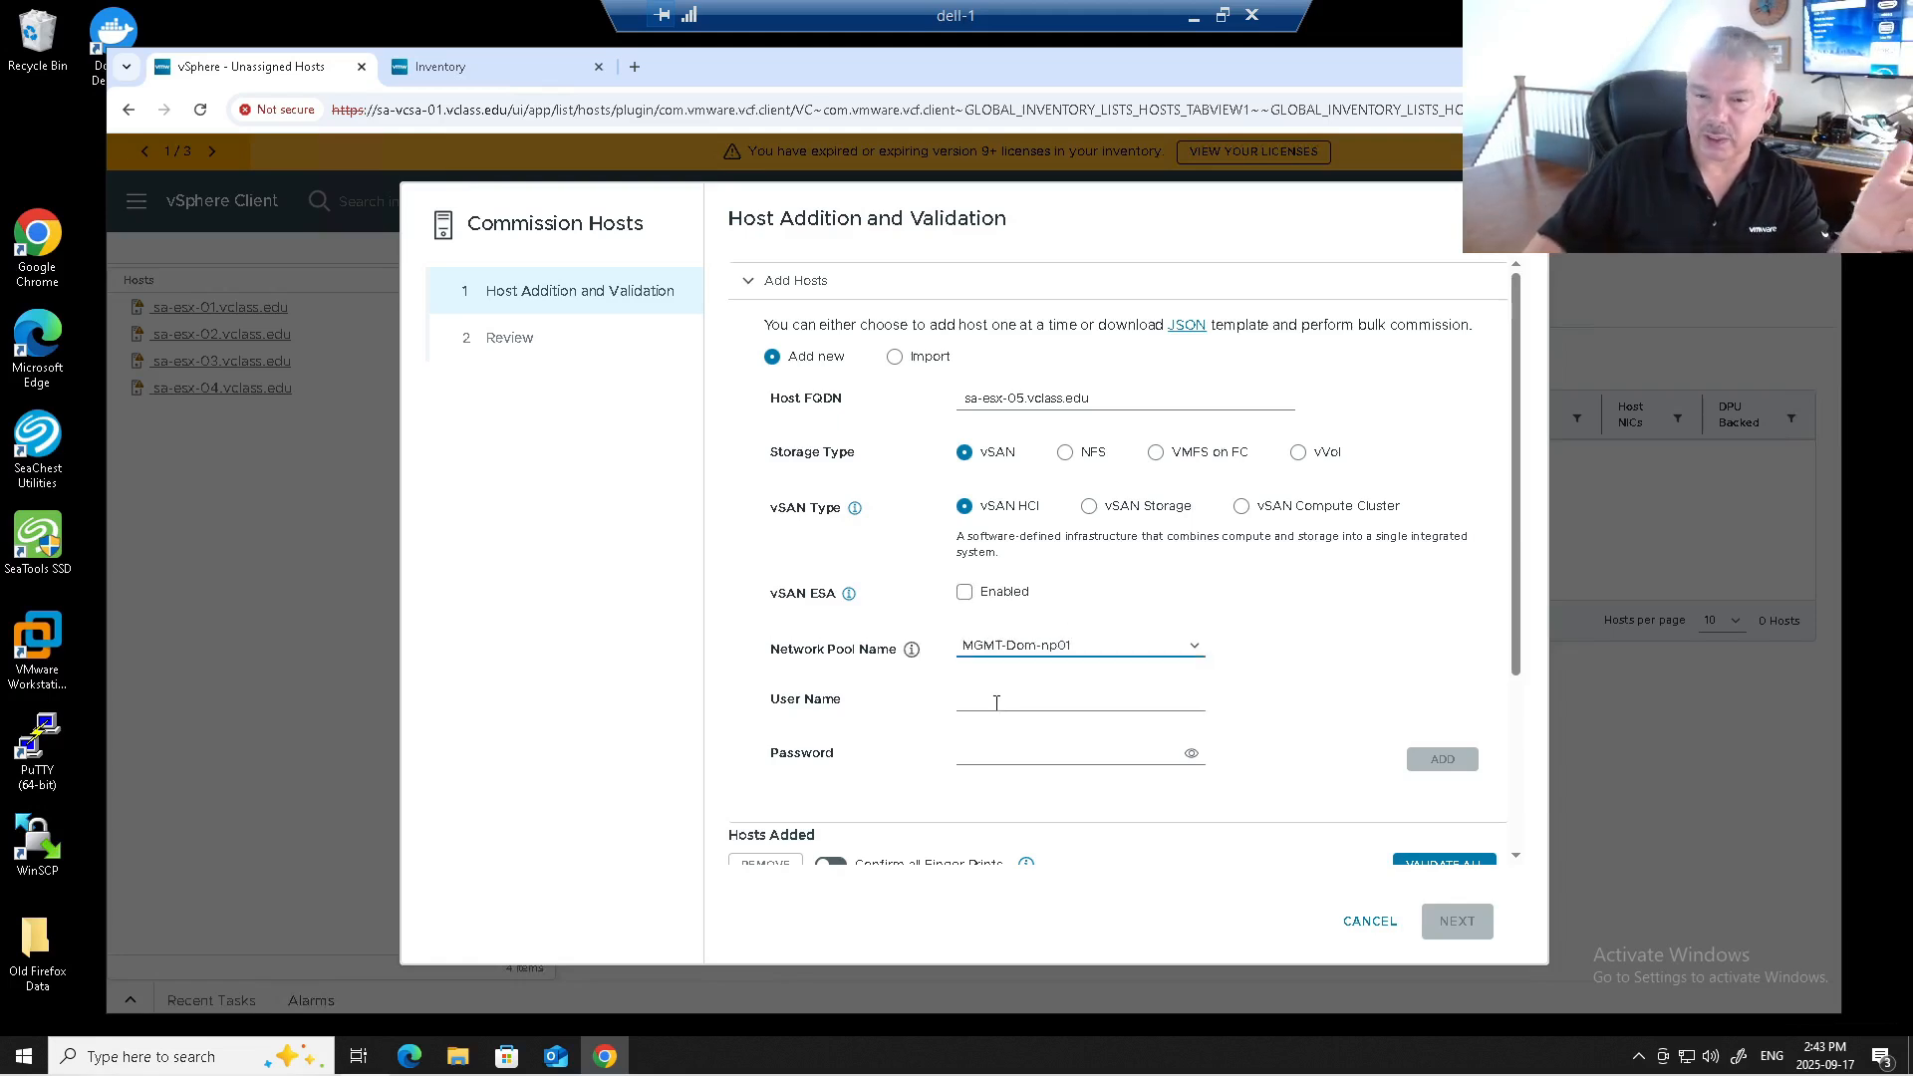
click(997, 702)
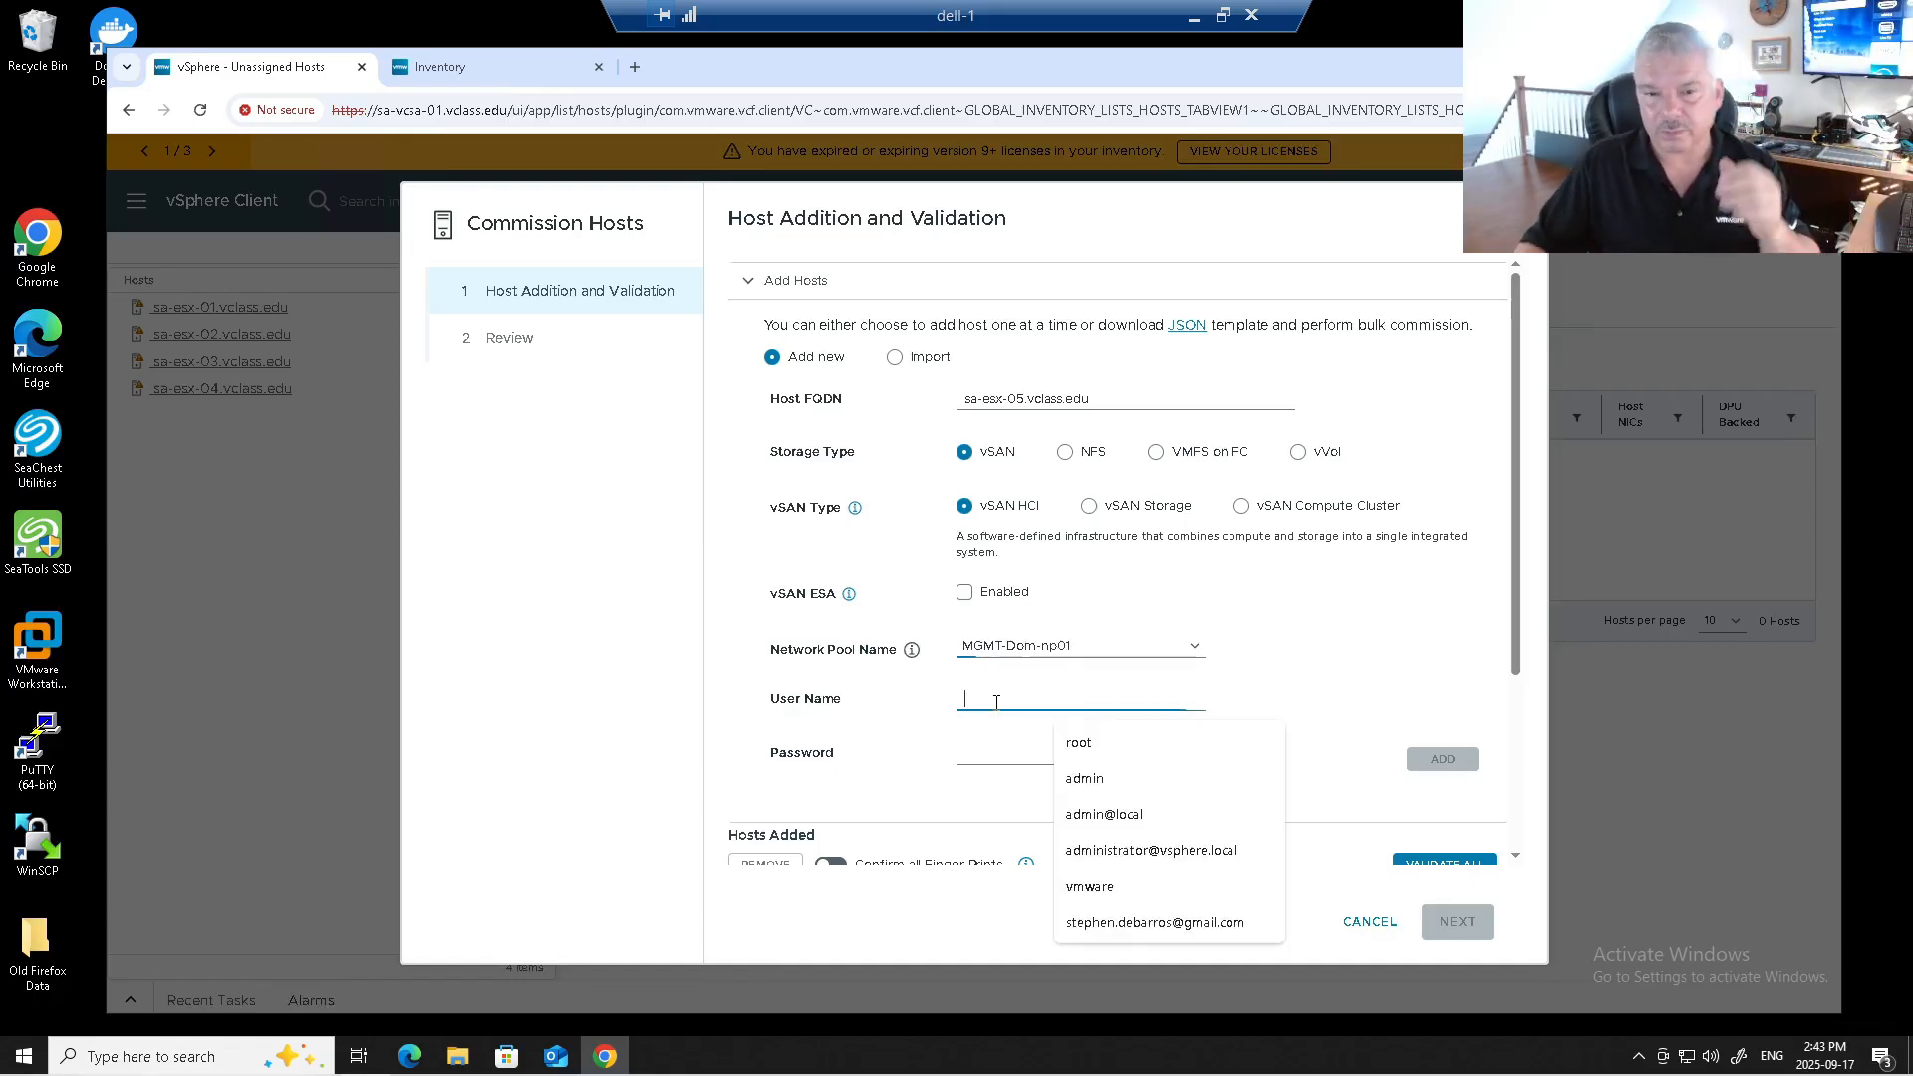
text(root)
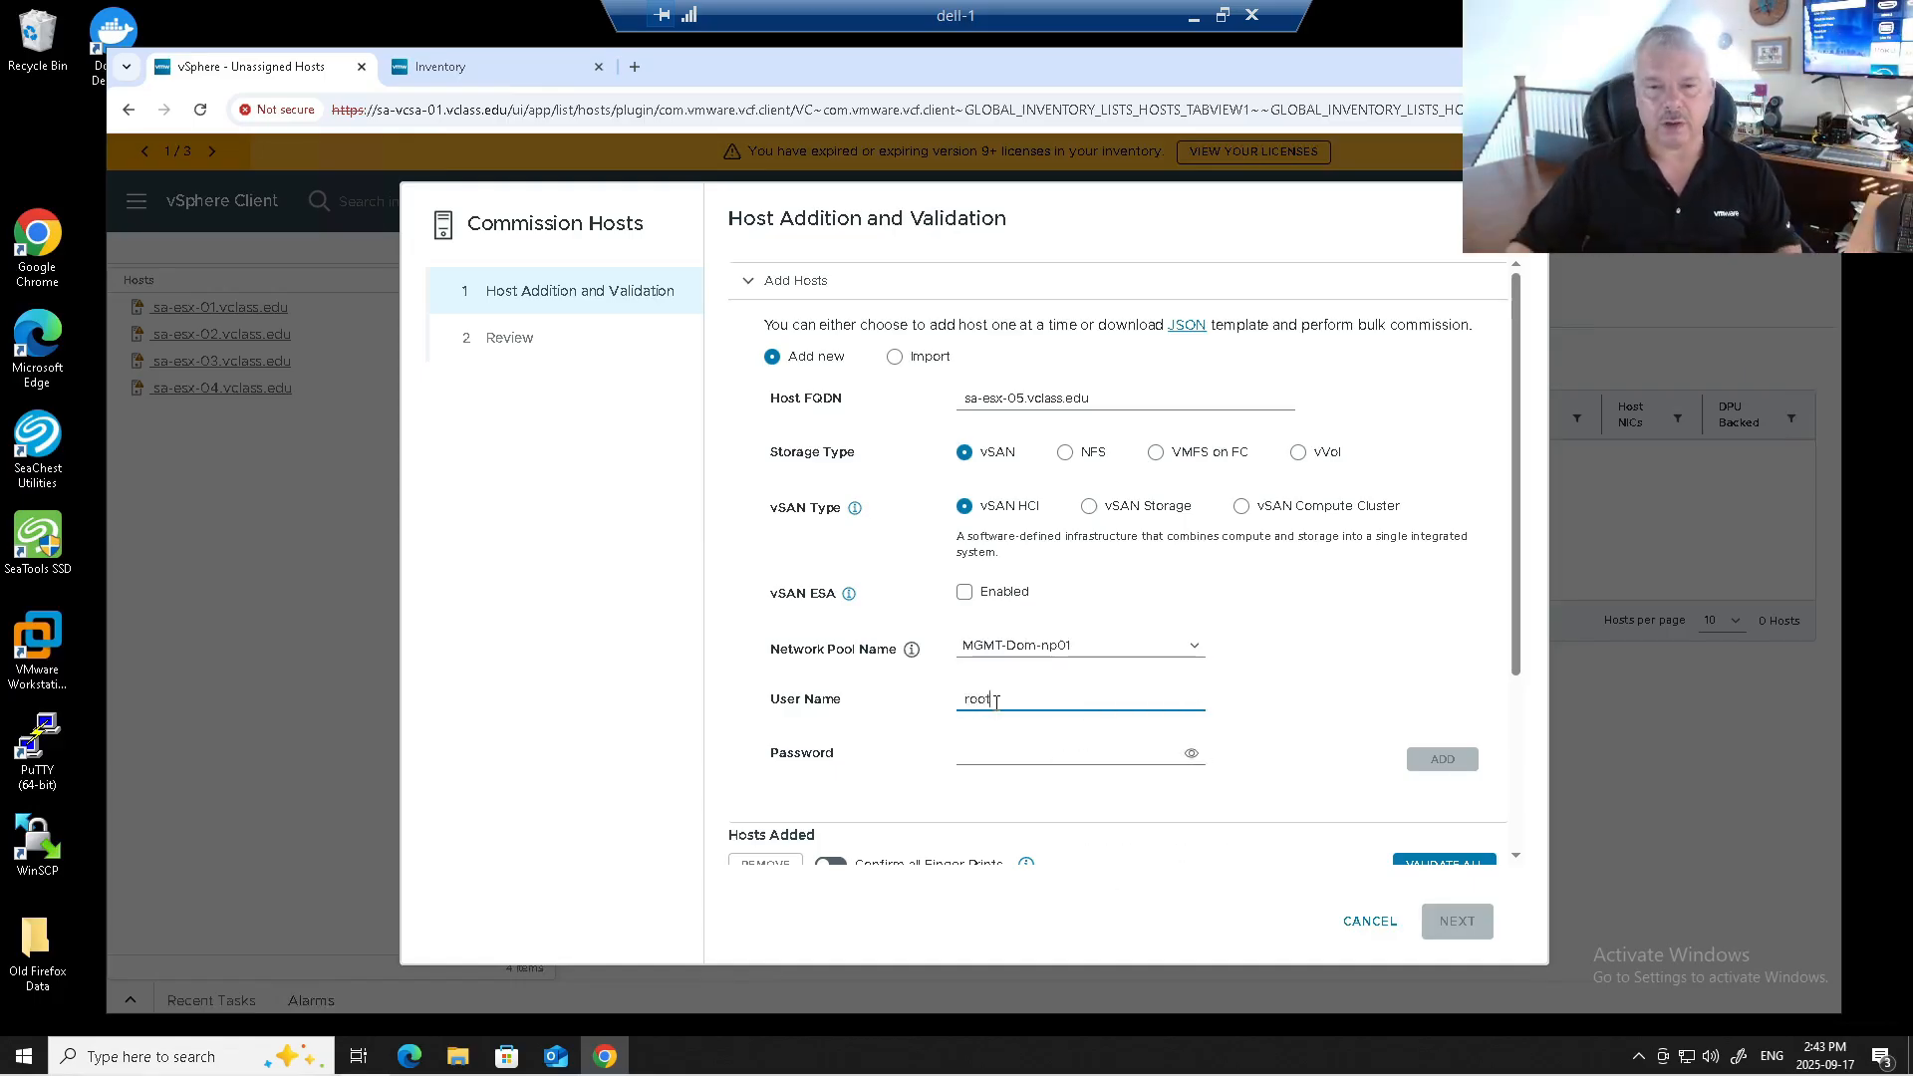
click(979, 753)
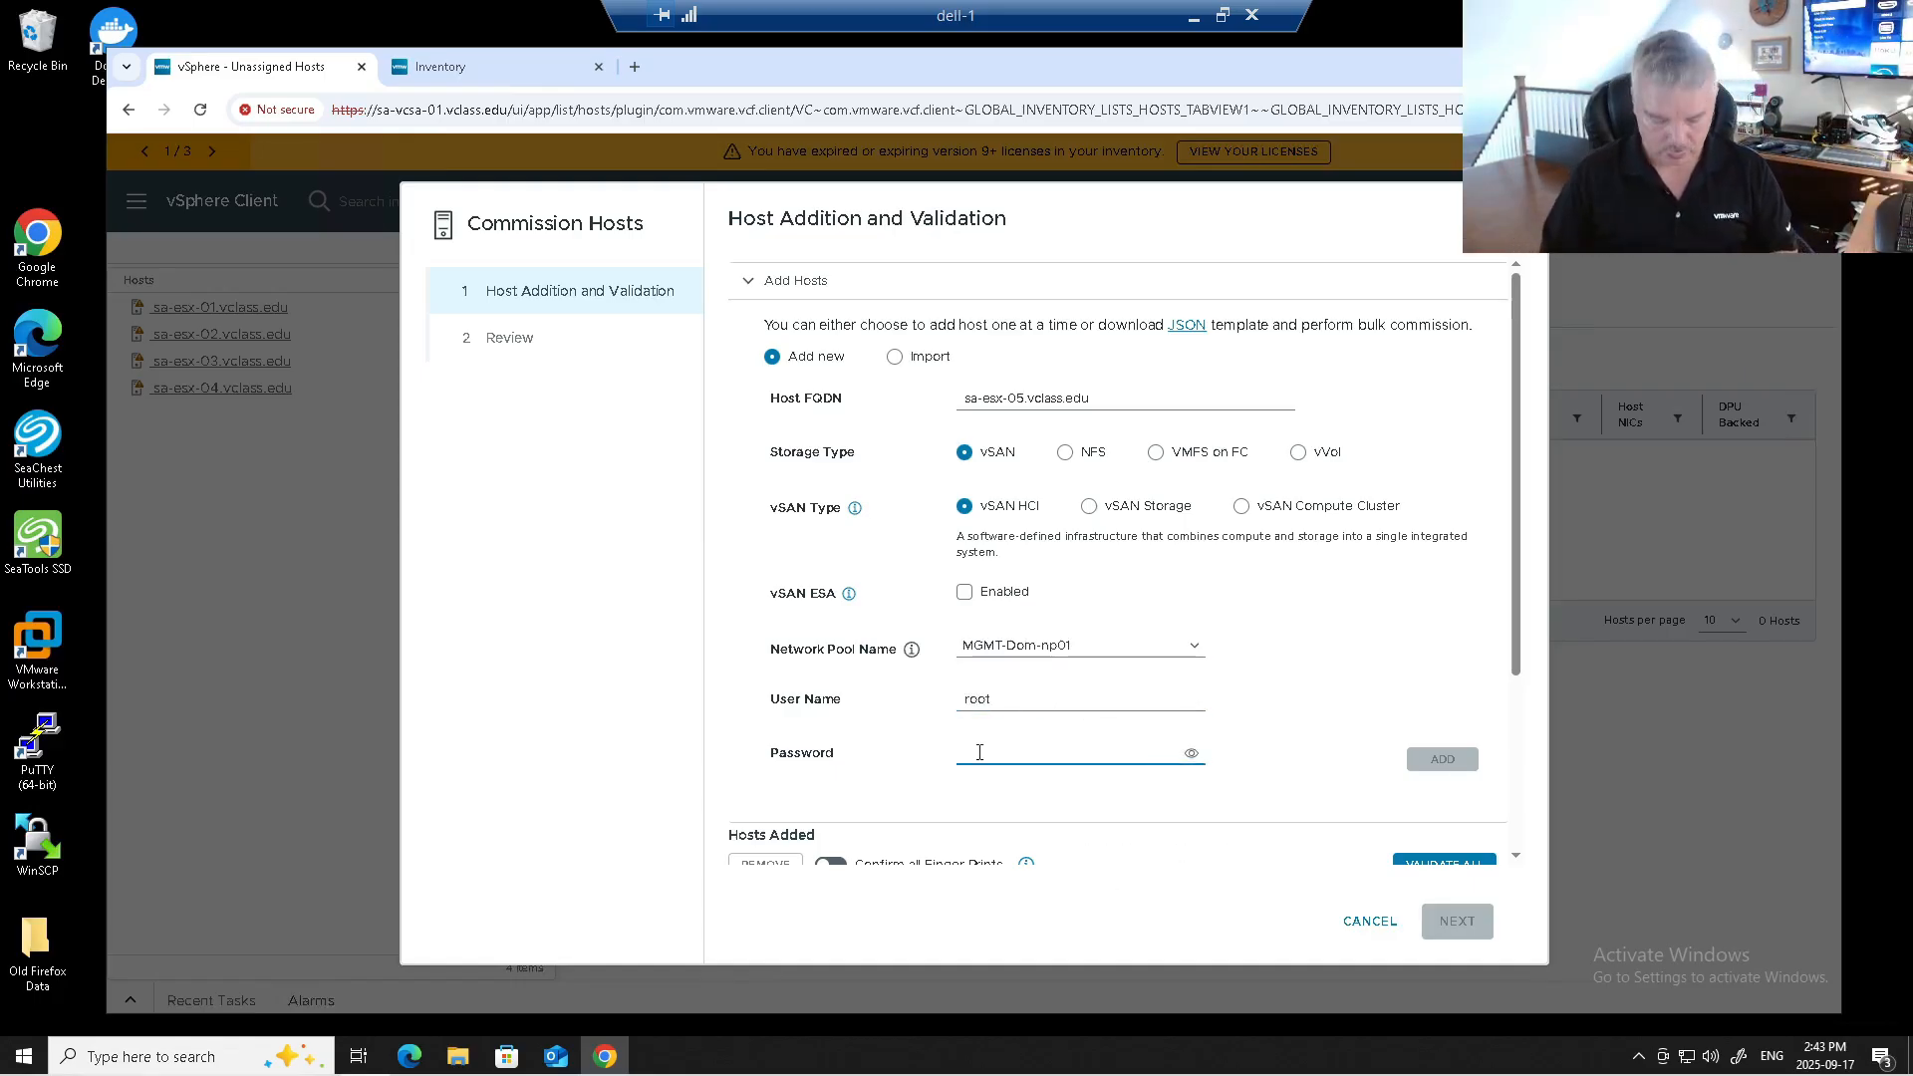
text(VMware1!)
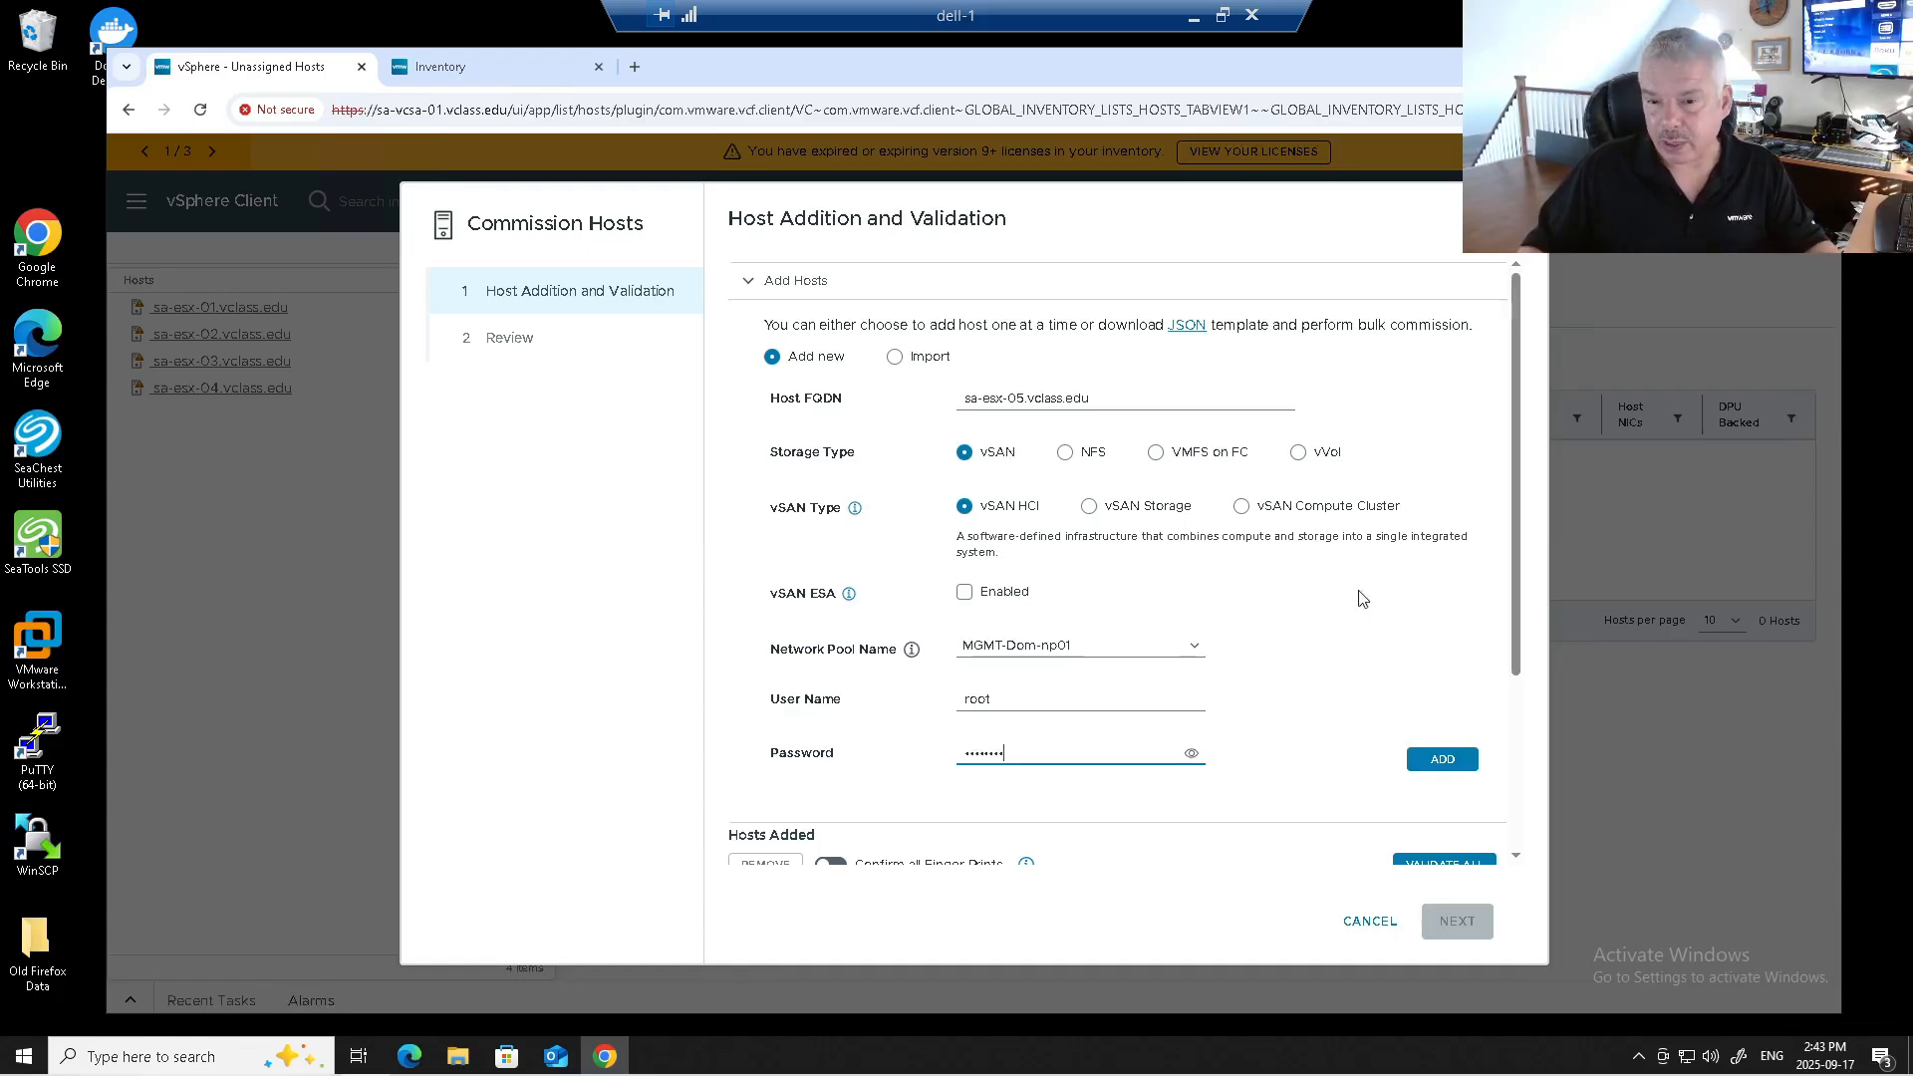
click(1433, 770)
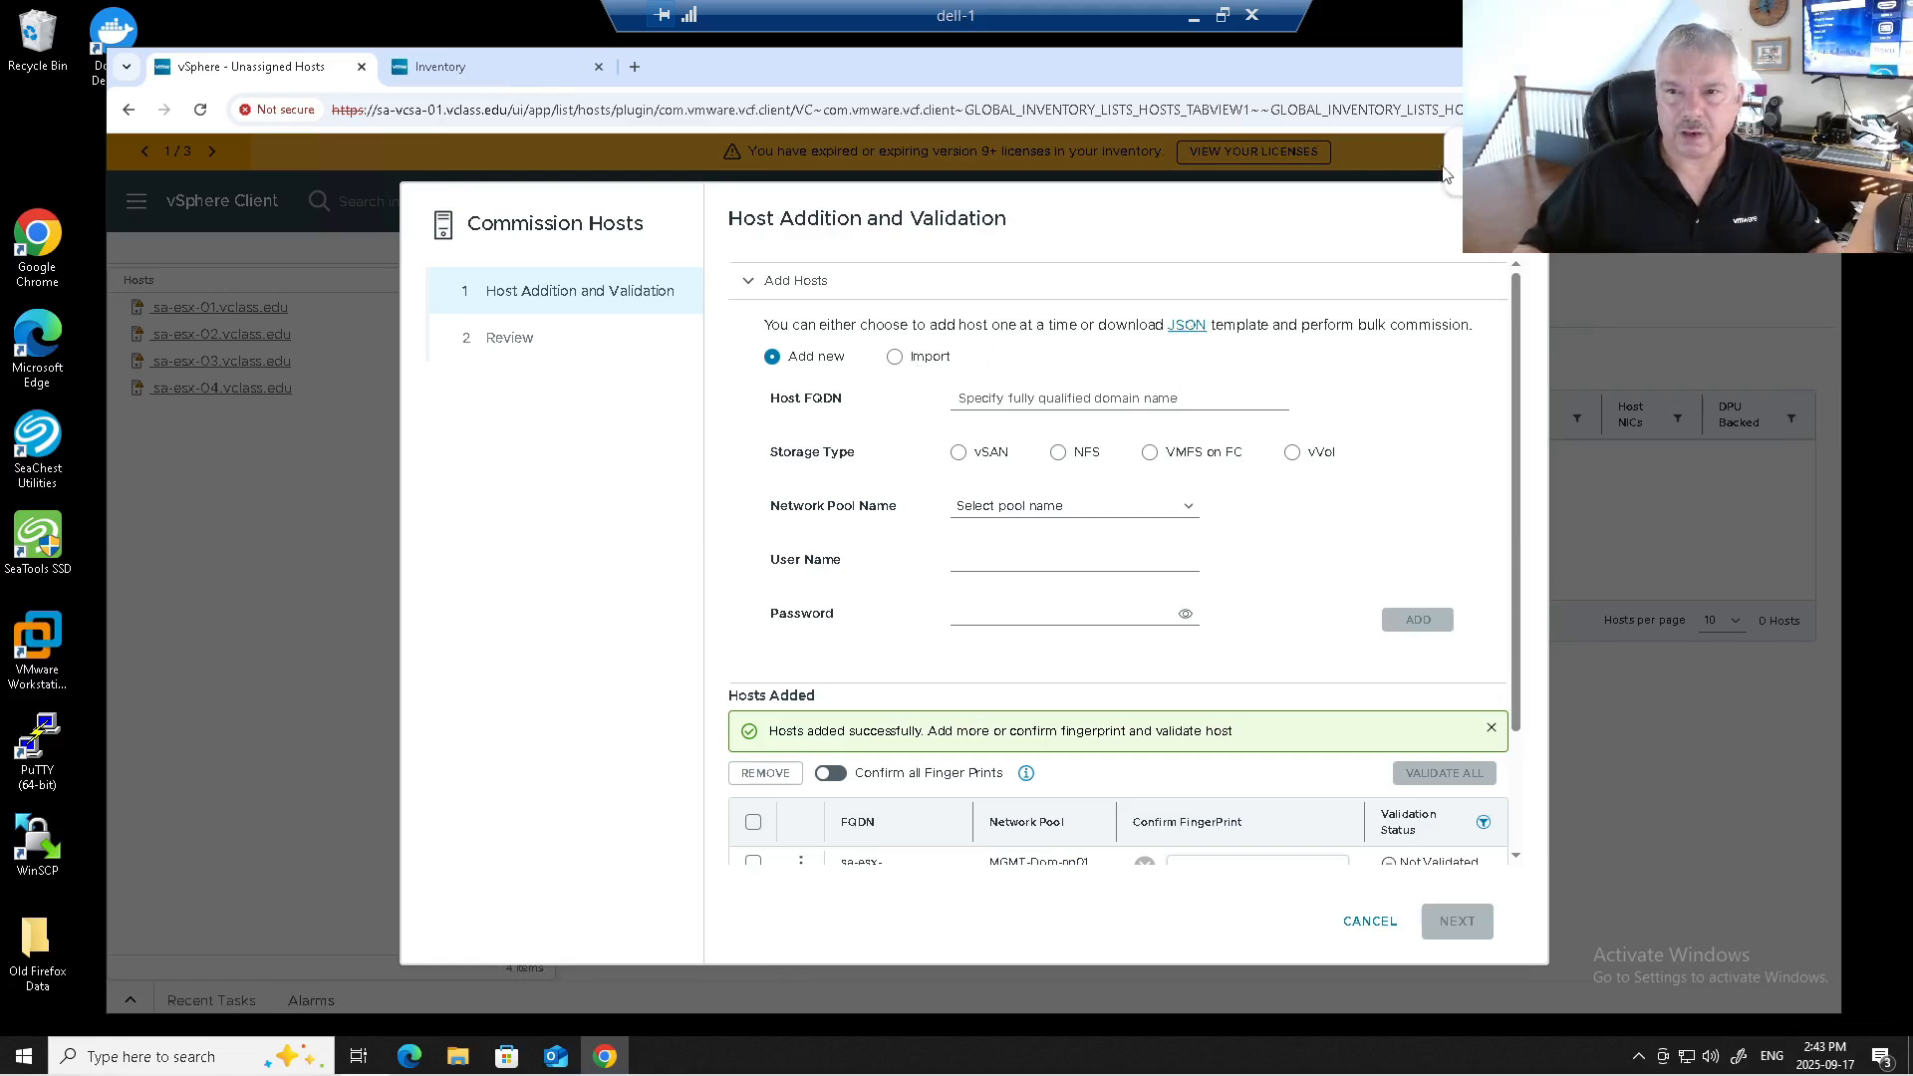
click(1545, 169)
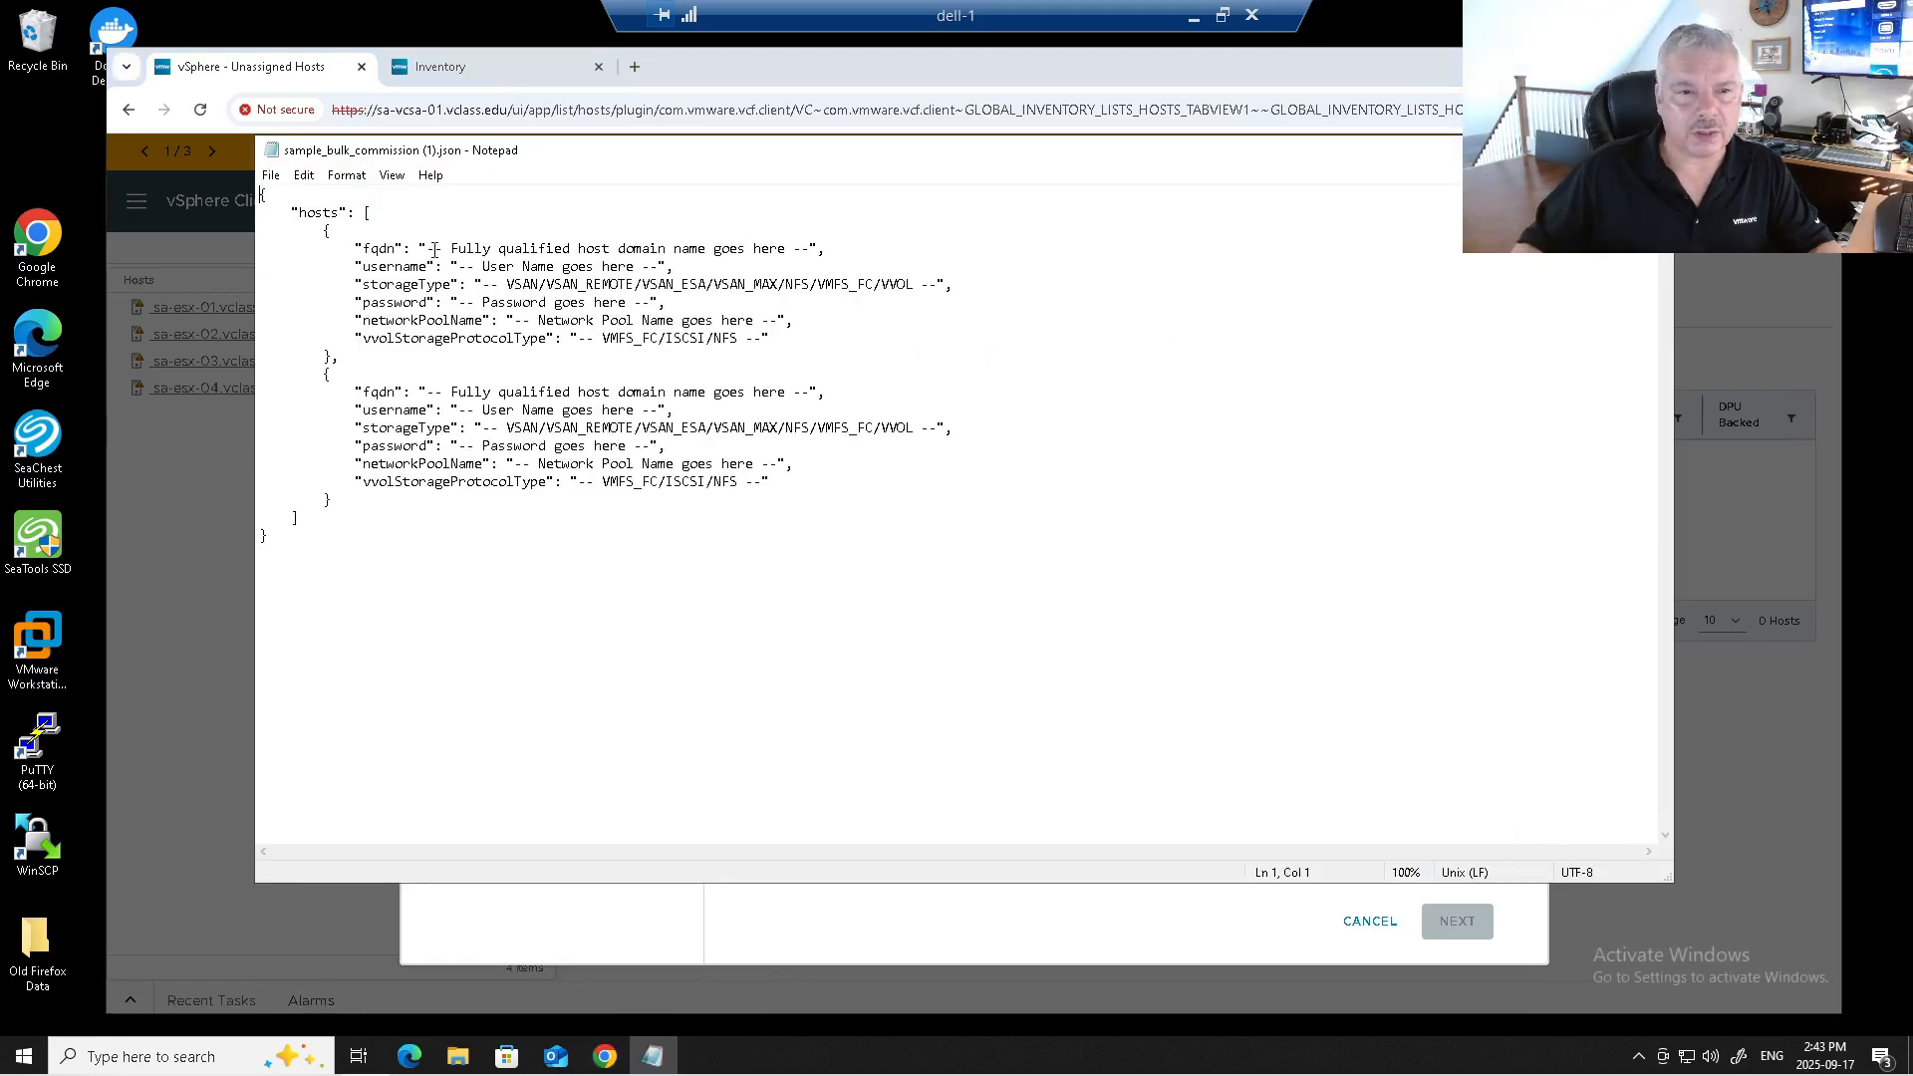
Review the fqdn, username, storageType, password and network pool fields in the JSON template, then close Notepad.
drag(436, 248, 813, 248)
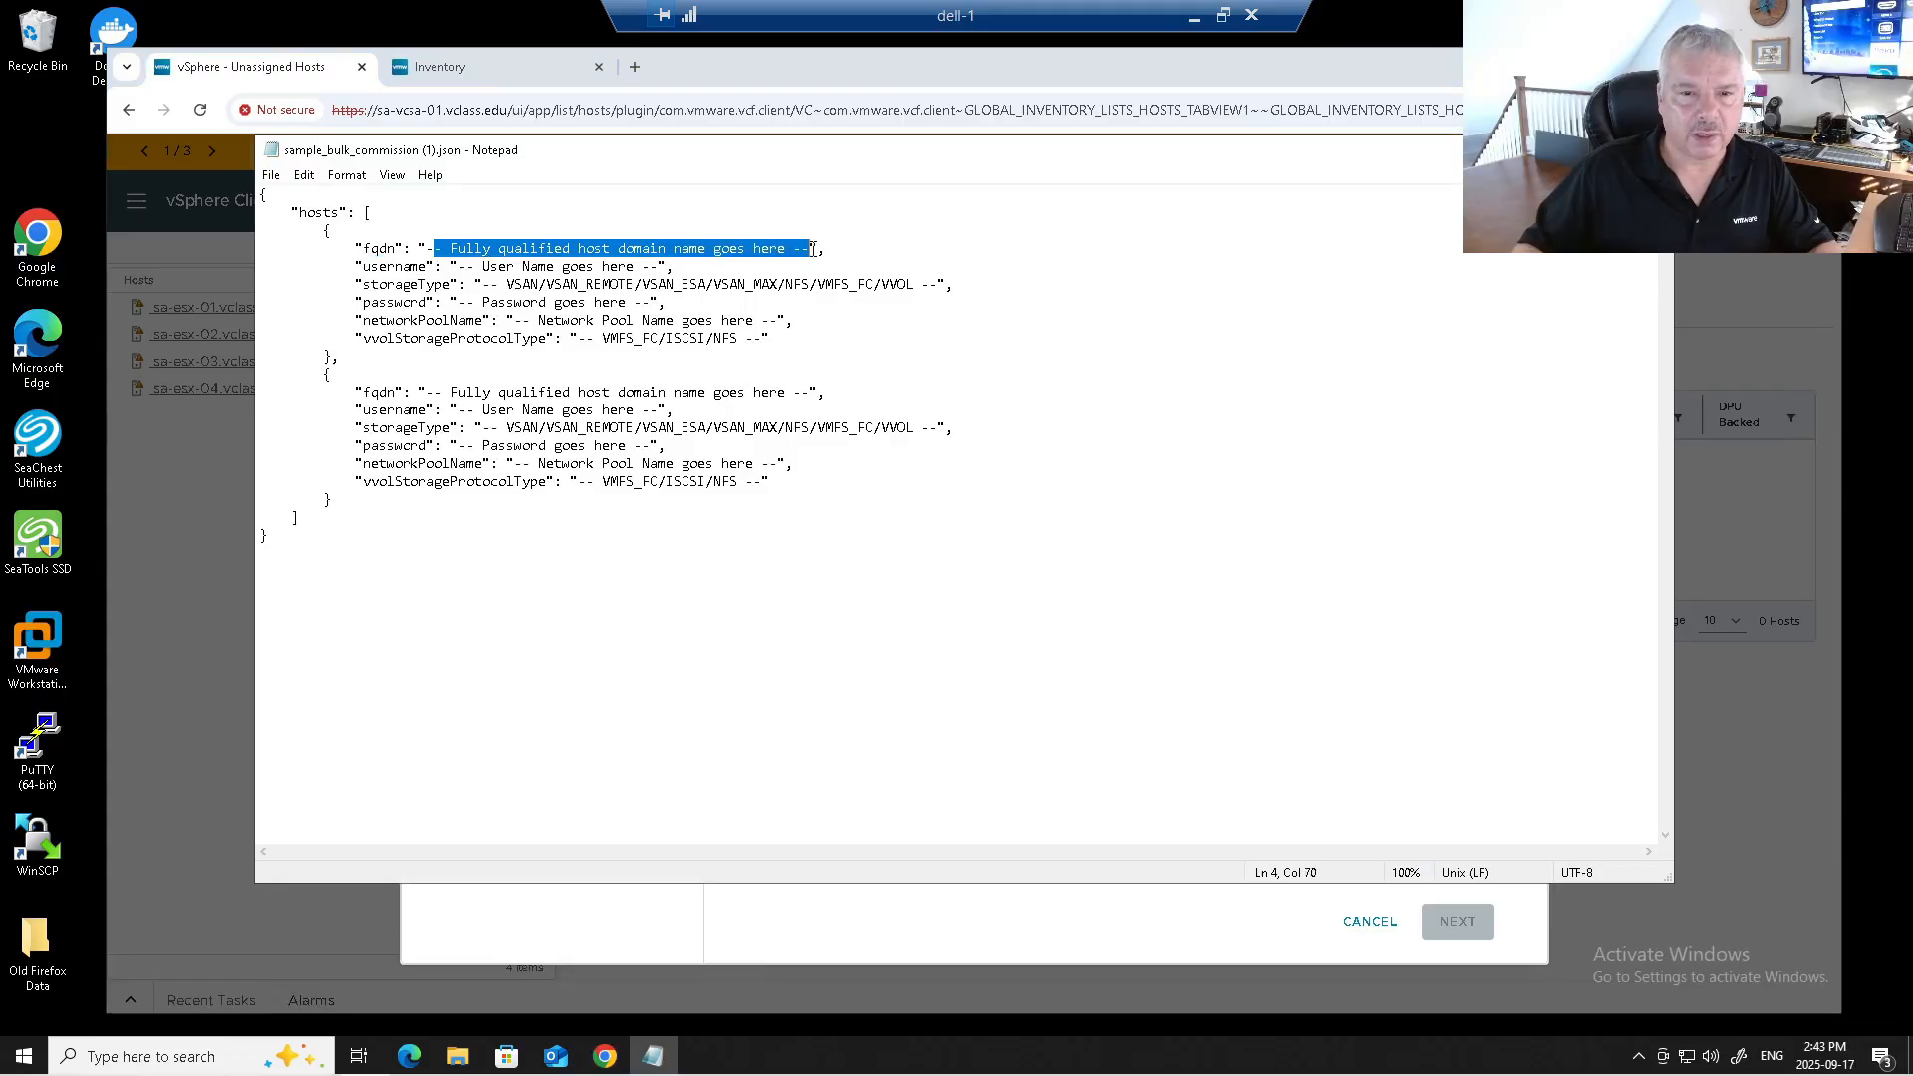
click(470, 266)
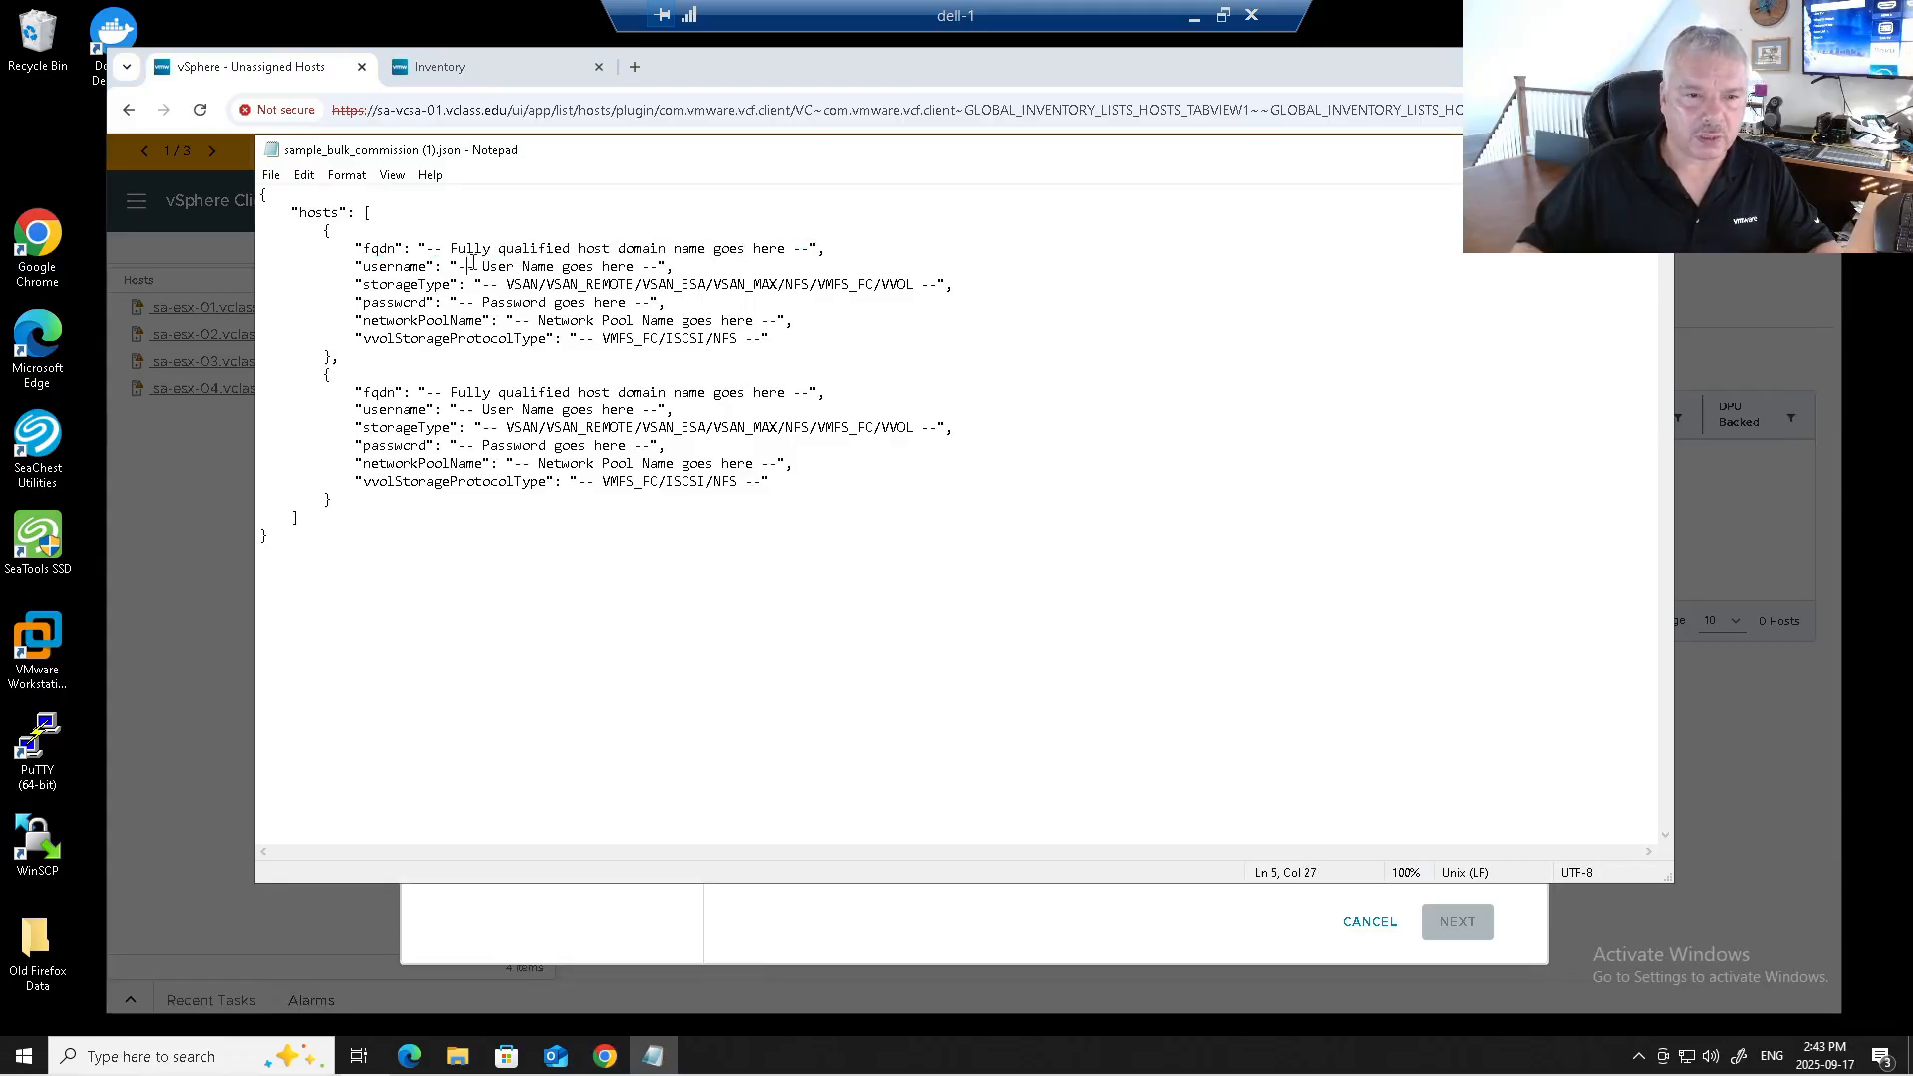
drag(462, 259, 661, 262)
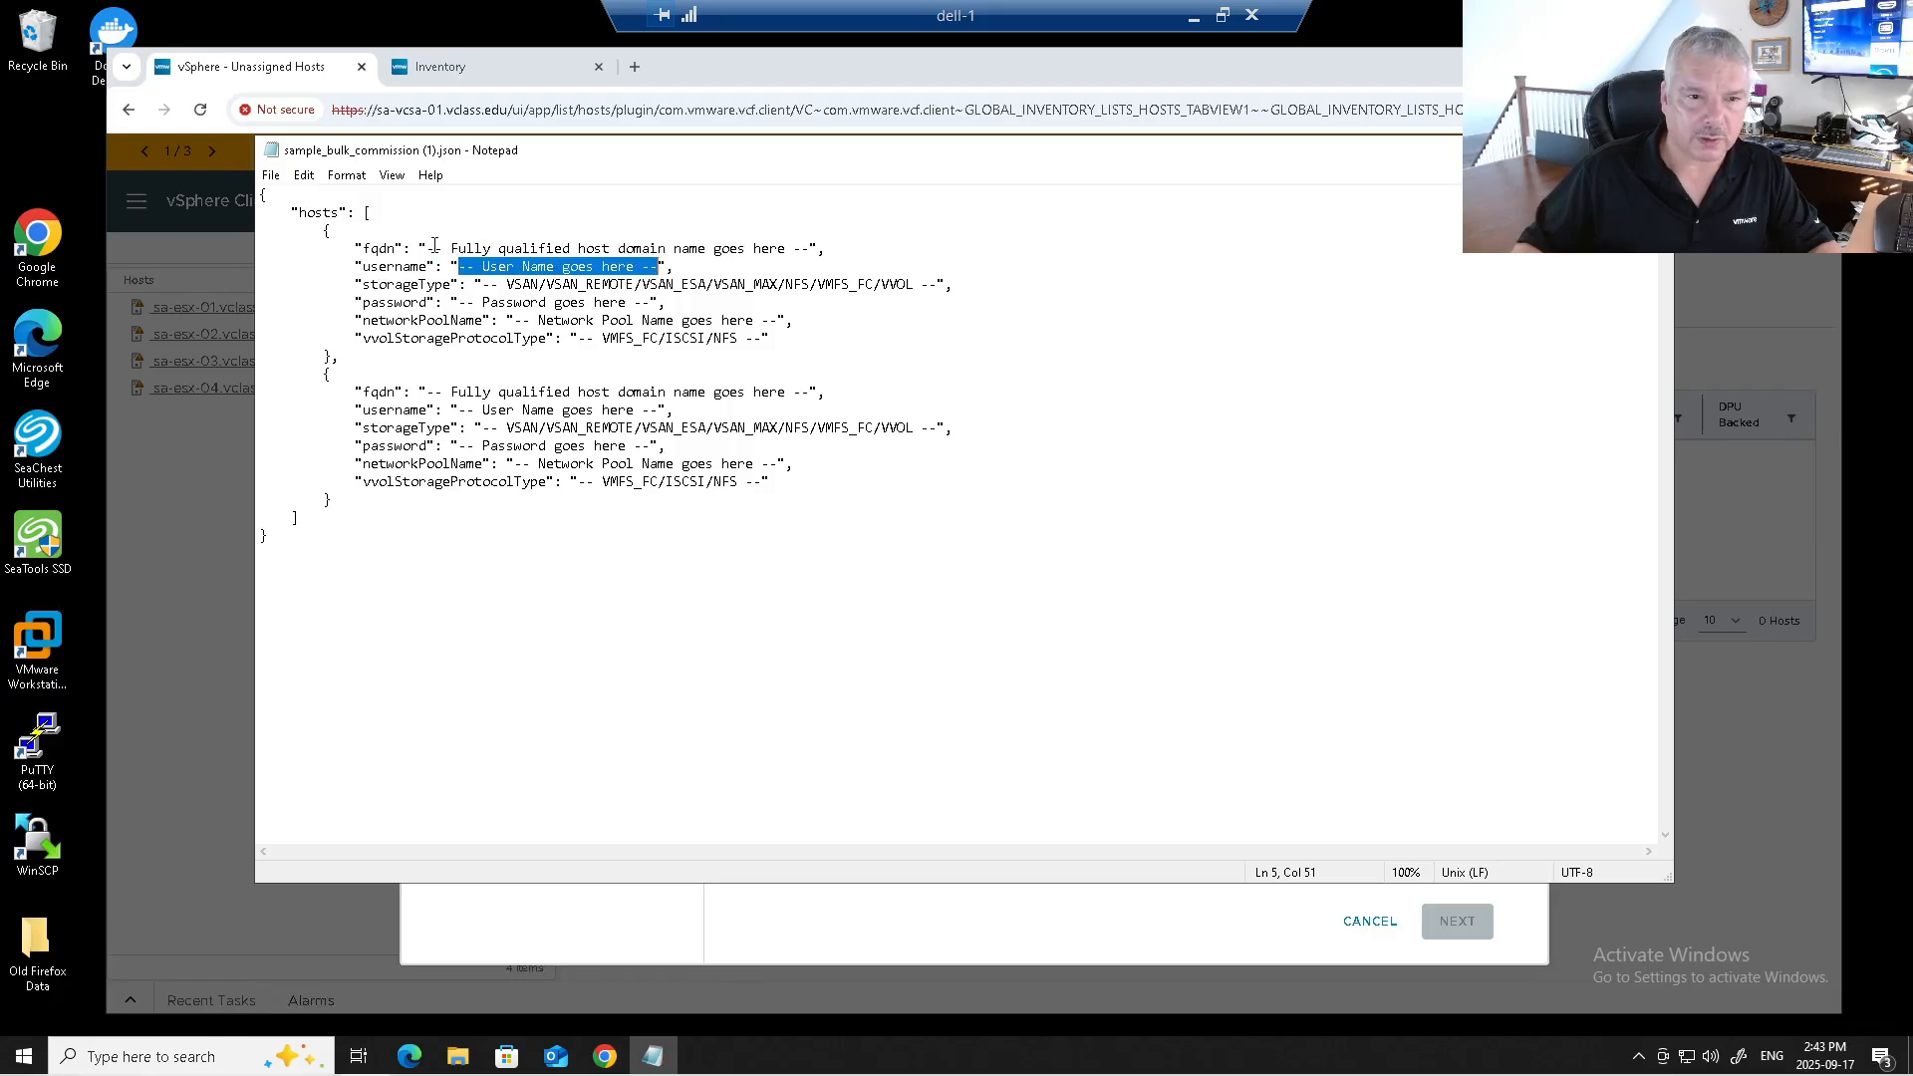
drag(424, 248, 601, 244)
drag(451, 266, 506, 268)
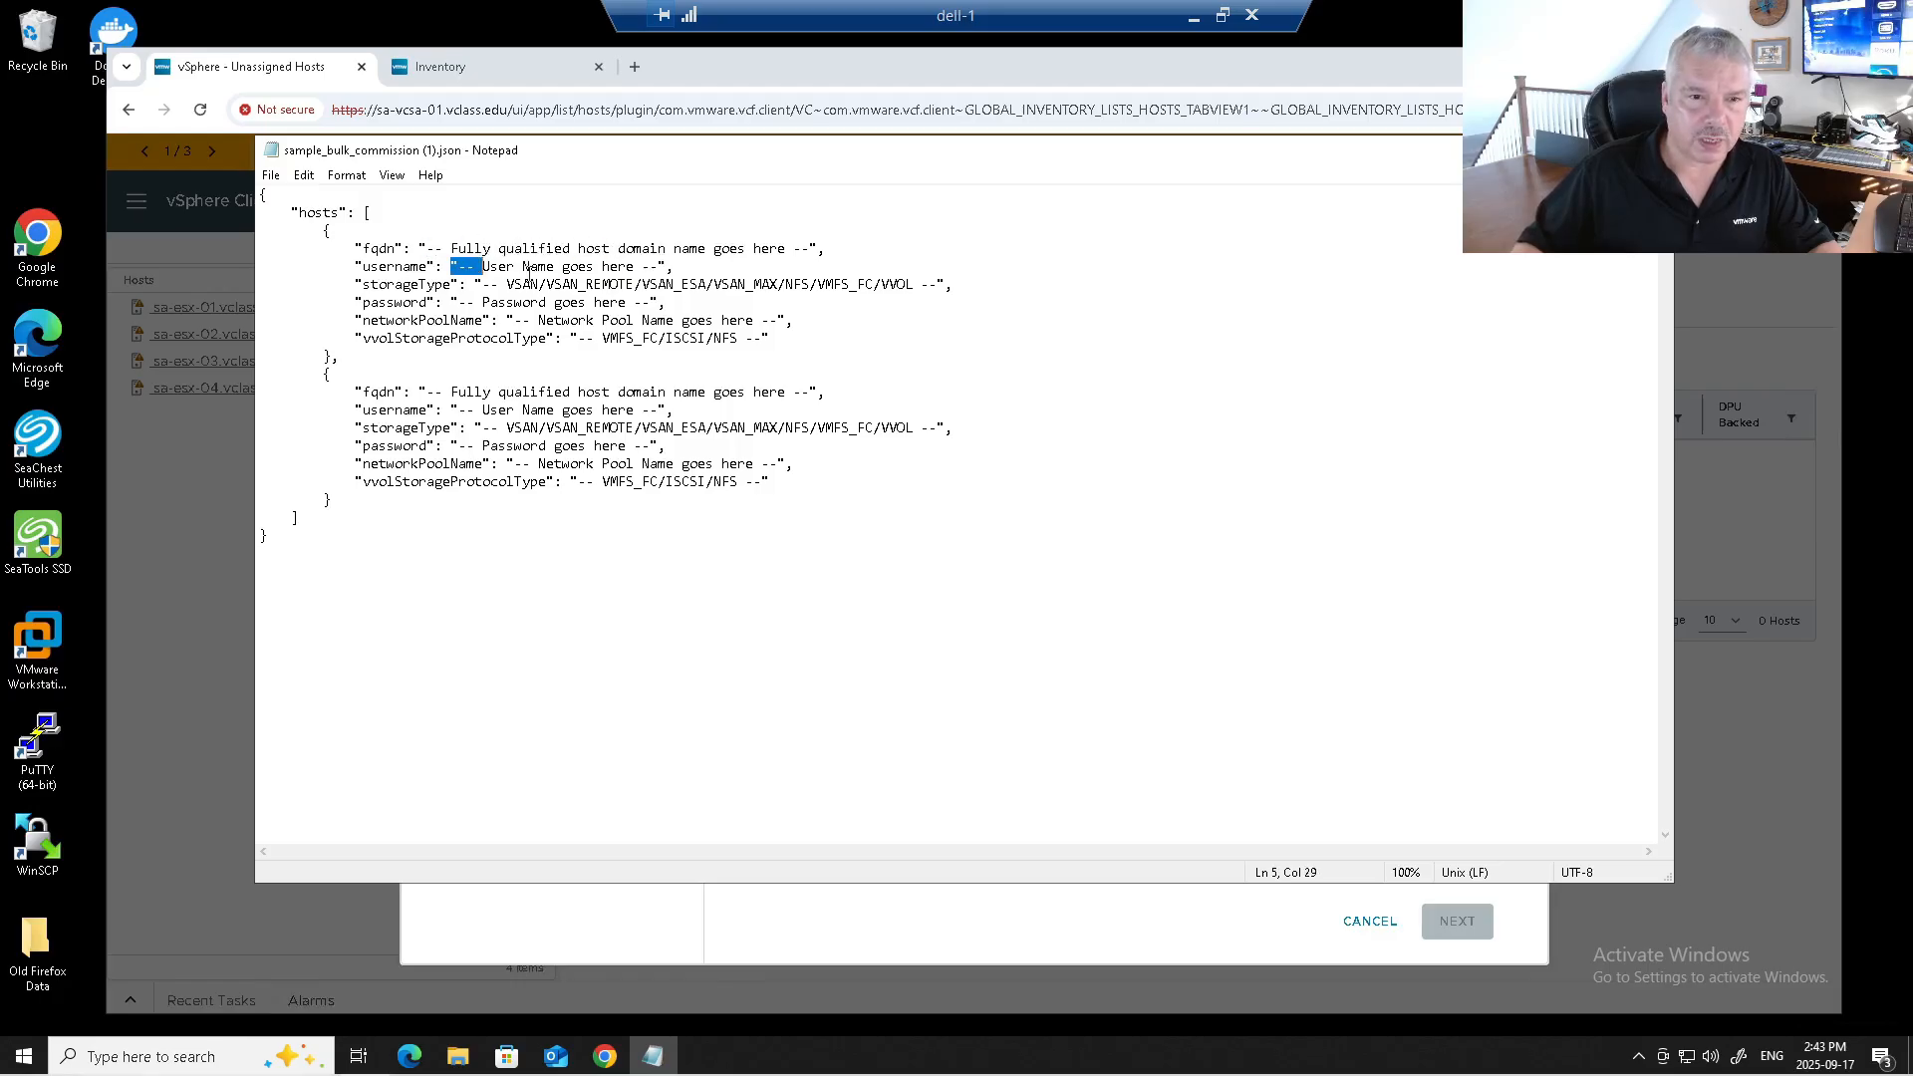
double_click(533, 284)
double_click(517, 302)
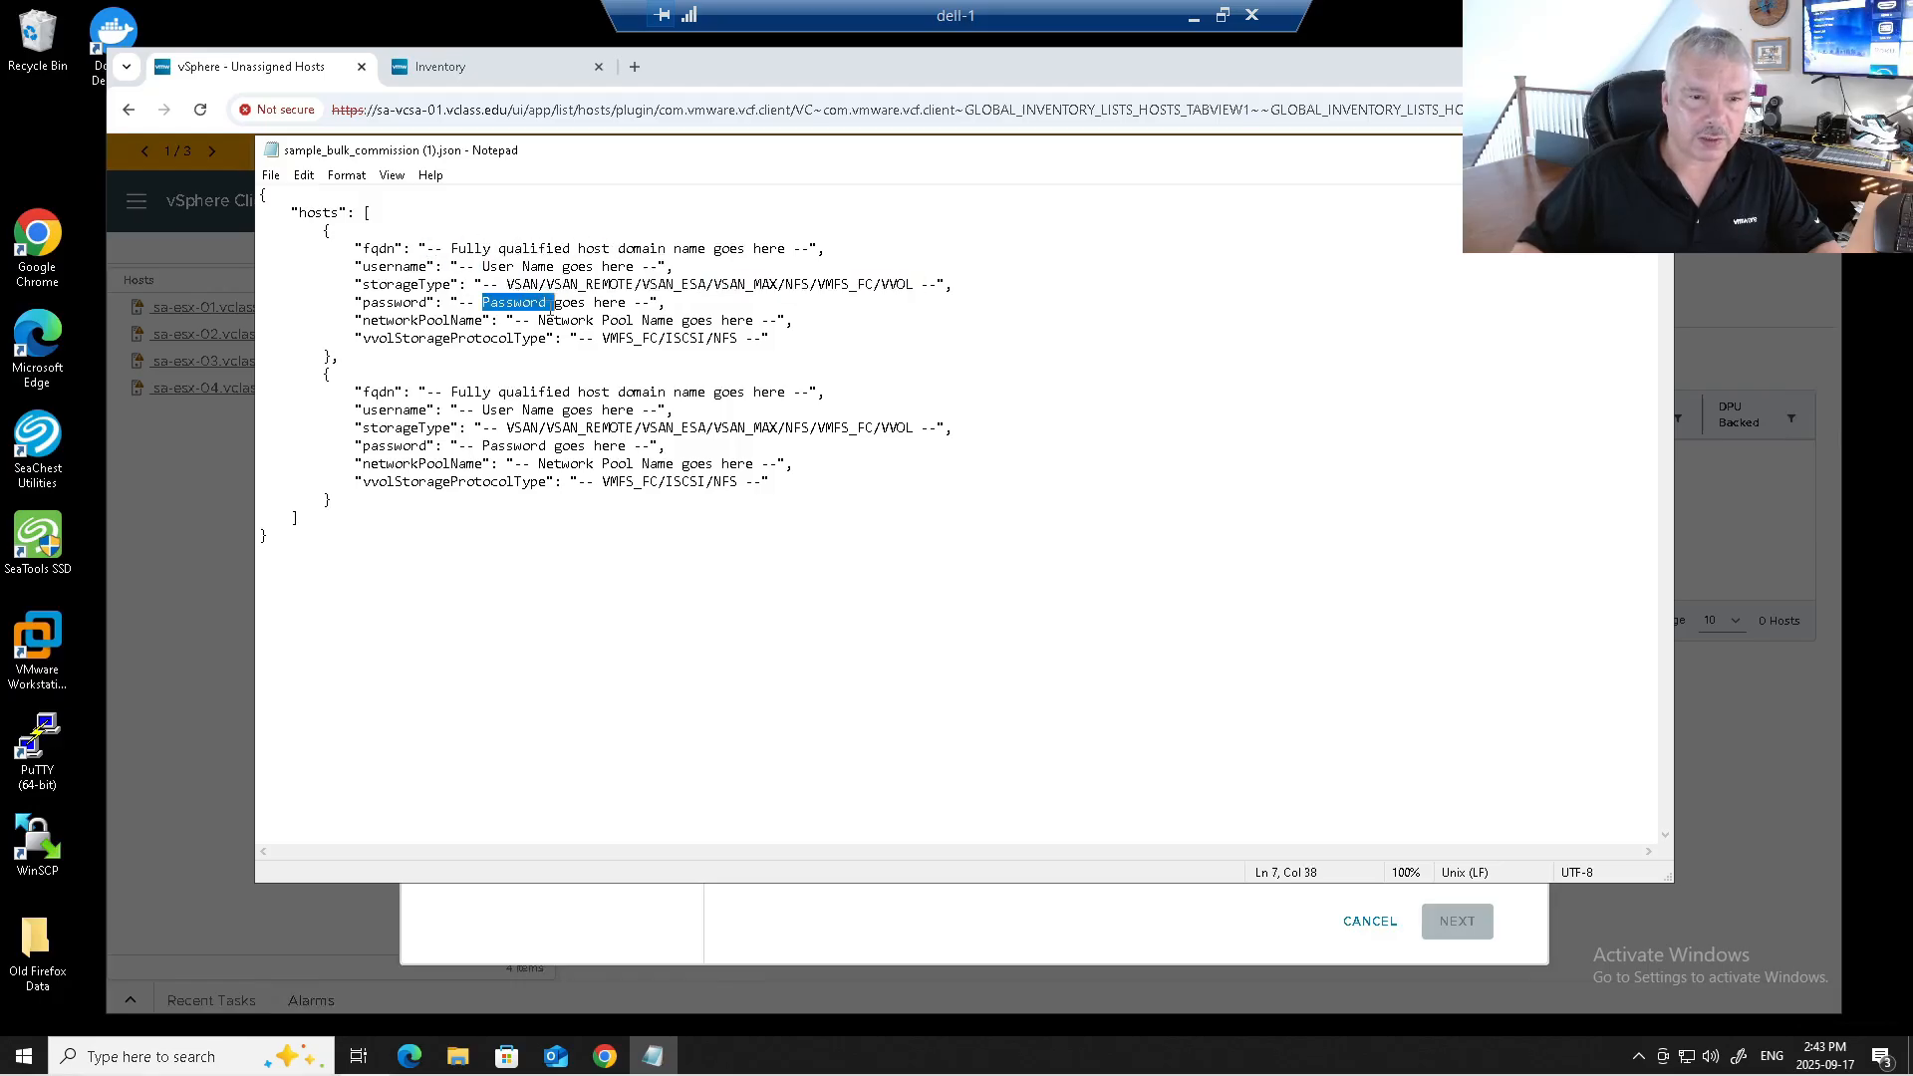
double_click(586, 319)
double_click(670, 340)
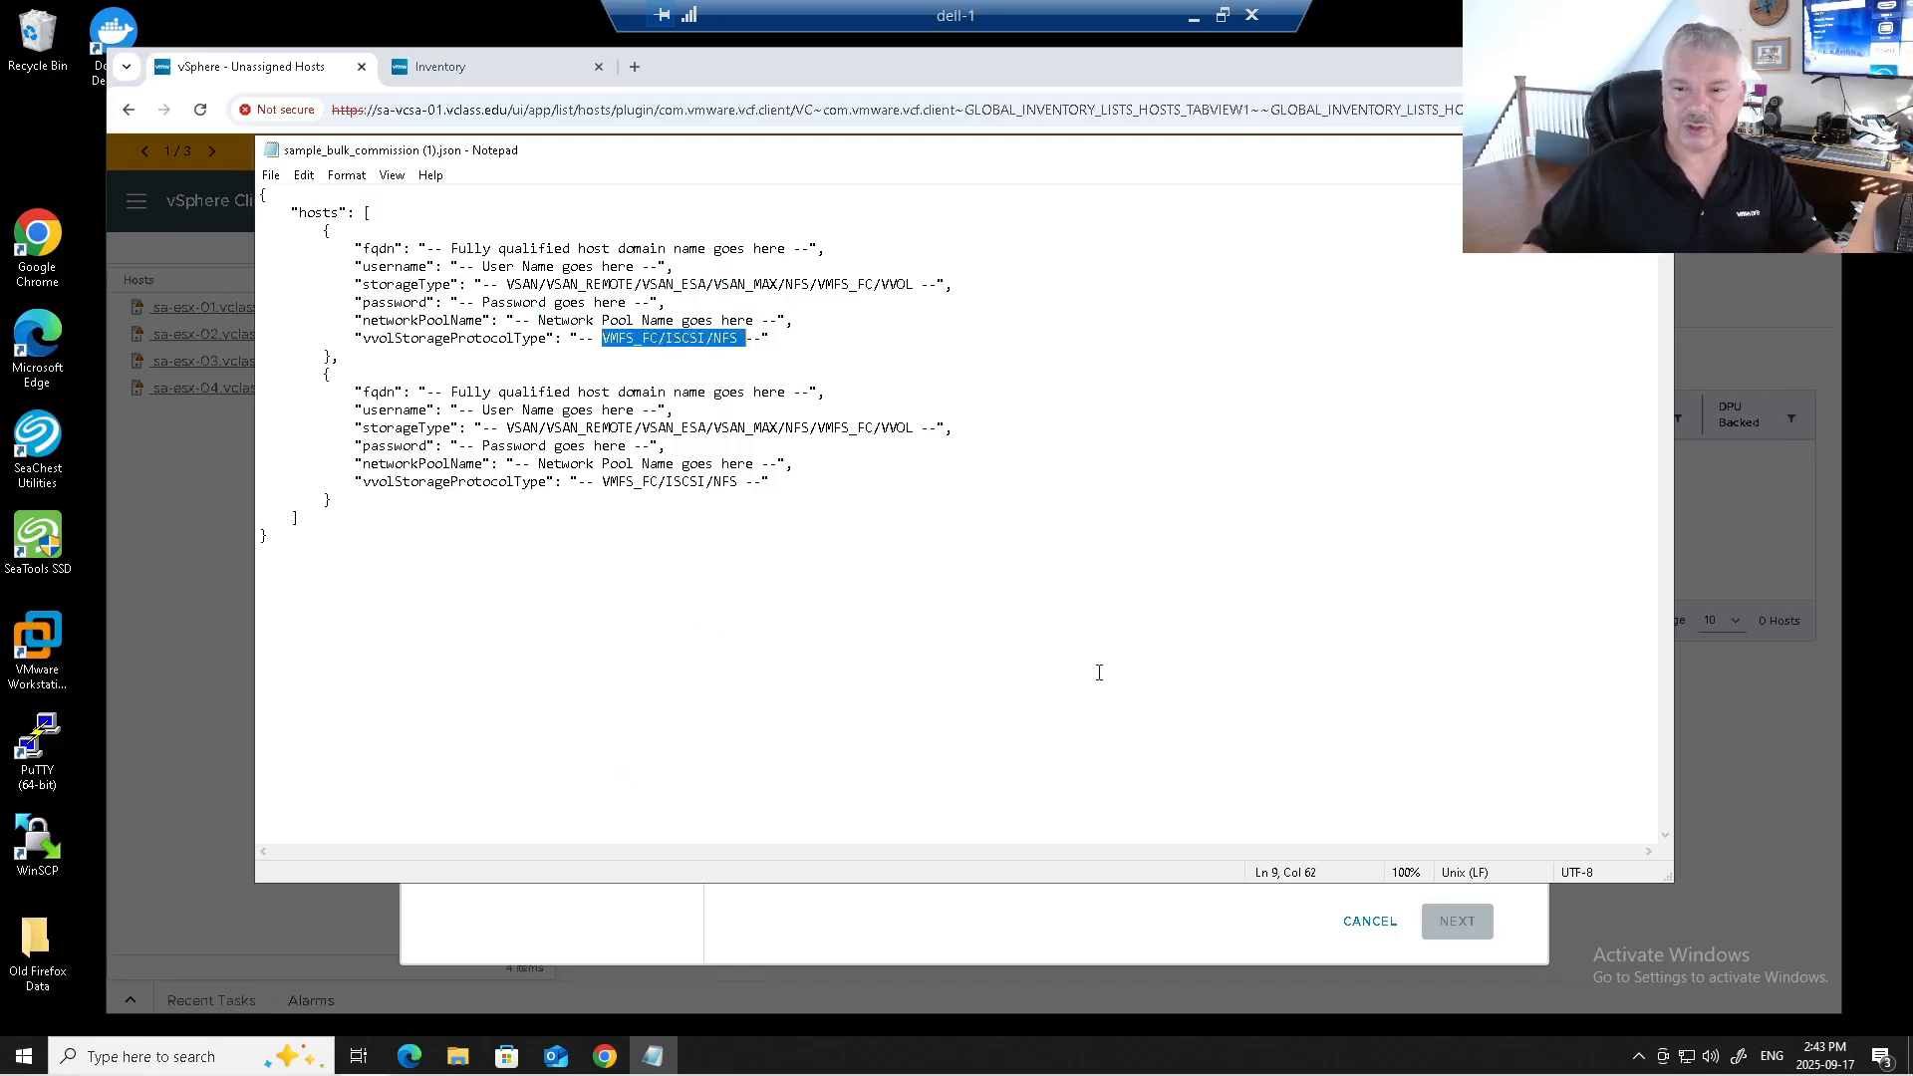
key(alt+F4)
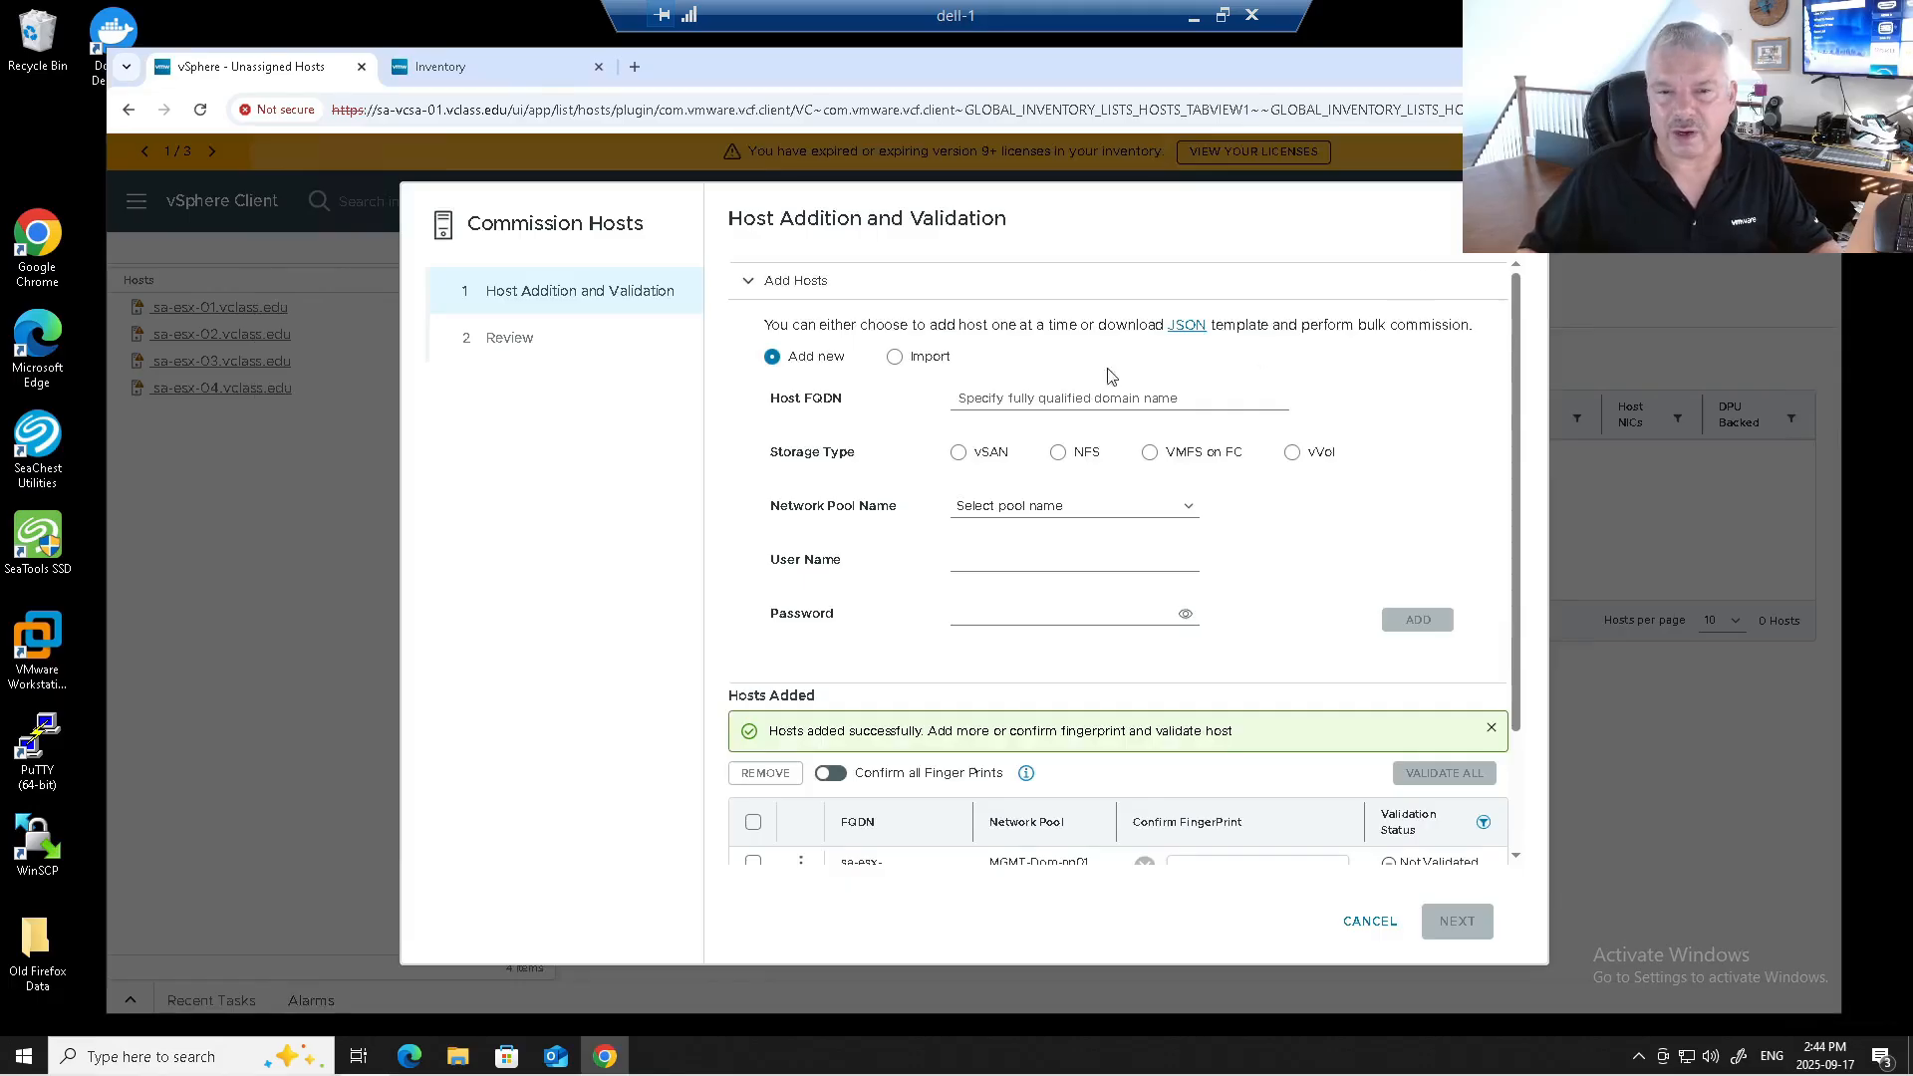
Add sa-esx-06.vclass.edu as a vSAN host (ESA off) in MGMT-Dom-np01 with root credentials.
click(980, 400)
click(1088, 443)
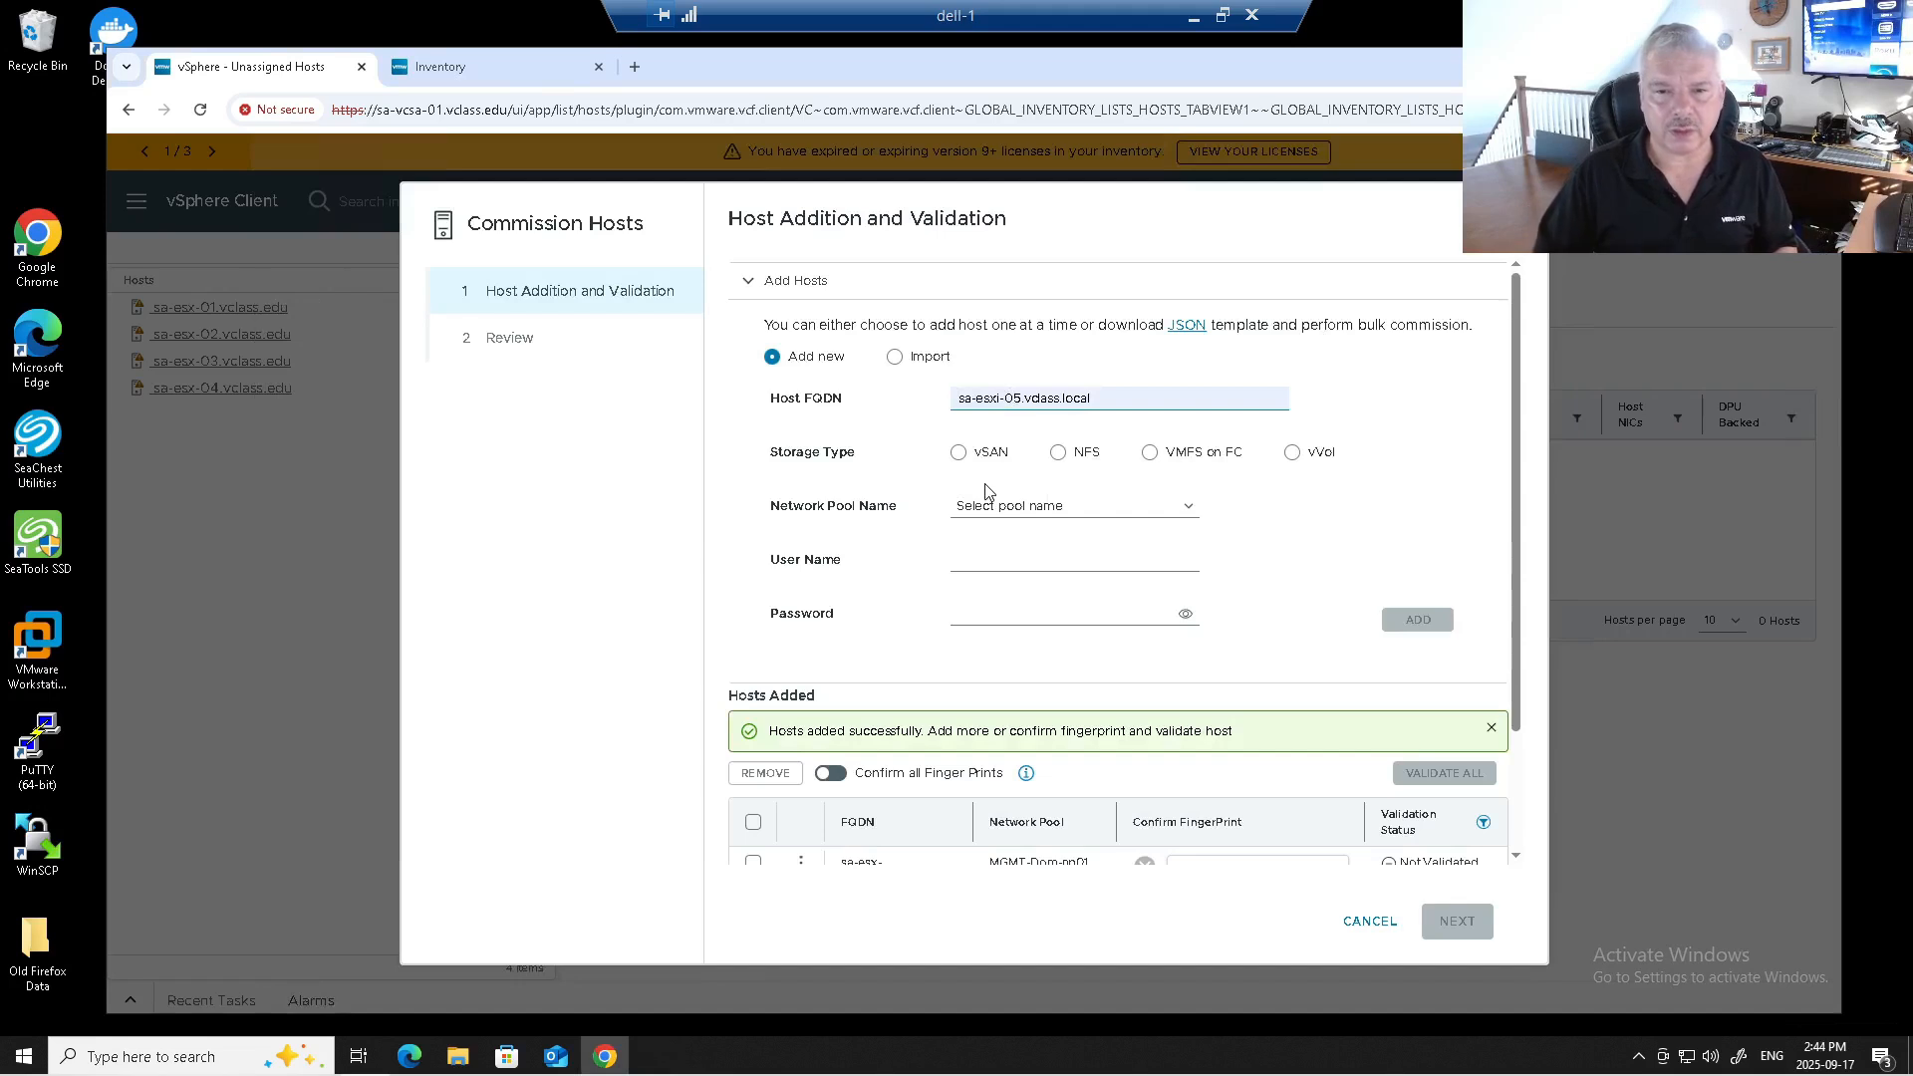
key(BackSpace)
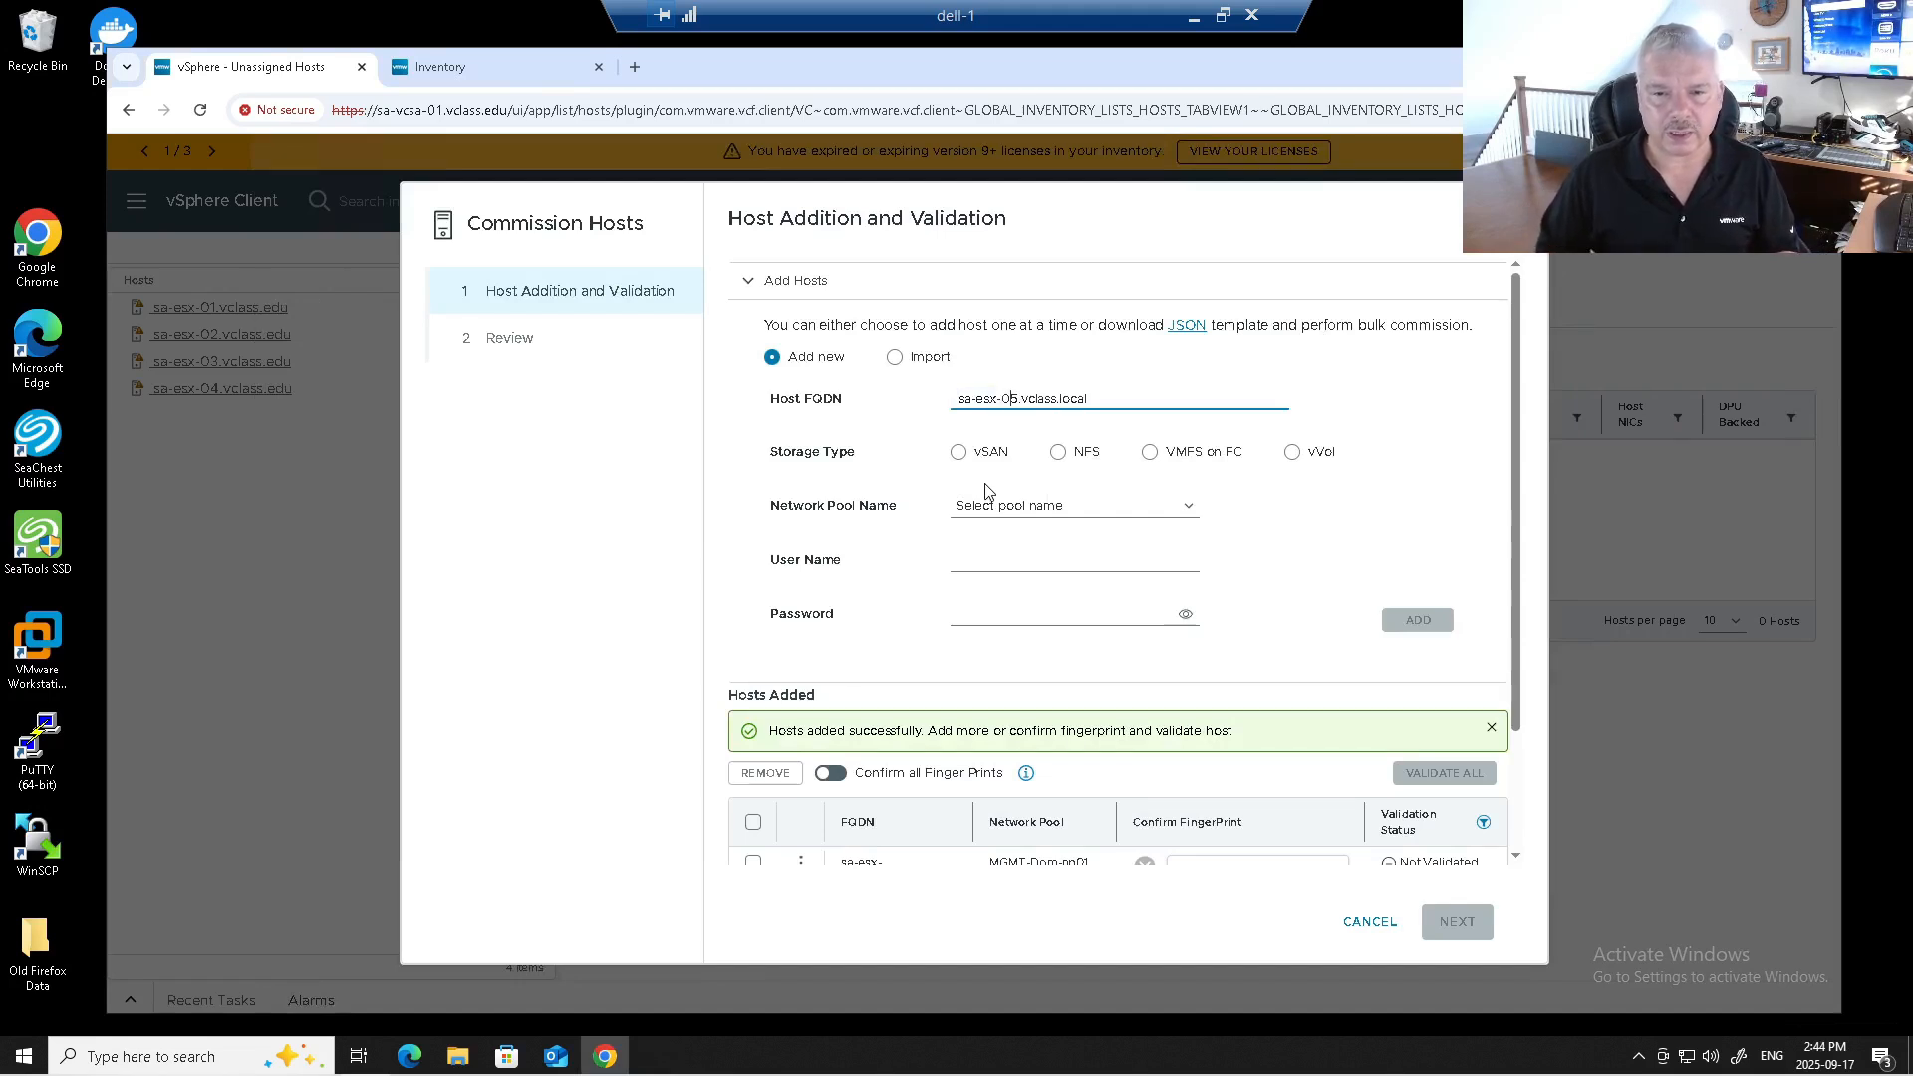
key(BackSpace)
text(6)
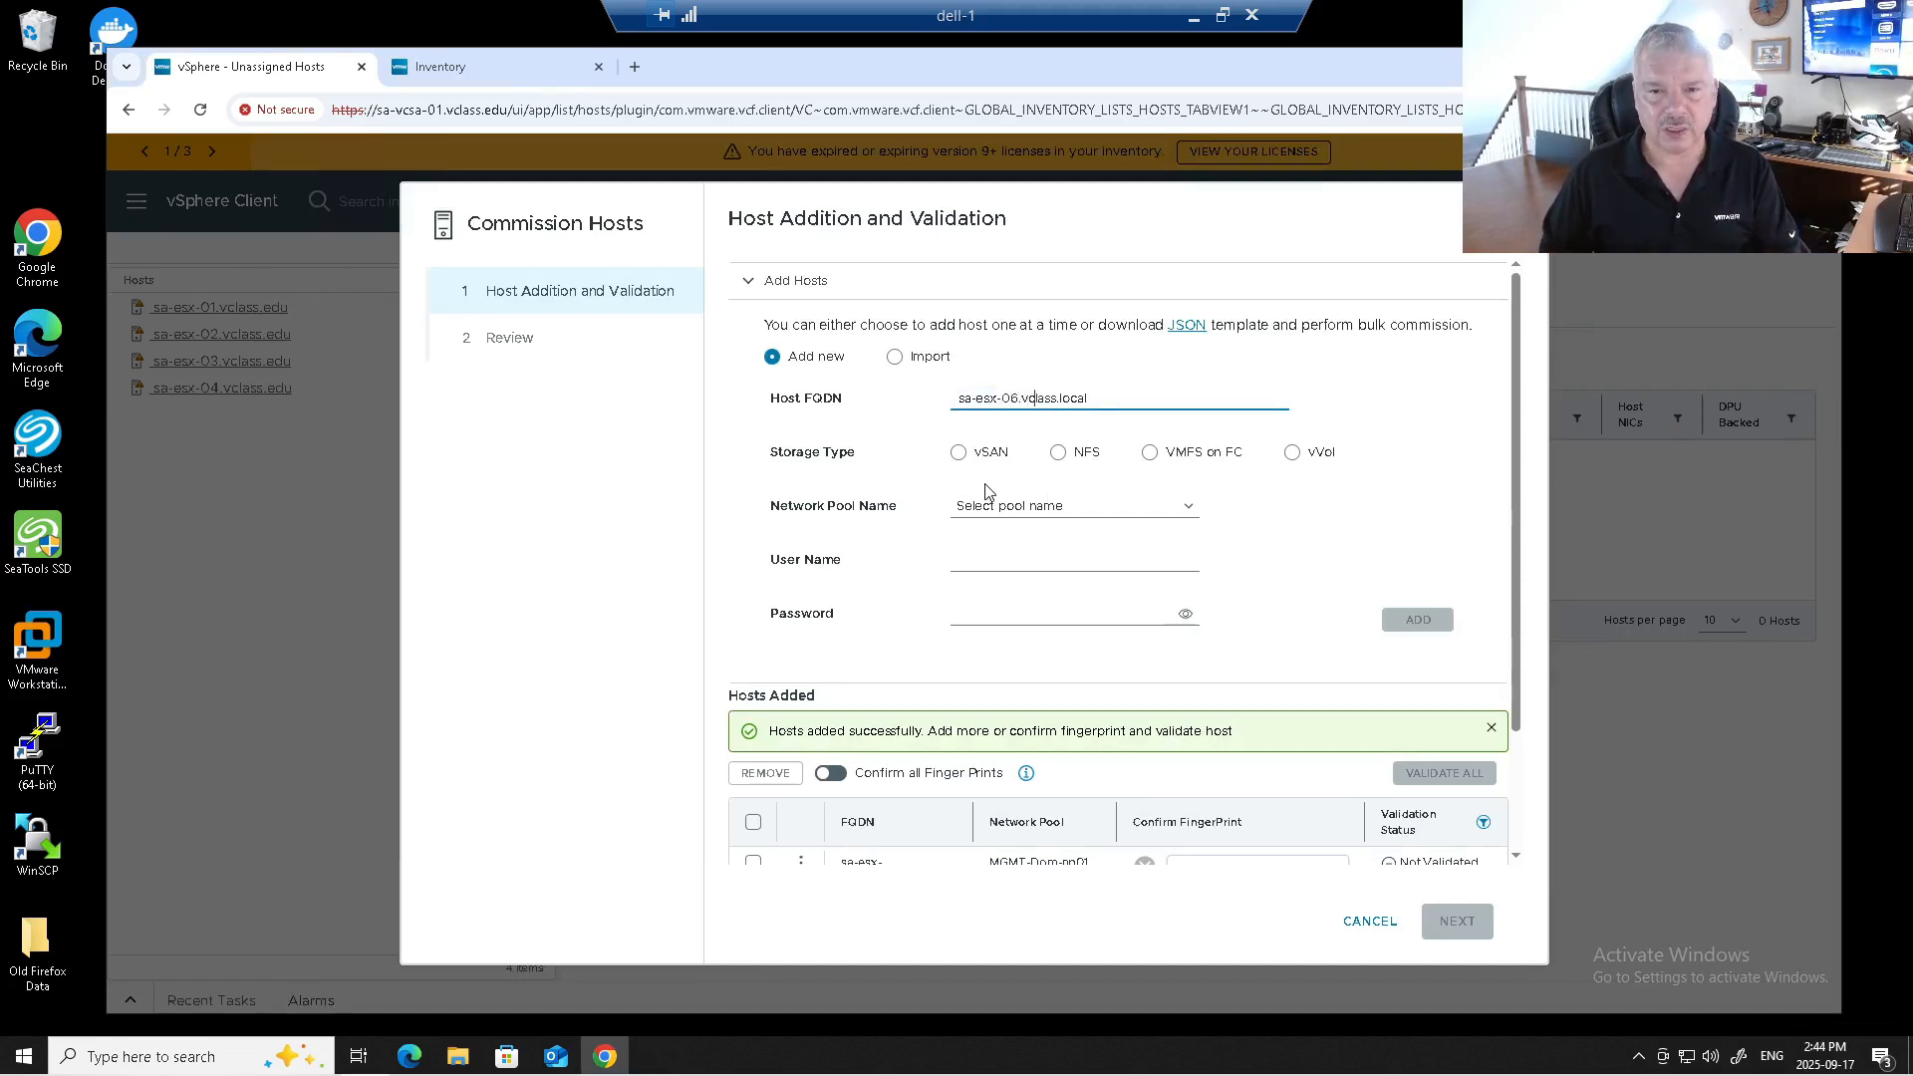
text(edu)
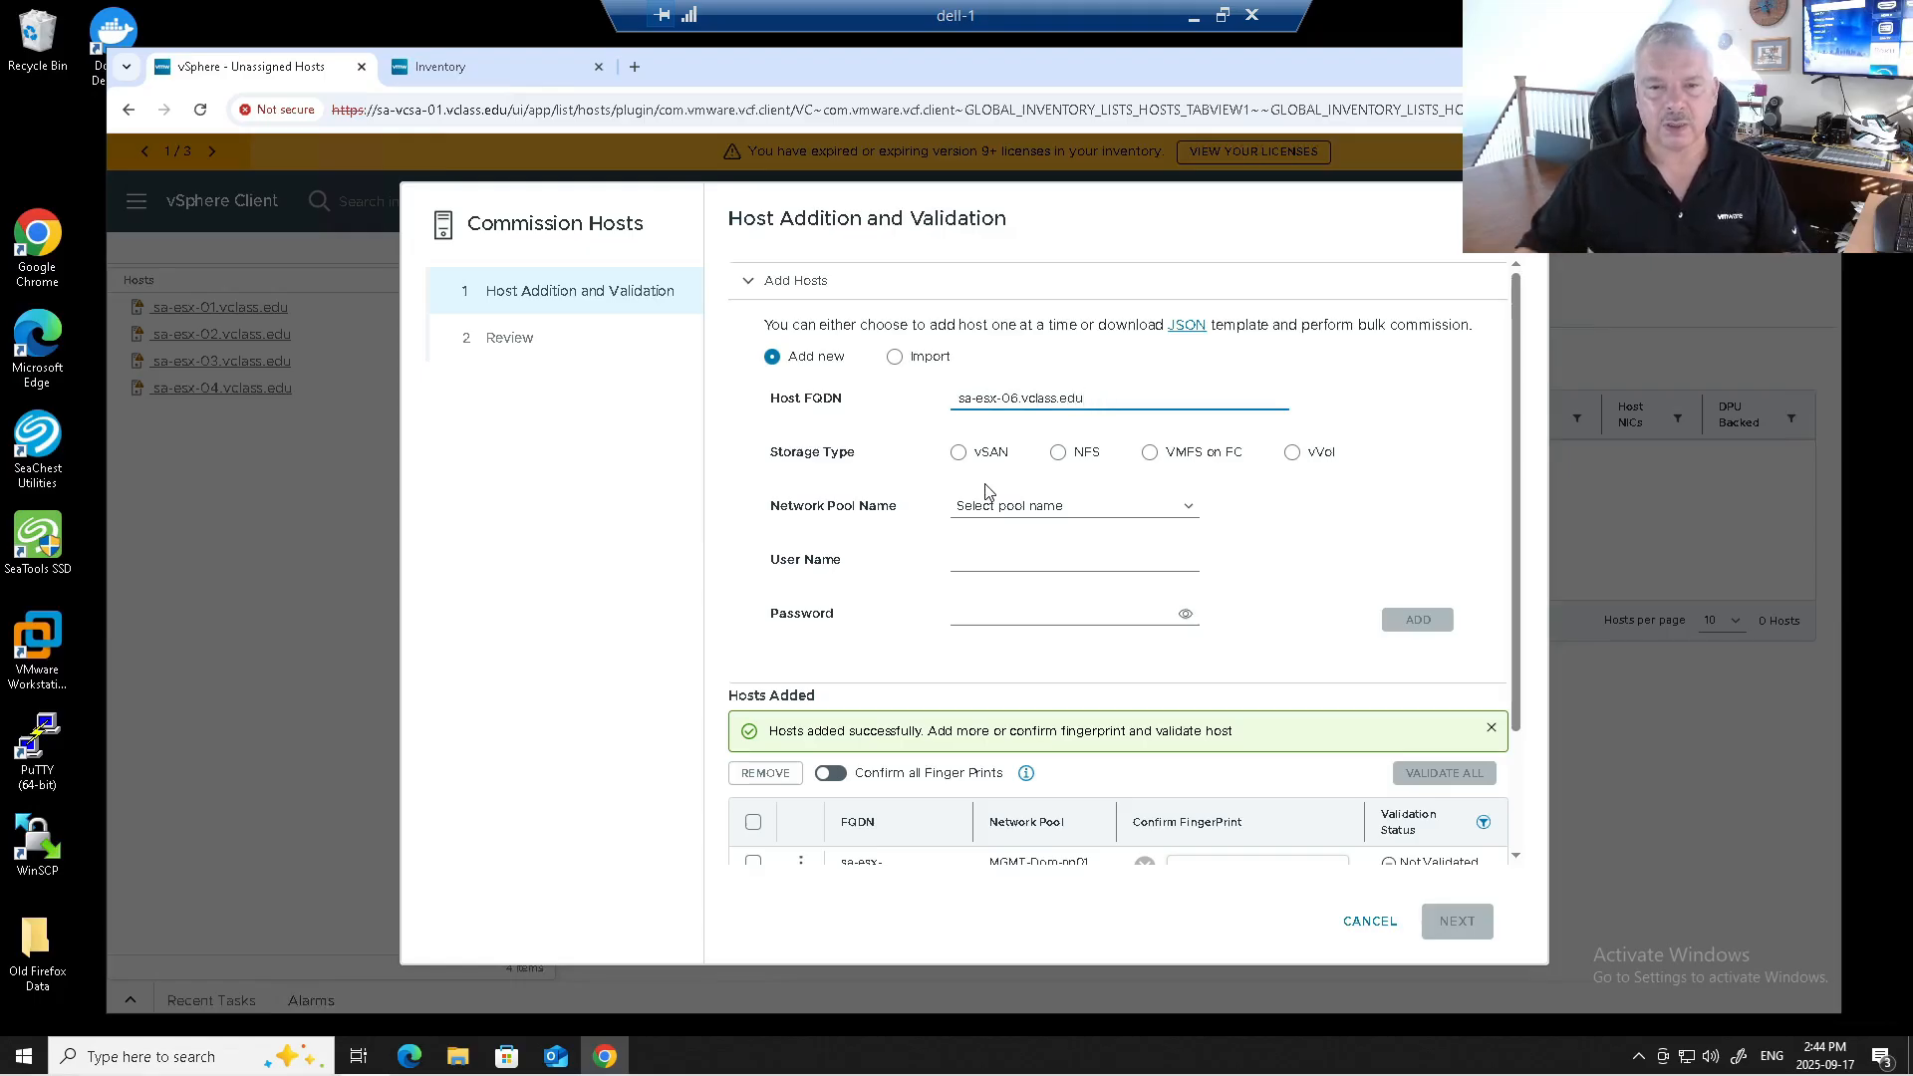
click(960, 454)
click(965, 593)
click(965, 593)
click(1002, 646)
click(1002, 696)
click(1003, 702)
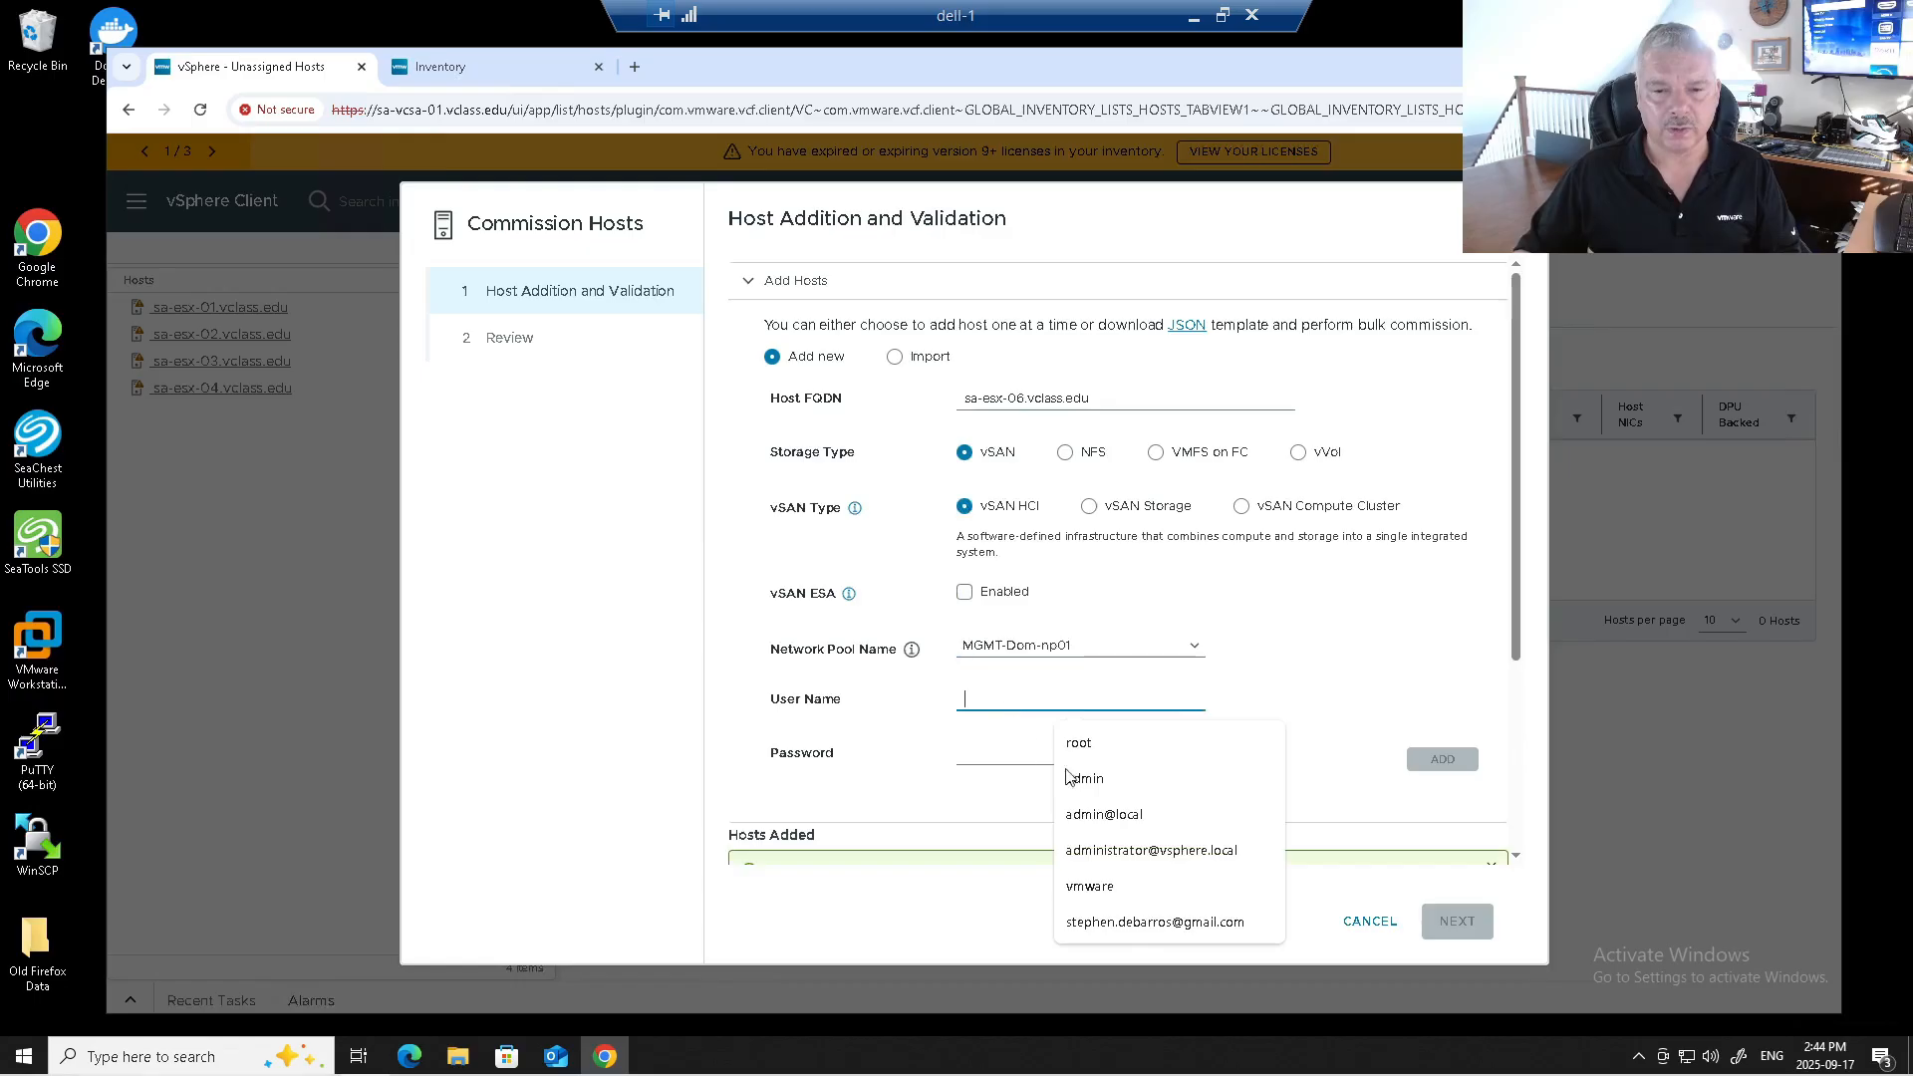
click(1039, 758)
text(VM)
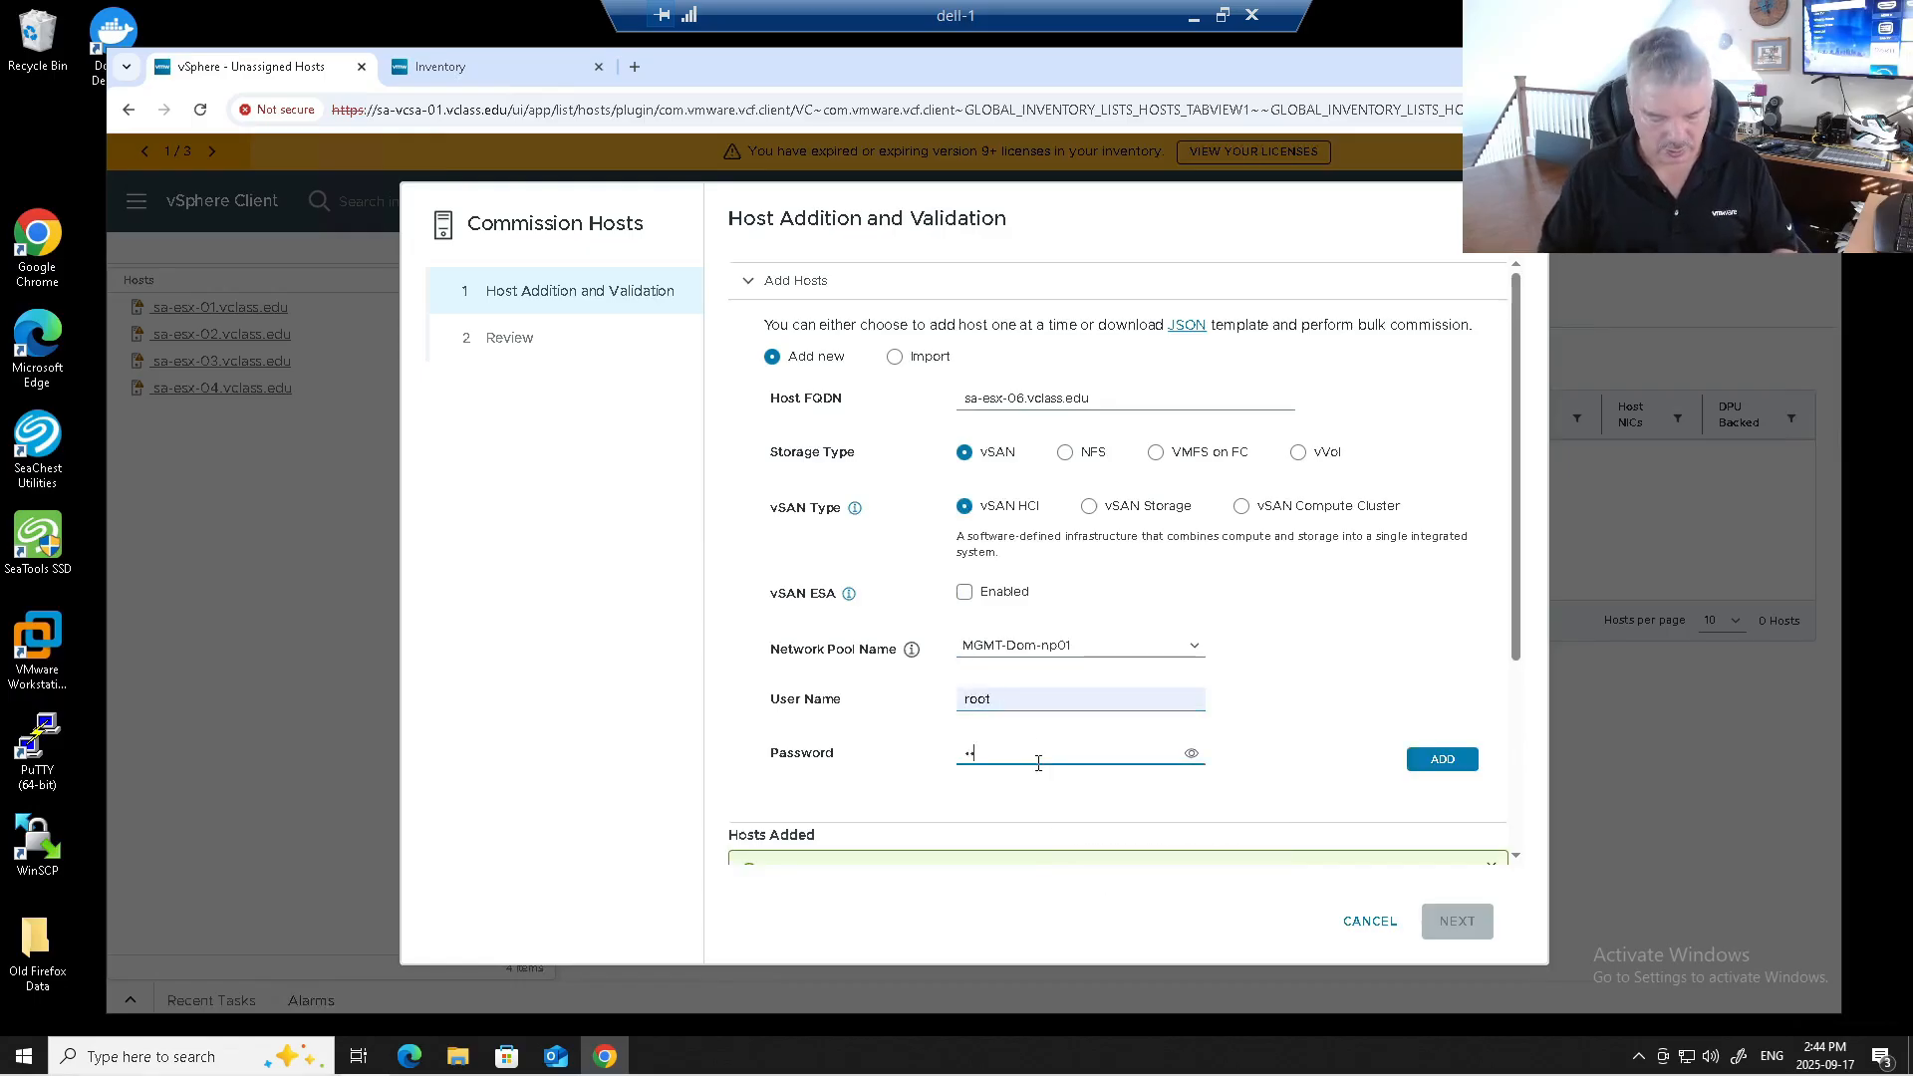
text(ware1!)
click(1431, 765)
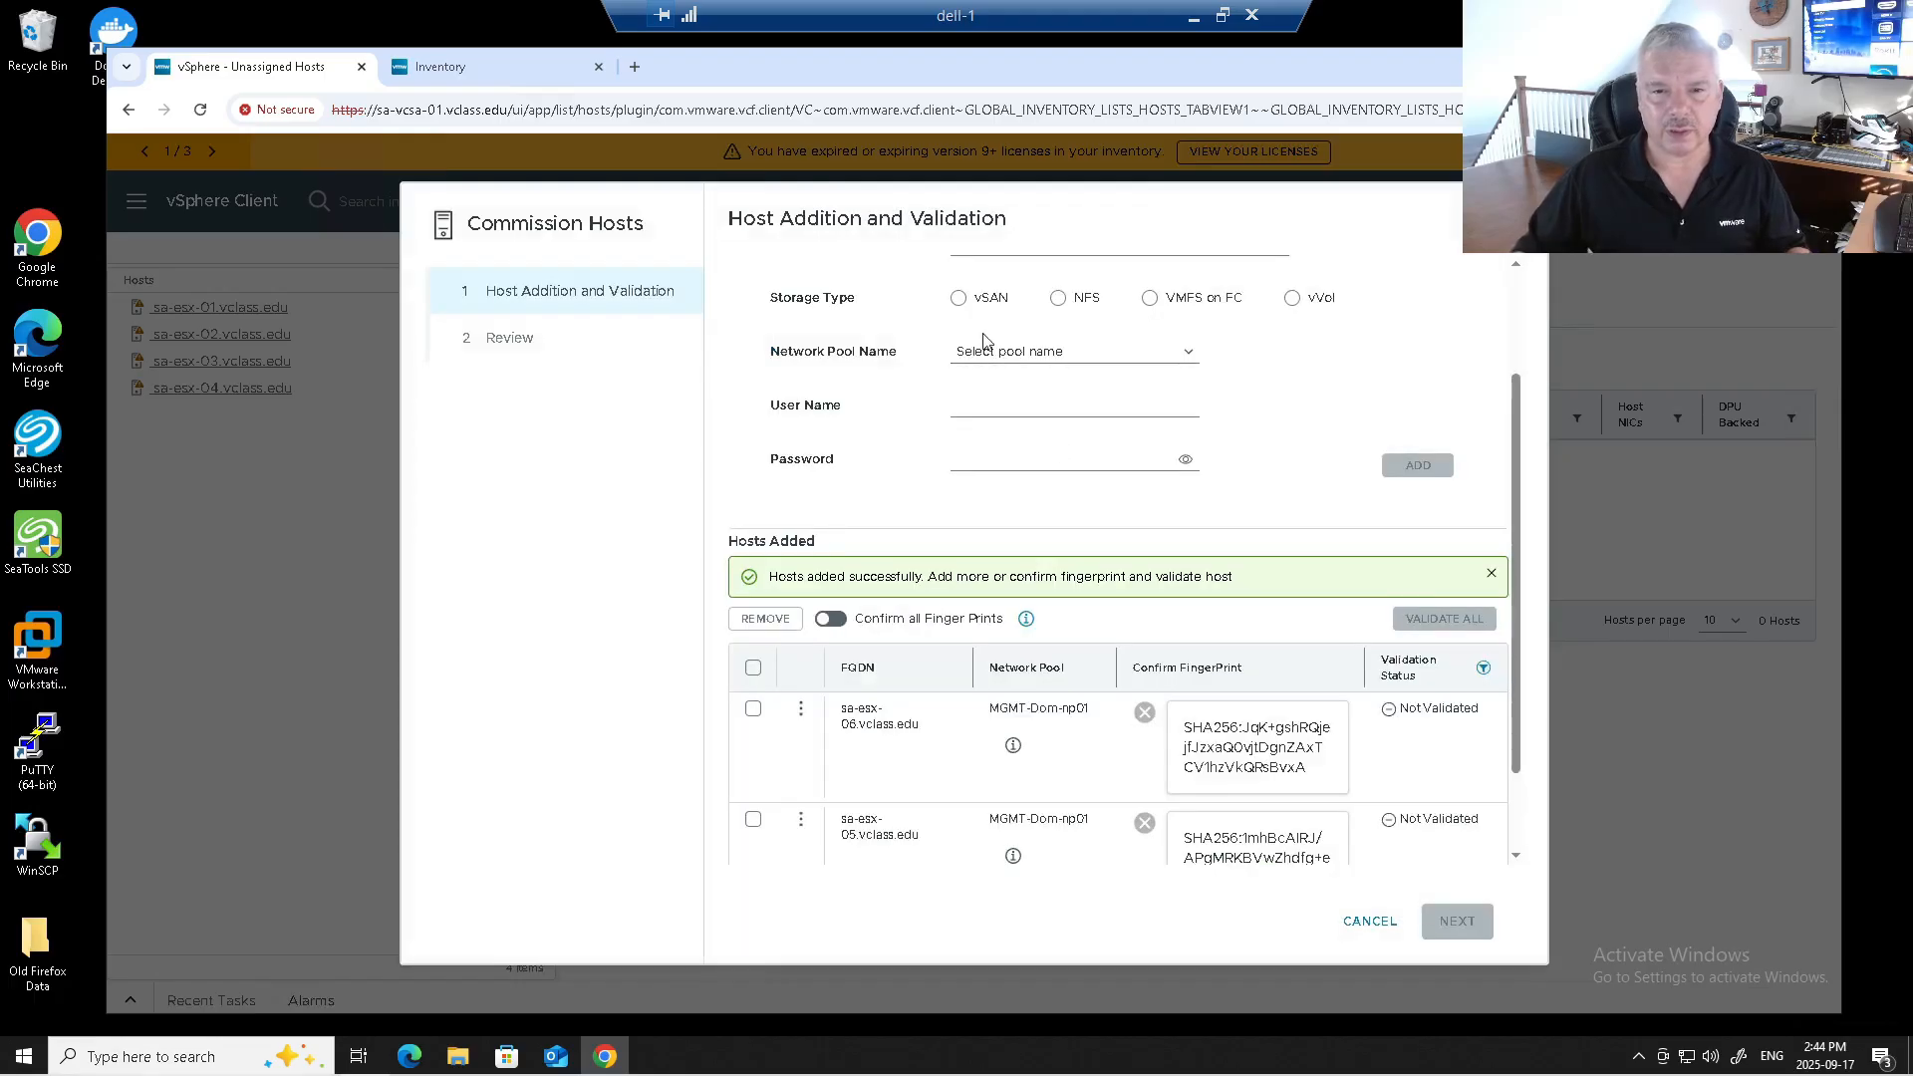
Add sa-esx-07.vclass.edu as a vSAN host (ESA off) in MGMT-Dom-np01 with root credentials.
scroll(965, 354, up, 2)
click(965, 396)
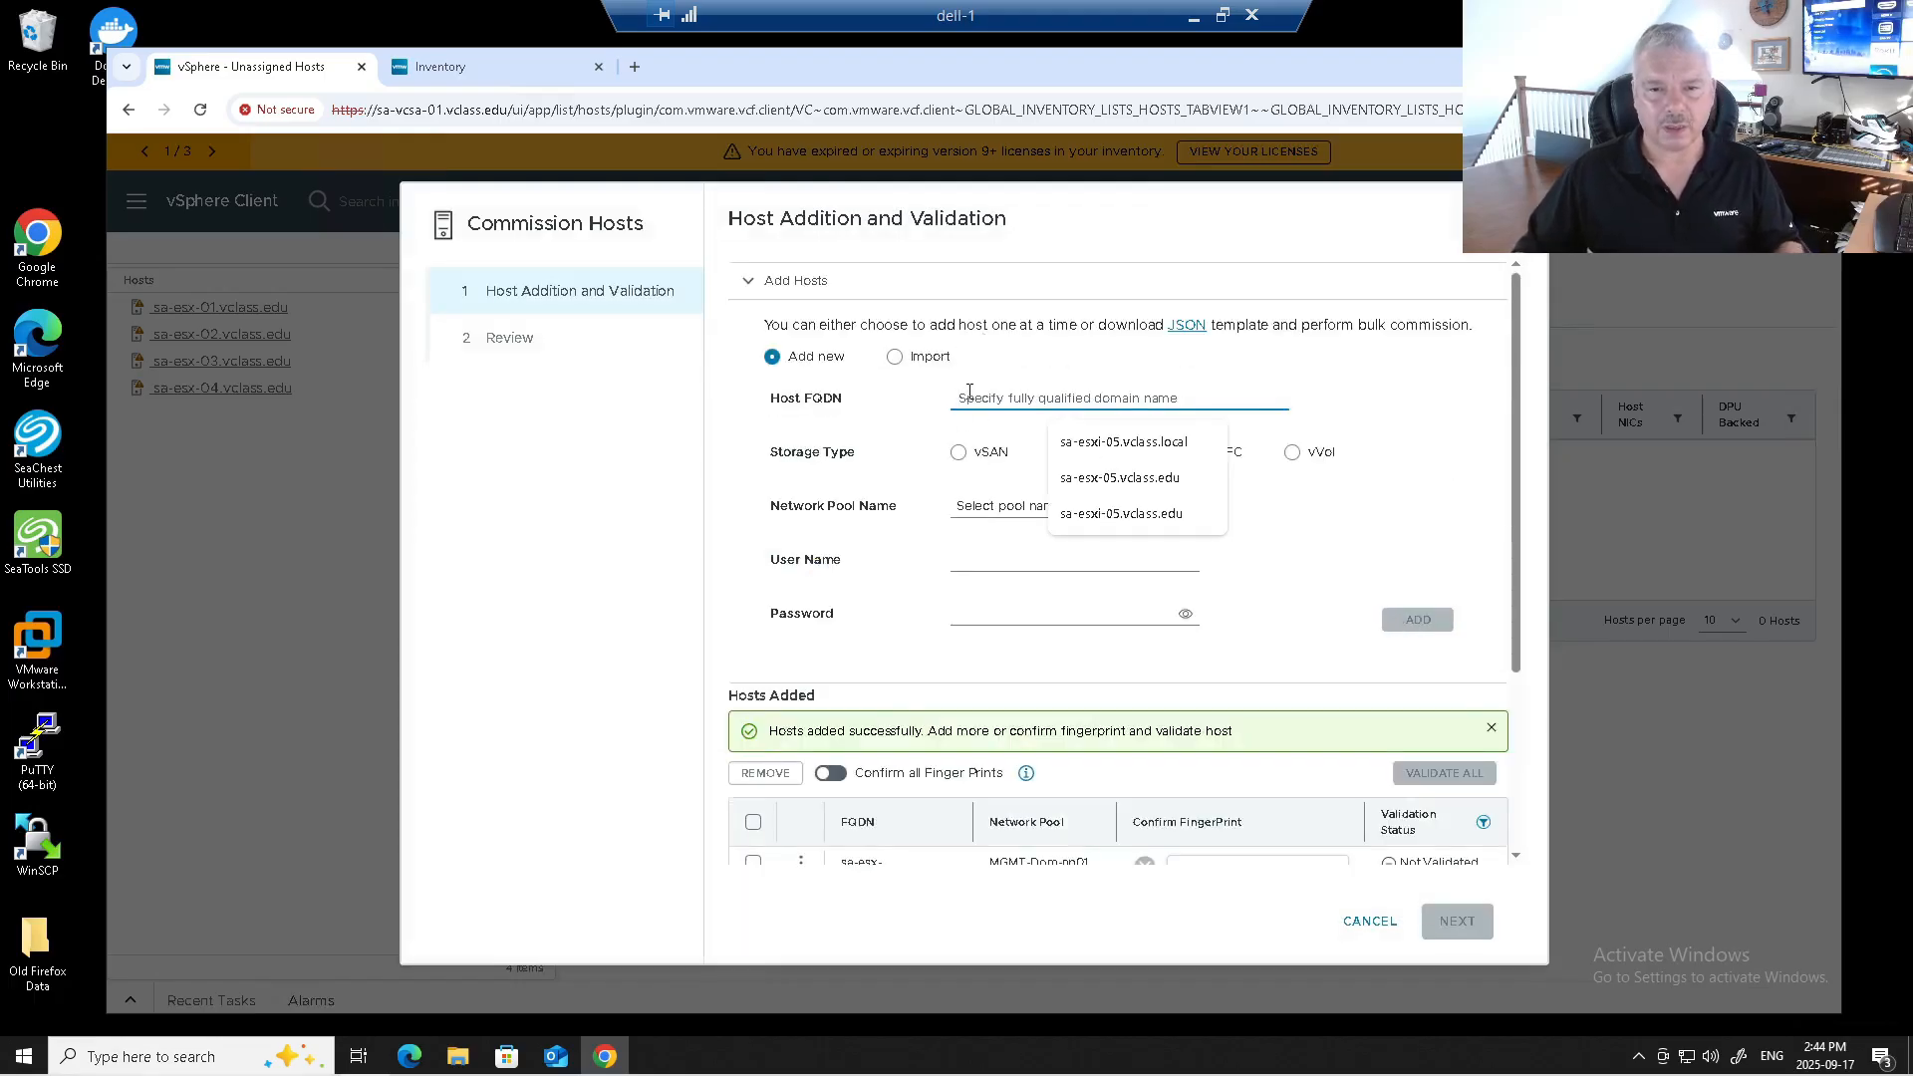
click(1136, 483)
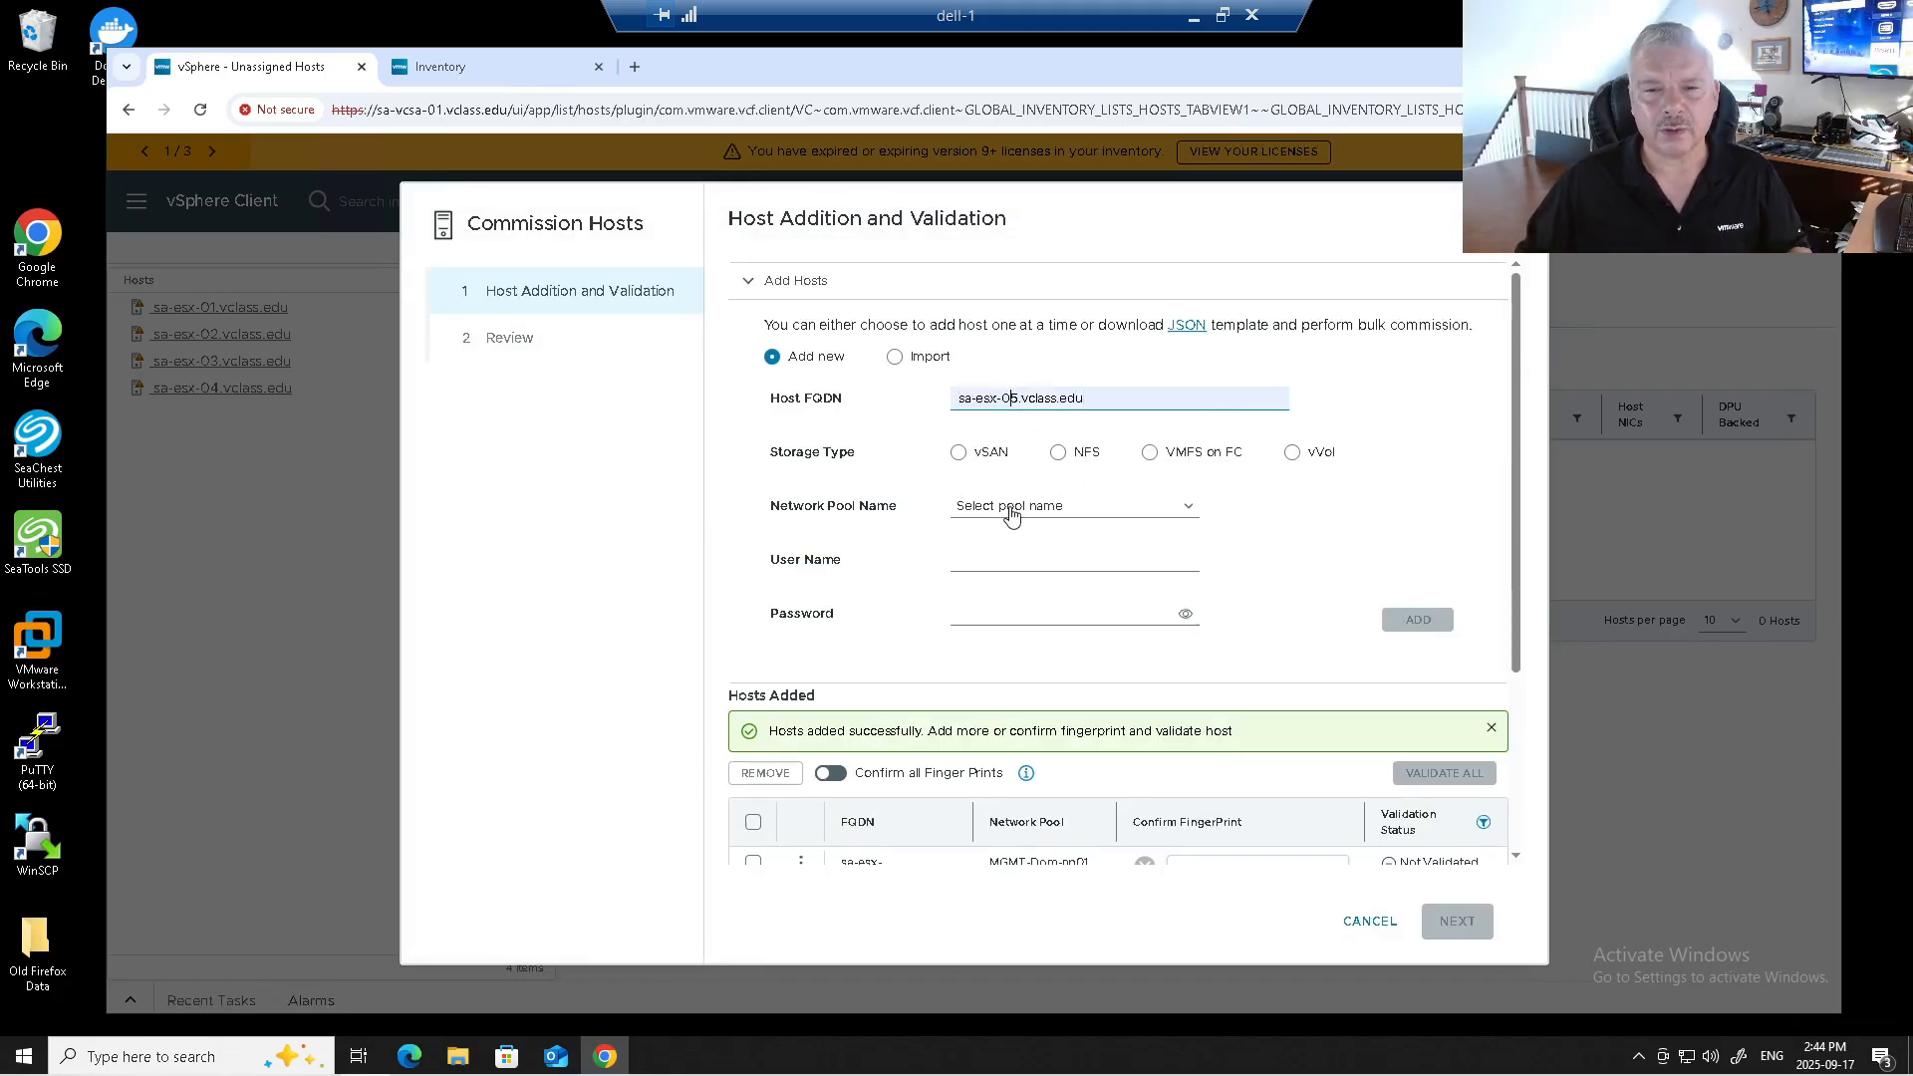
key(Delete)
text(7)
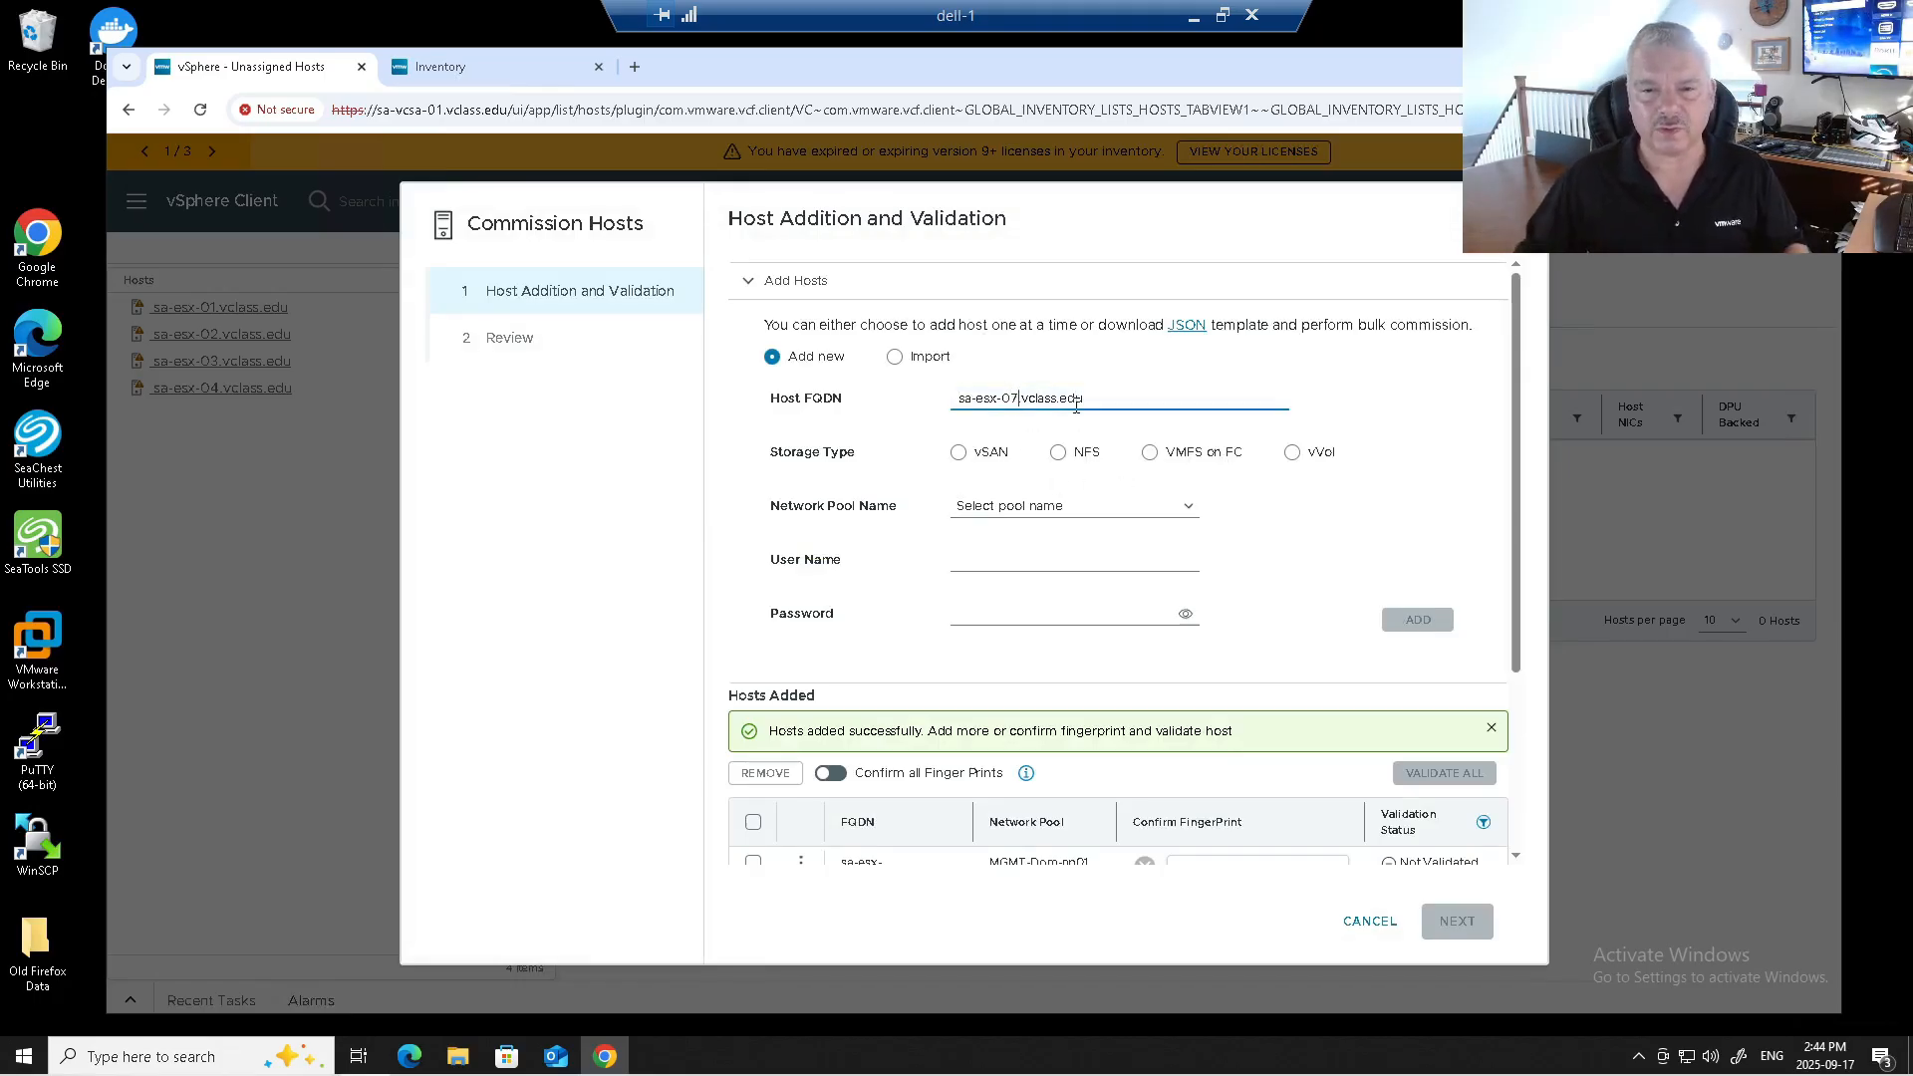
click(959, 452)
click(965, 592)
click(997, 646)
click(999, 693)
click(998, 699)
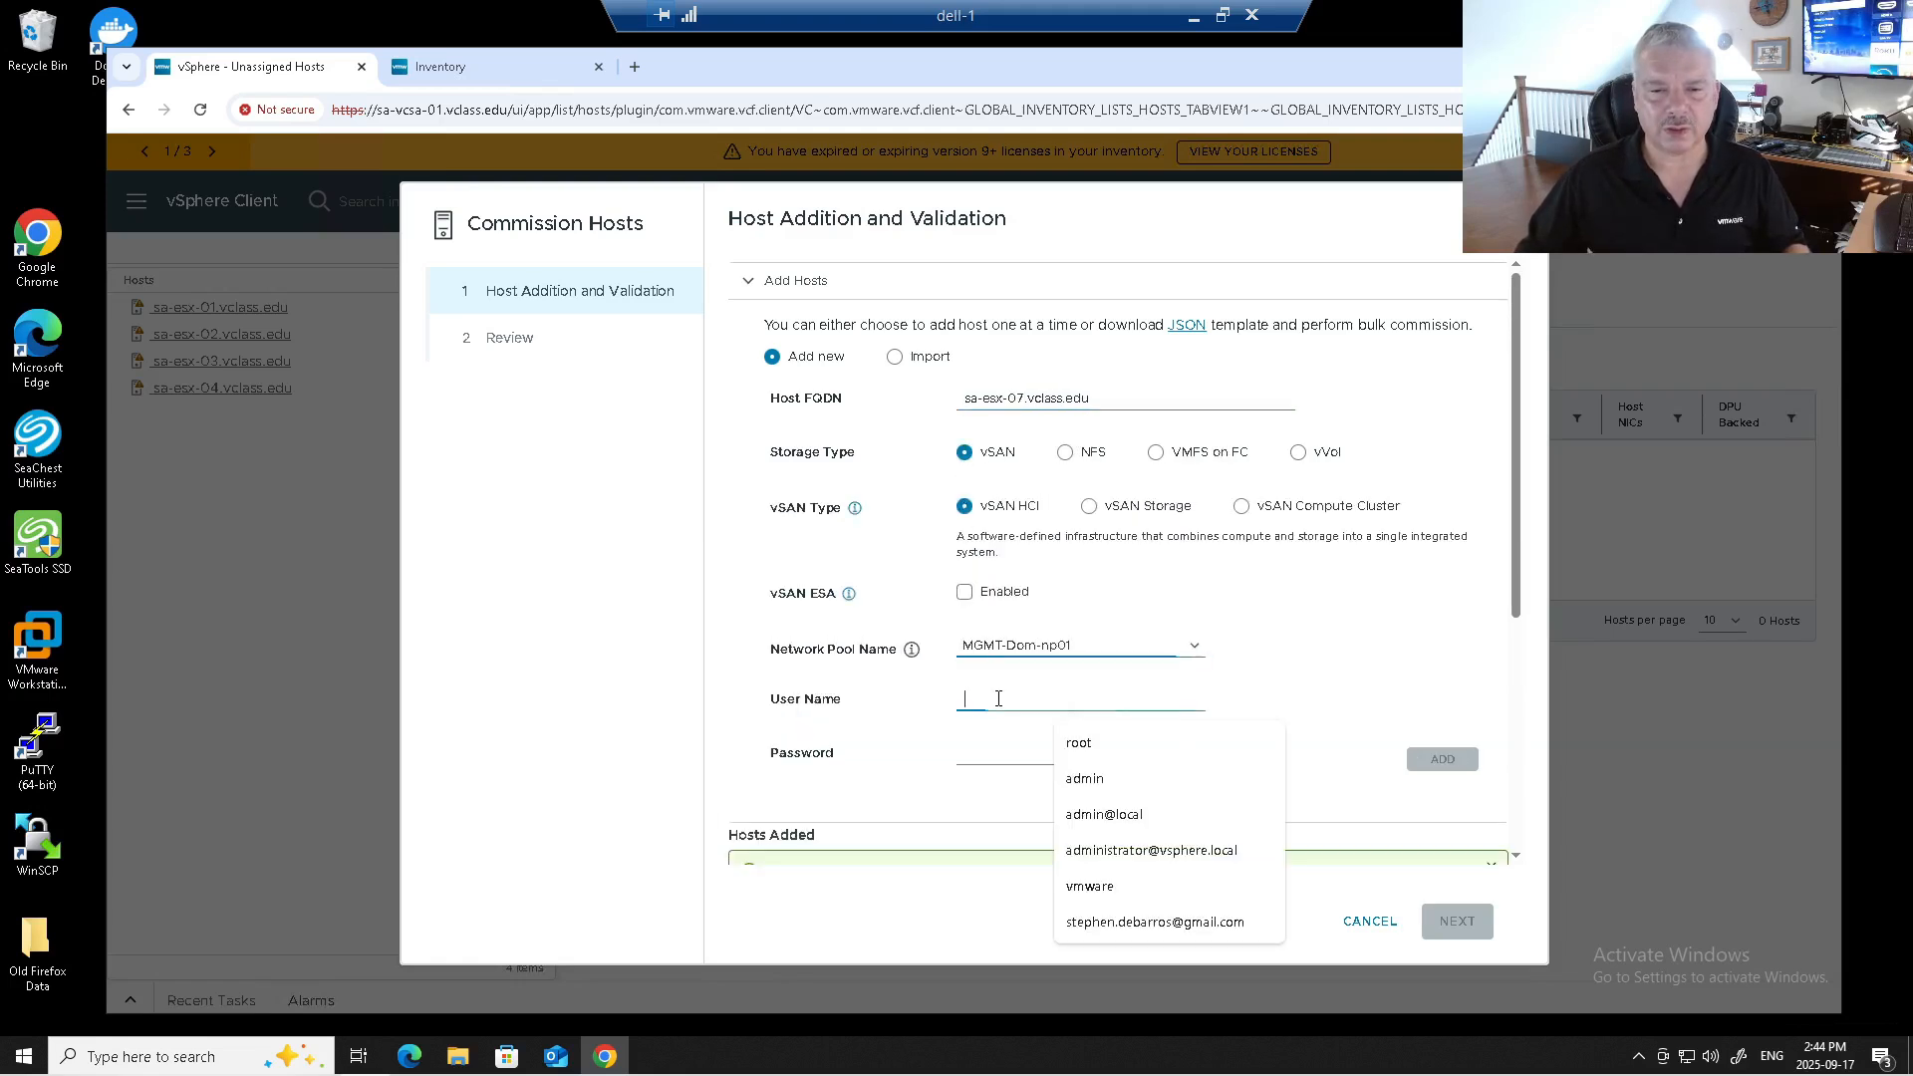
click(1078, 743)
click(1027, 755)
text(••••••••)
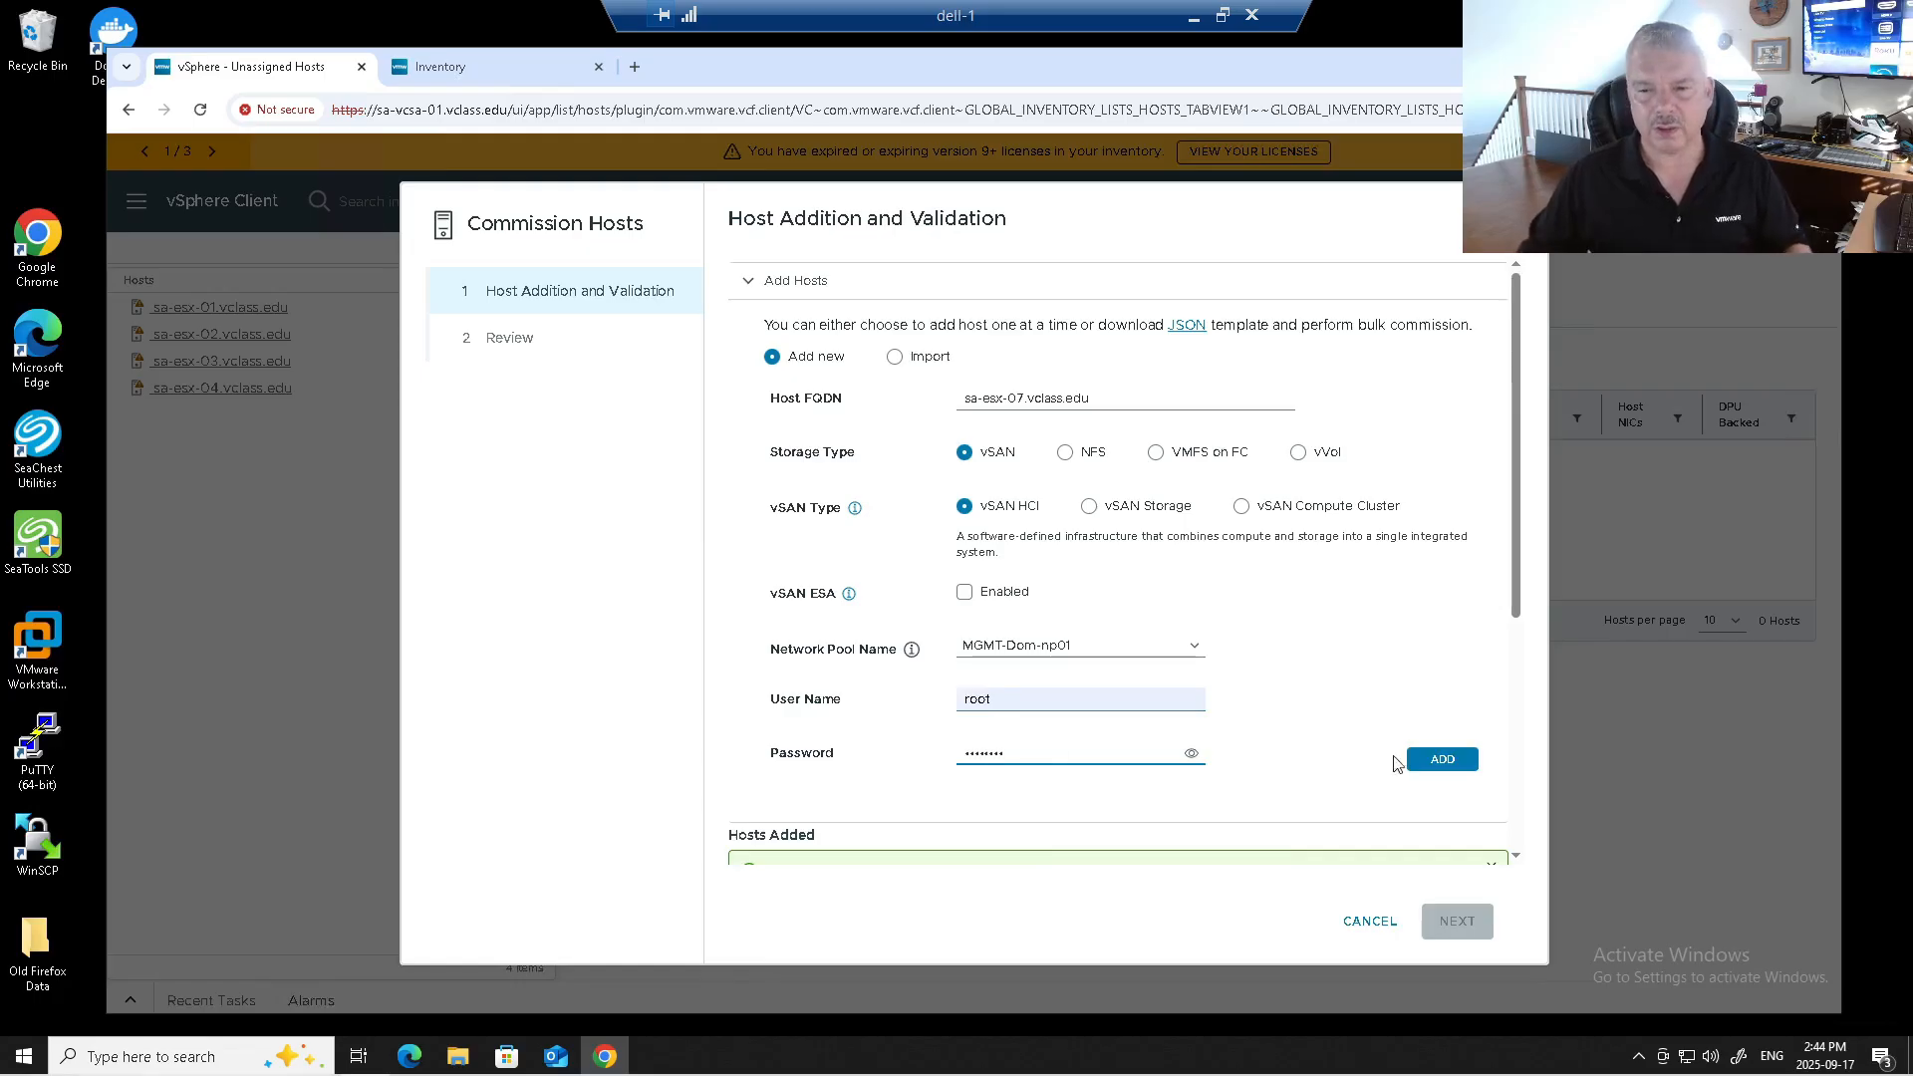
click(1442, 759)
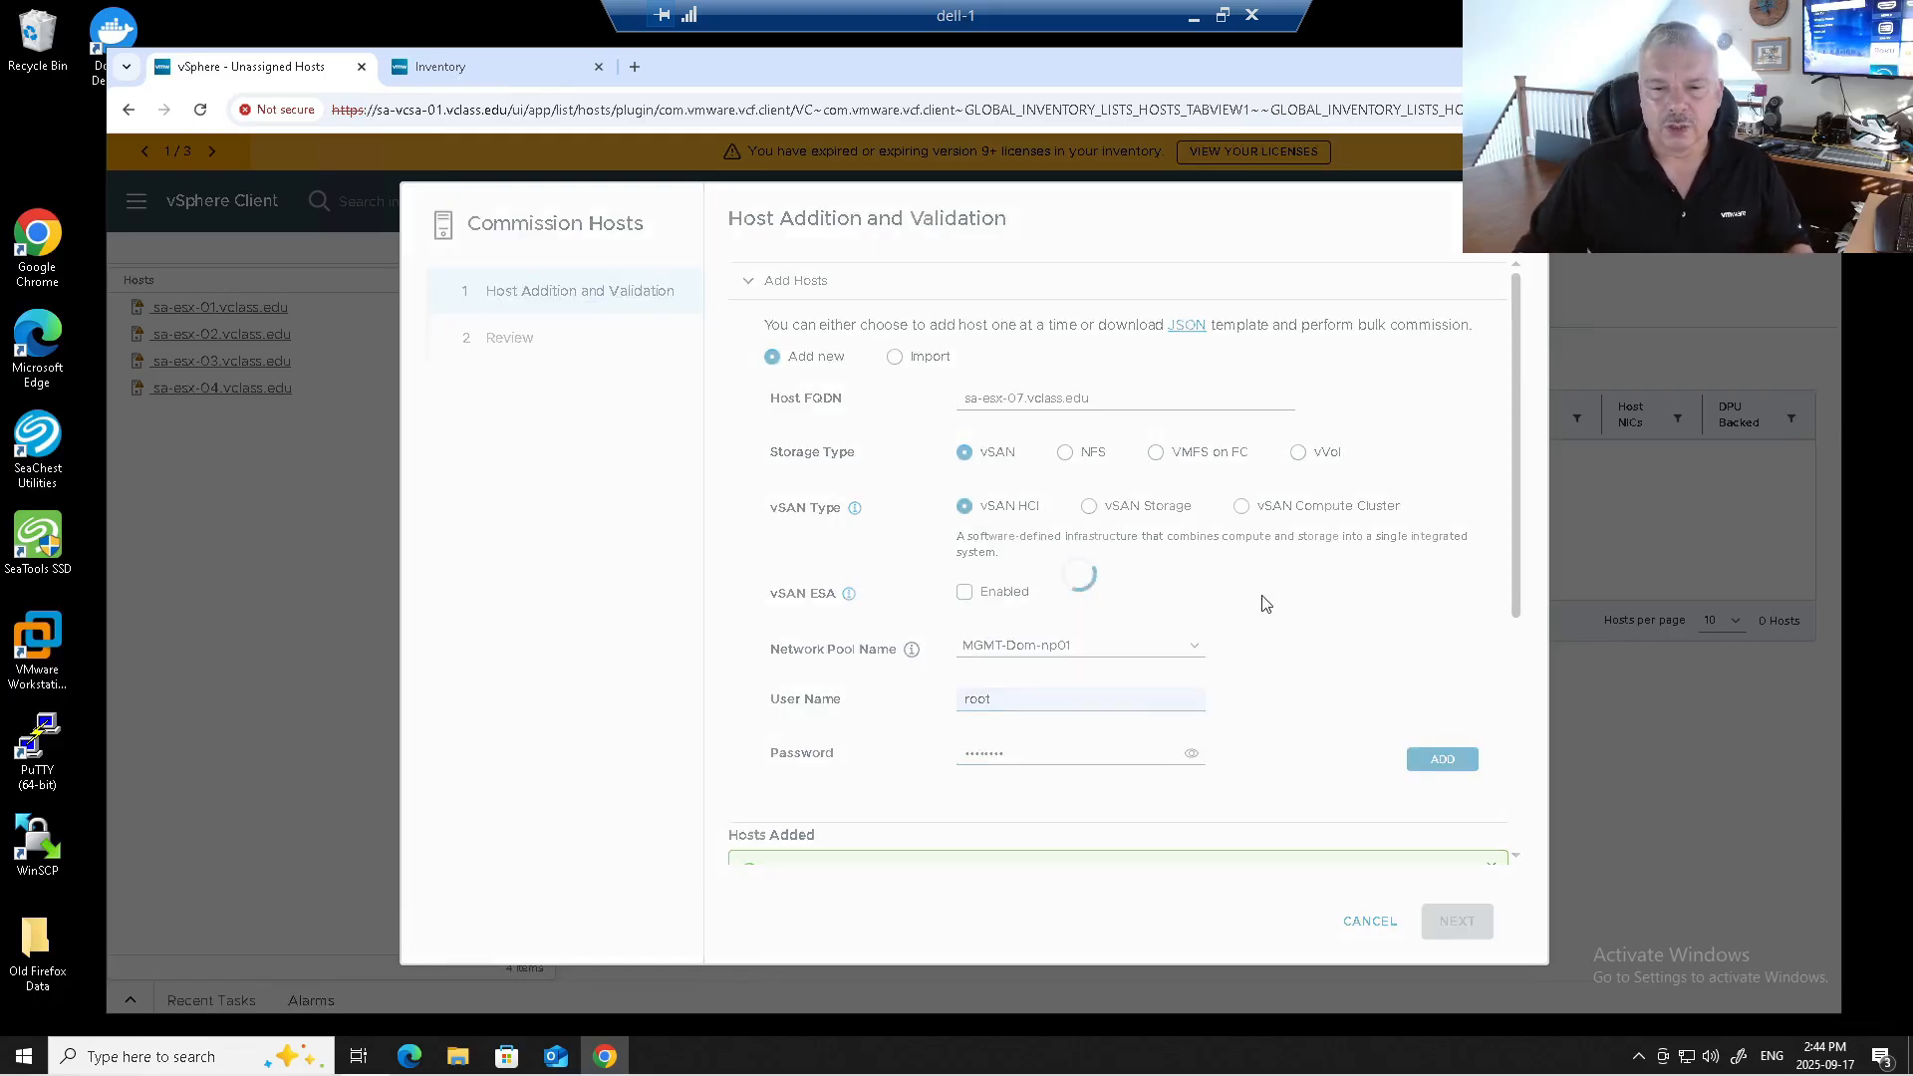
scroll(1262, 603, down, 1)
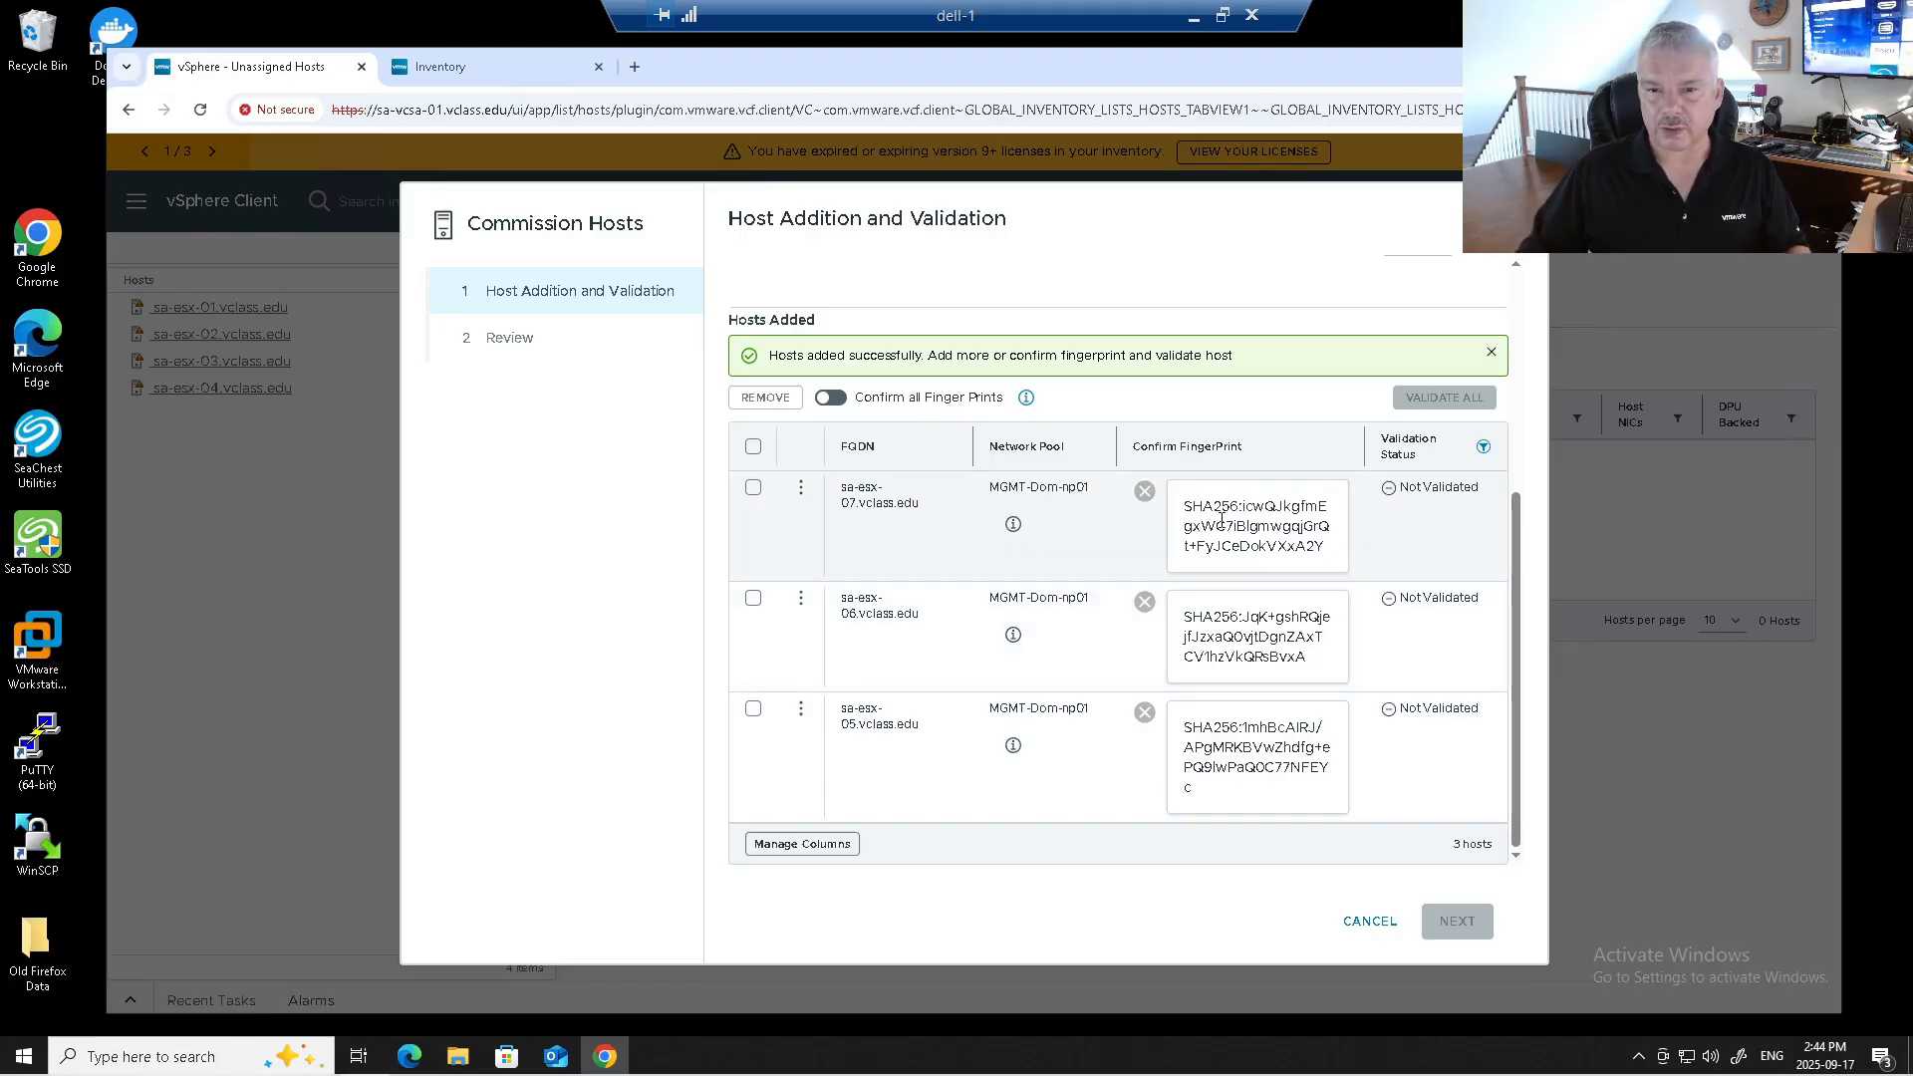
Confirm all fingerprints, validate sa-esx-05, 06 and 07, and advance to the Review step.
drag(1221, 511, 1334, 556)
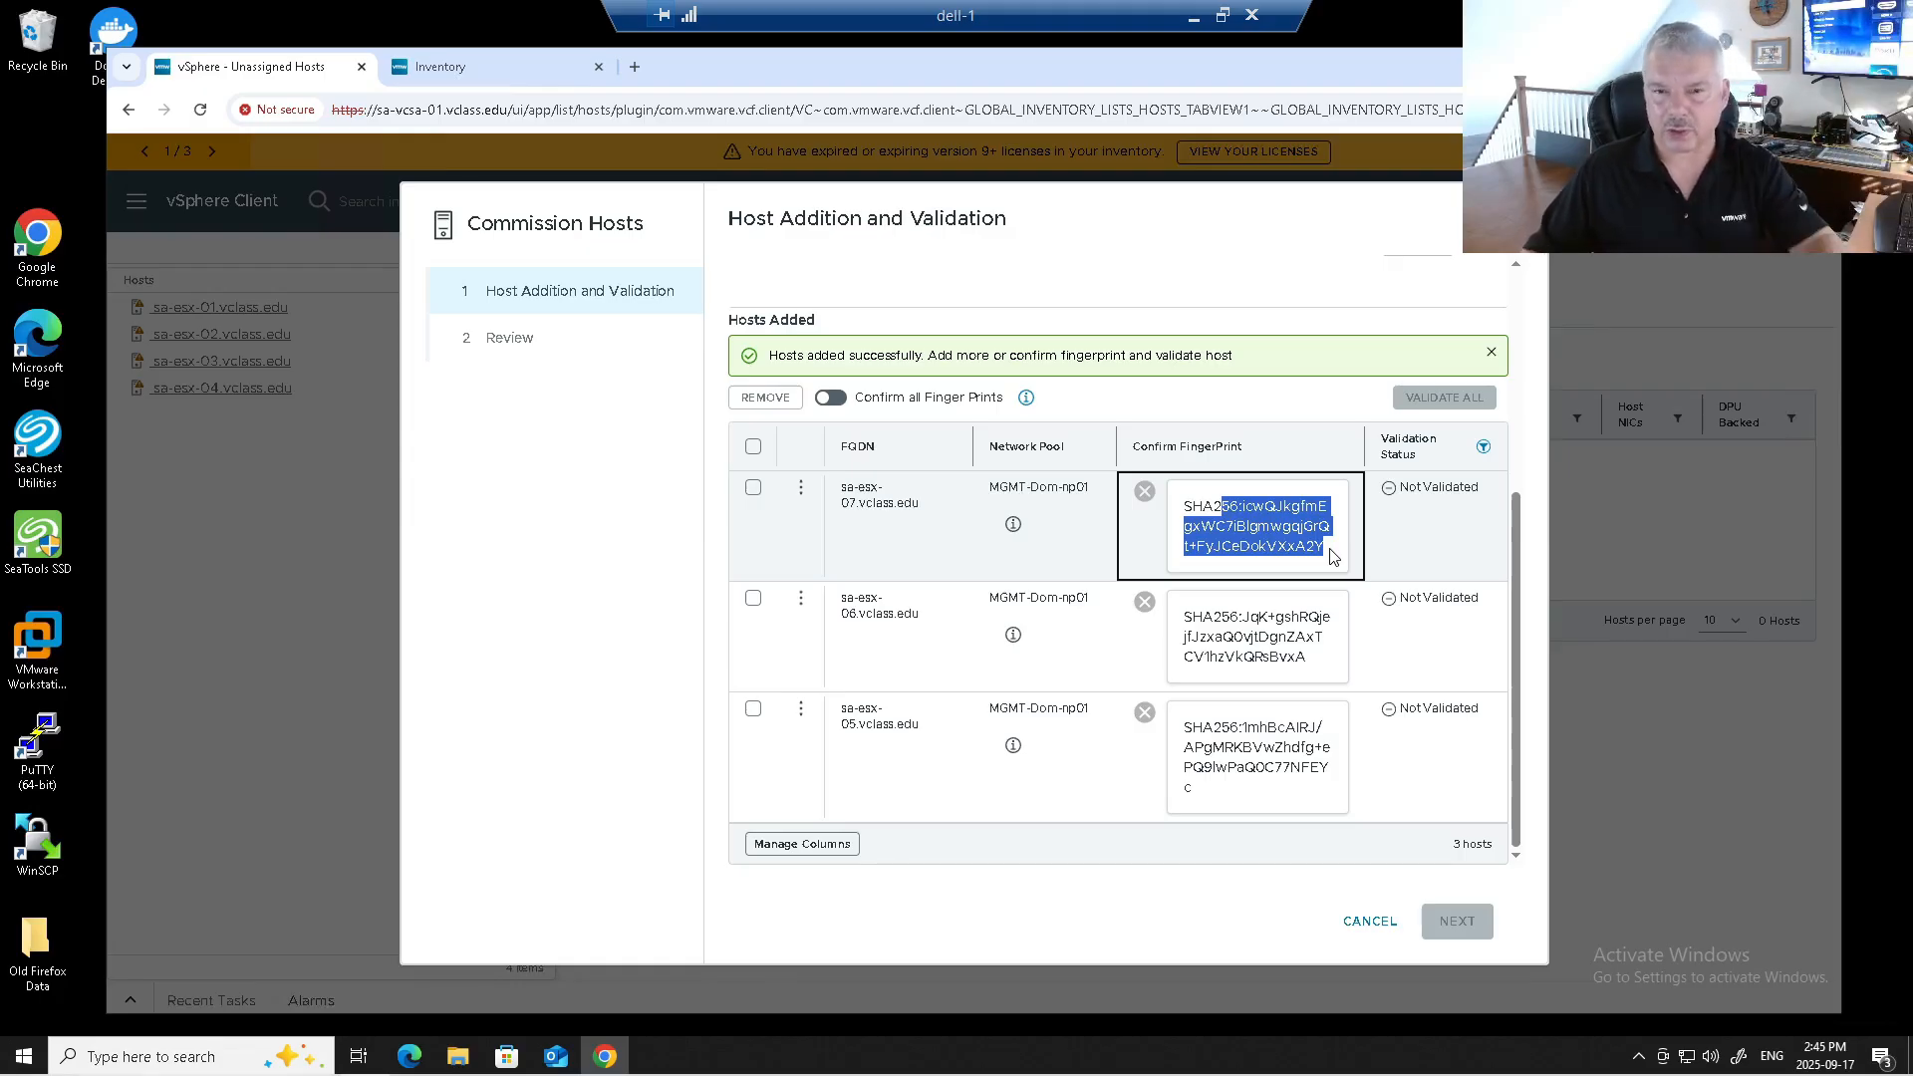
click(833, 401)
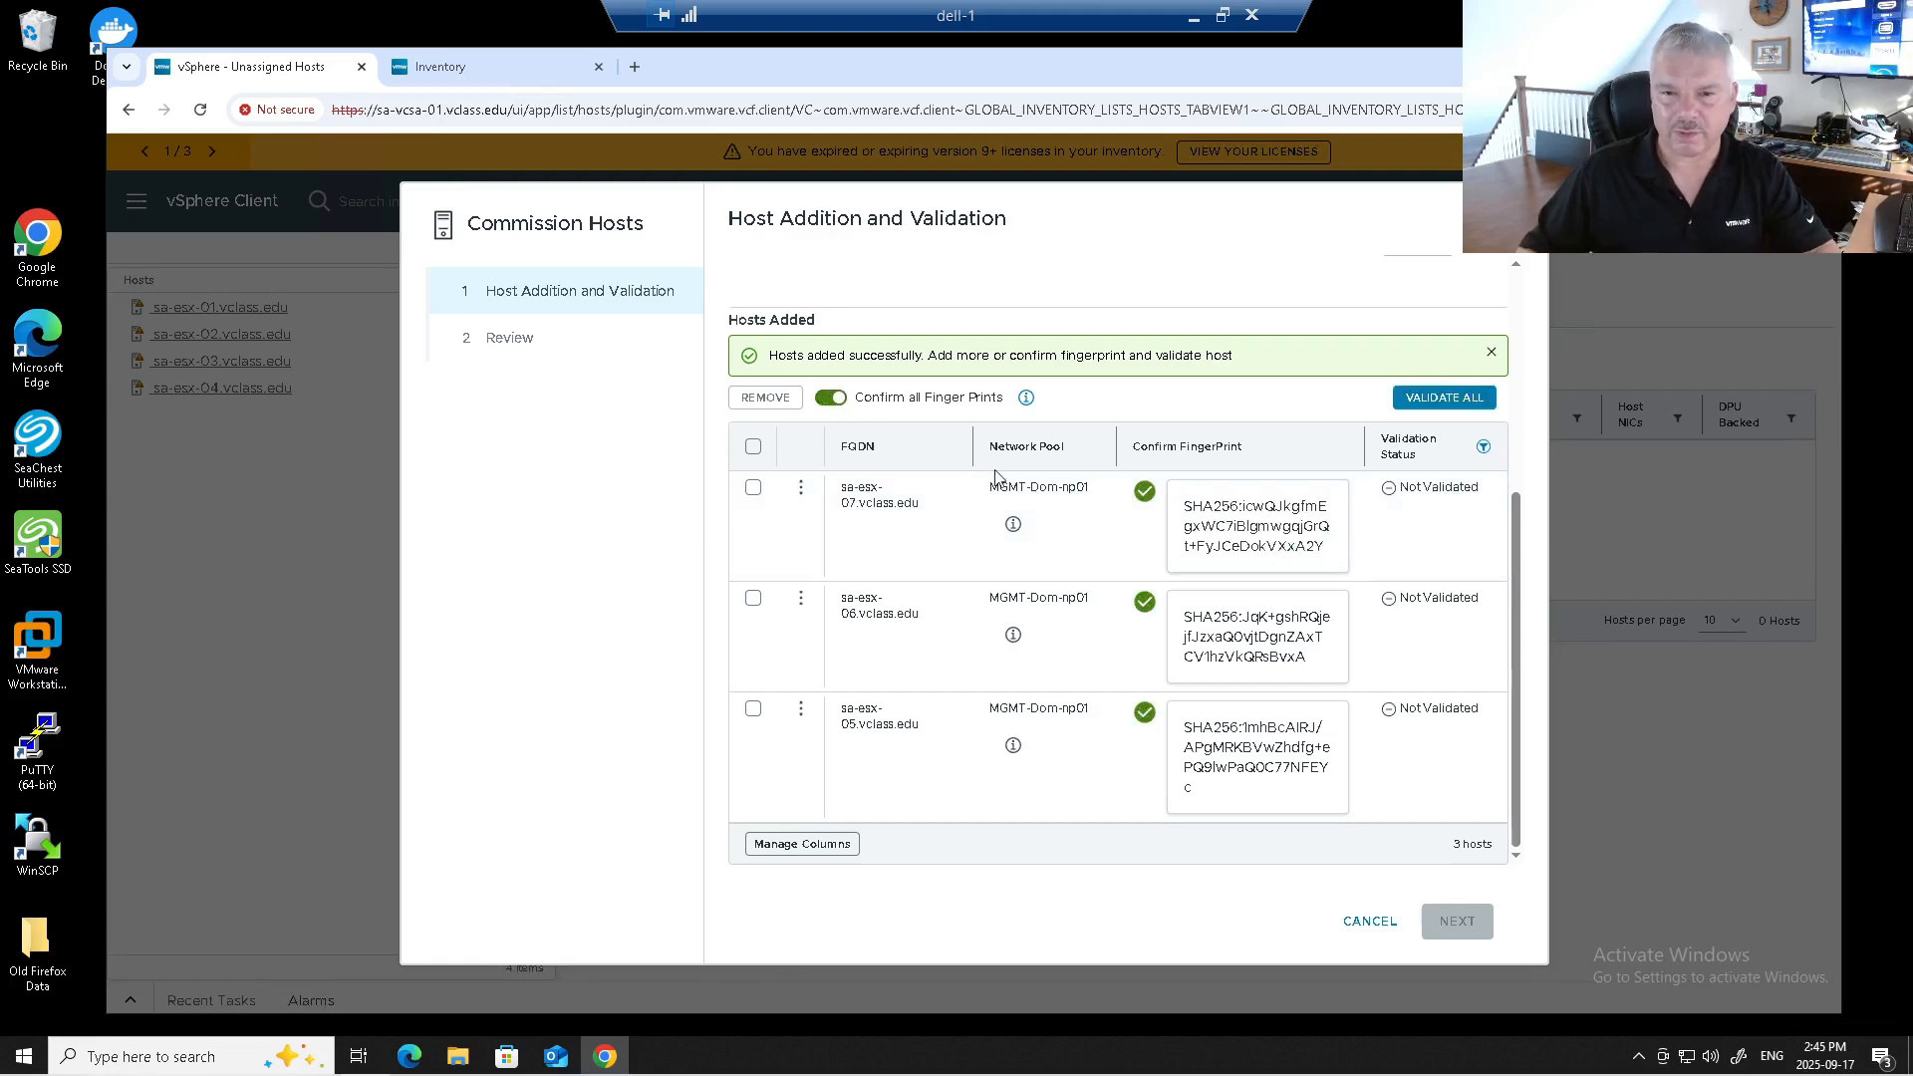
click(1463, 410)
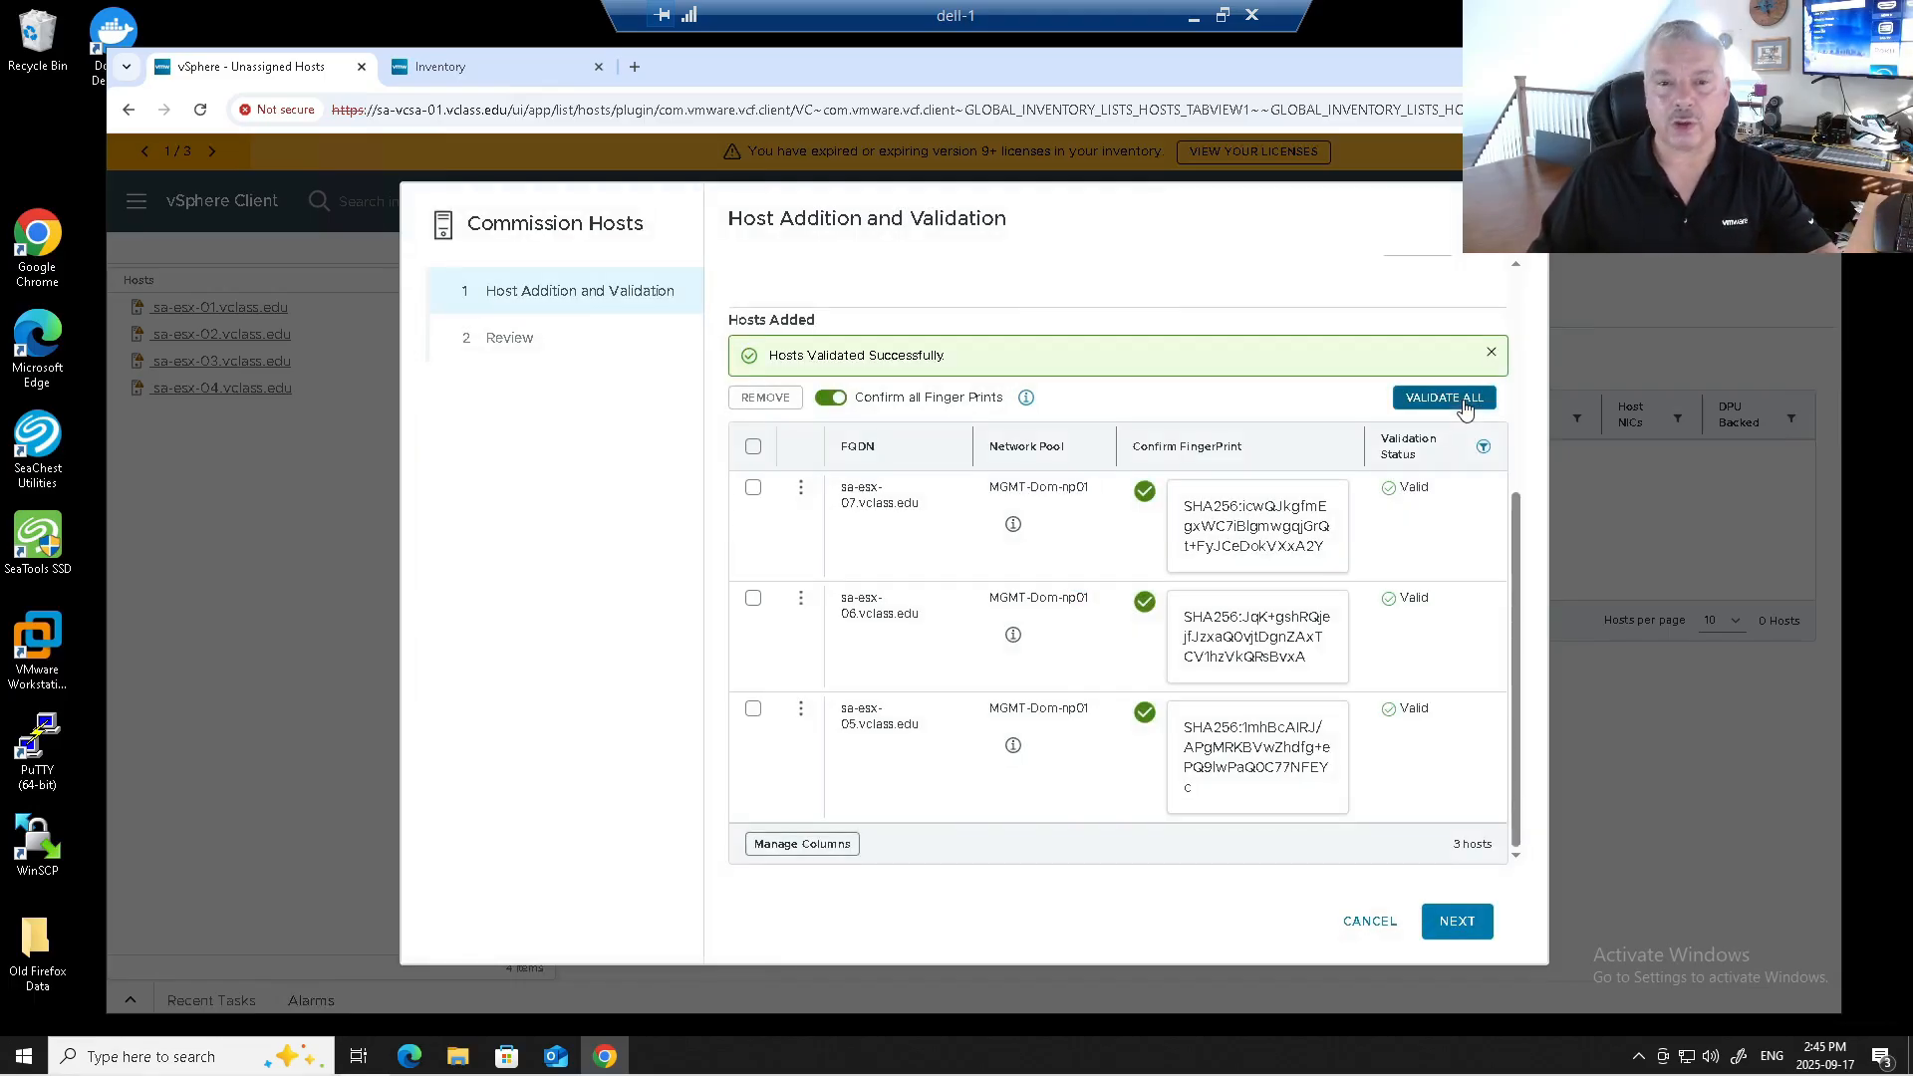
click(1455, 918)
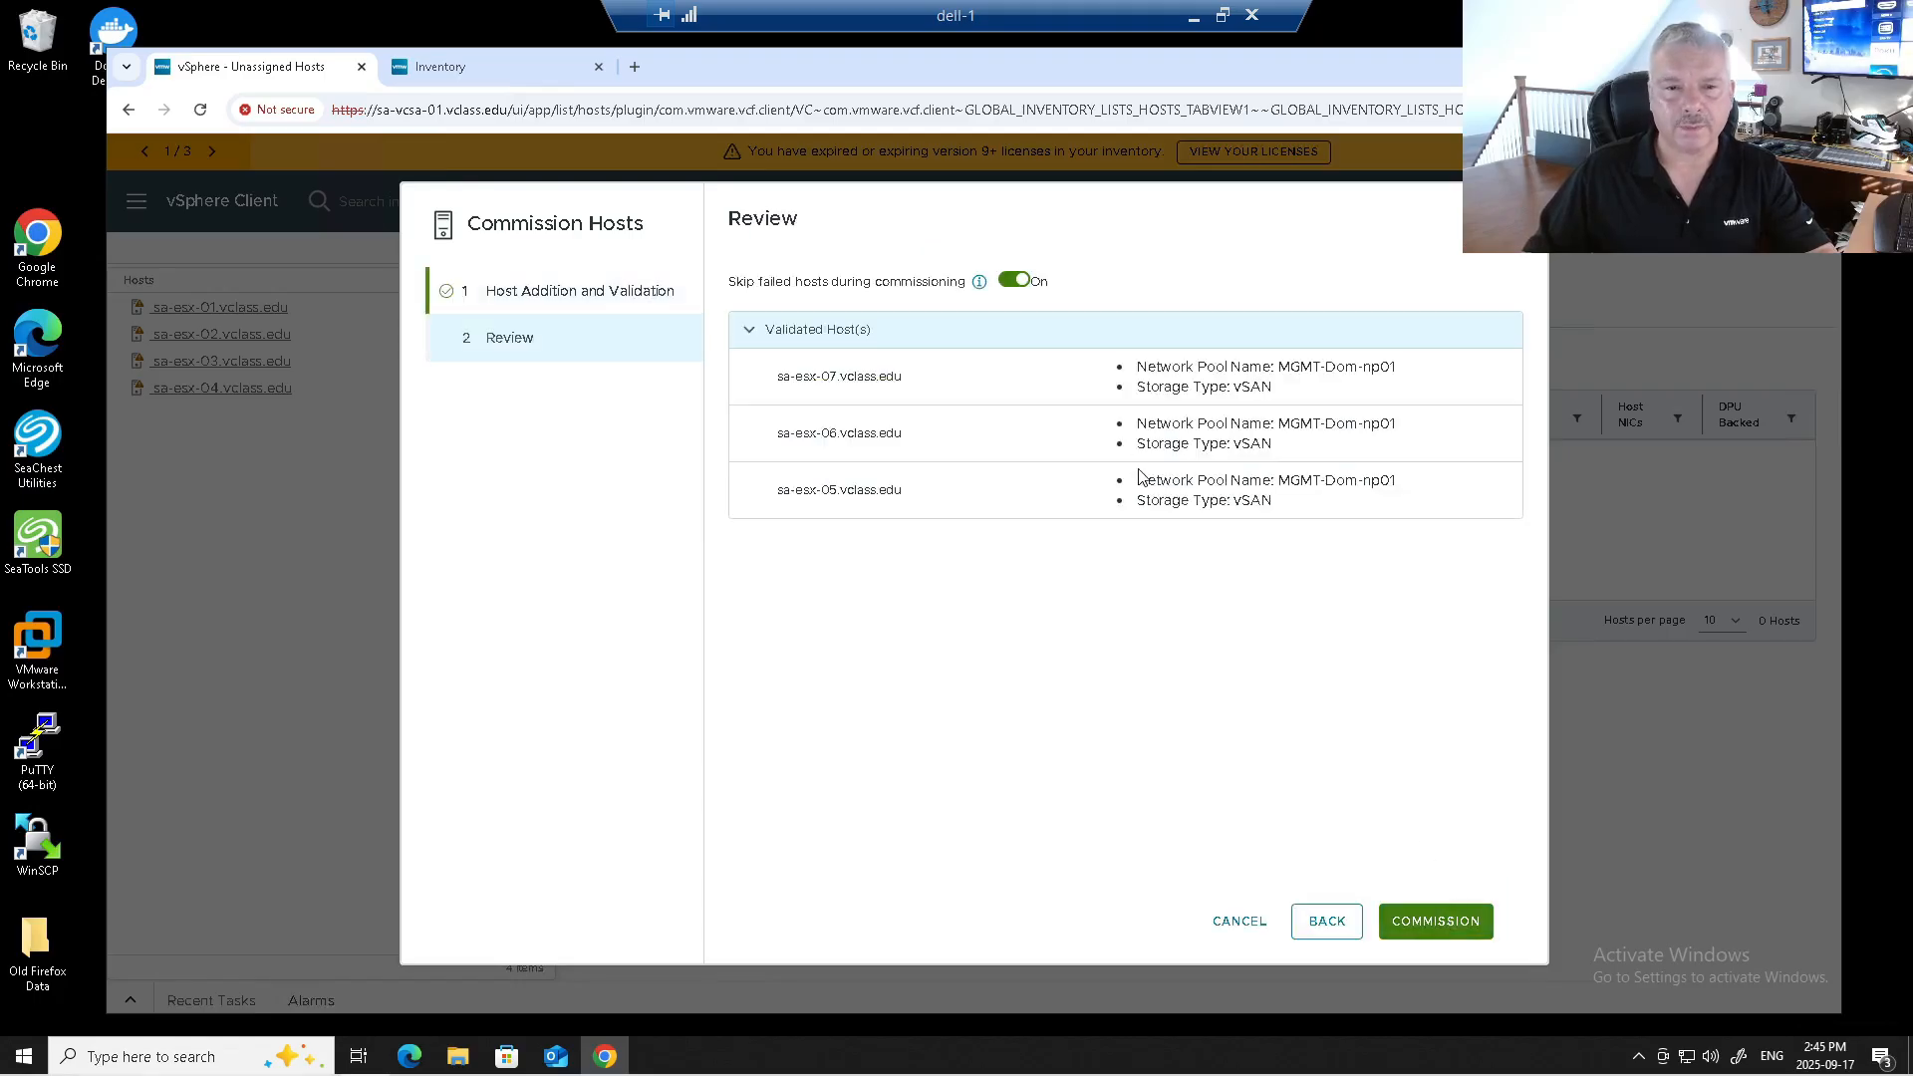
Commission hosts sa-esx-05, 06 and 07 and follow the task in Recent Tasks until Completed.
click(1427, 919)
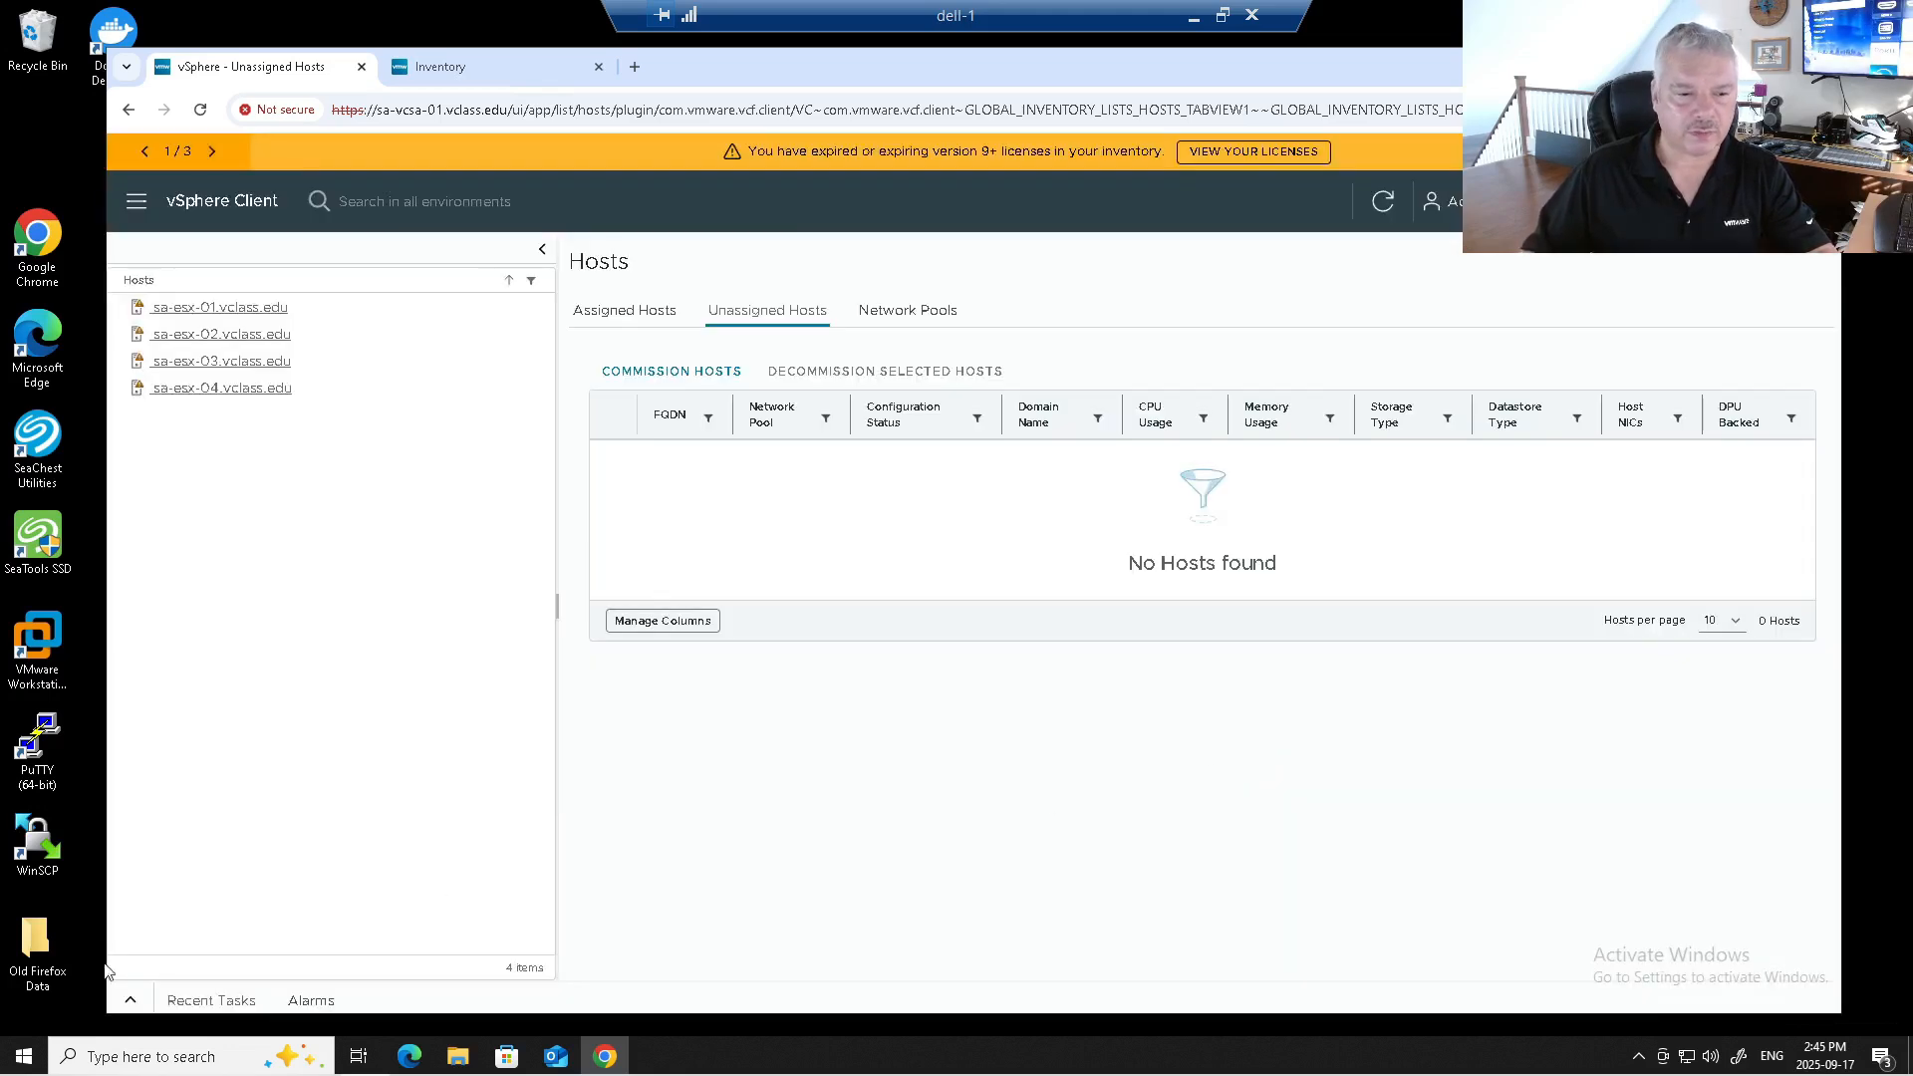
click(130, 1001)
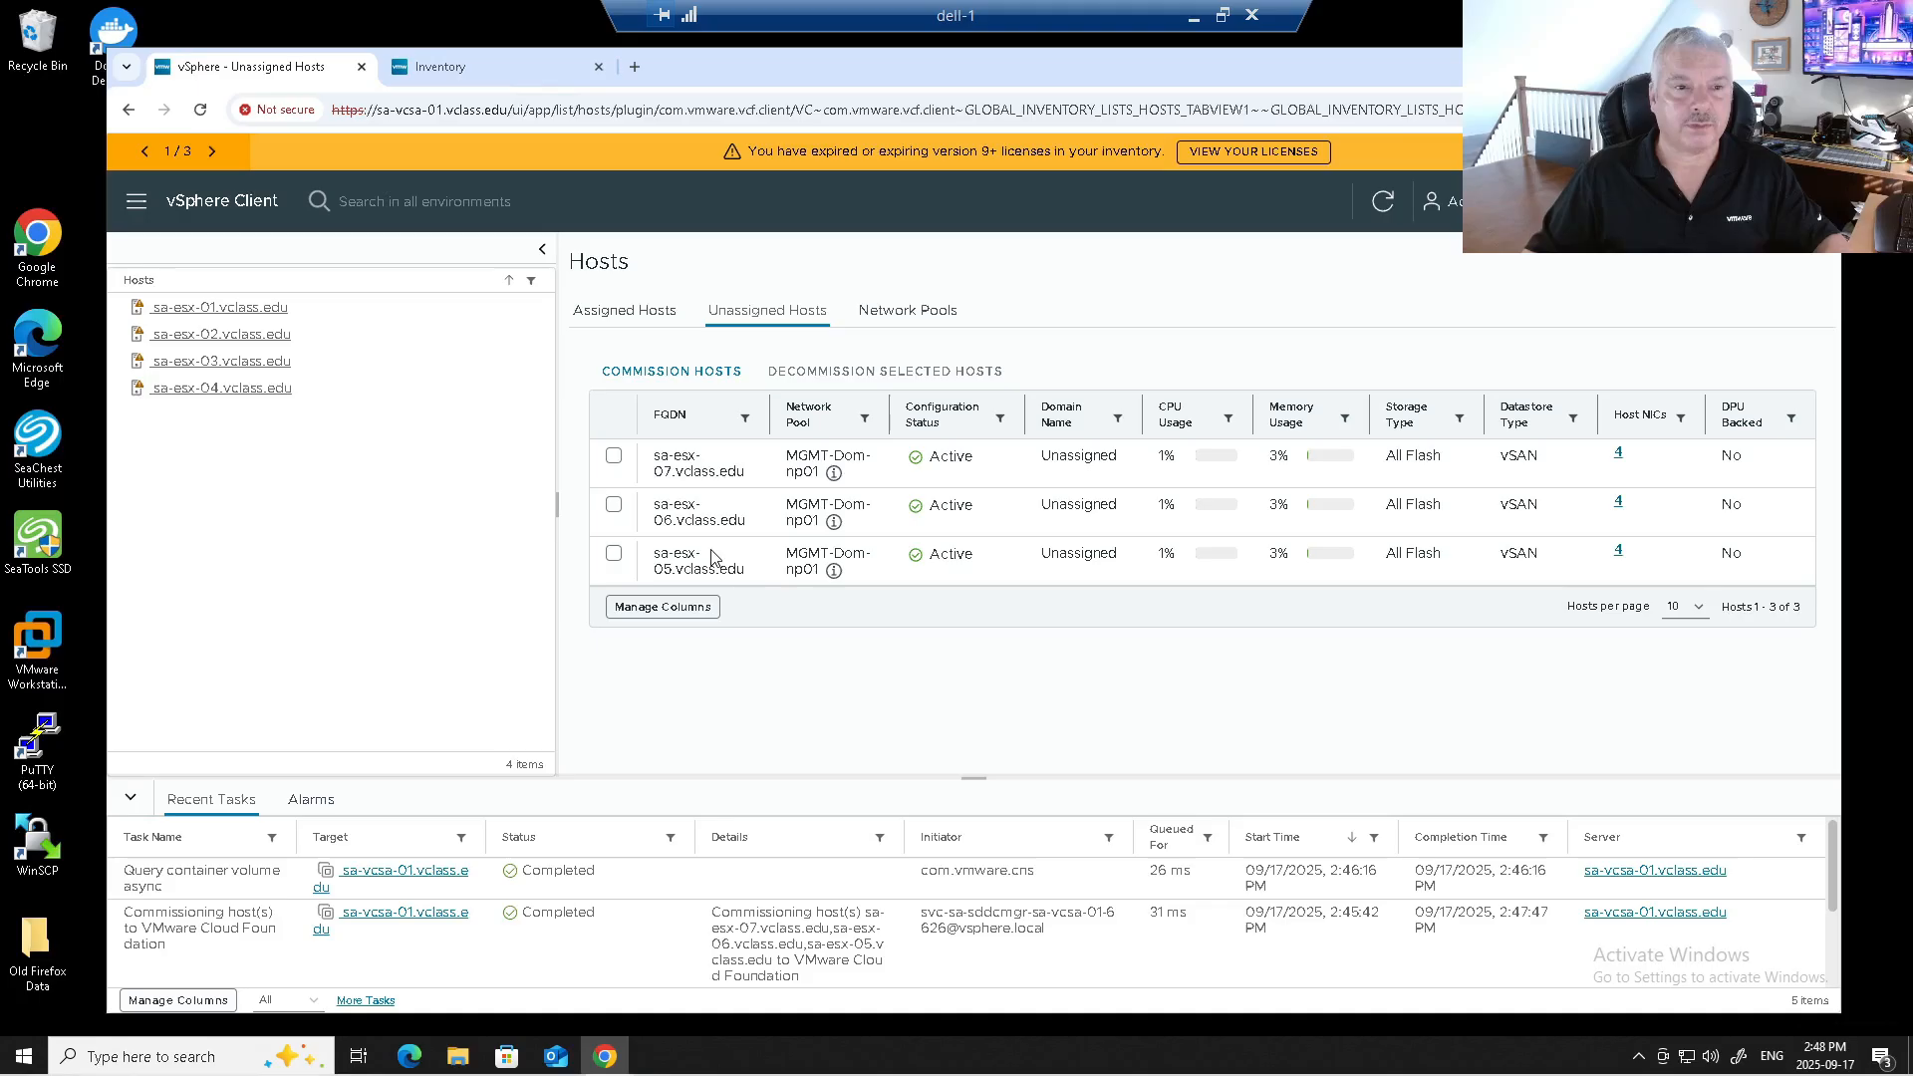
Check Network Pools and Unassigned Hosts, then return to the VCF Operations MGMT-Dom inventory summary.
click(907, 319)
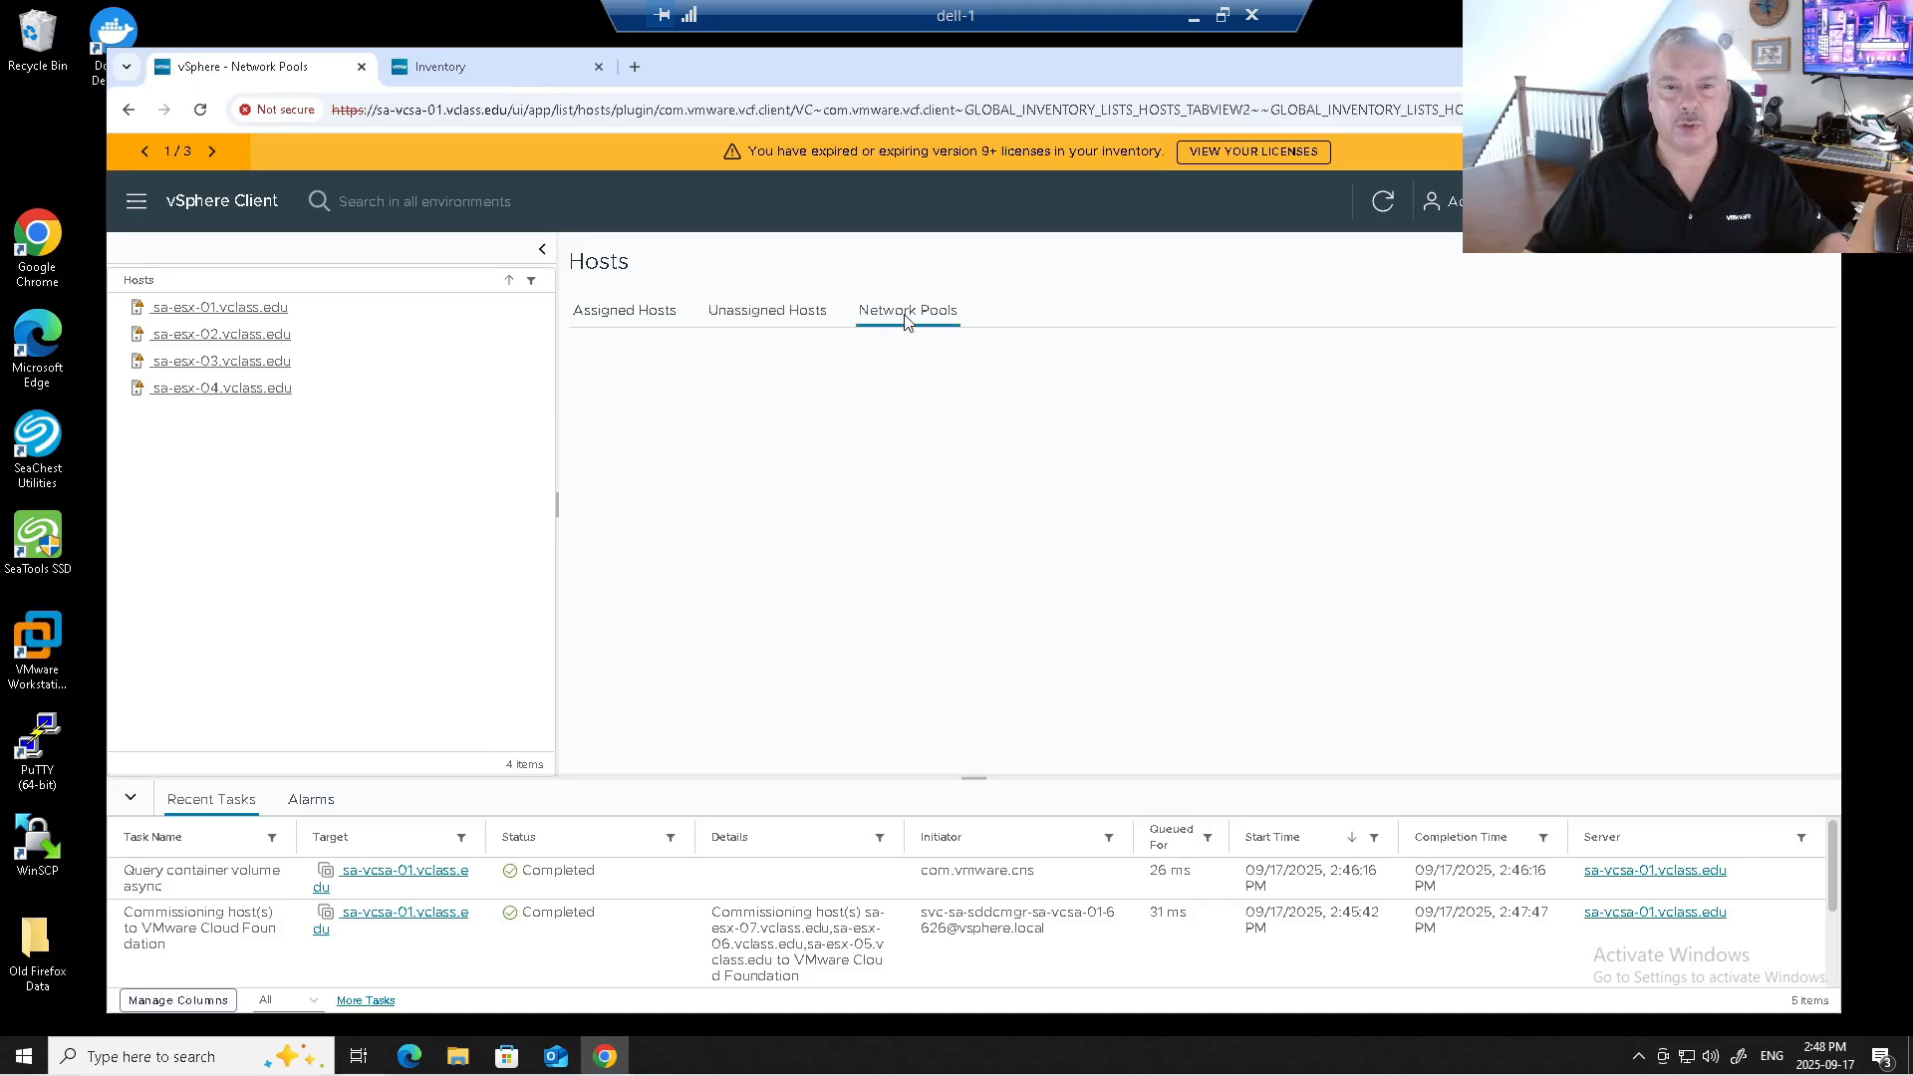
click(763, 317)
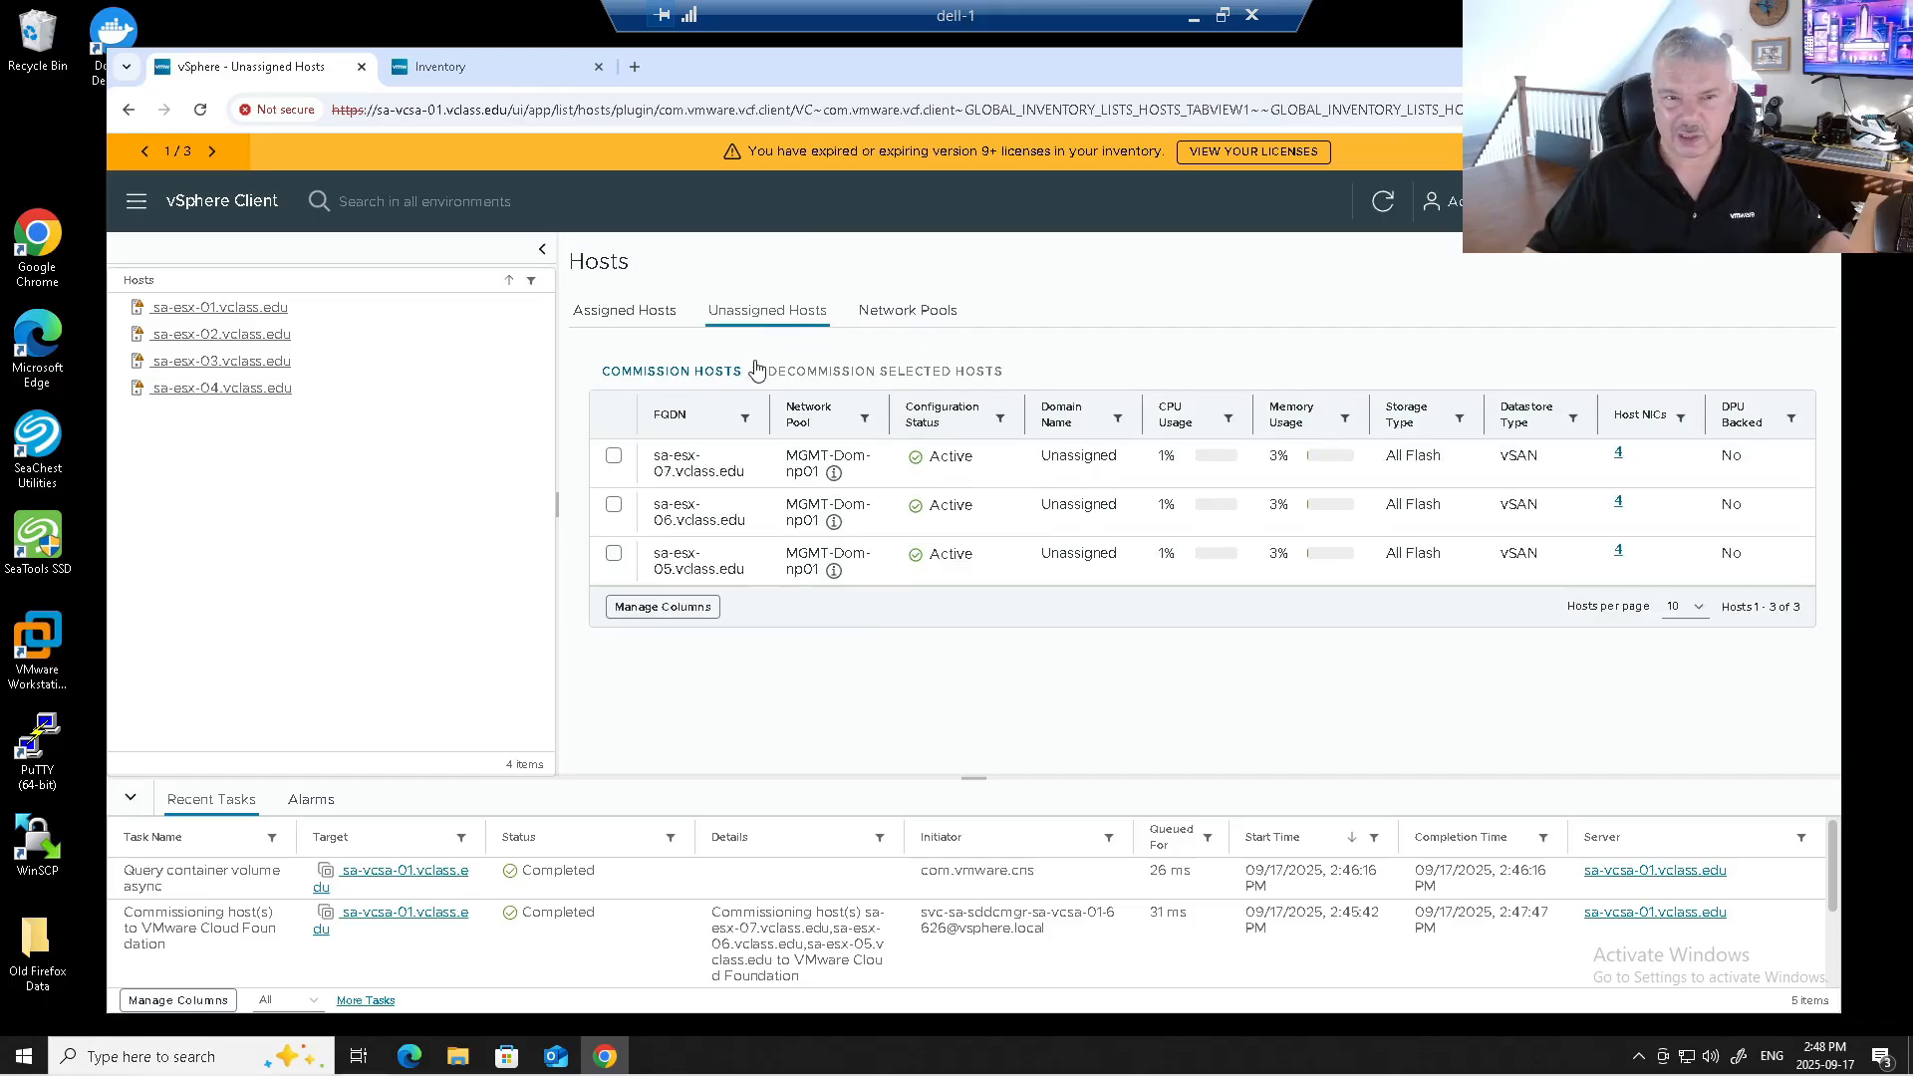
click(476, 69)
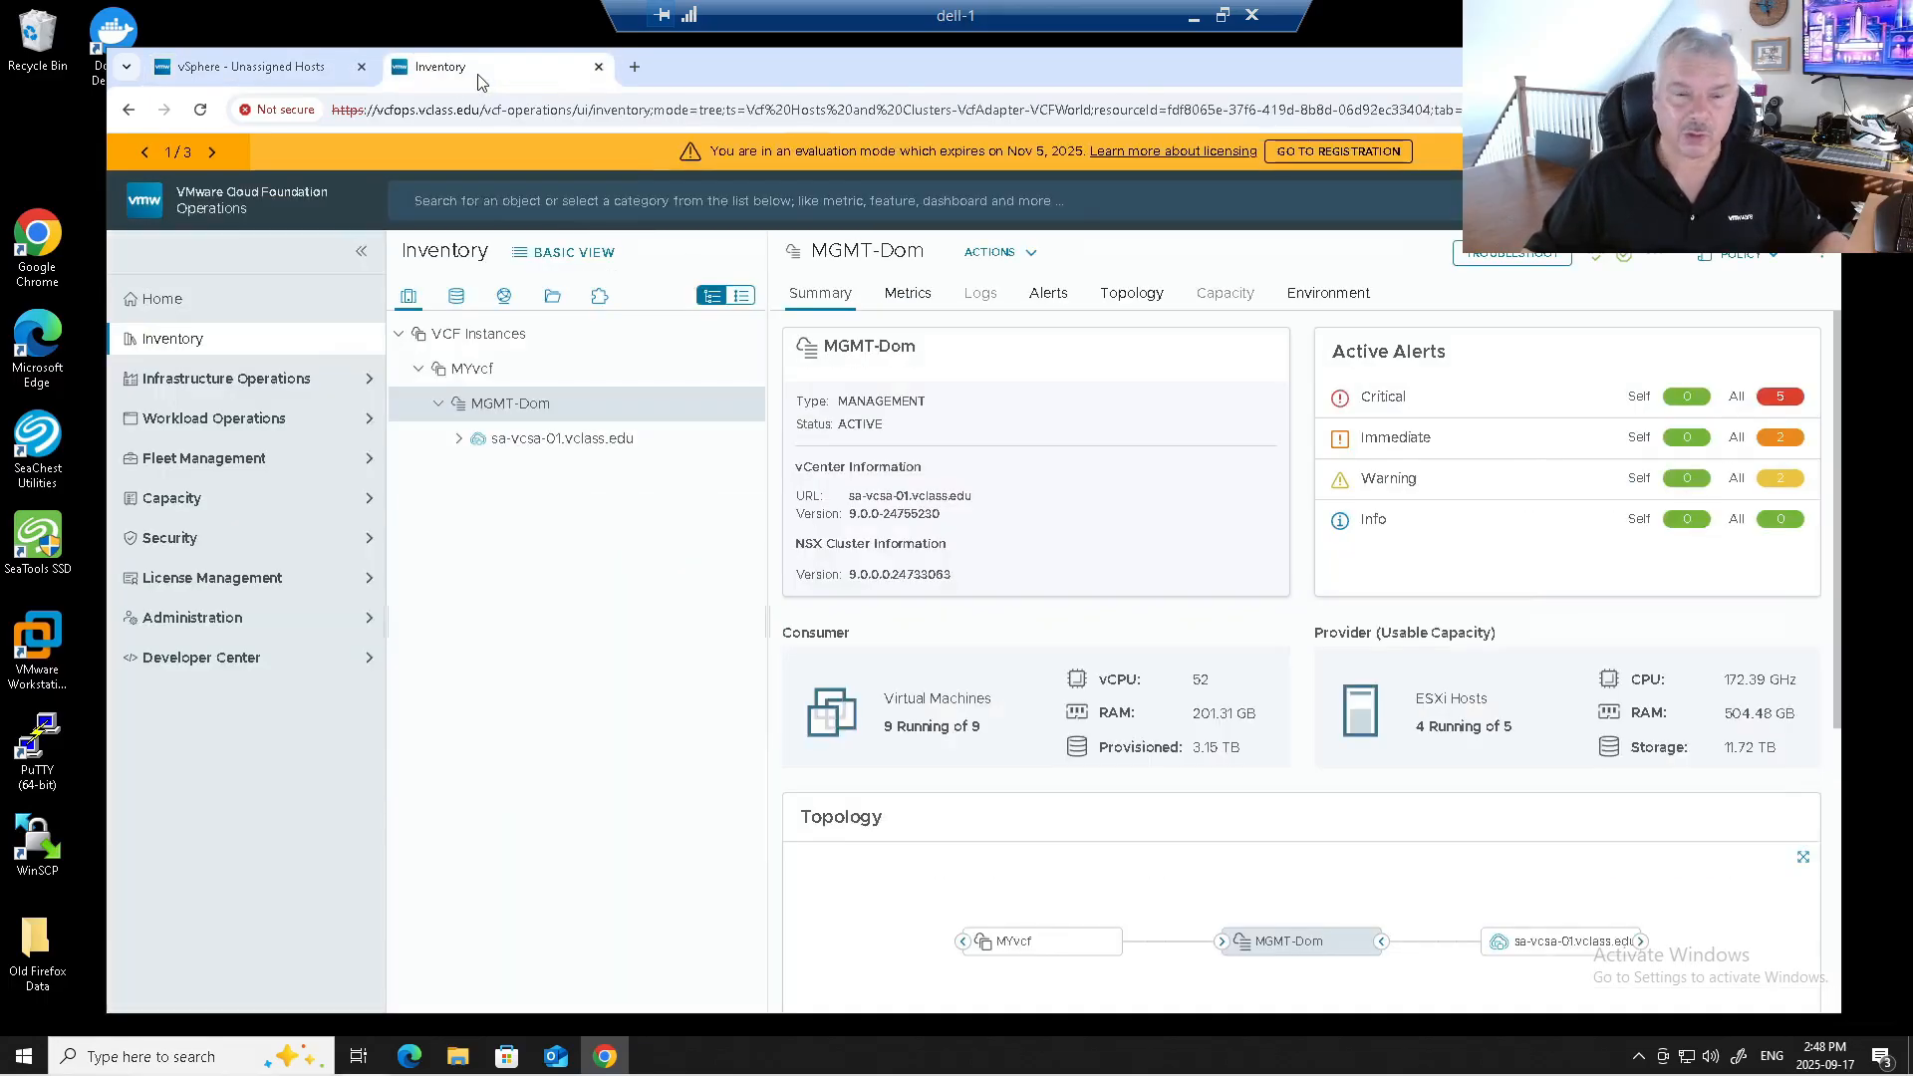
Open the MYvcf instance summary in Inventory and bring up the Add Workload Domain options.
click(250, 350)
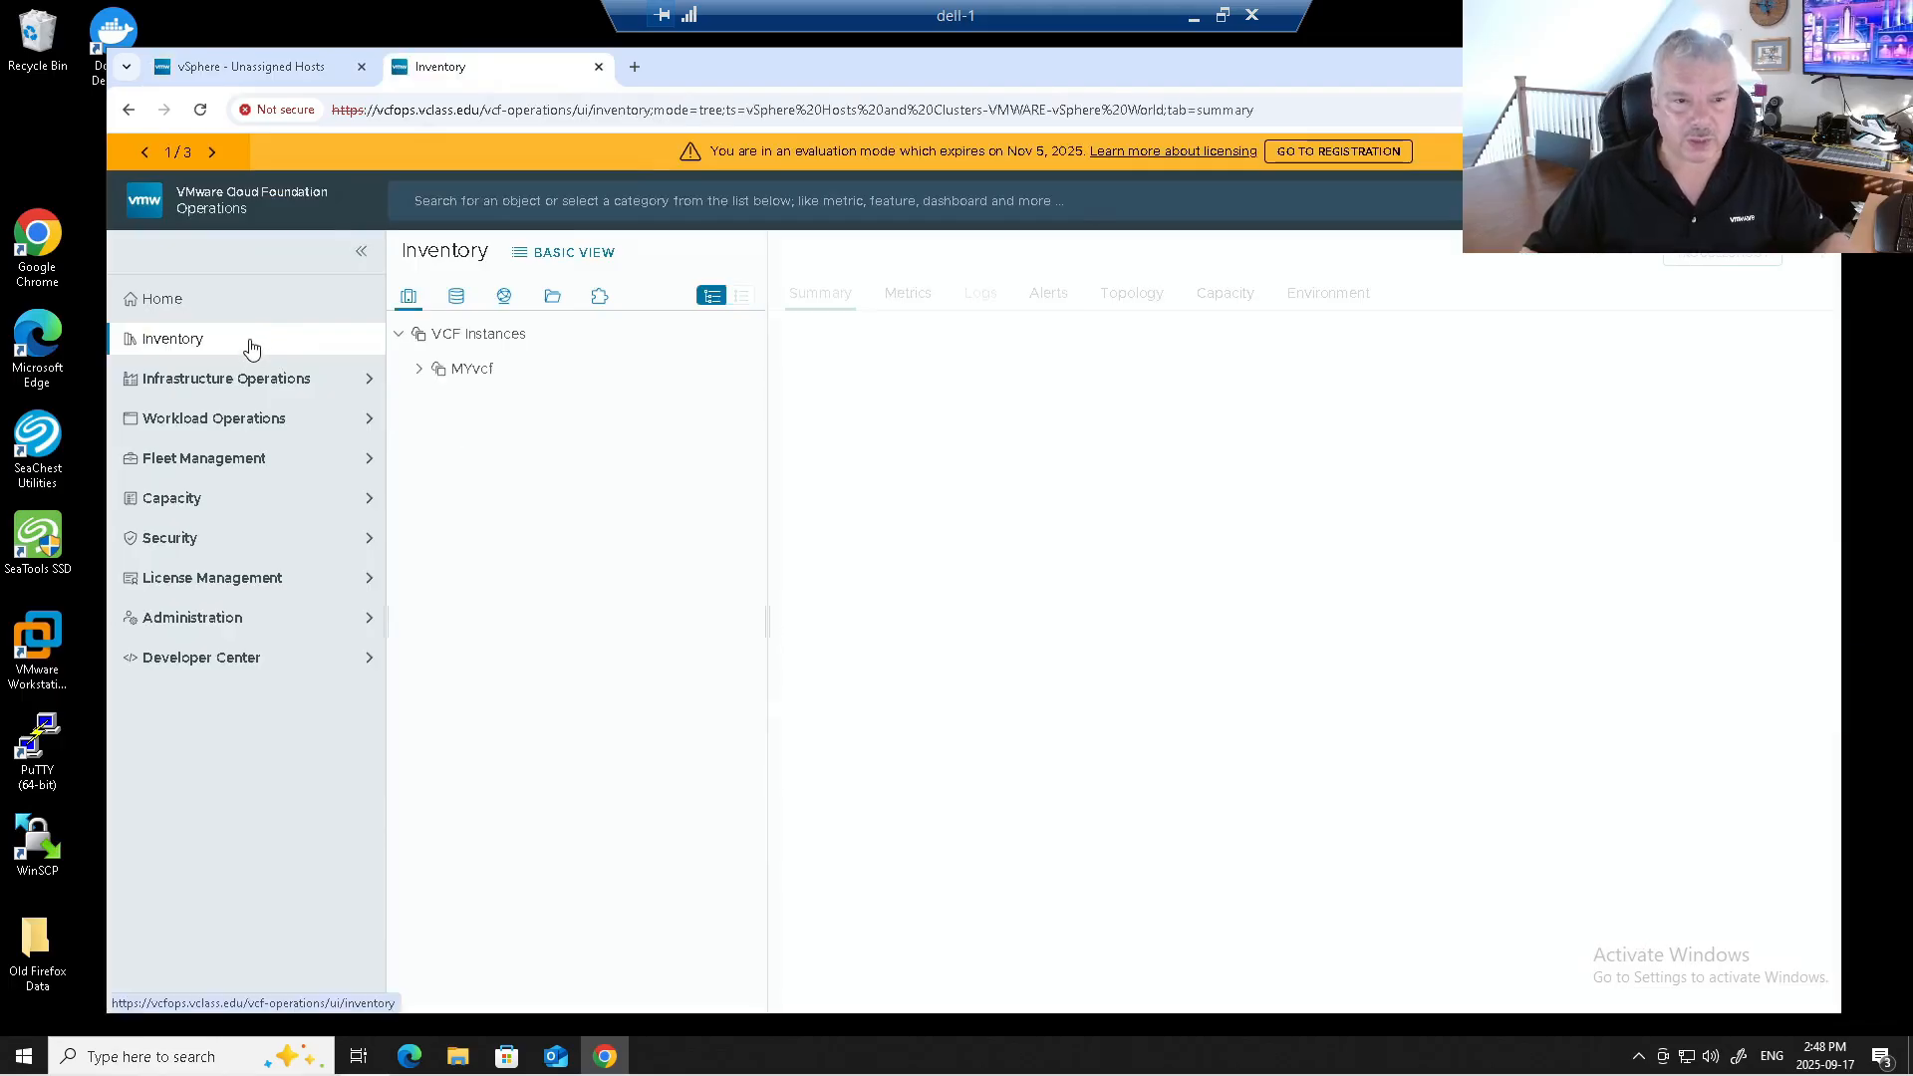
click(543, 257)
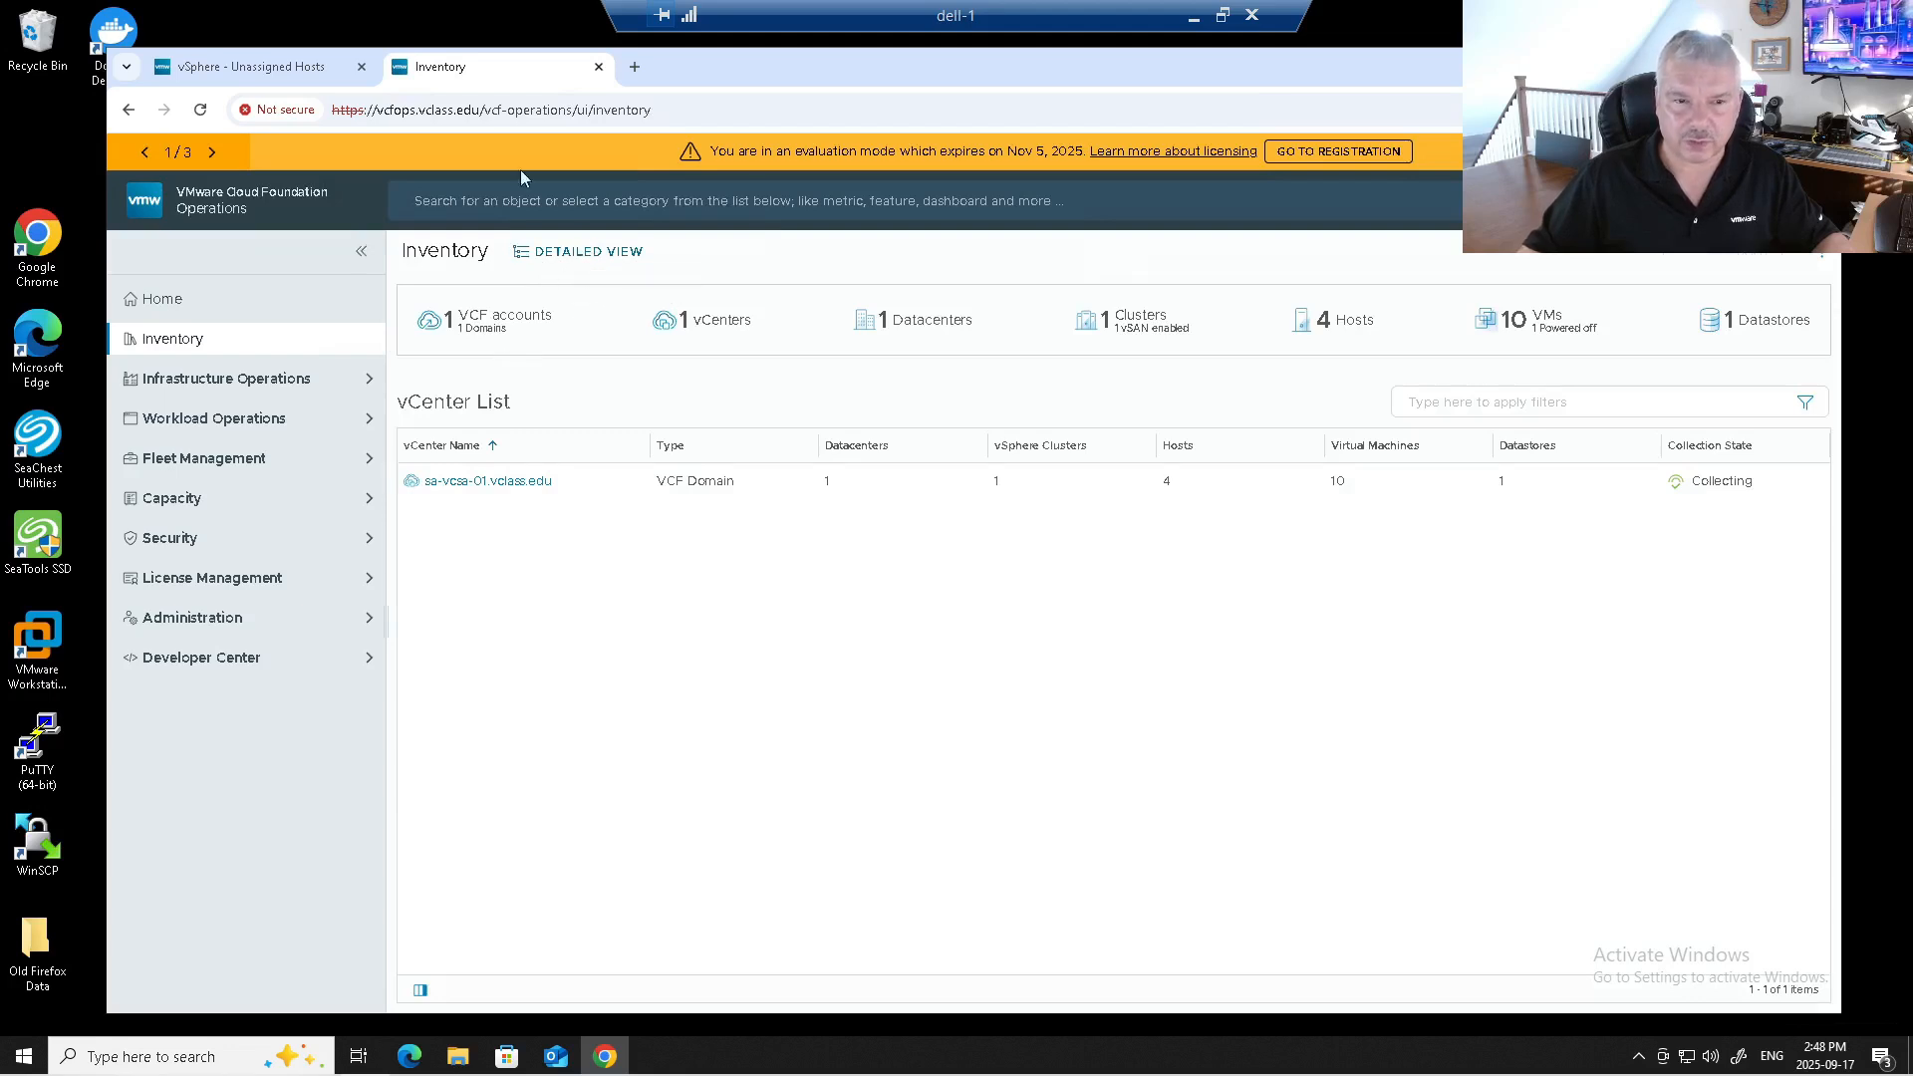
click(576, 255)
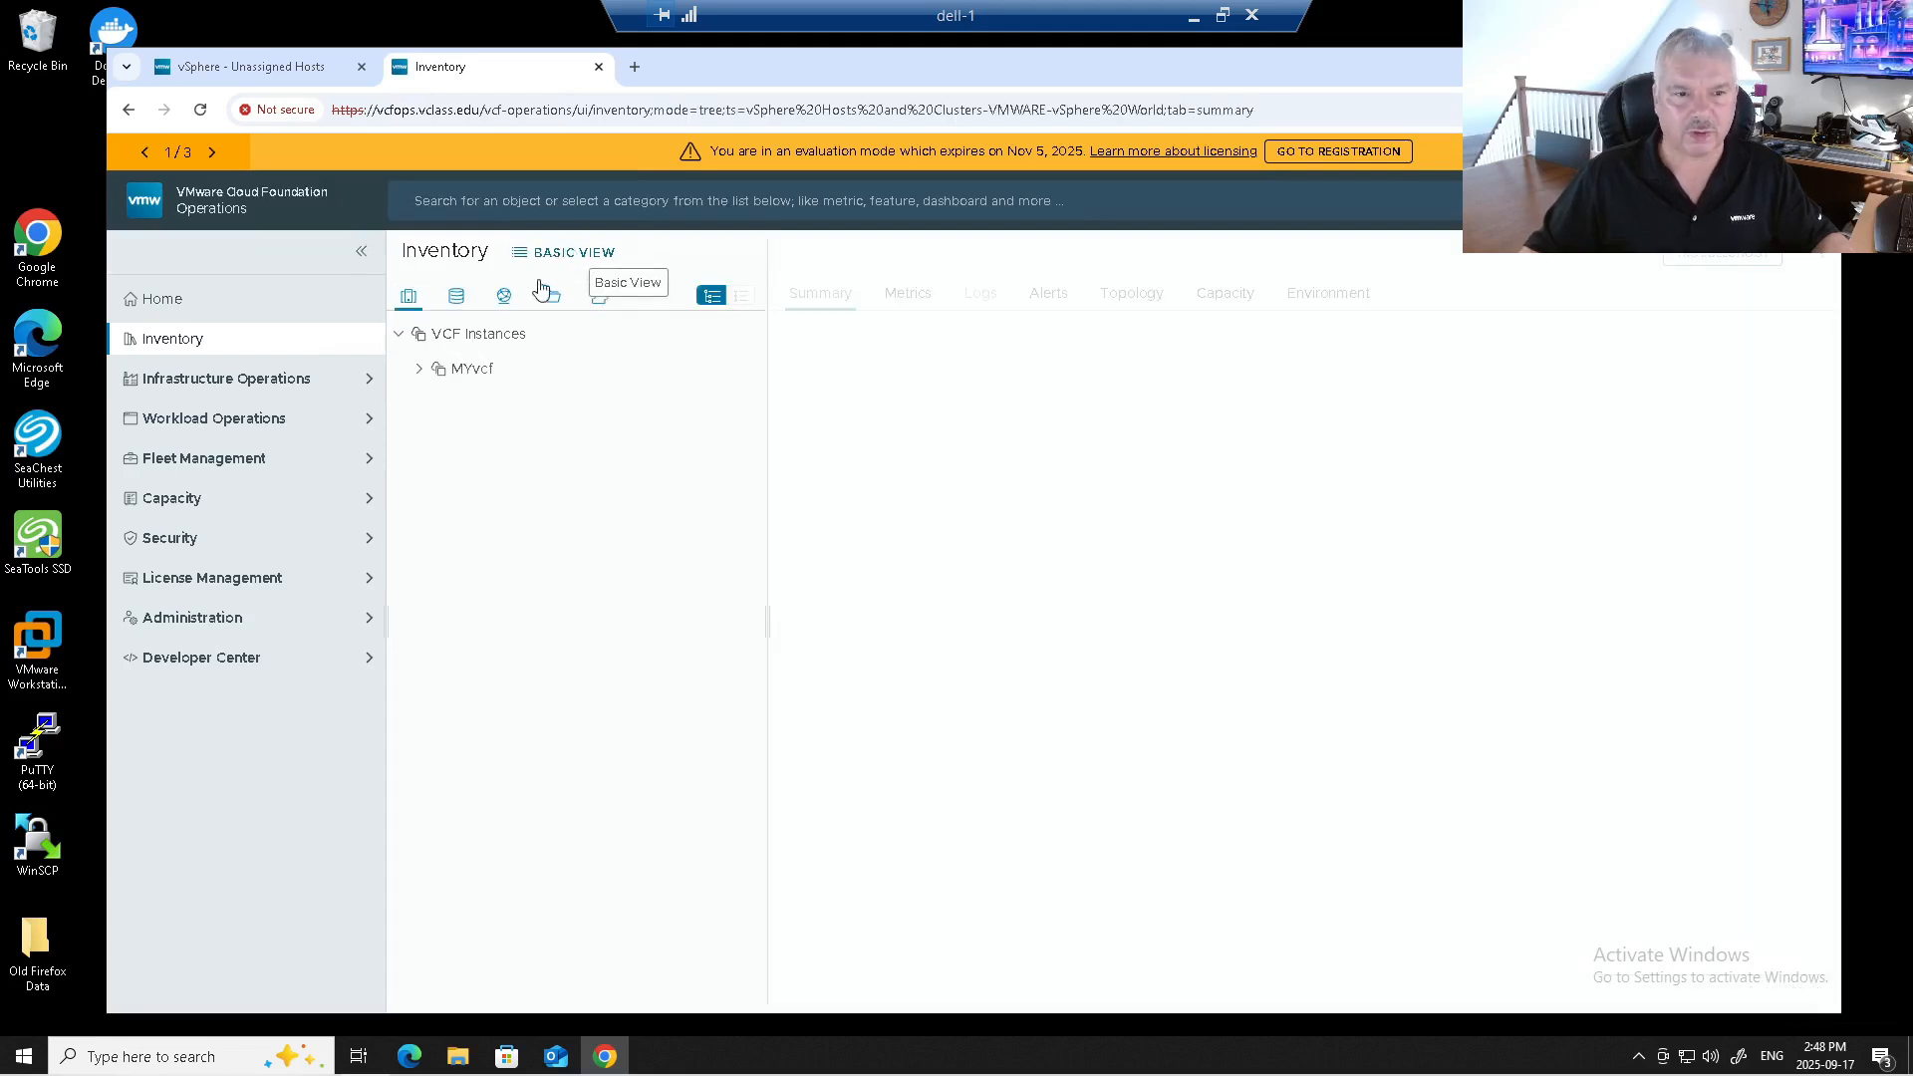
click(460, 371)
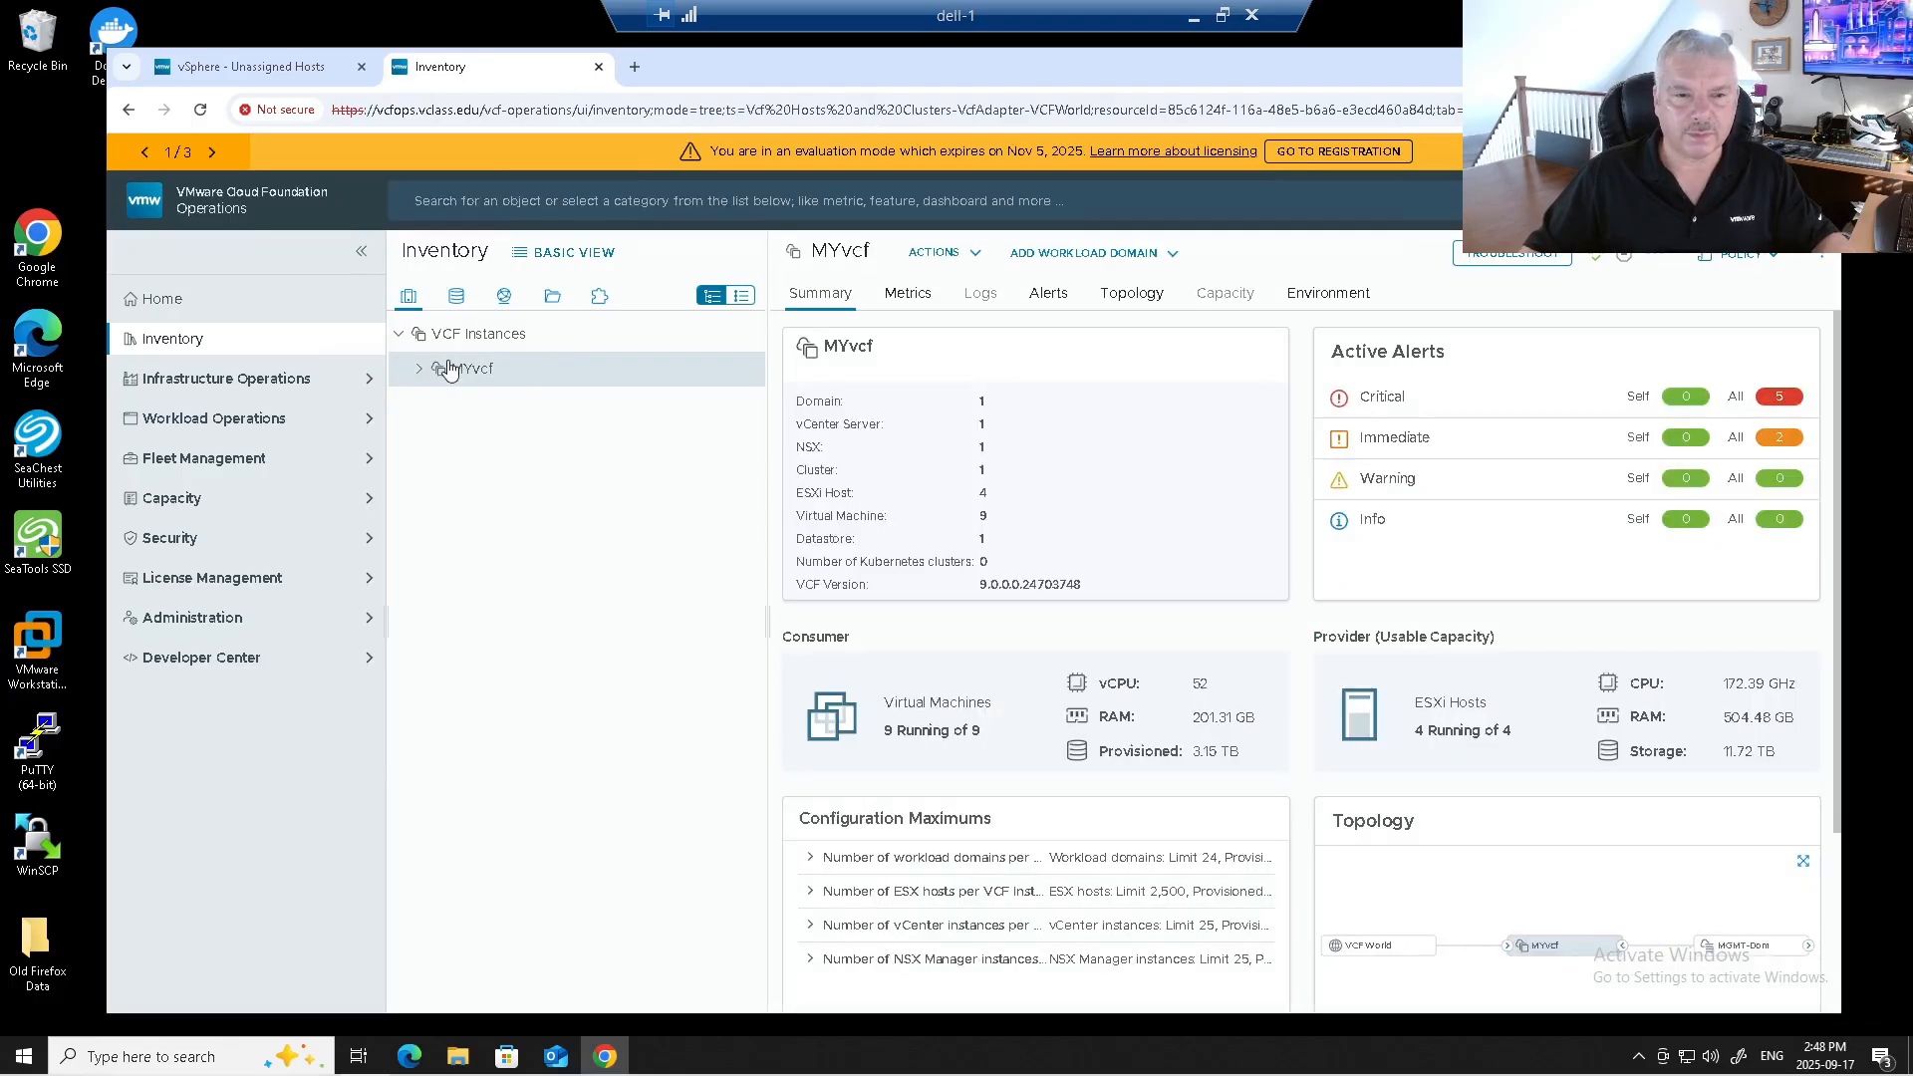
click(1058, 259)
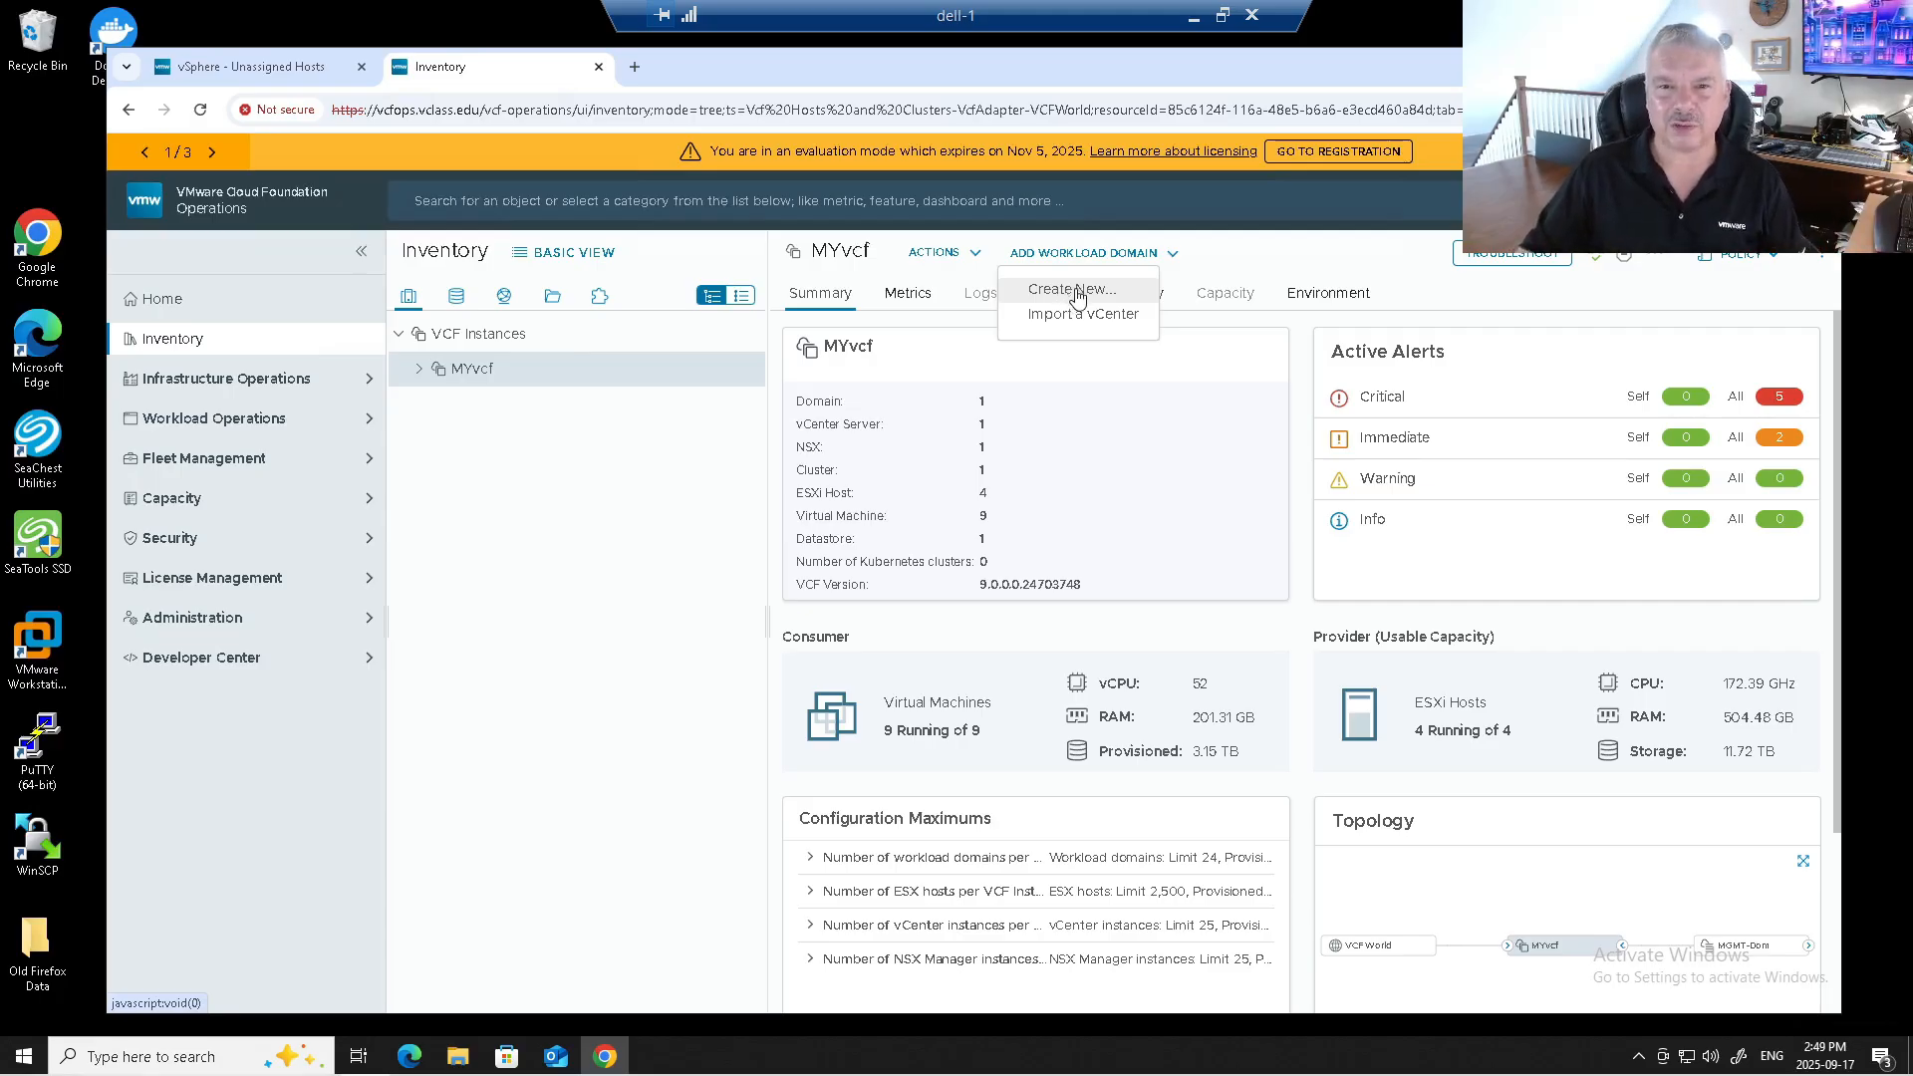
Create a new workload domain, accept all prerequisites with Select All, and proceed into the wizard.
click(1074, 291)
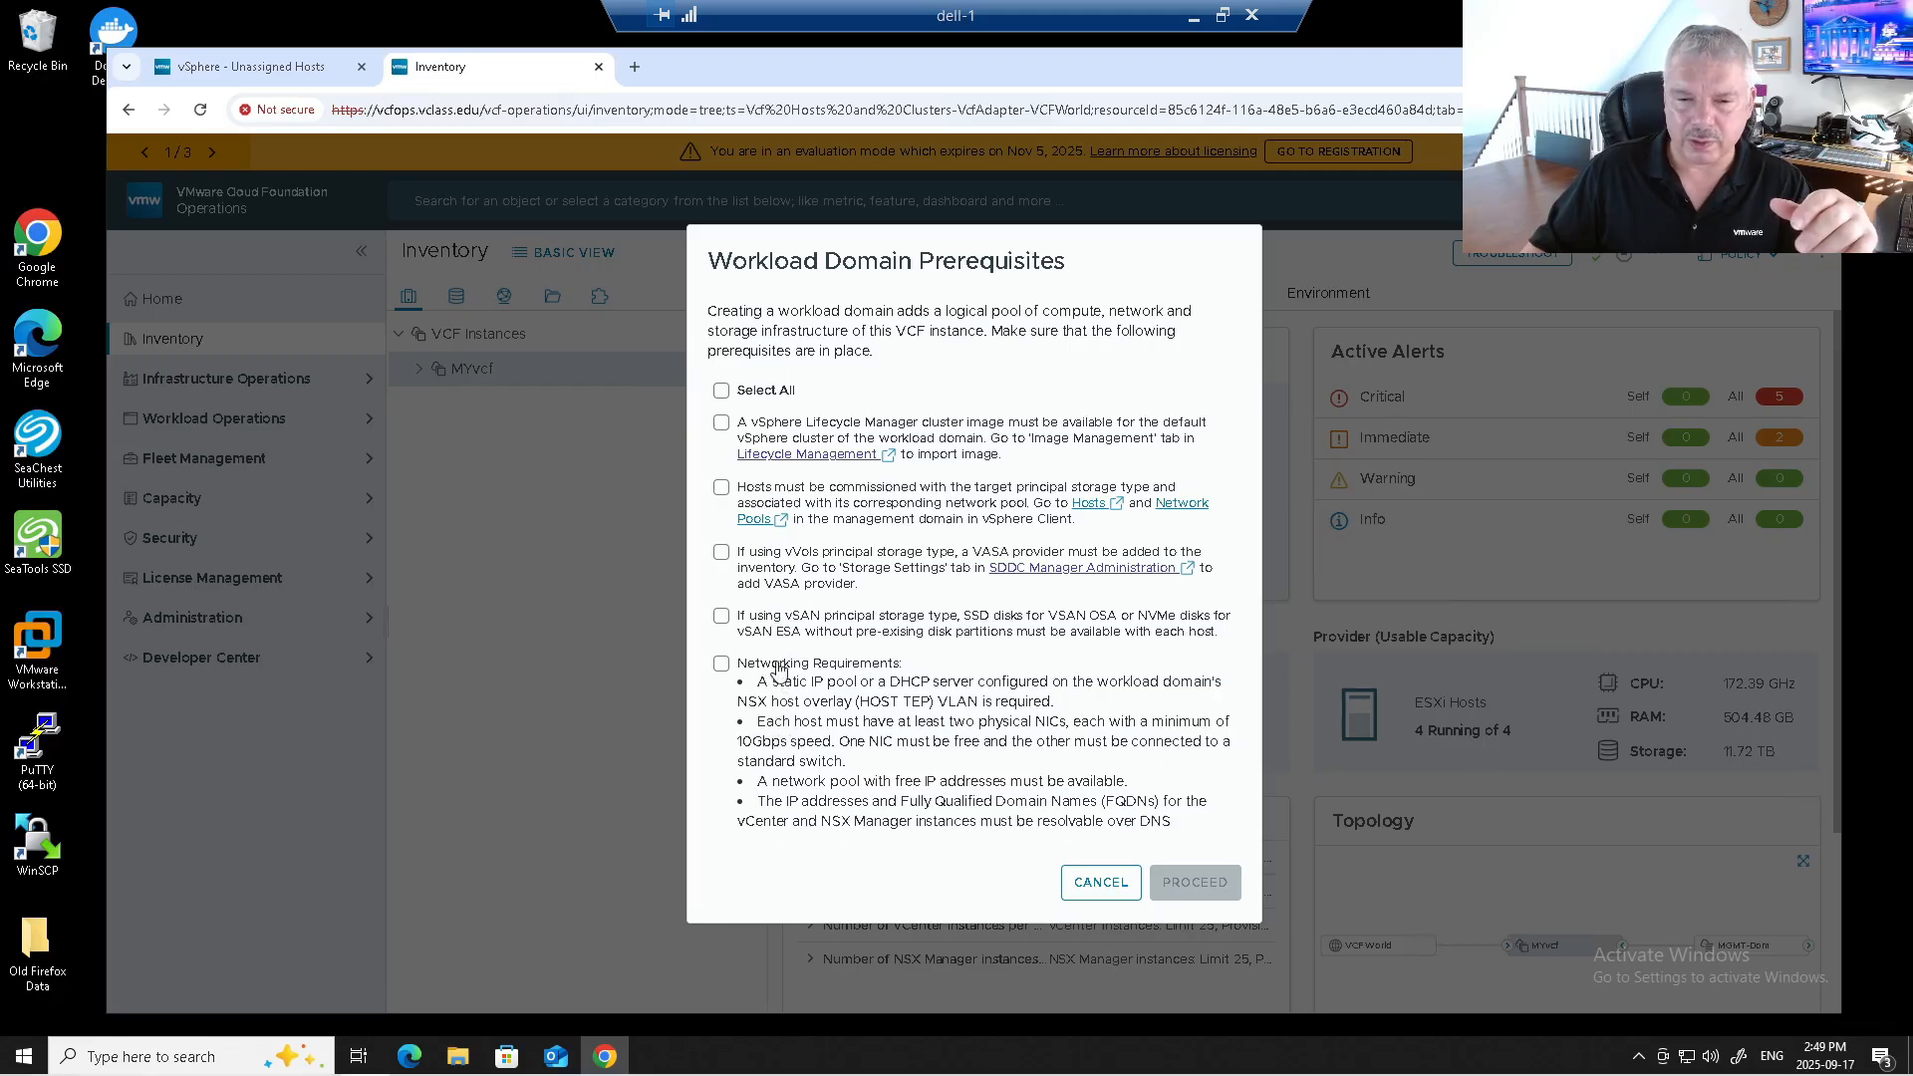
click(721, 390)
click(1193, 883)
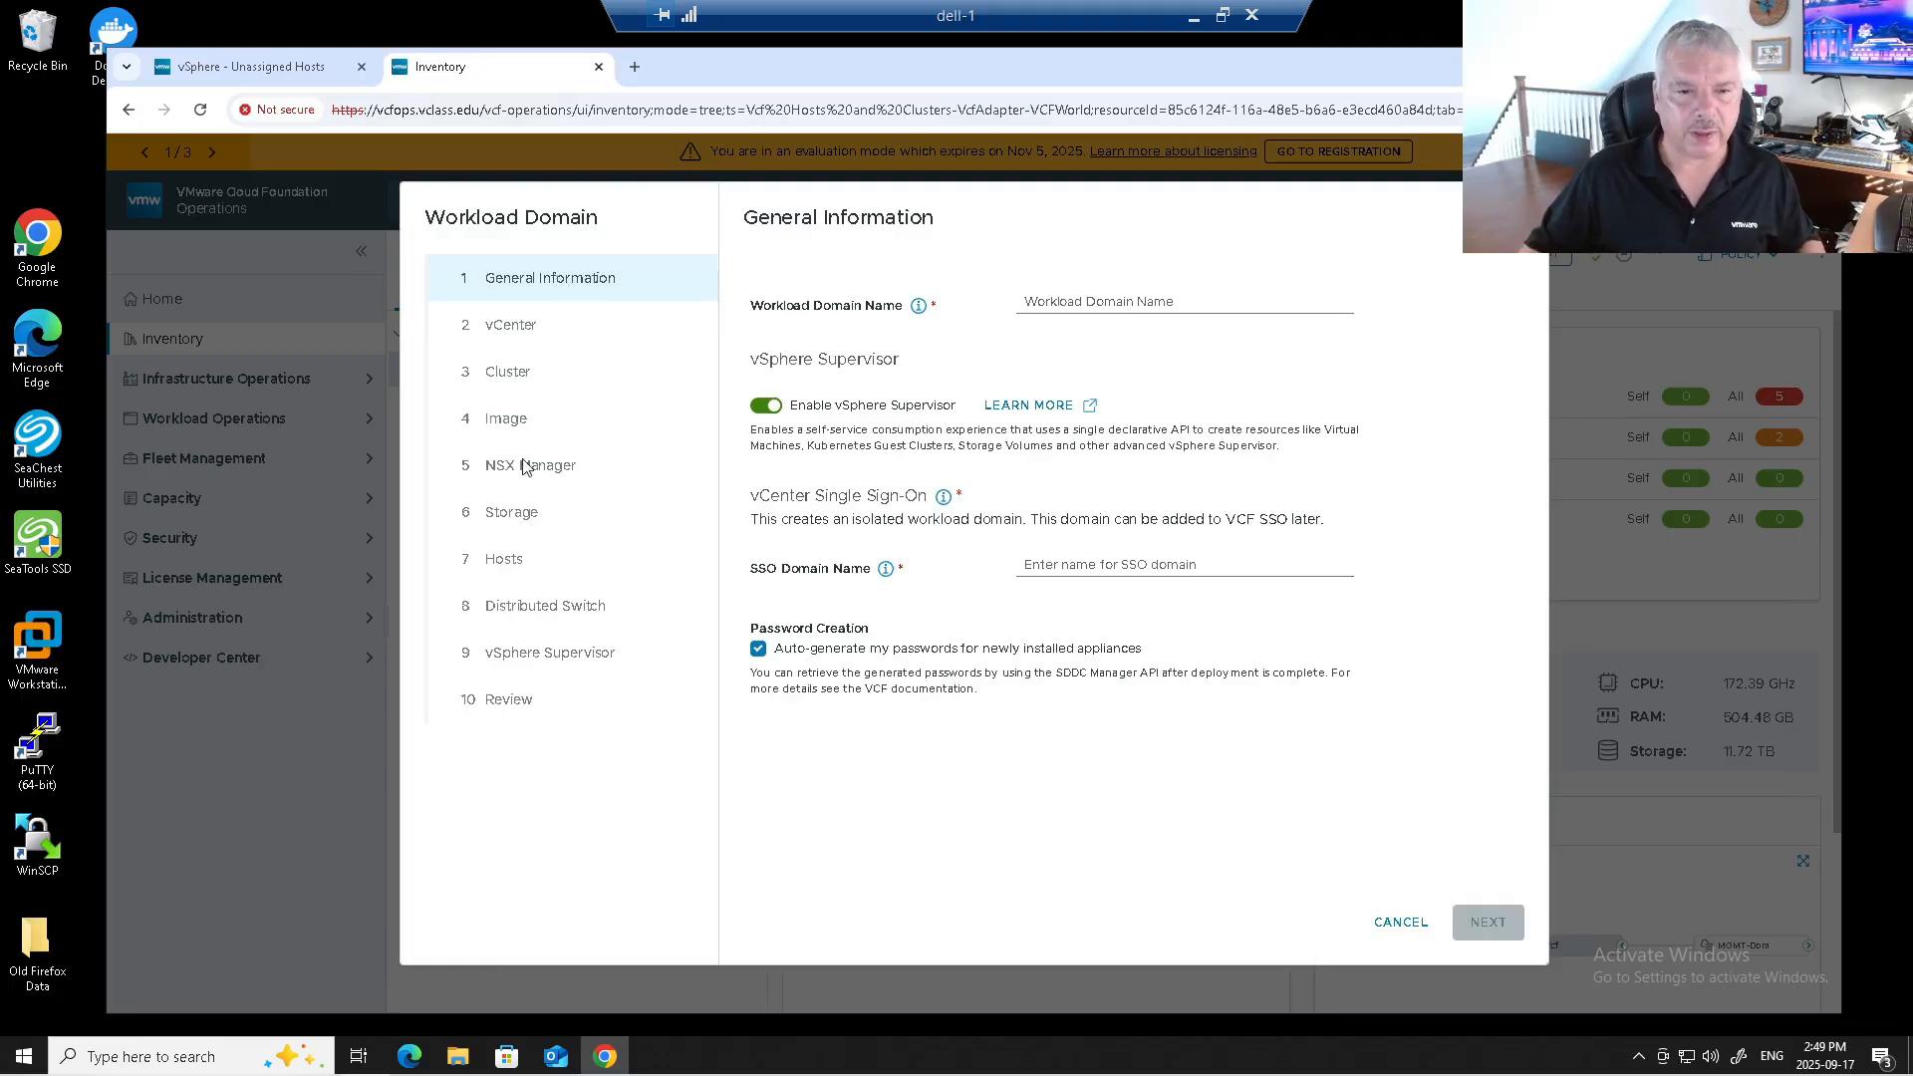
Name the workload domain WLD-01 and disable vSphere Supervisor.
click(993, 307)
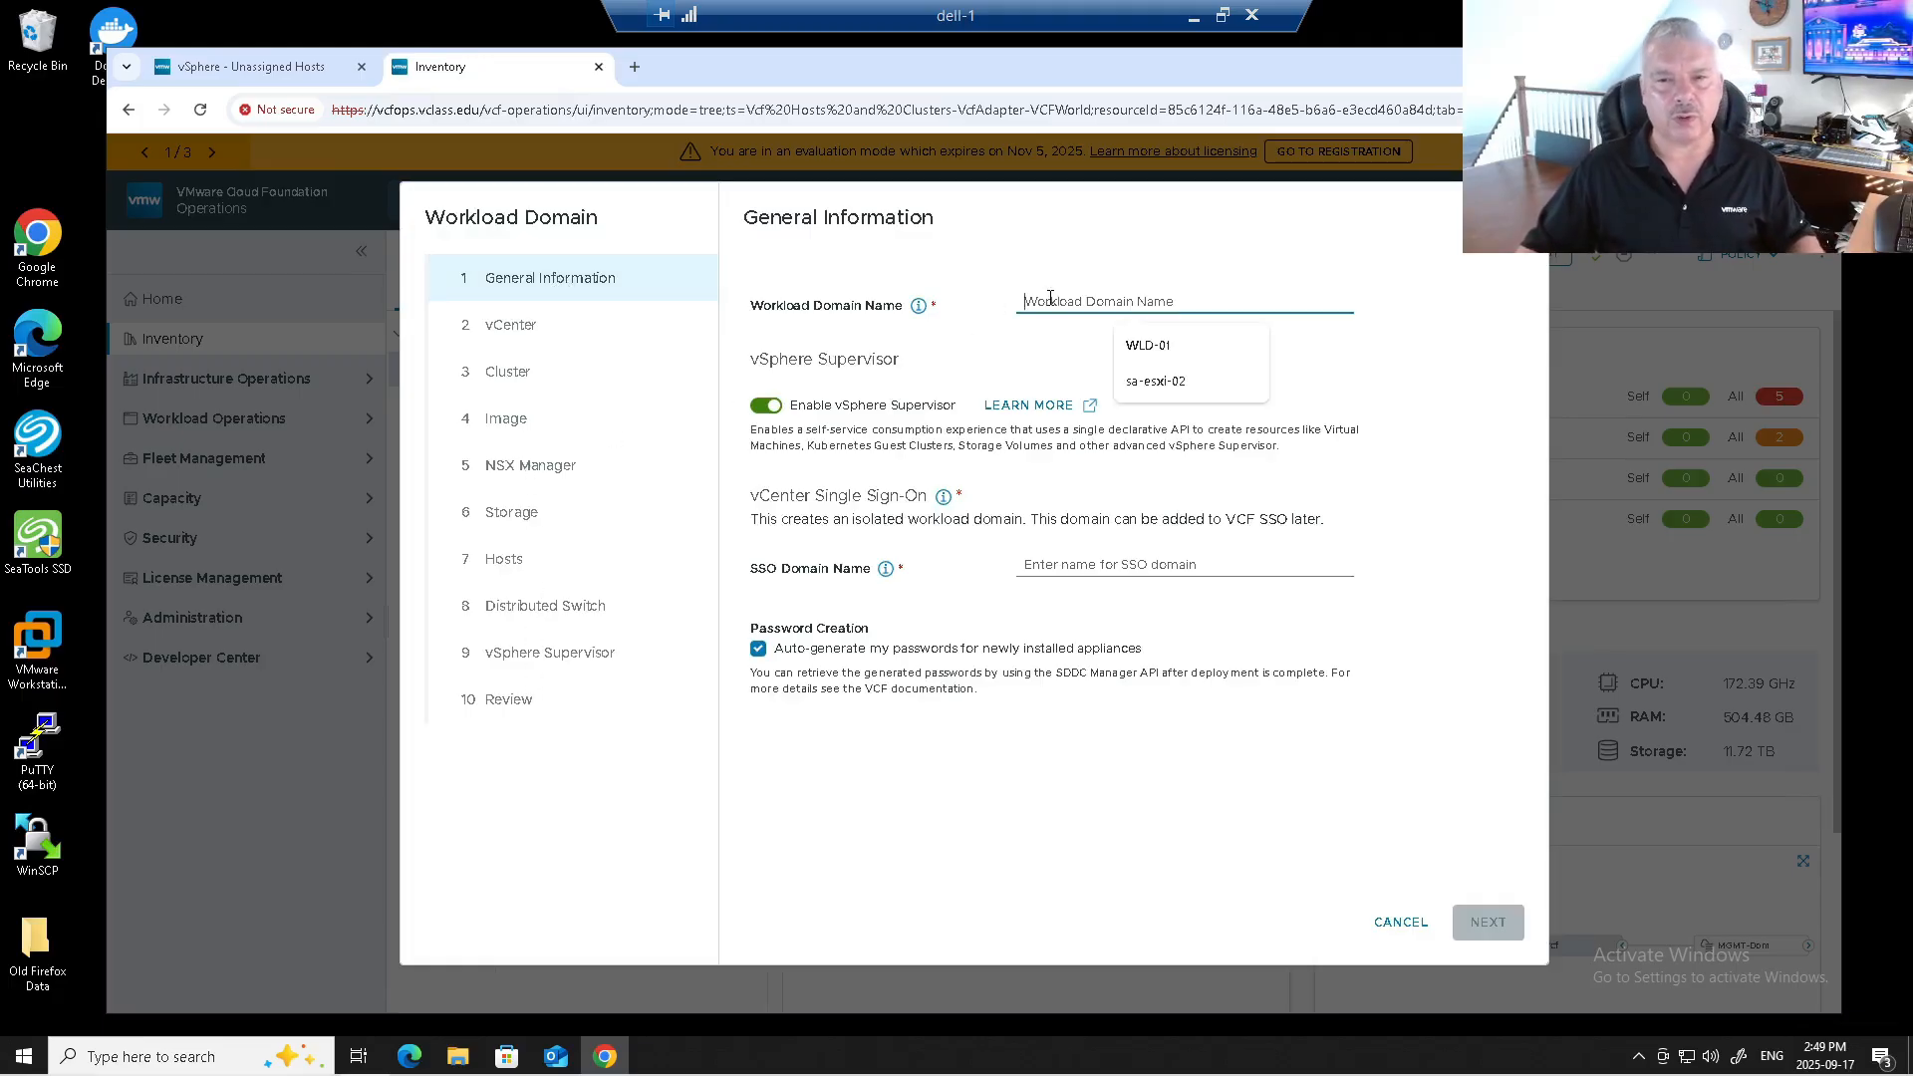
click(1149, 344)
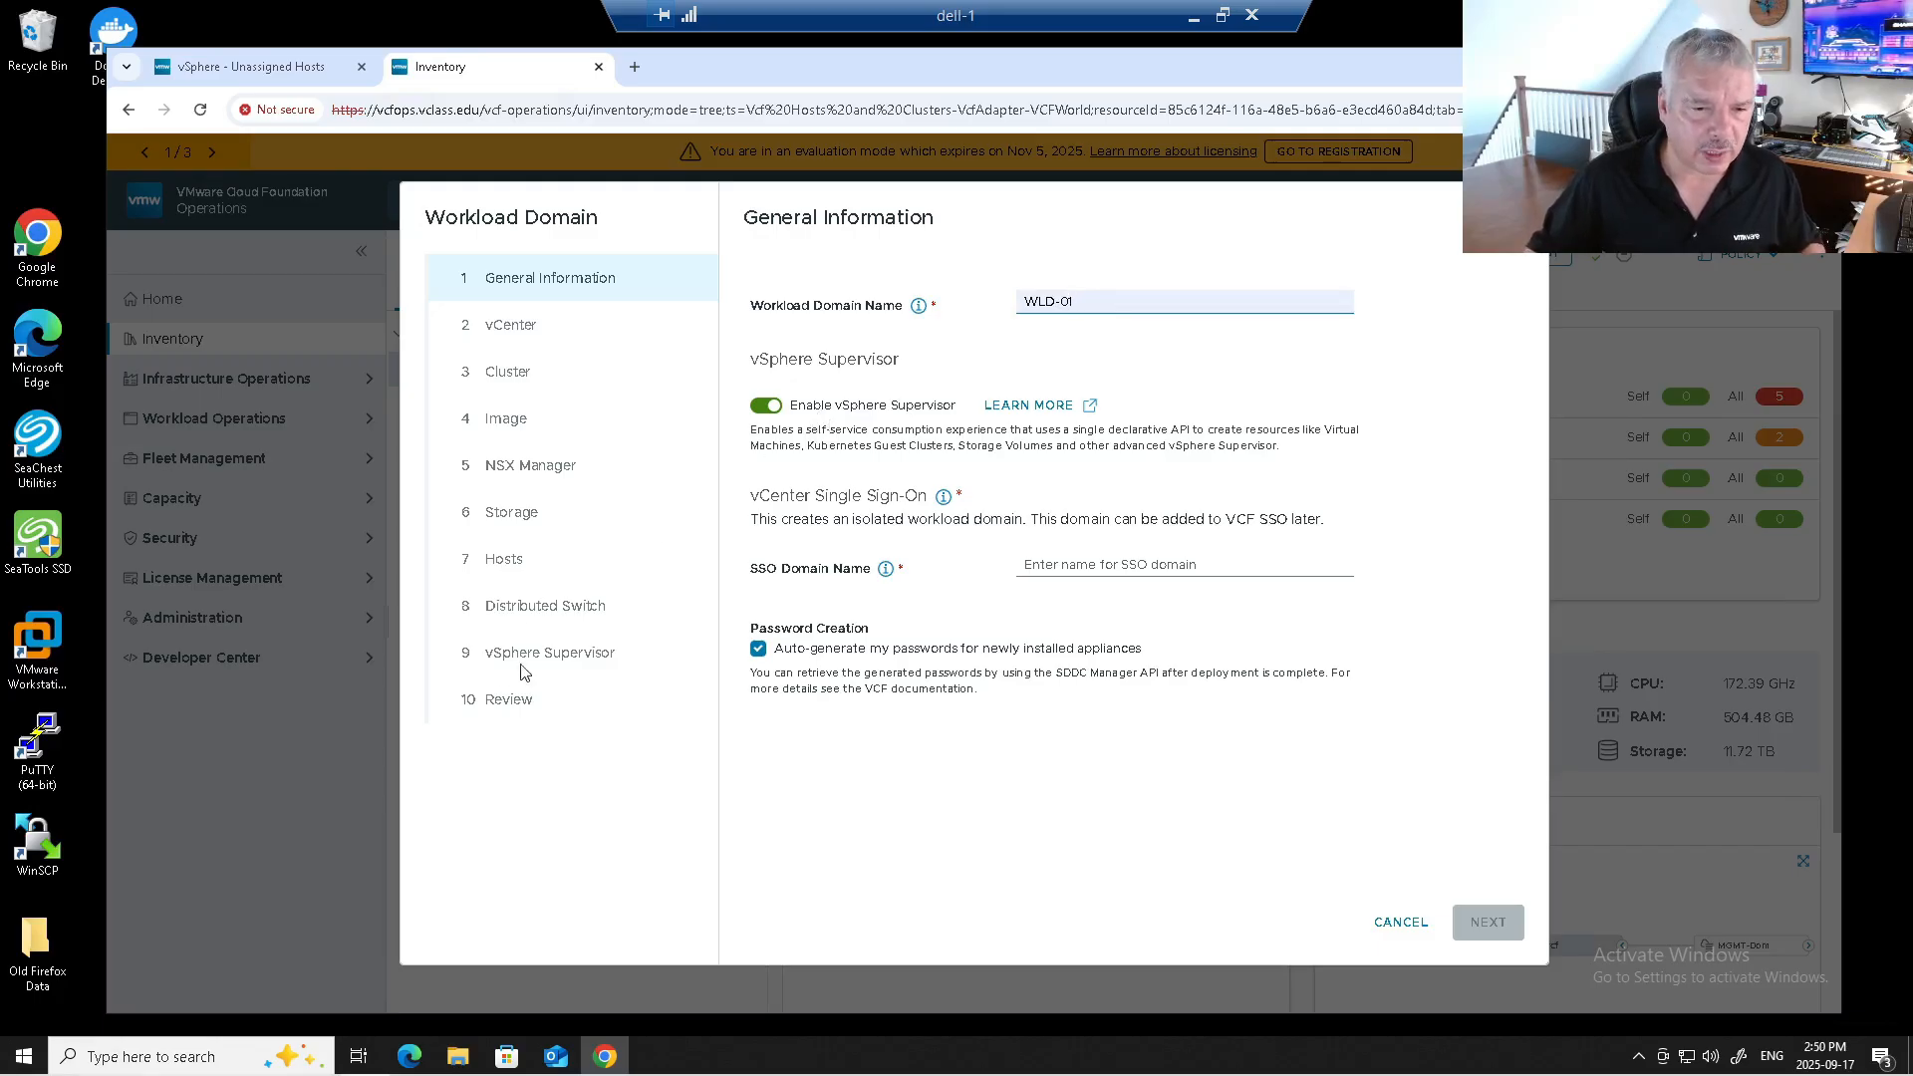
click(764, 410)
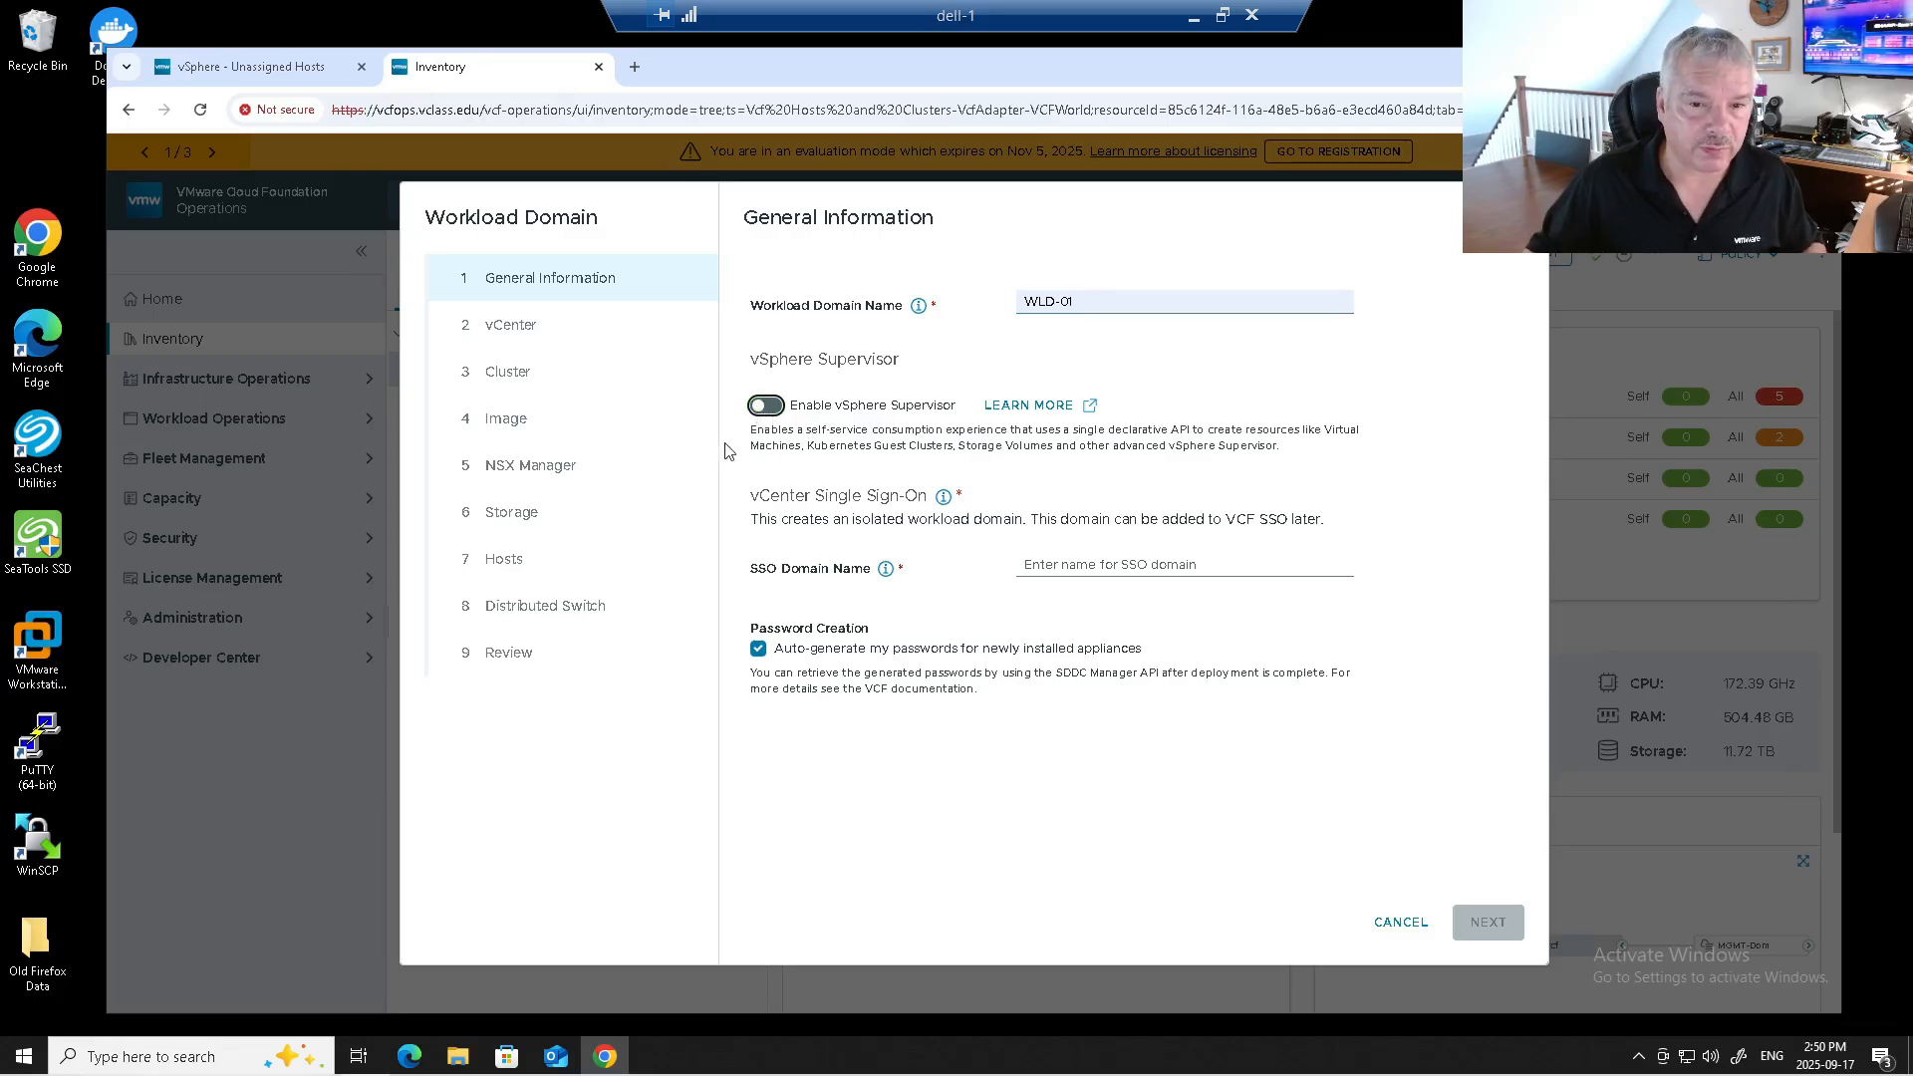
click(766, 409)
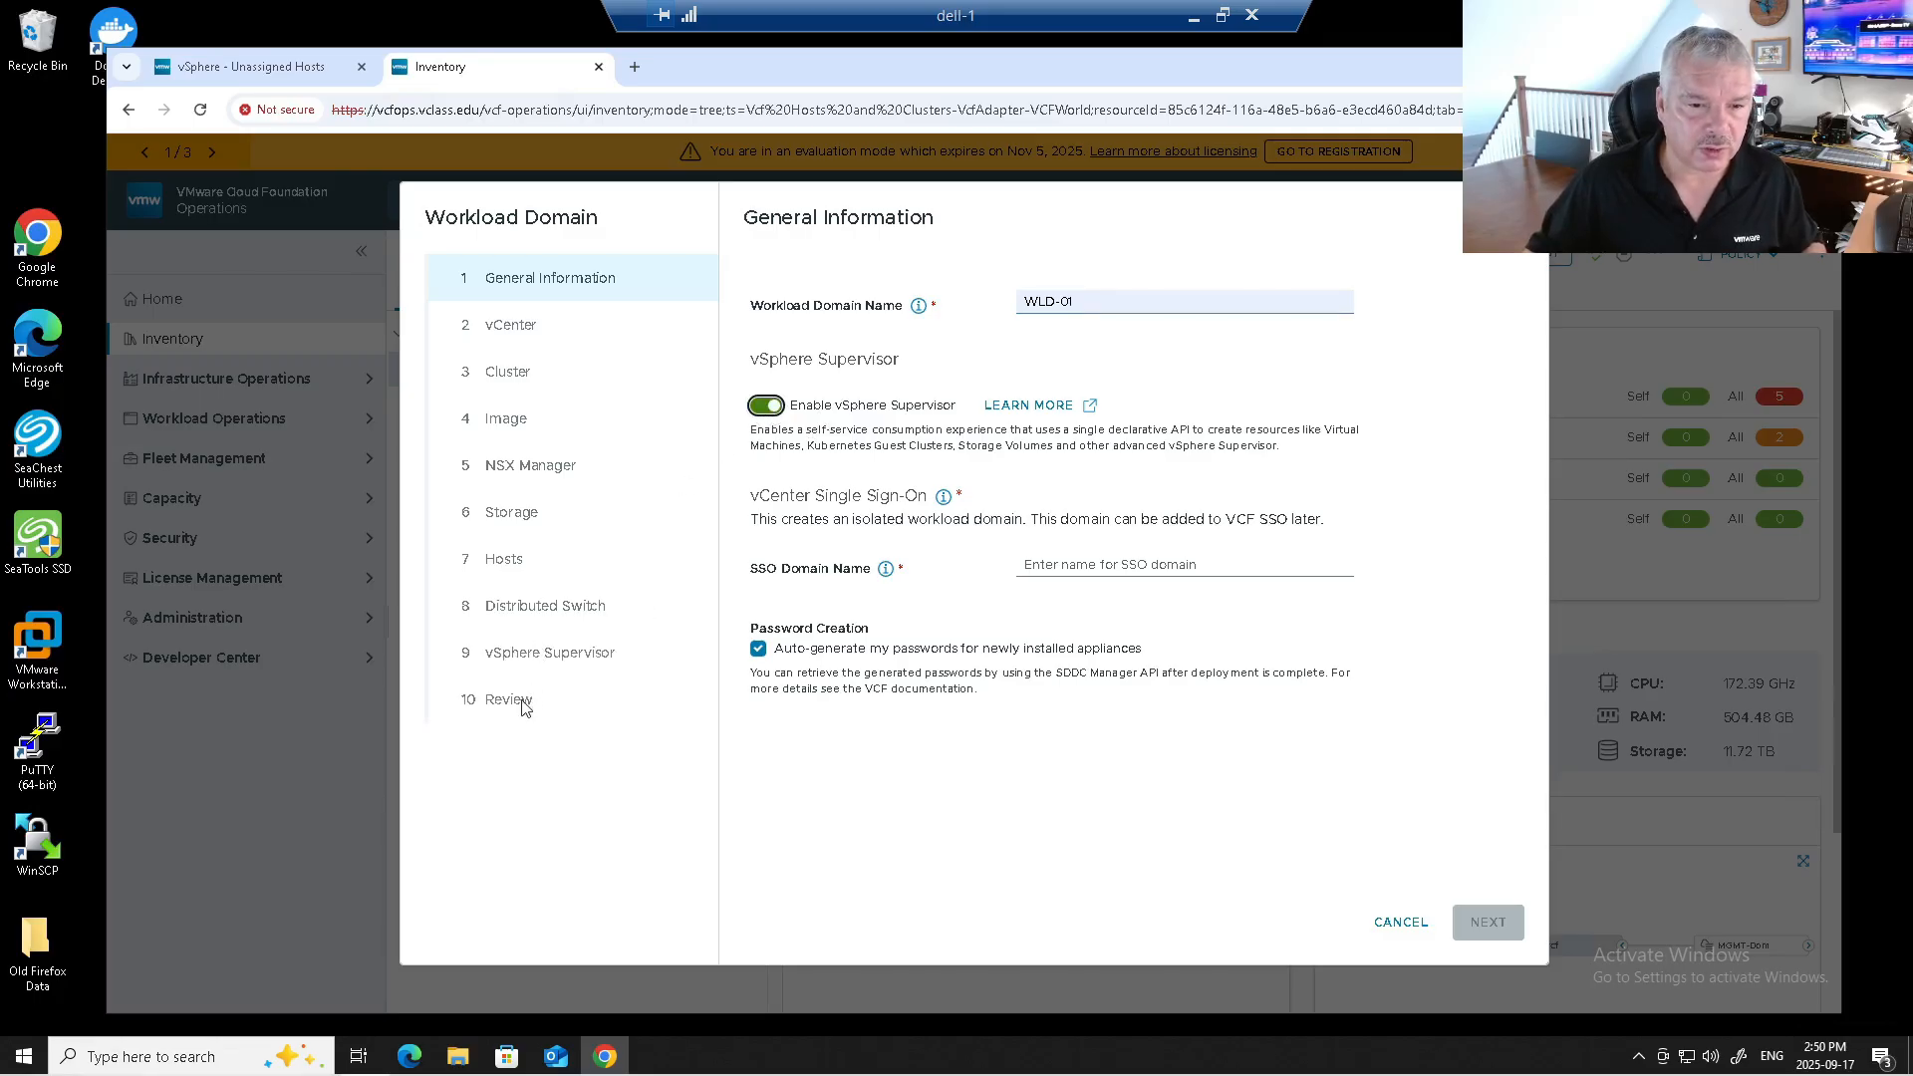
click(766, 409)
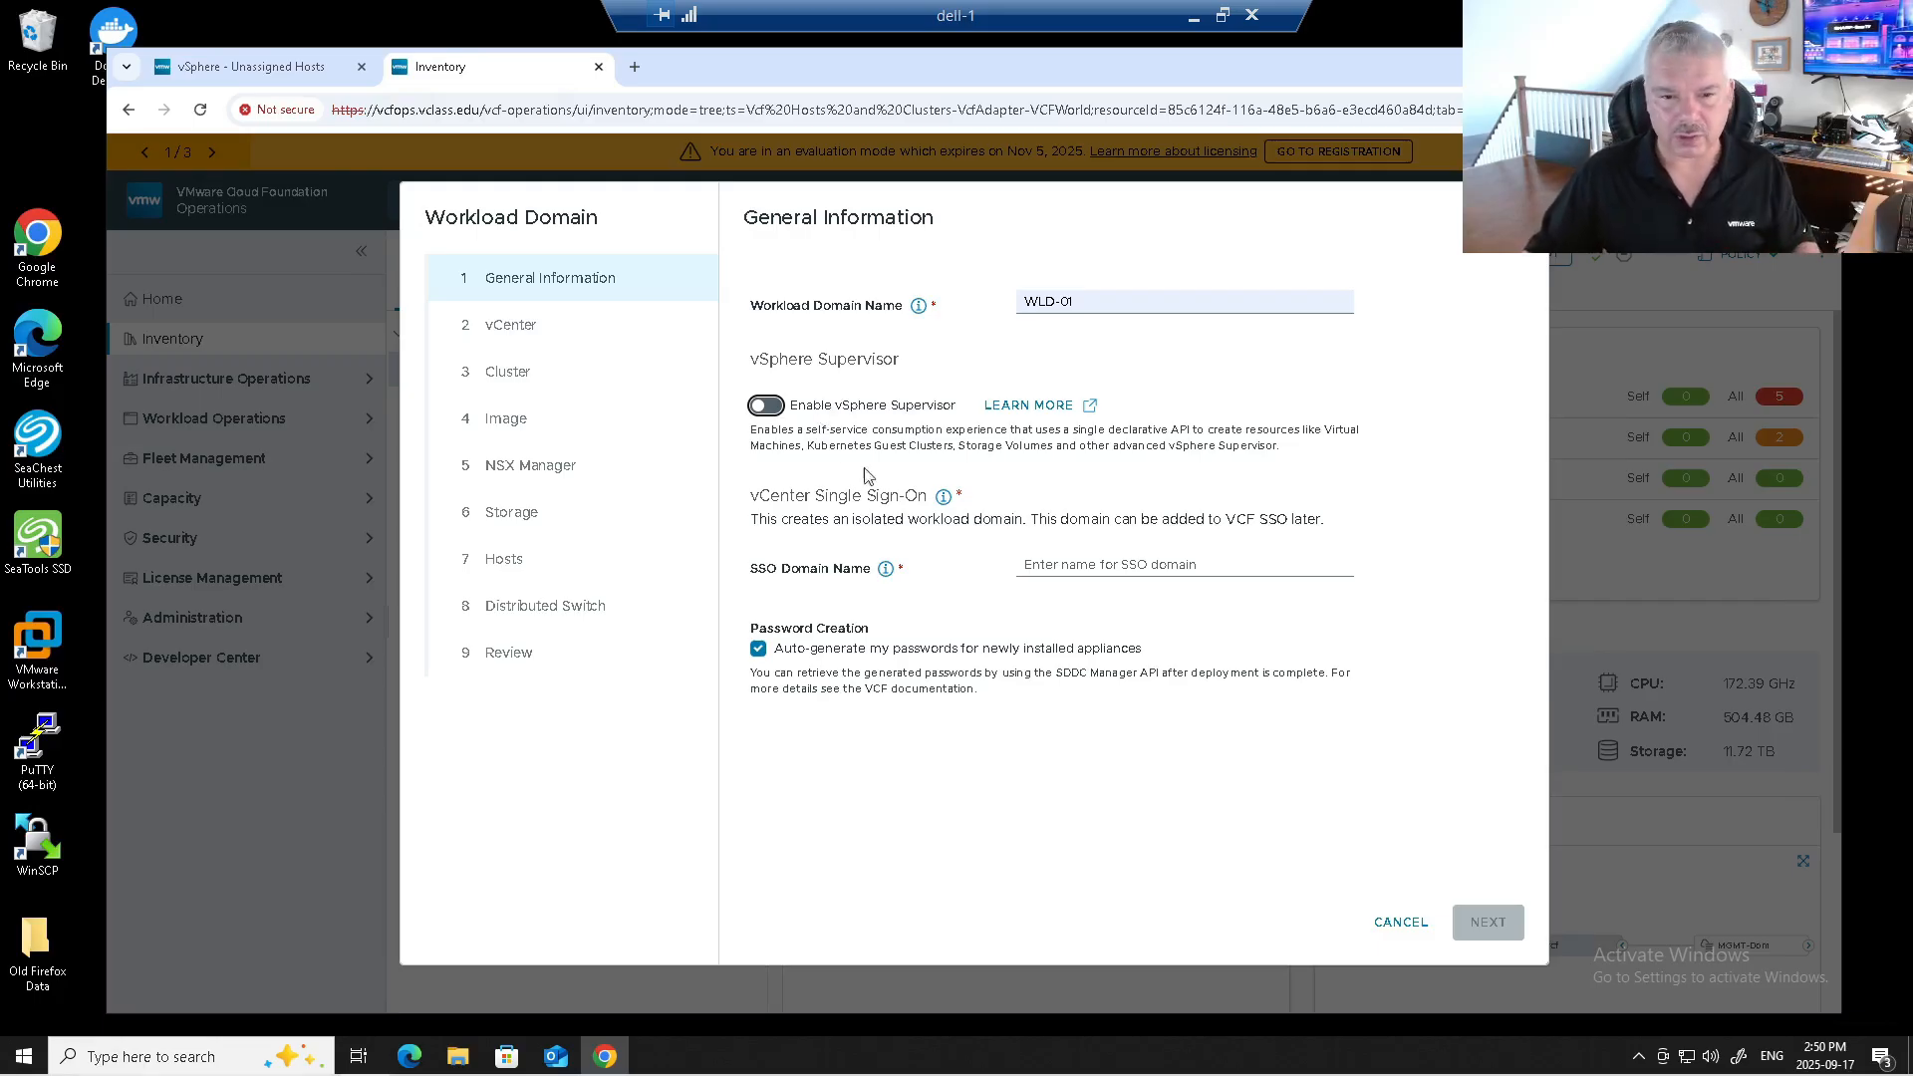
Set the SSO domain name to vsphere.local and turn off auto-generated passwords.
click(1080, 565)
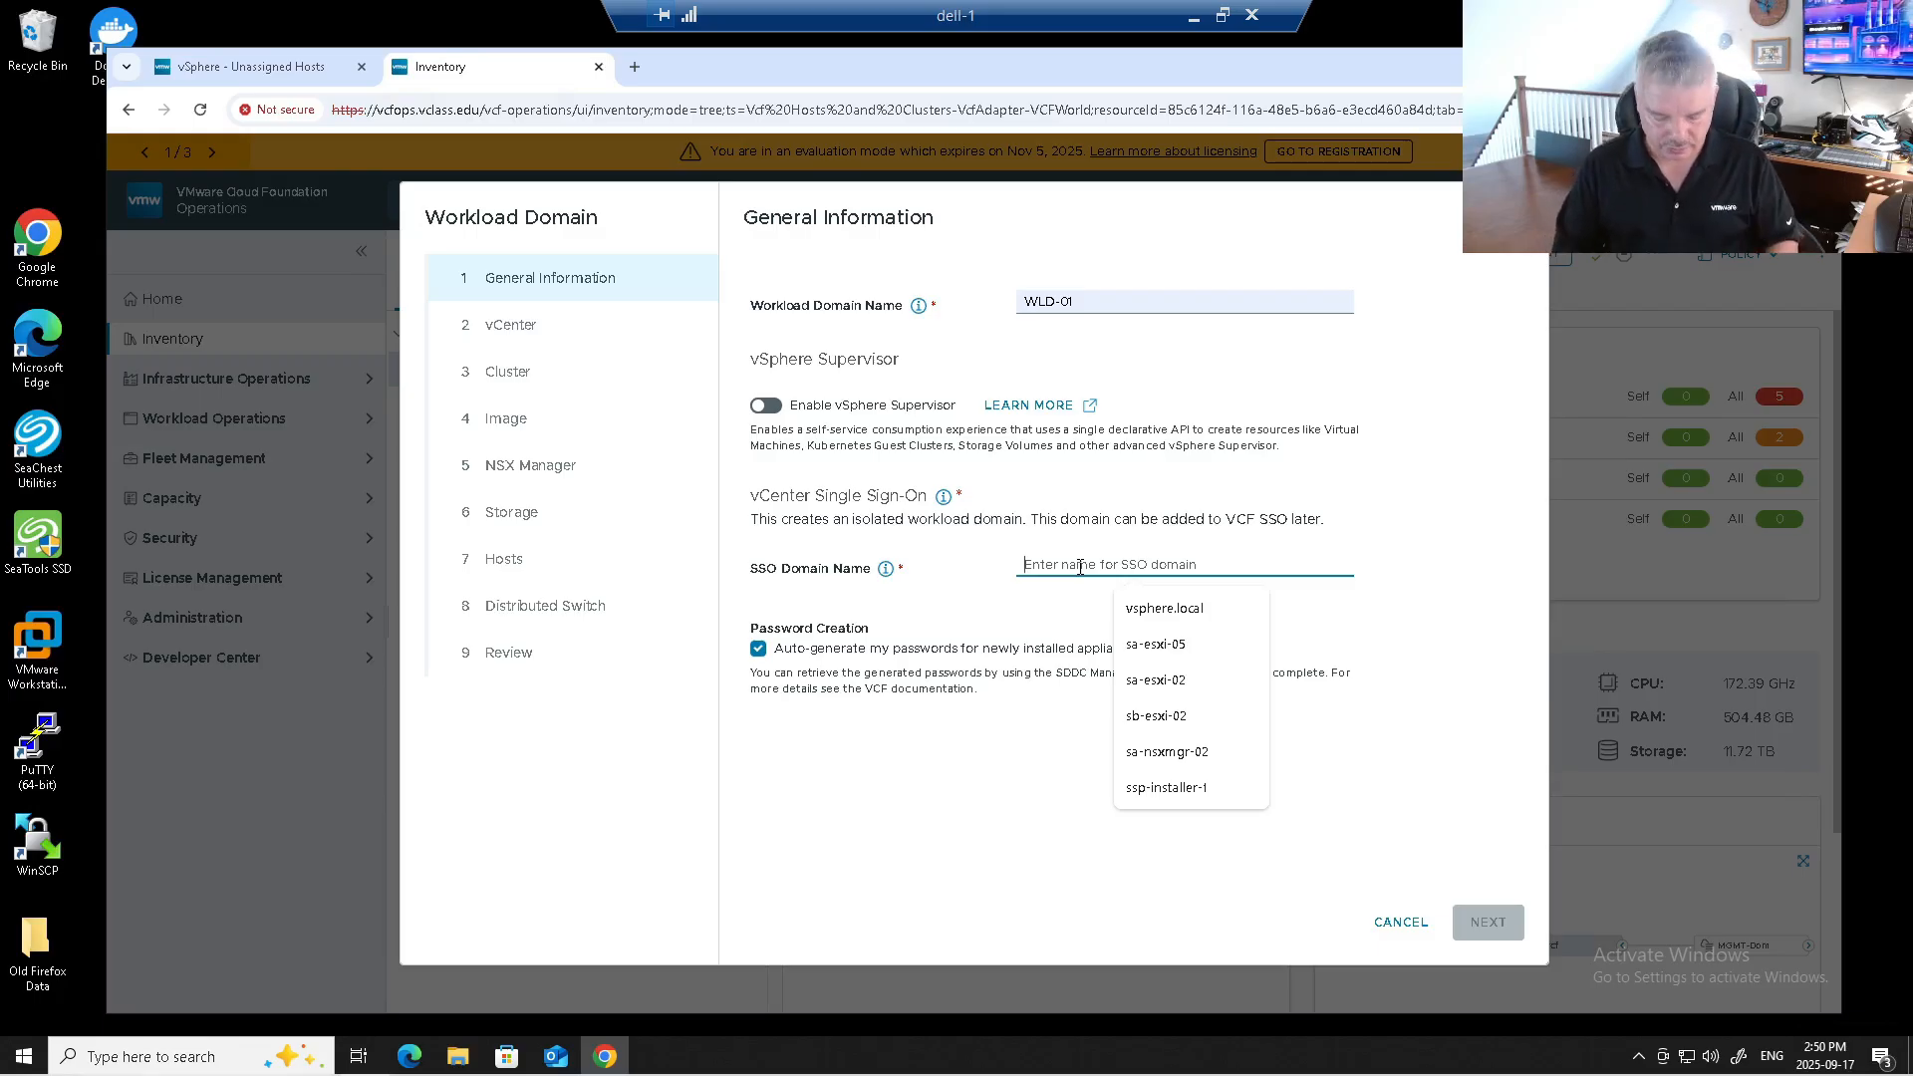
text(vsphere.local)
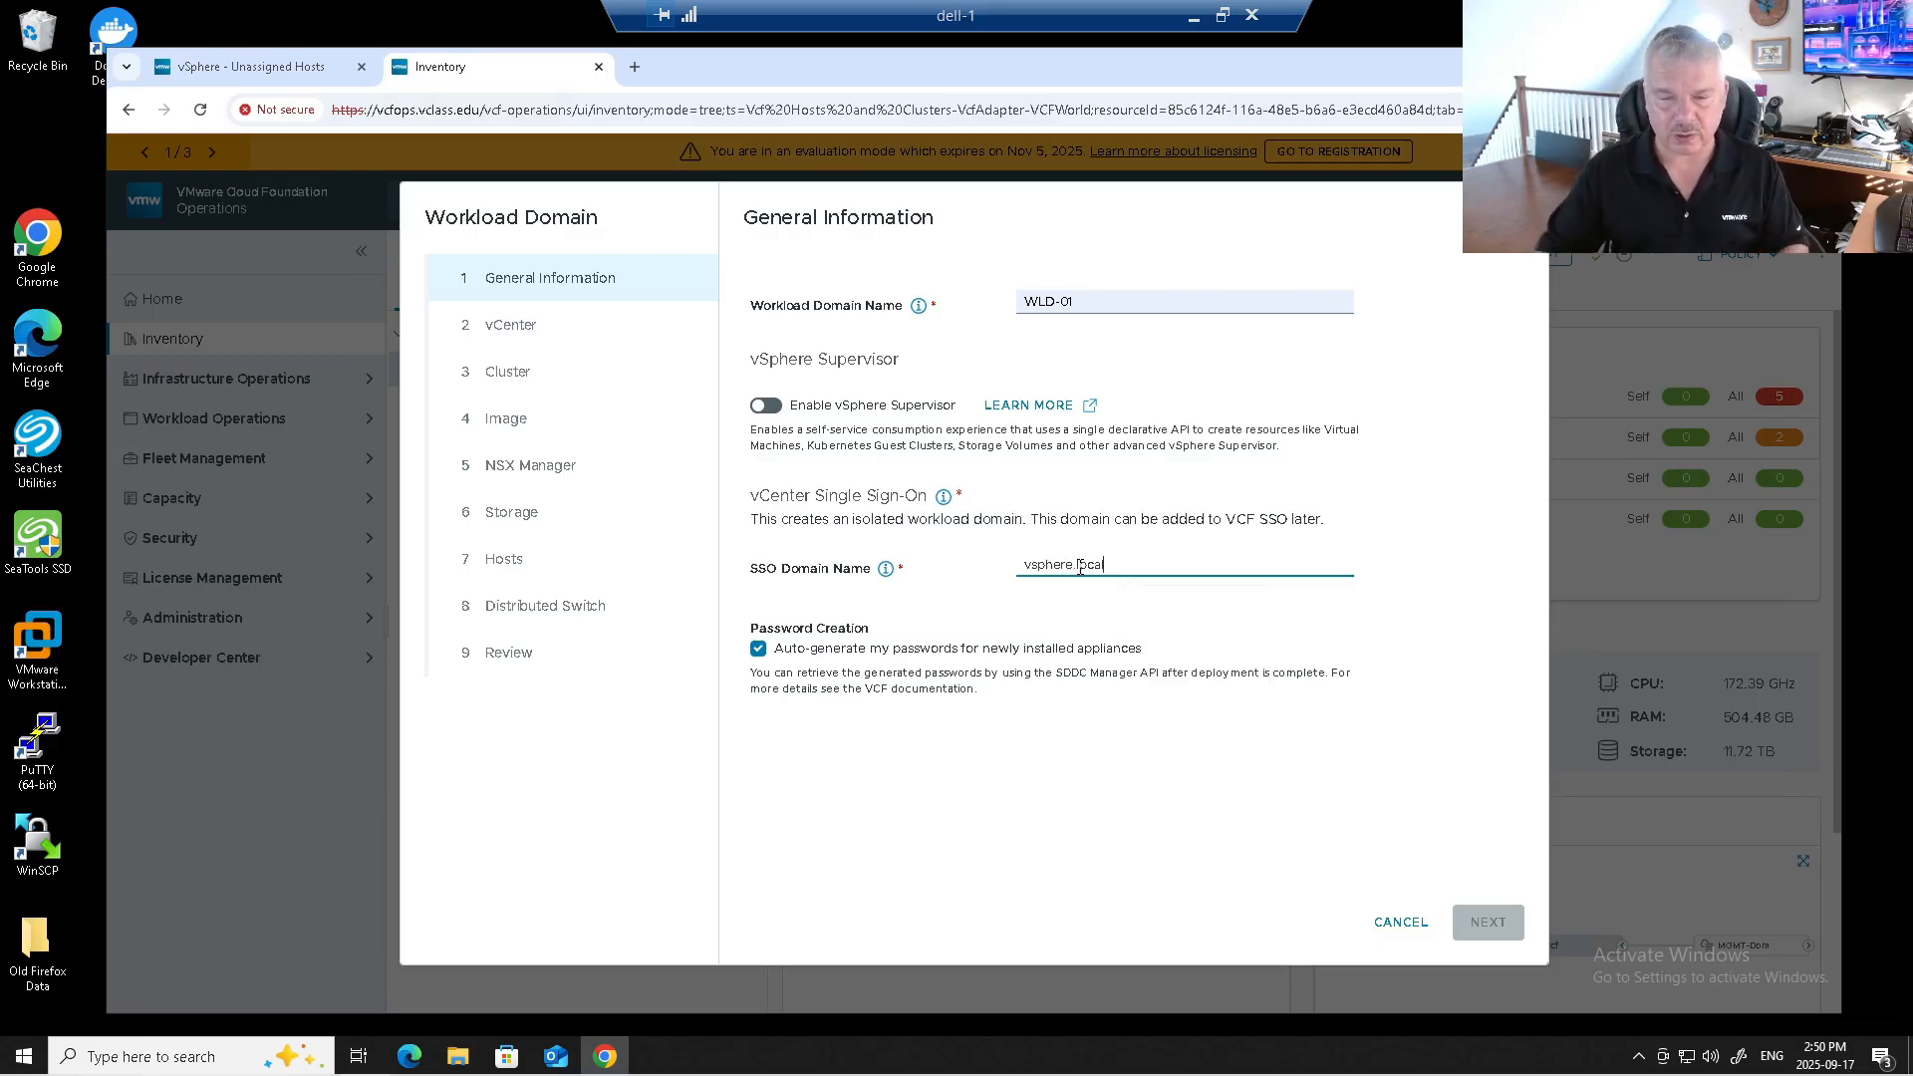
click(1057, 626)
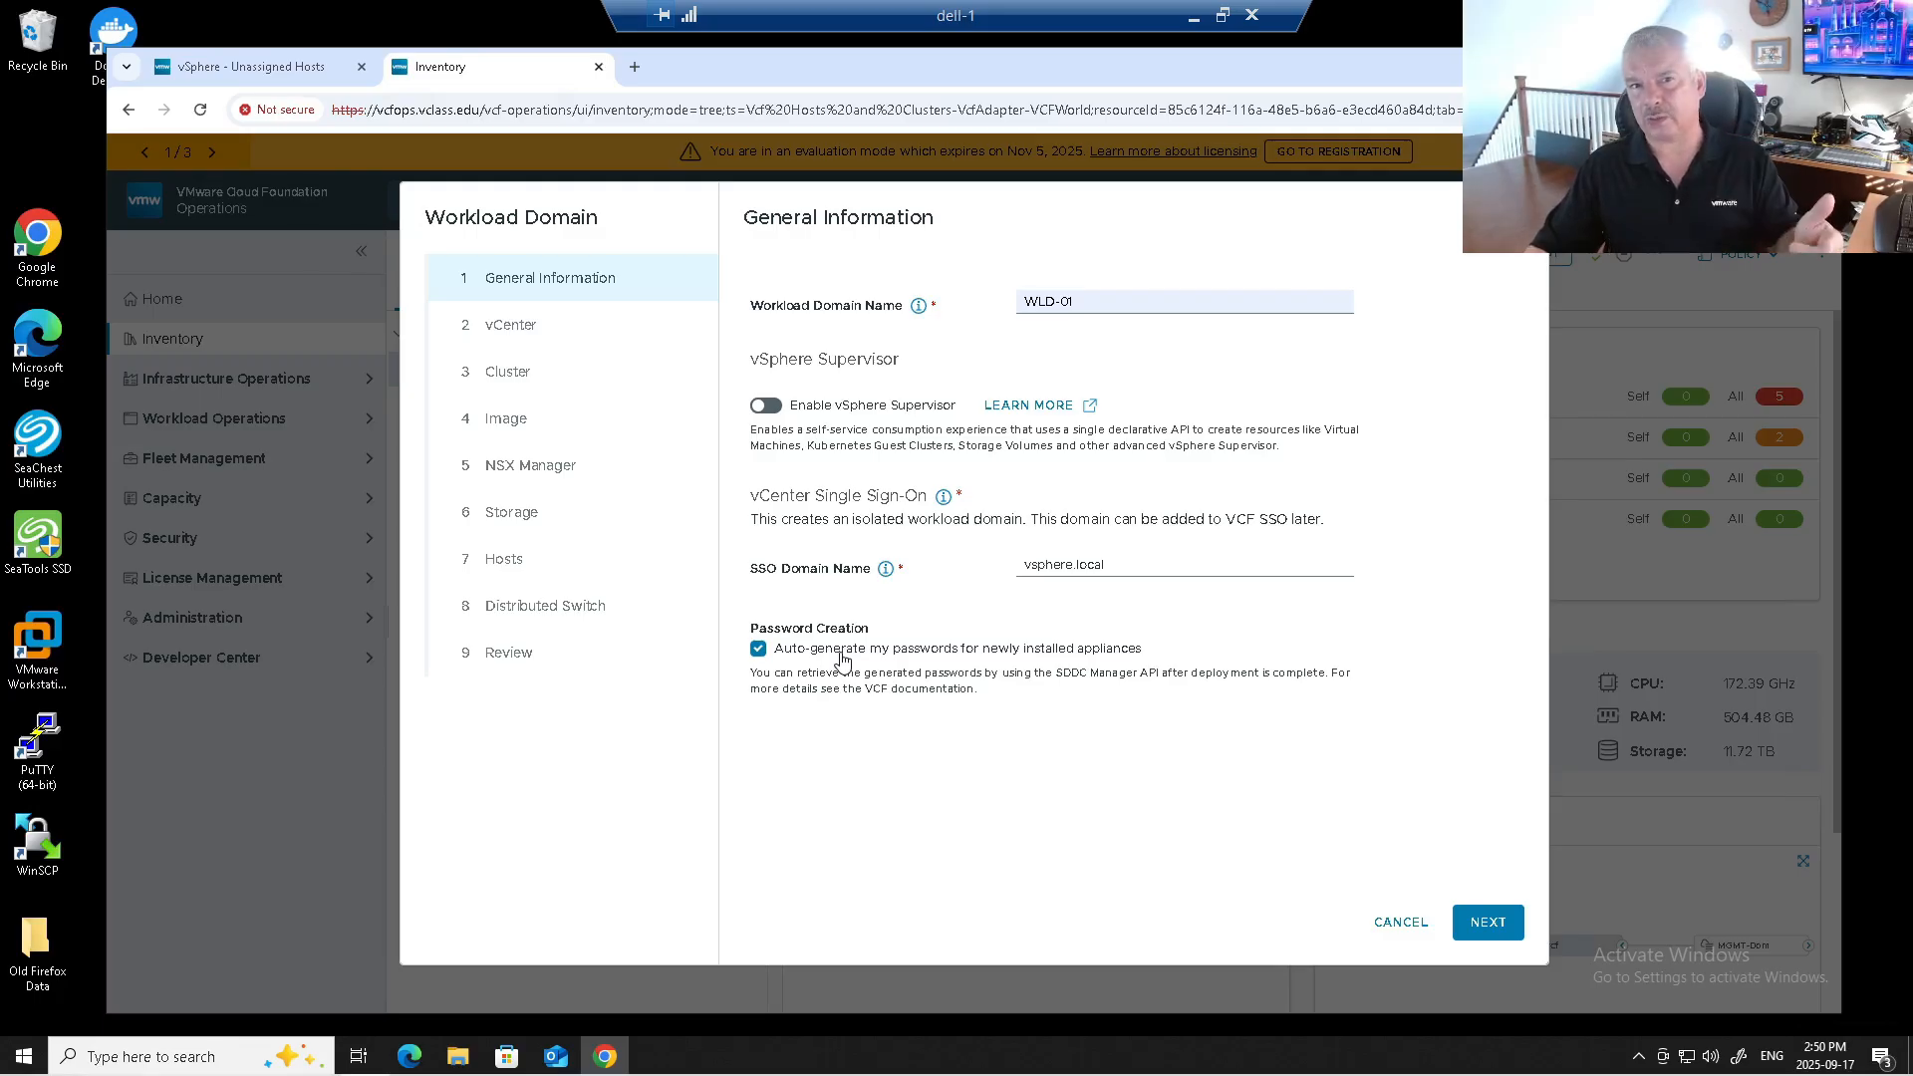
click(842, 653)
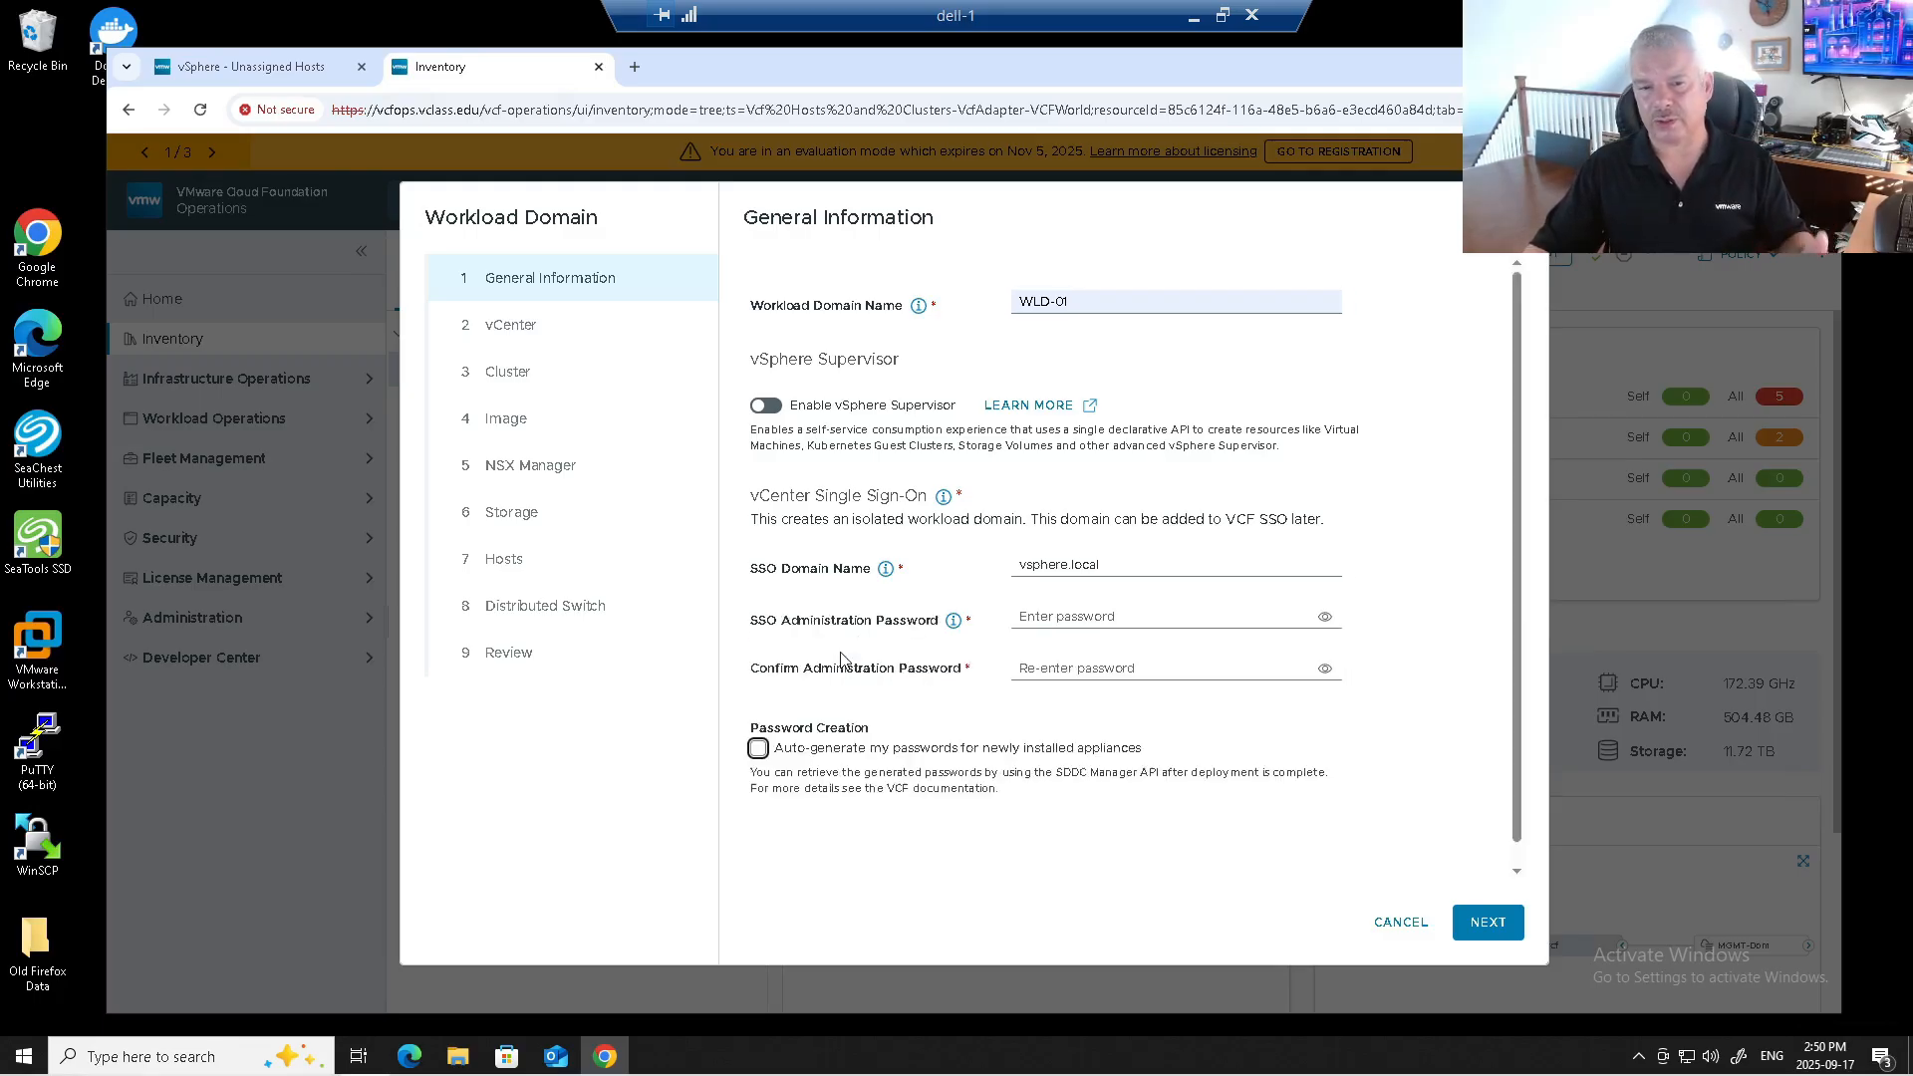
Enter the SSO administrator password, copy it into the confirmation field, and continue to vCenter.
click(1066, 570)
click(1046, 618)
text(••••••••••)
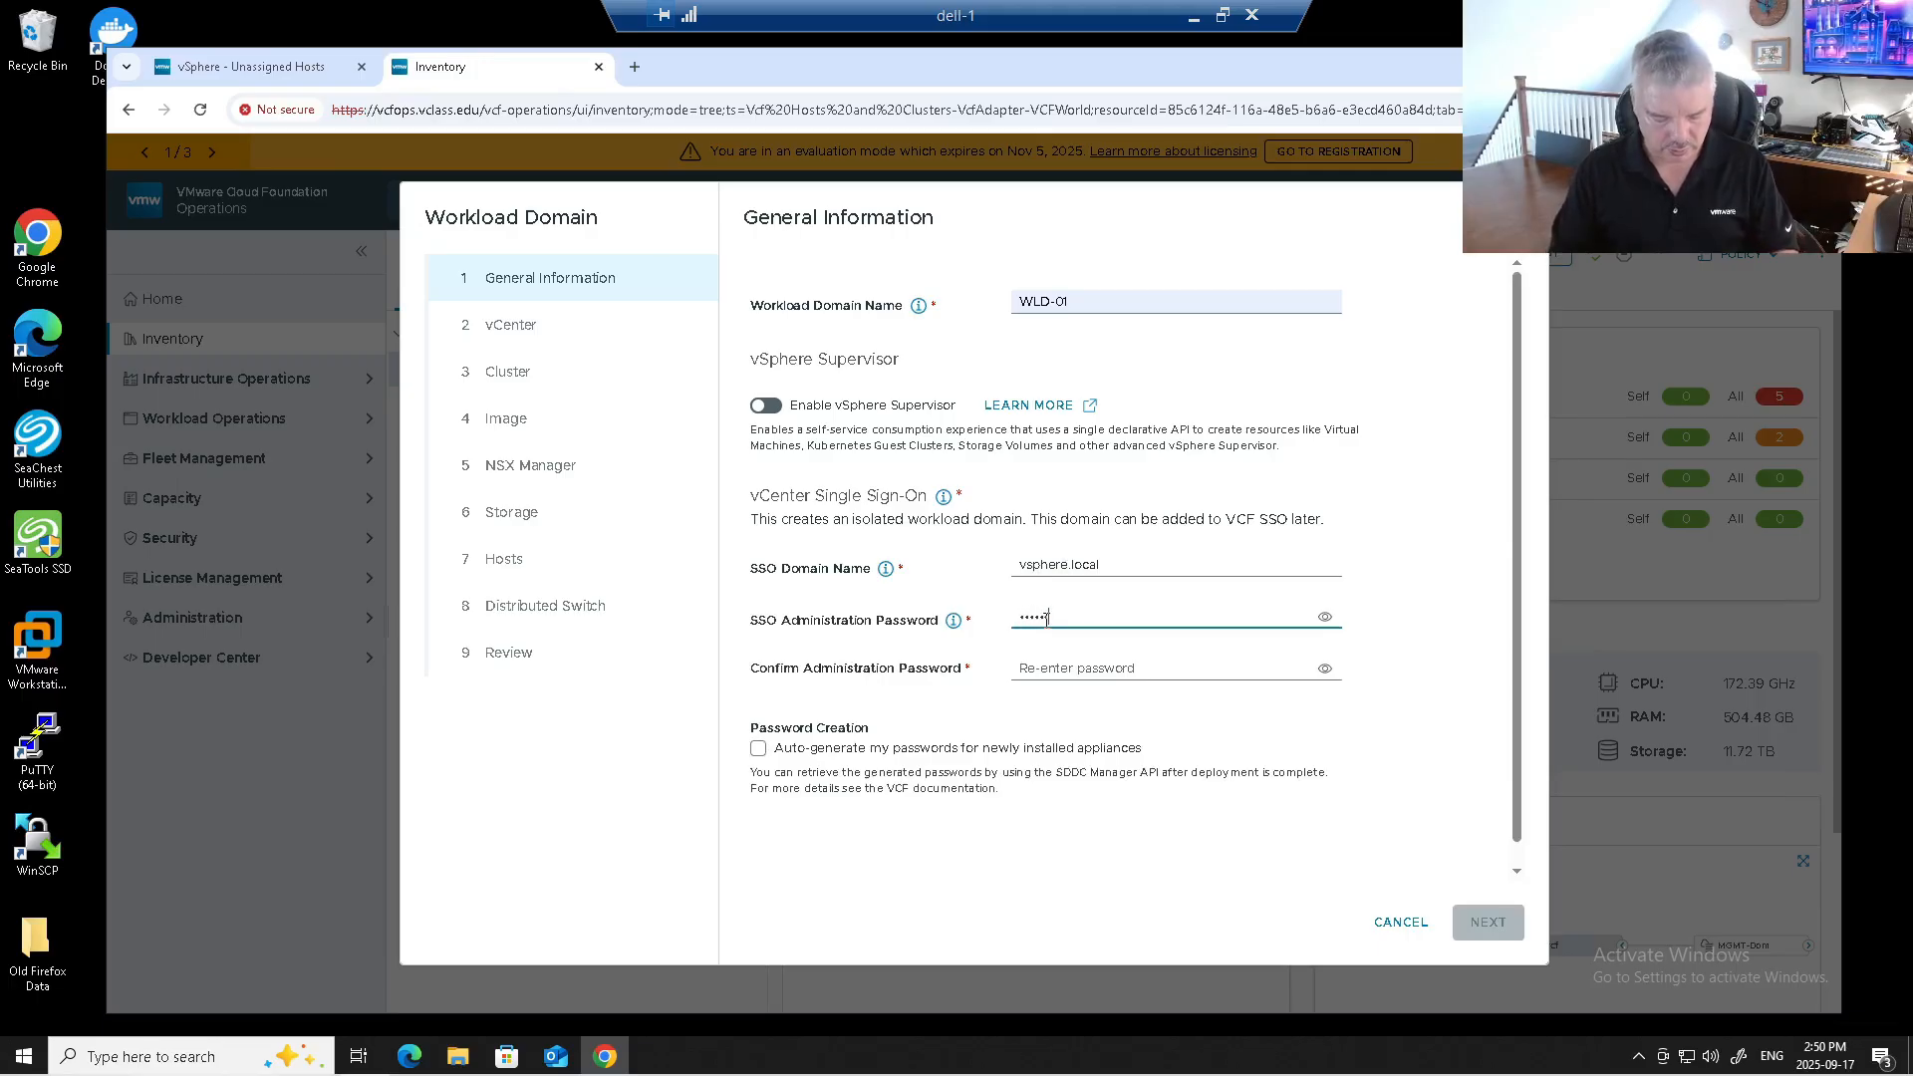
text(••••••)
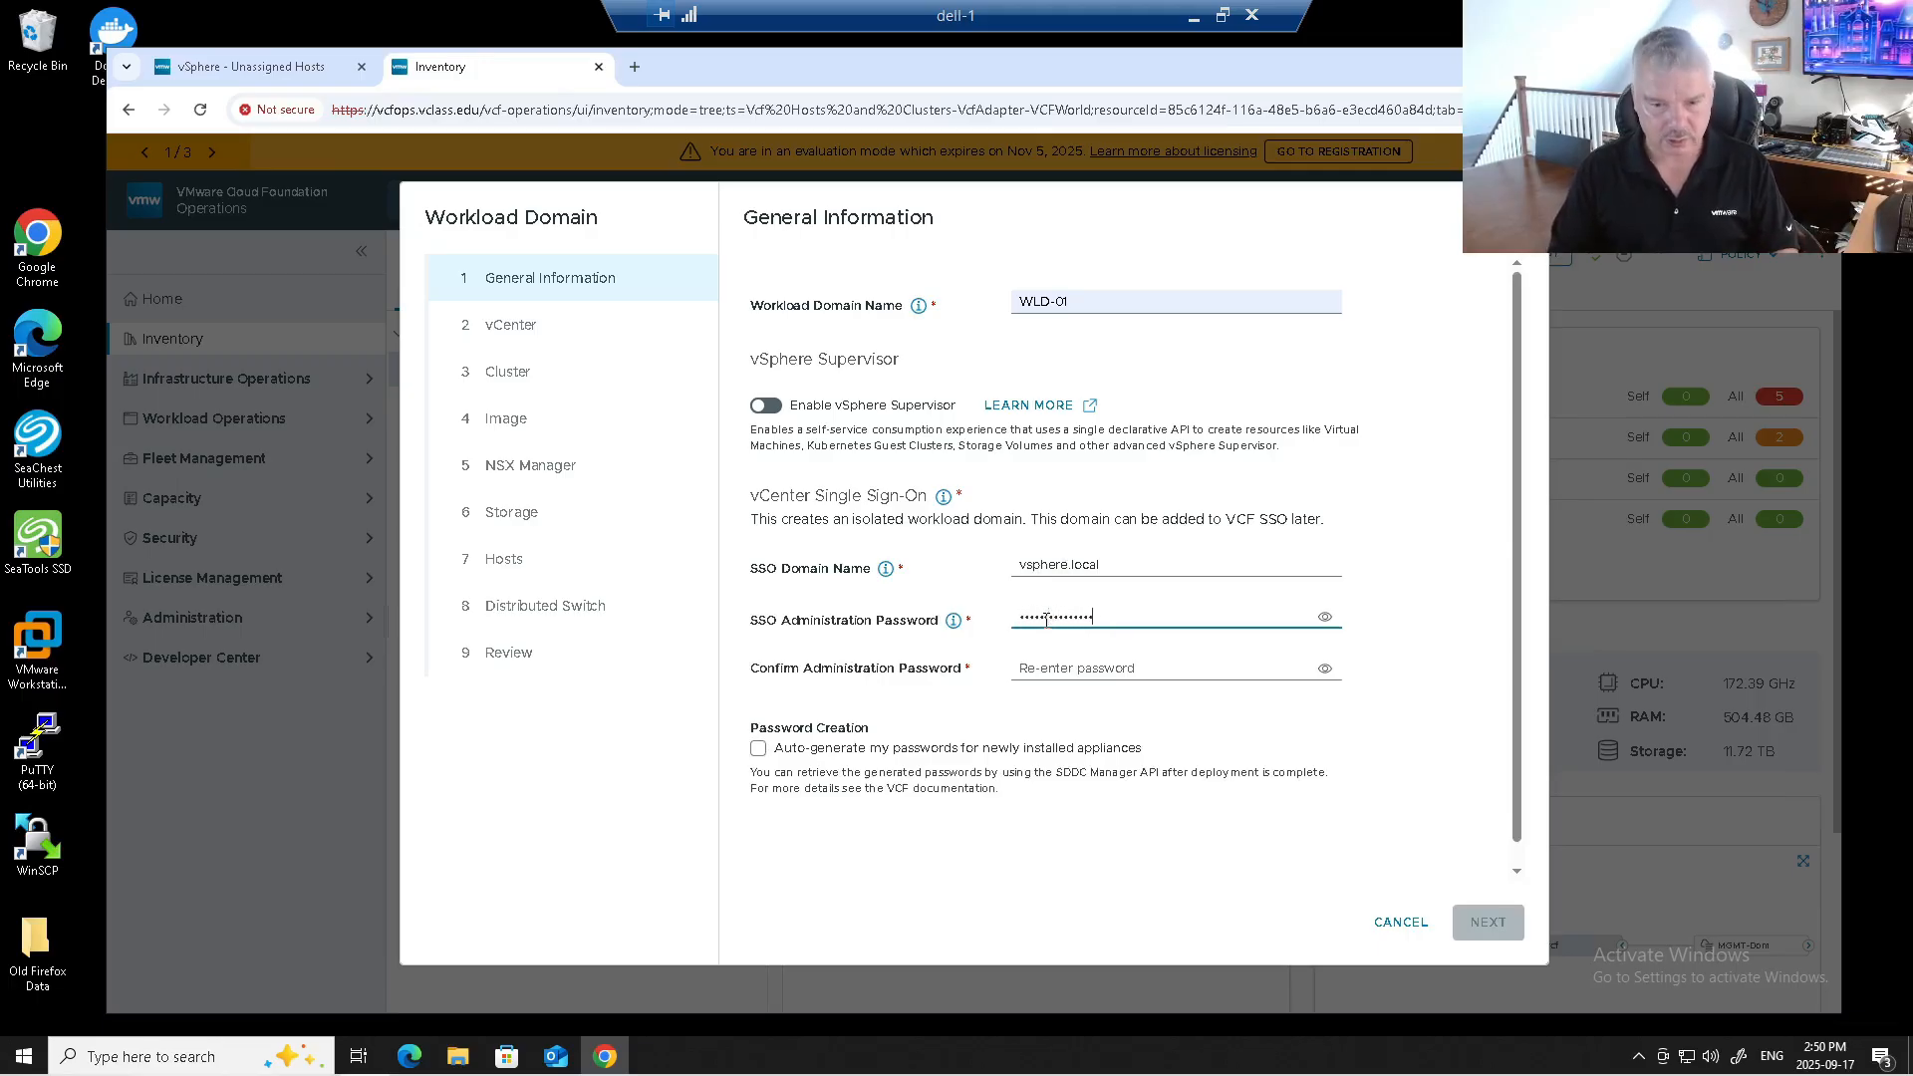
click(1325, 617)
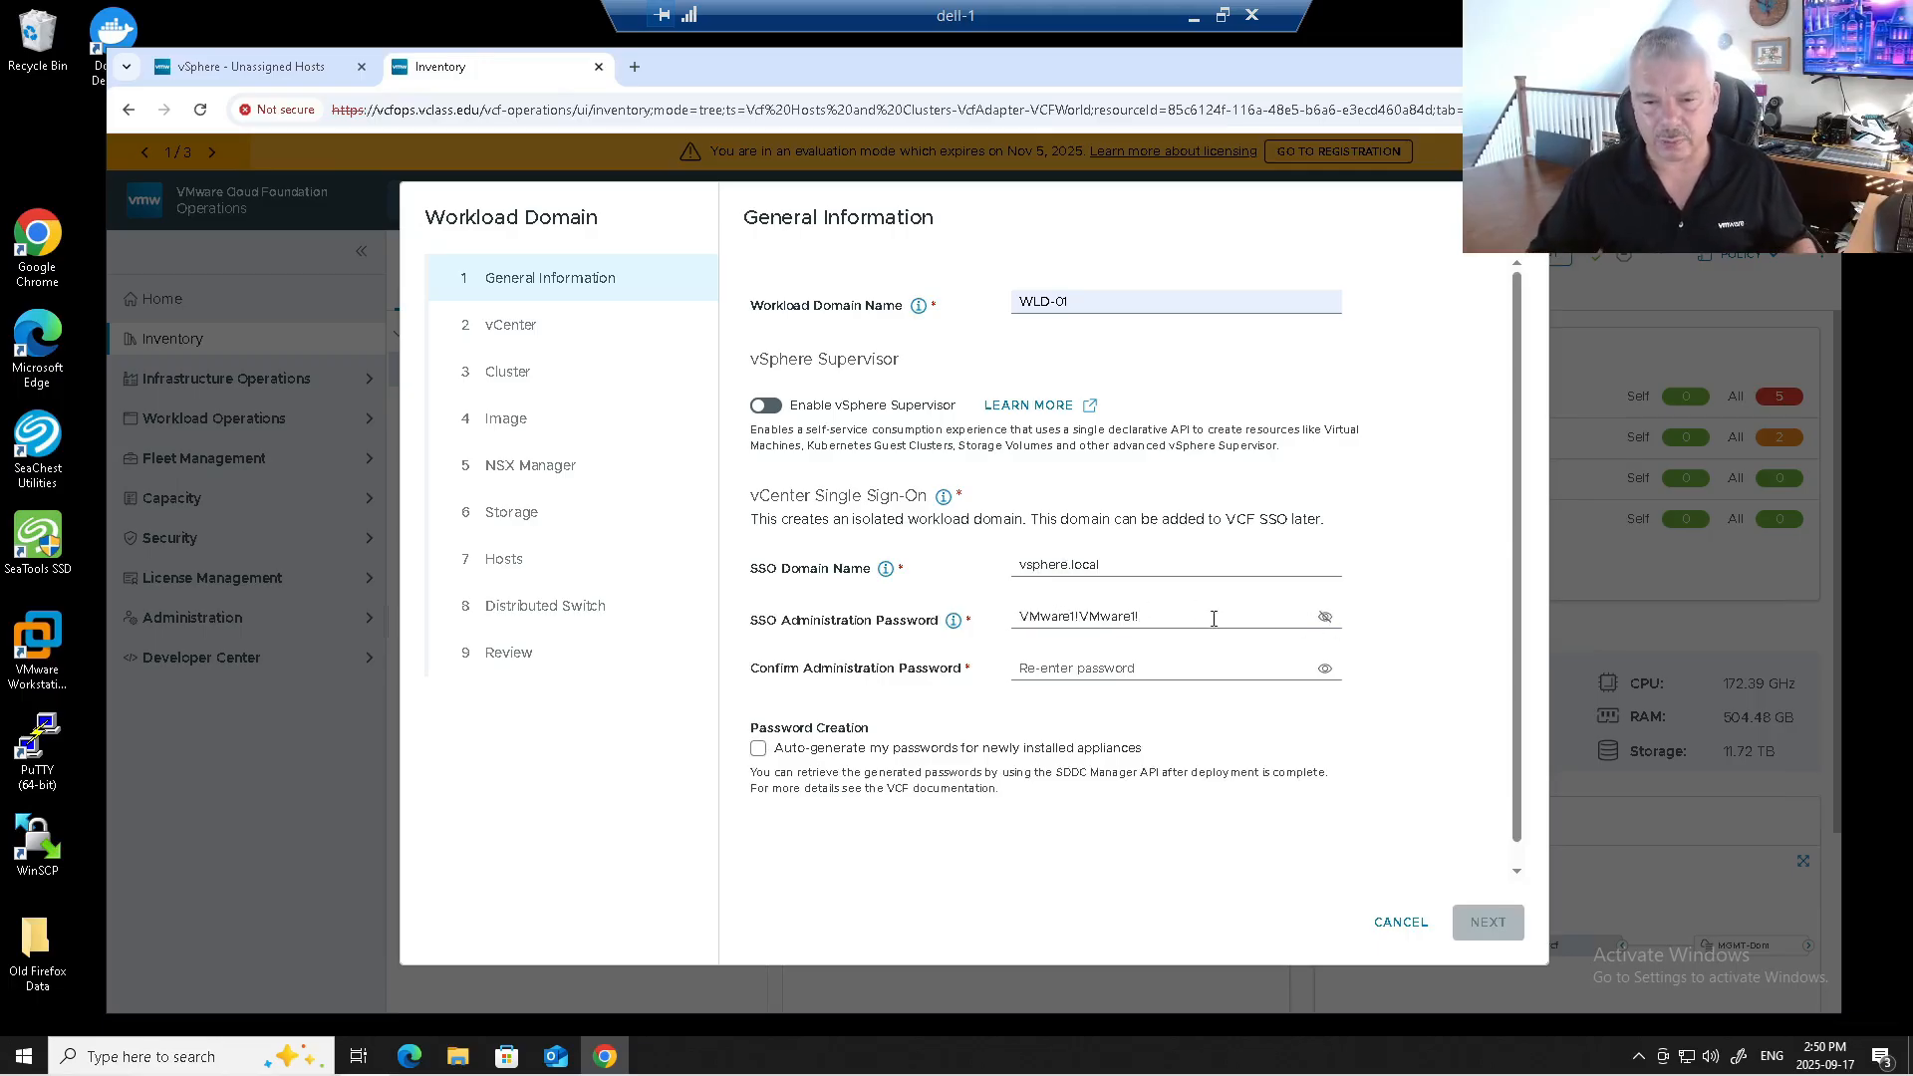
triple_click(1163, 615)
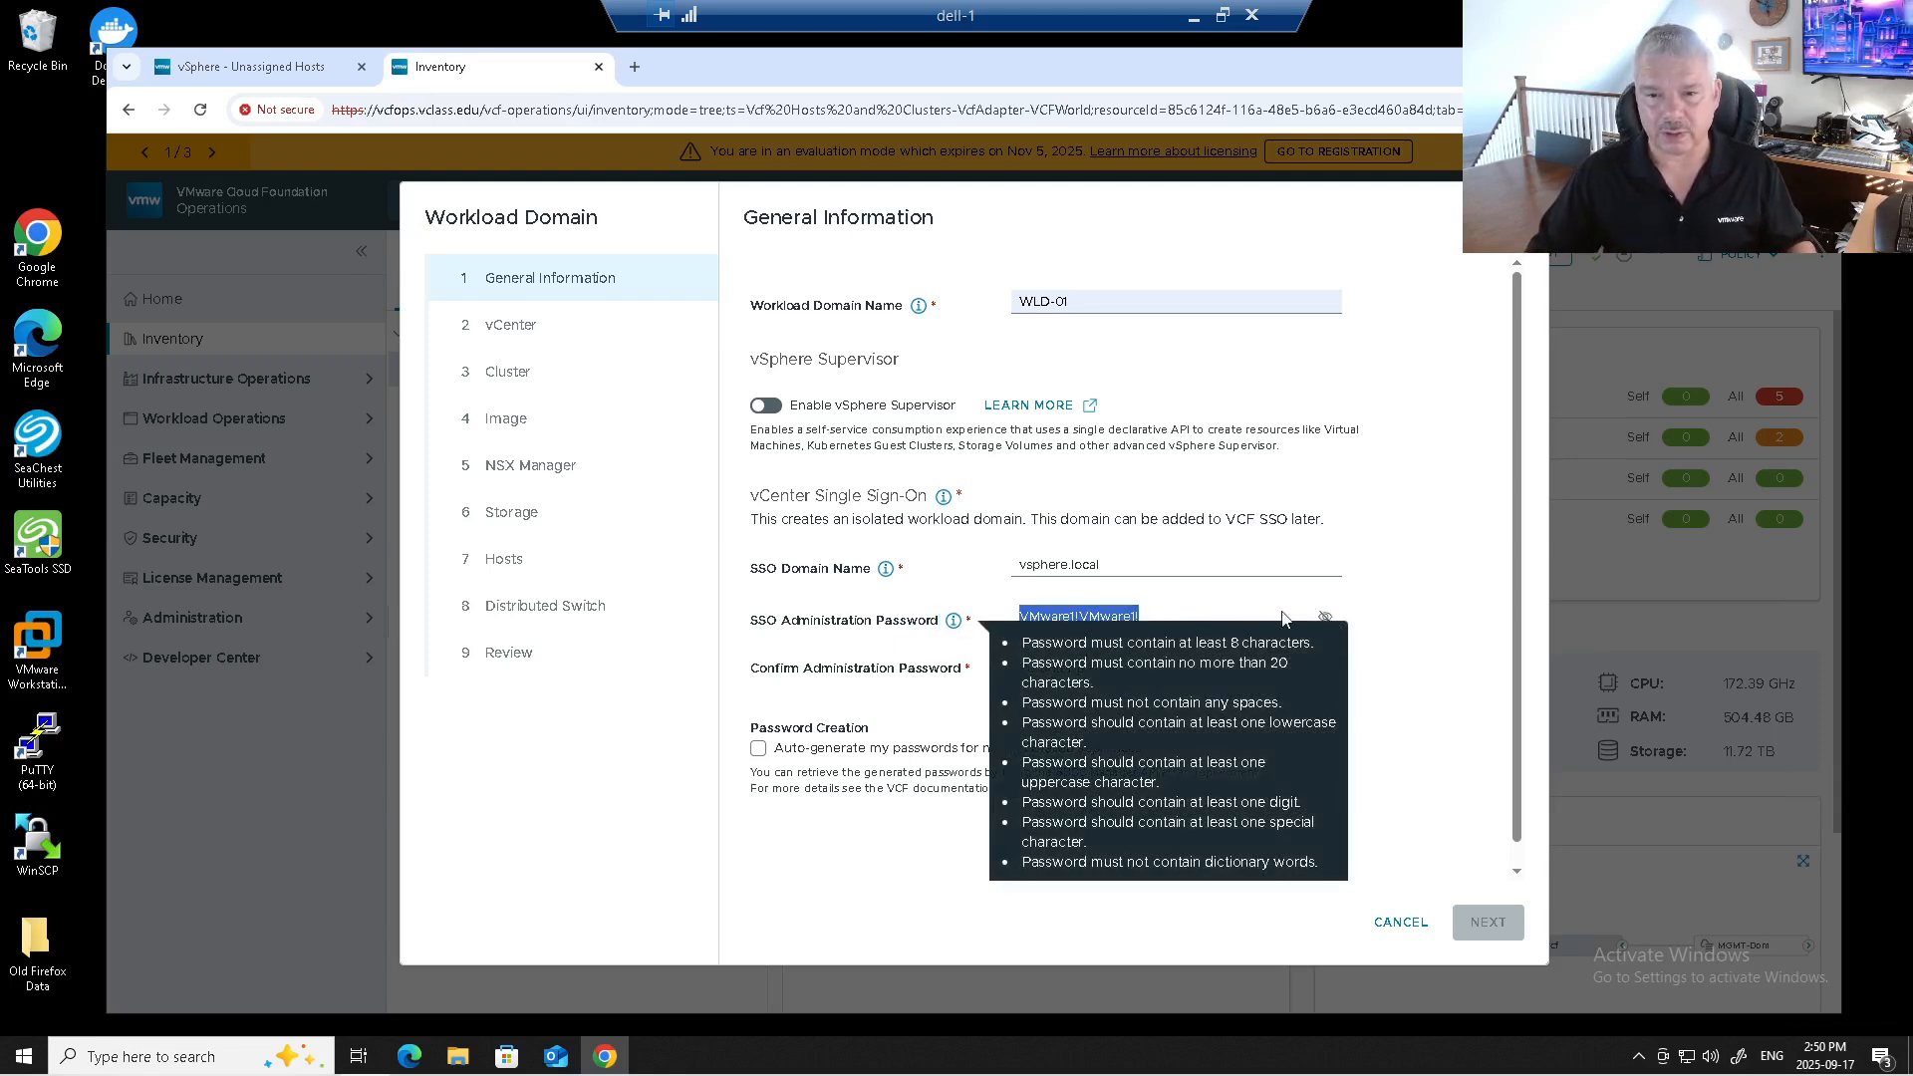
click(1197, 602)
drag(1176, 616, 1018, 617)
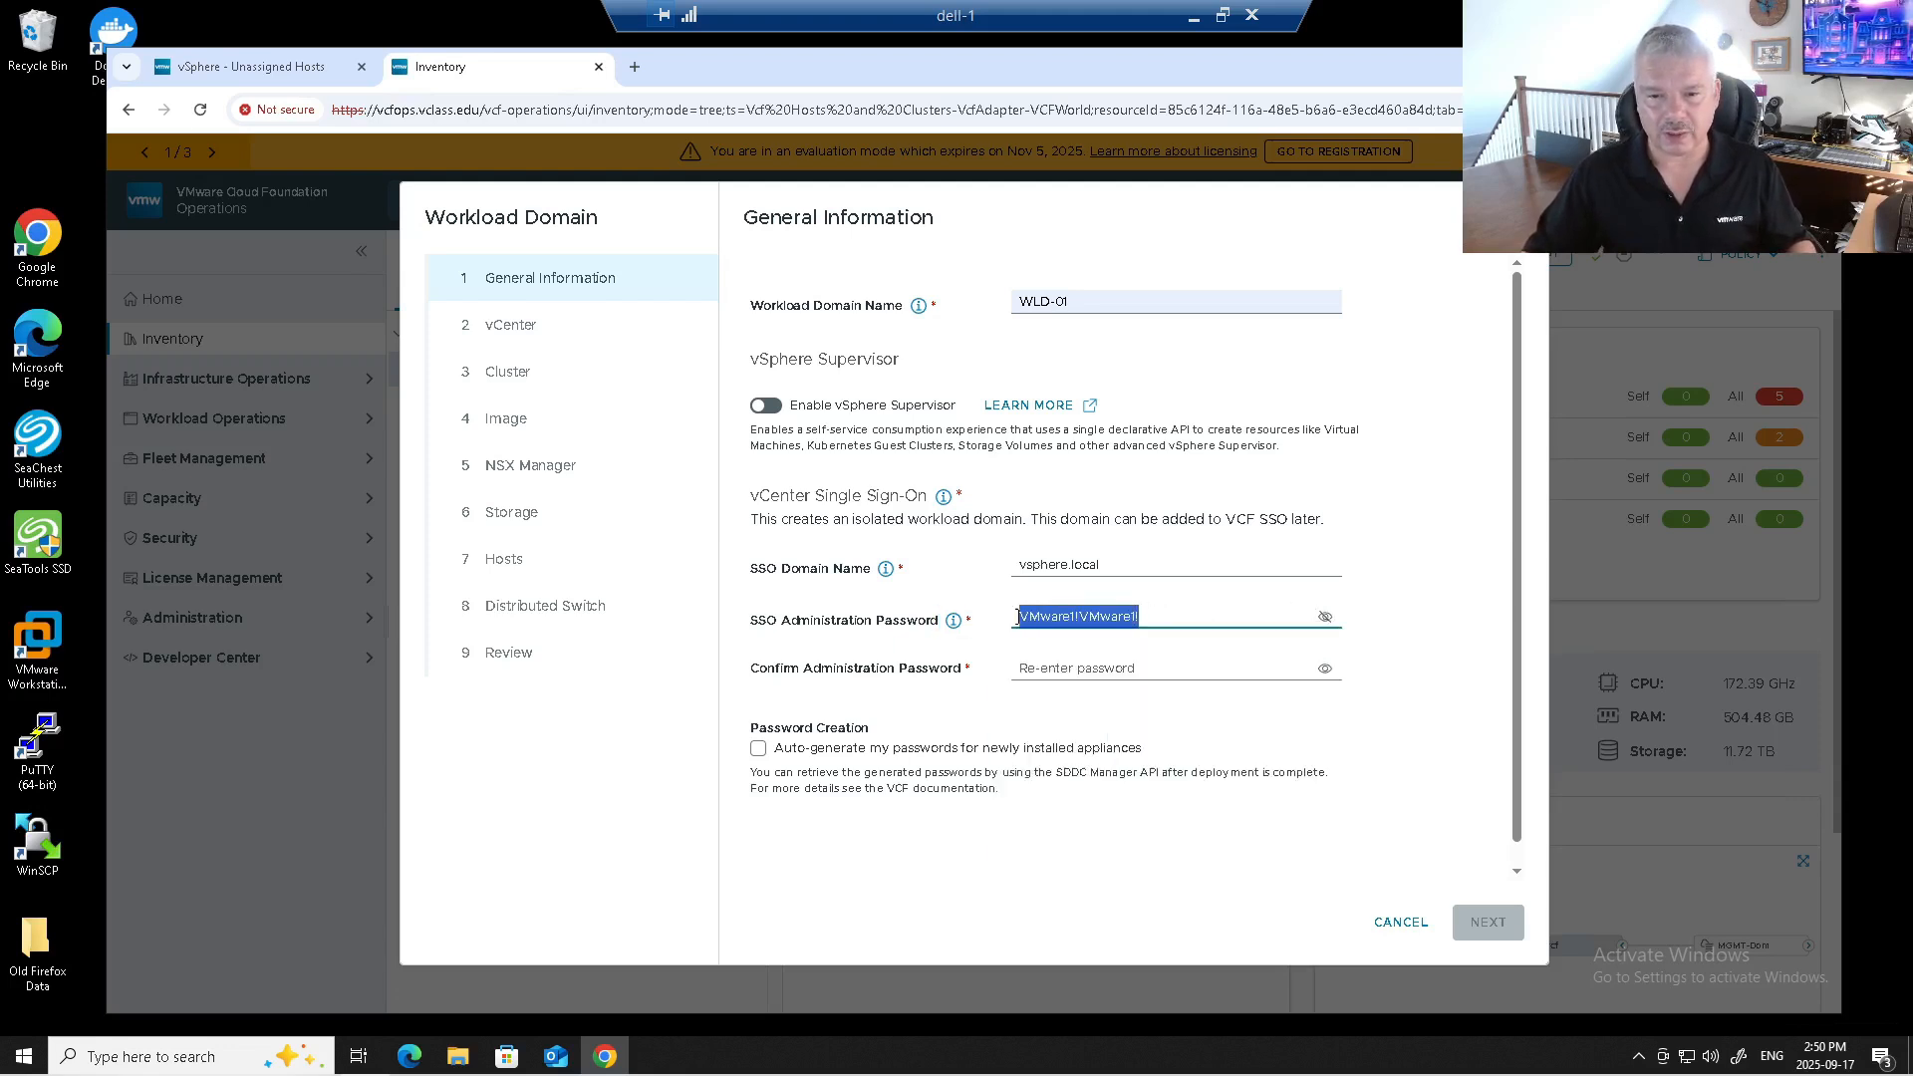
click(1032, 670)
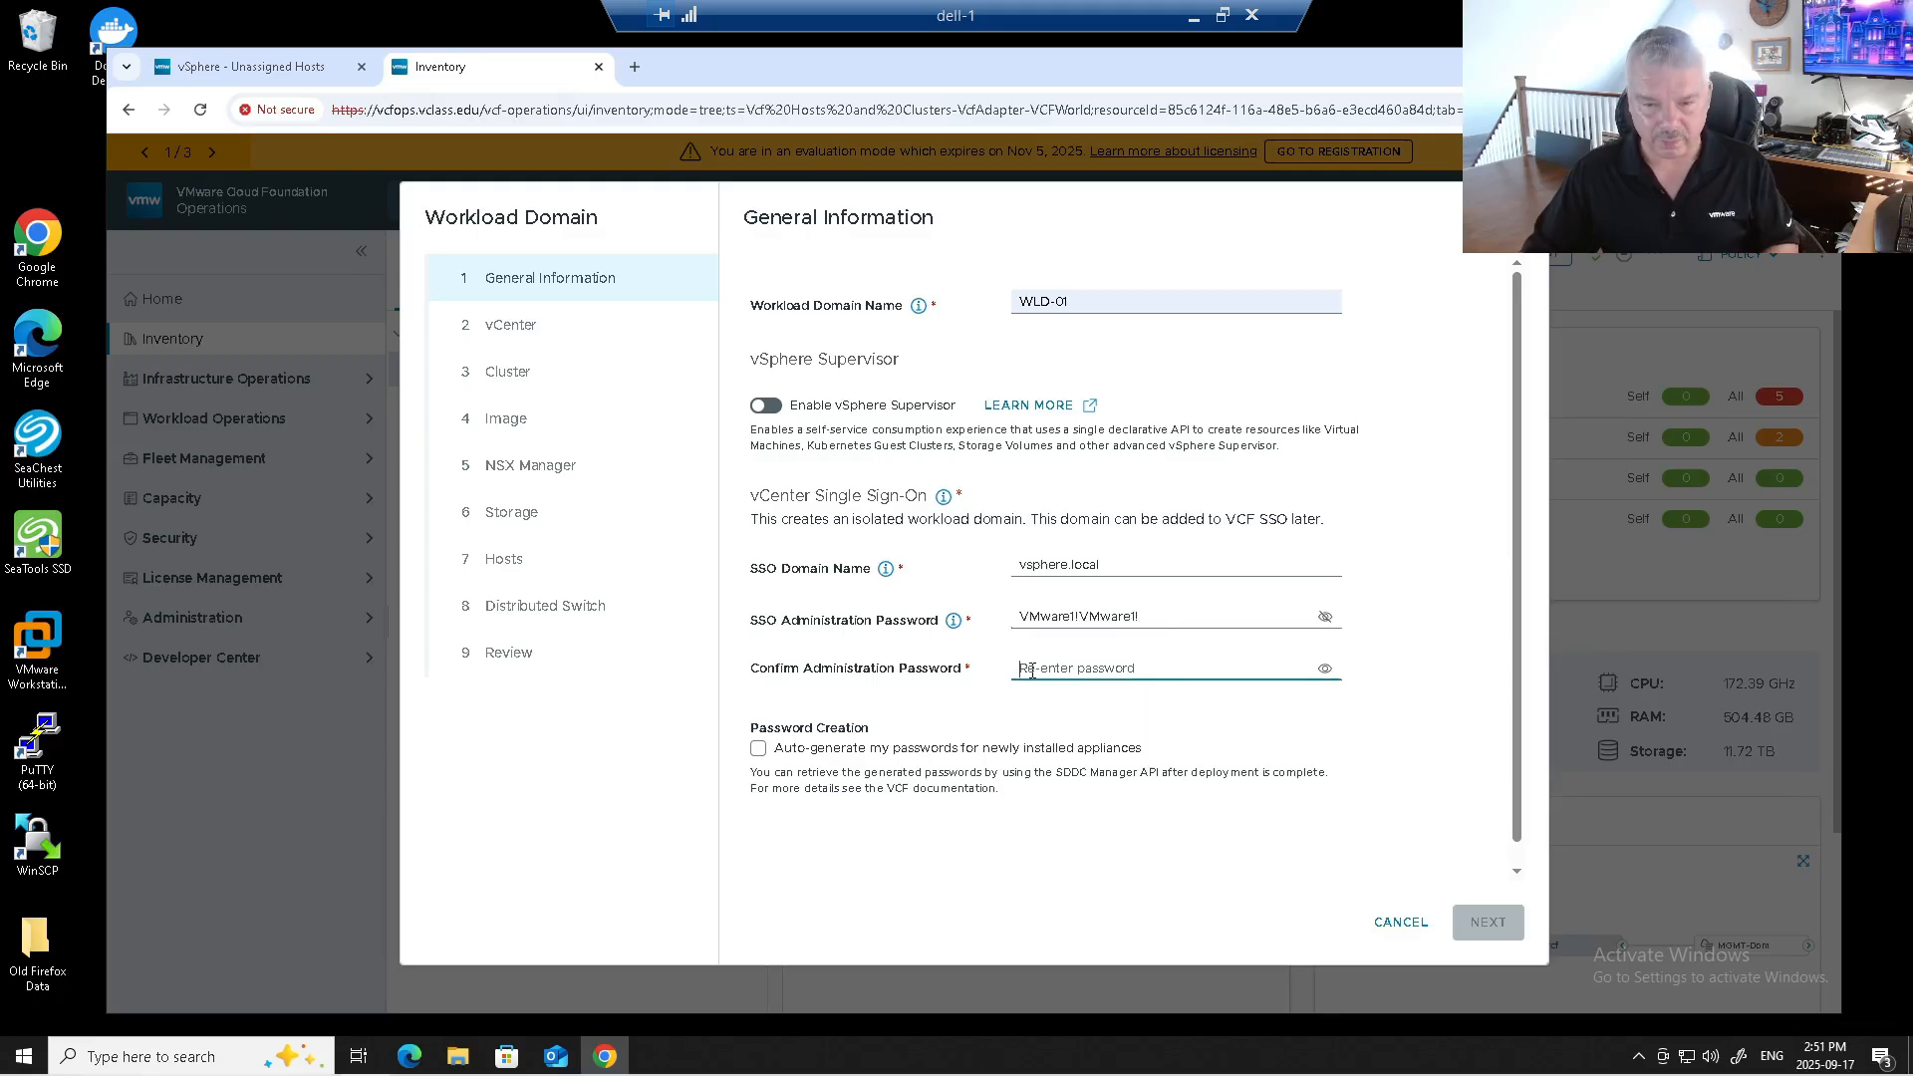
key(ctrl+v)
click(1092, 619)
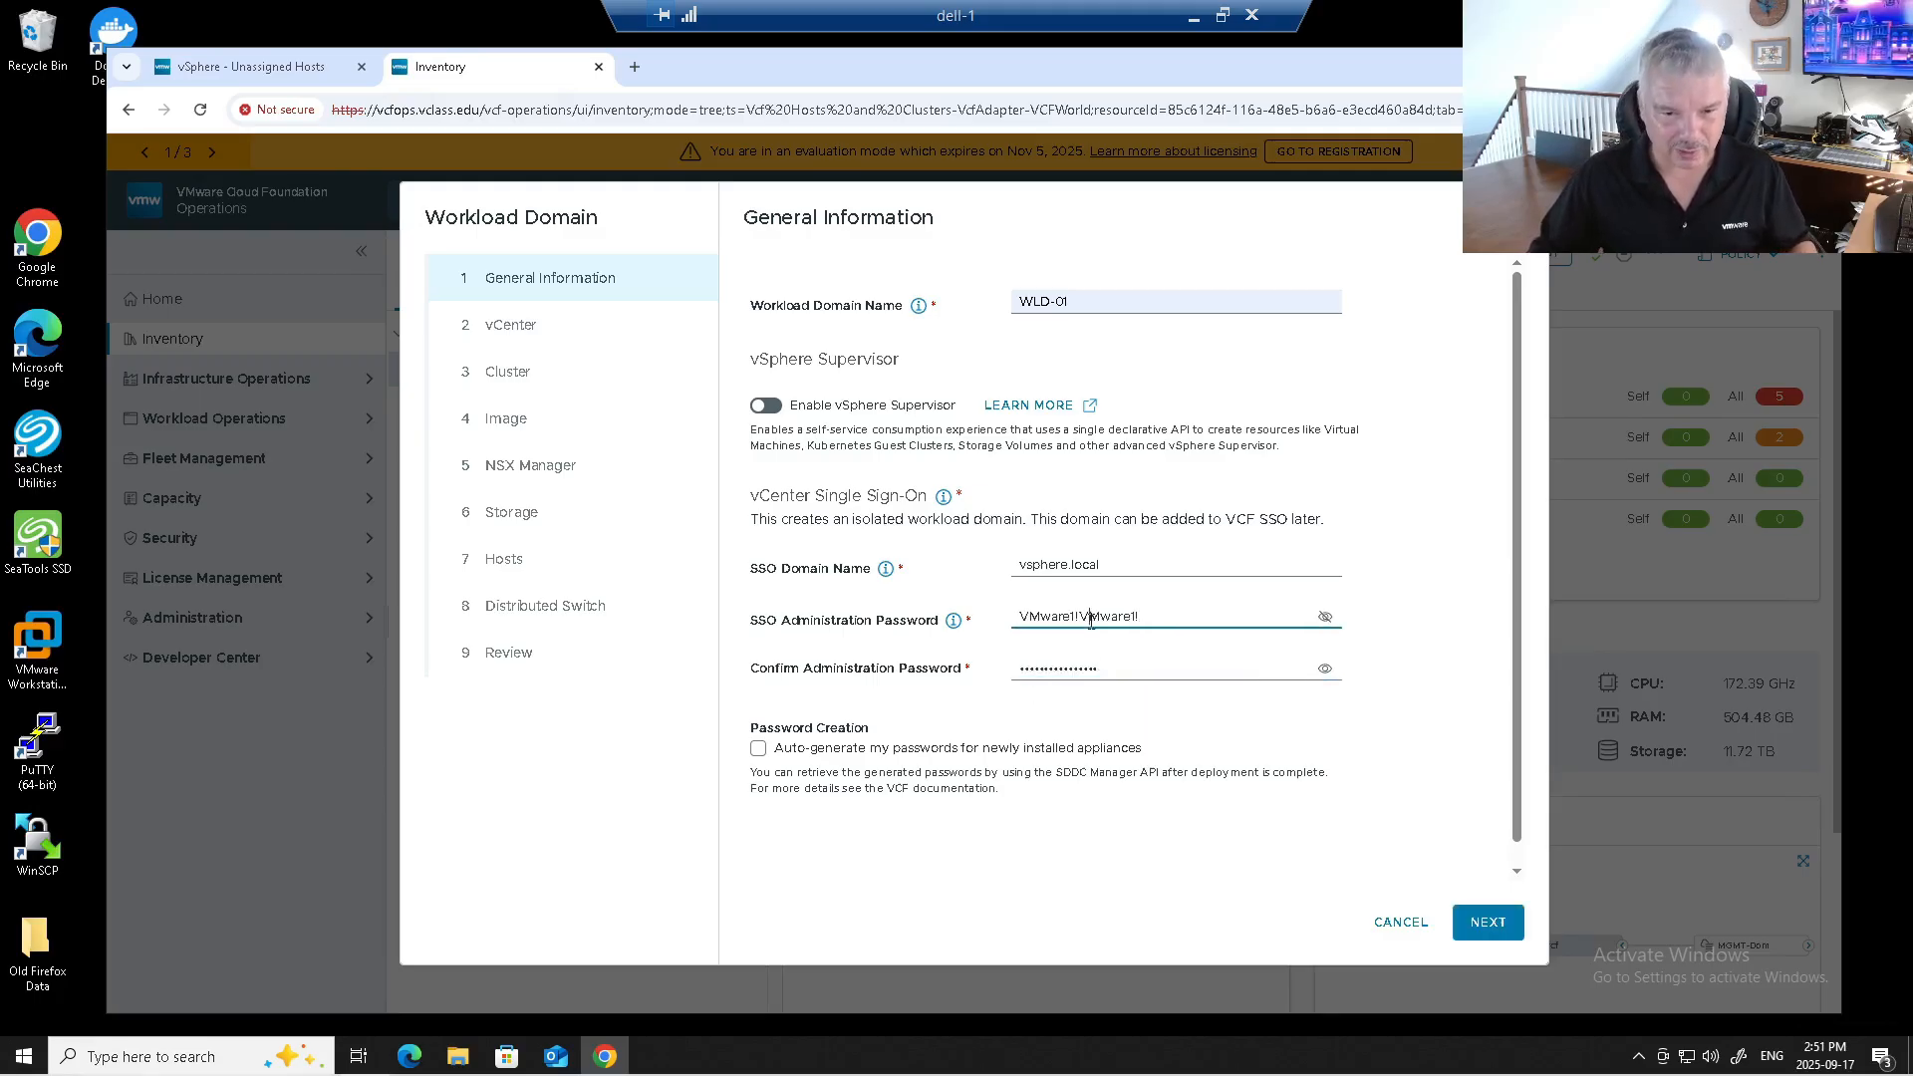
click(1488, 923)
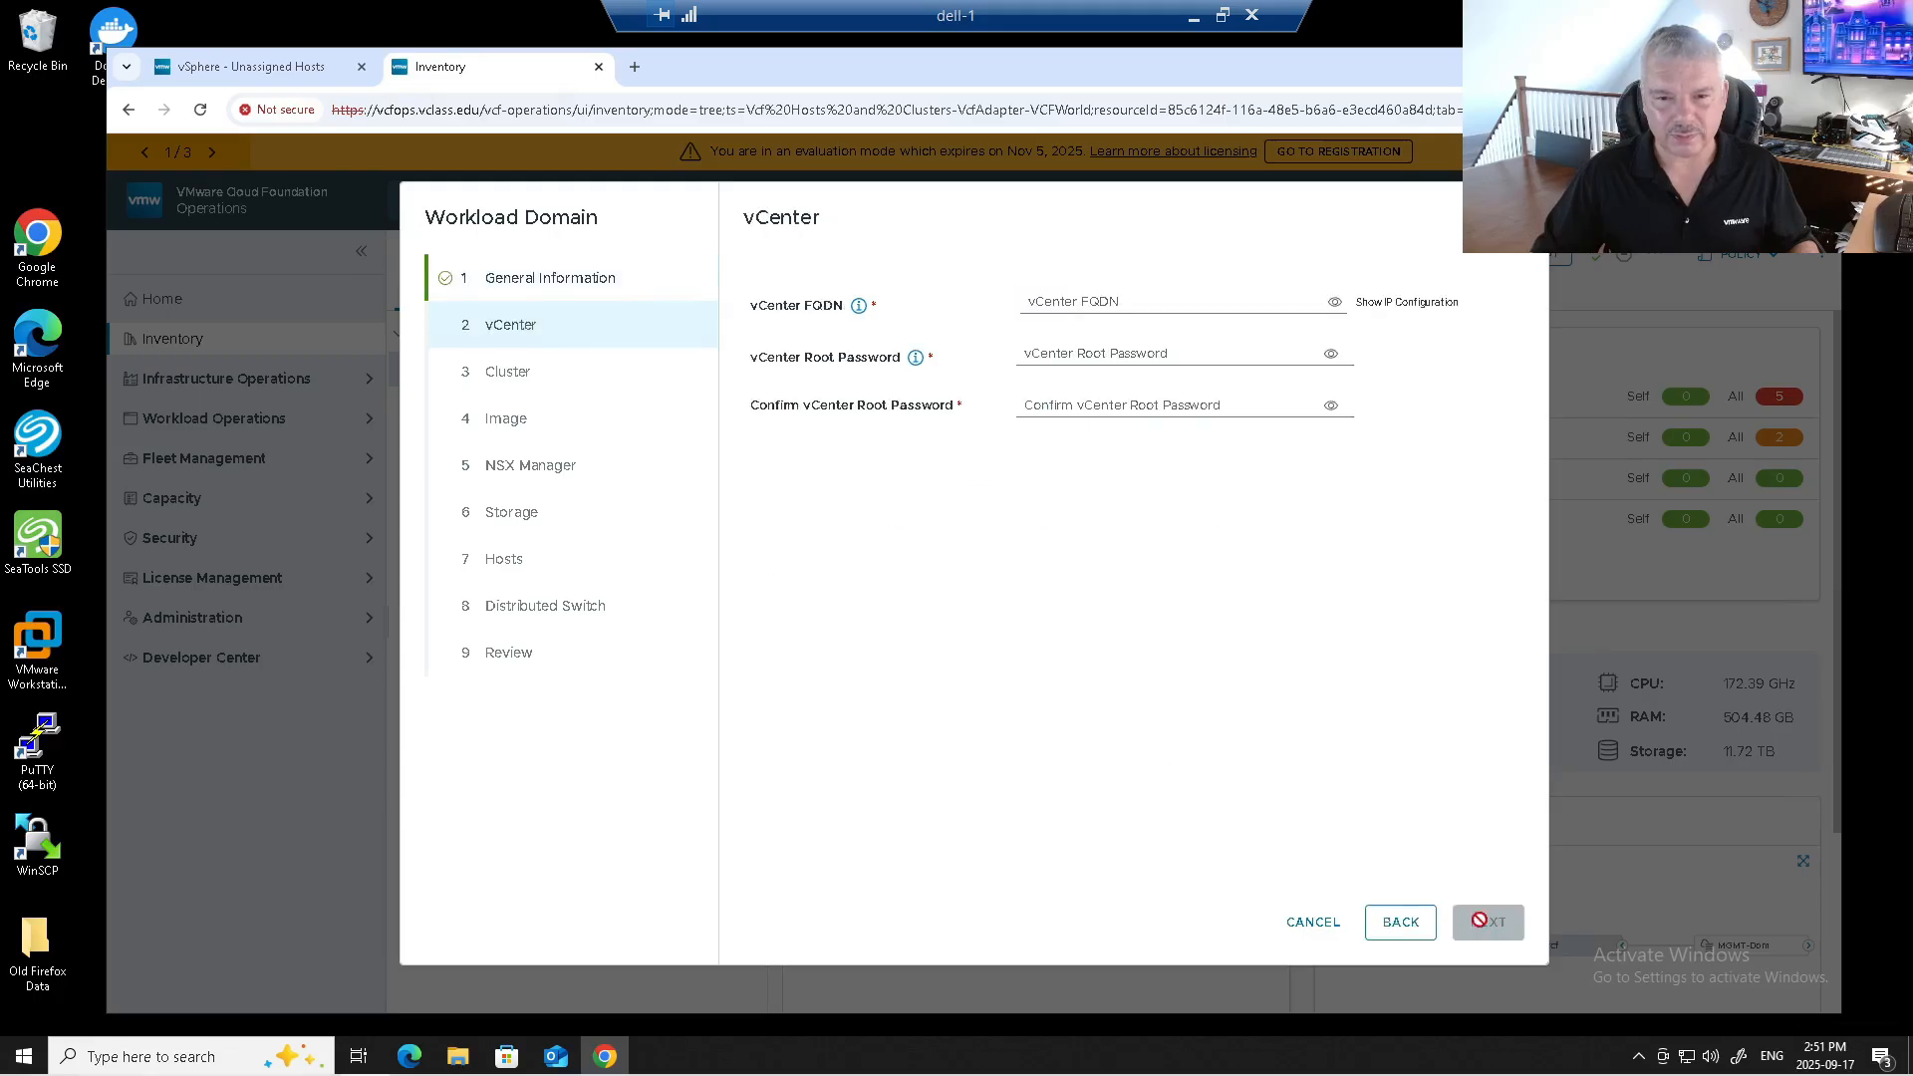
Set the vCenter FQDN to sa-vcsa-01b.vclass.edu, leaving IP configuration hidden.
click(1114, 310)
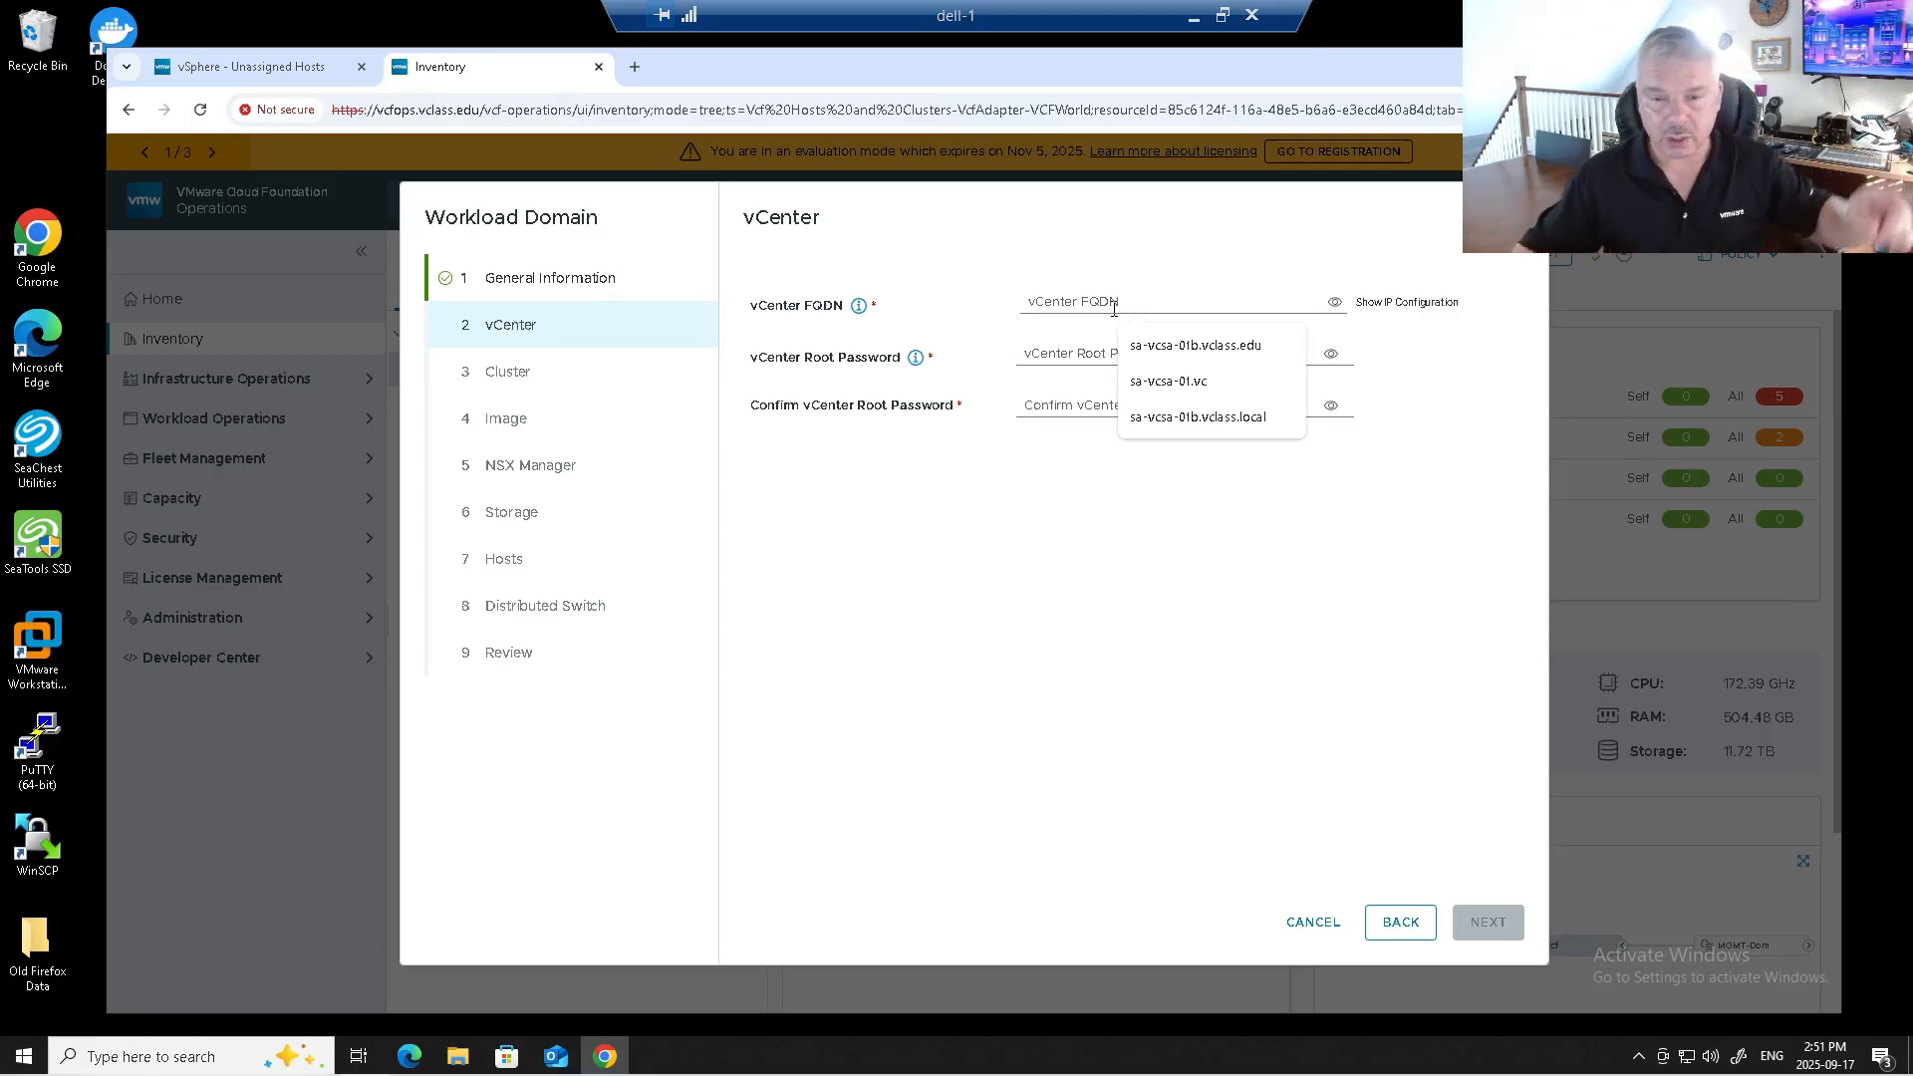
click(1143, 349)
drag(1054, 302, 1073, 302)
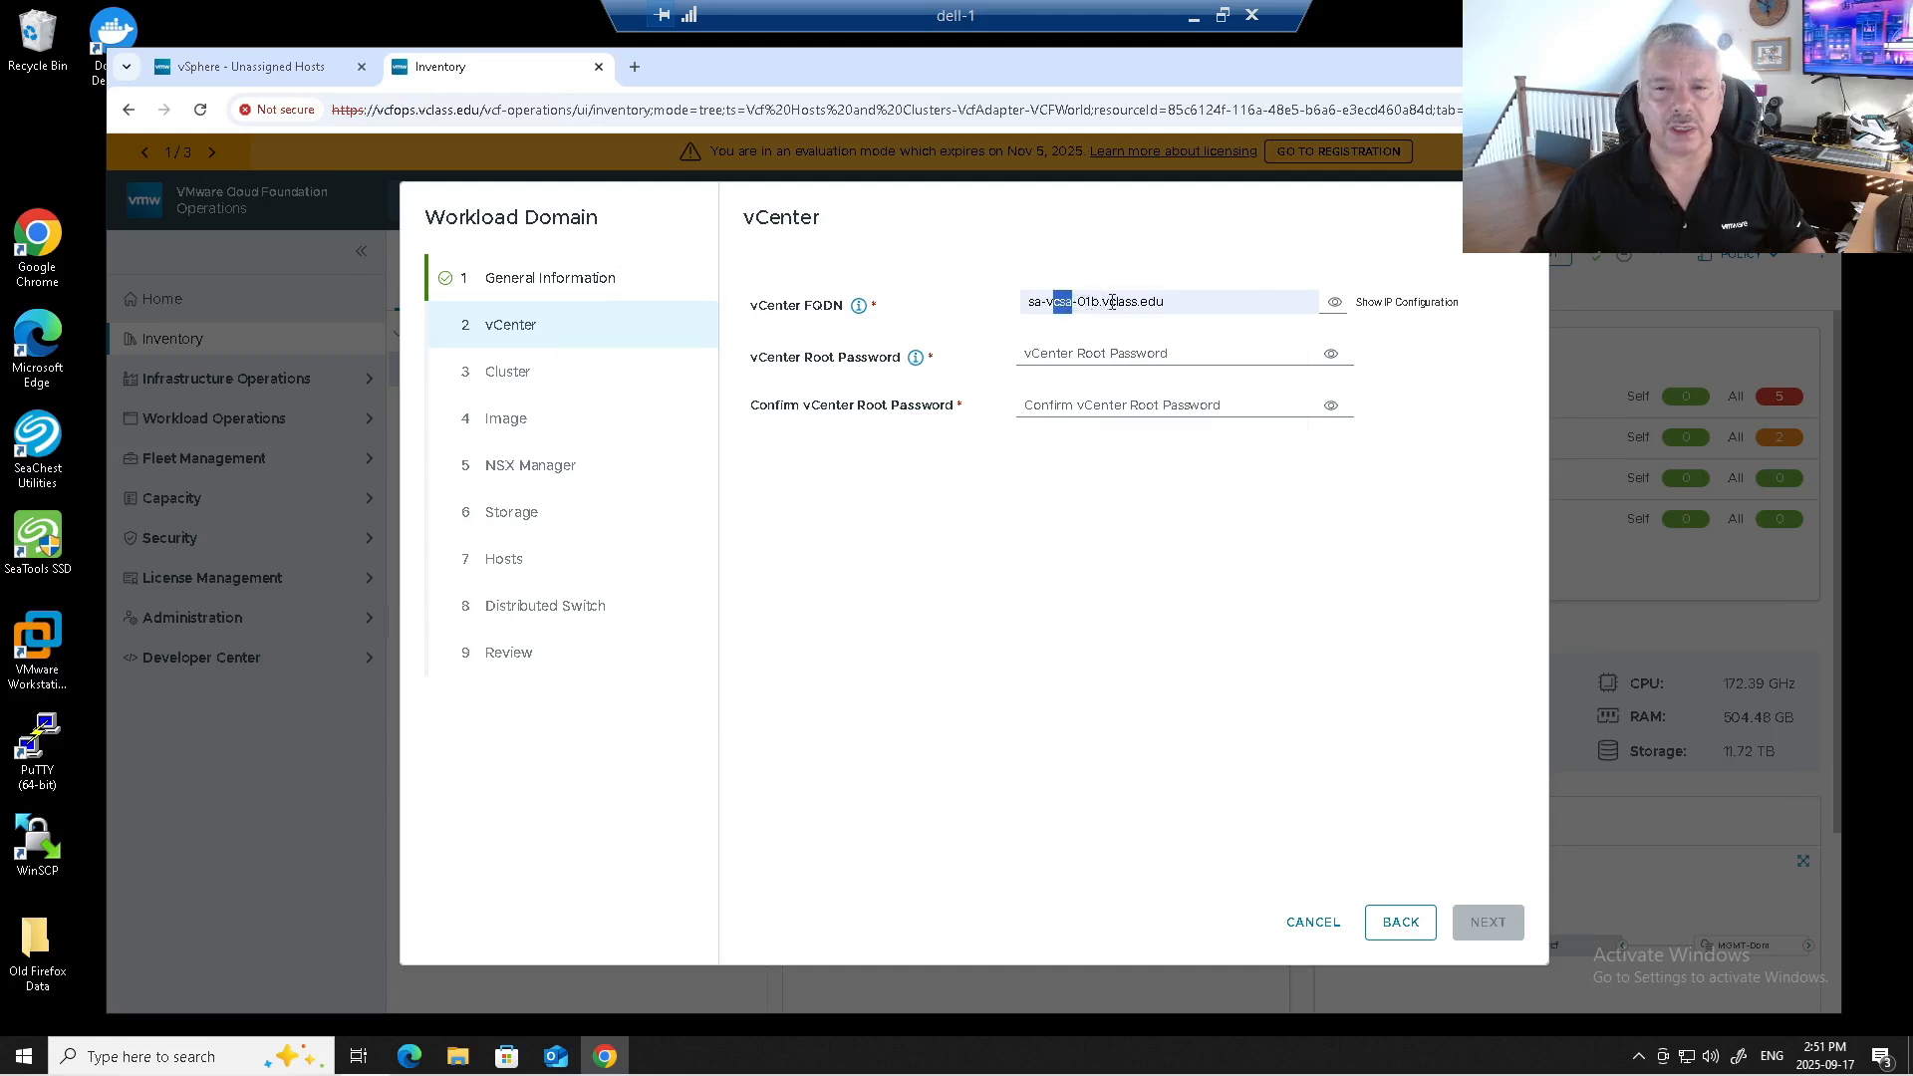
click(1335, 303)
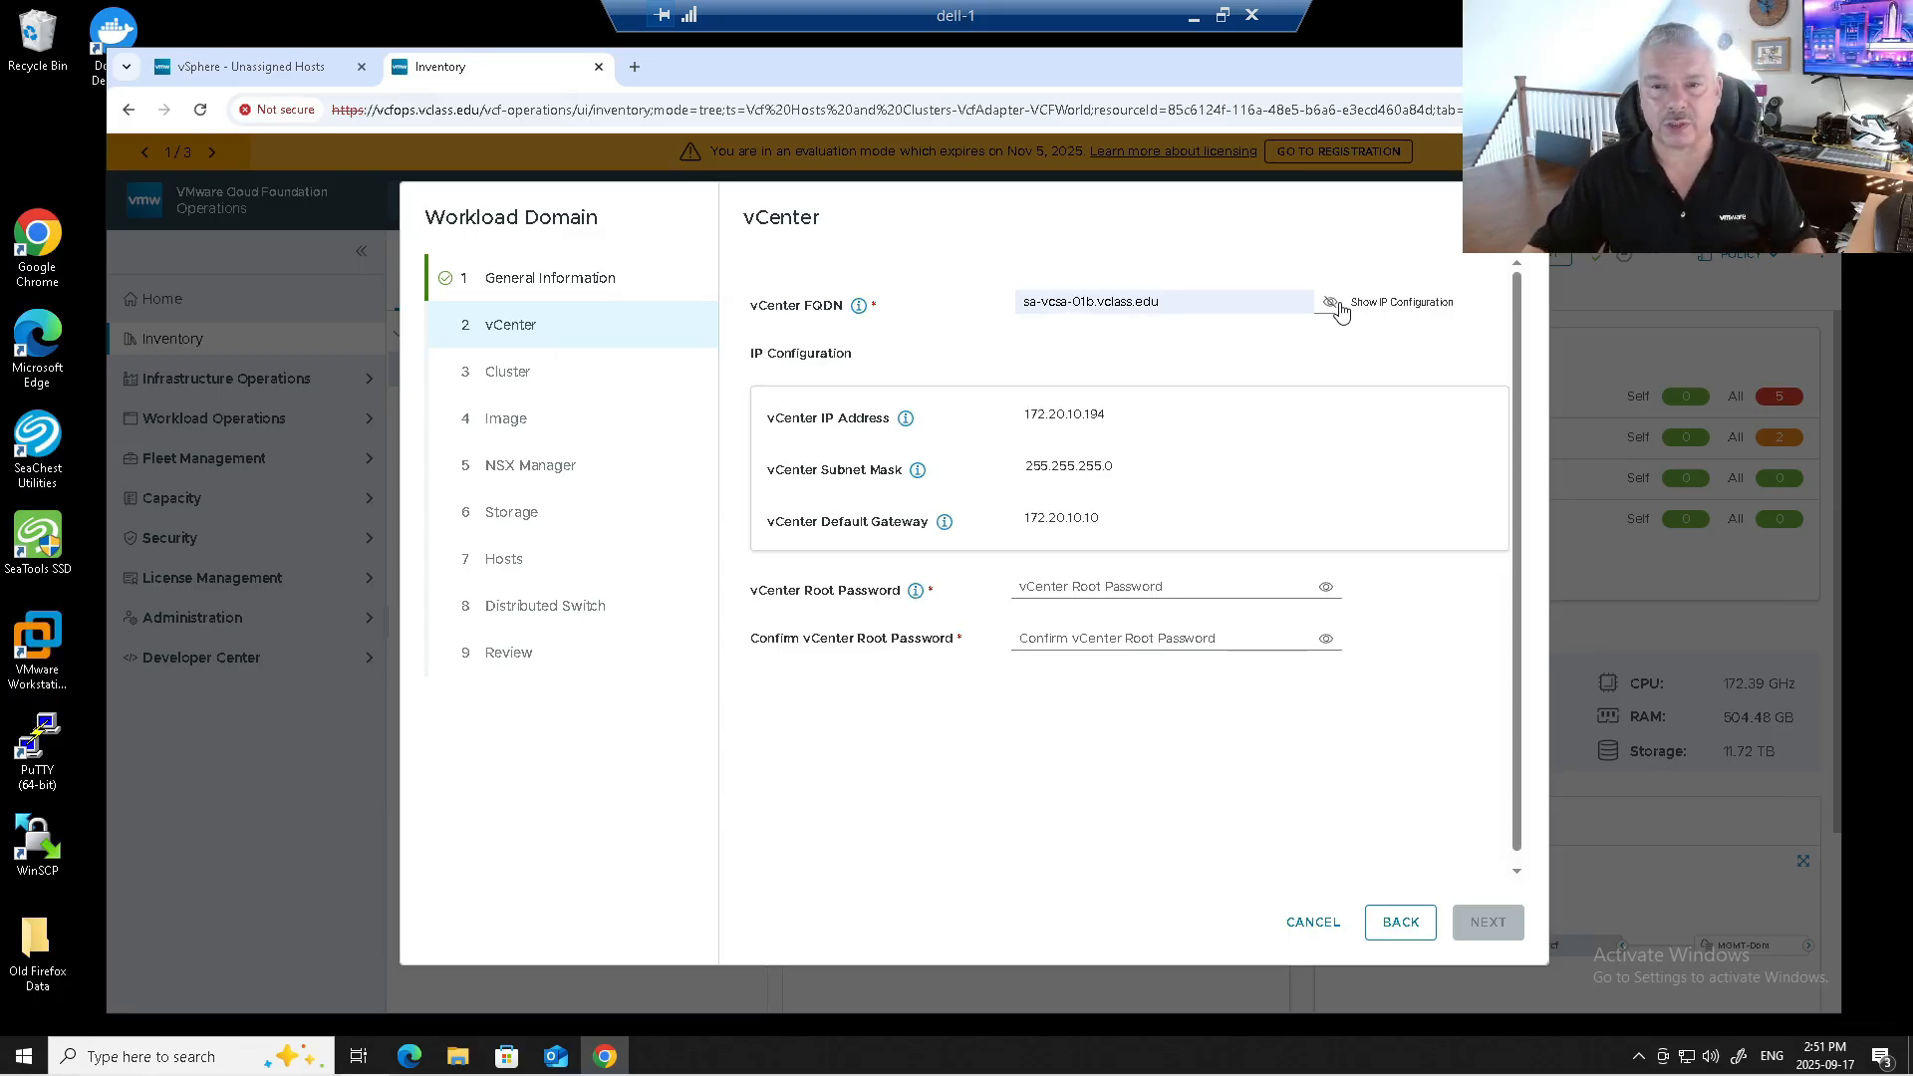
click(1335, 304)
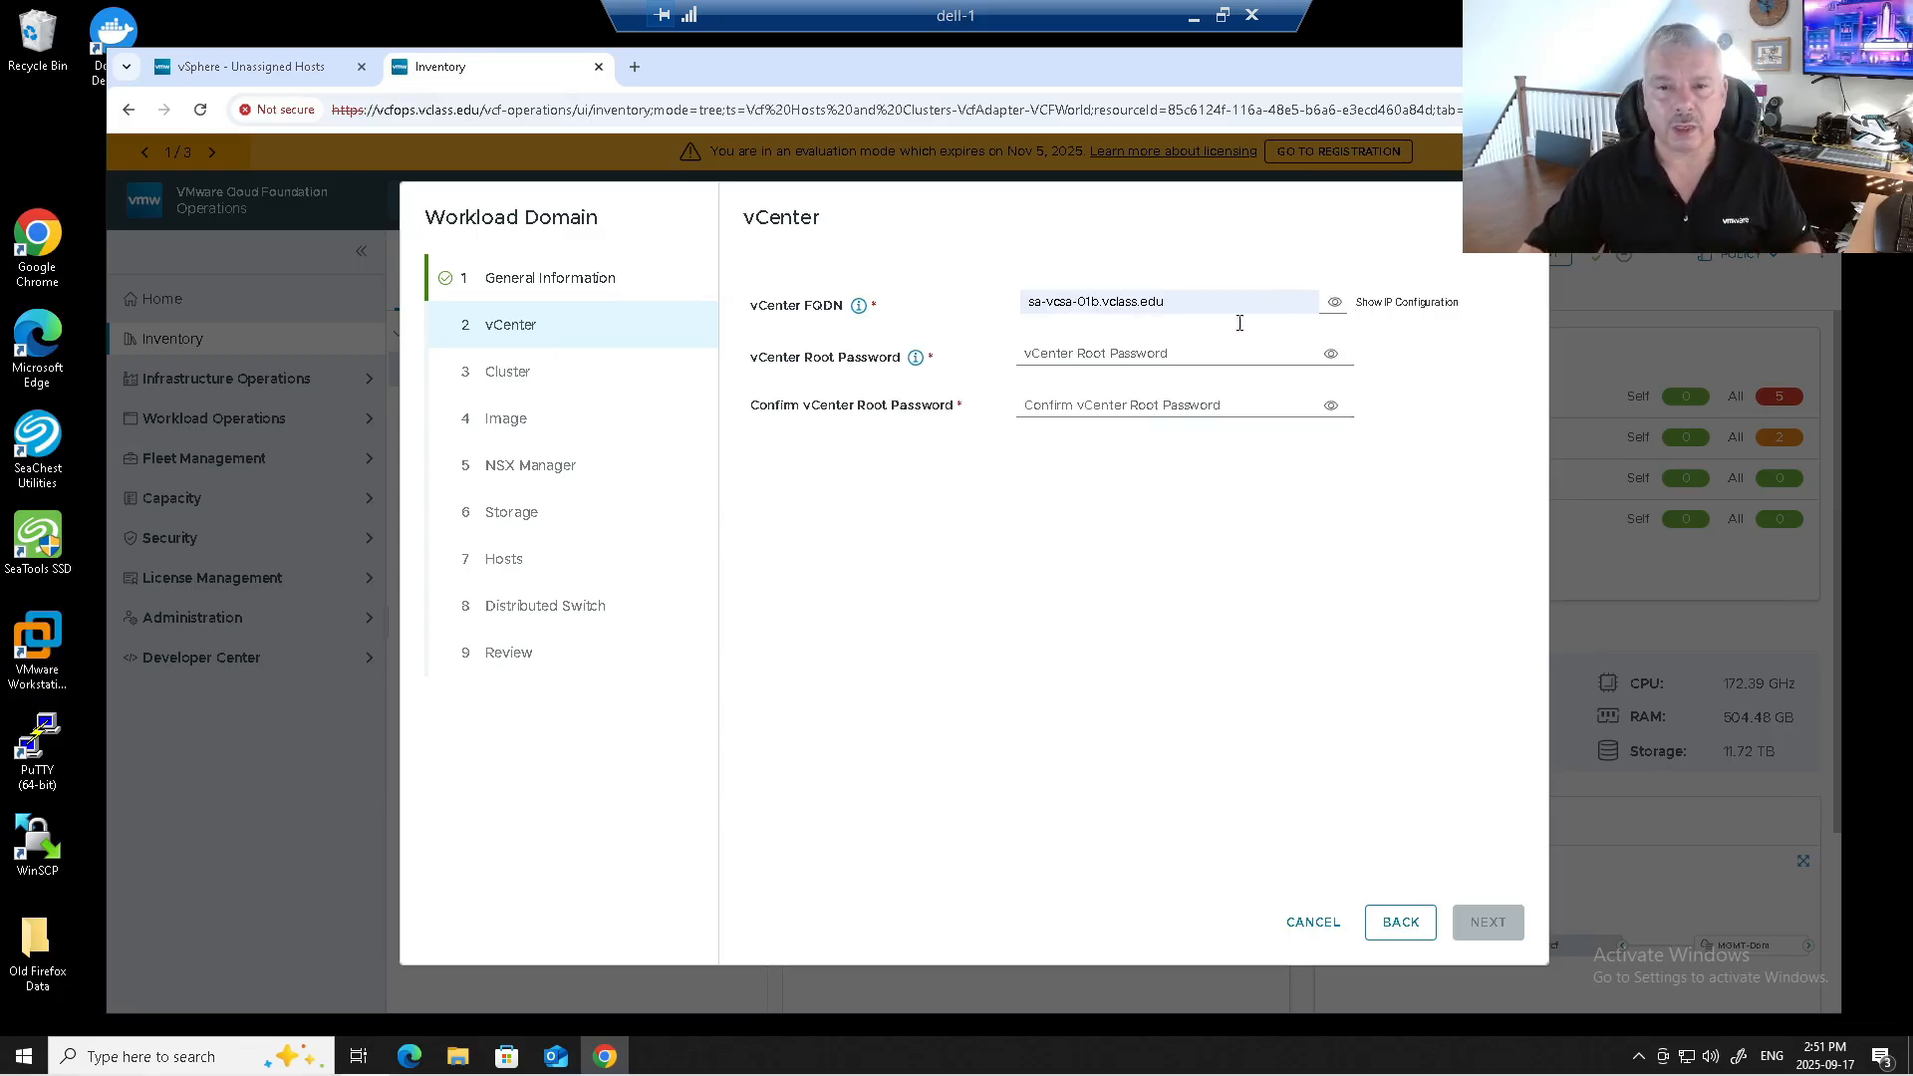
Paste the vCenter root password into both password fields and advance to the Cluster step.
click(1081, 354)
key(ctrl+v)
key(Tab)
key(ctrl+v)
click(1475, 917)
click(1087, 335)
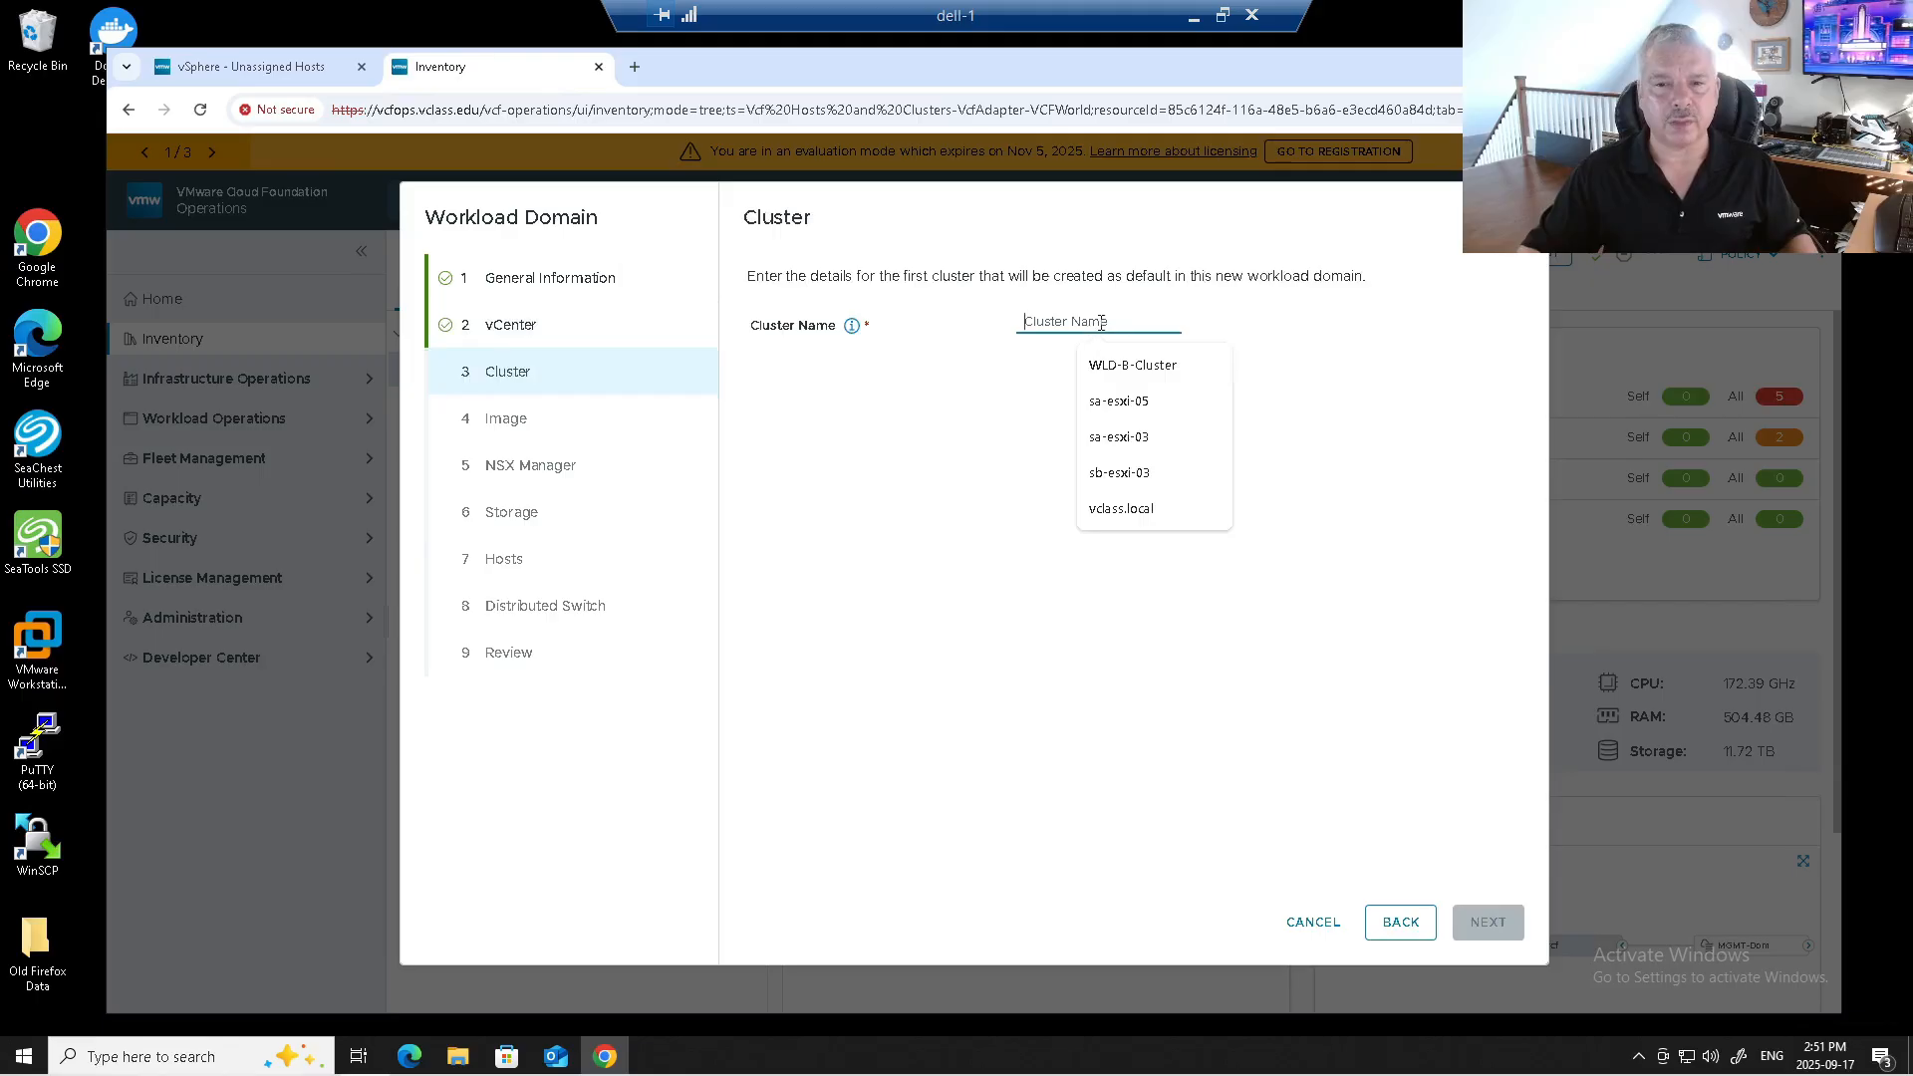
Name the cluster WLD01-CL01 and assign it the Management-Domain-ESXi-Personality image.
text(WL)
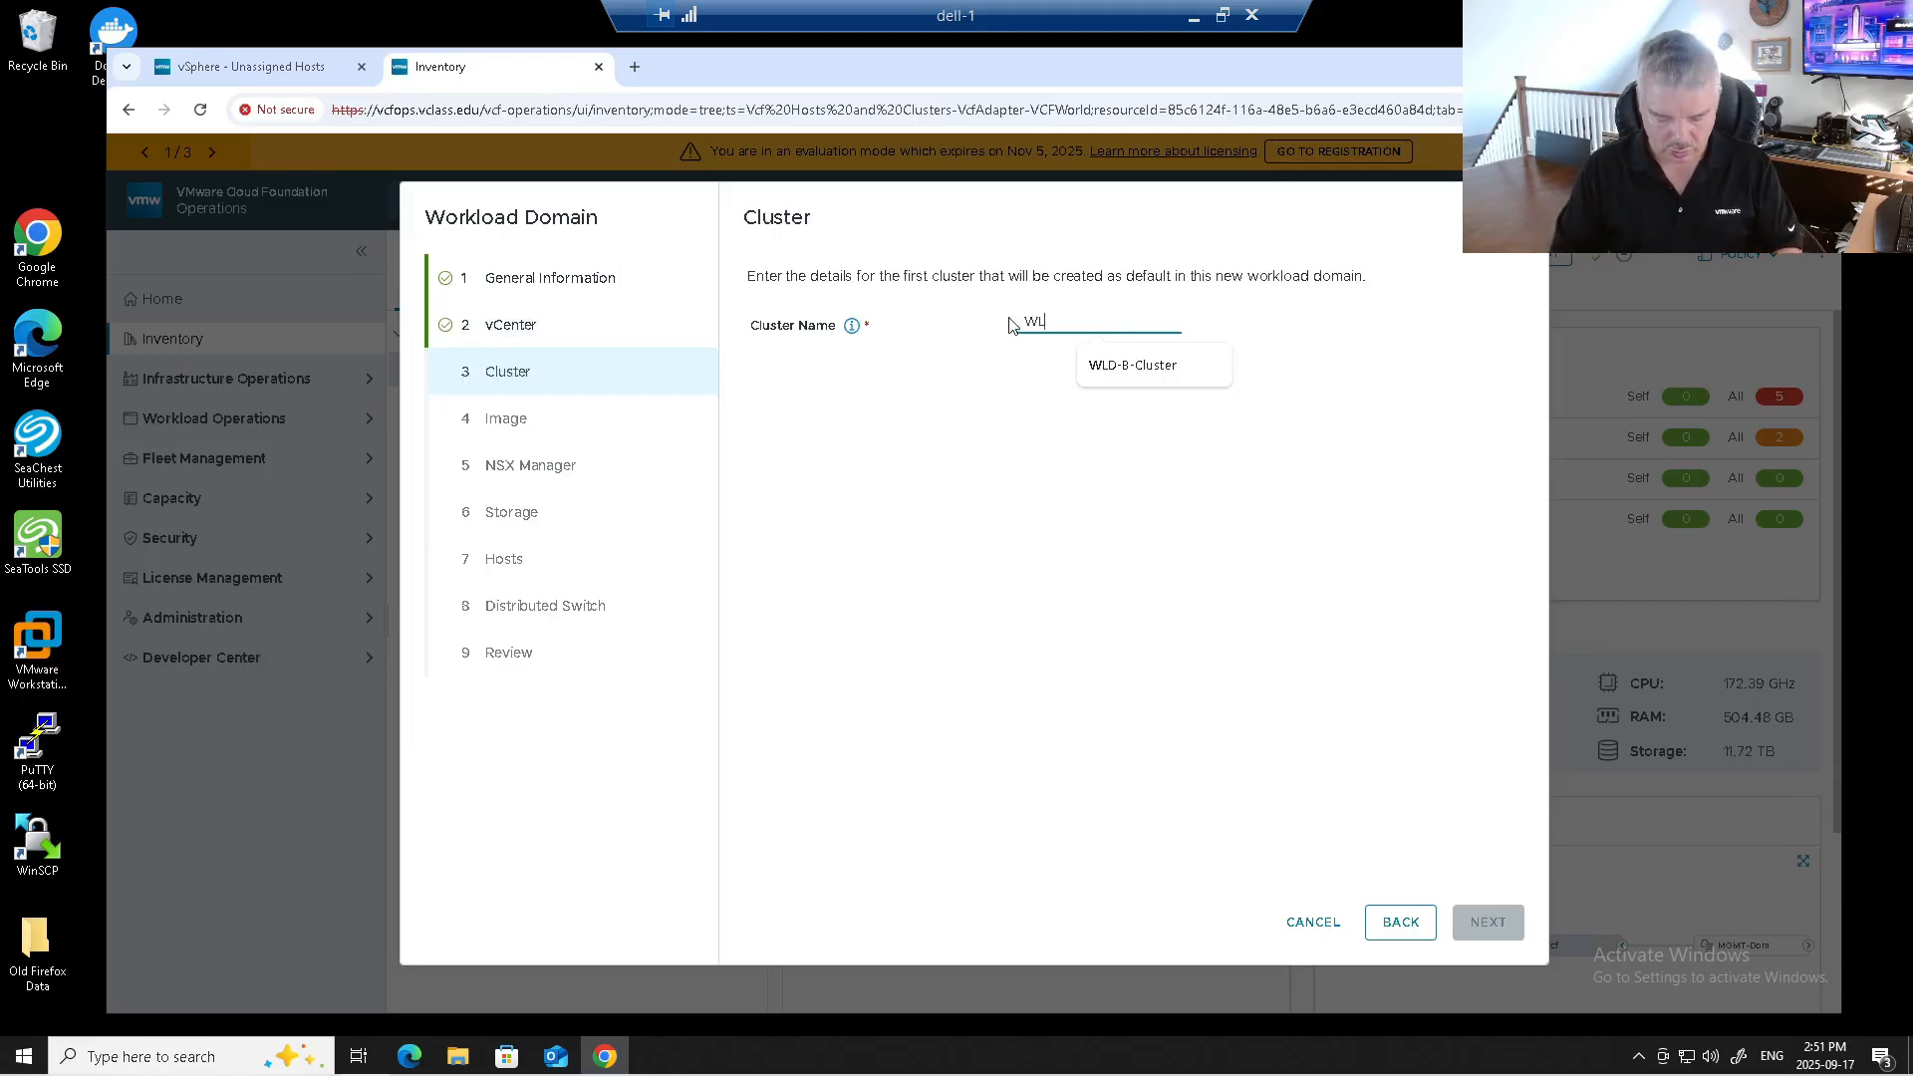
text(D-01CL01)
click(1079, 321)
text(-)
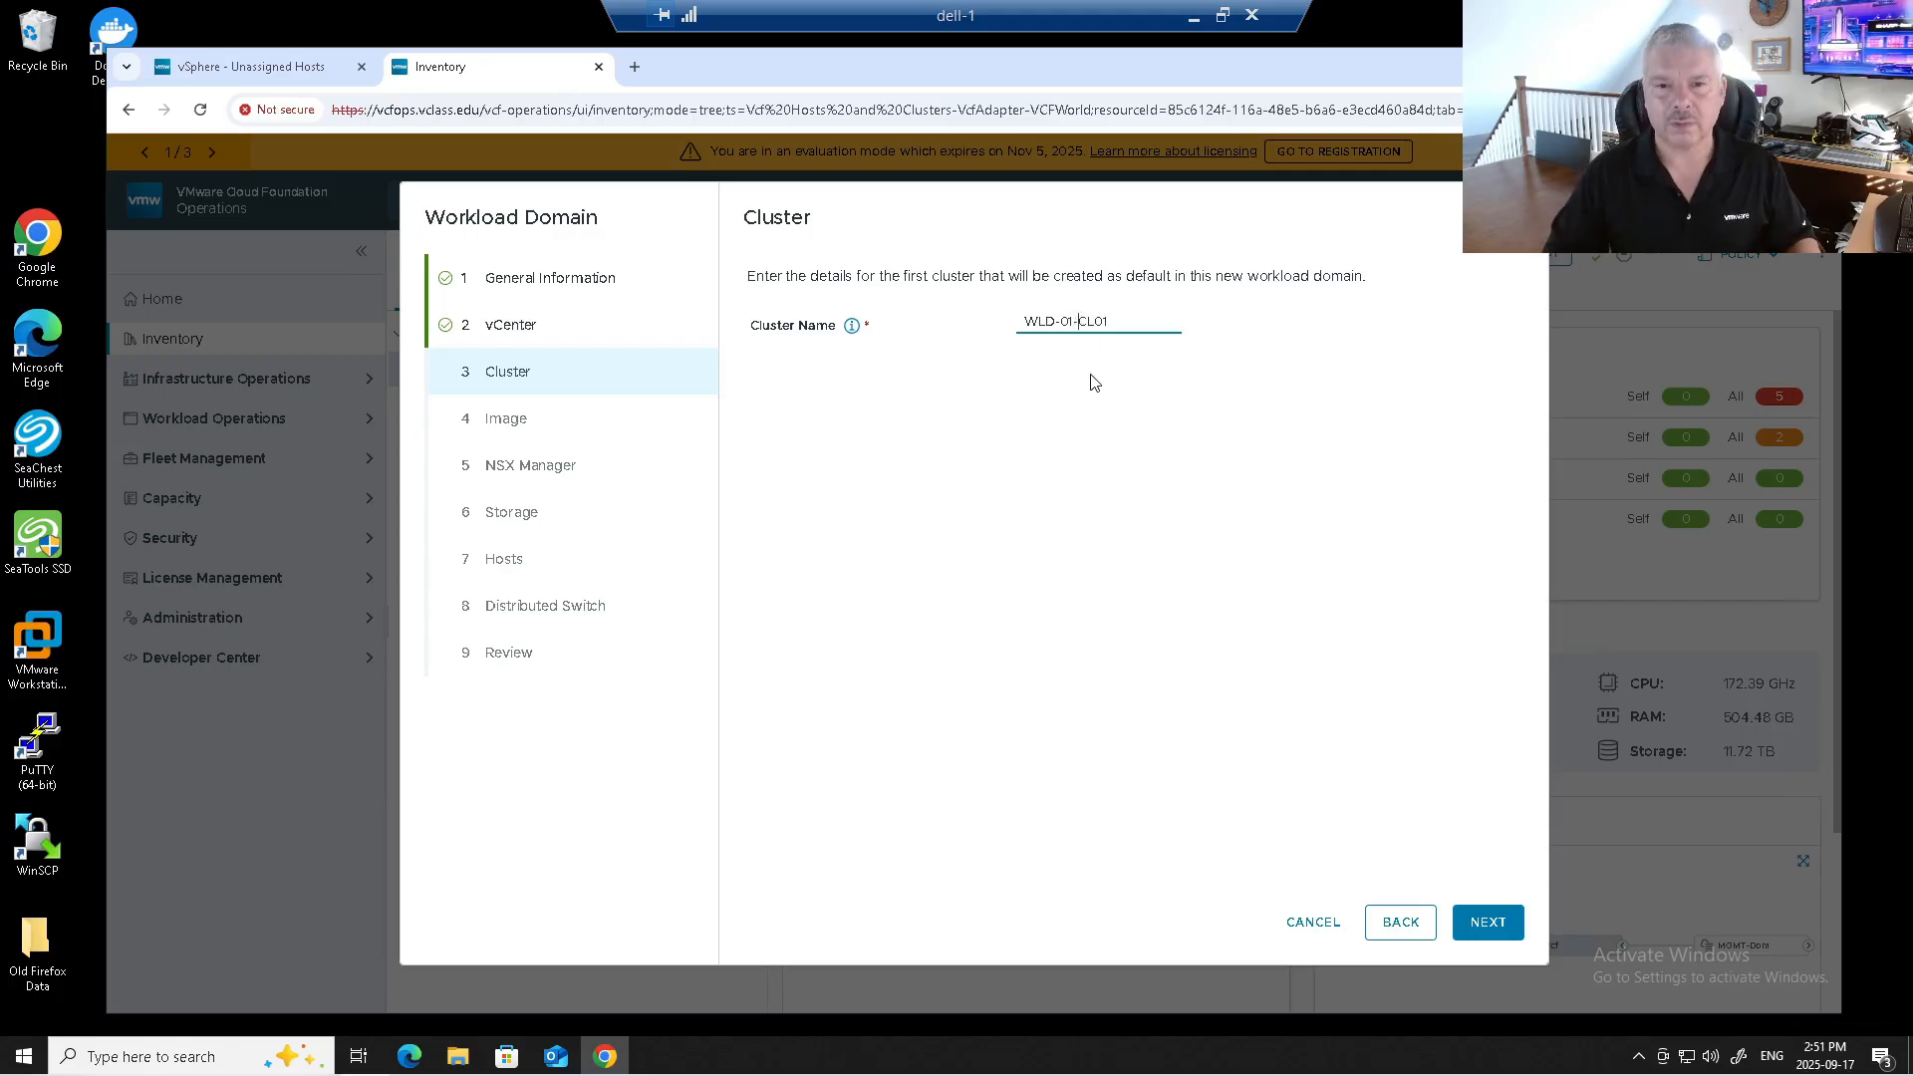
key(BackSpace)
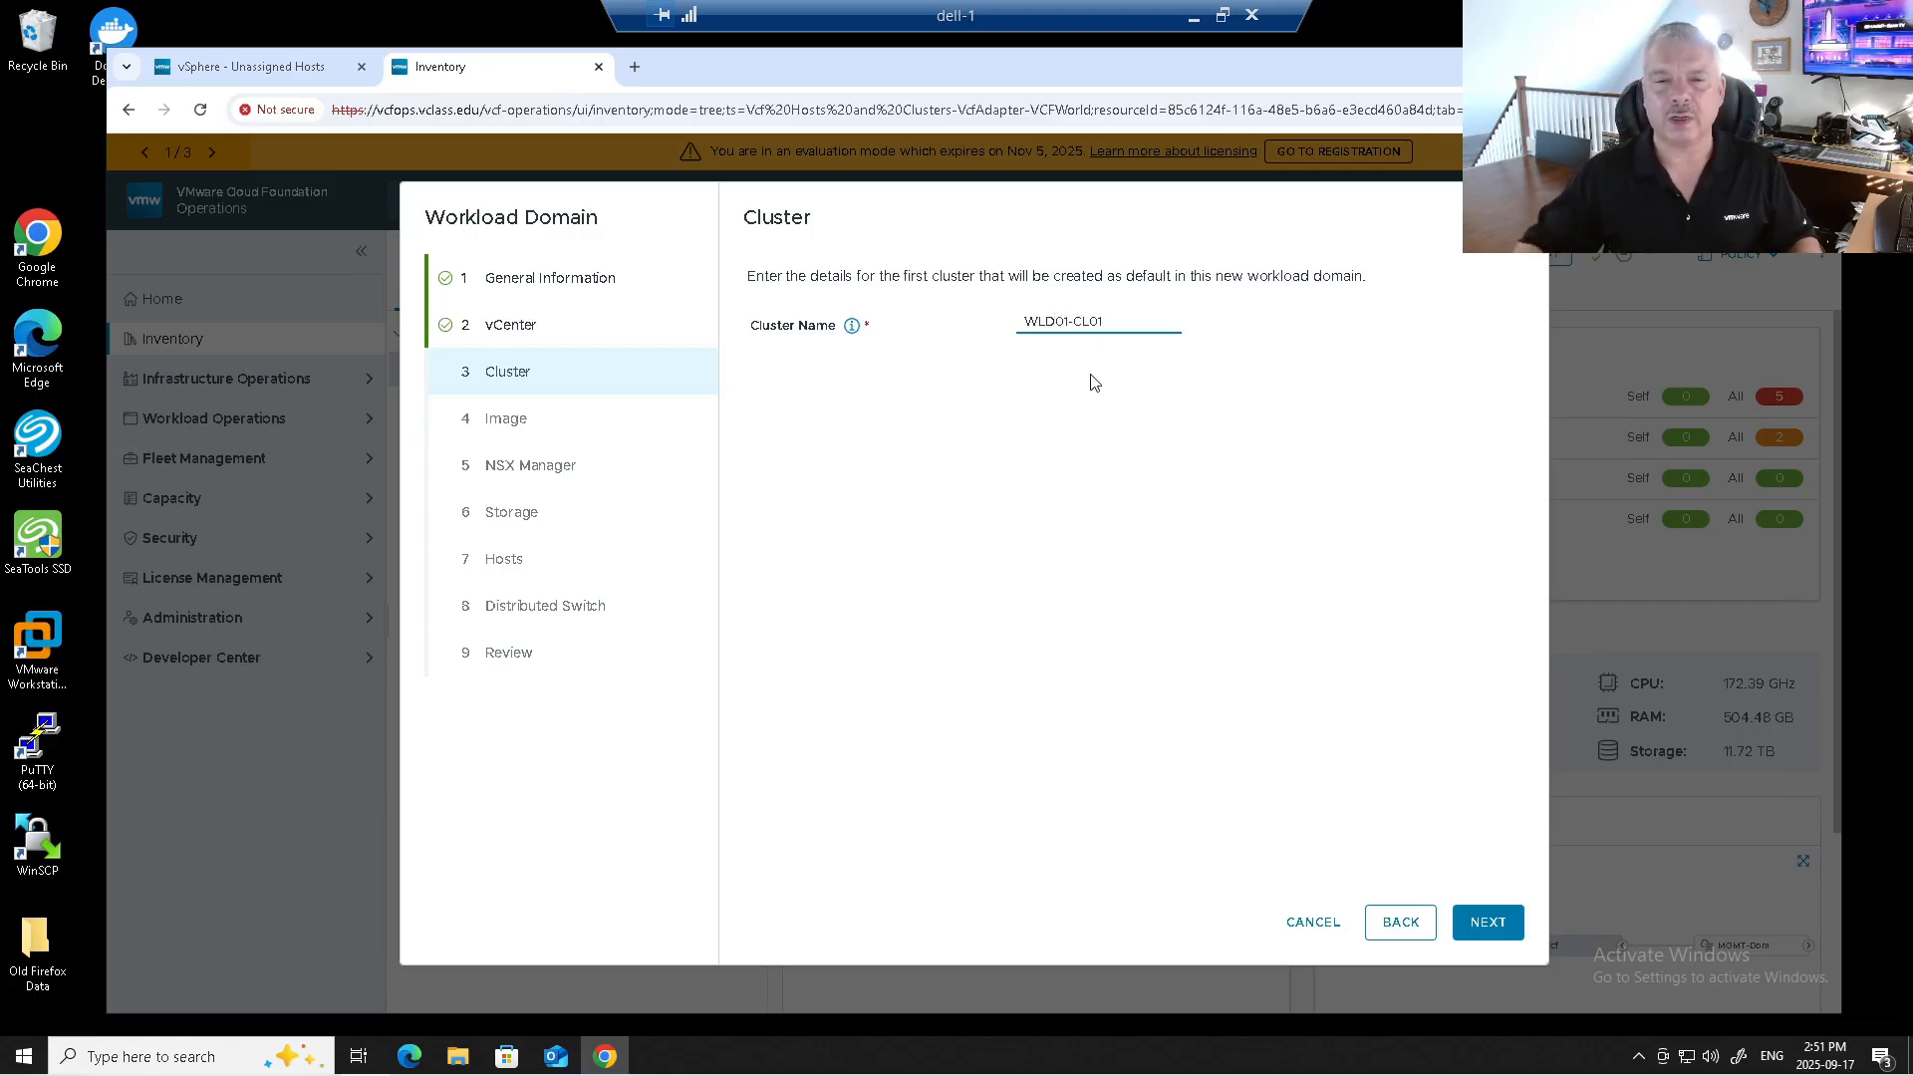
click(1488, 923)
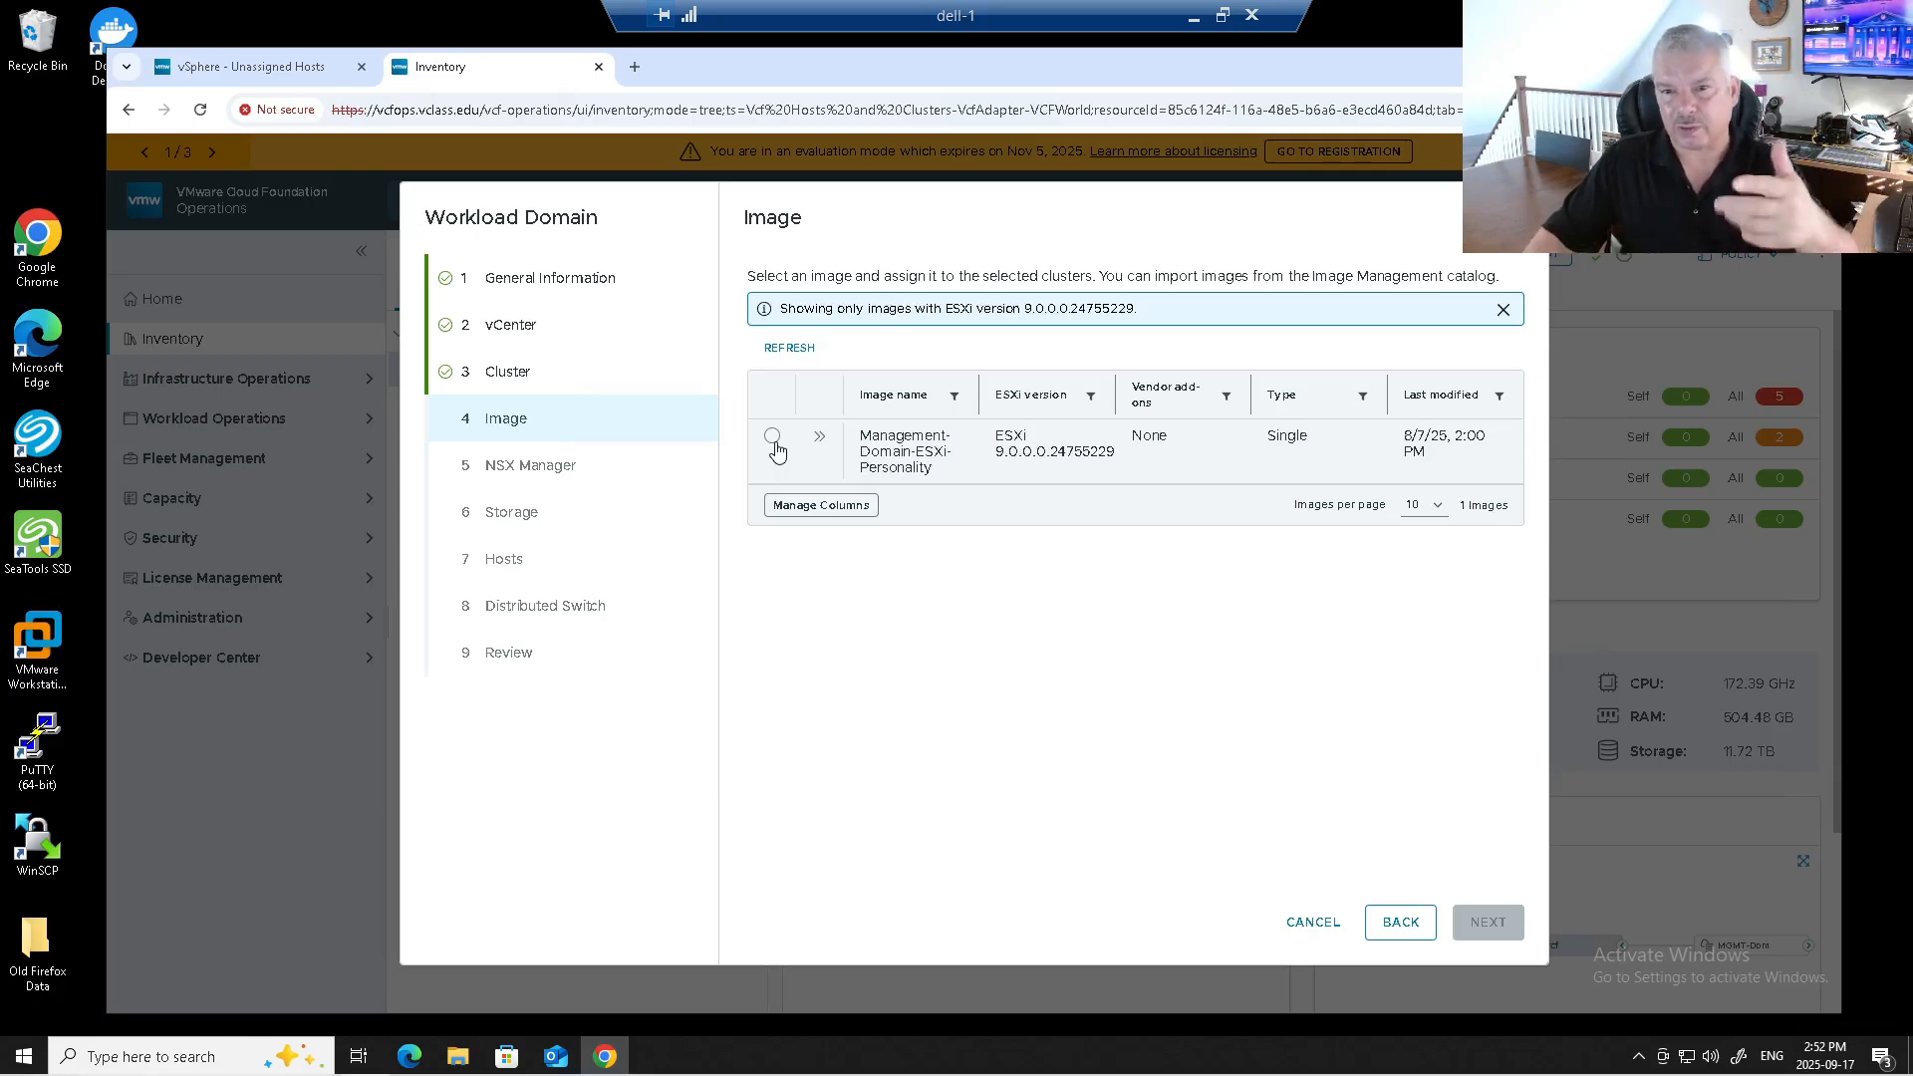
click(773, 439)
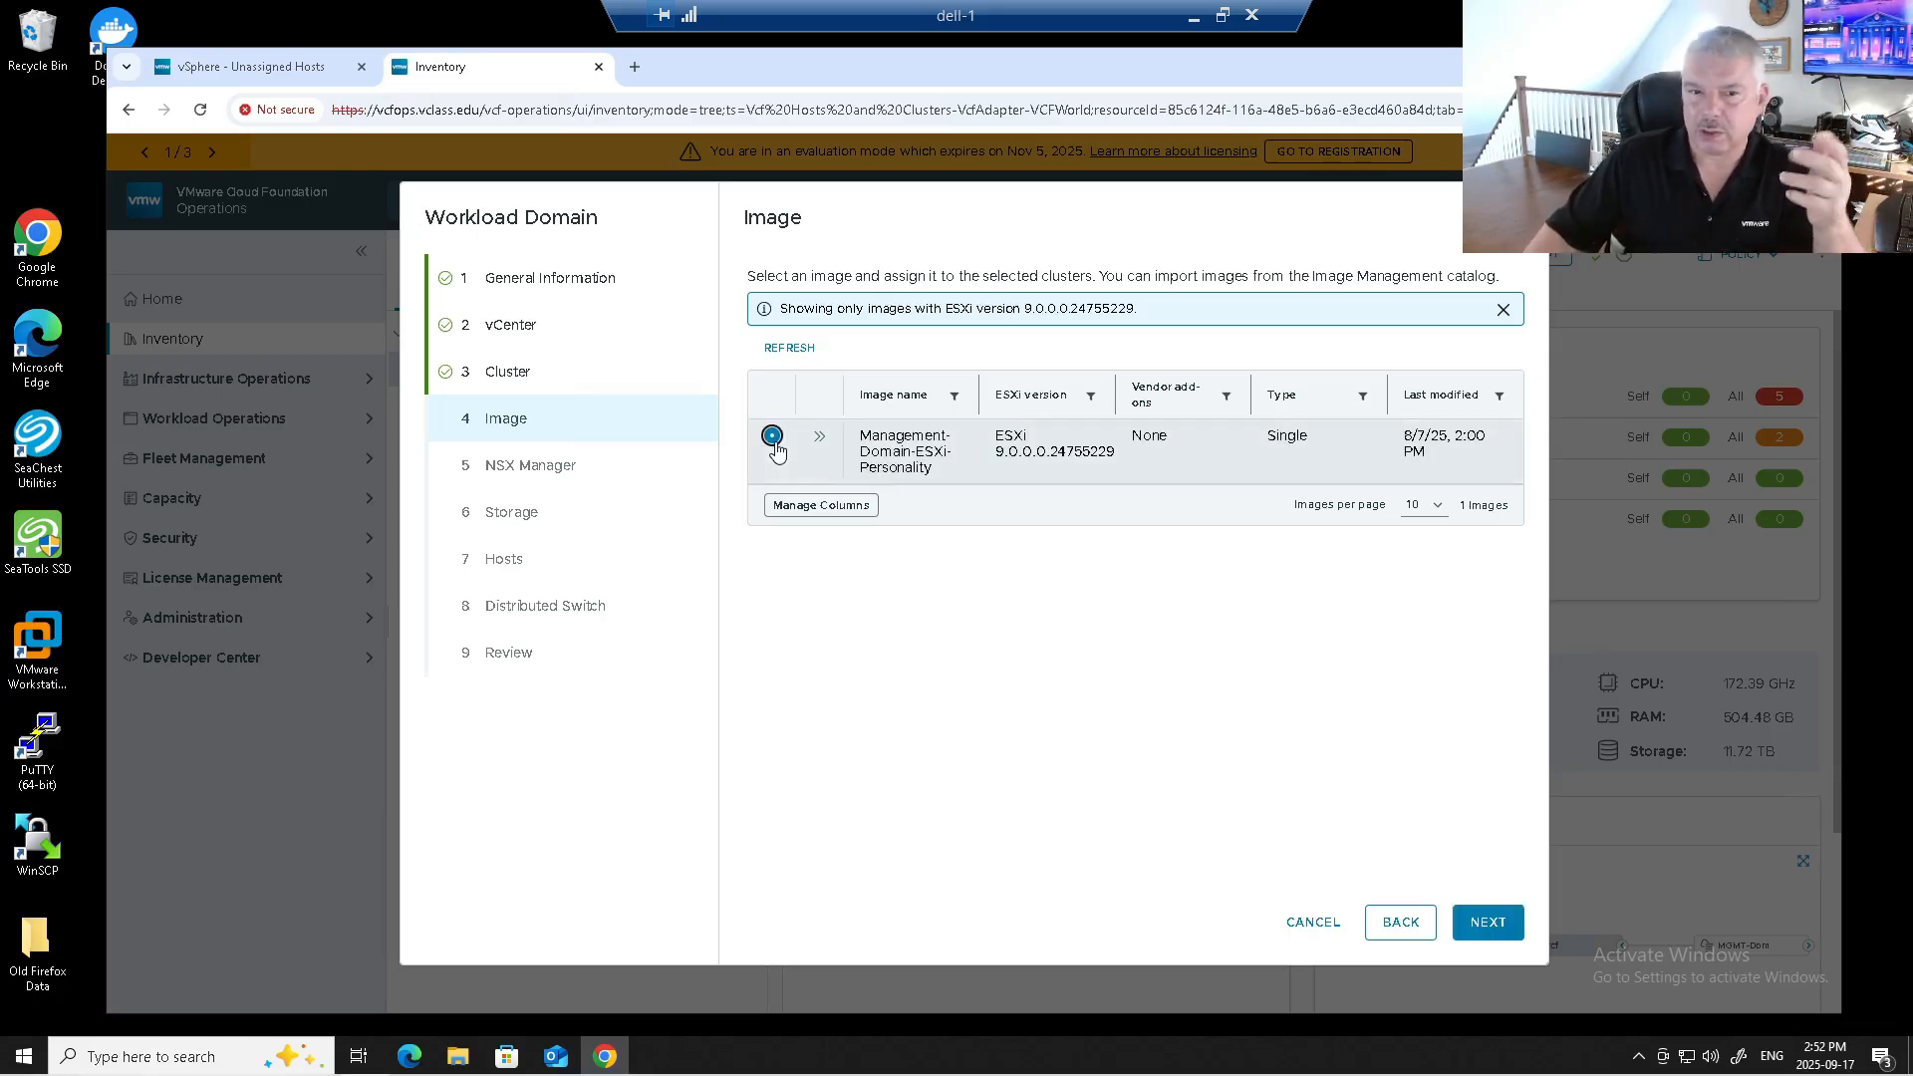
click(1478, 926)
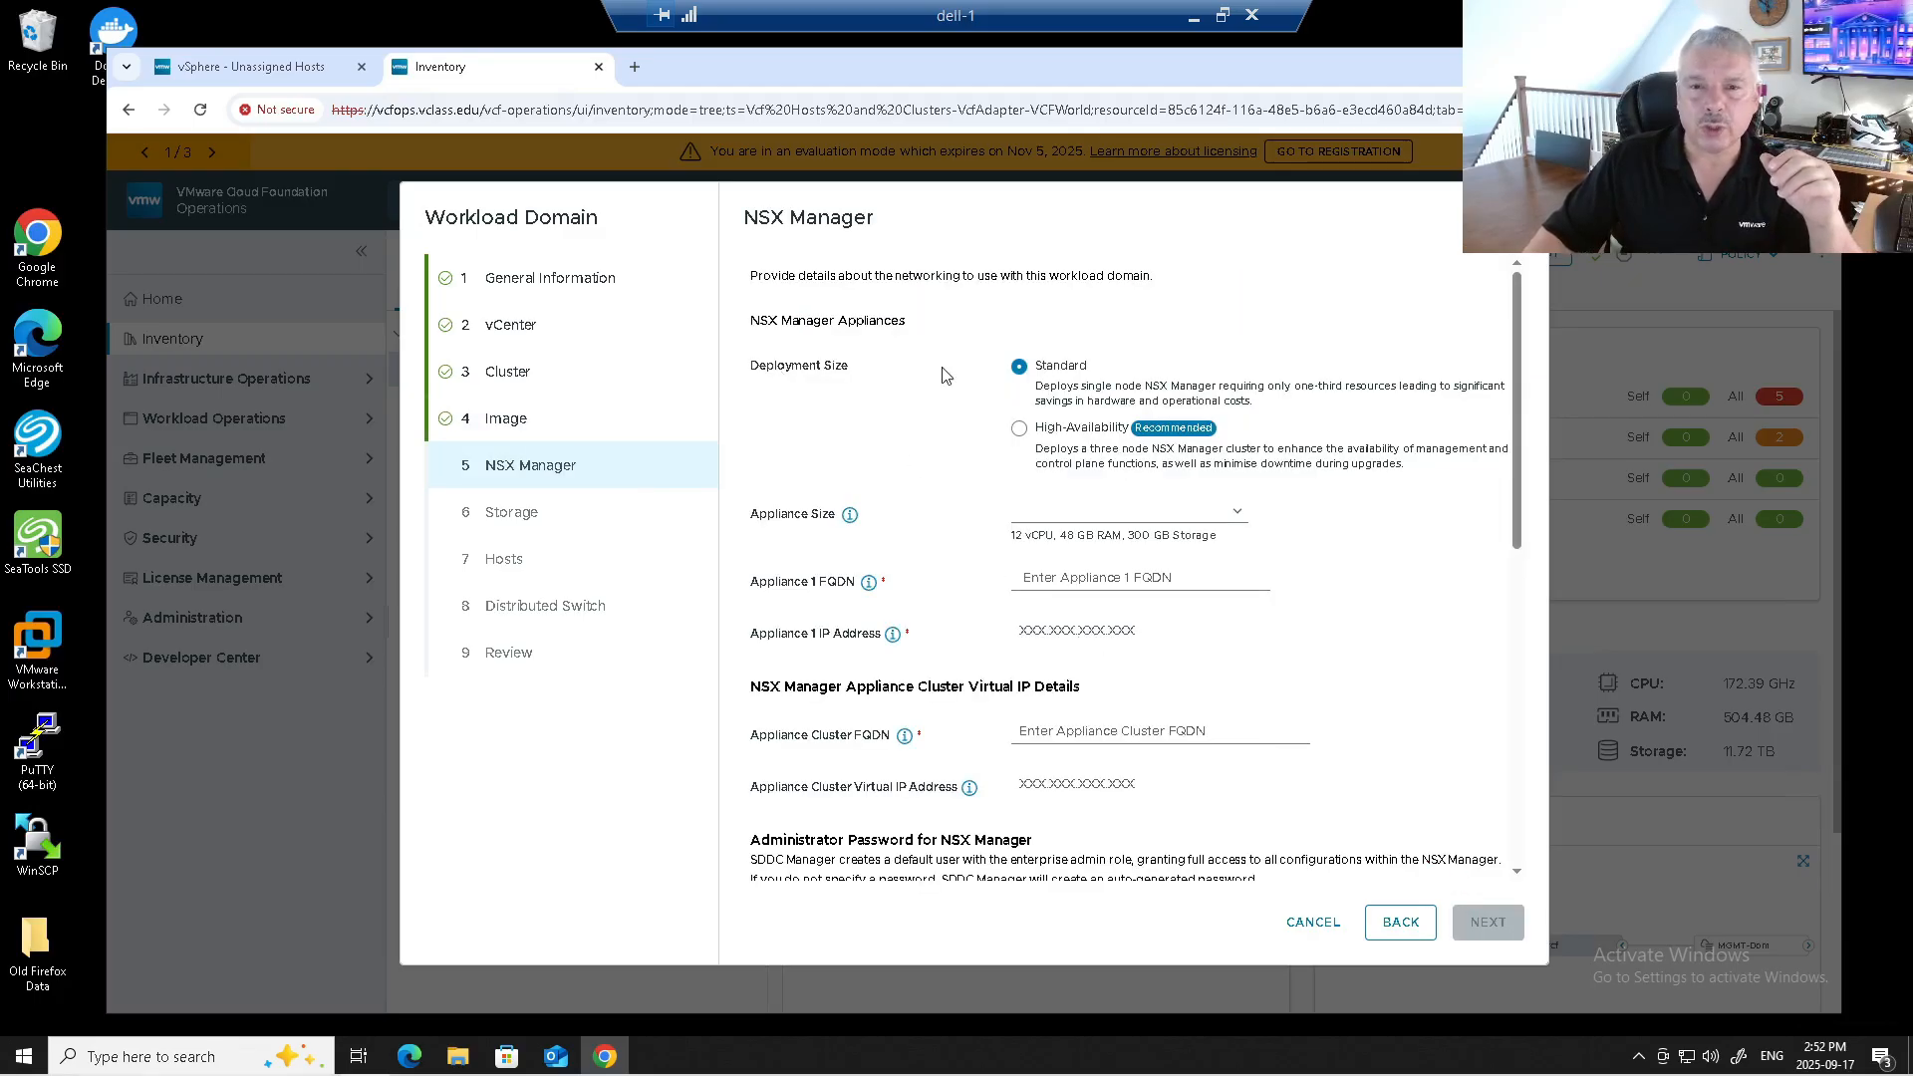
Keep a single-node Standard NSX deployment and review the Medium appliance size.
click(1019, 429)
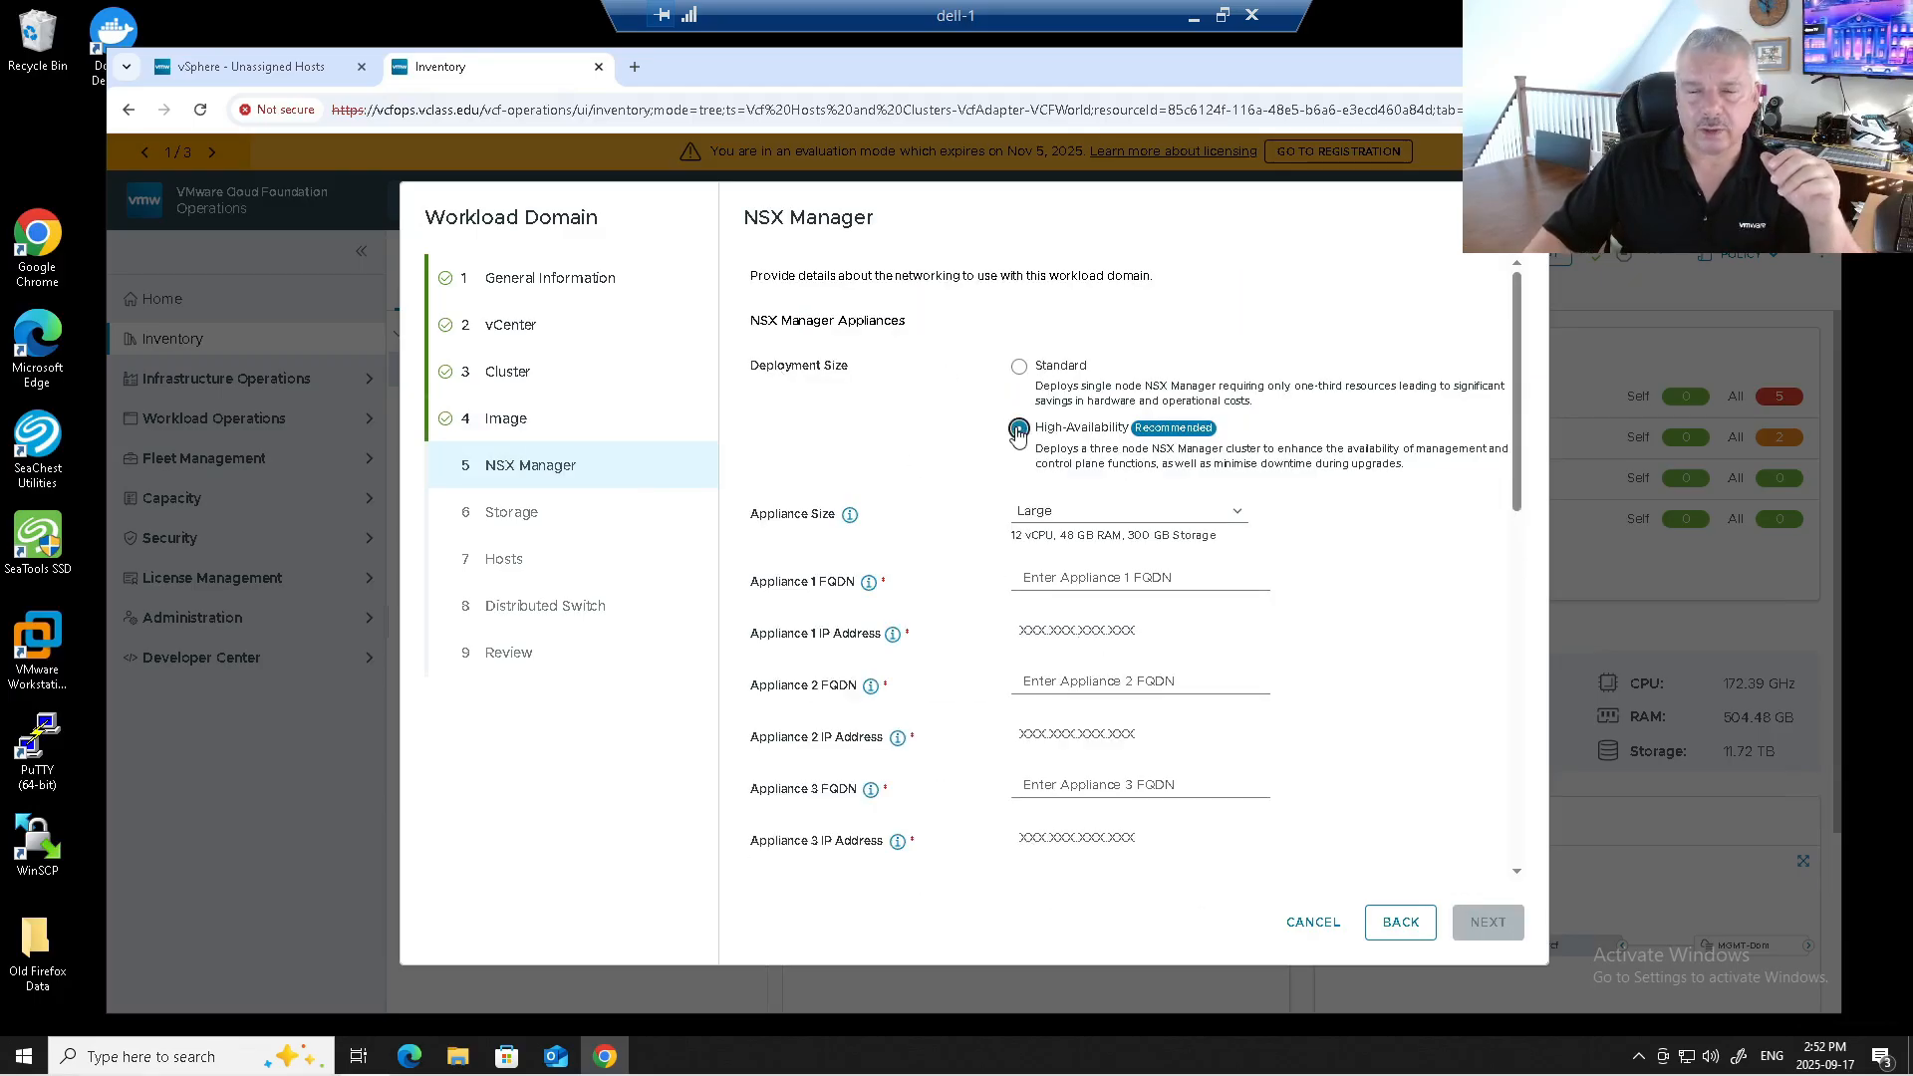
click(1019, 368)
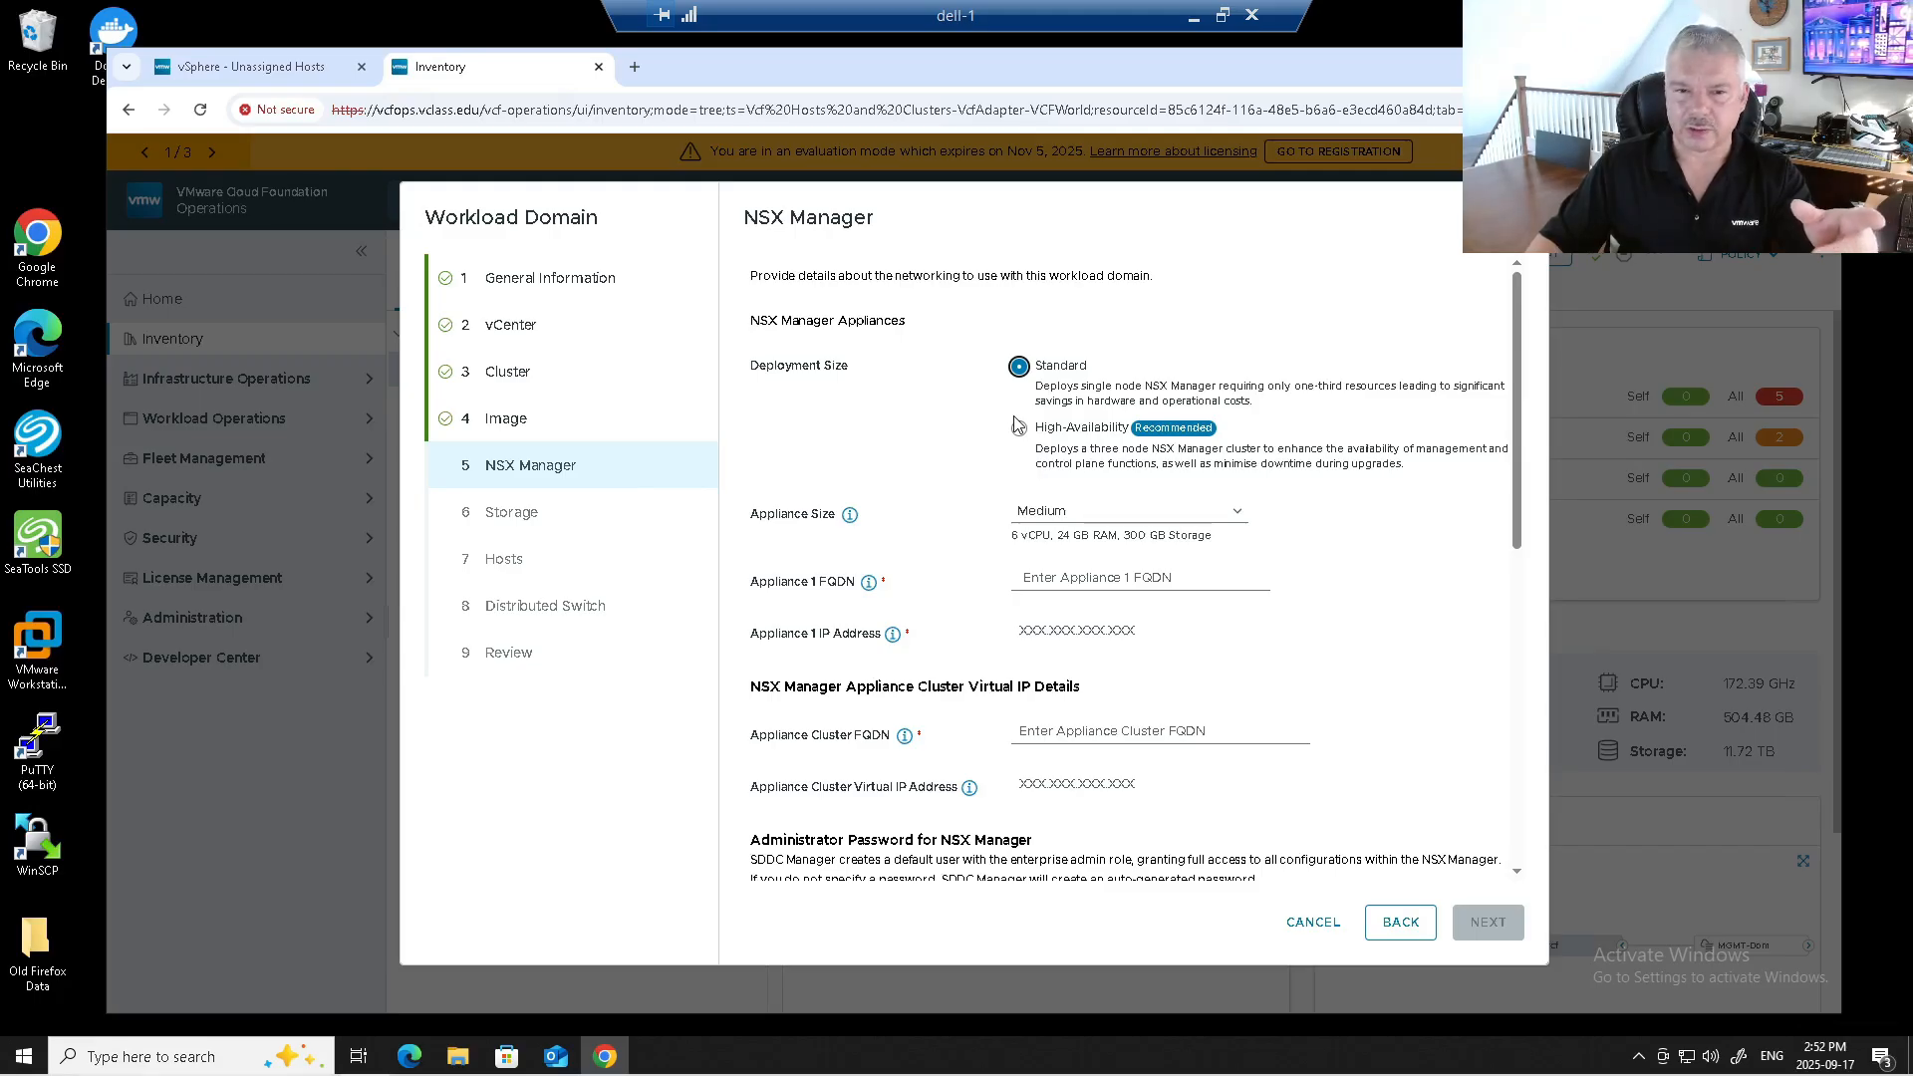
click(1058, 516)
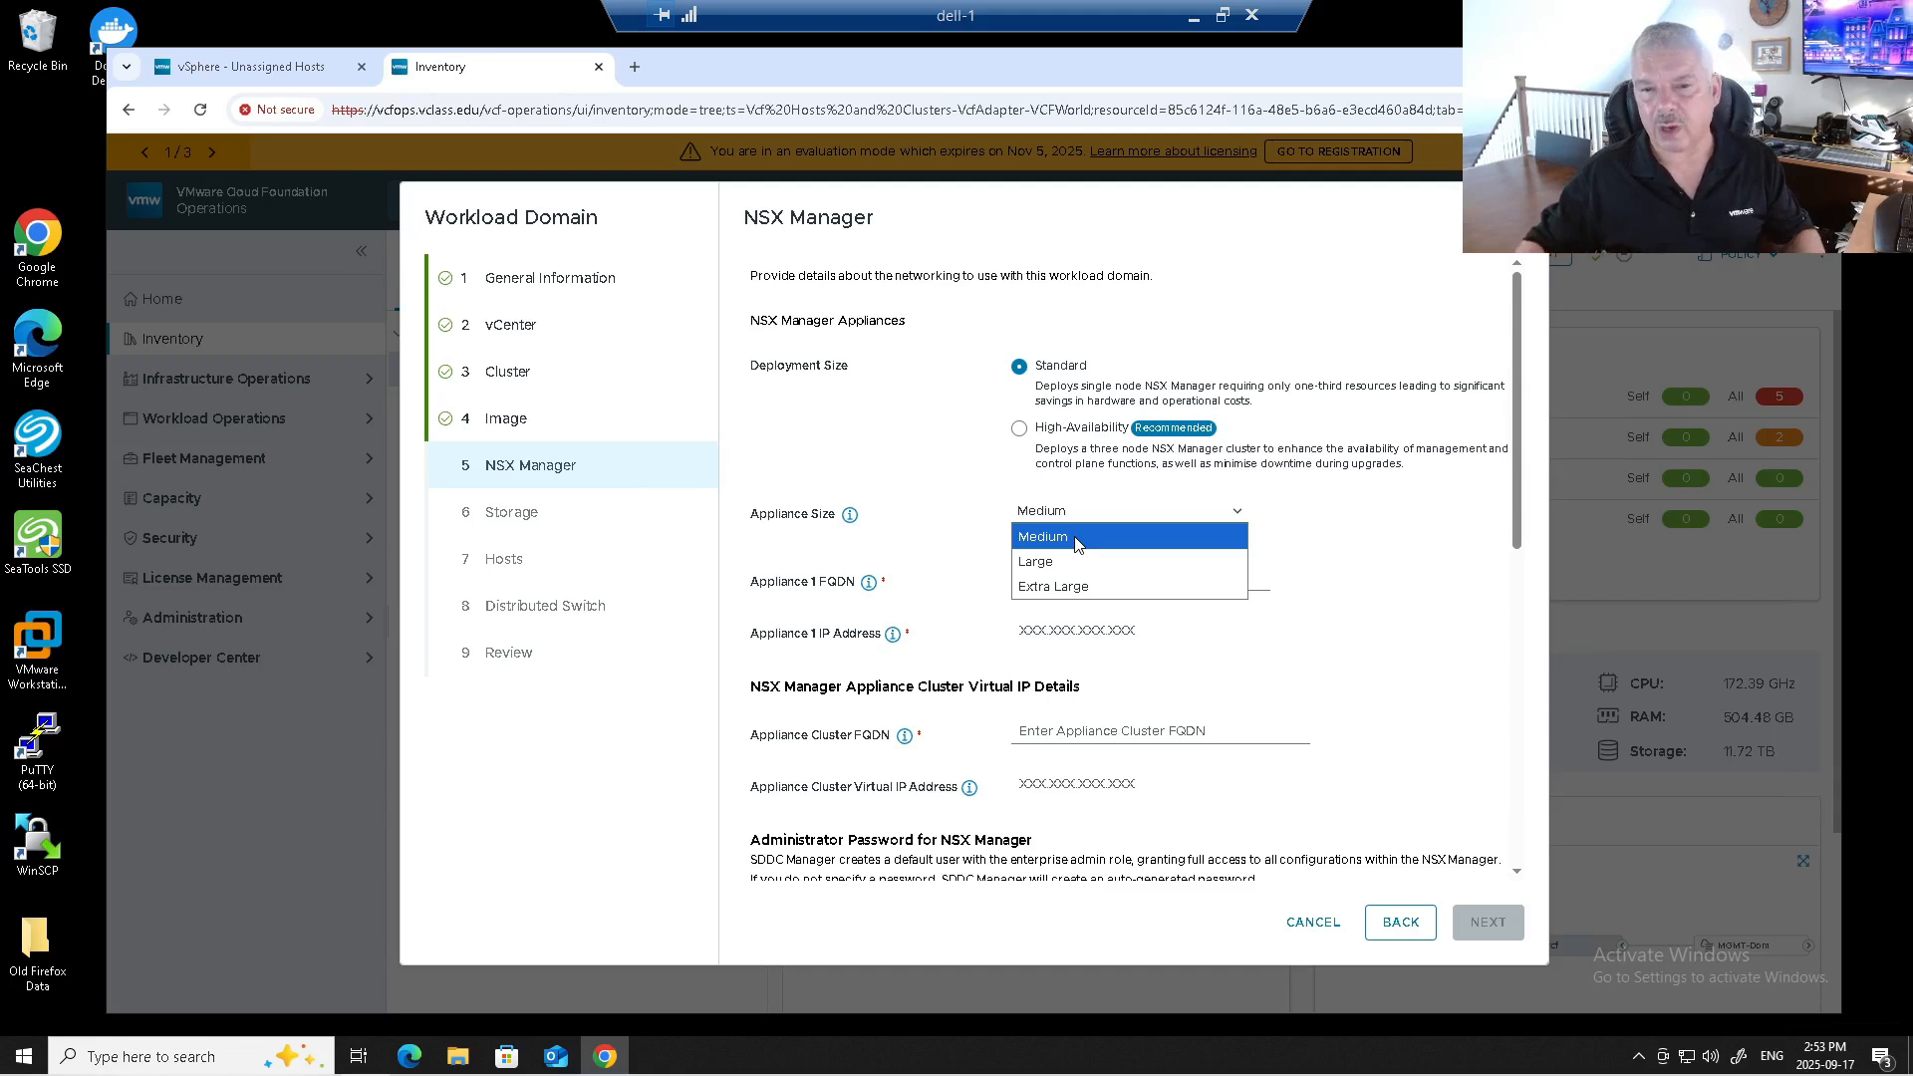
Keep Medium size and set NSX appliance 1 to sa-nsxmgr-01b.vclass.edu at 172.20.10.141.
click(1076, 540)
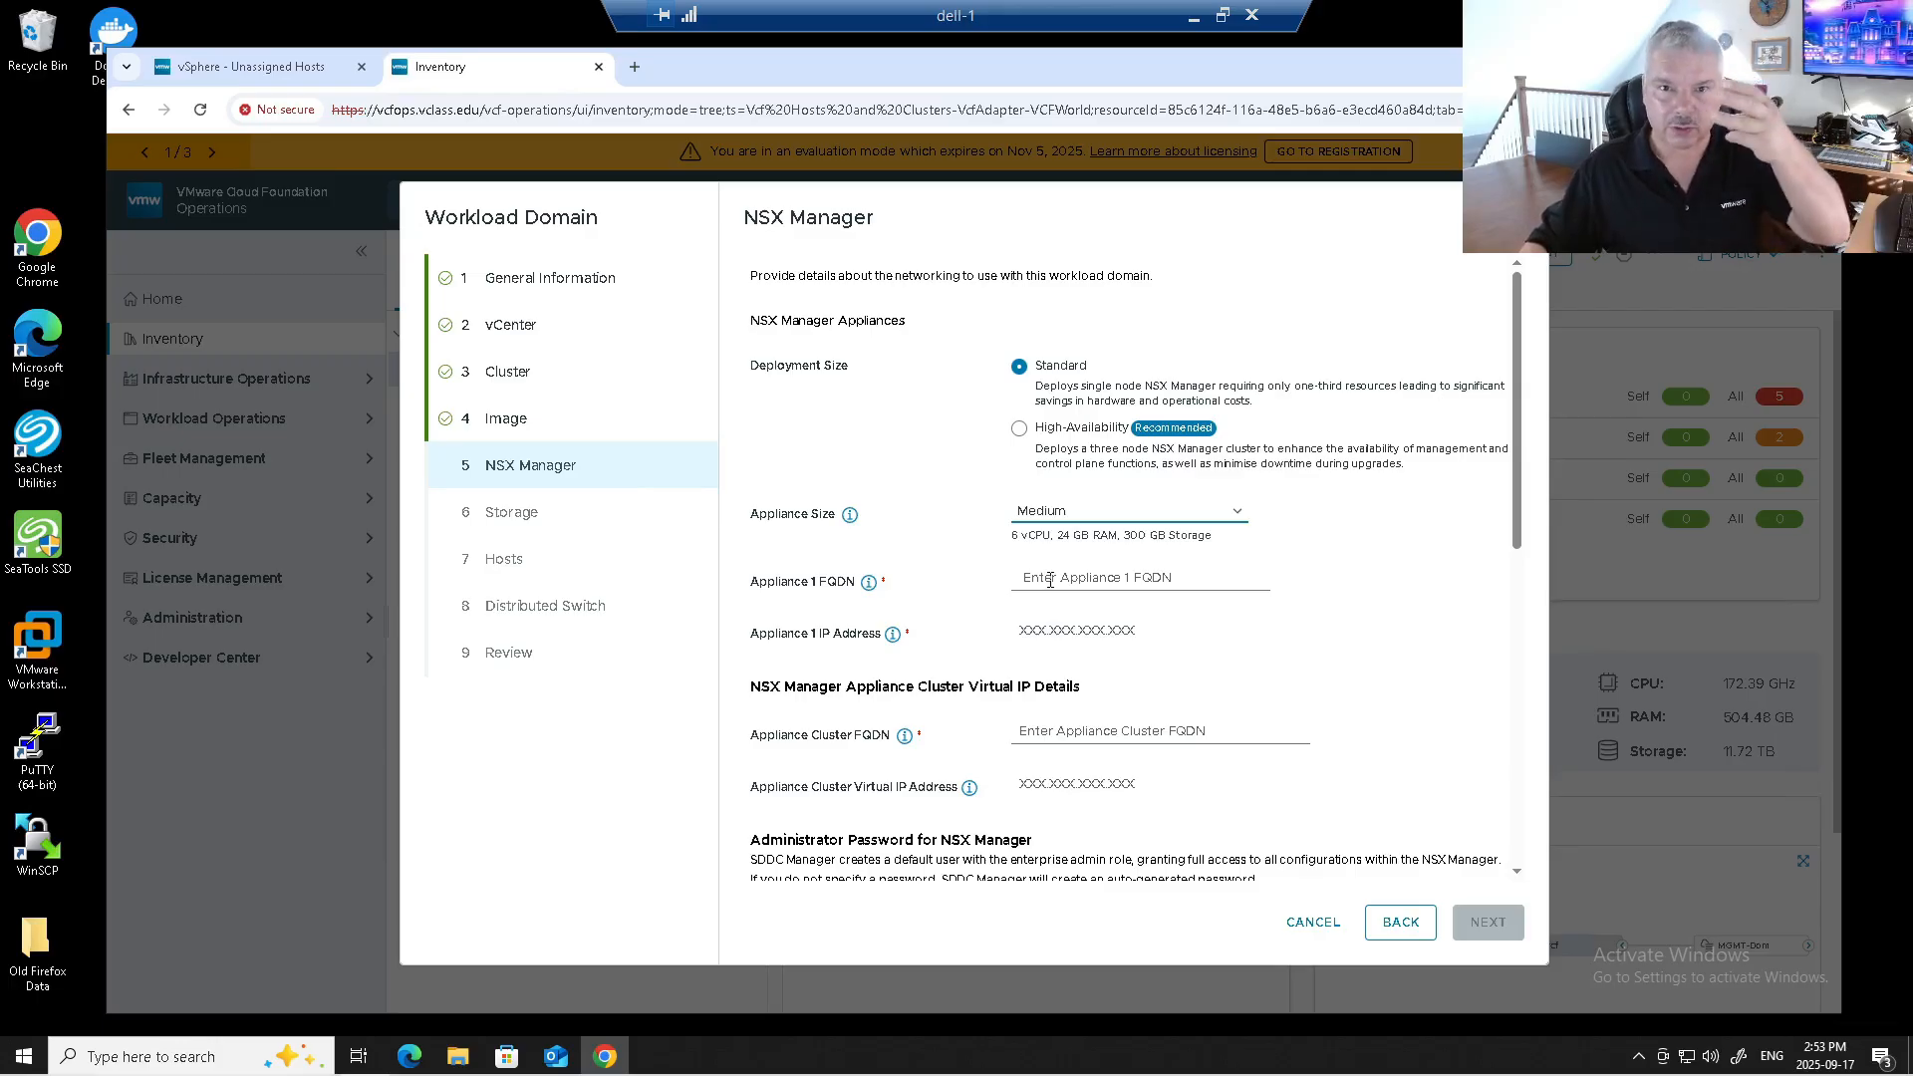
click(1050, 580)
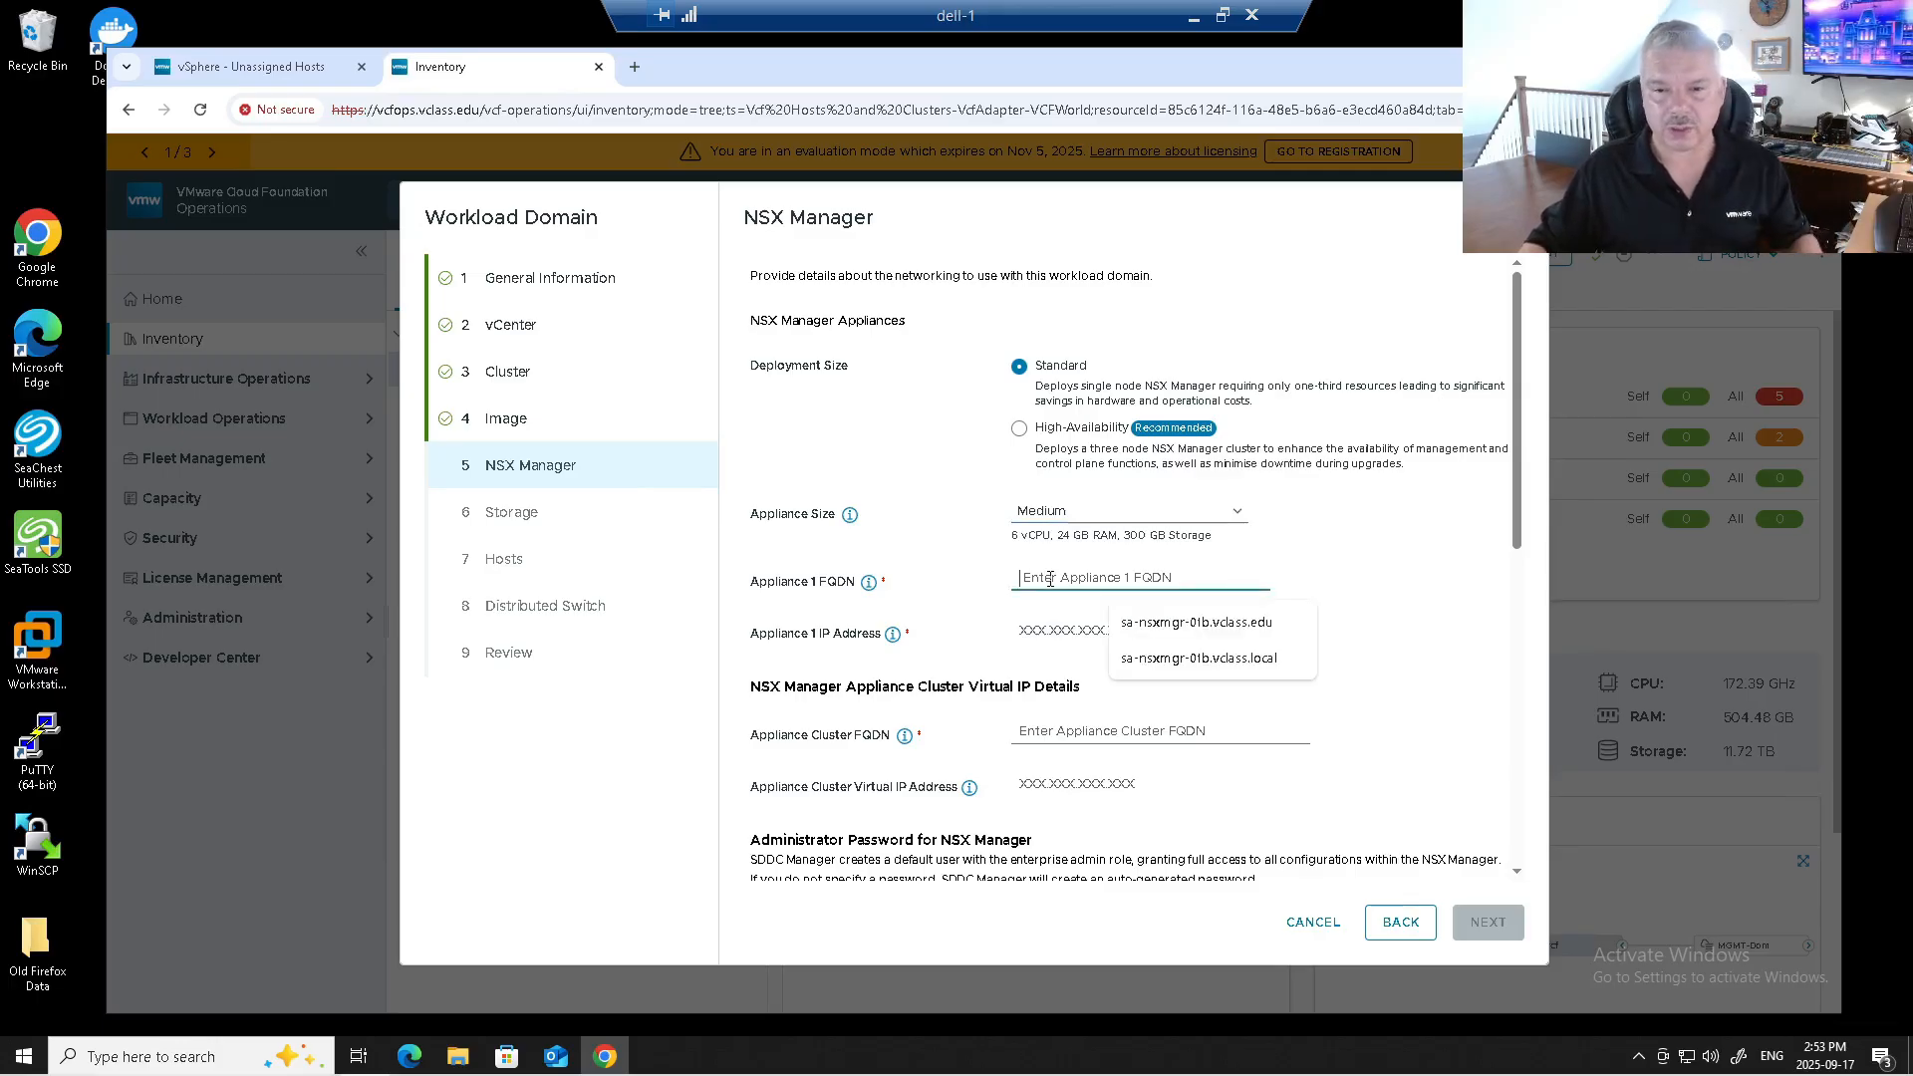
click(1141, 631)
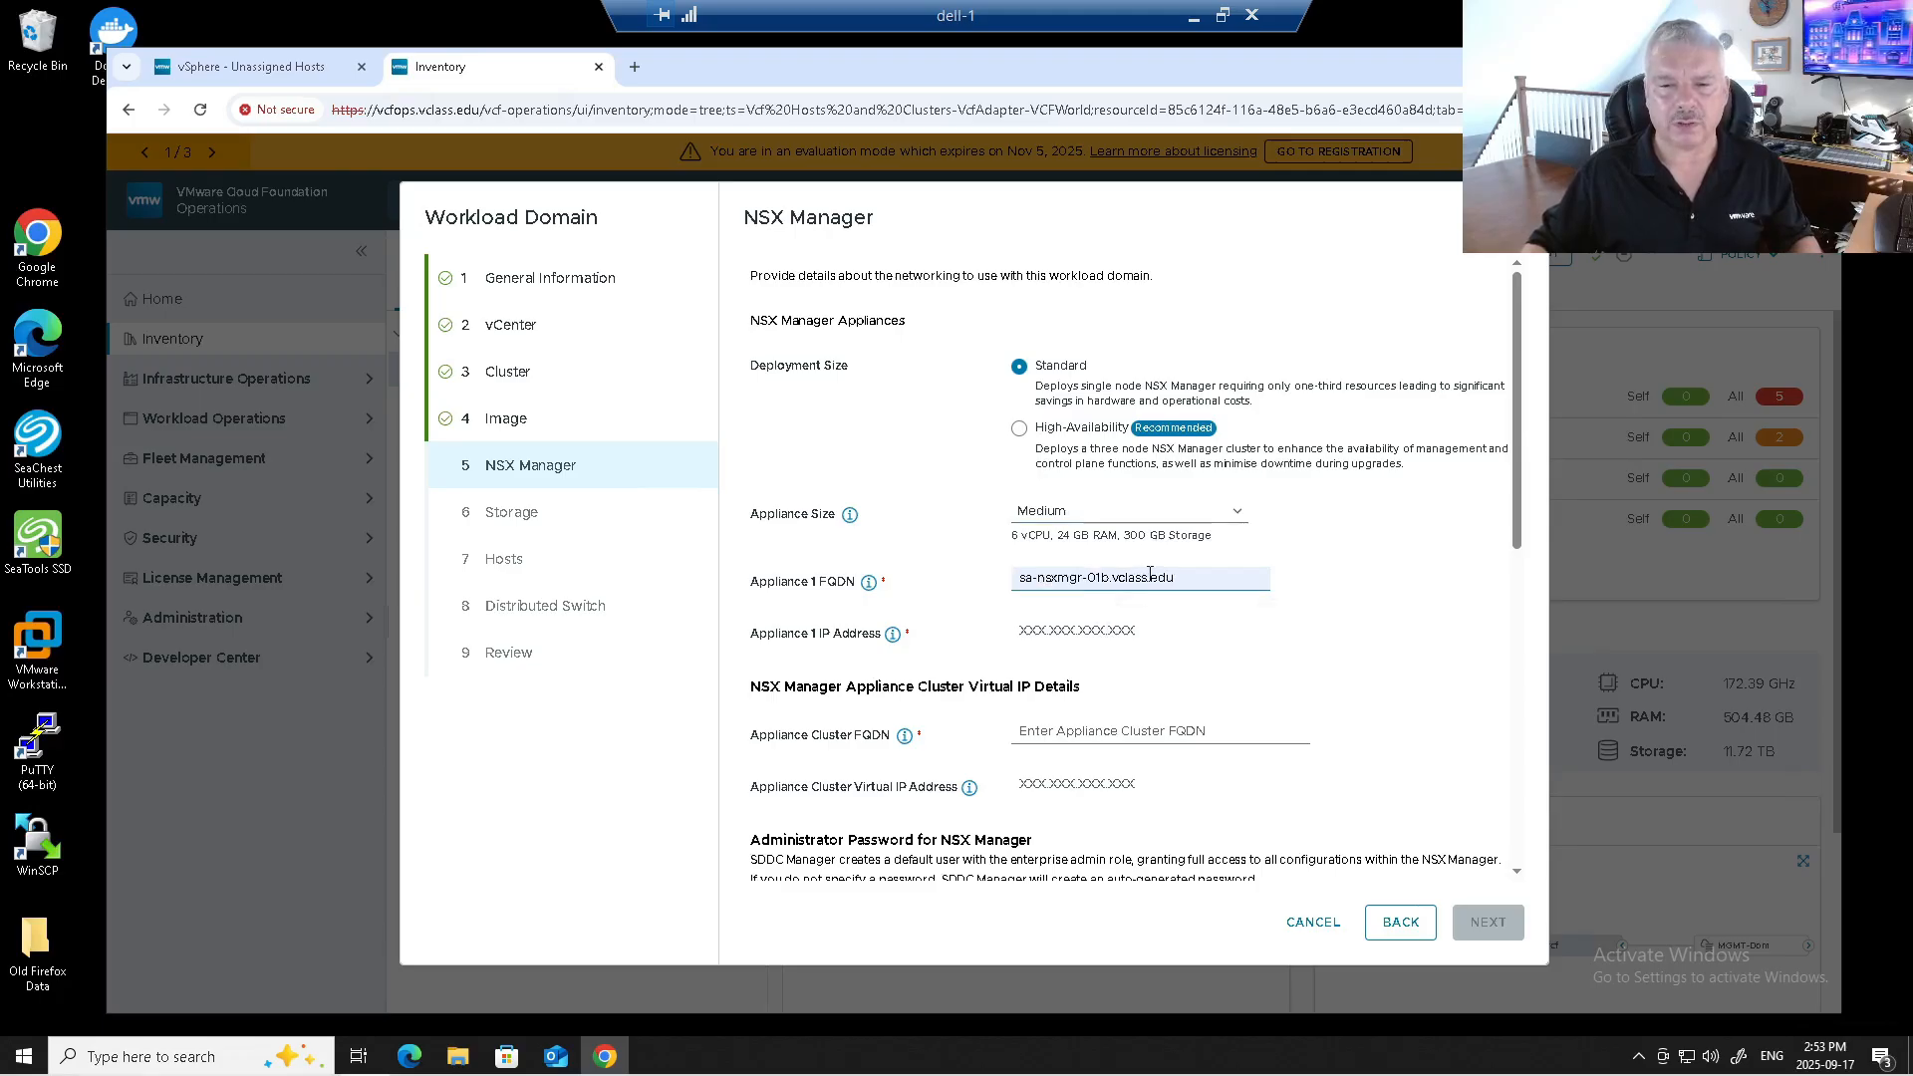
click(1097, 624)
text(172.20.10.14)
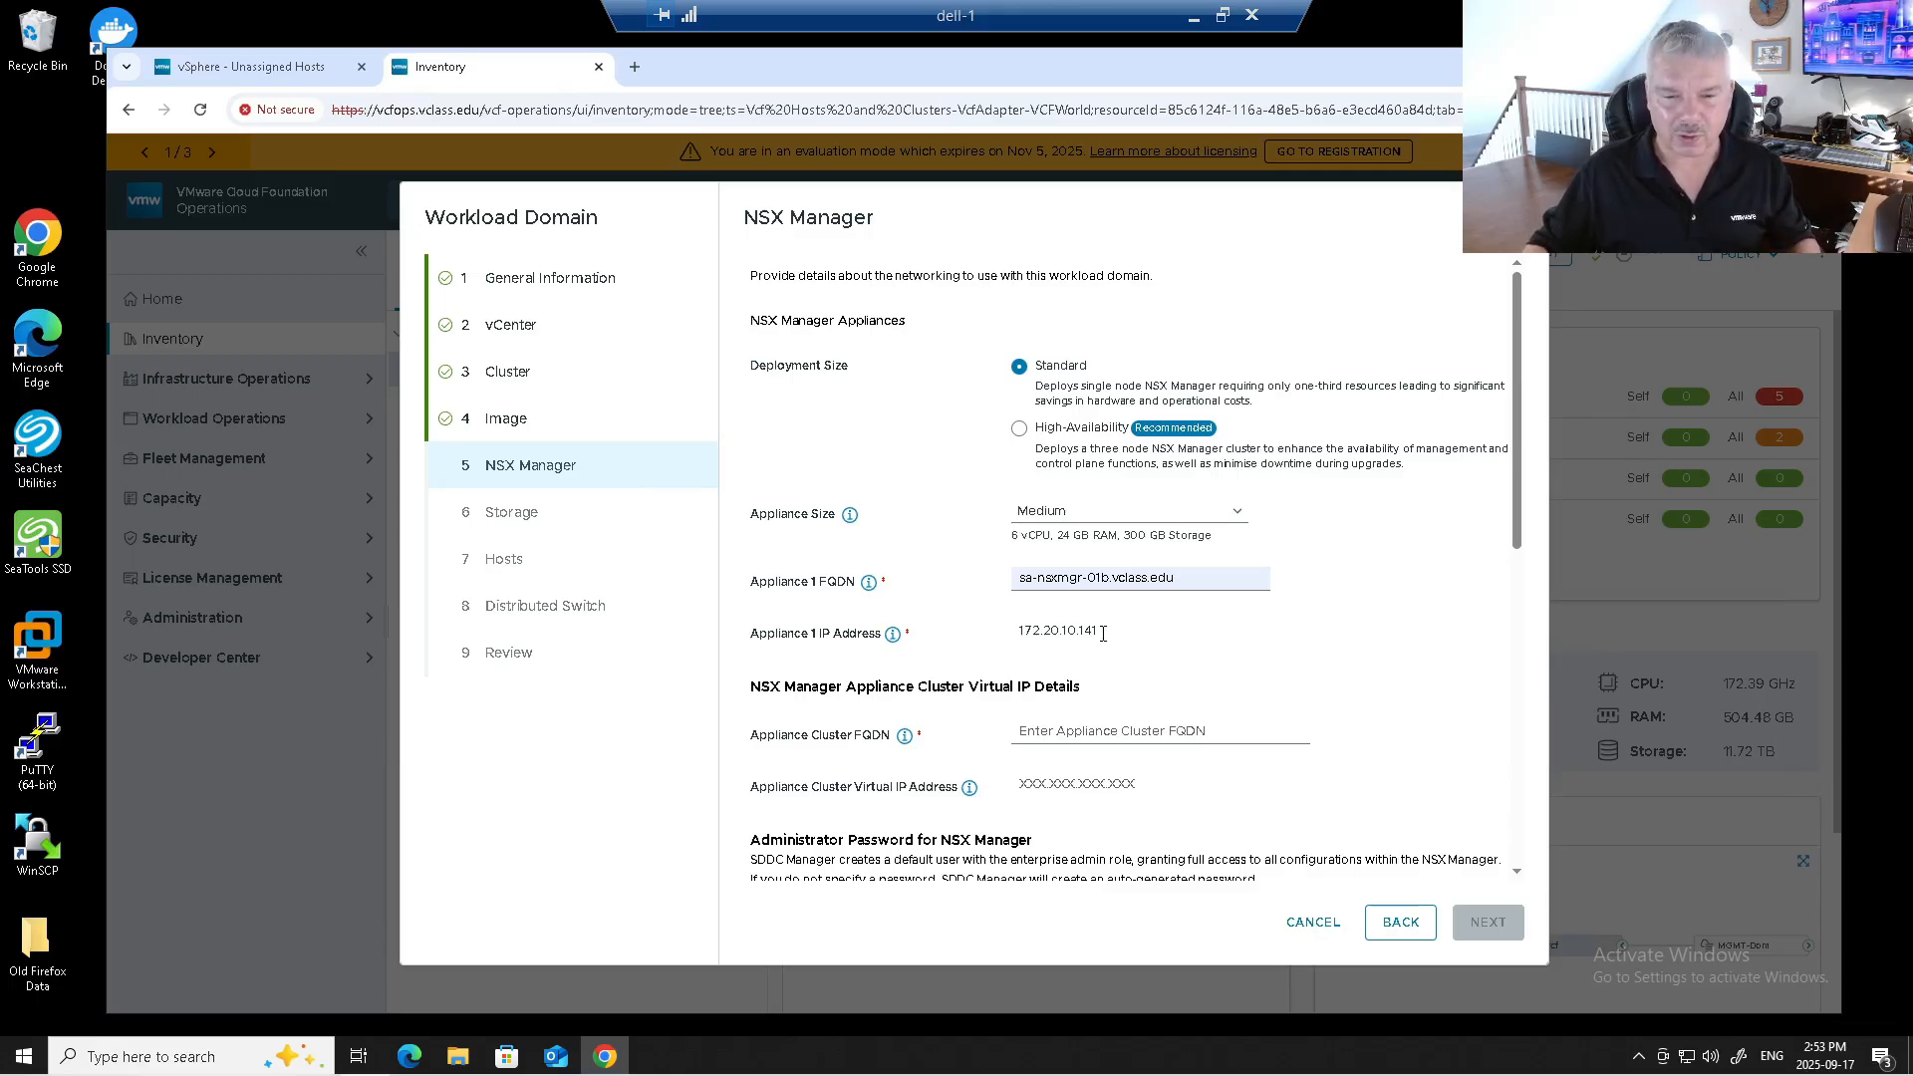
Set the NSX appliance cluster FQDN to sa-nsxmgr-b.vclass.edu at 172.20.10.140.
drag(944, 687, 1047, 680)
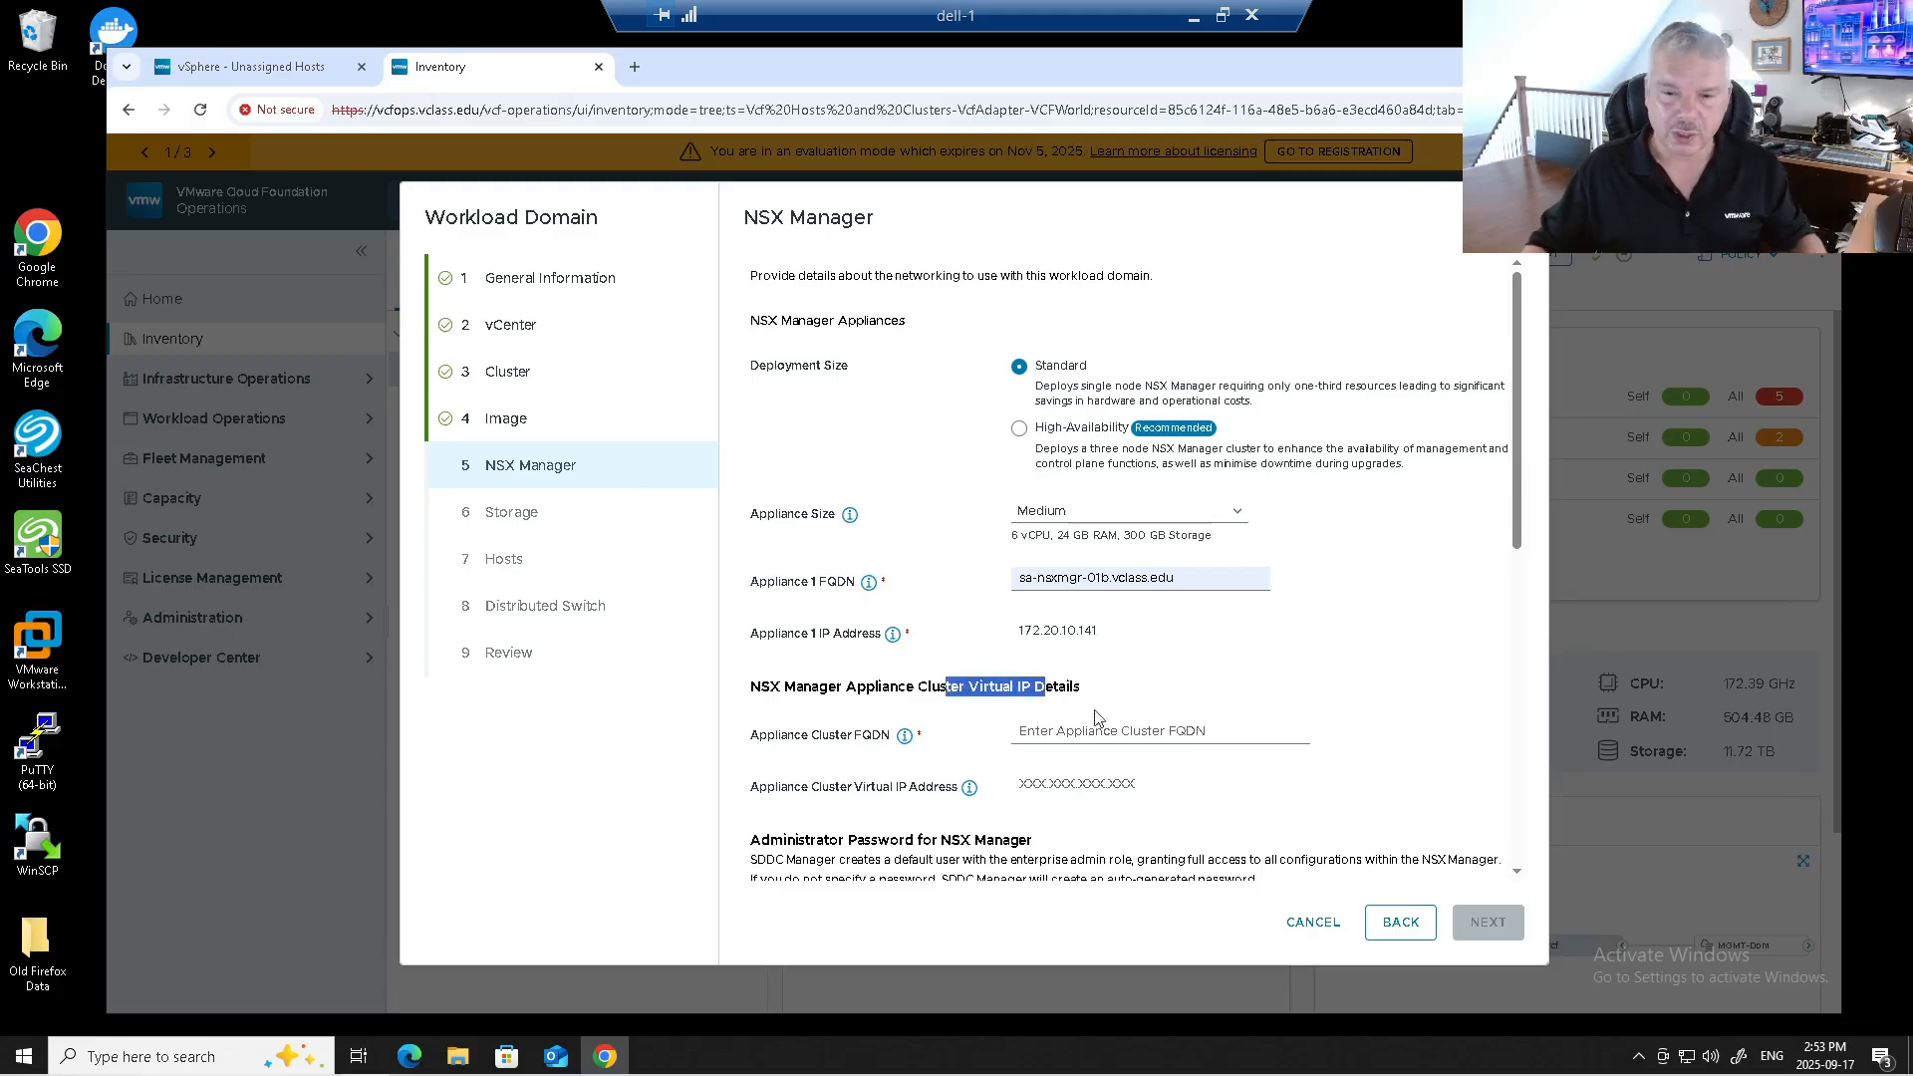
click(1126, 733)
click(1138, 777)
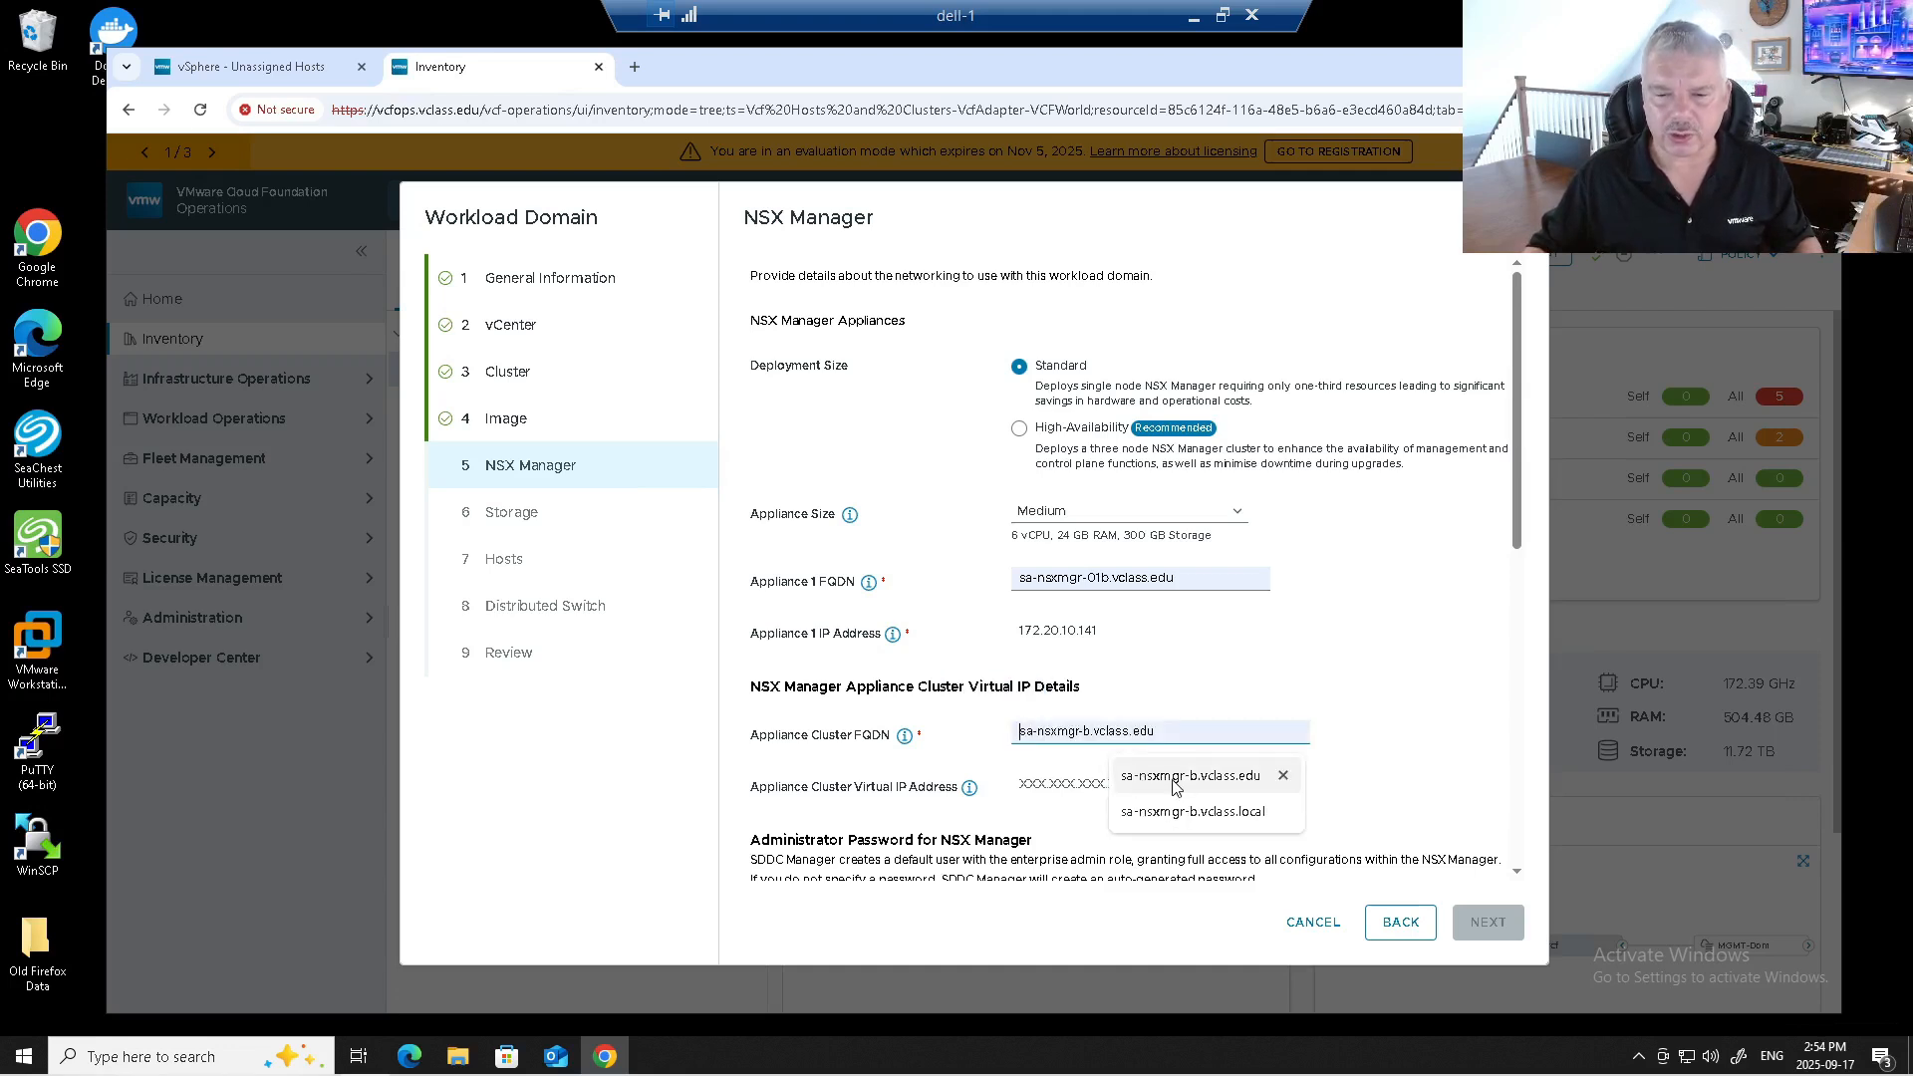
click(1174, 786)
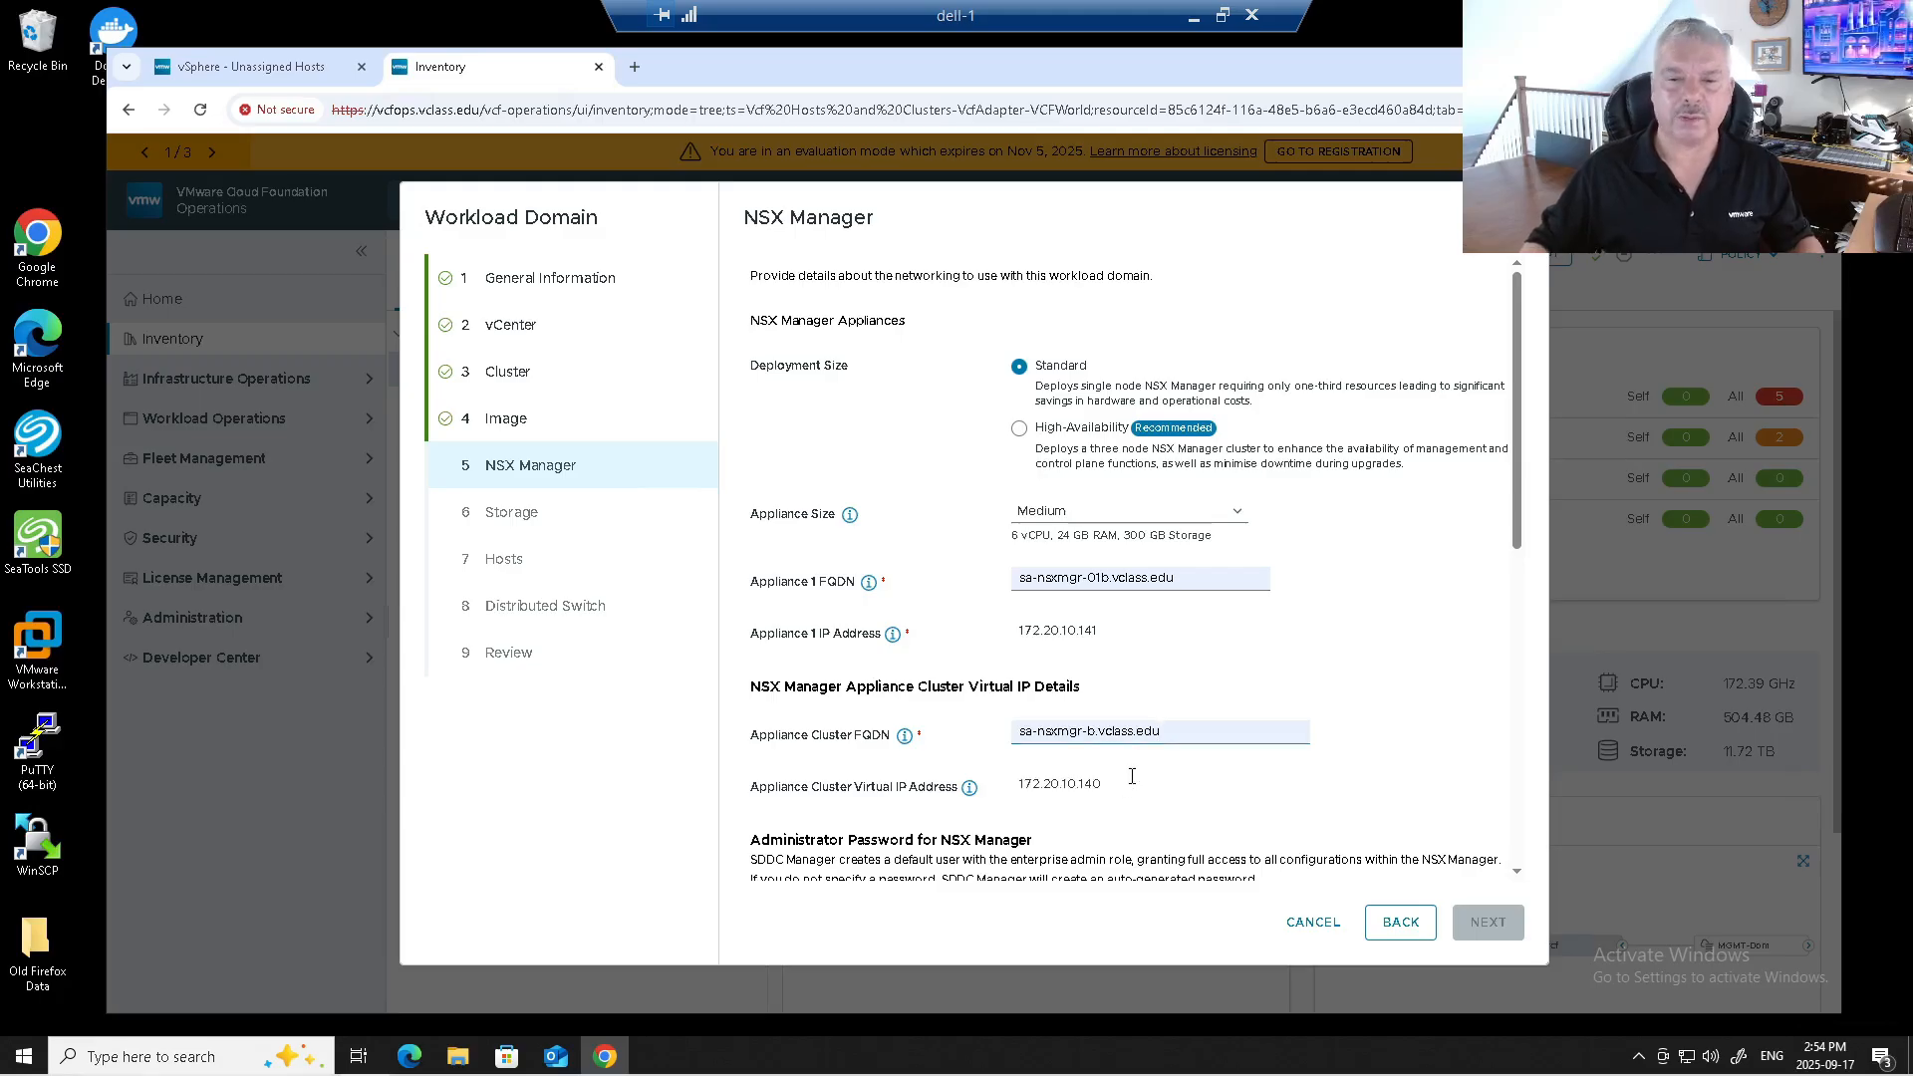
scroll(1180, 730, down, 2)
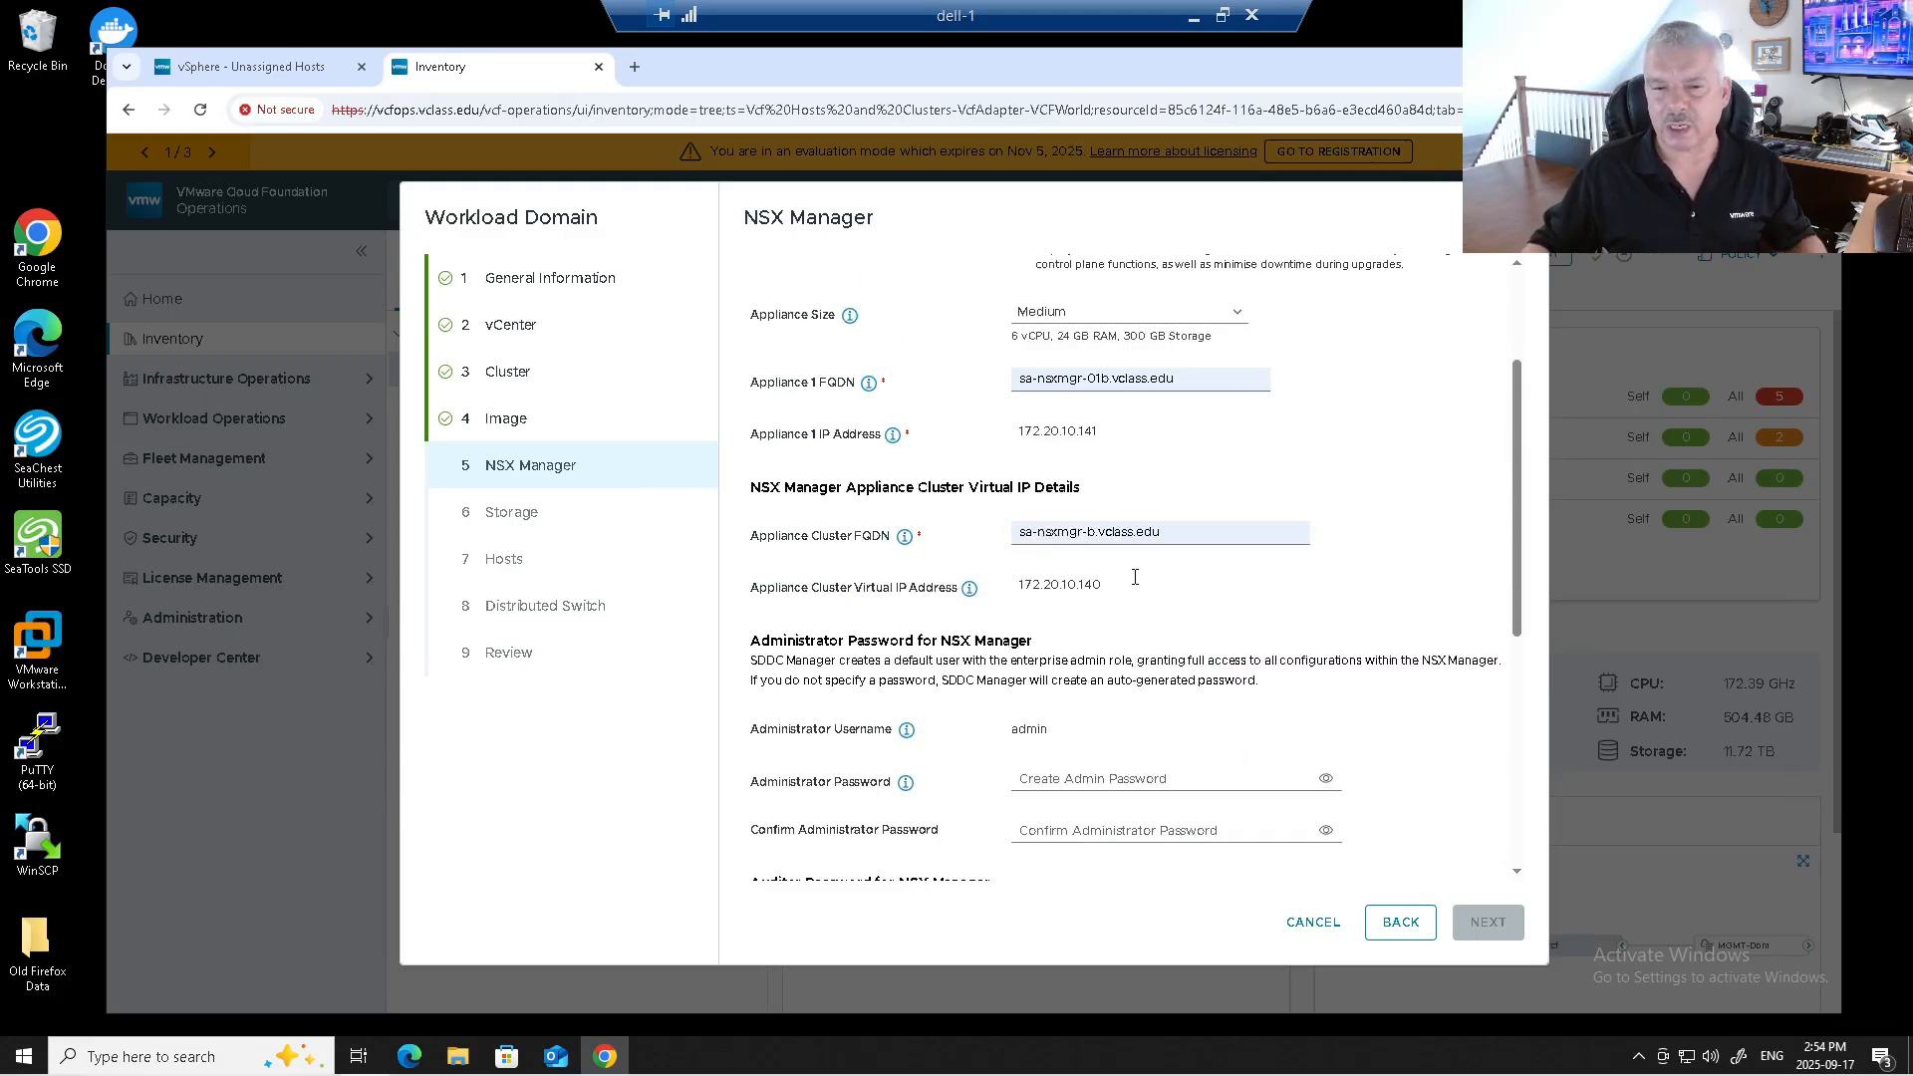
Paste the NSX Manager administrator password and its confirmation.
scroll(1135, 578, down, 2)
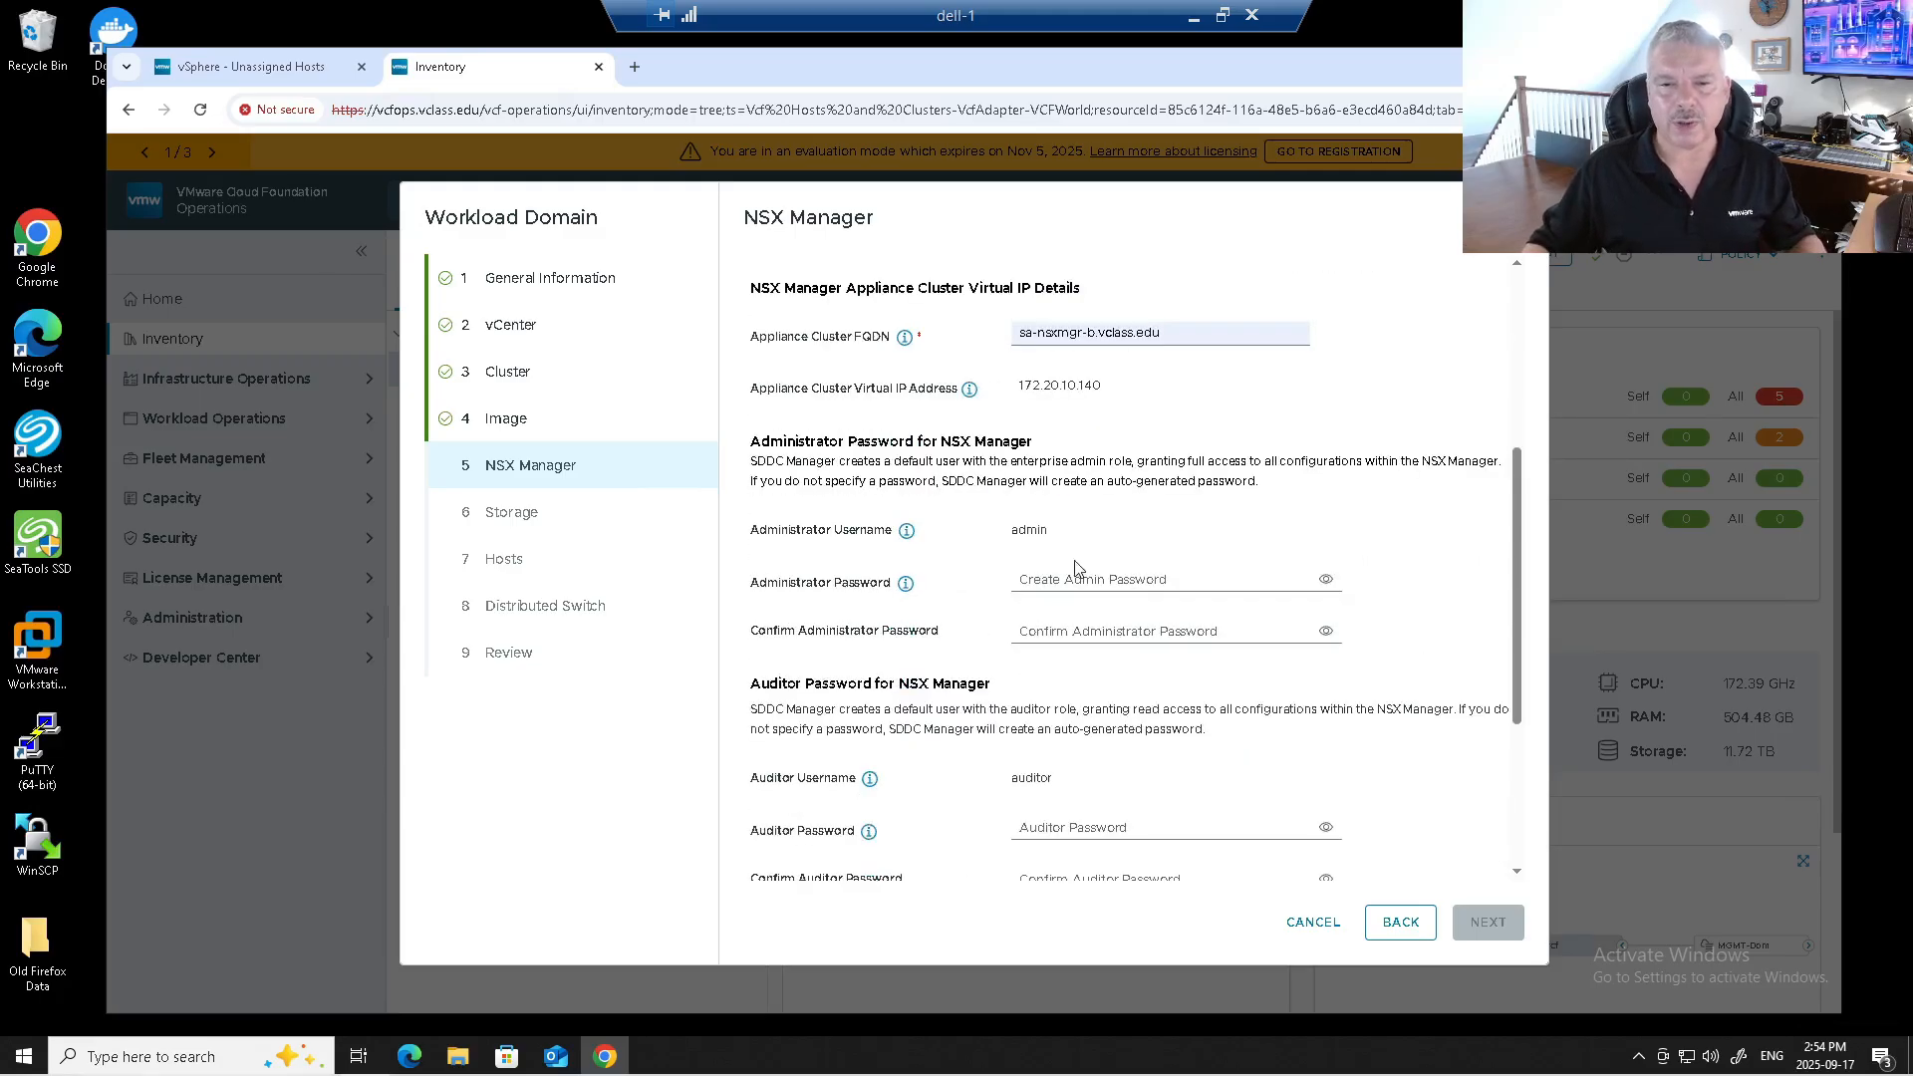
click(1065, 571)
key(ctrl+v)
click(1075, 630)
key(ctrl+v)
Paste the NSX auditor password and its confirmation.
scroll(1076, 630, down, 2)
click(1065, 627)
key(ctrl+v)
click(1060, 680)
key(ctrl+v)
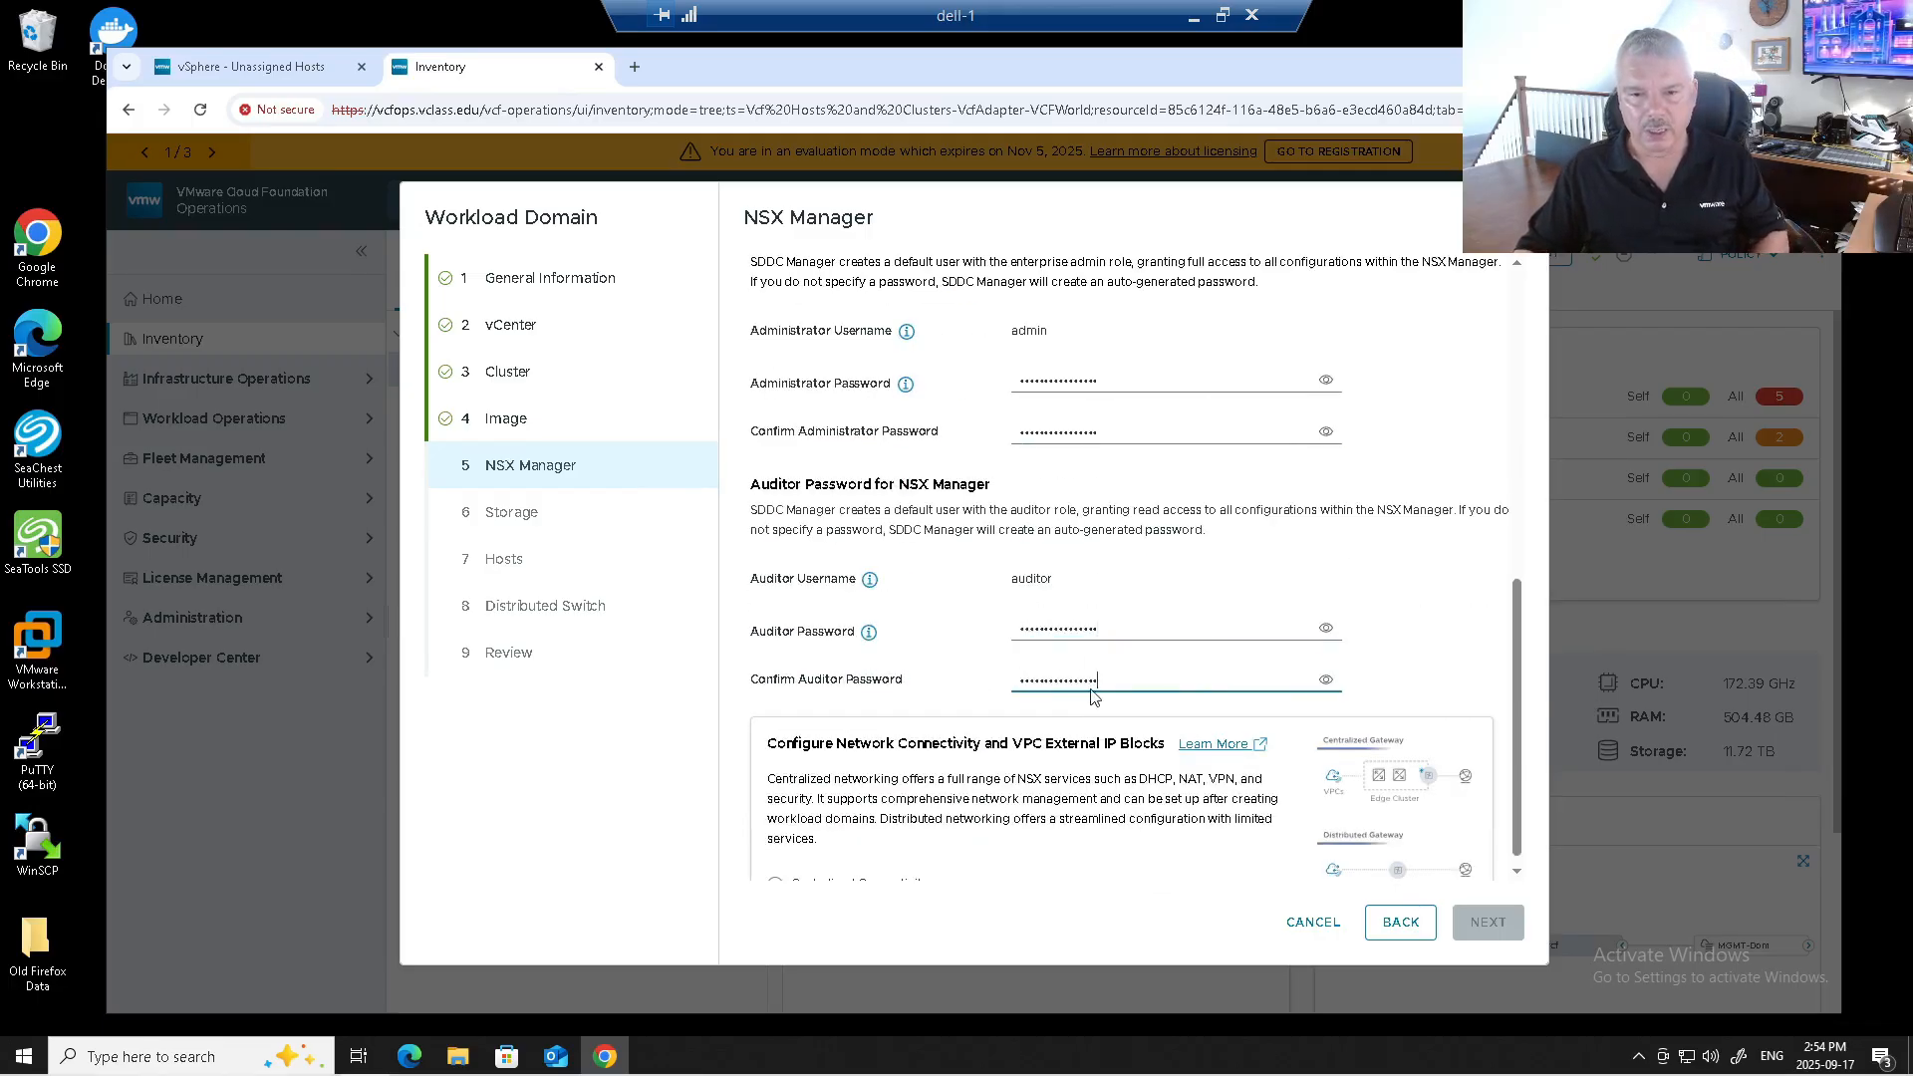
scroll(1047, 707, down, 1)
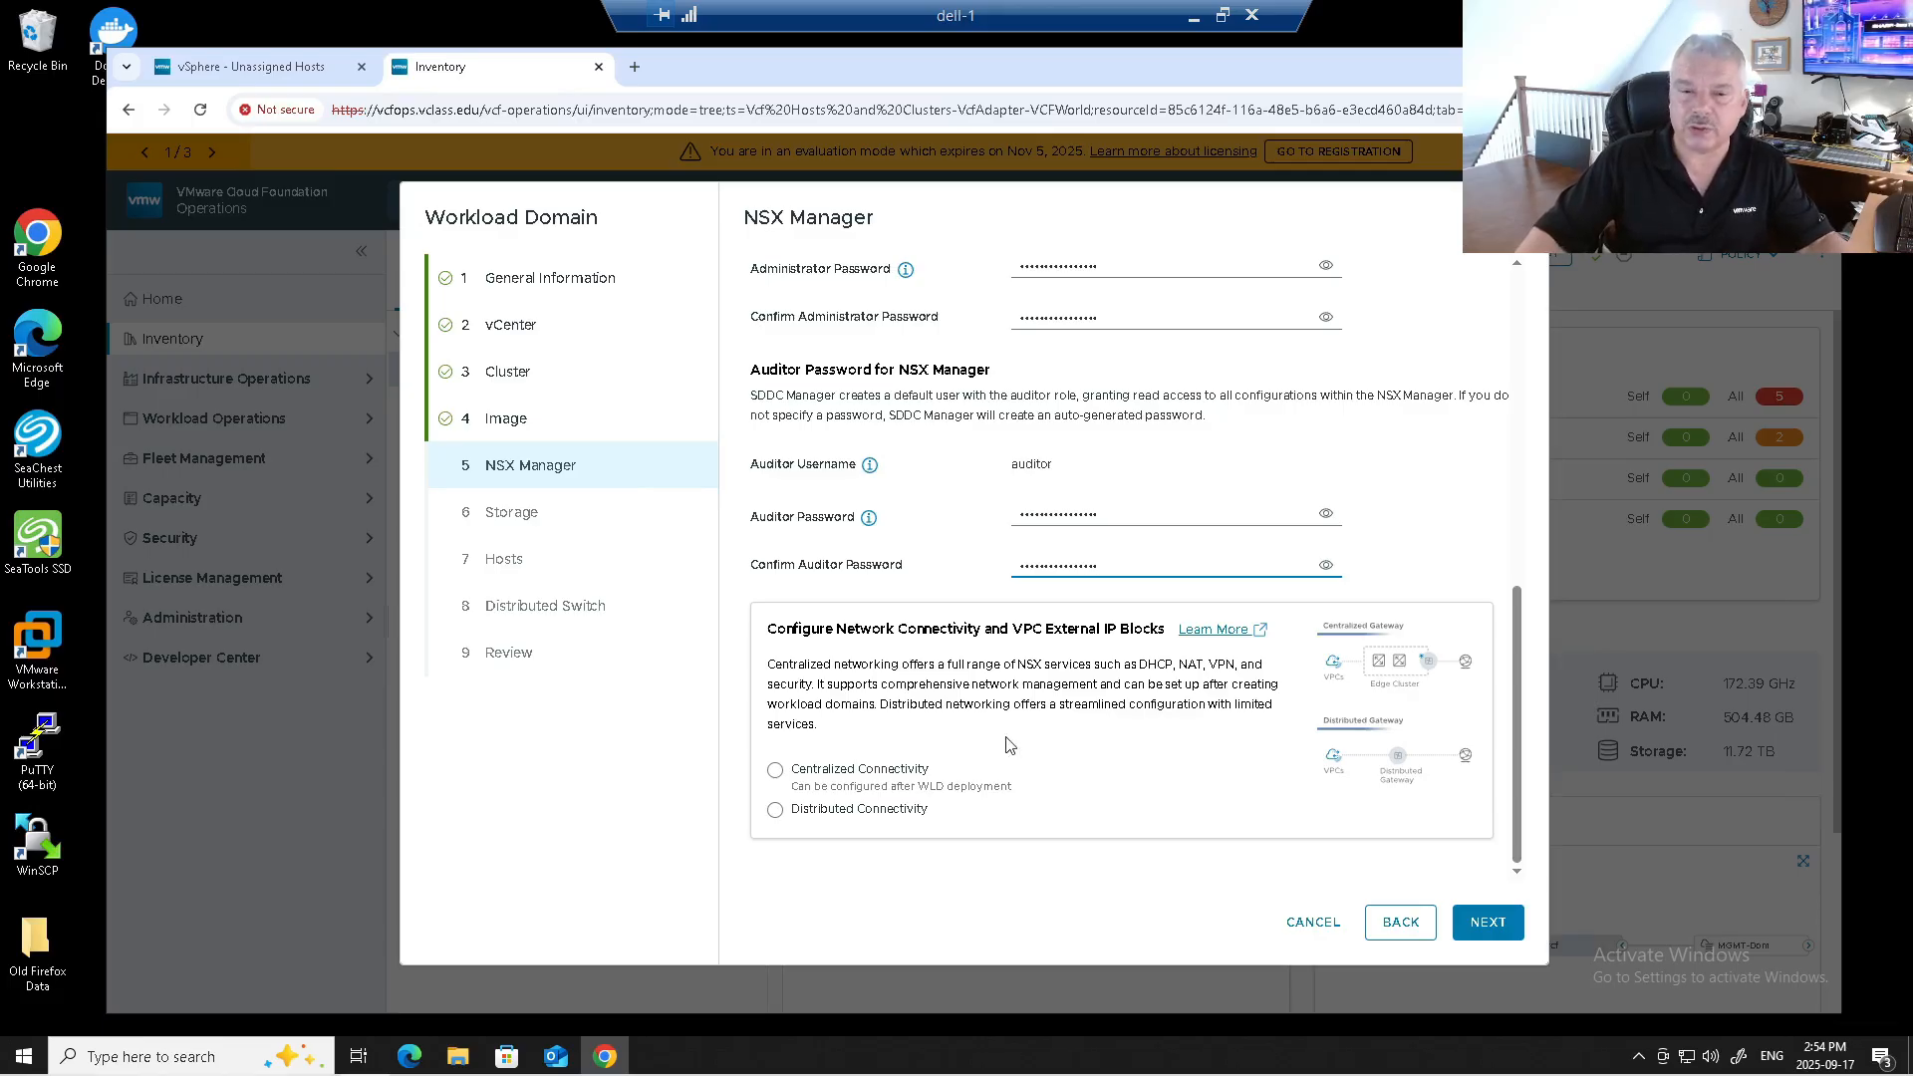
After previewing Distributed Connectivity, keep Centralized Connectivity for NSX and continue to Storage.
click(775, 771)
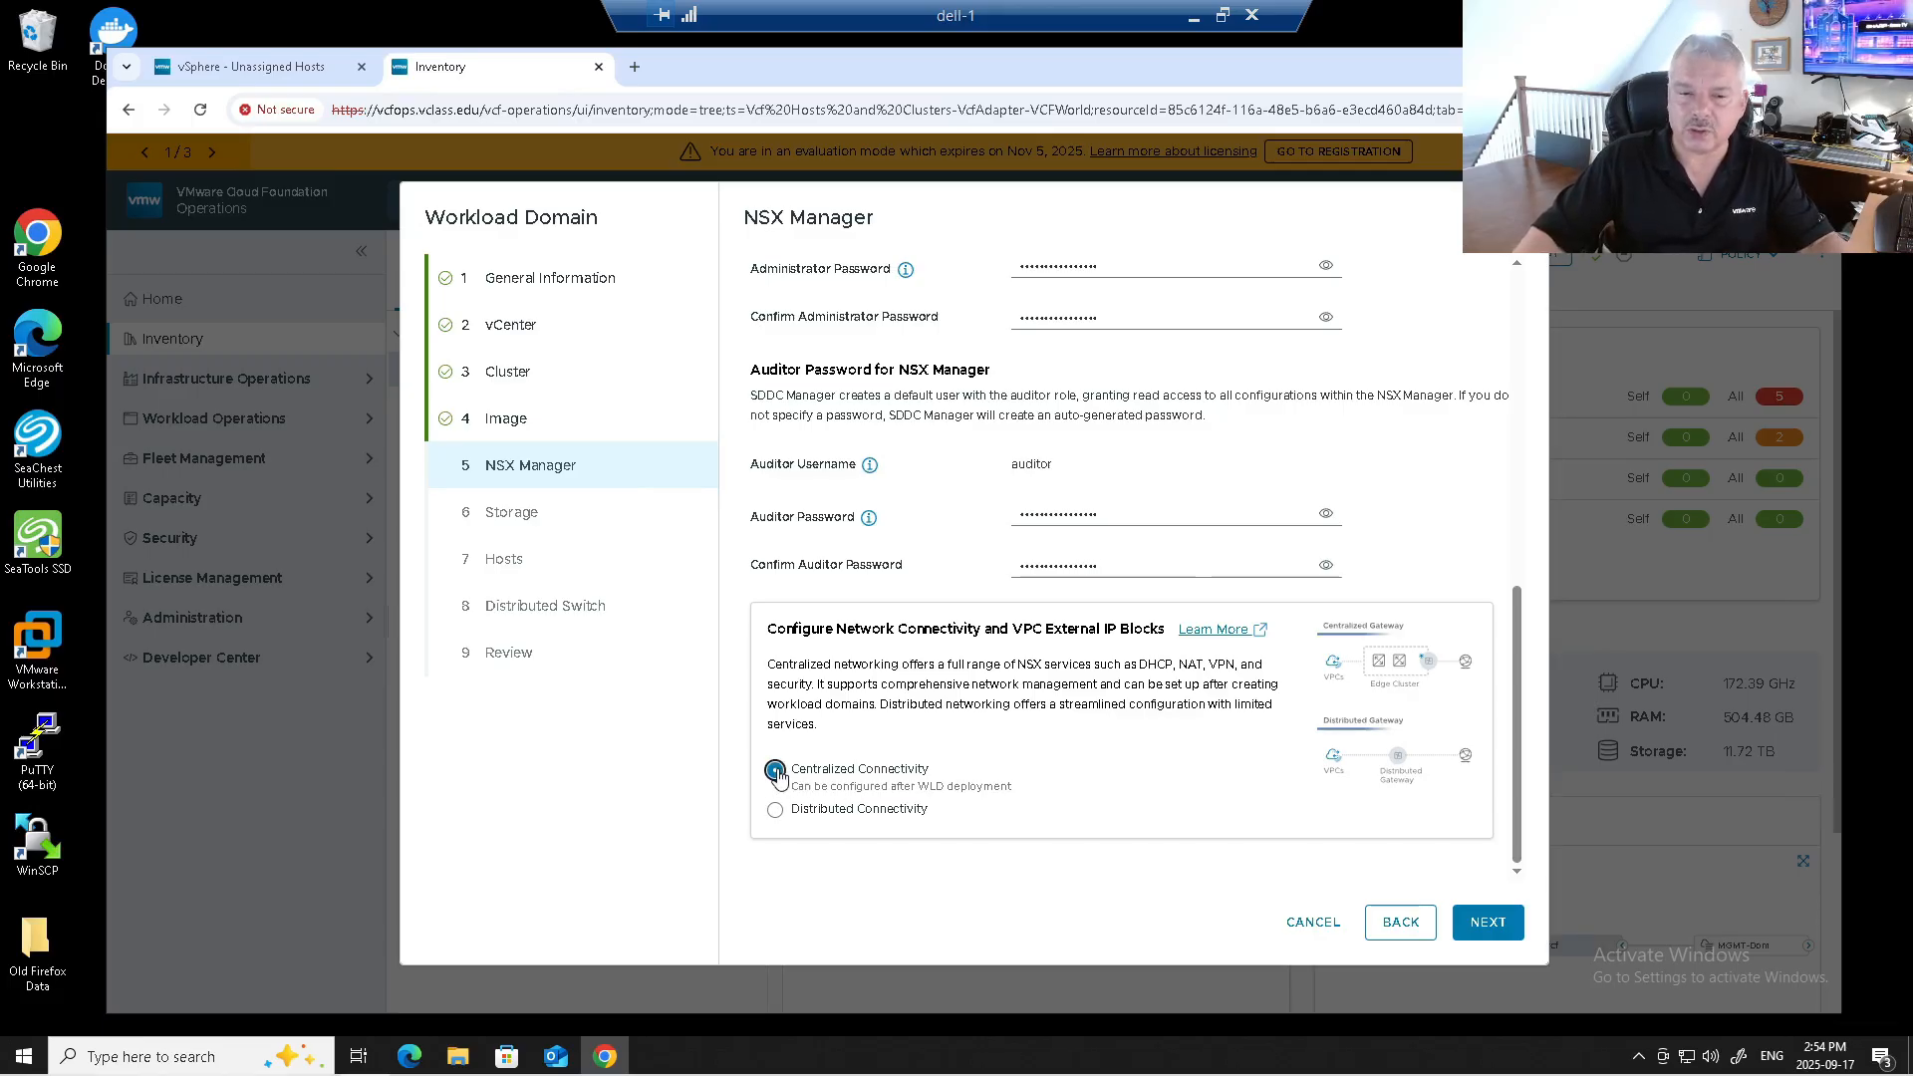
click(776, 809)
scroll(983, 793, down, 2)
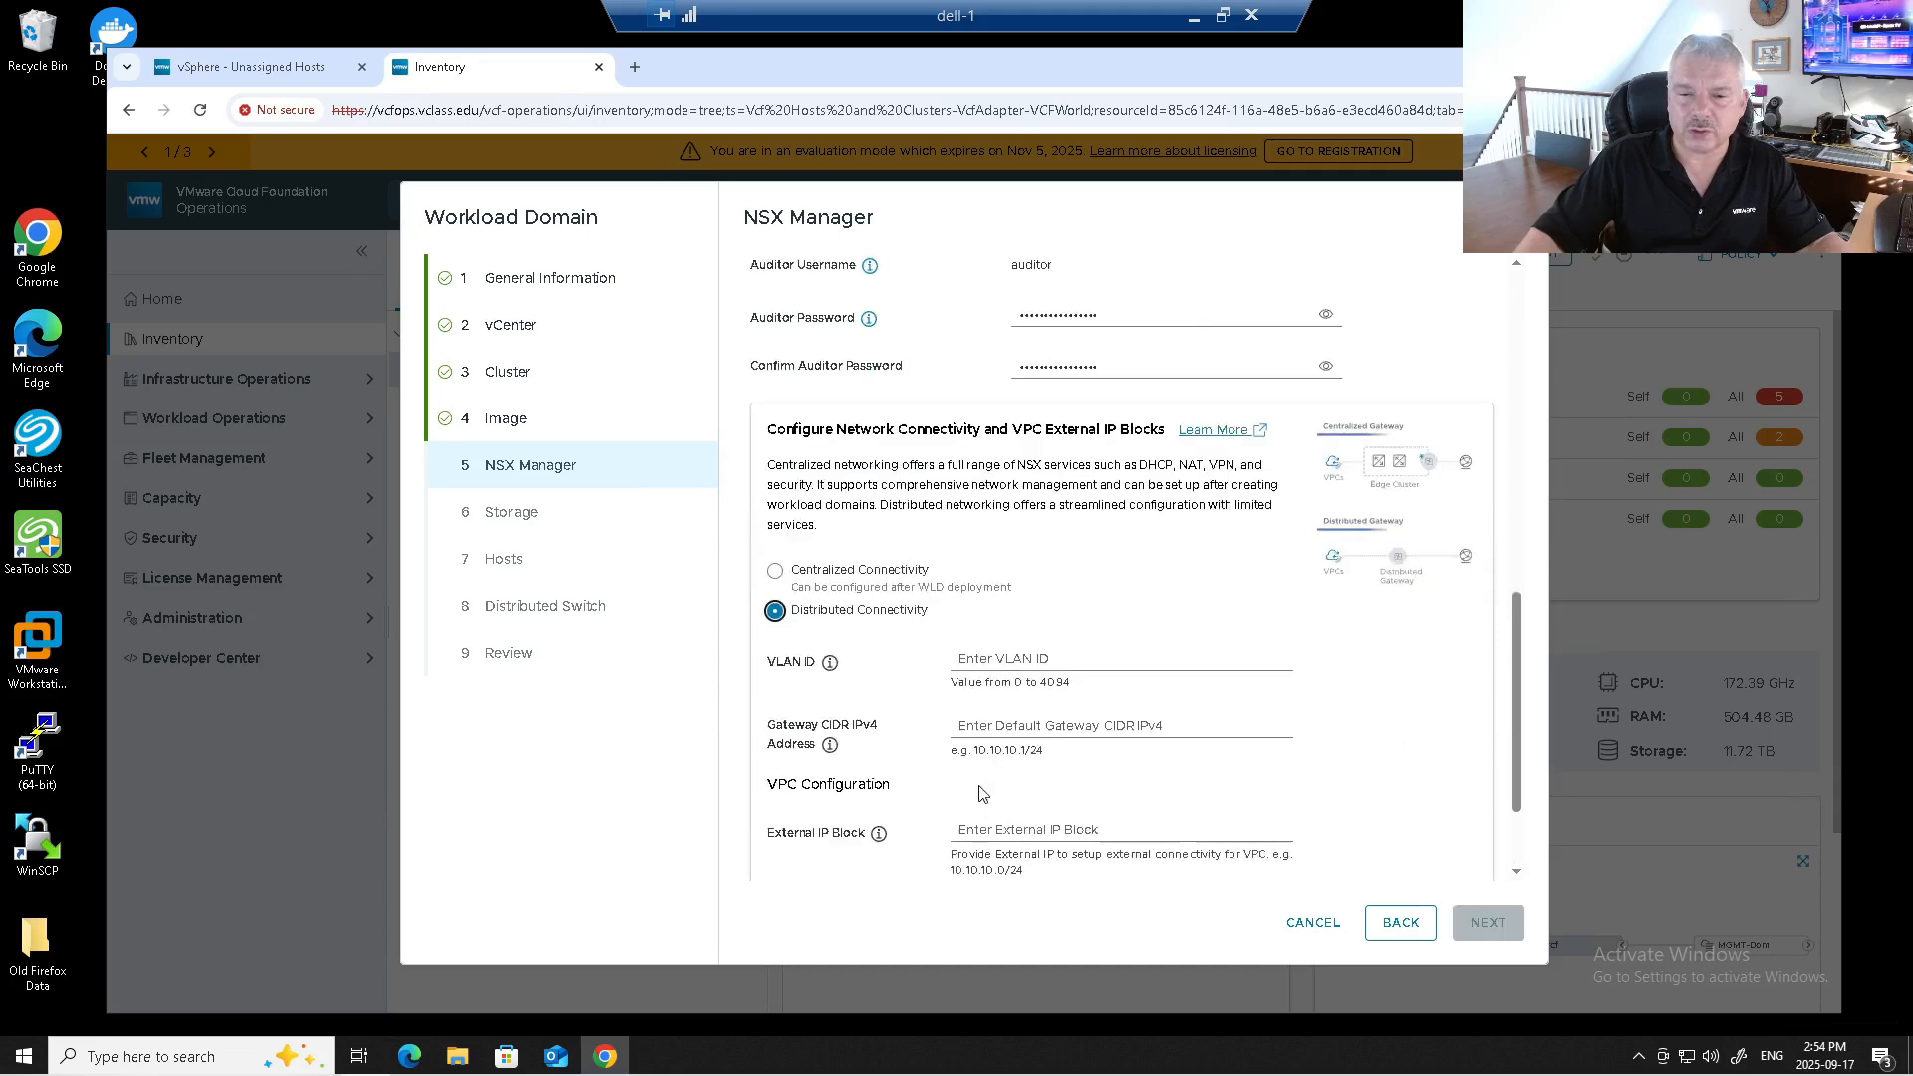
scroll(984, 793, down, 1)
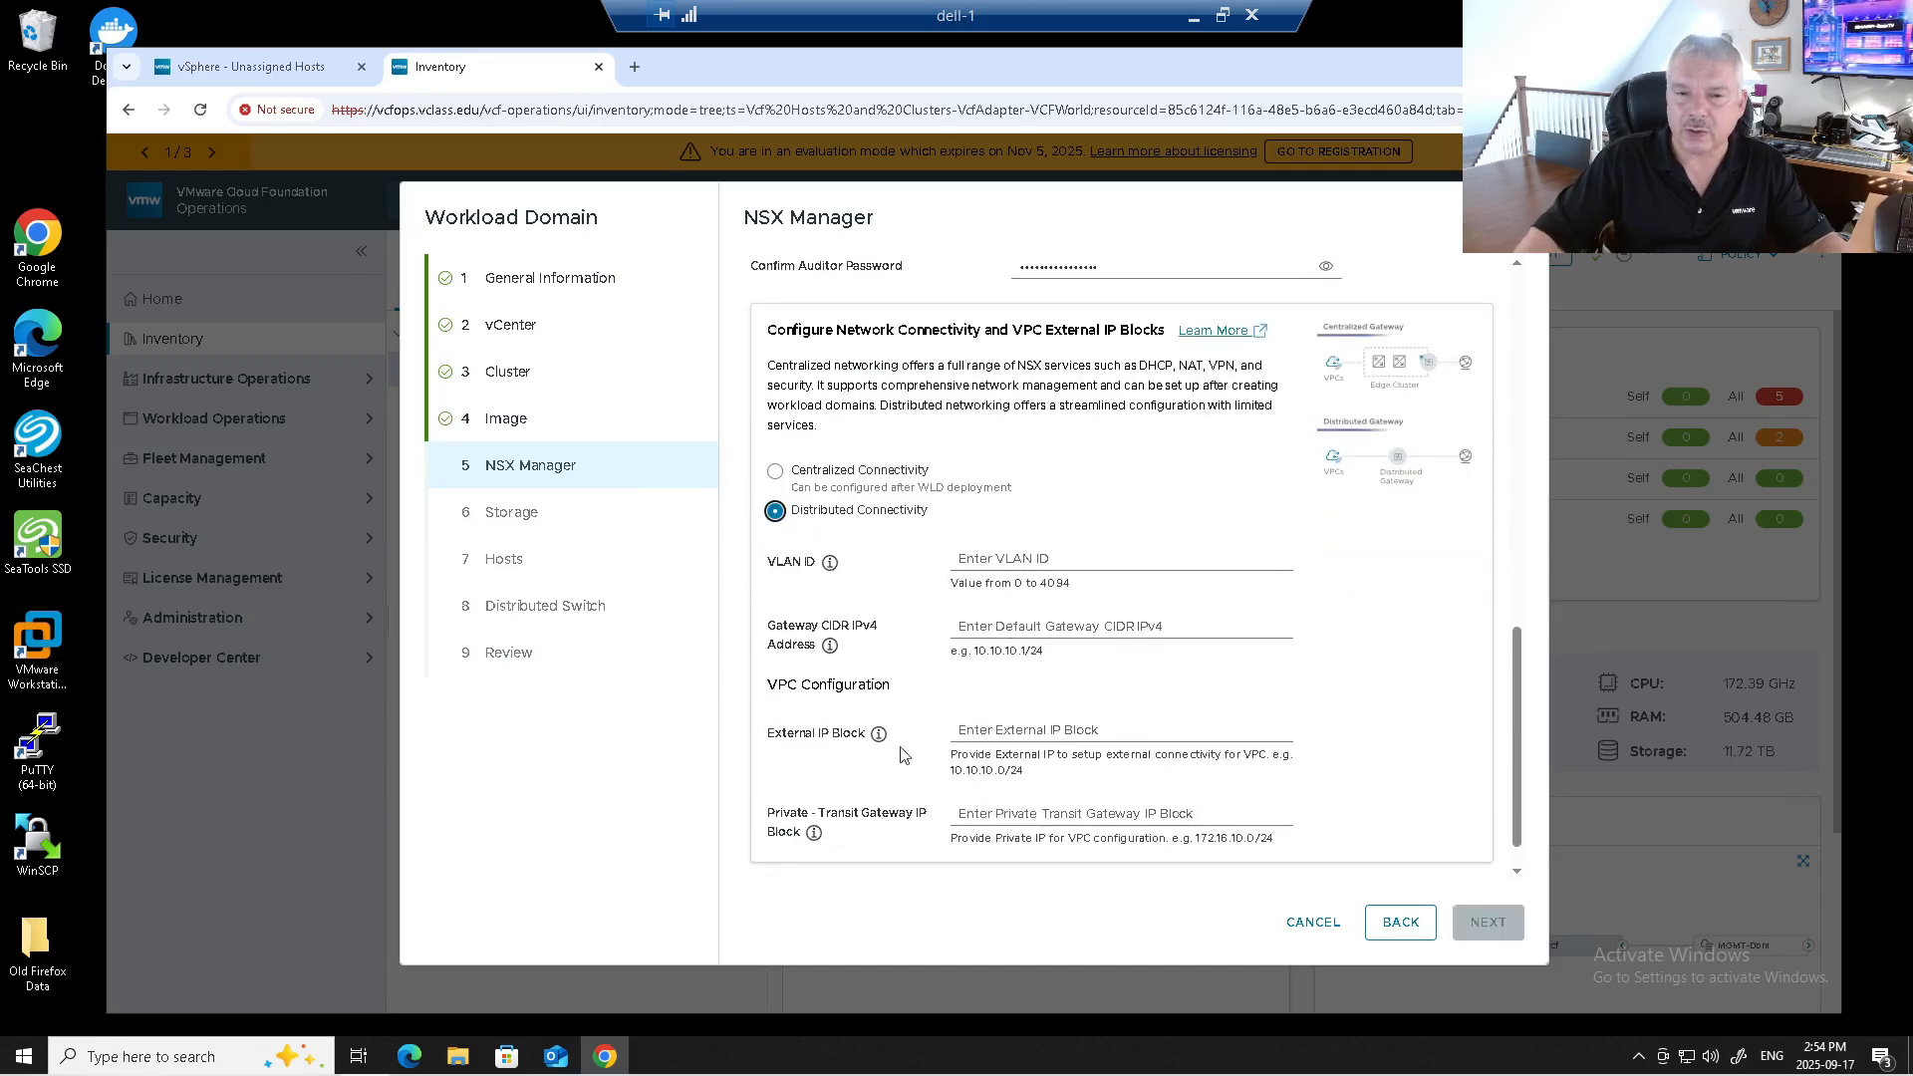
scroll(867, 734, up, 2)
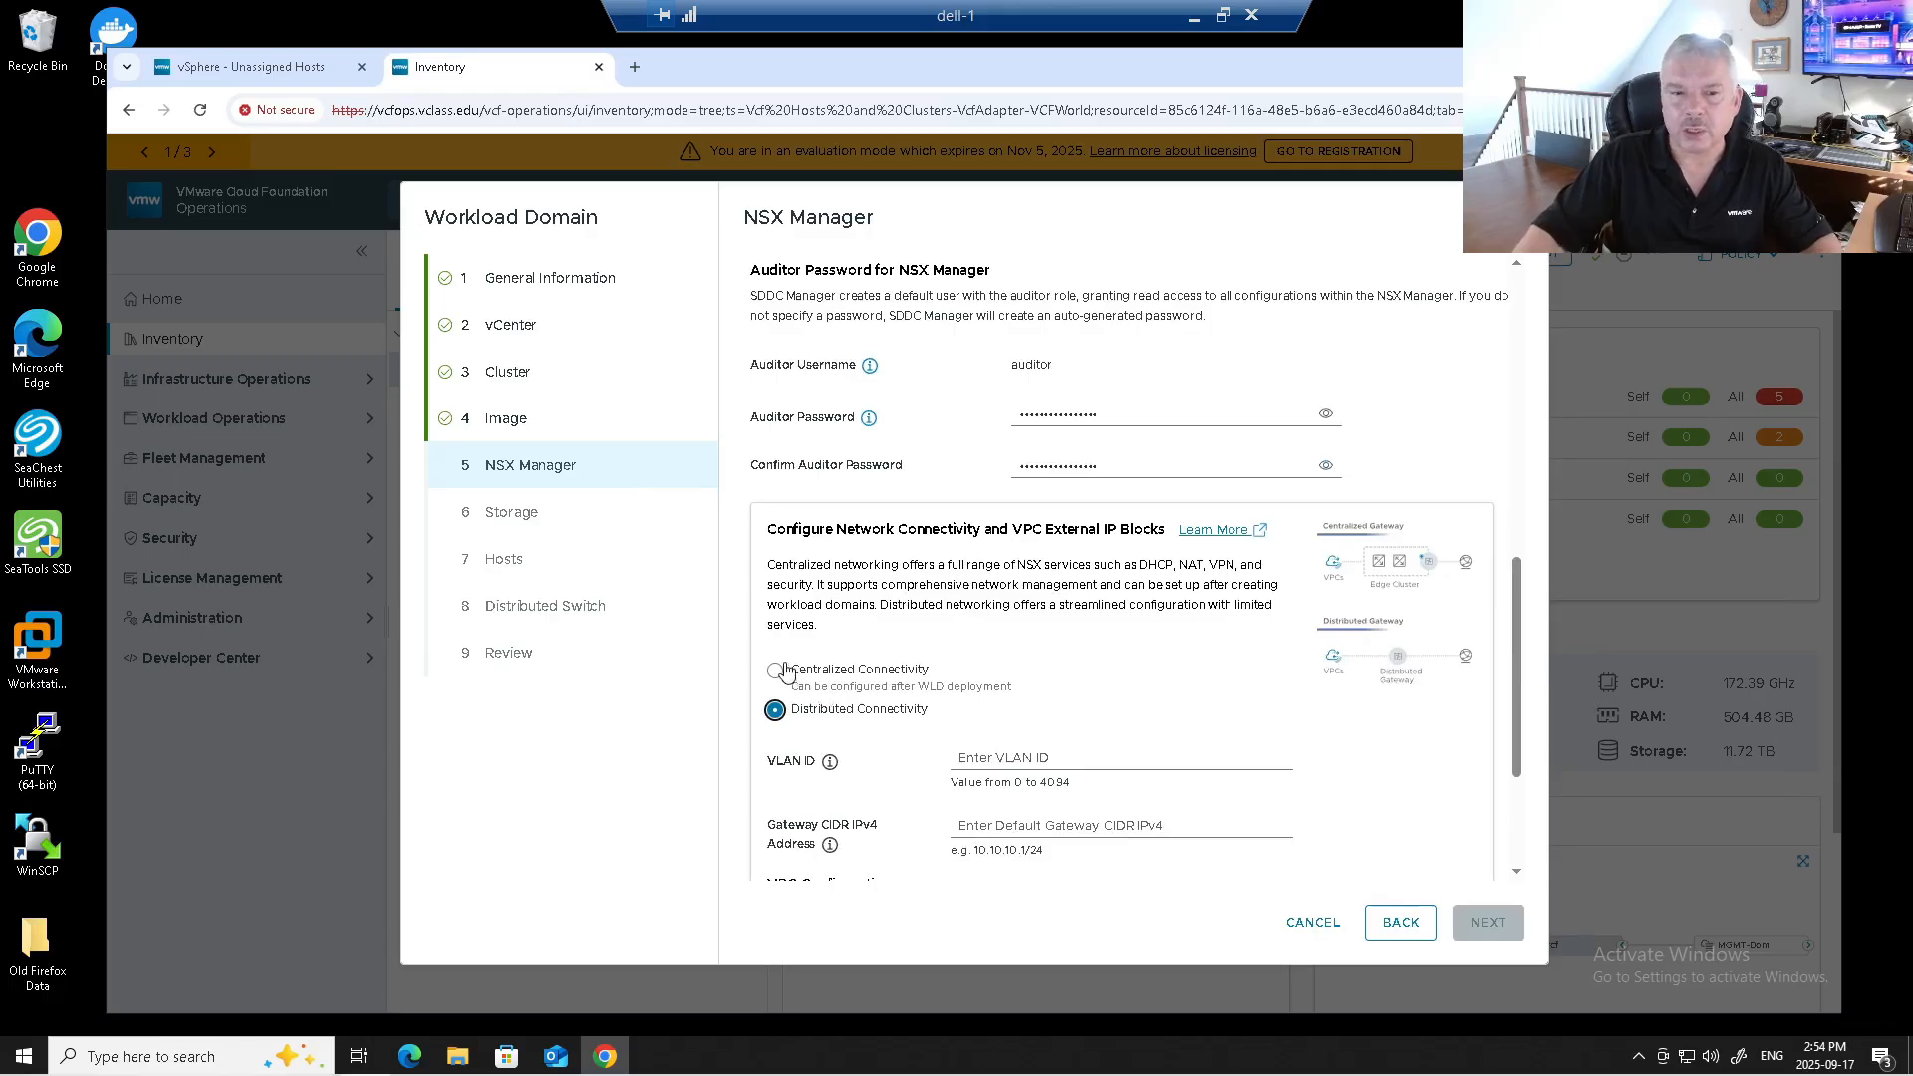
click(779, 671)
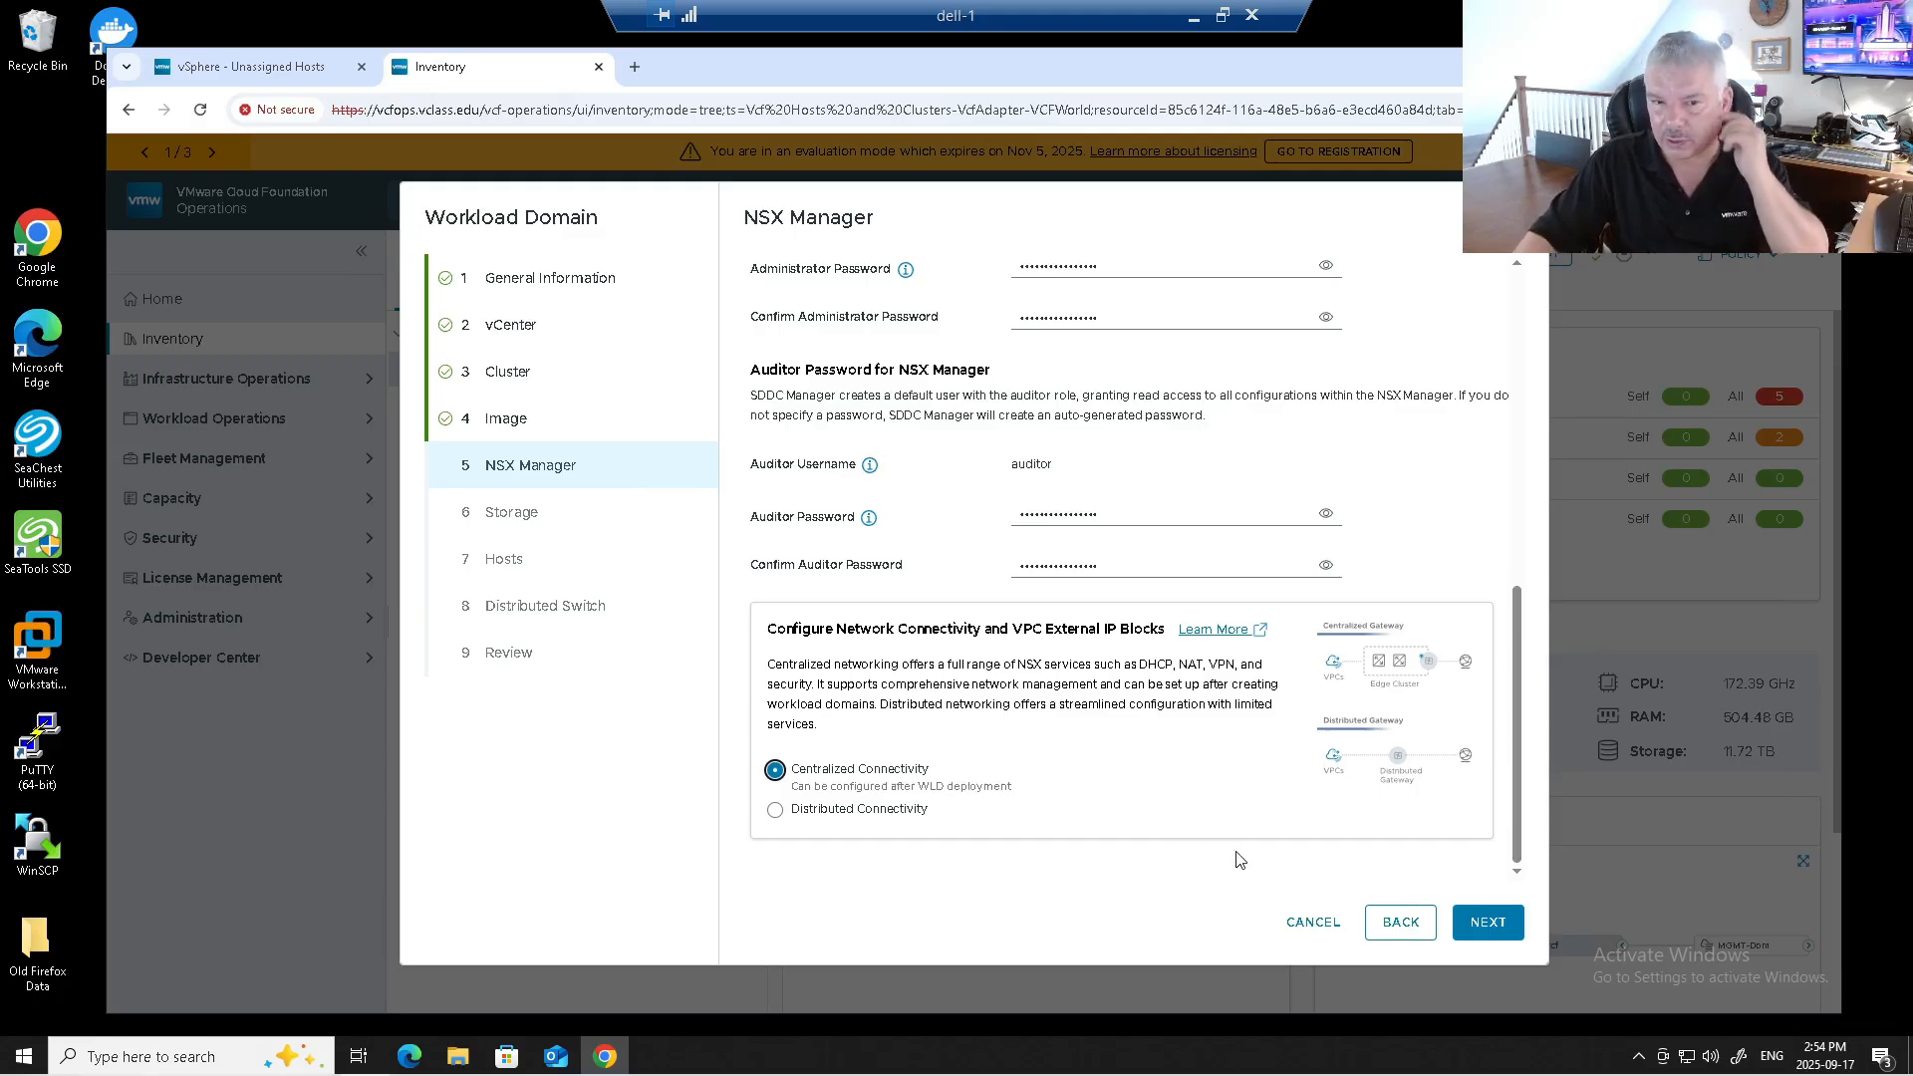
click(1488, 923)
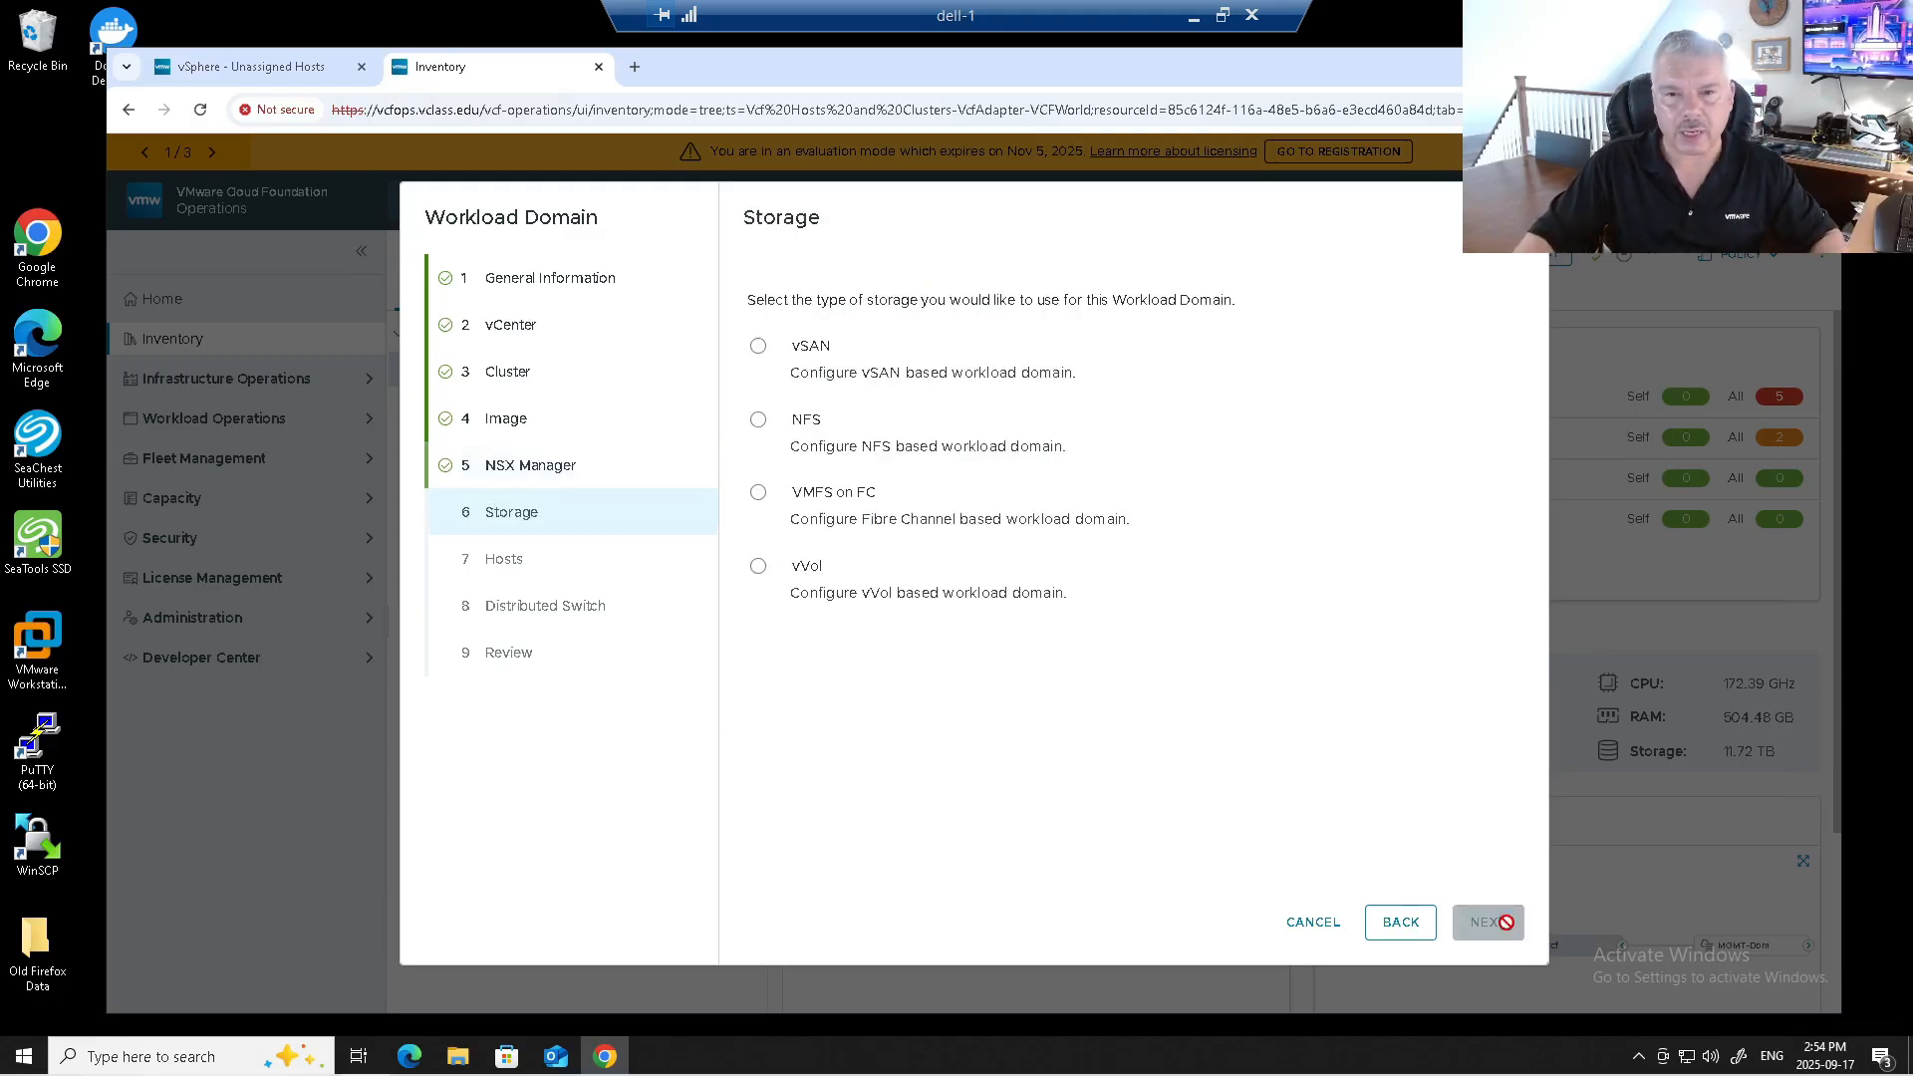
Choose vSAN storage with ESA enabled and vSAN HCI, then advance to Hosts.
click(787, 353)
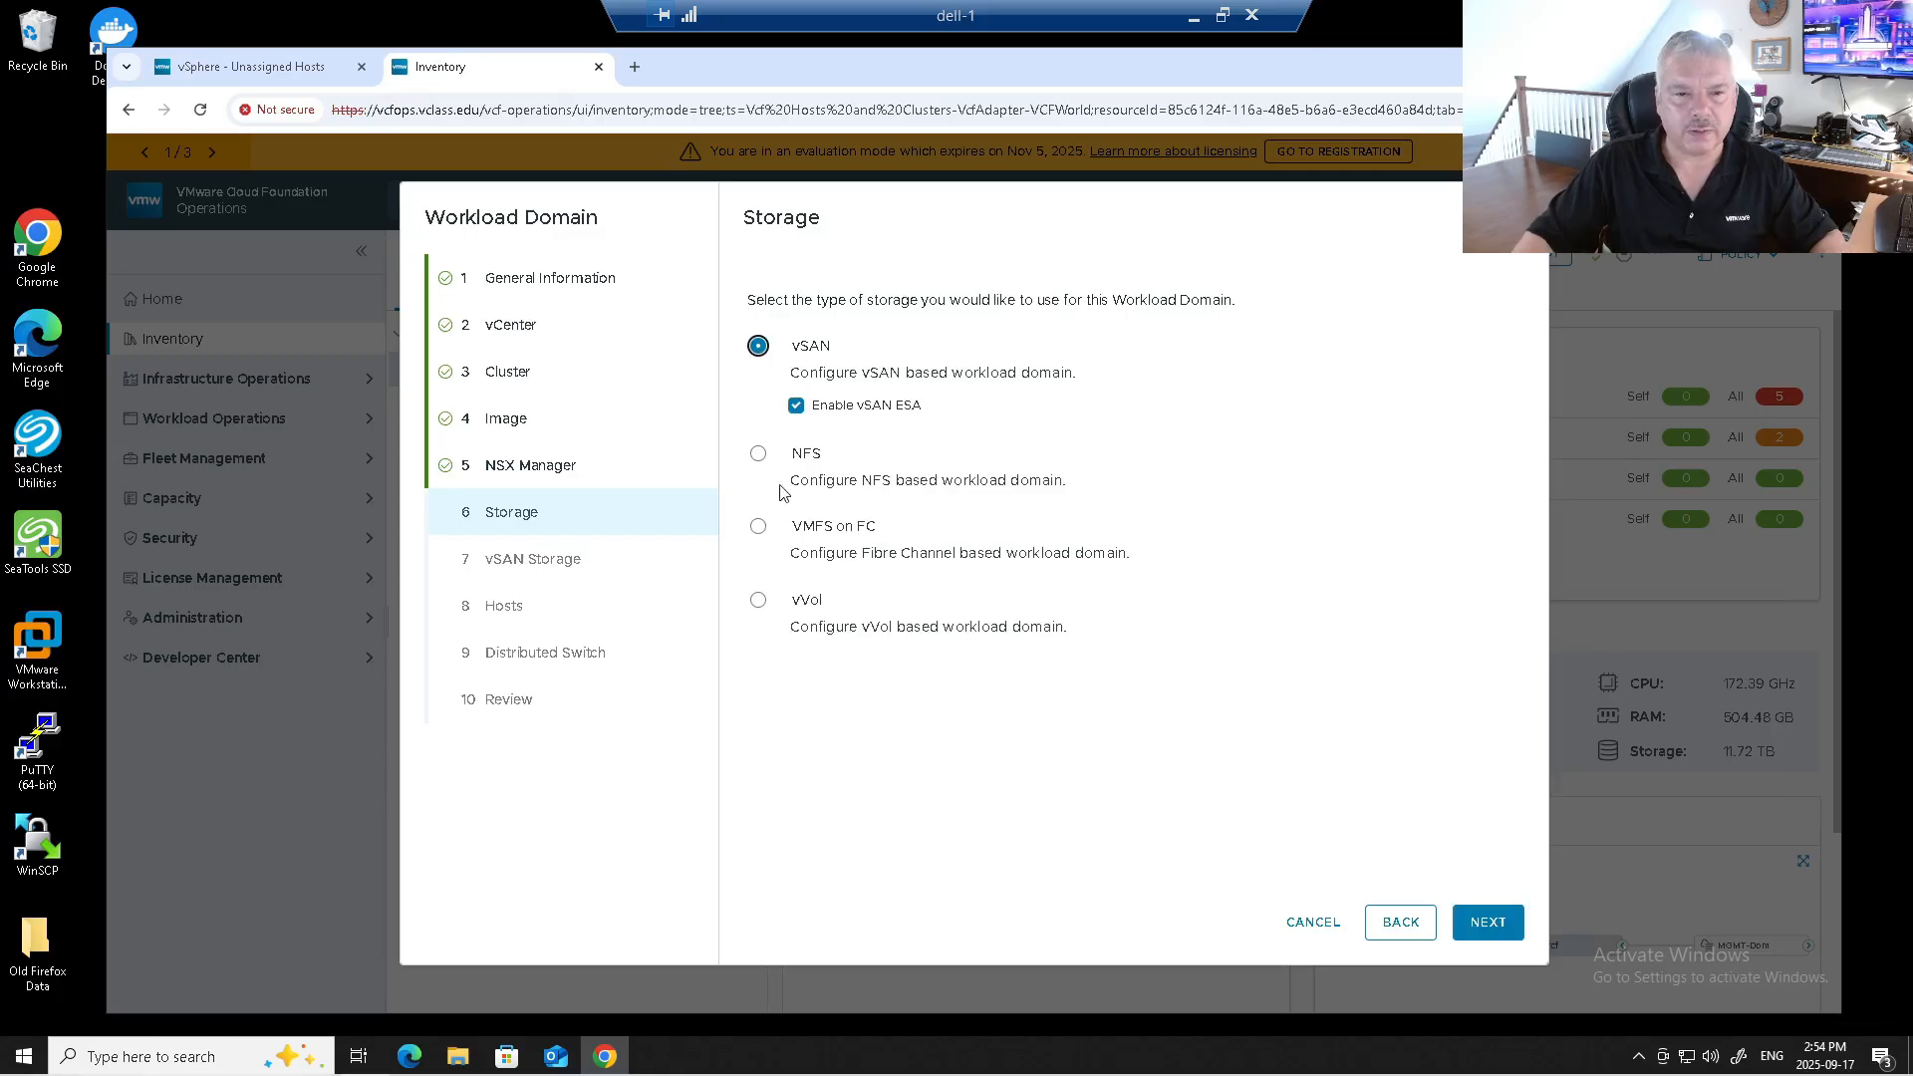
click(796, 406)
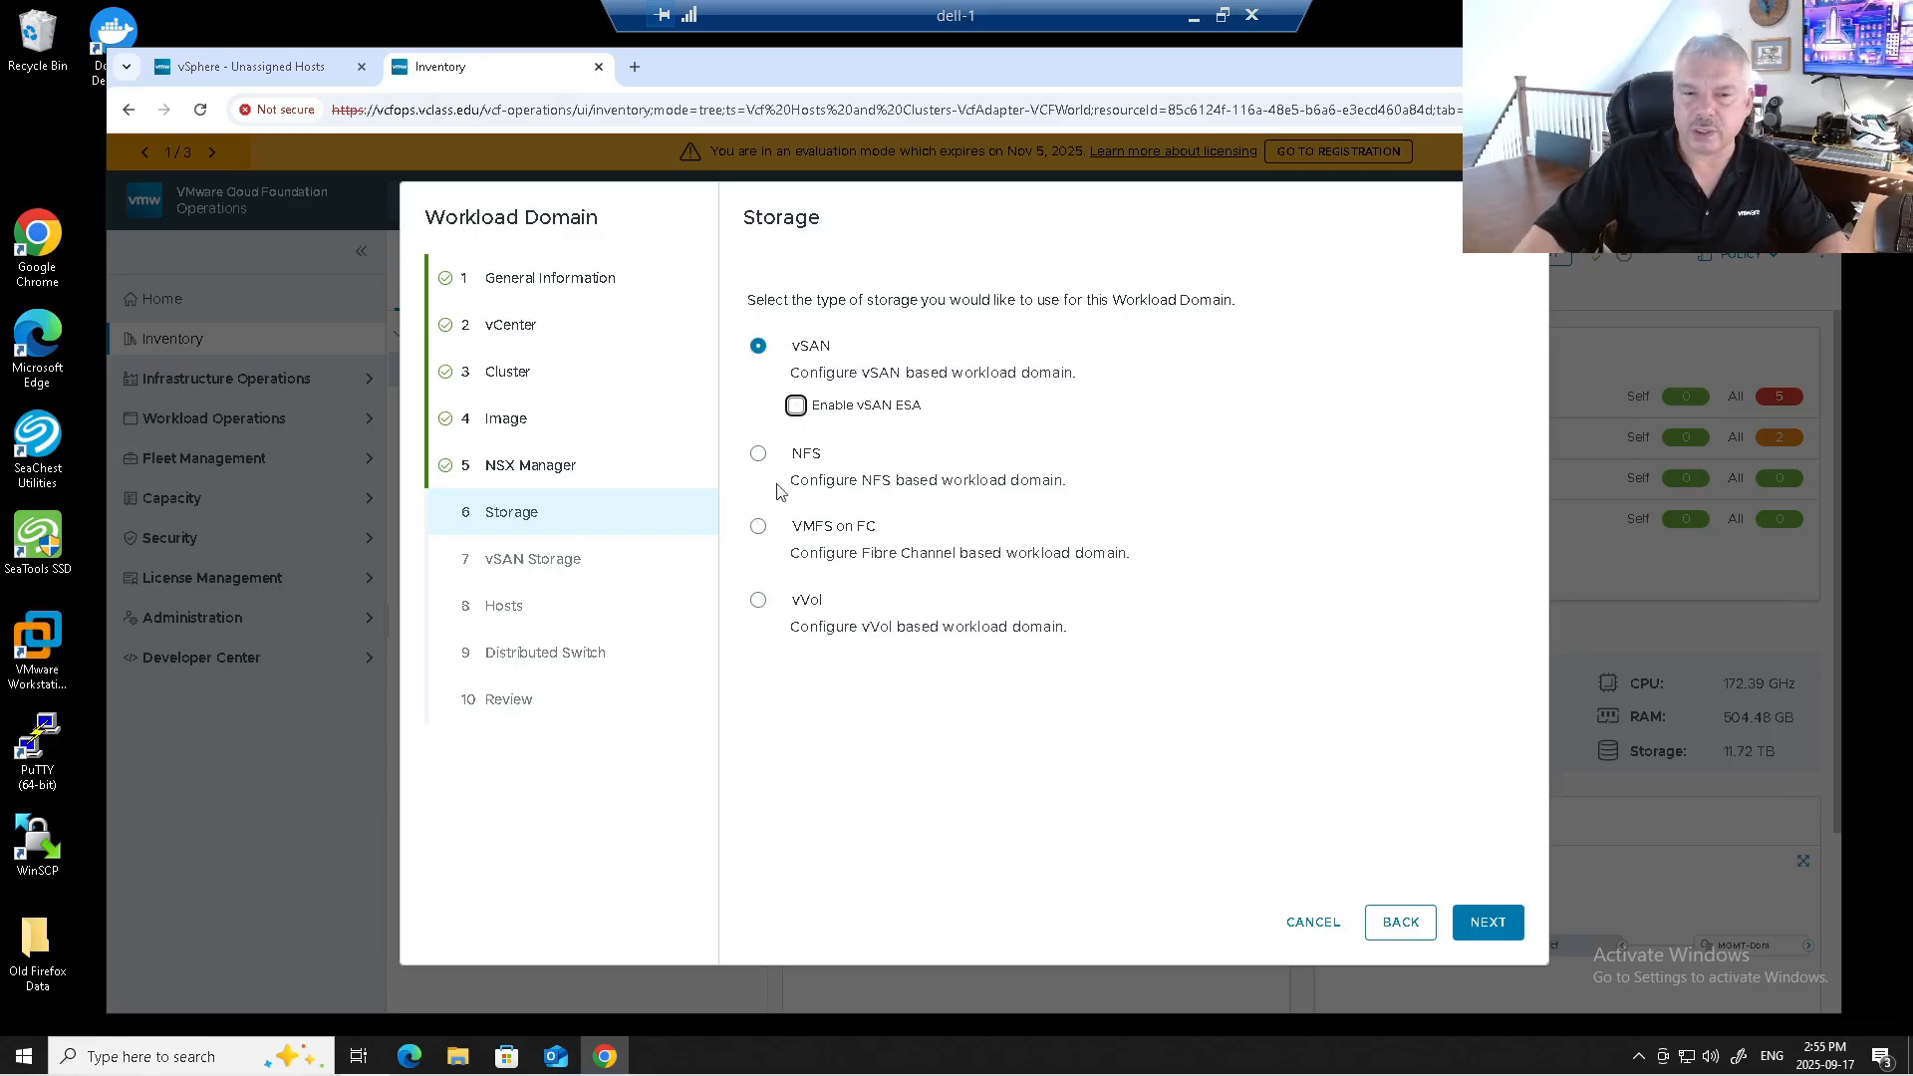
click(797, 408)
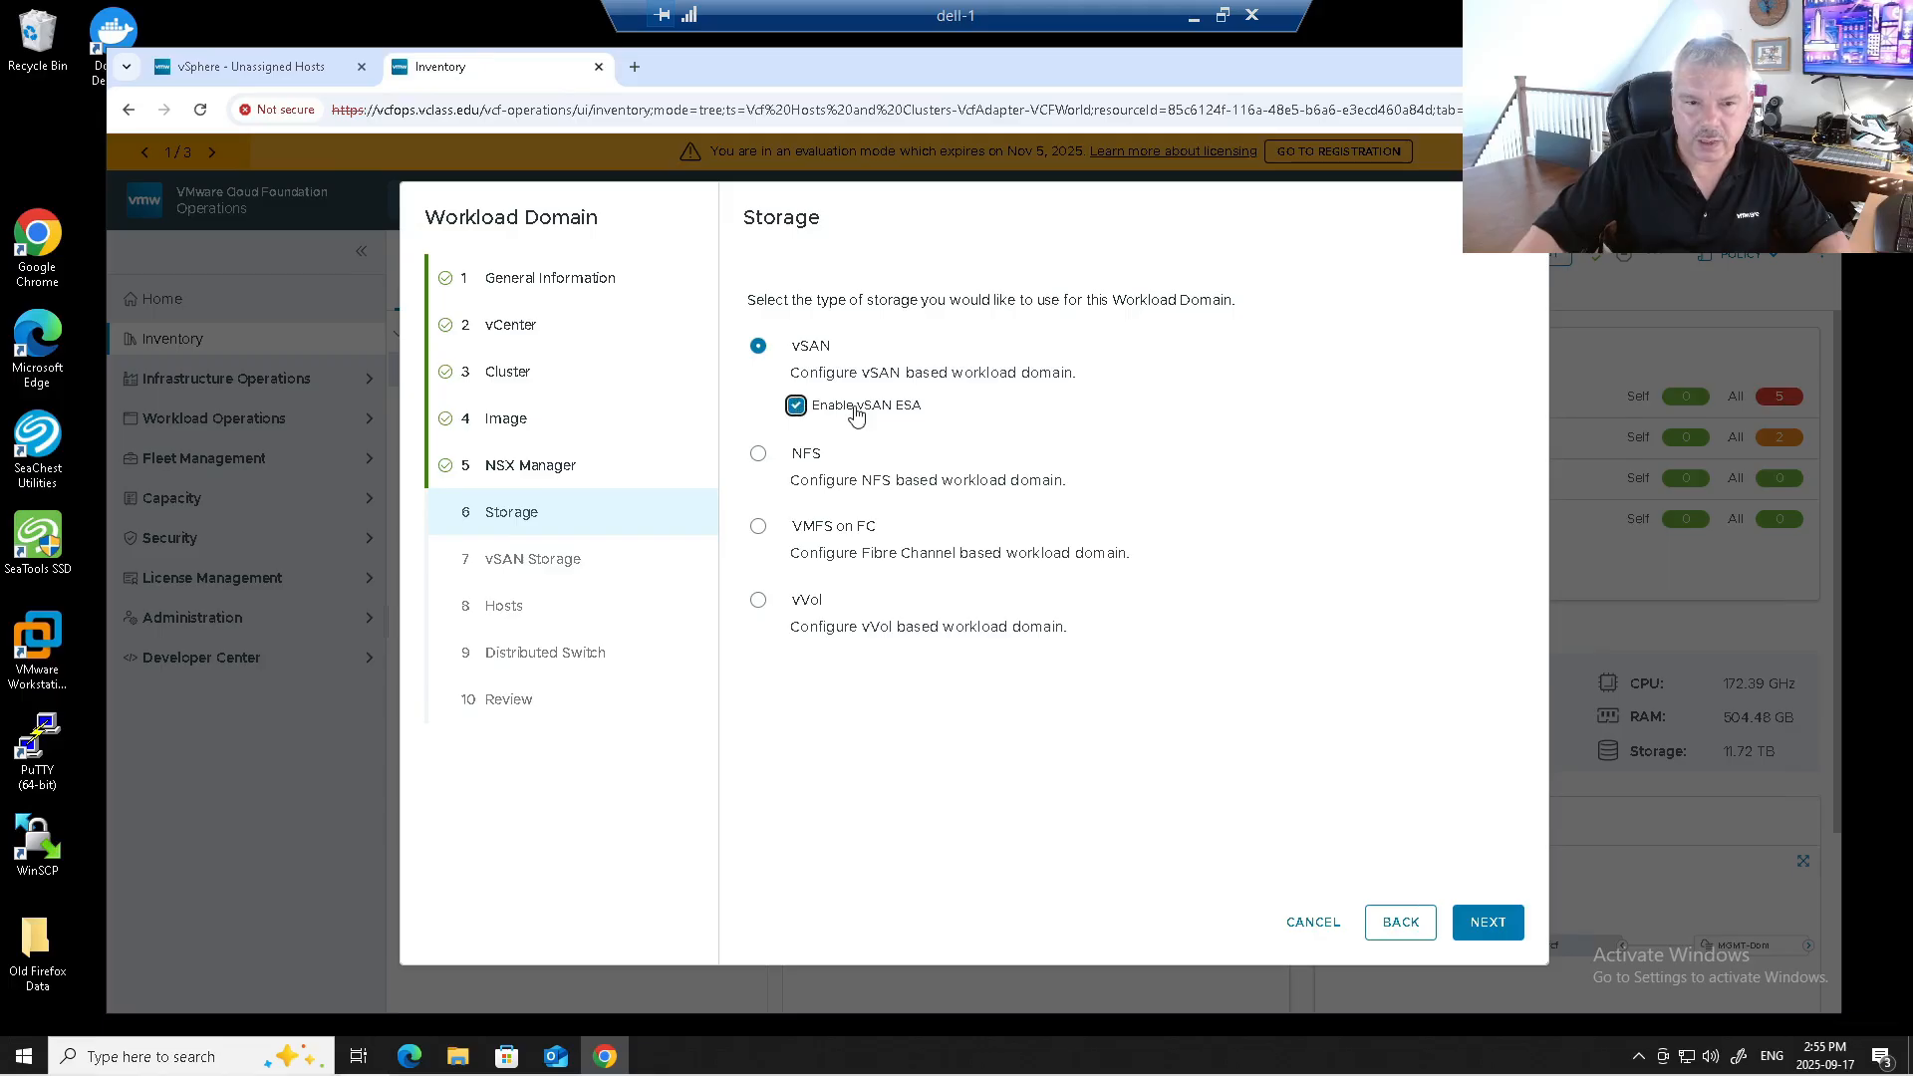
click(1487, 923)
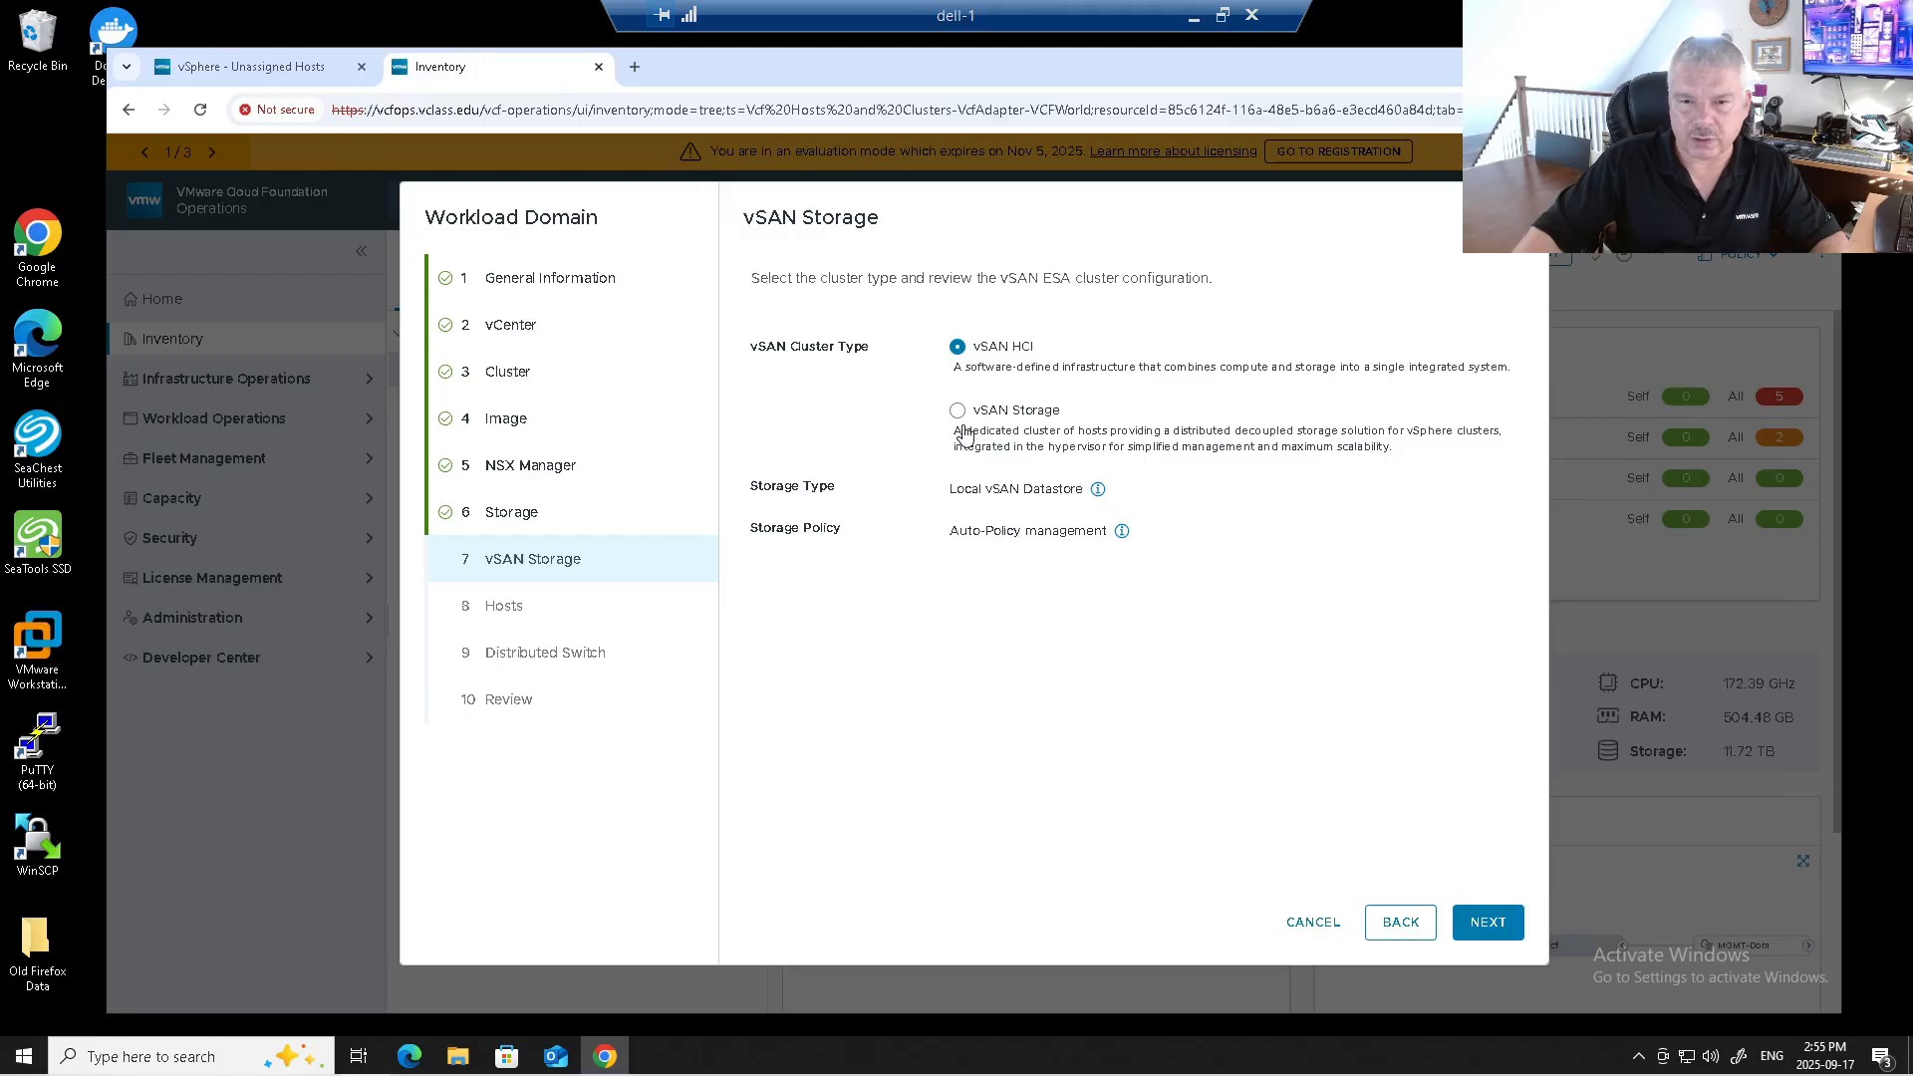
click(1485, 925)
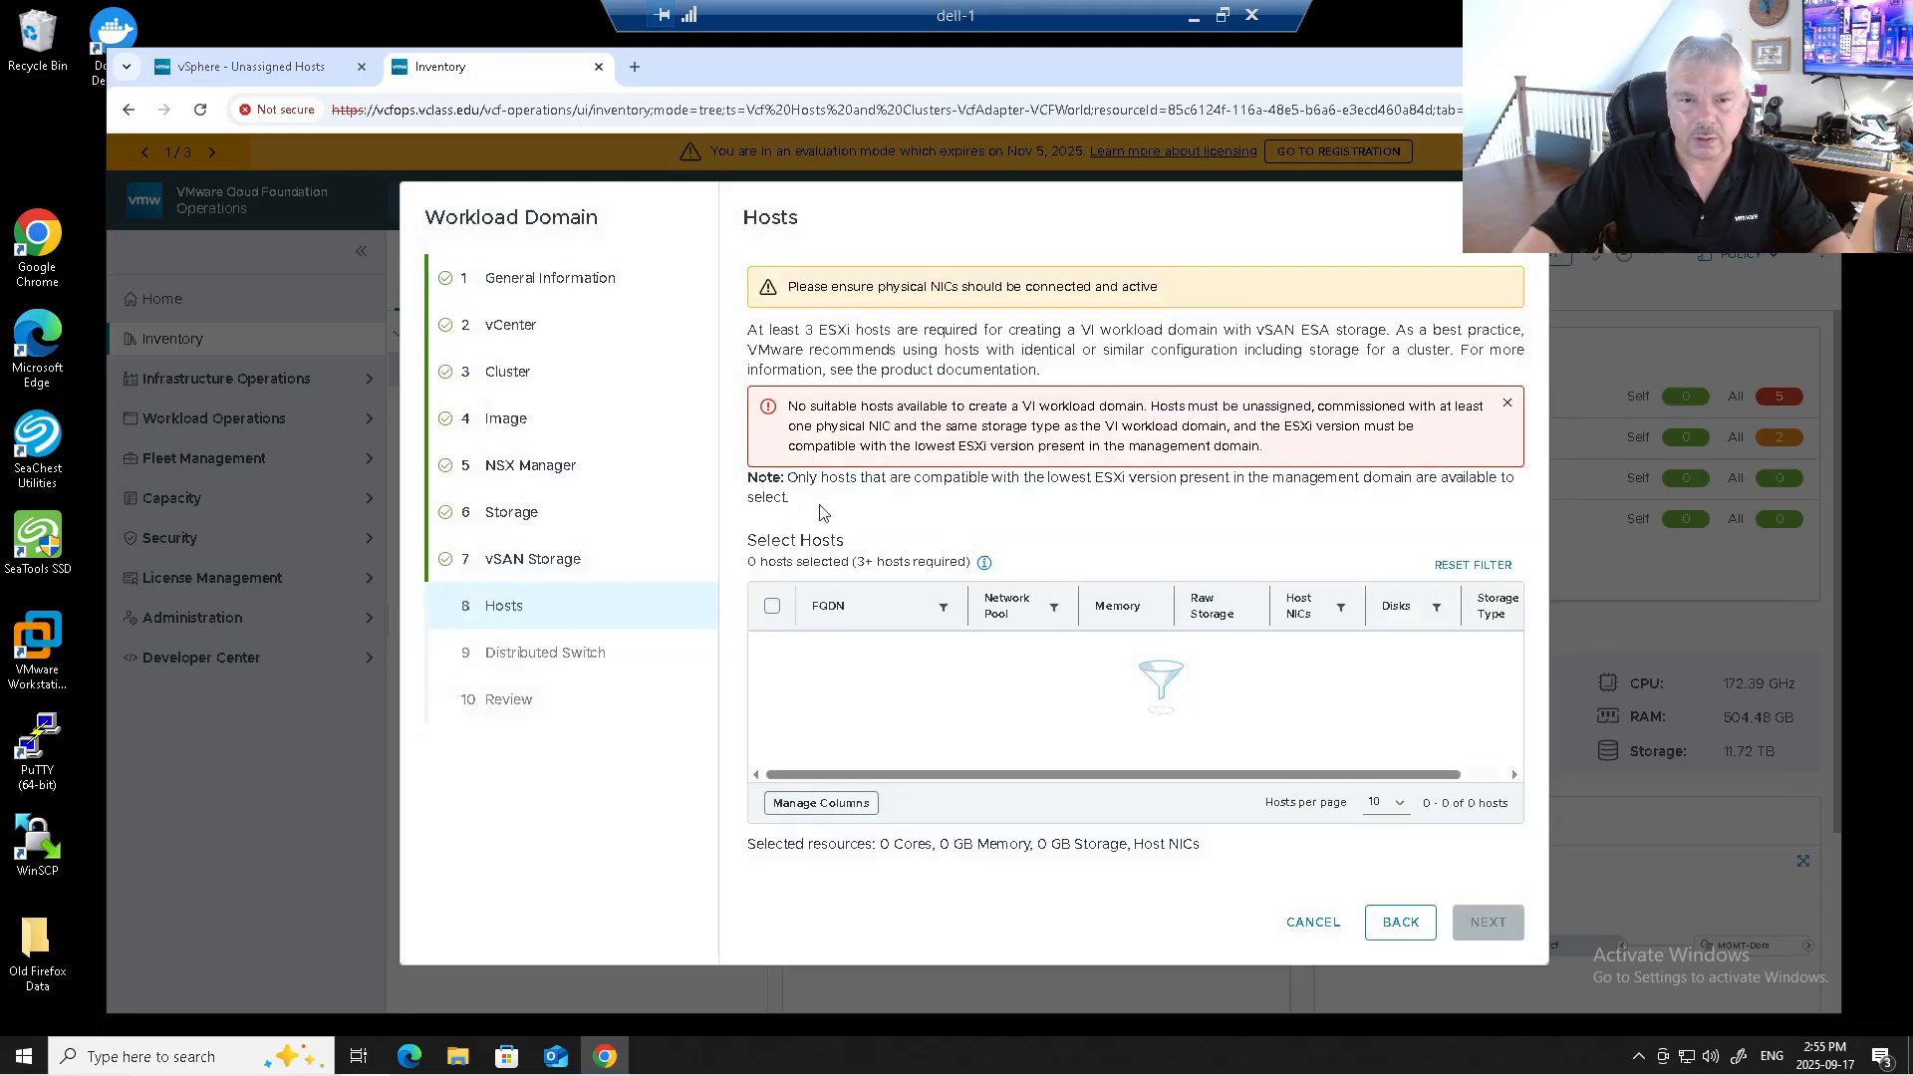
Return to storage, disable vSAN ESA, and keep Failures to Tolerate at 1 through to Hosts.
click(1400, 922)
click(1400, 922)
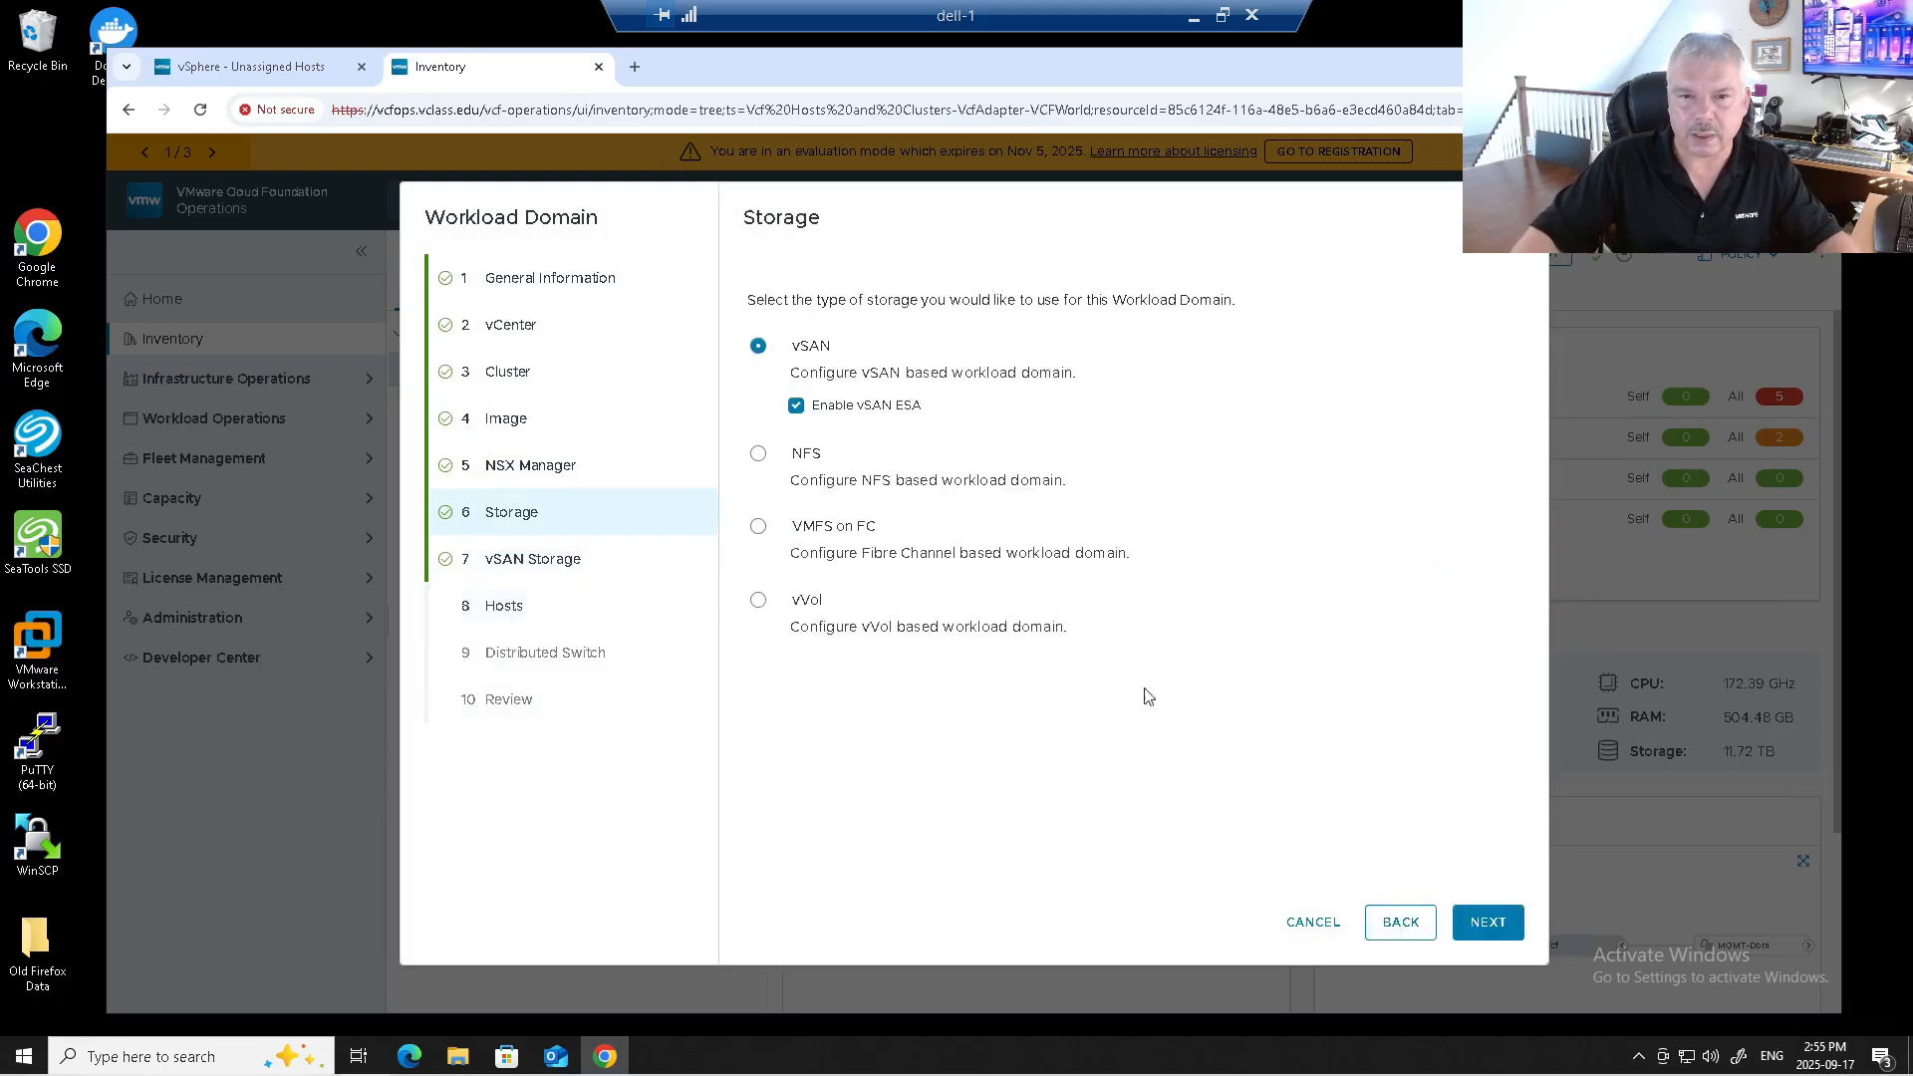
click(797, 405)
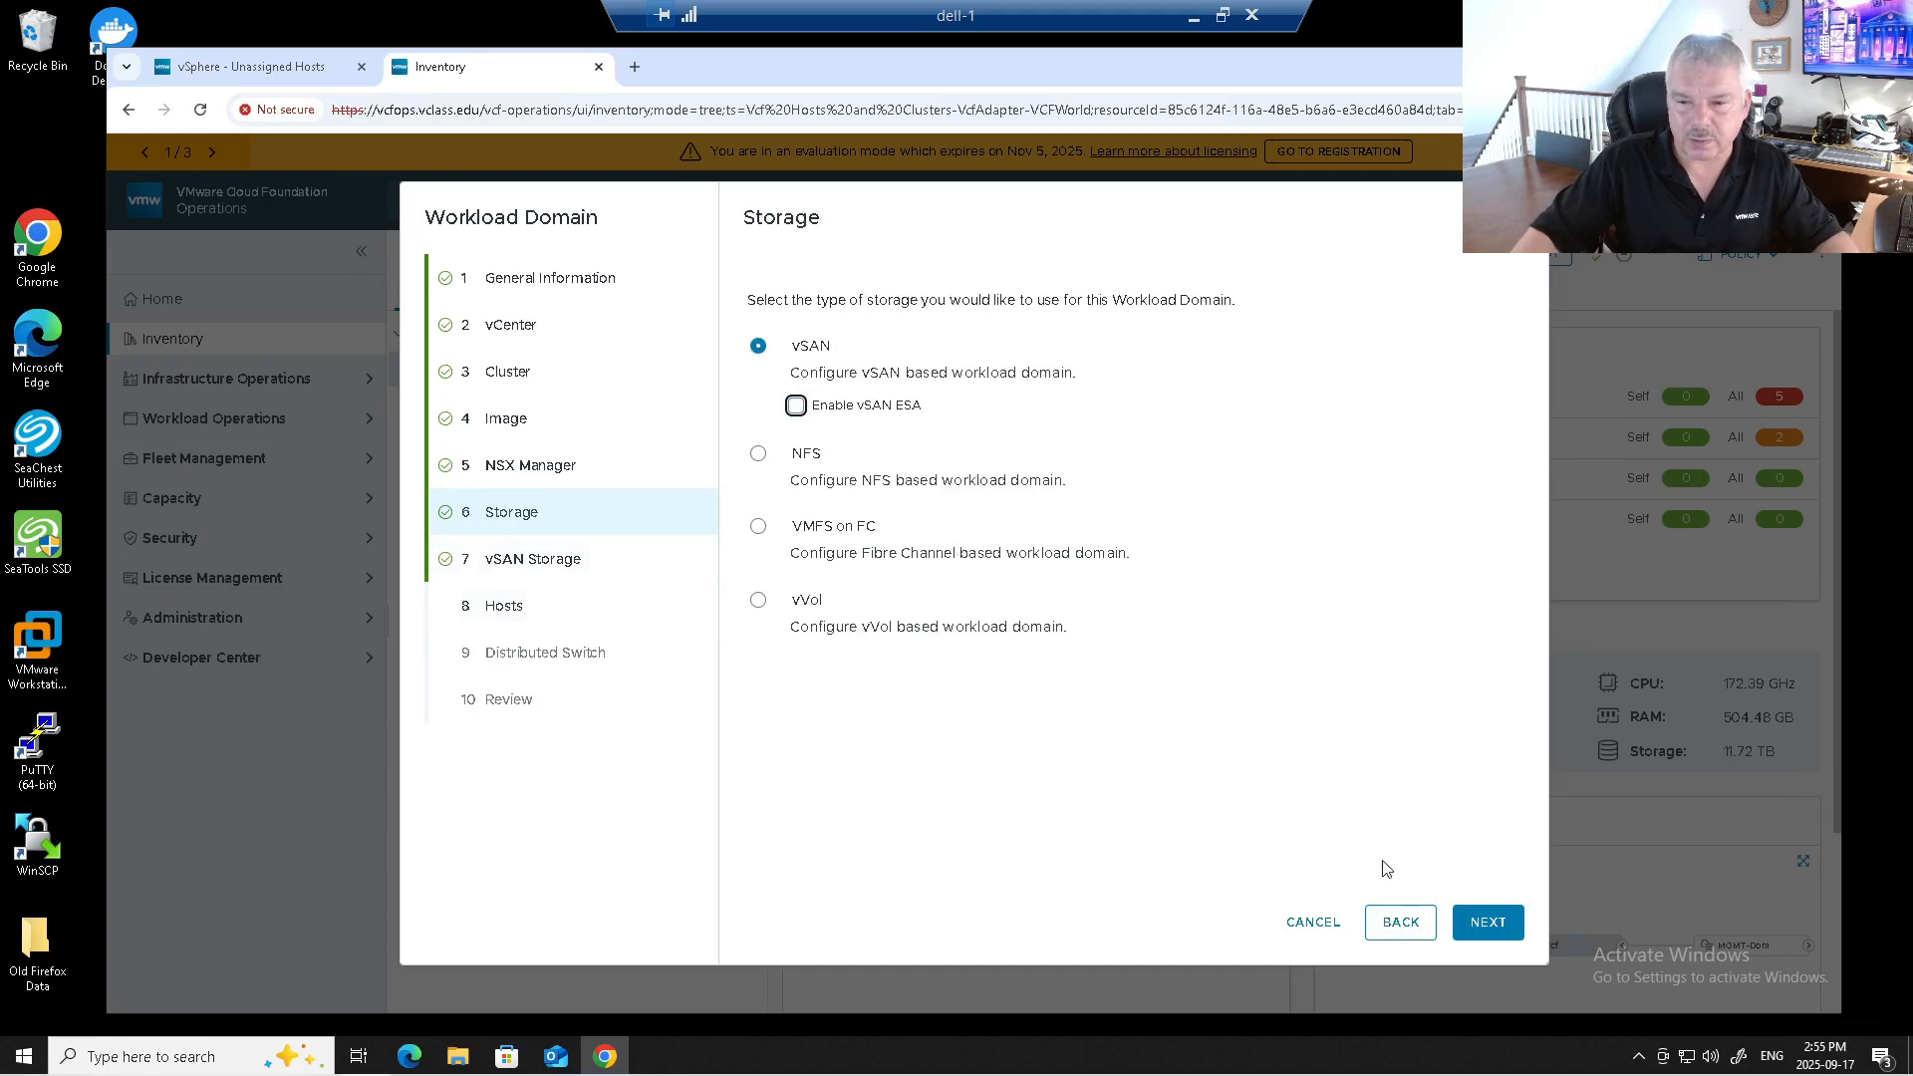
click(1494, 925)
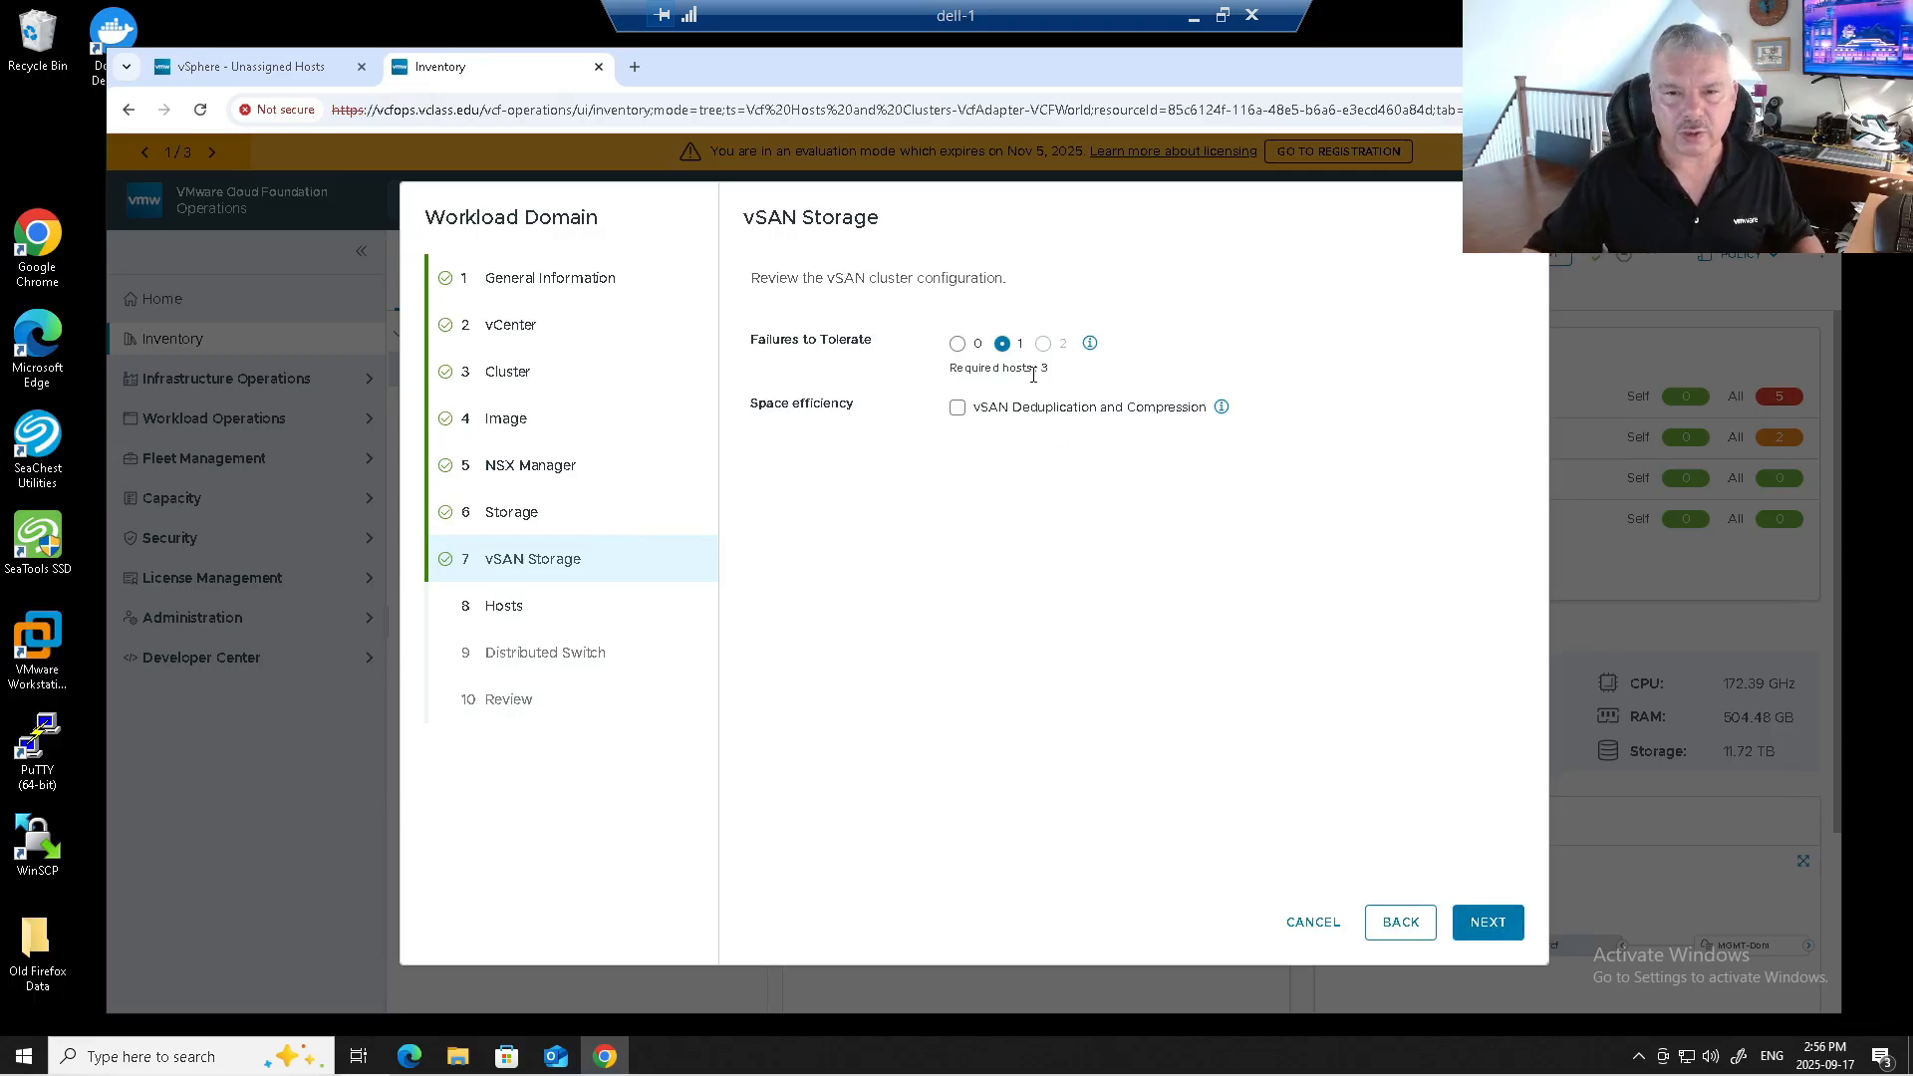
click(1488, 924)
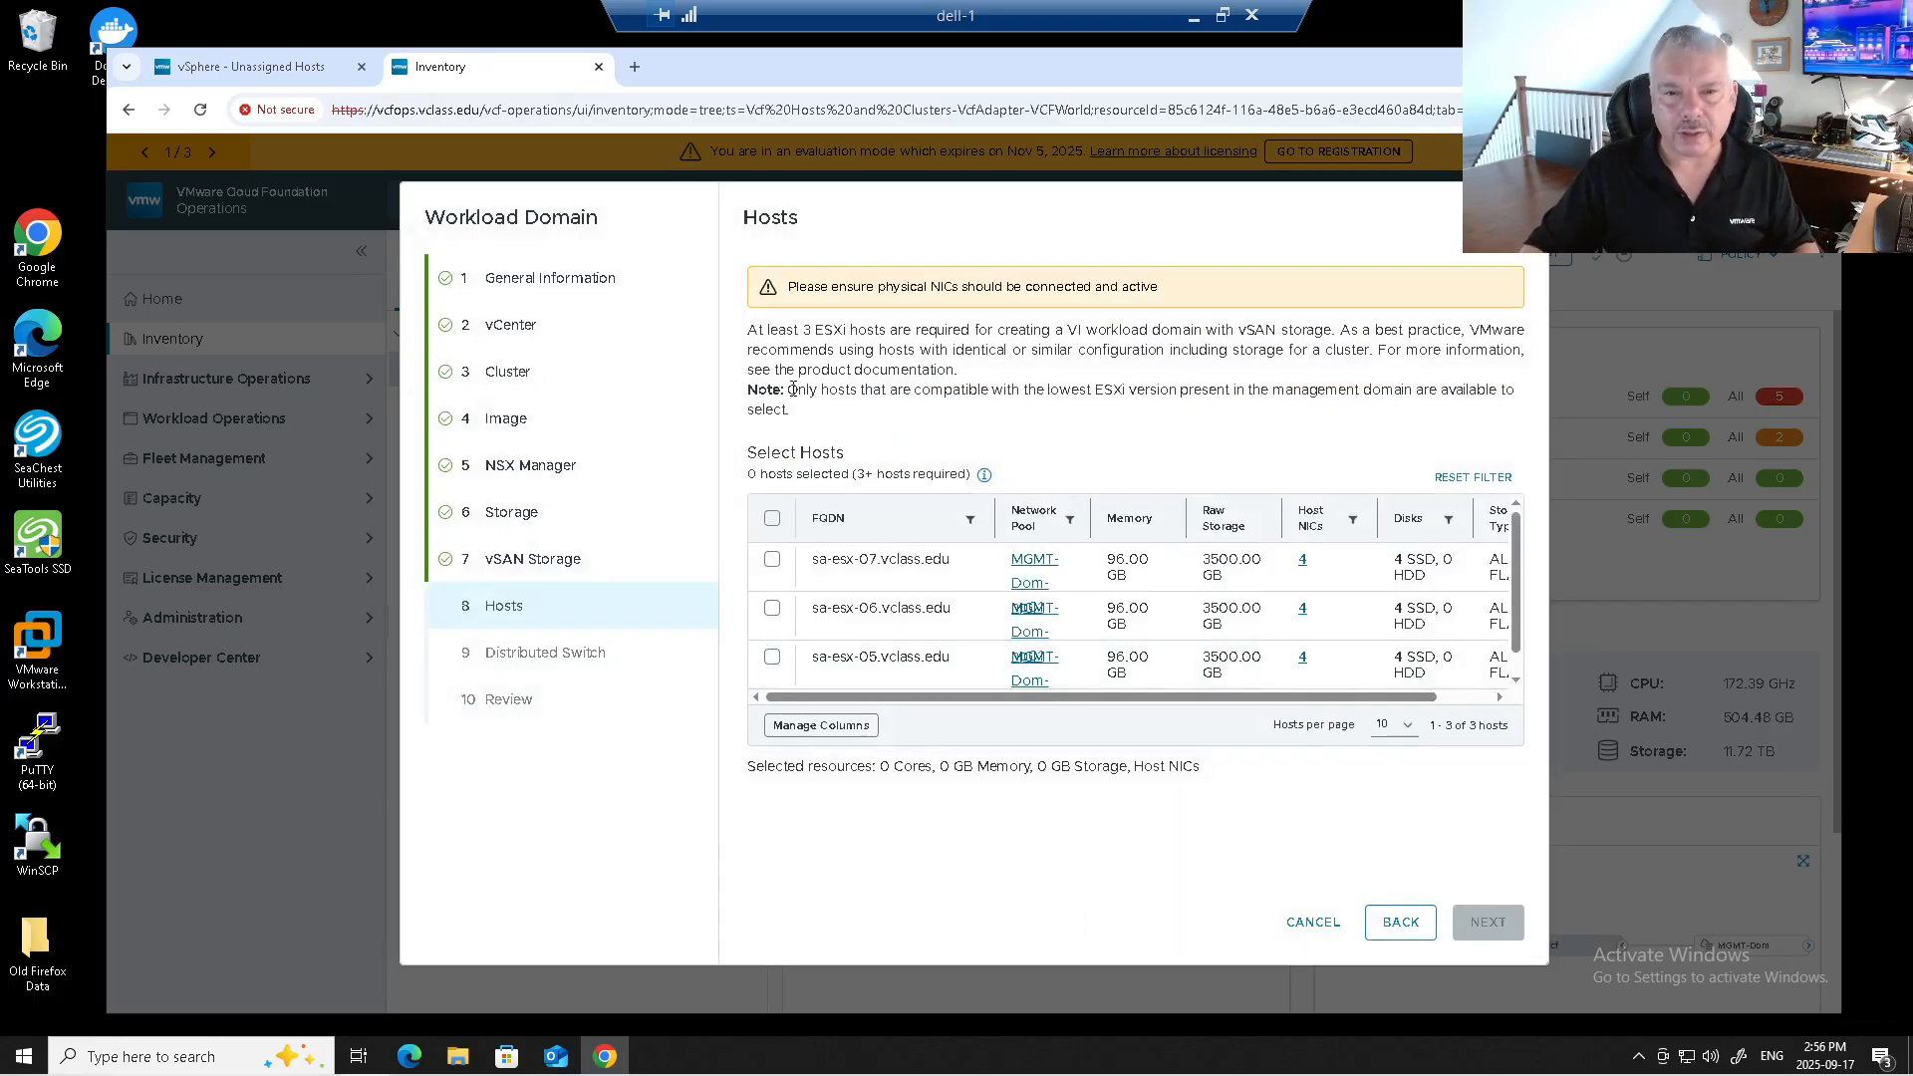
Select all three hosts, sa-esx-05, sa-esx-06 and sa-esx-07, in the Select Hosts table.
click(771, 519)
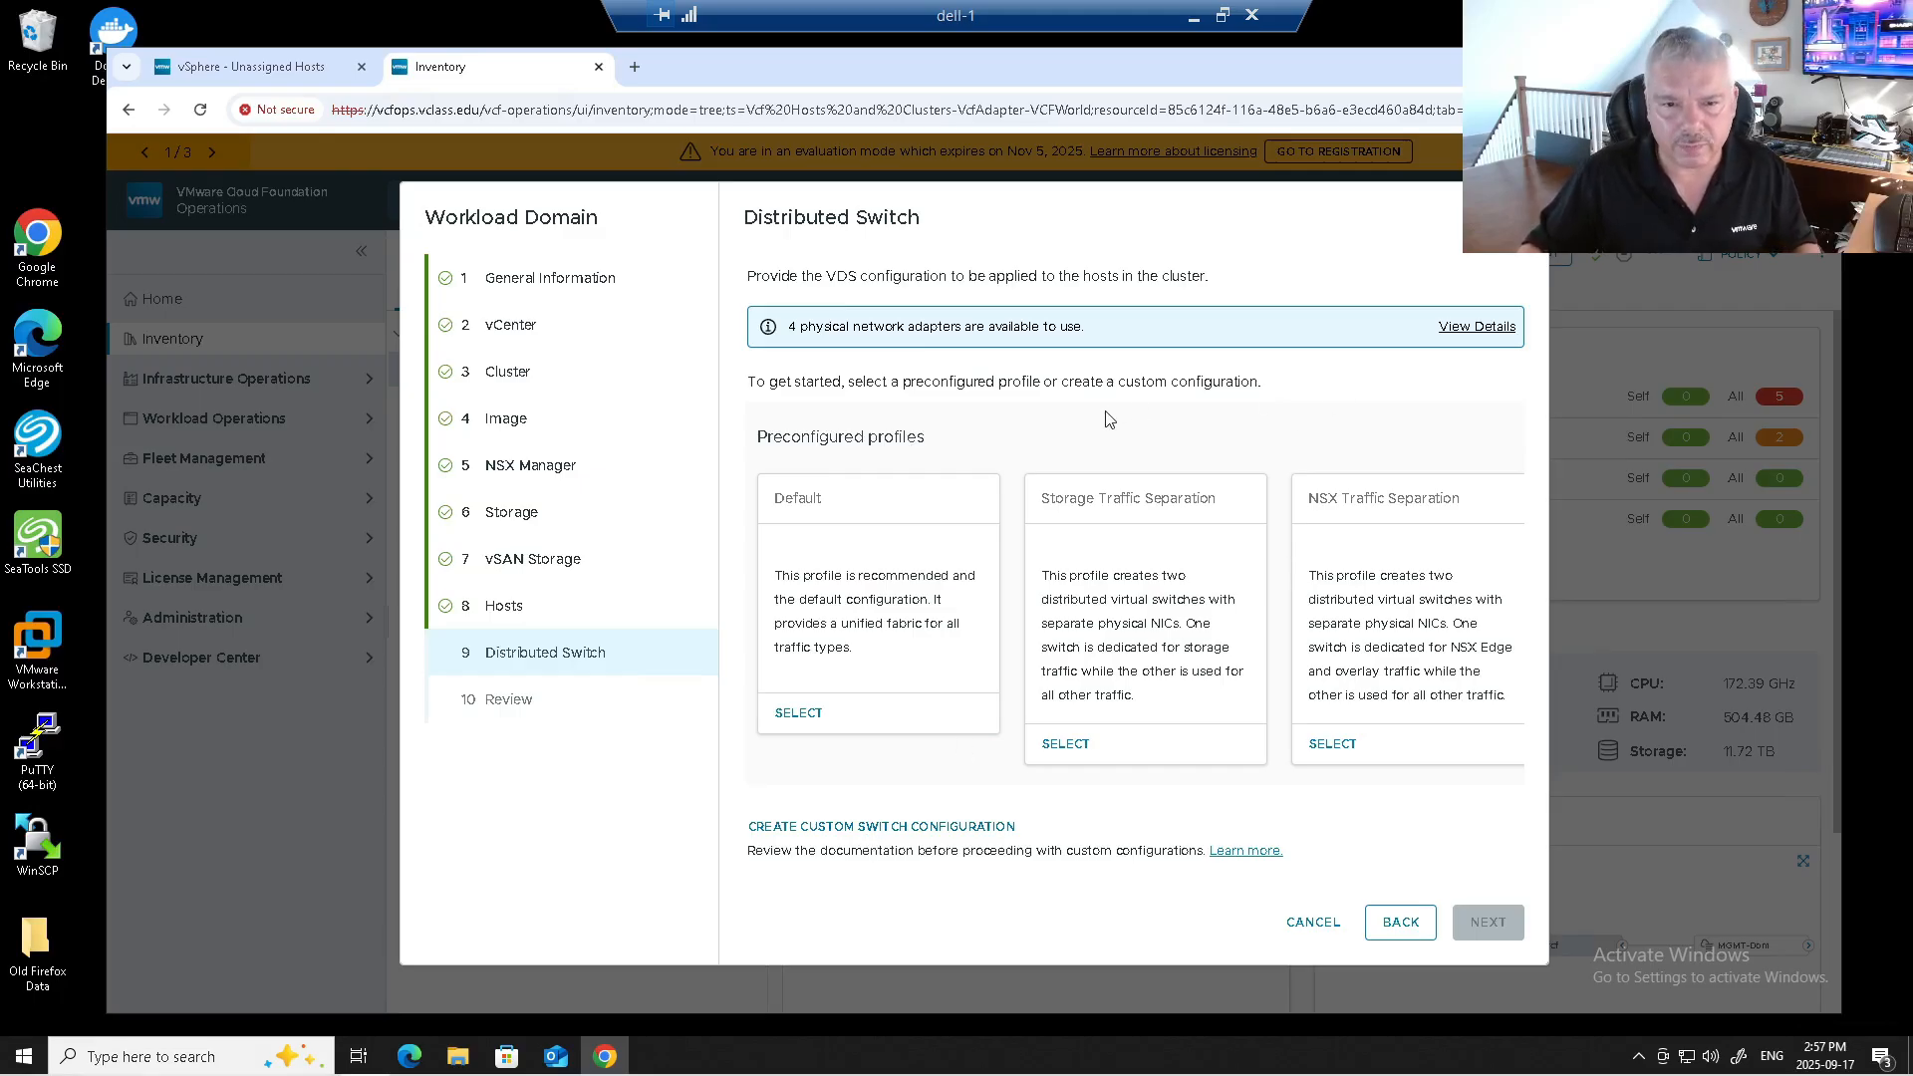
Start a custom configuration with a new distributed switch, then cancel and discard it.
click(1465, 329)
click(1461, 327)
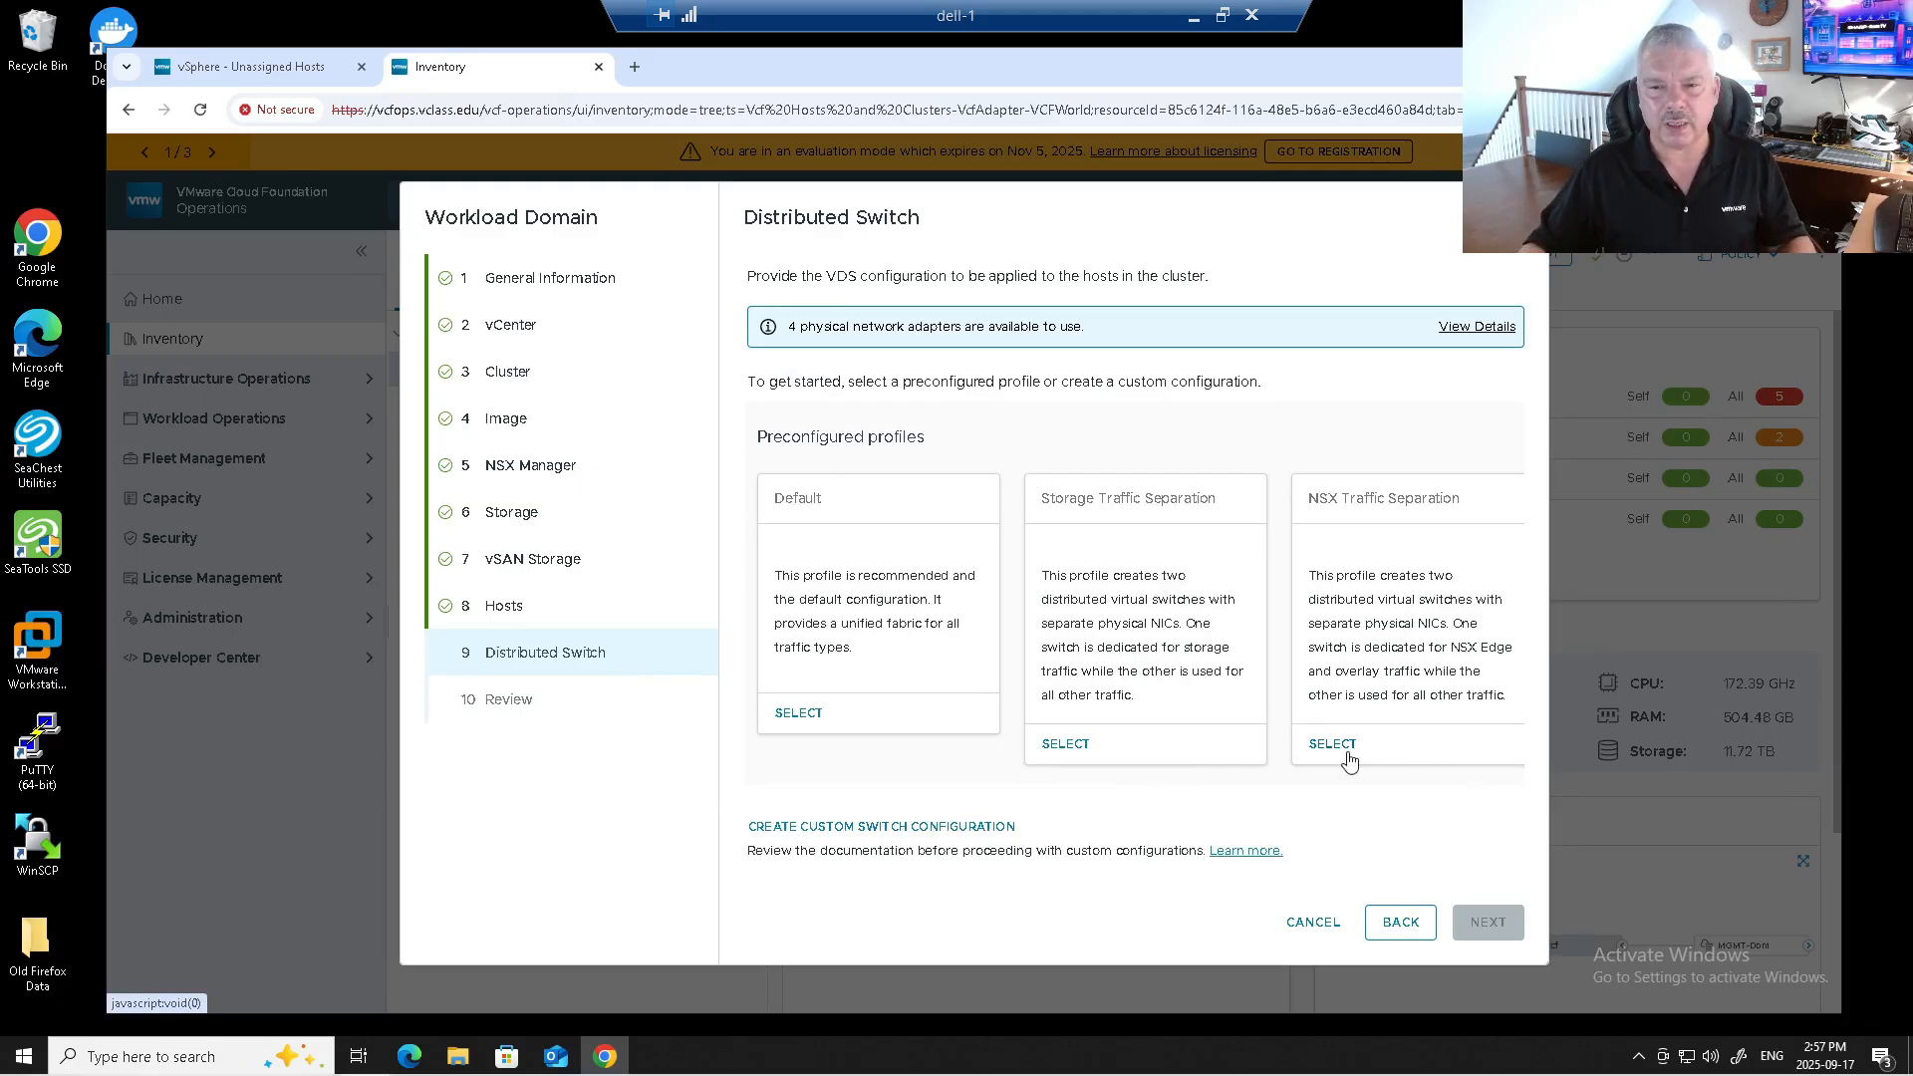
click(908, 829)
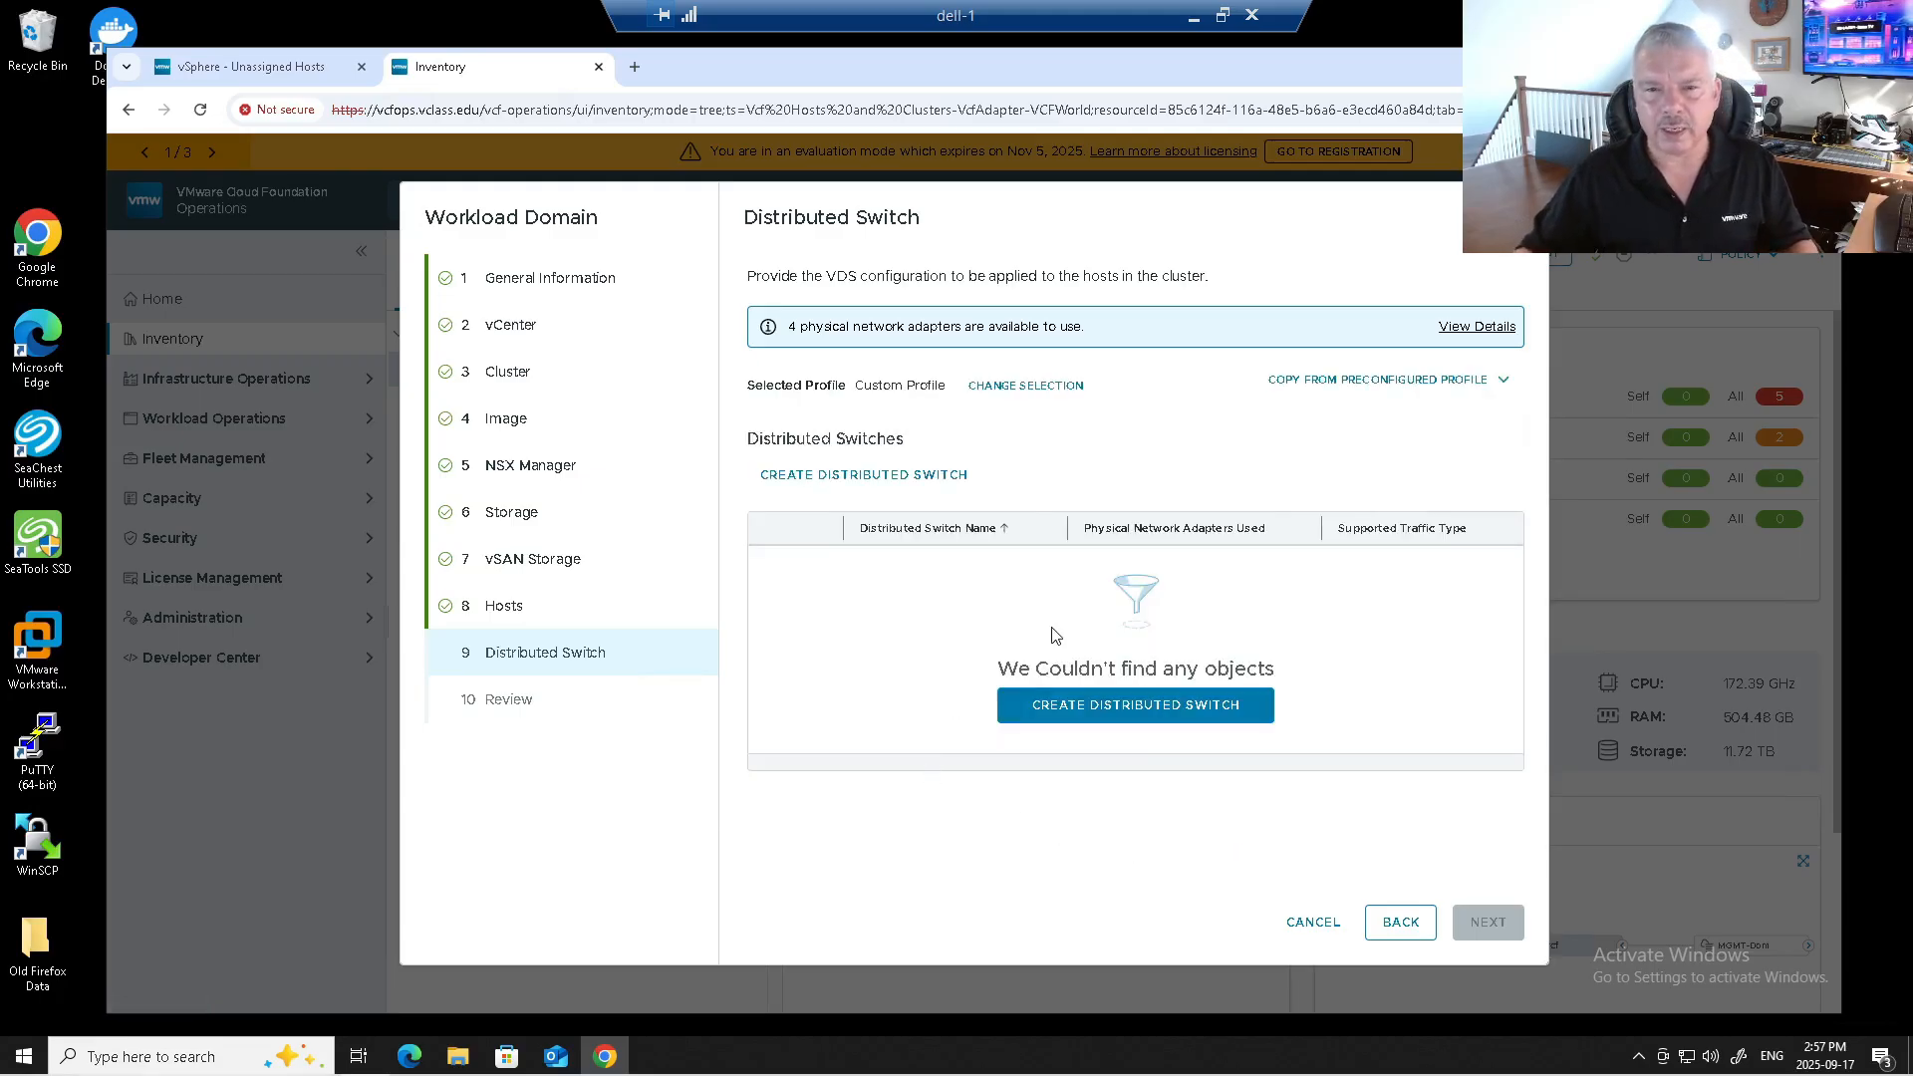
click(856, 475)
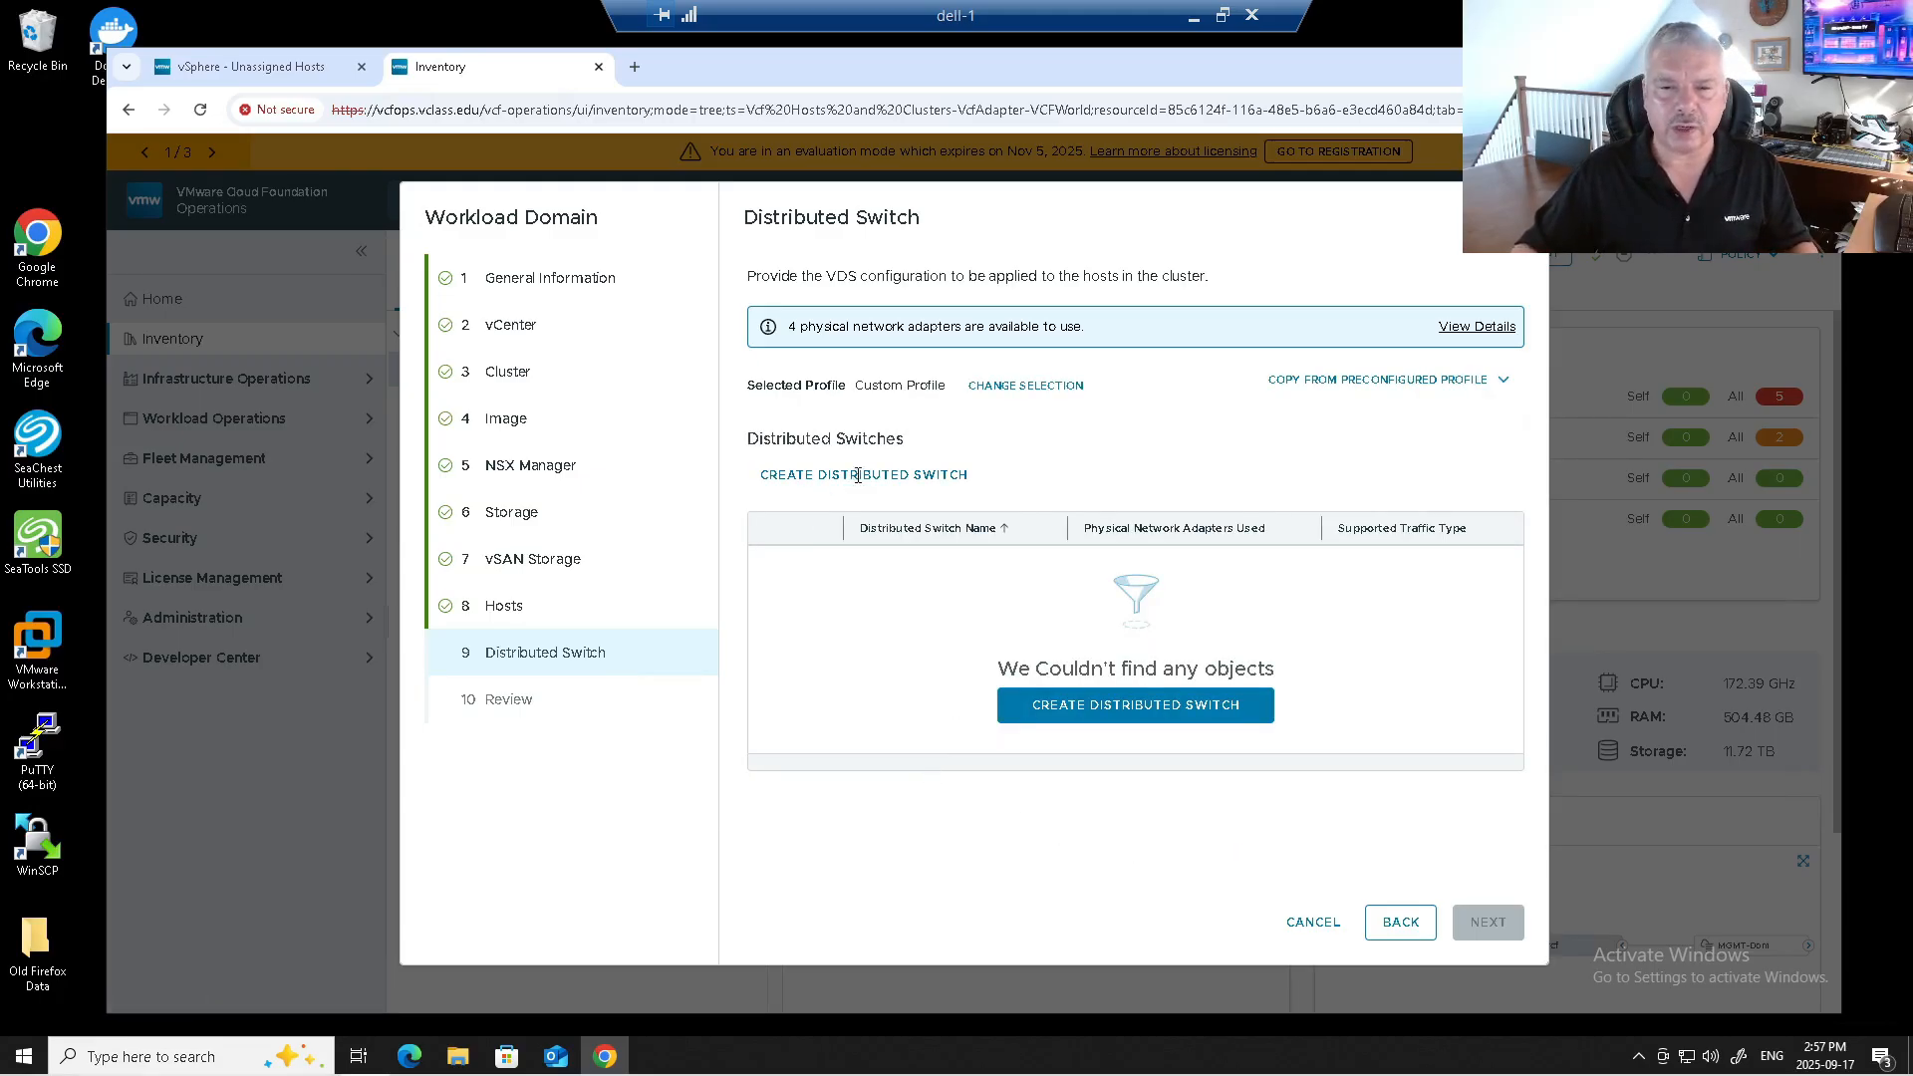
click(967, 438)
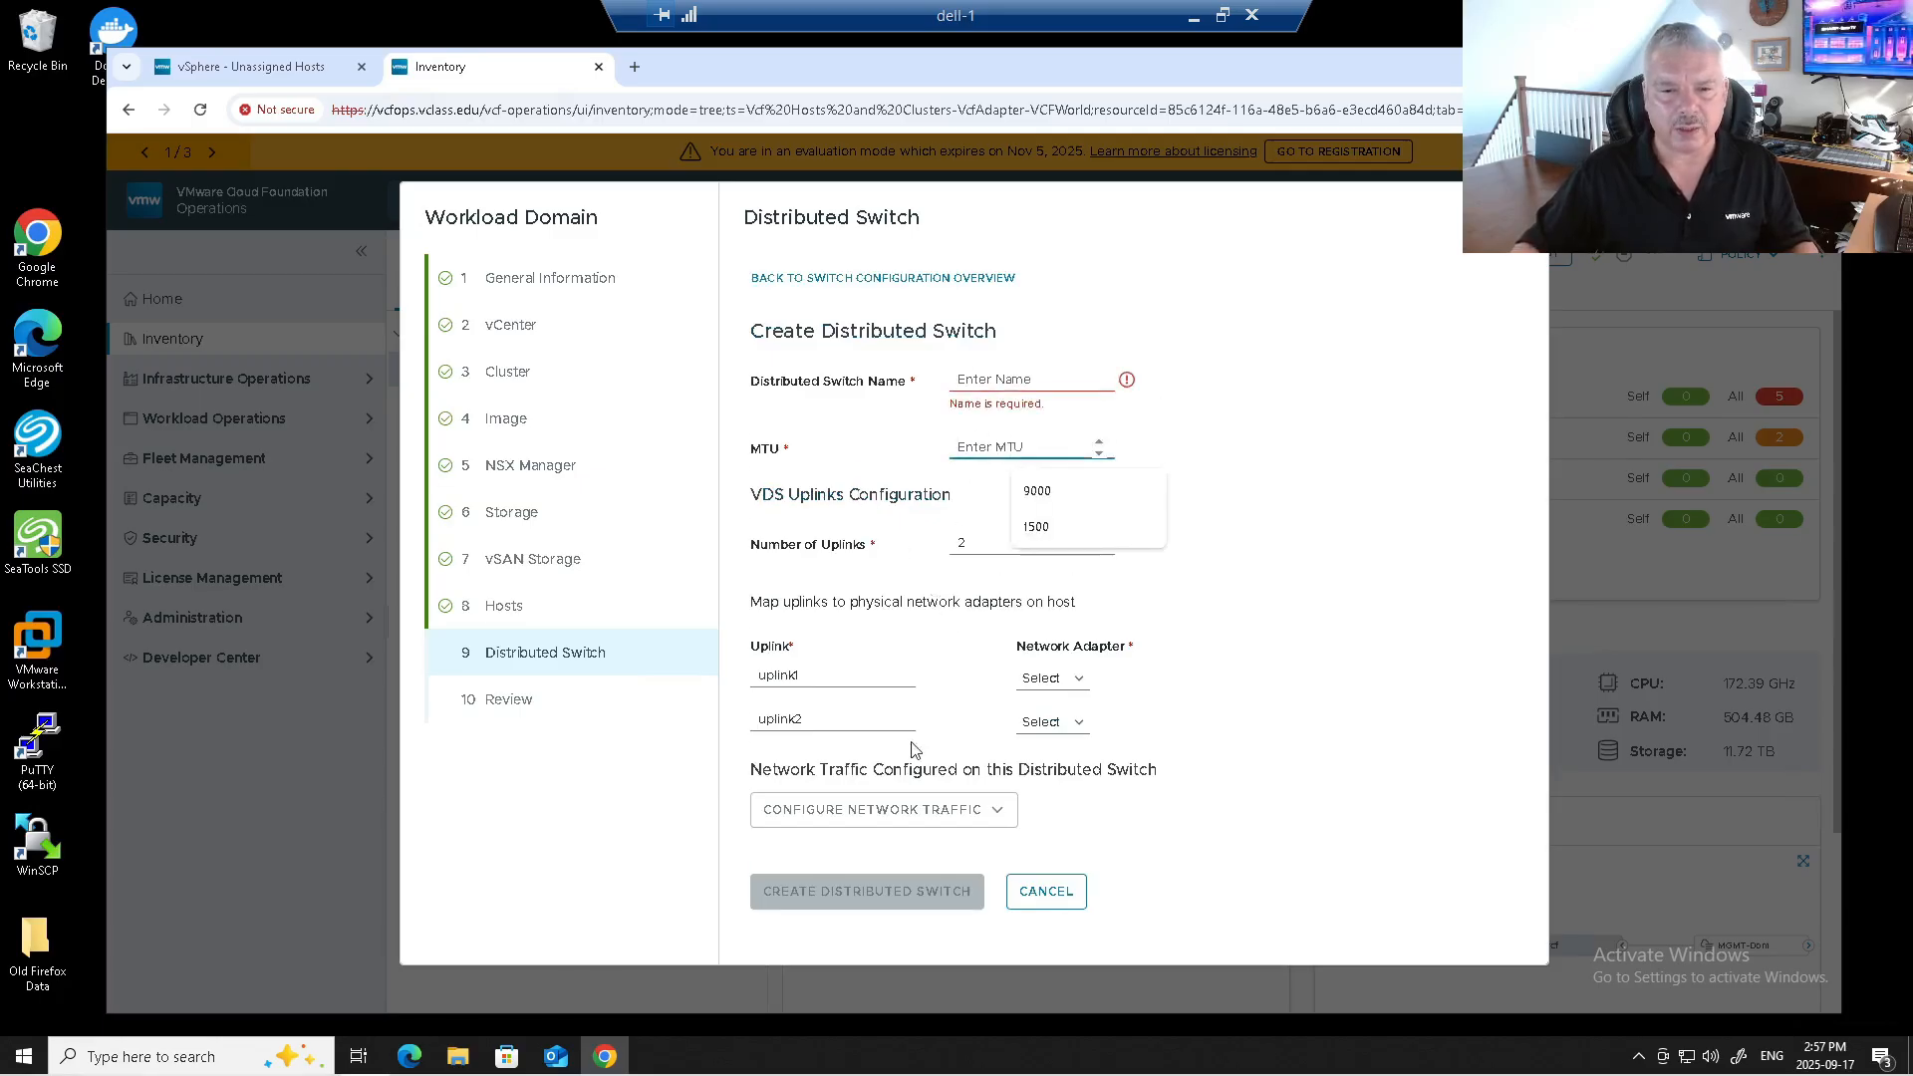
click(917, 808)
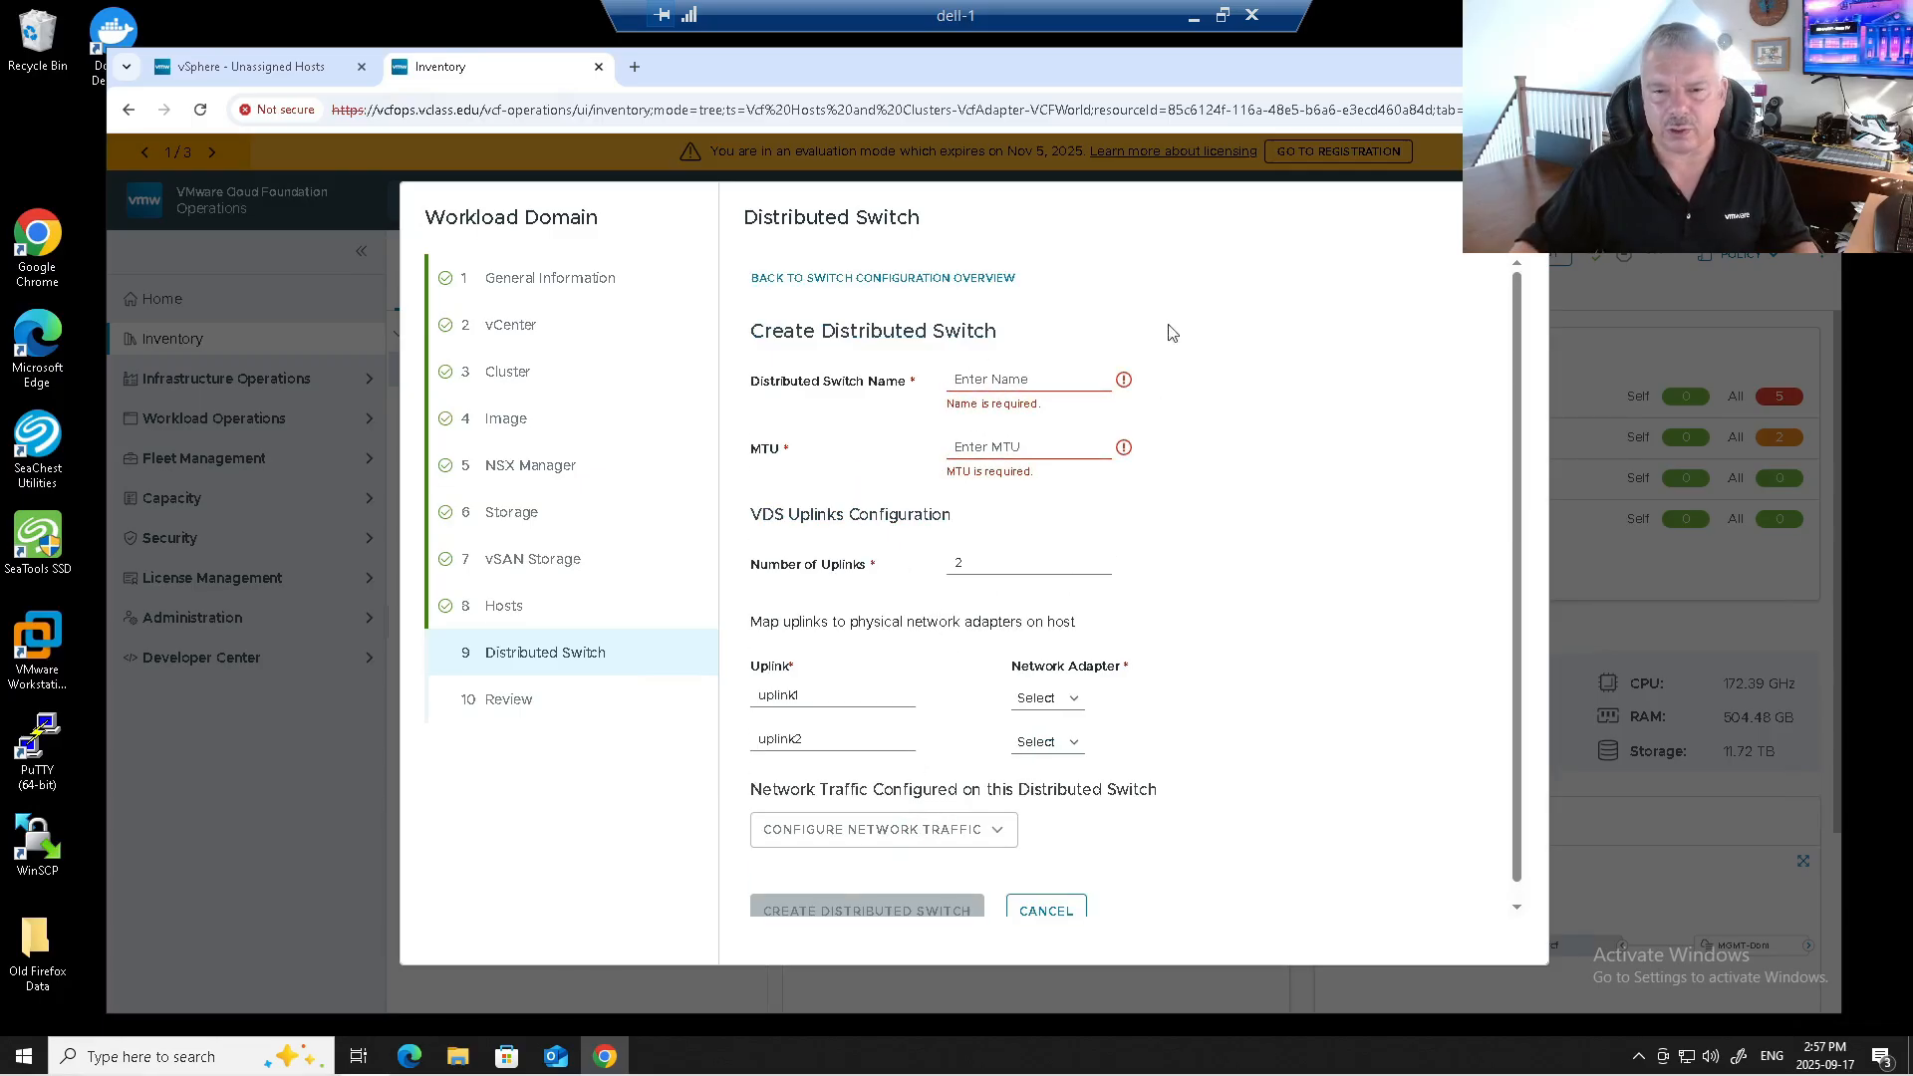
click(1051, 911)
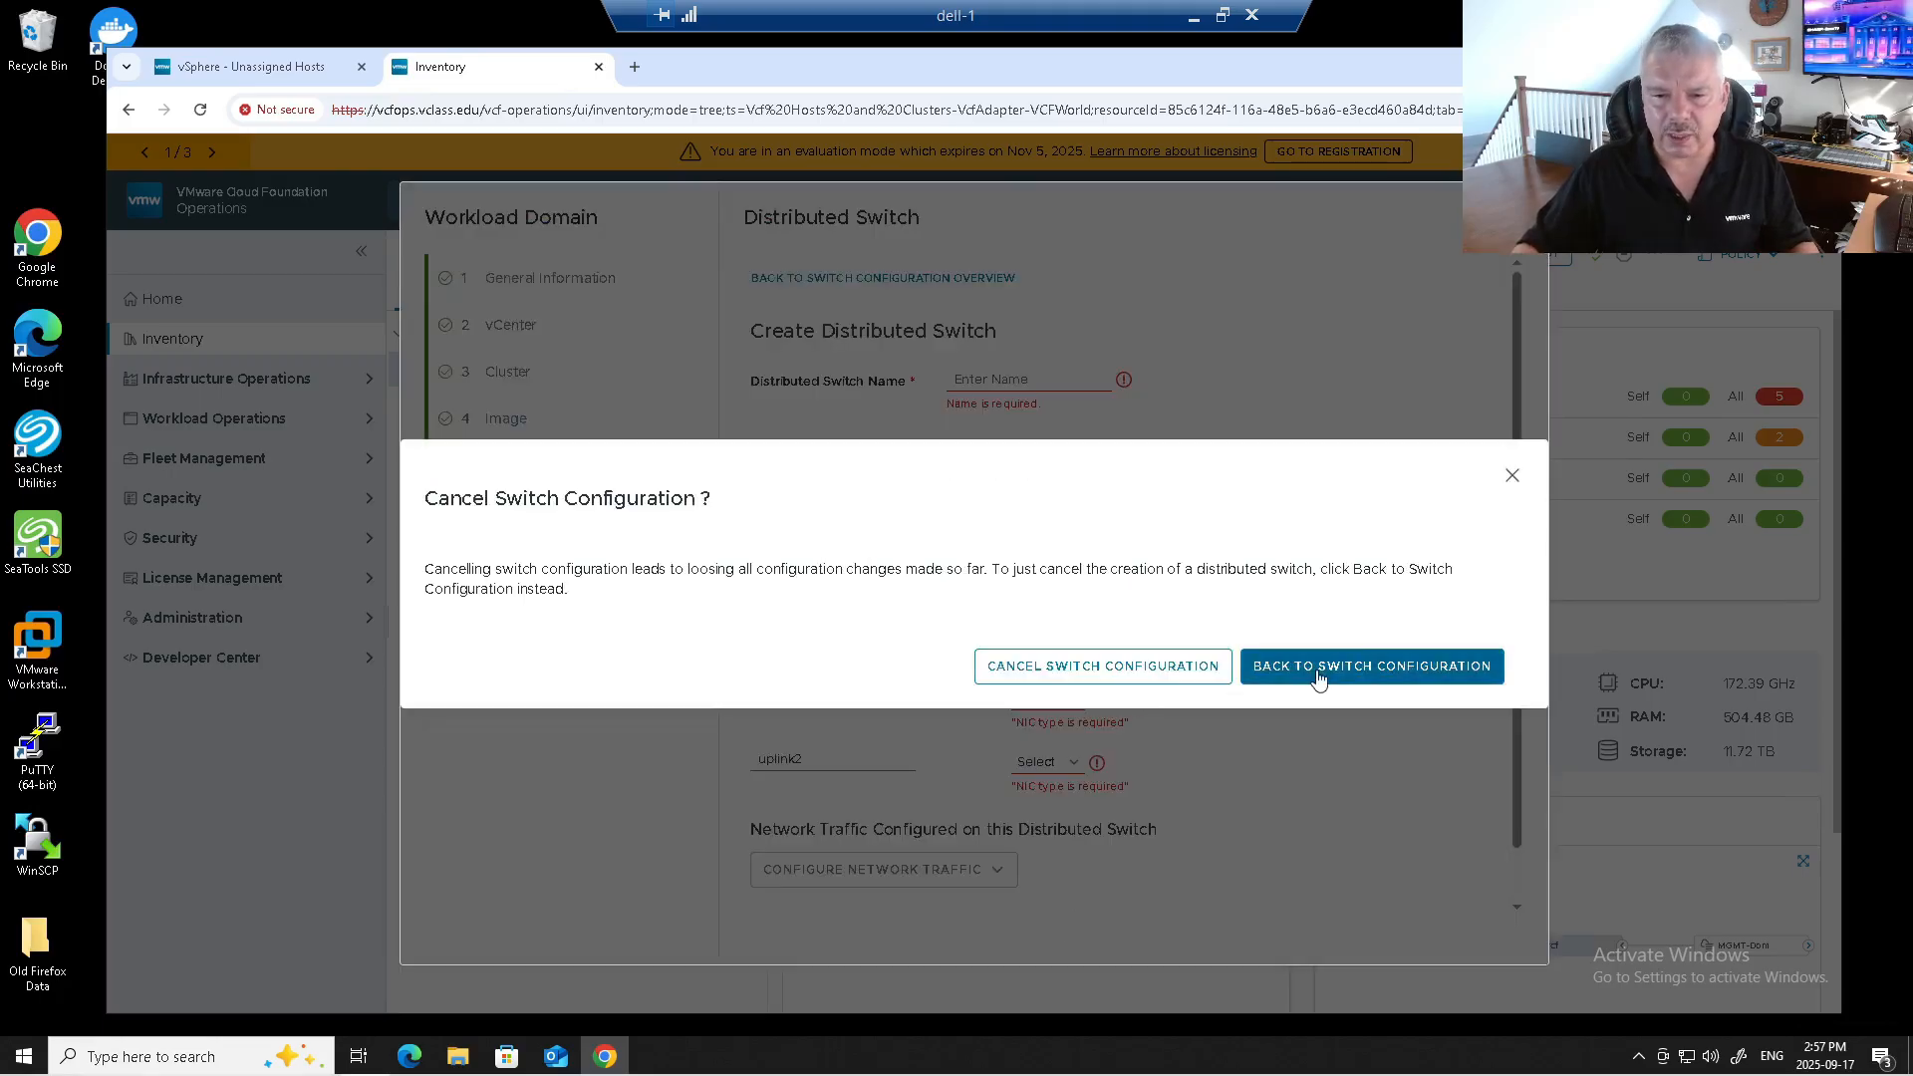
click(1172, 672)
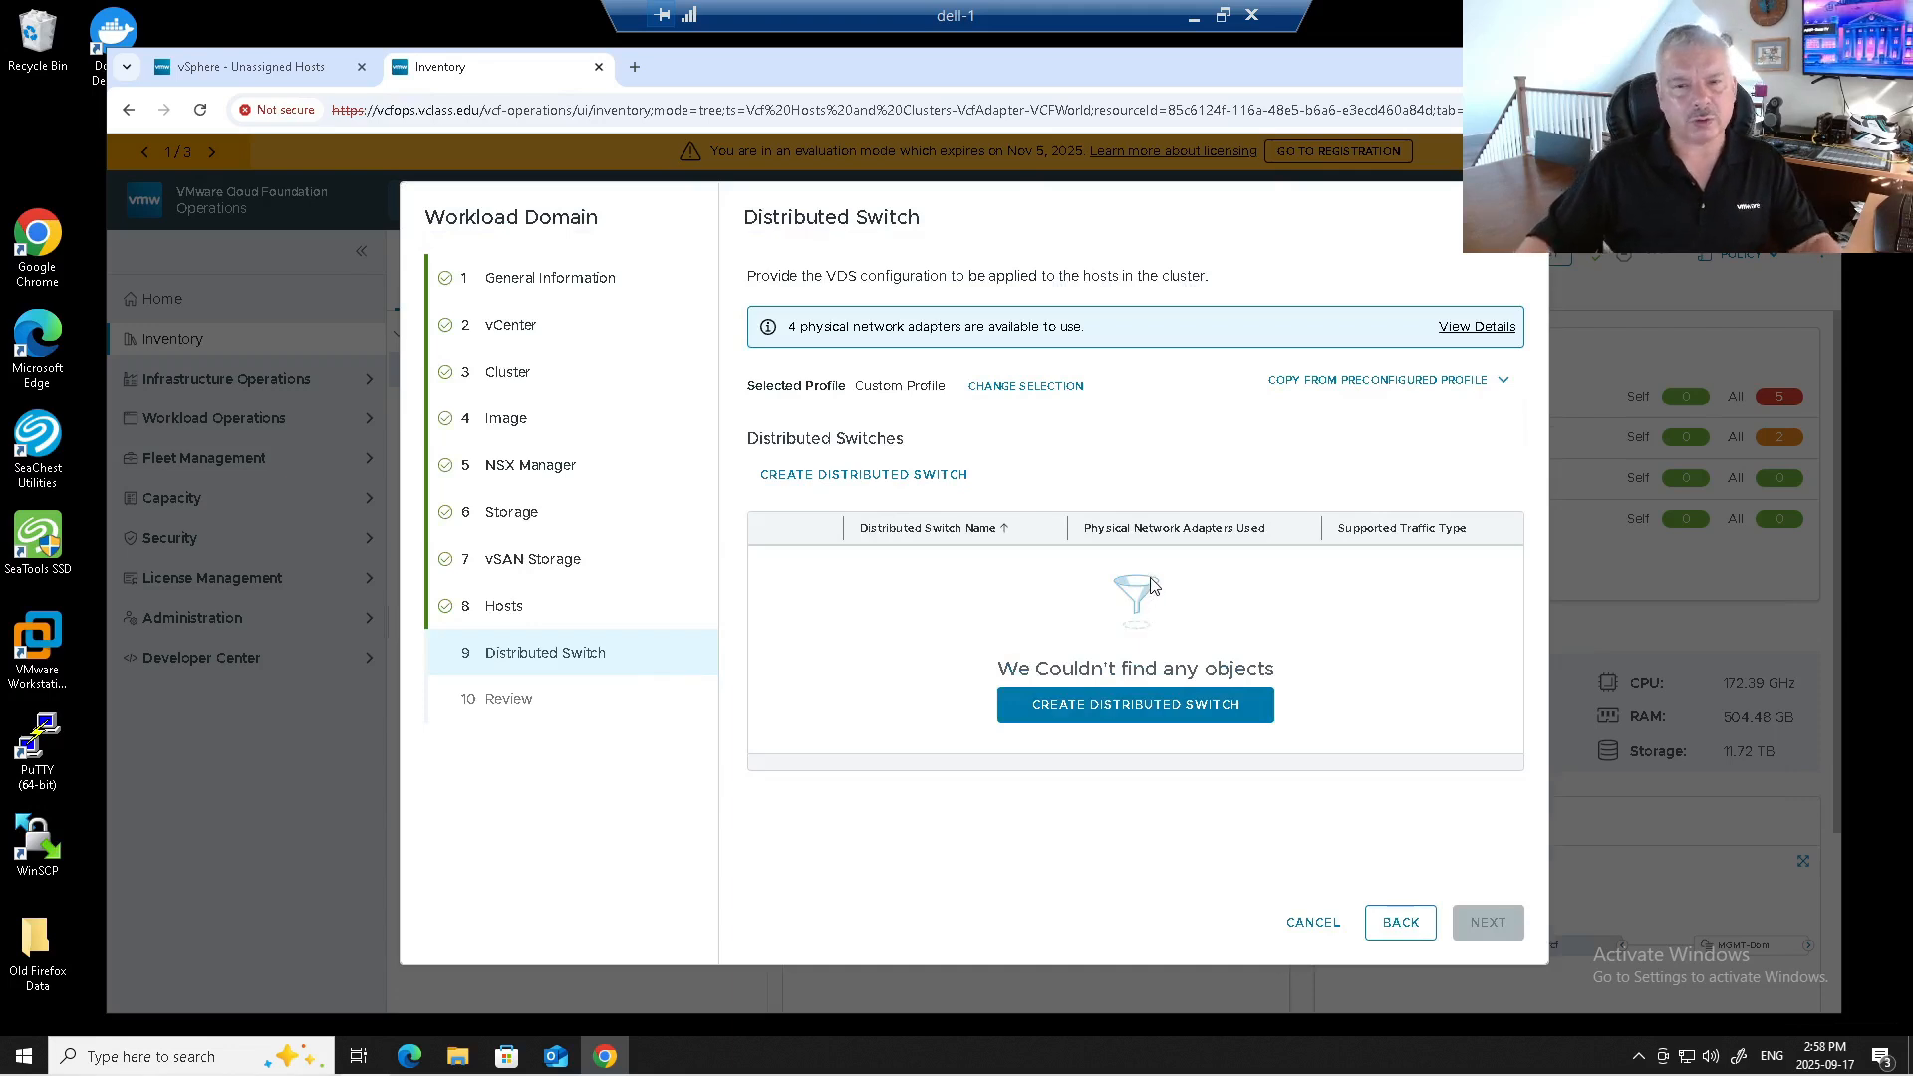
Apply the NSX Traffic Separation profile and open WLD01-CL01-vds-02, which needs a Transport VLAN.
click(1327, 395)
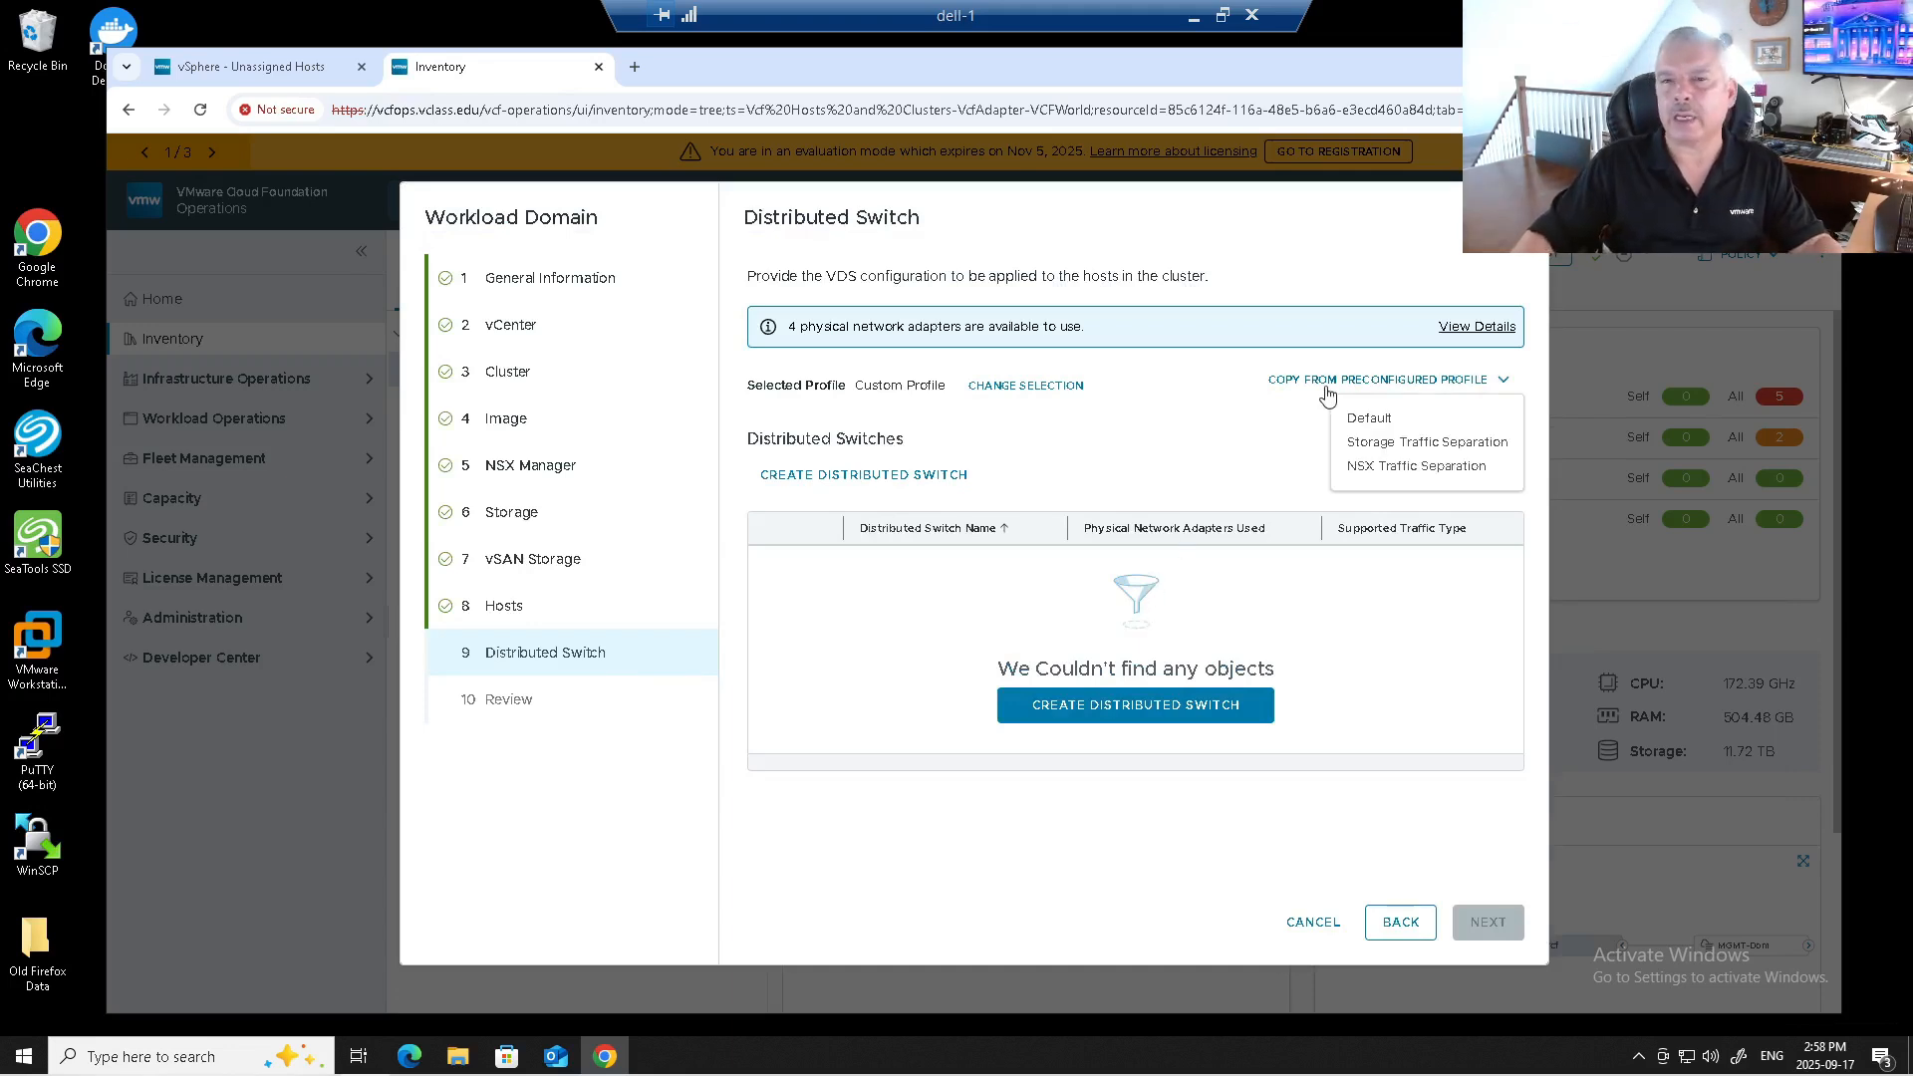
click(1352, 469)
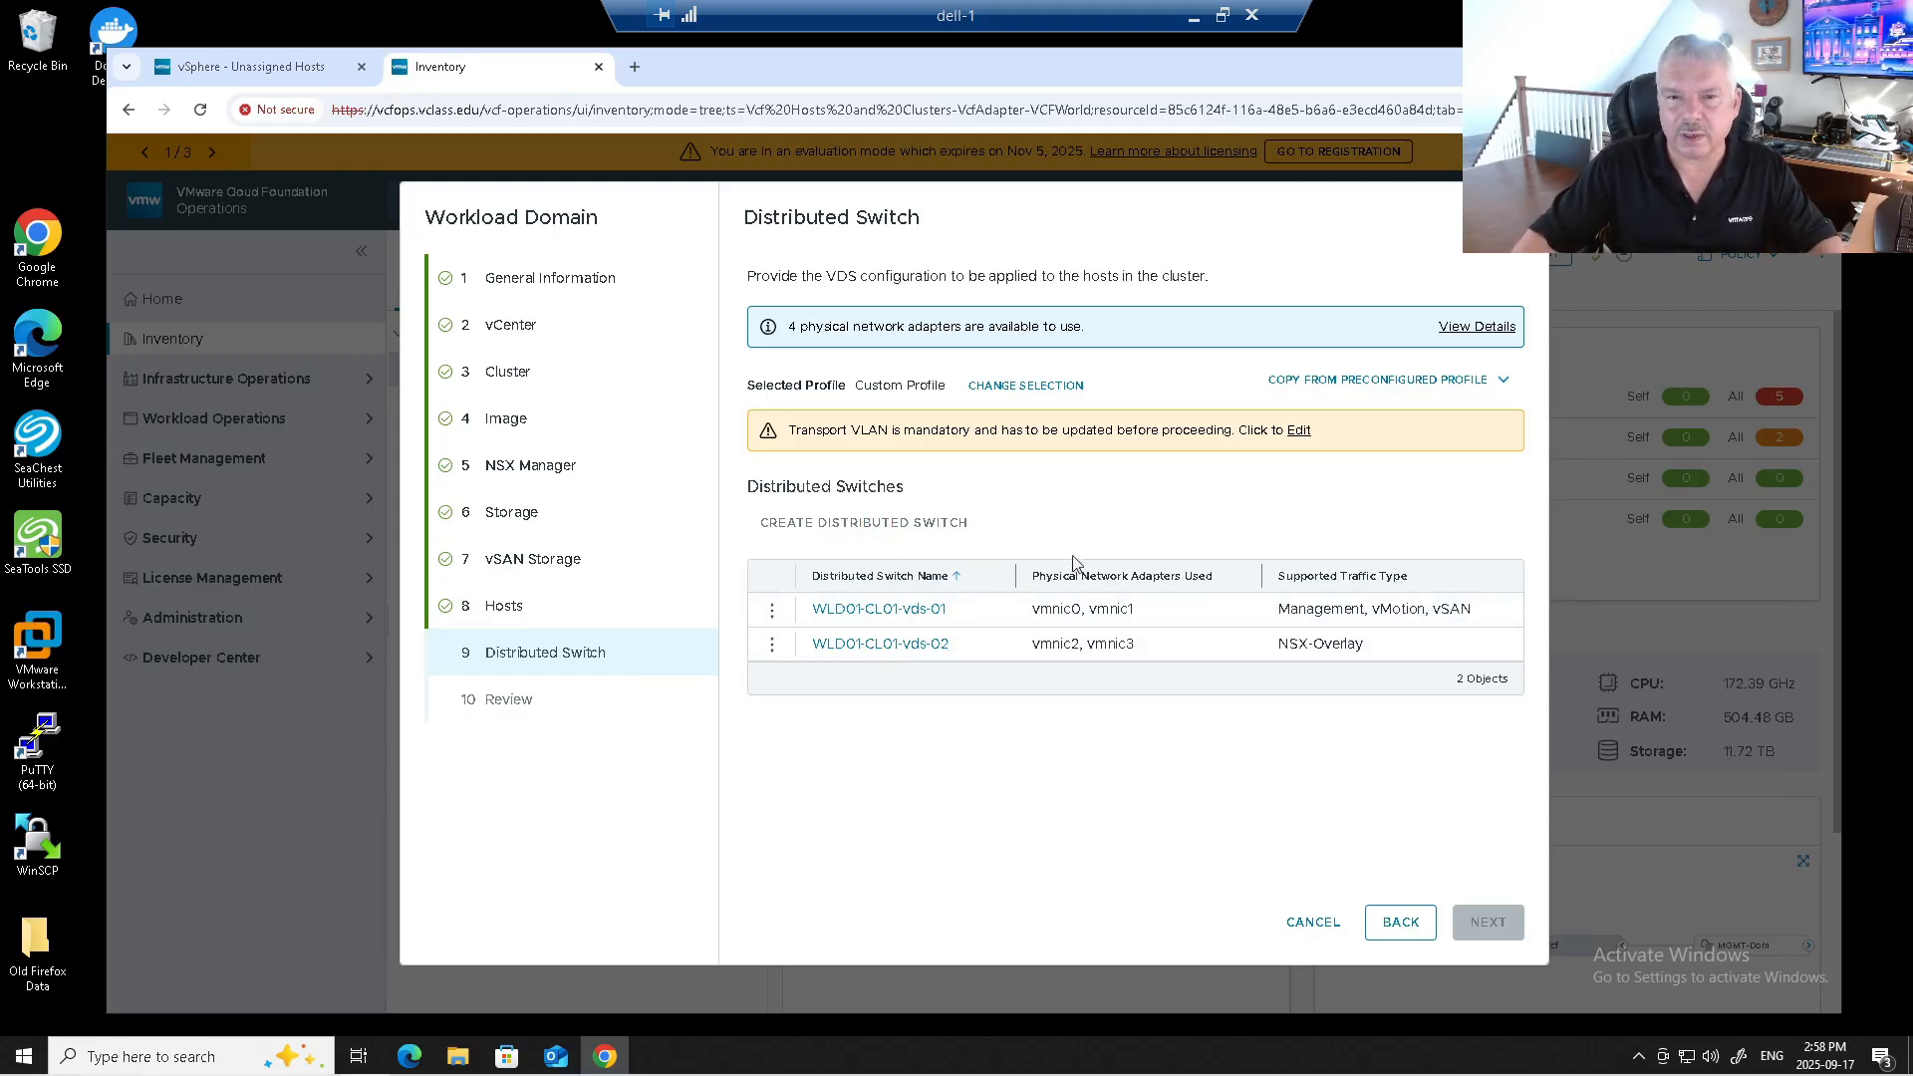
click(1030, 388)
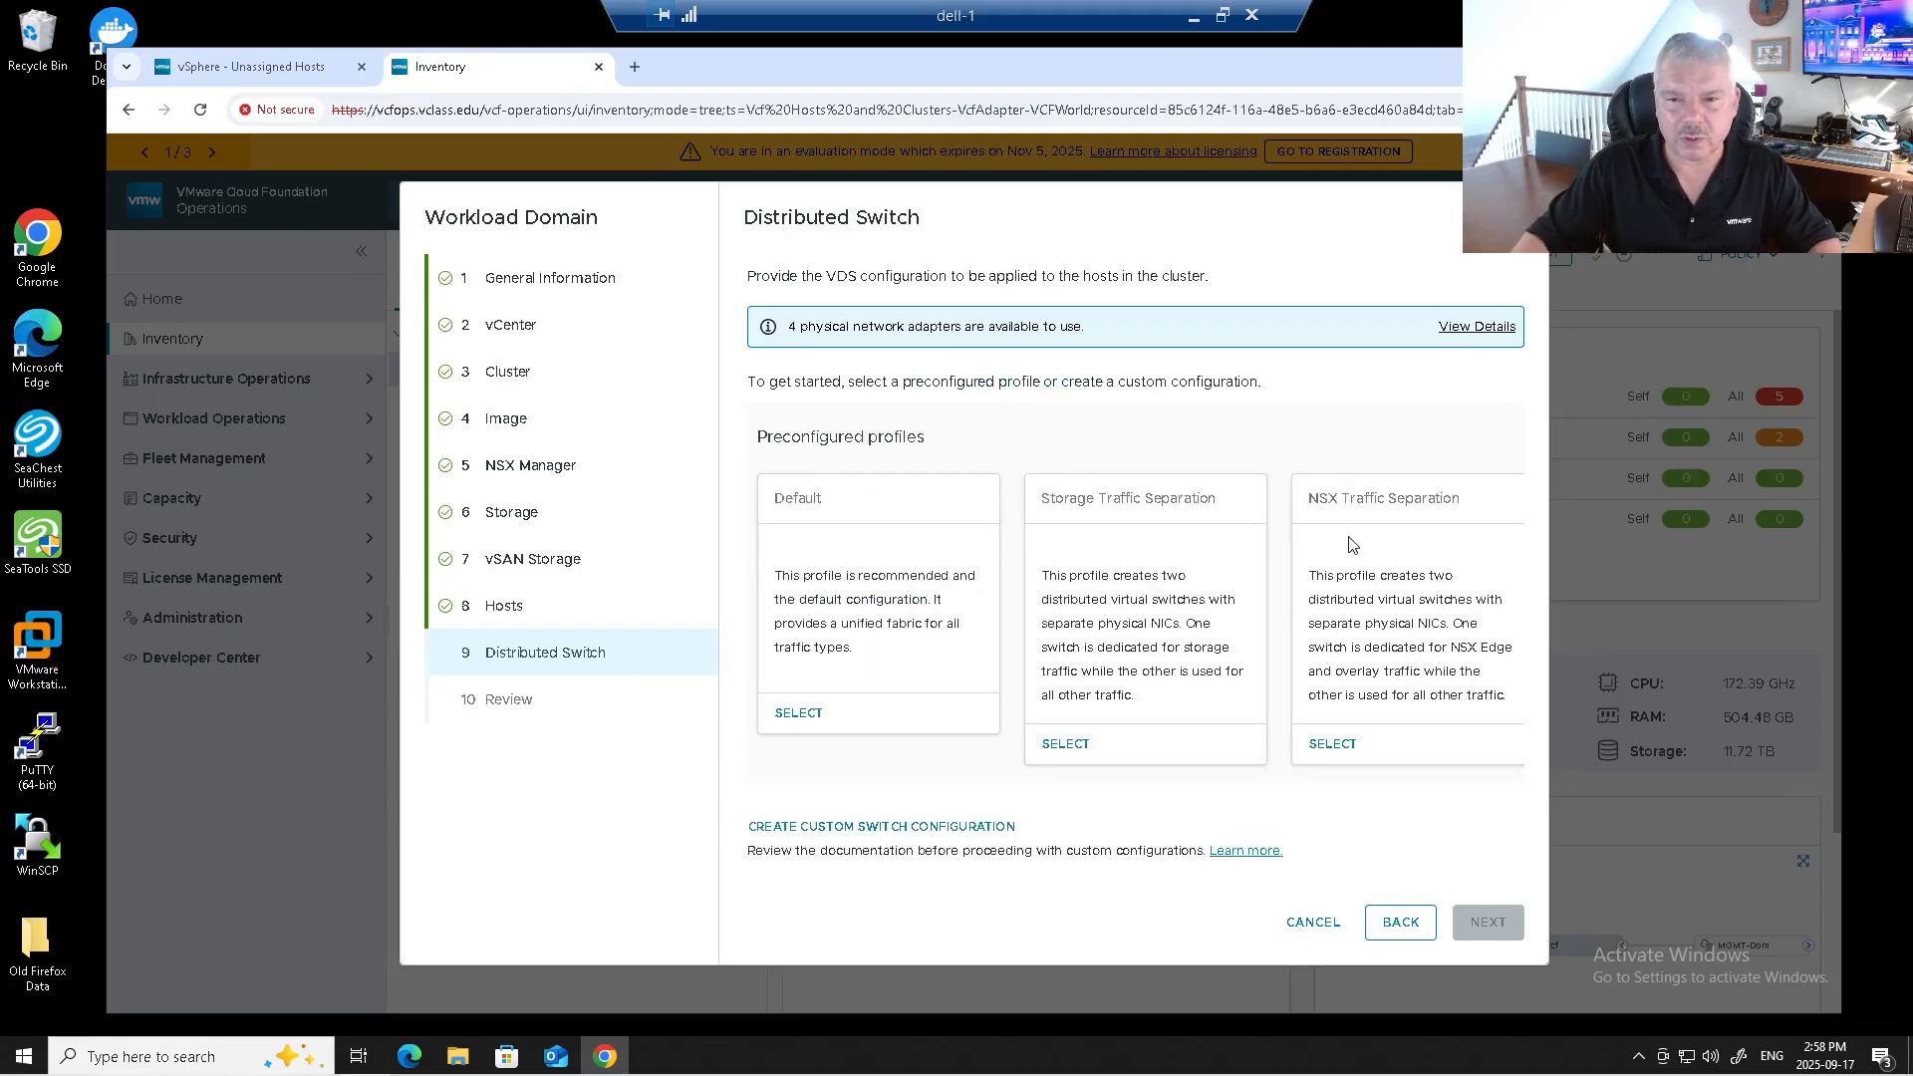
click(1350, 750)
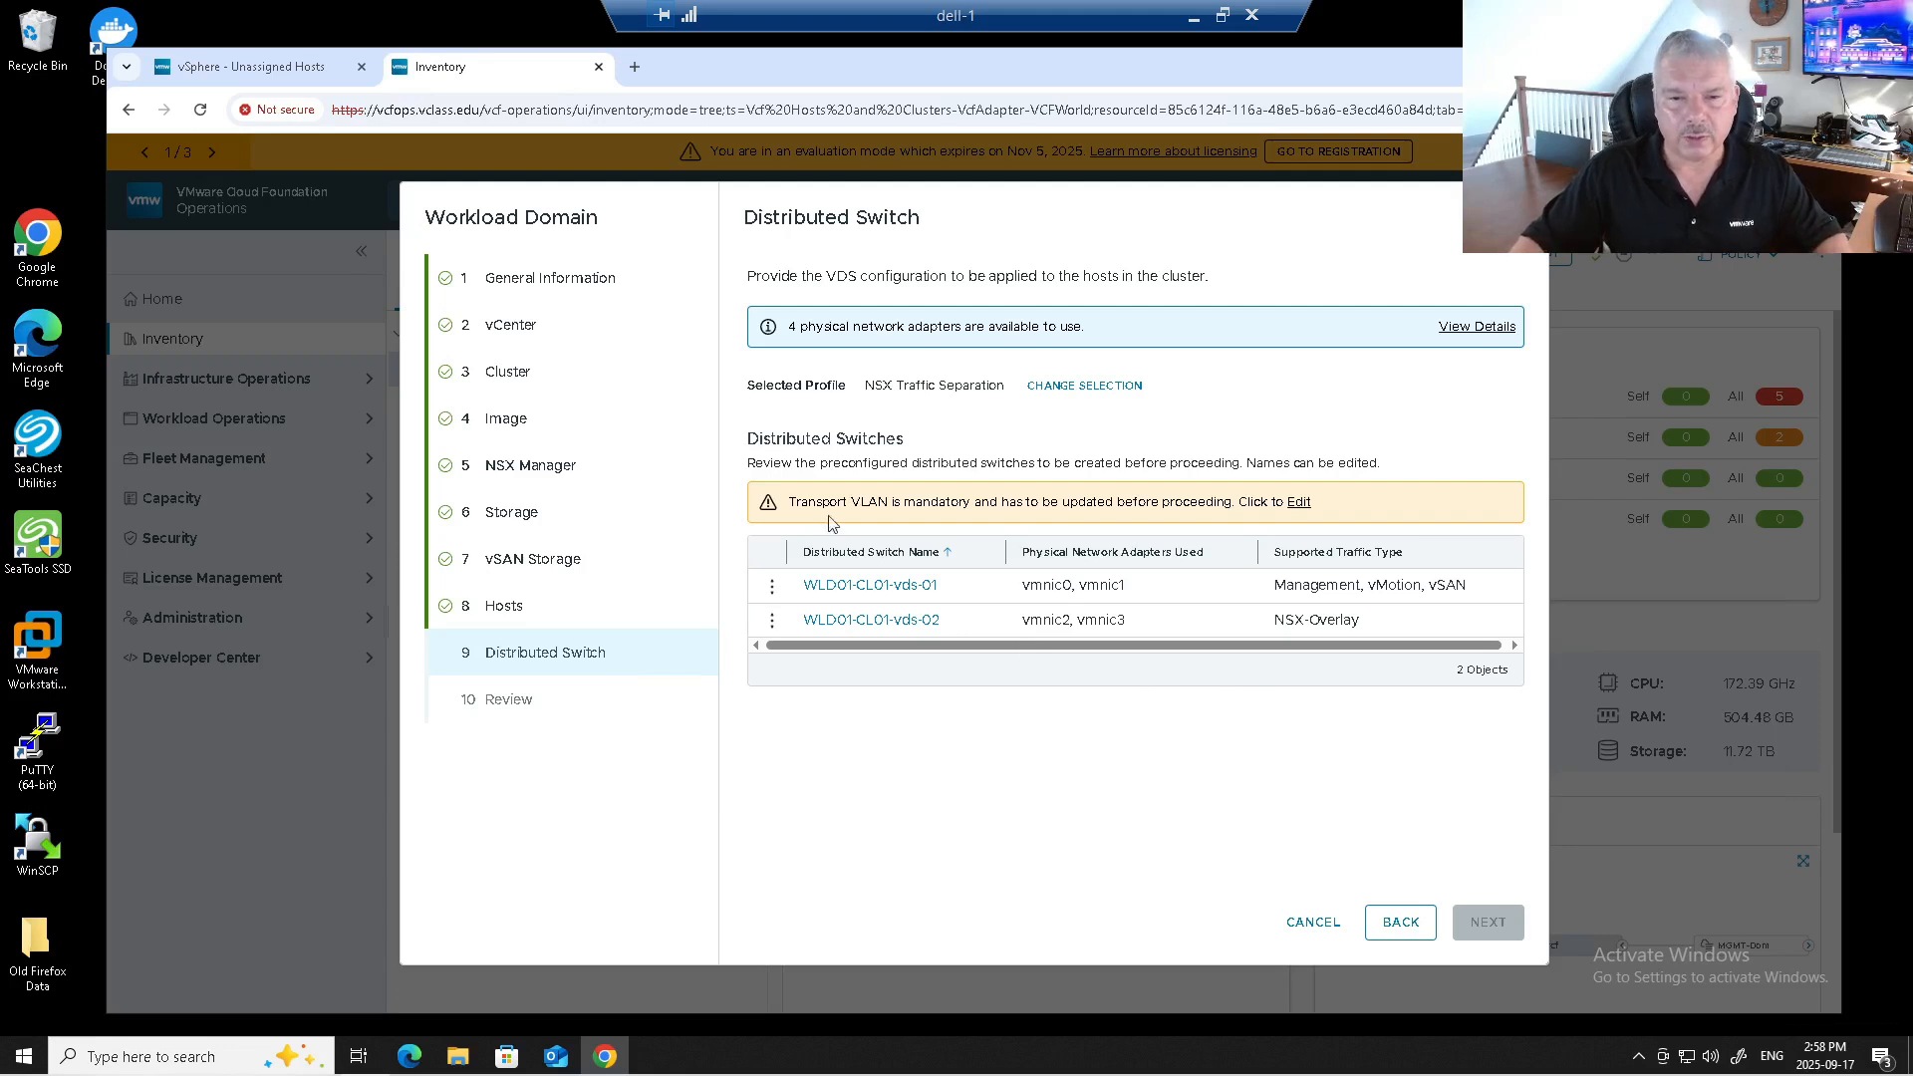
drag(828, 498, 1059, 543)
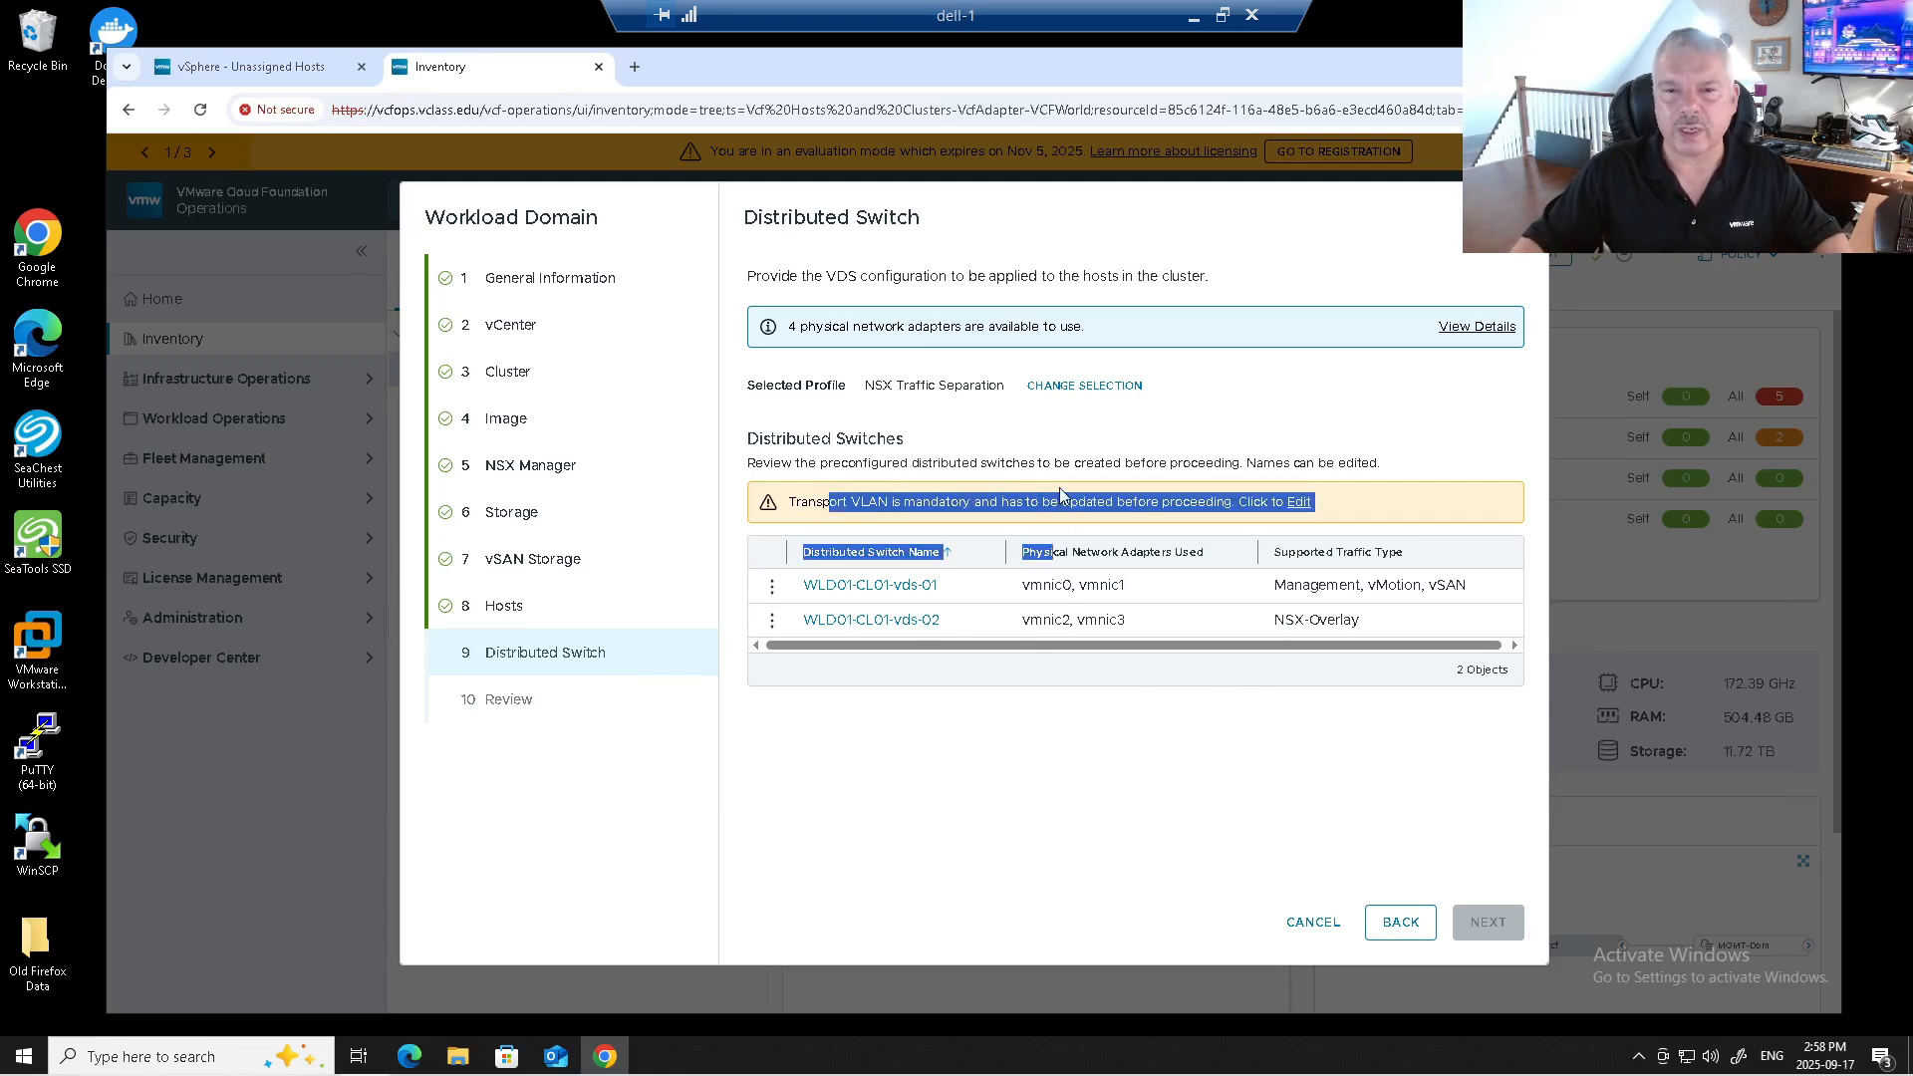
click(1060, 498)
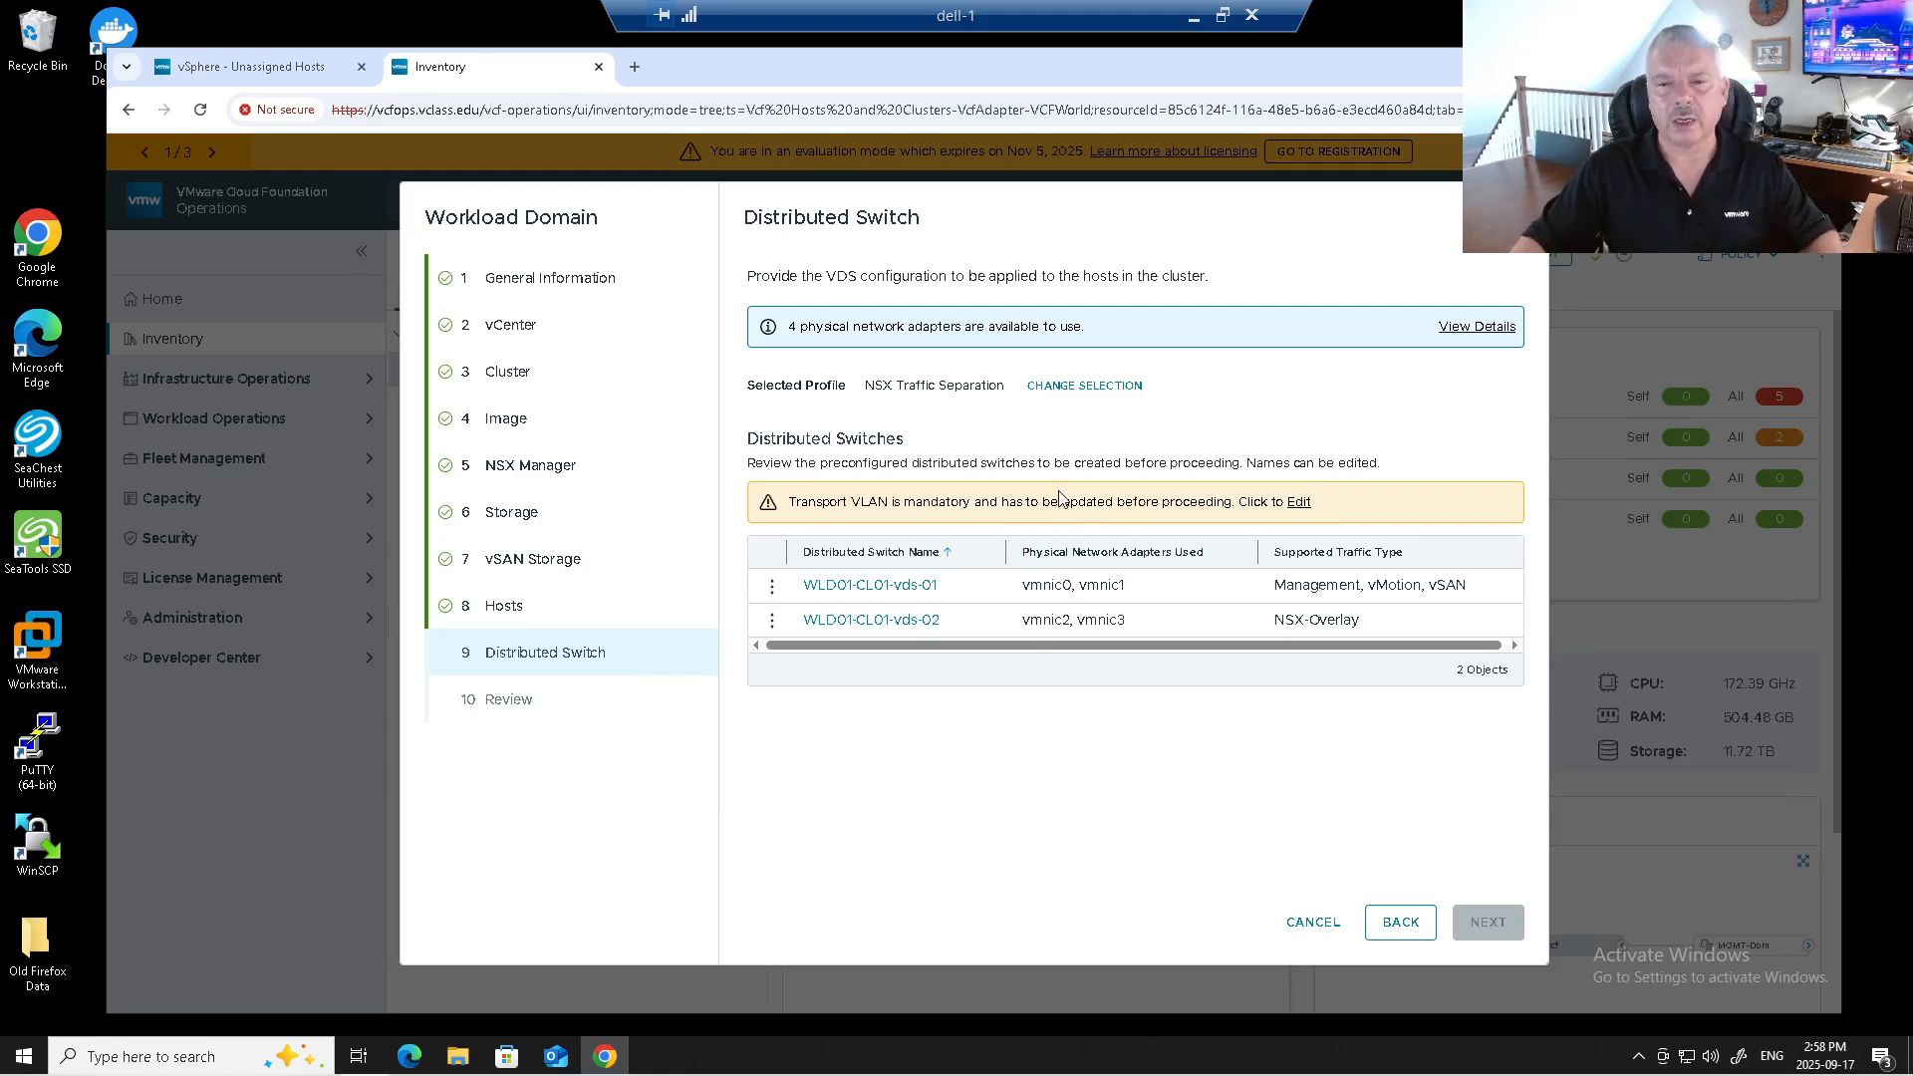
click(1298, 503)
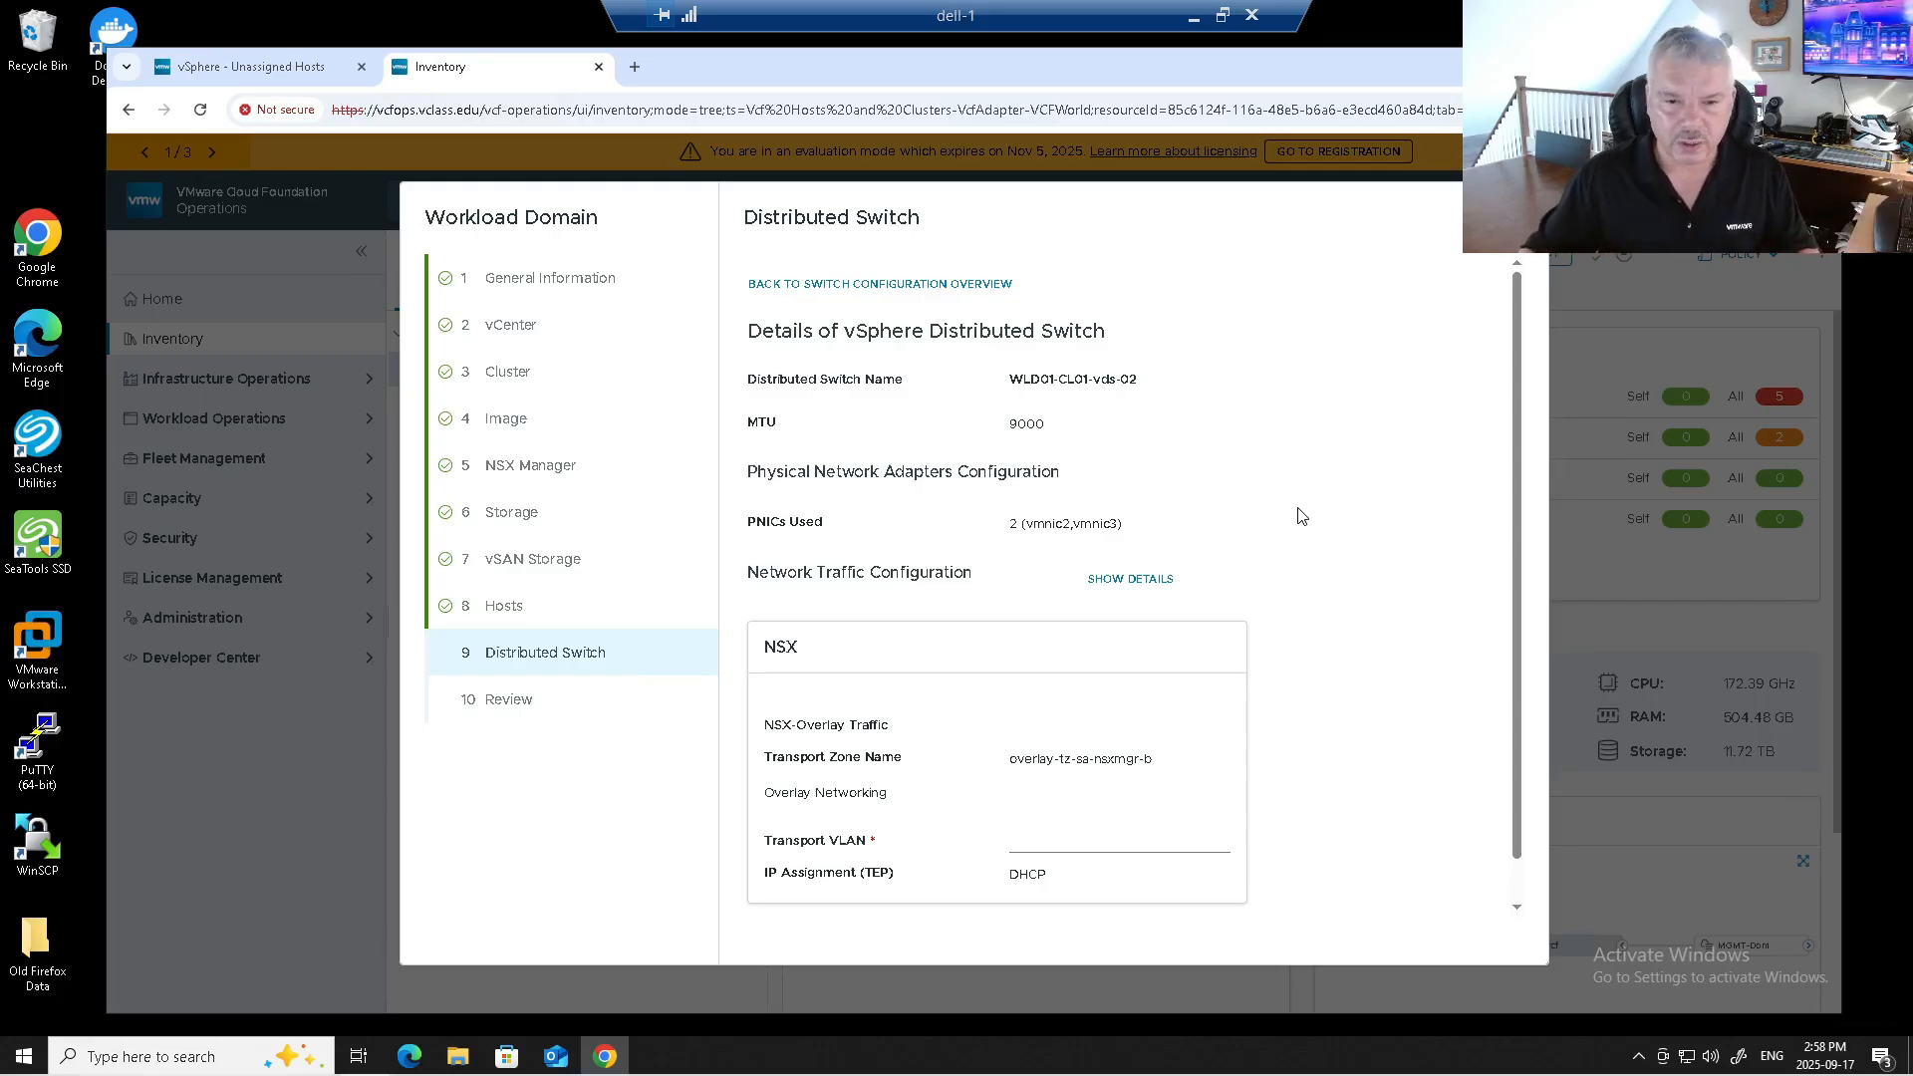
Try setting vds-02's Transport VLAN to 11, then discard the edit.
scroll(1329, 632, down, 1)
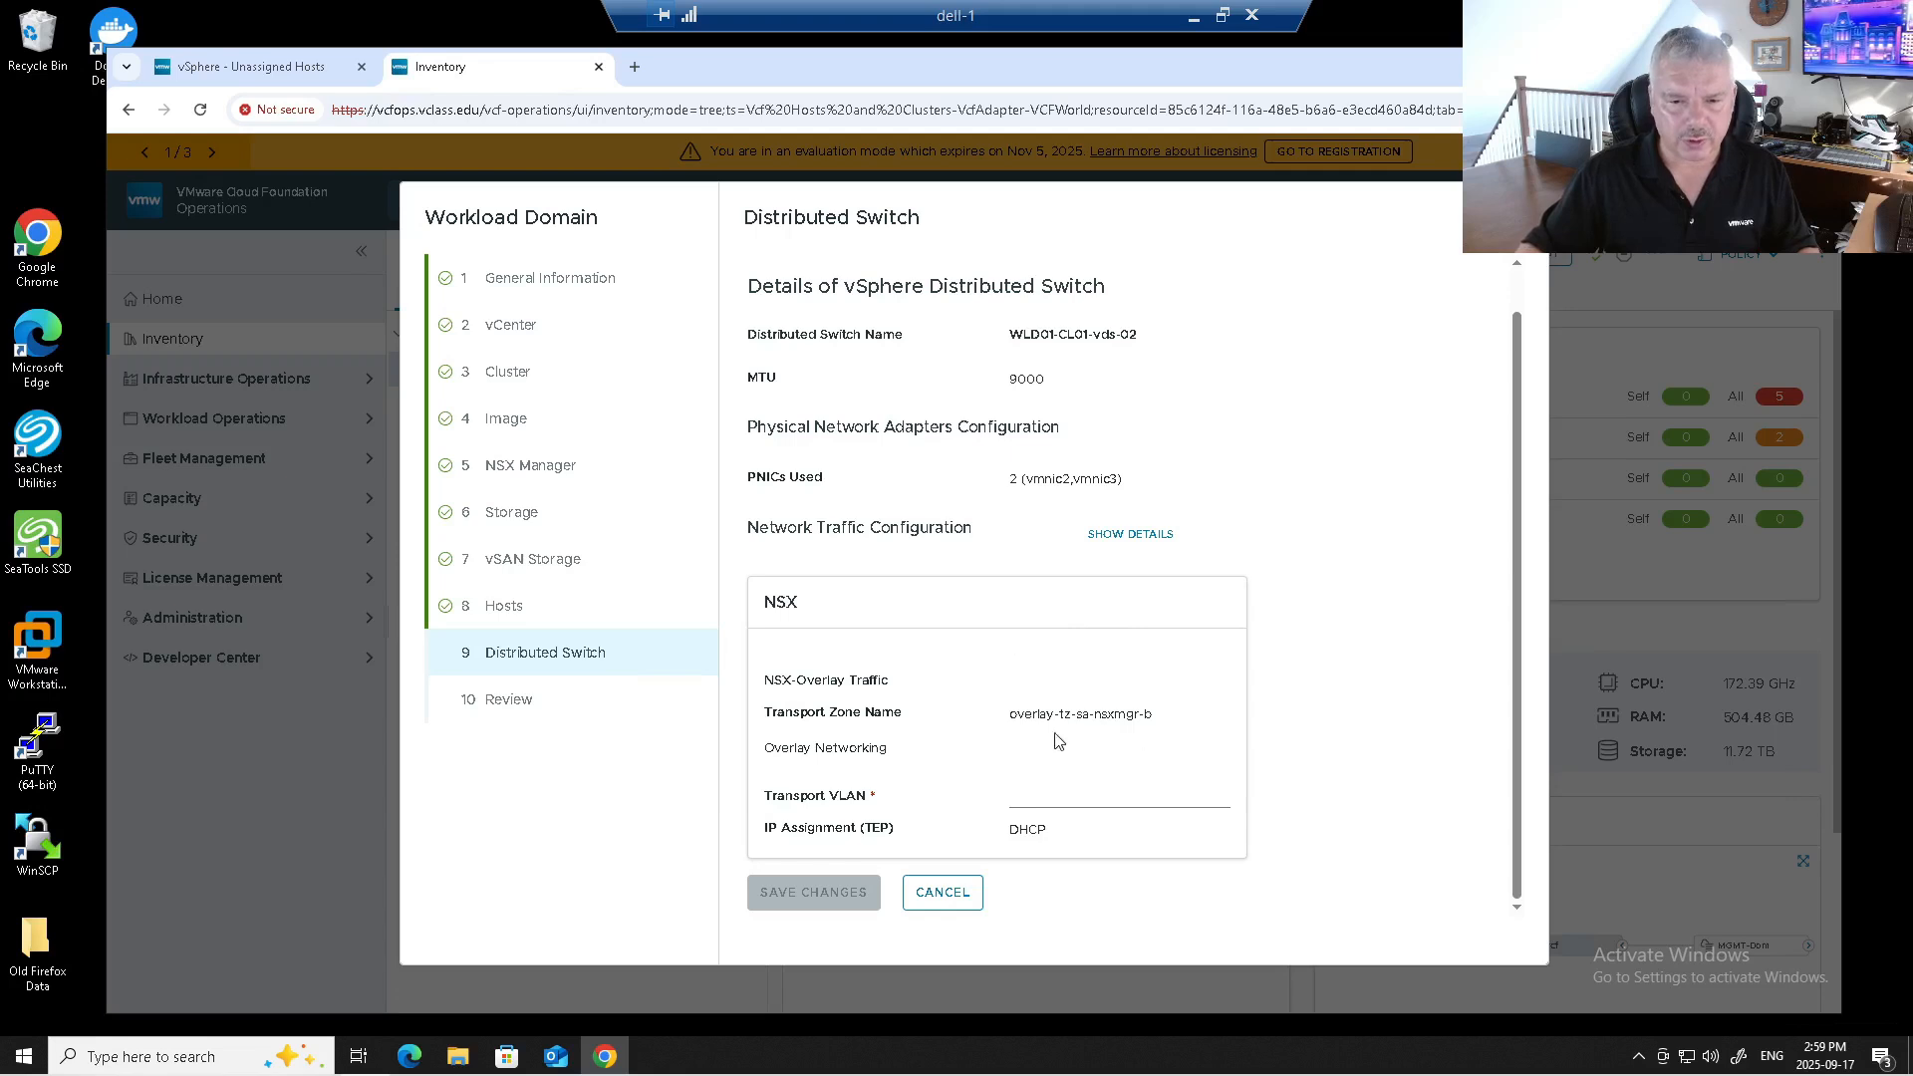
drag(1032, 715, 1173, 719)
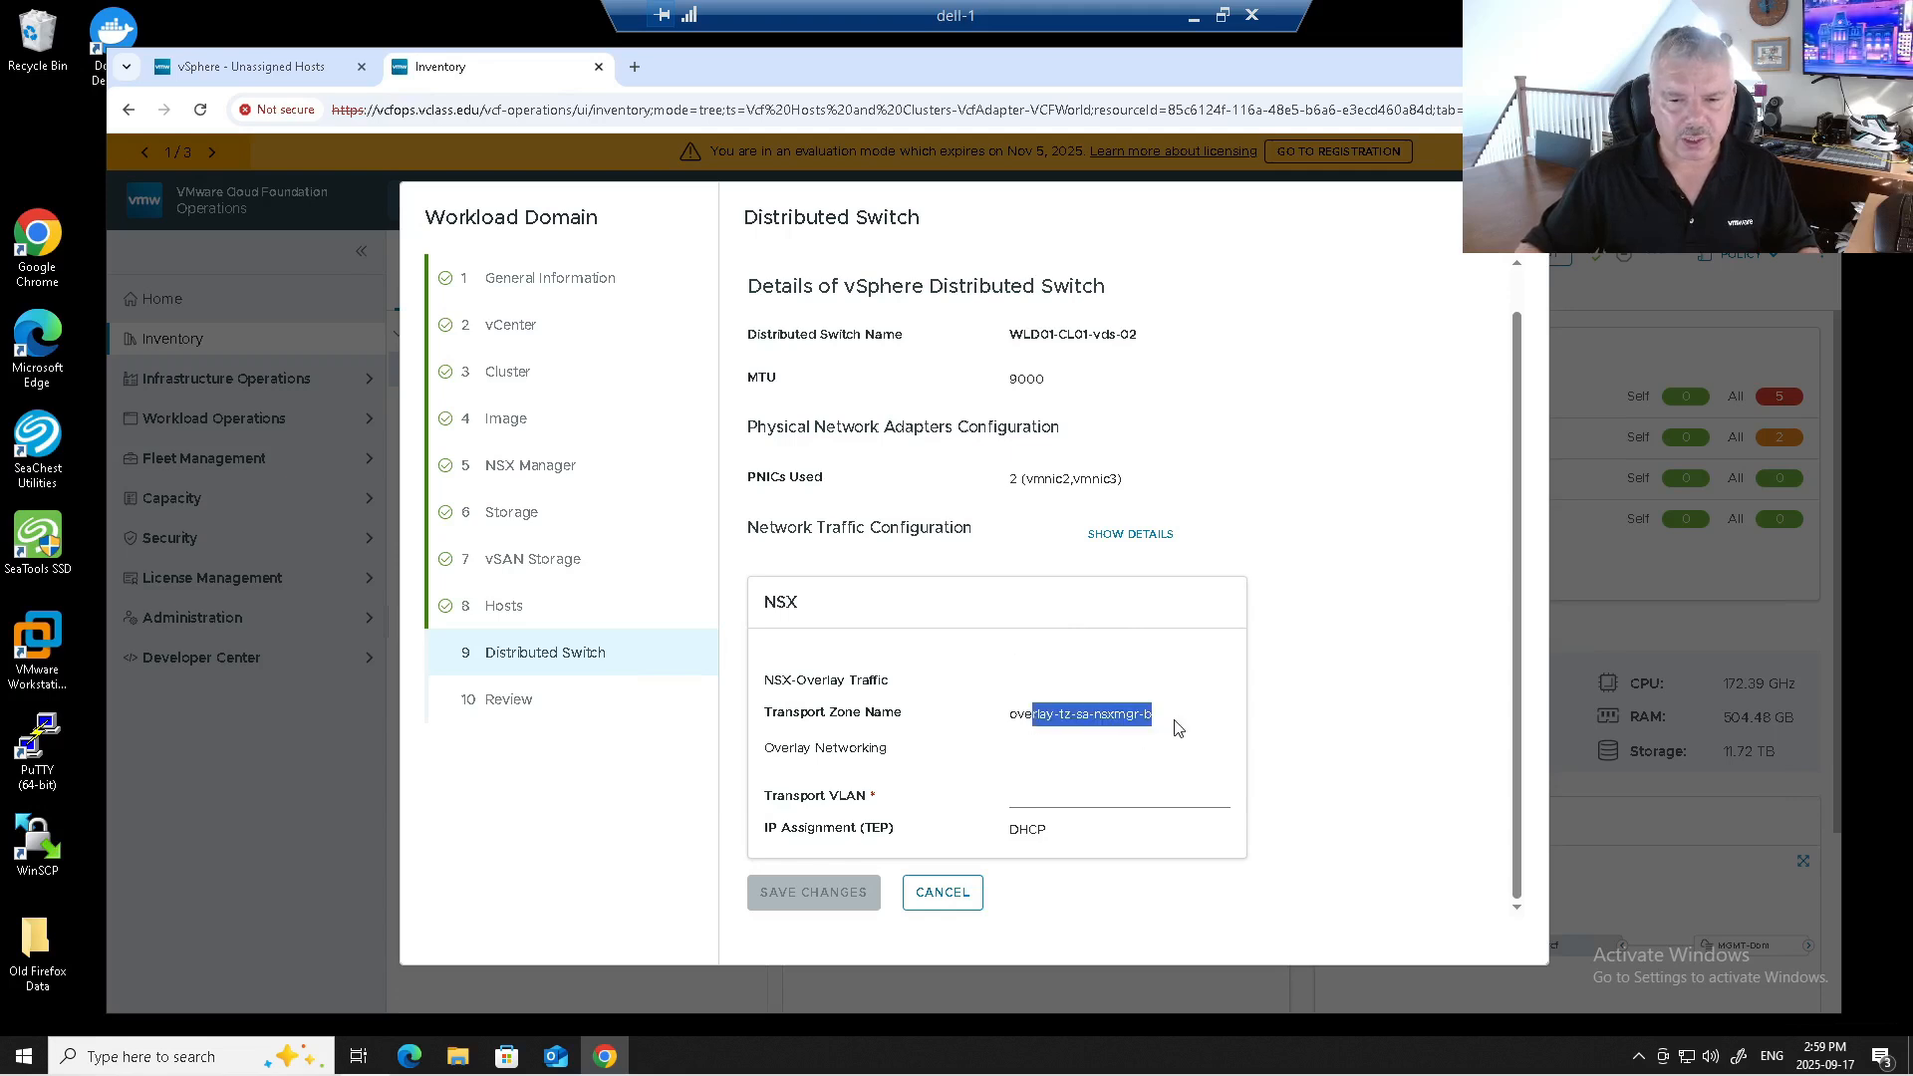
click(1055, 800)
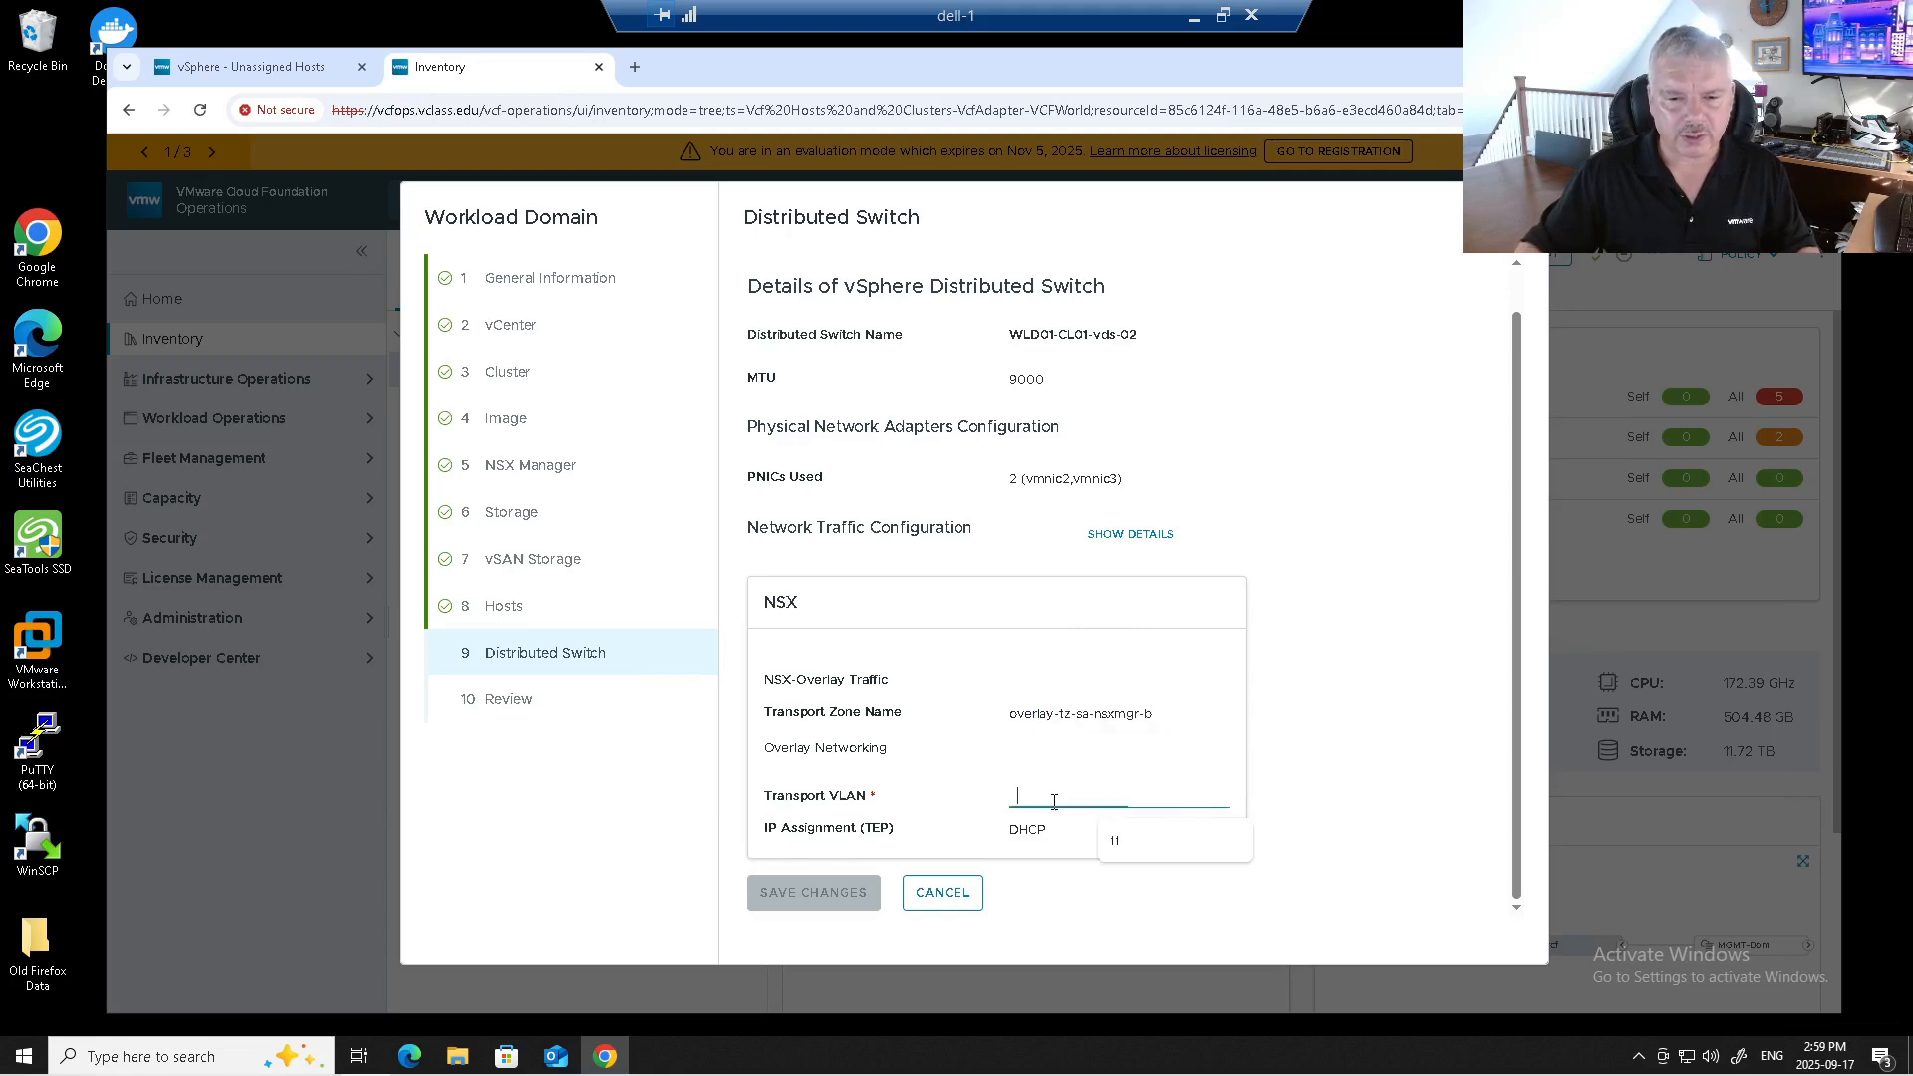
click(1108, 843)
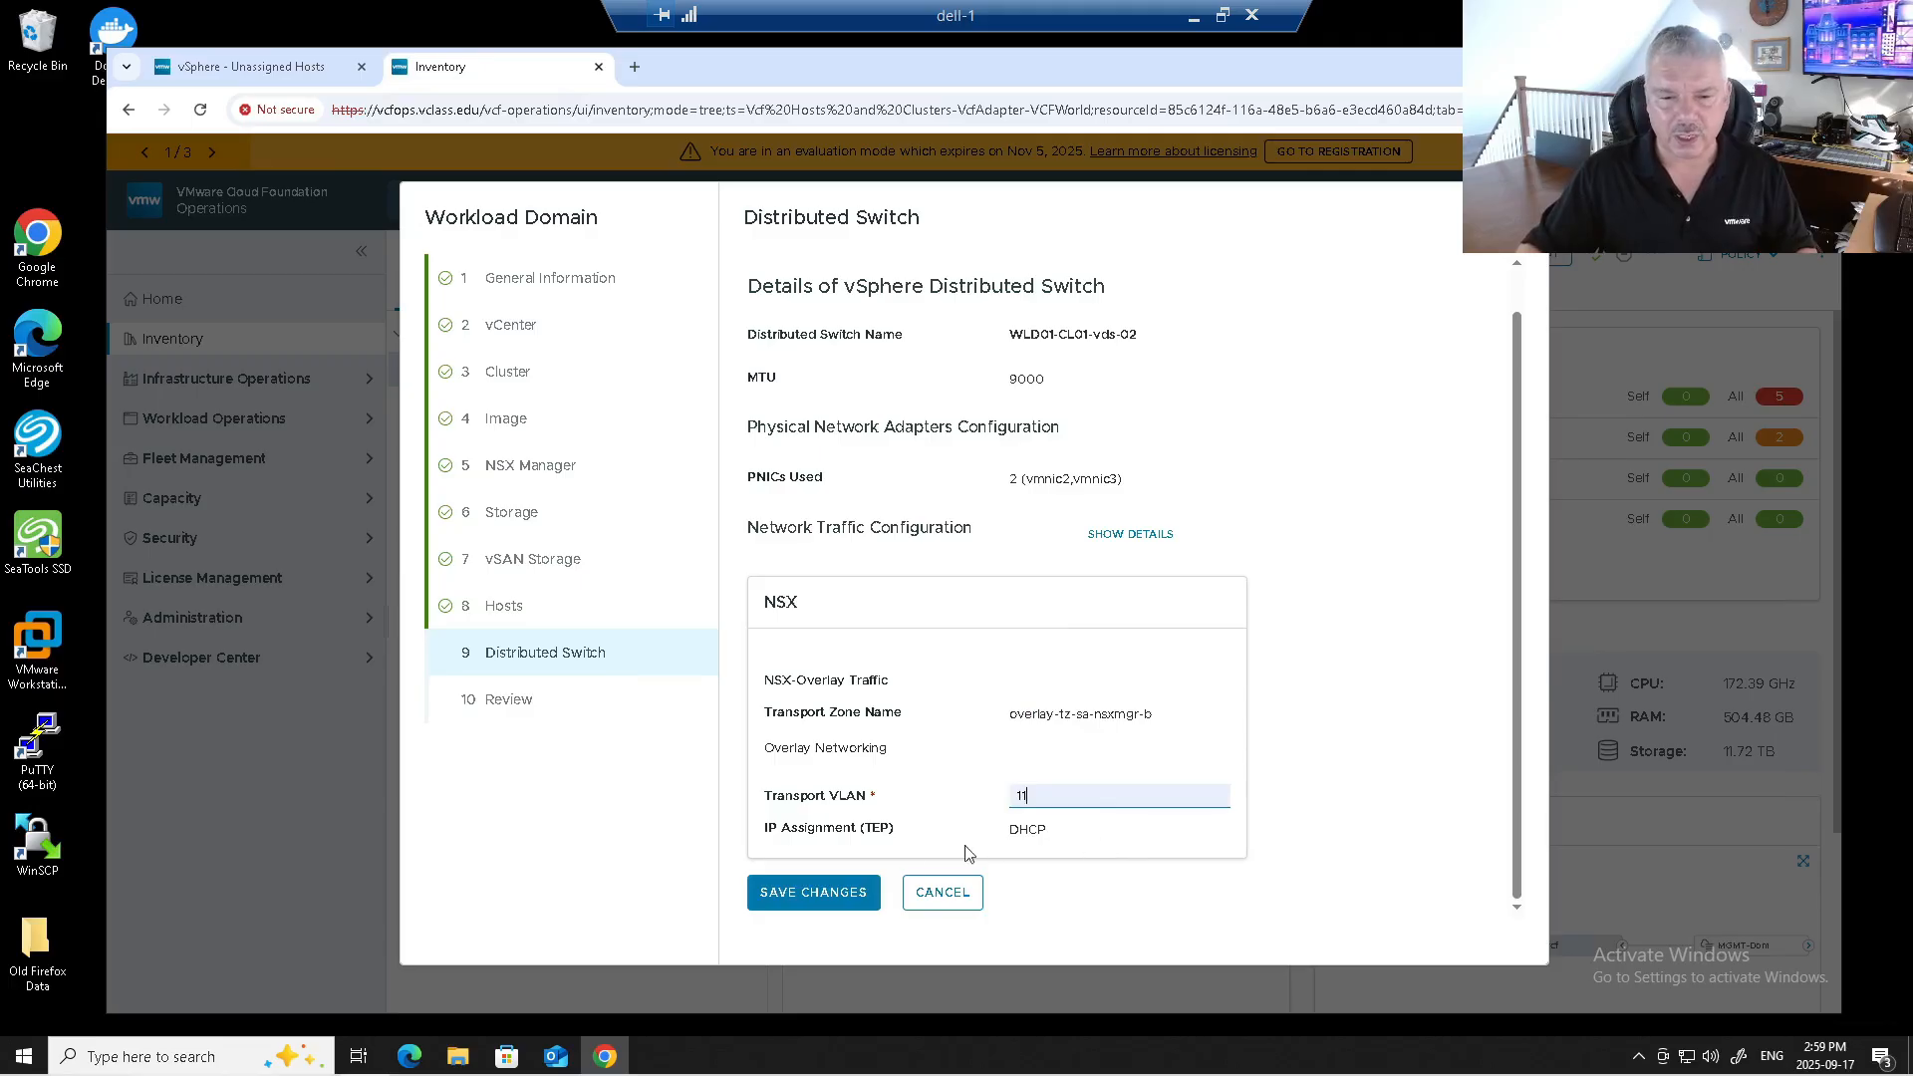
drag(1011, 832, 1077, 837)
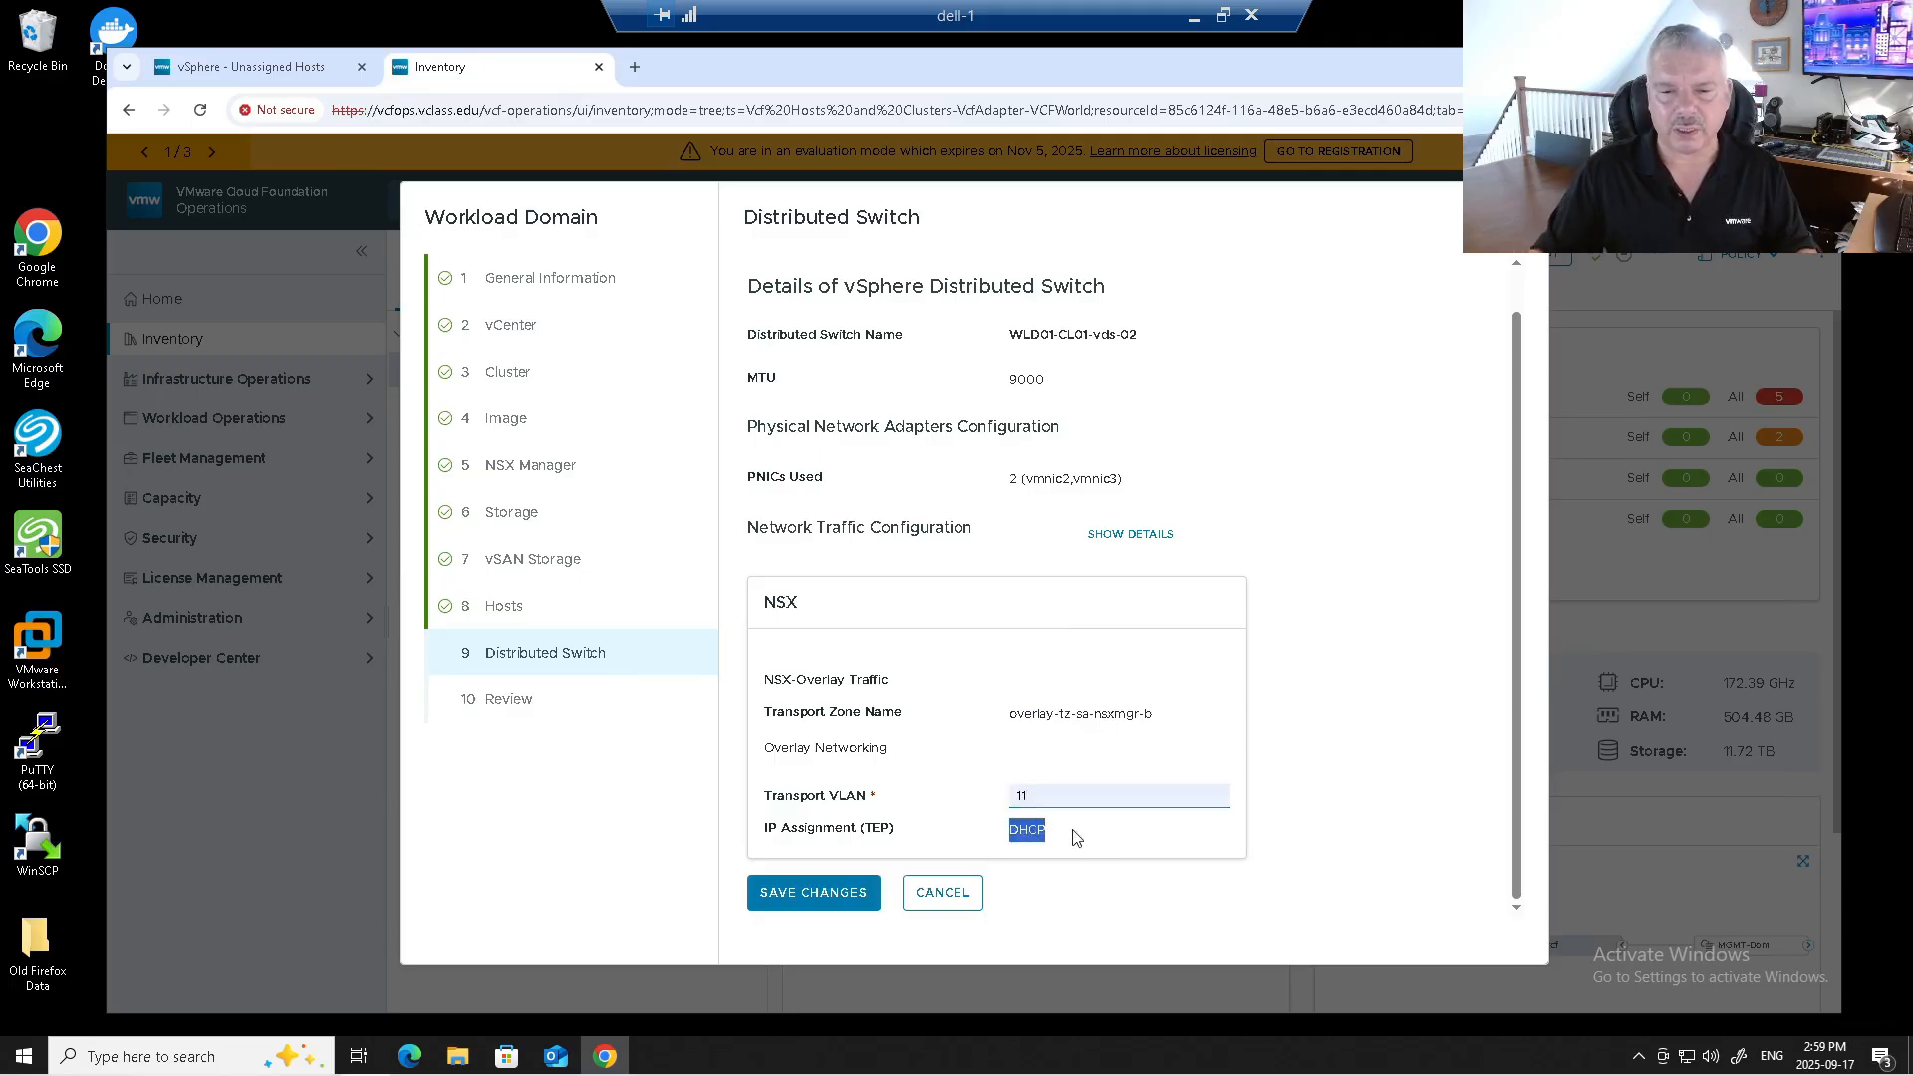
click(1076, 837)
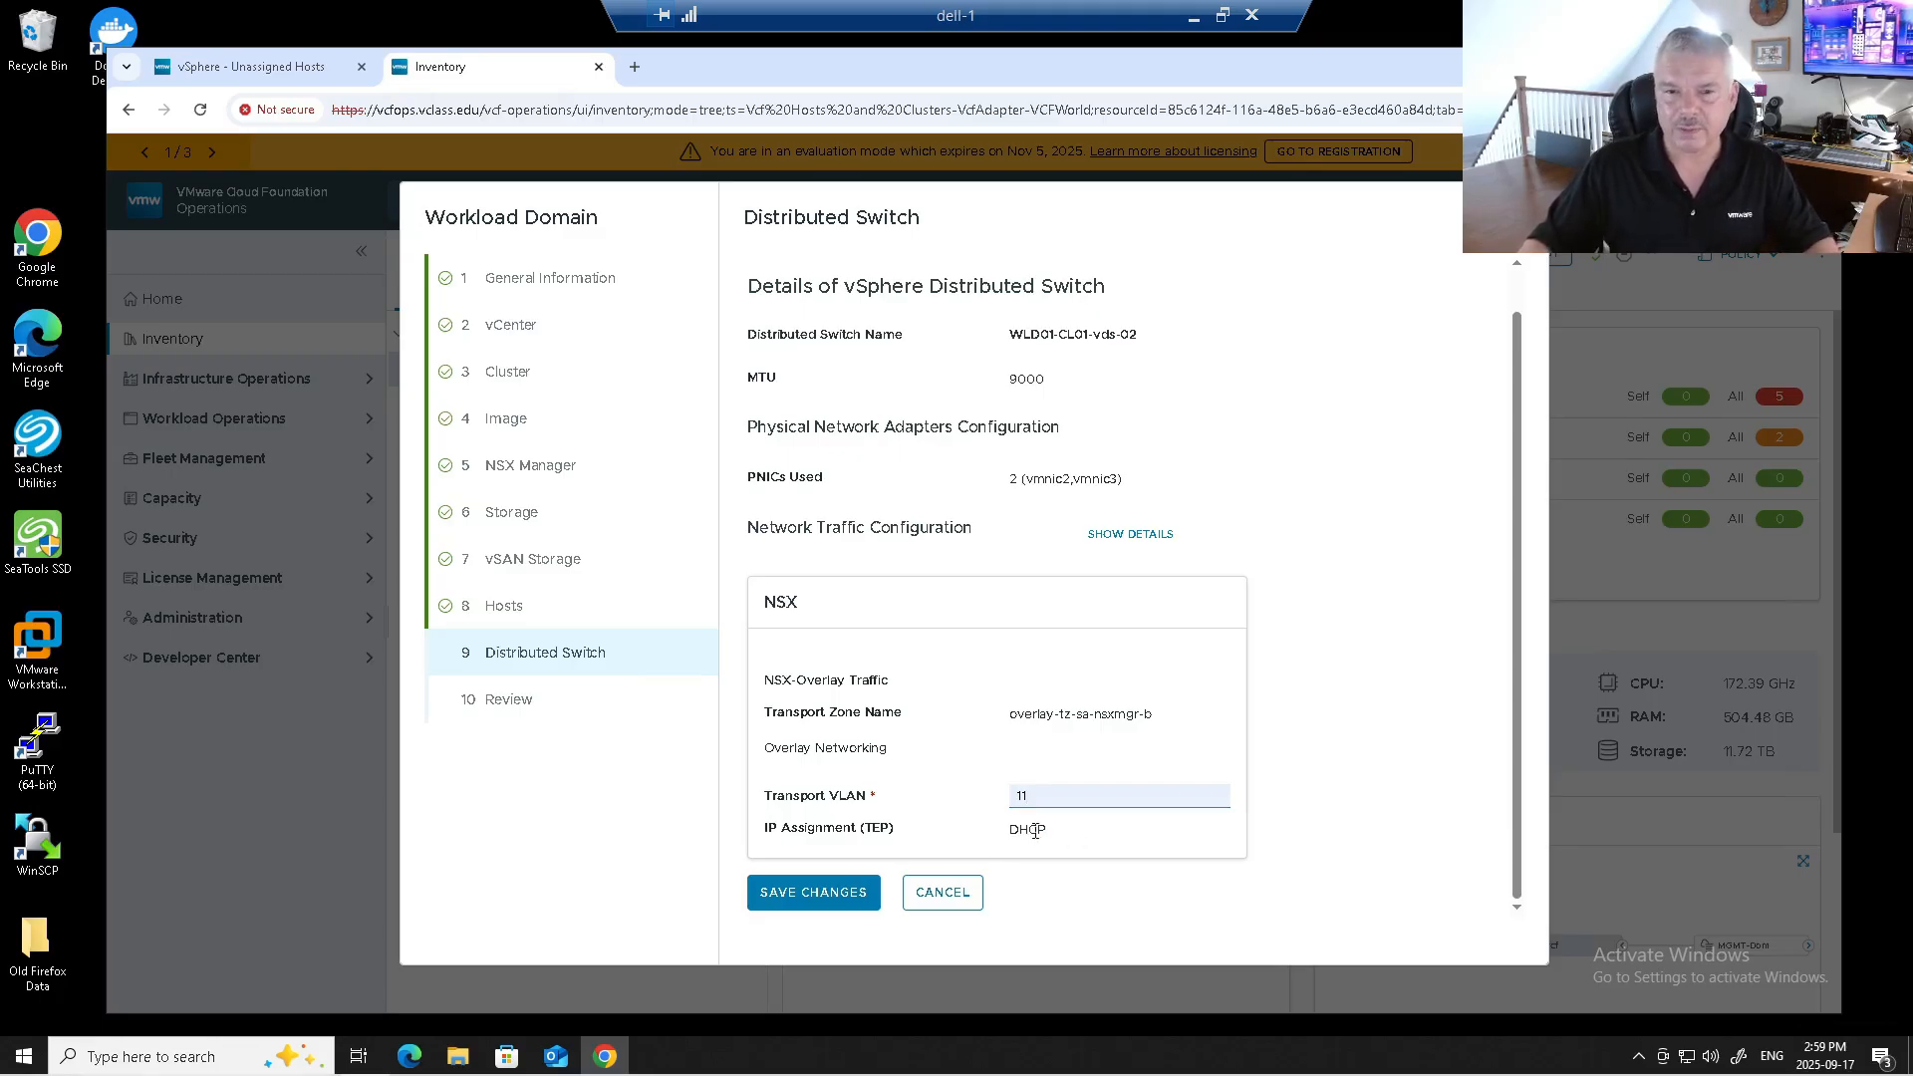
click(949, 897)
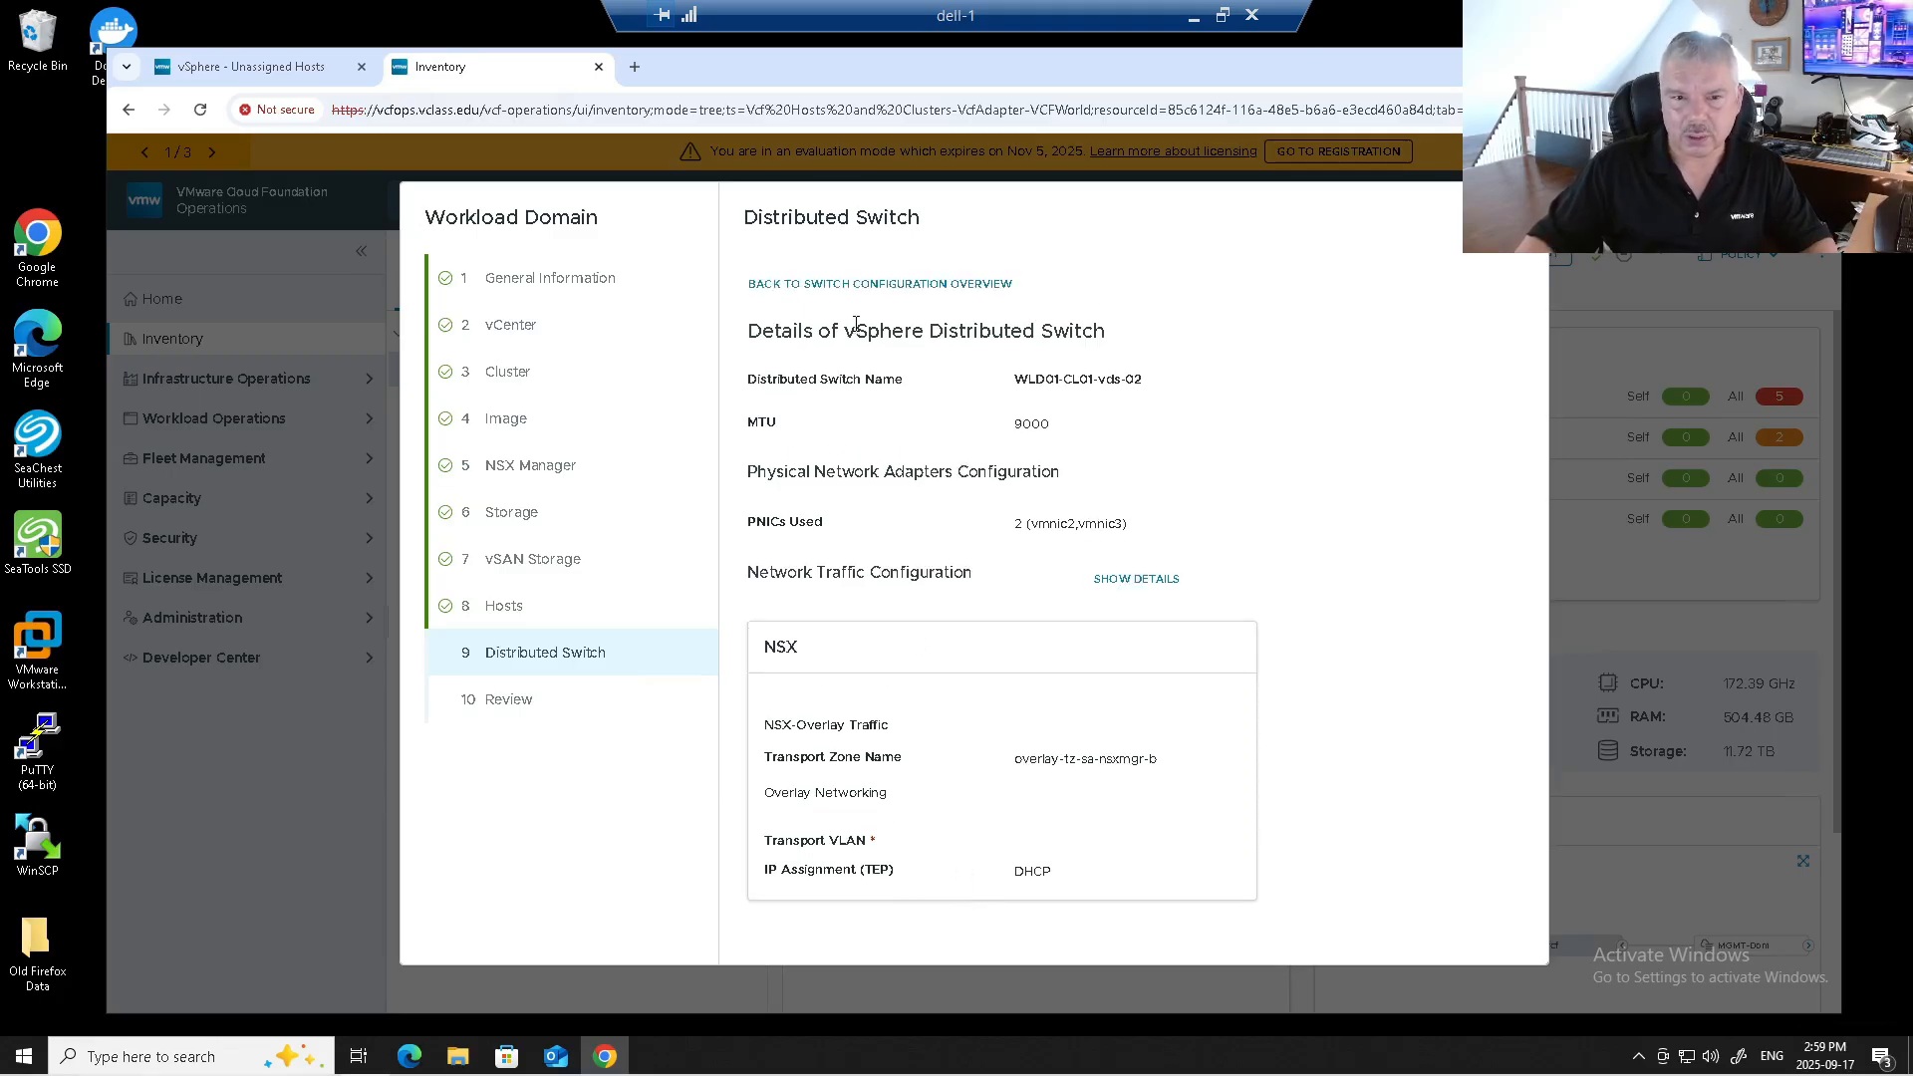
Create a custom switch configuration copied from the NSX Traffic Separation profile.
click(849, 285)
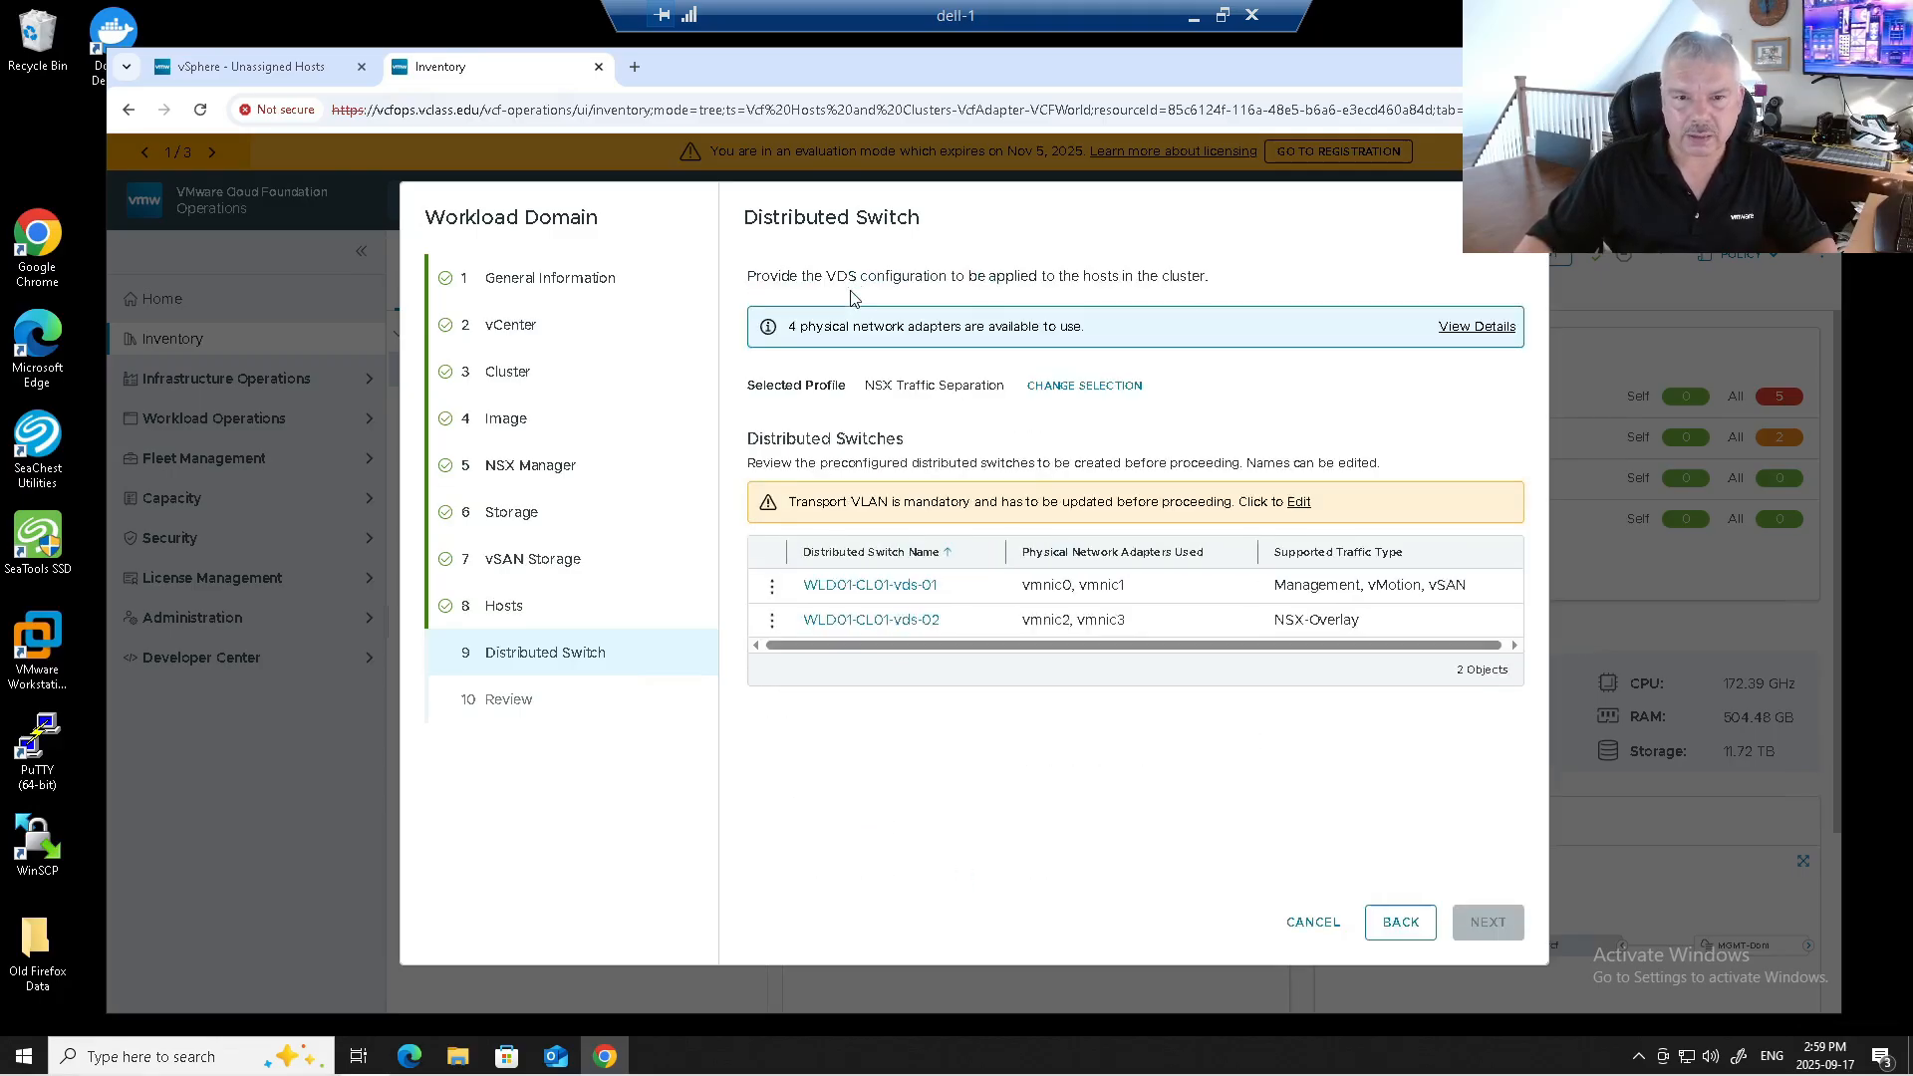
click(1084, 386)
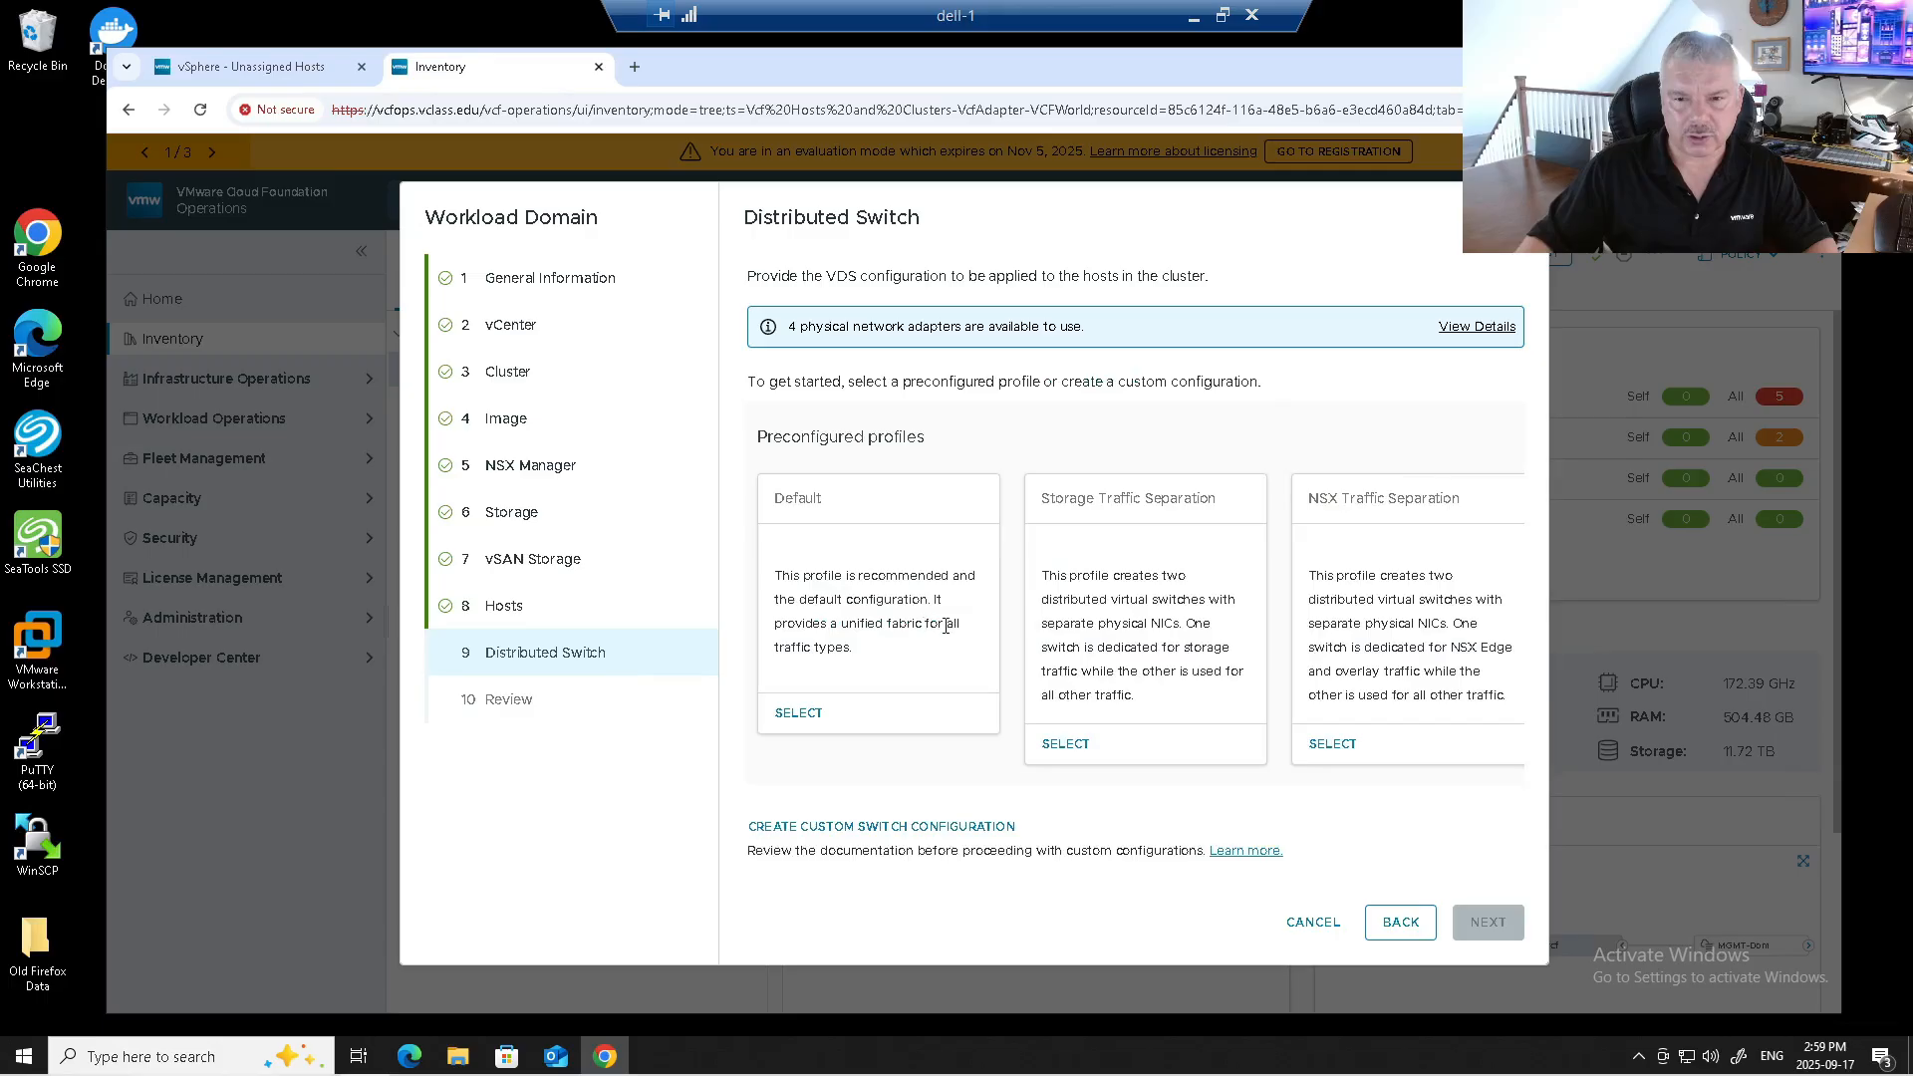
click(889, 827)
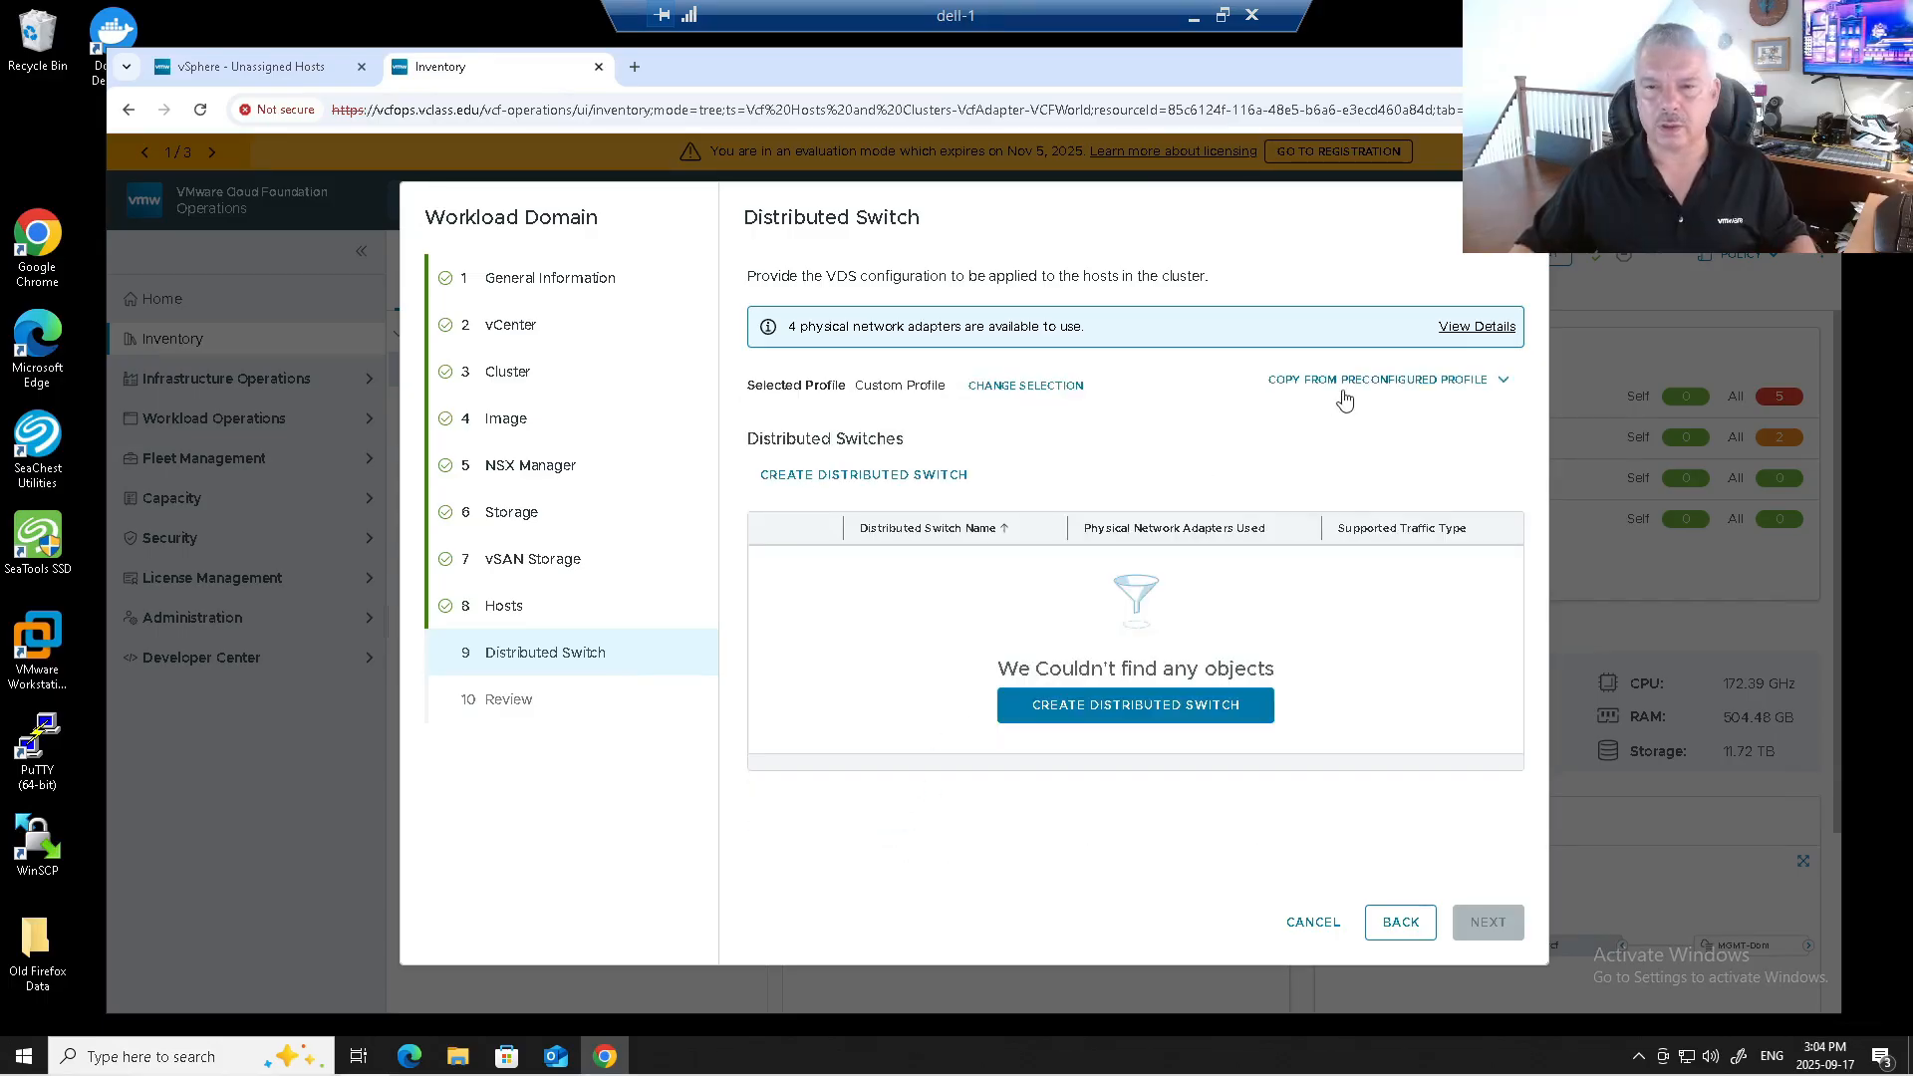
click(1352, 384)
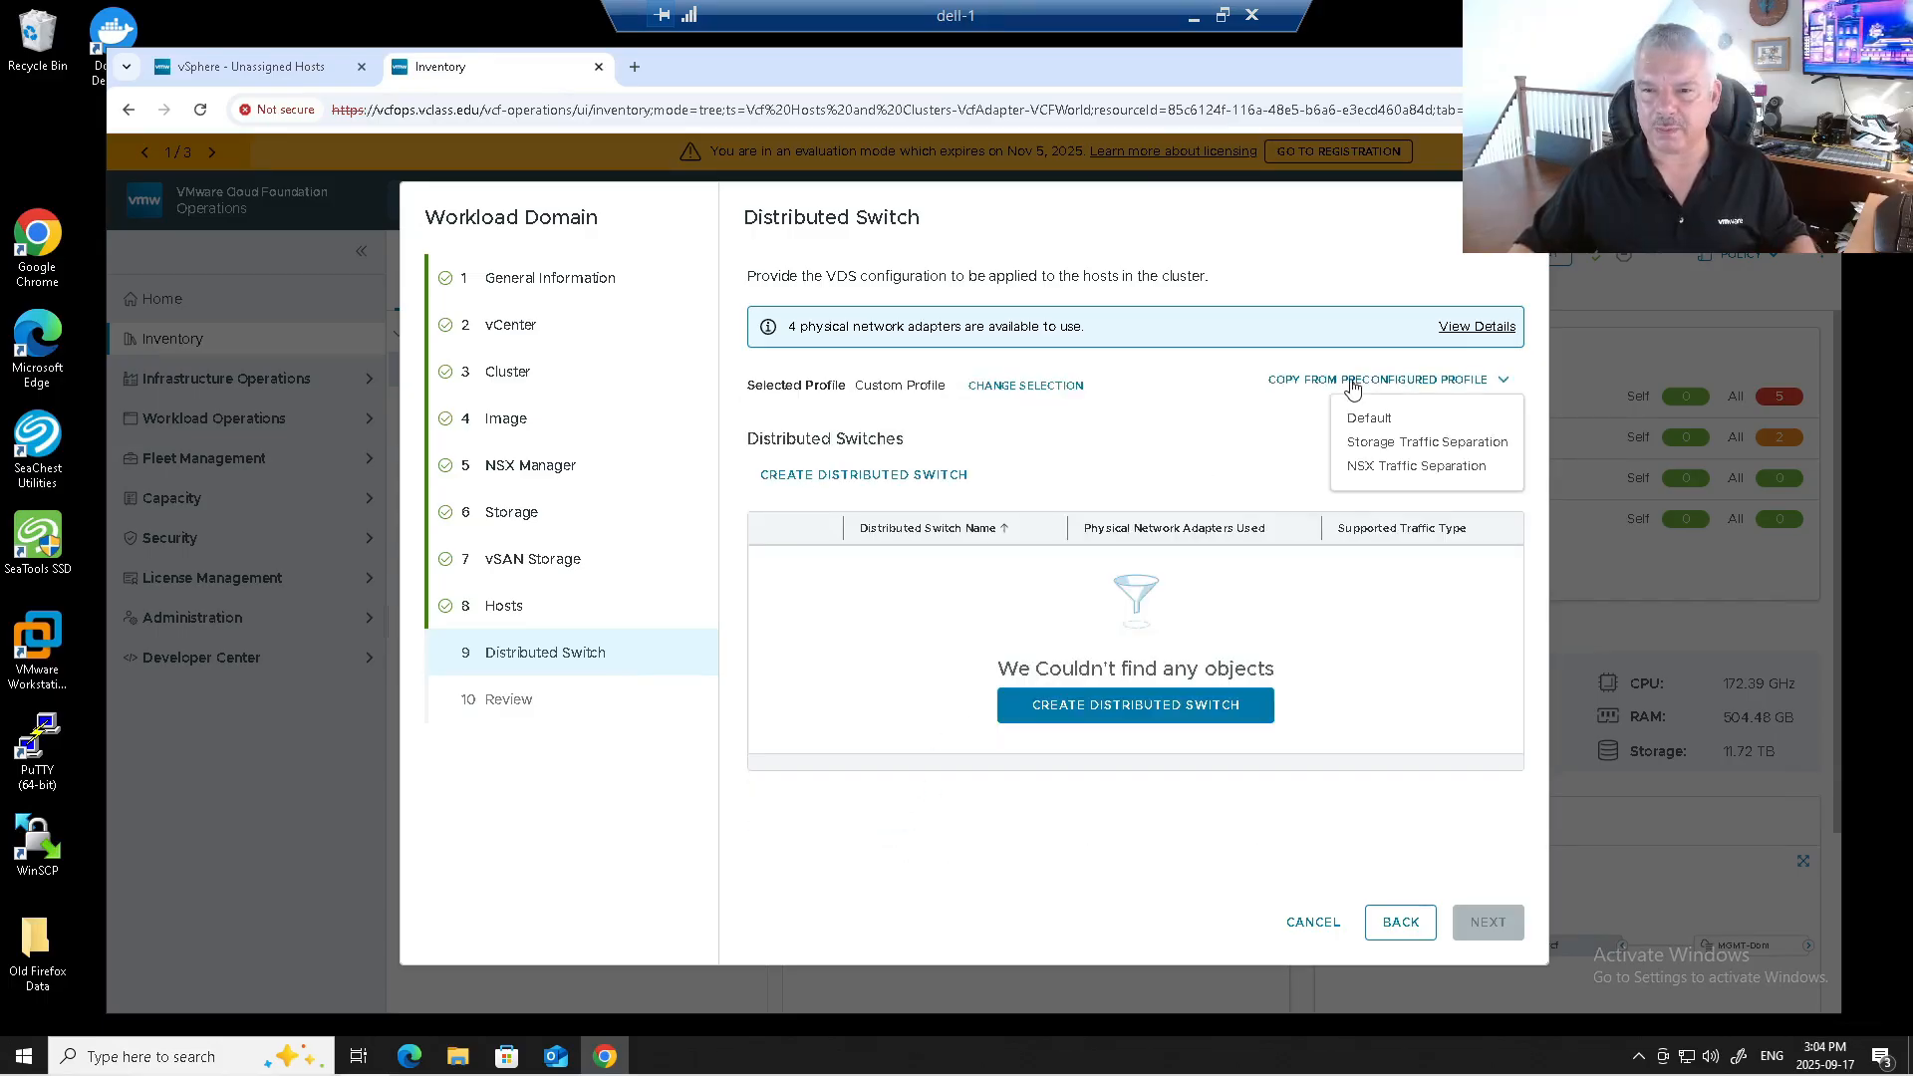
click(1361, 469)
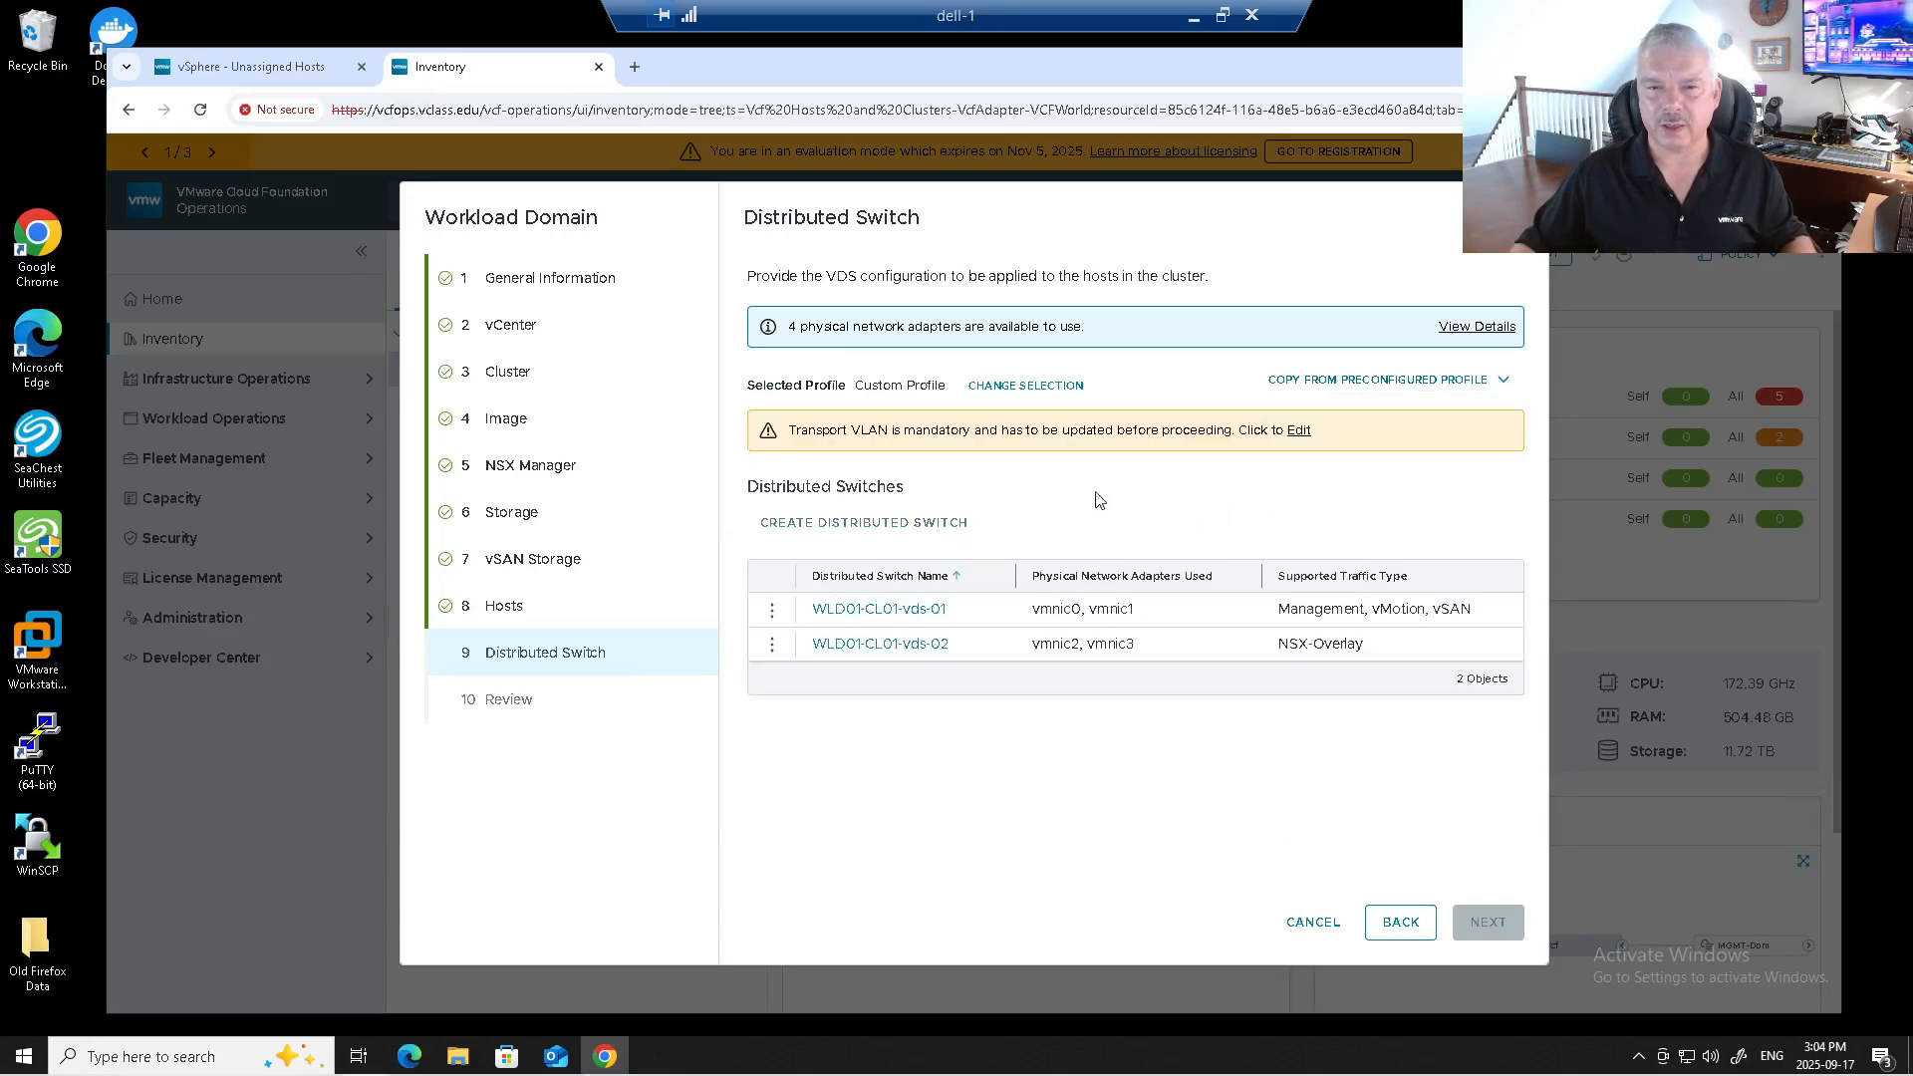
Open vds-02's Transport VLAN edit, enter 12, and make its NSX overlay settings editable.
click(1299, 430)
scroll(1026, 576, down, 5)
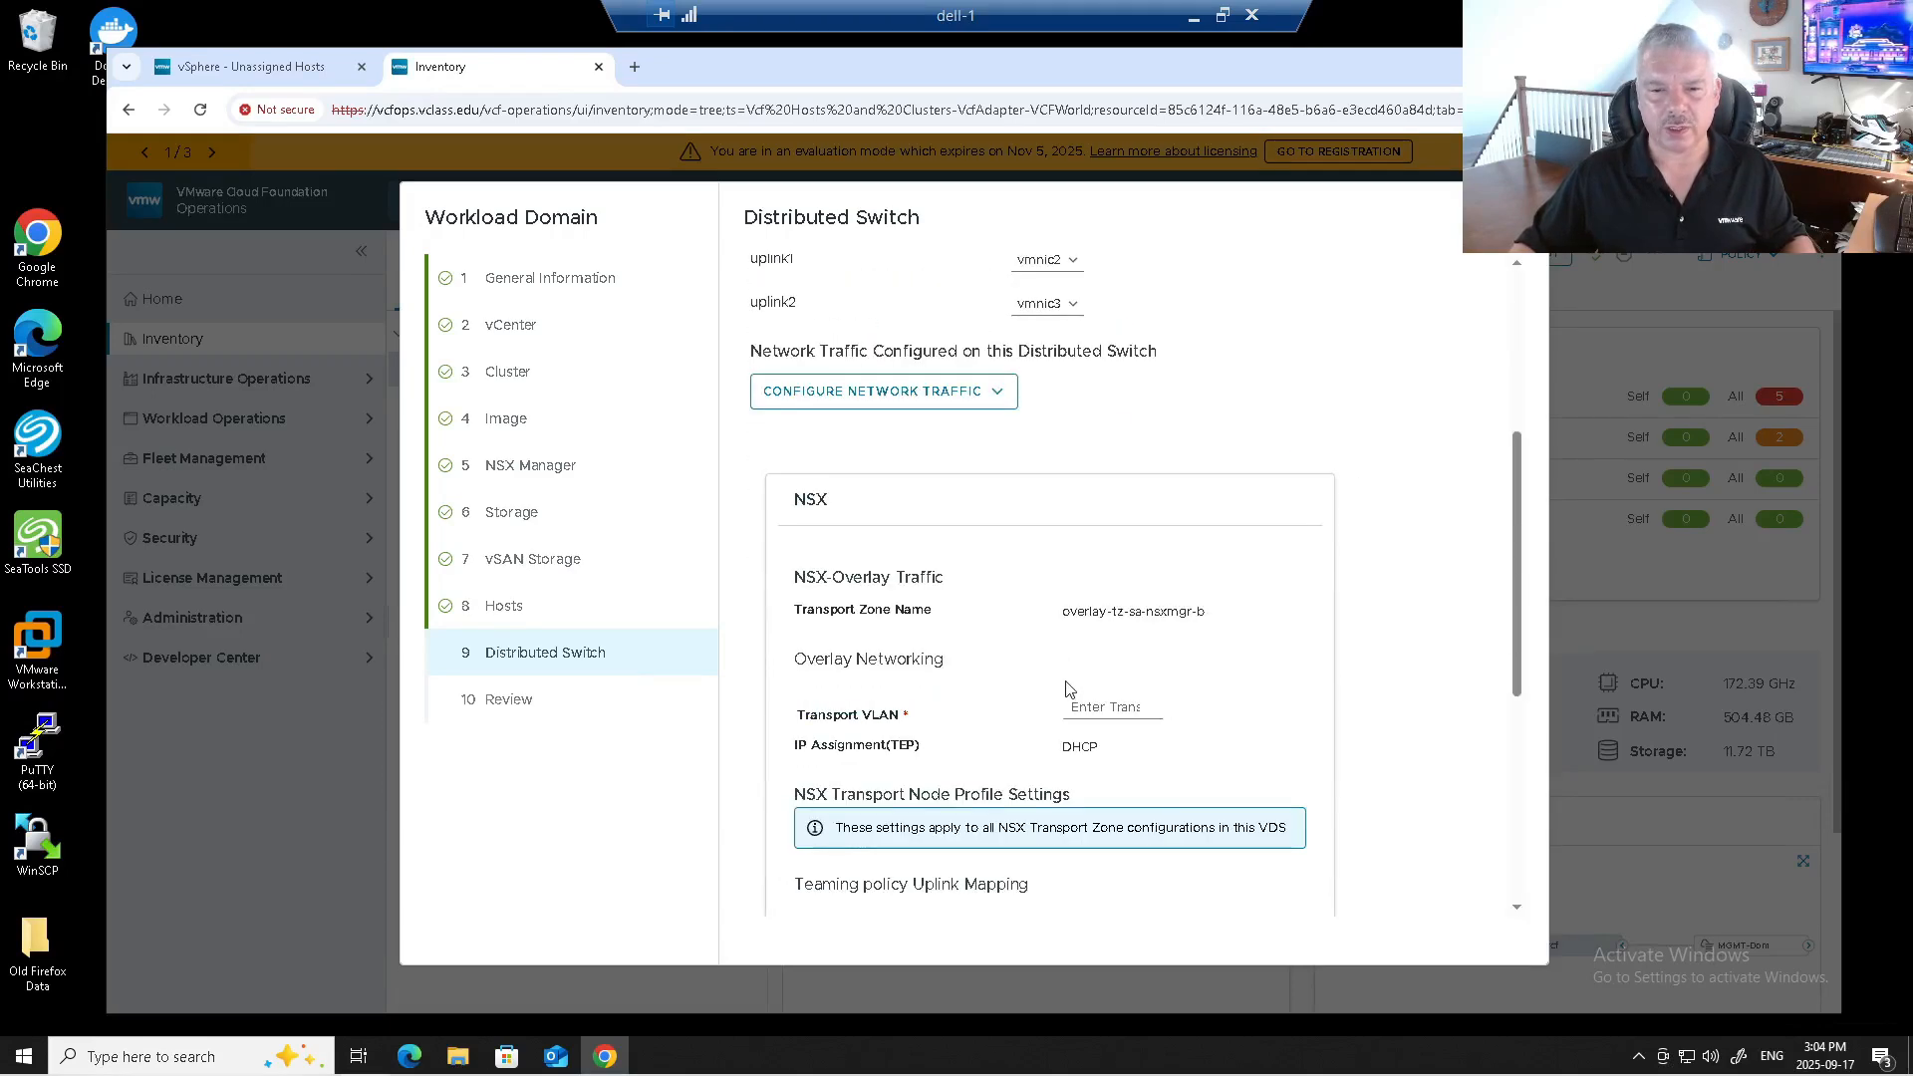
click(1088, 706)
click(1113, 789)
scroll(1296, 556, down, 2)
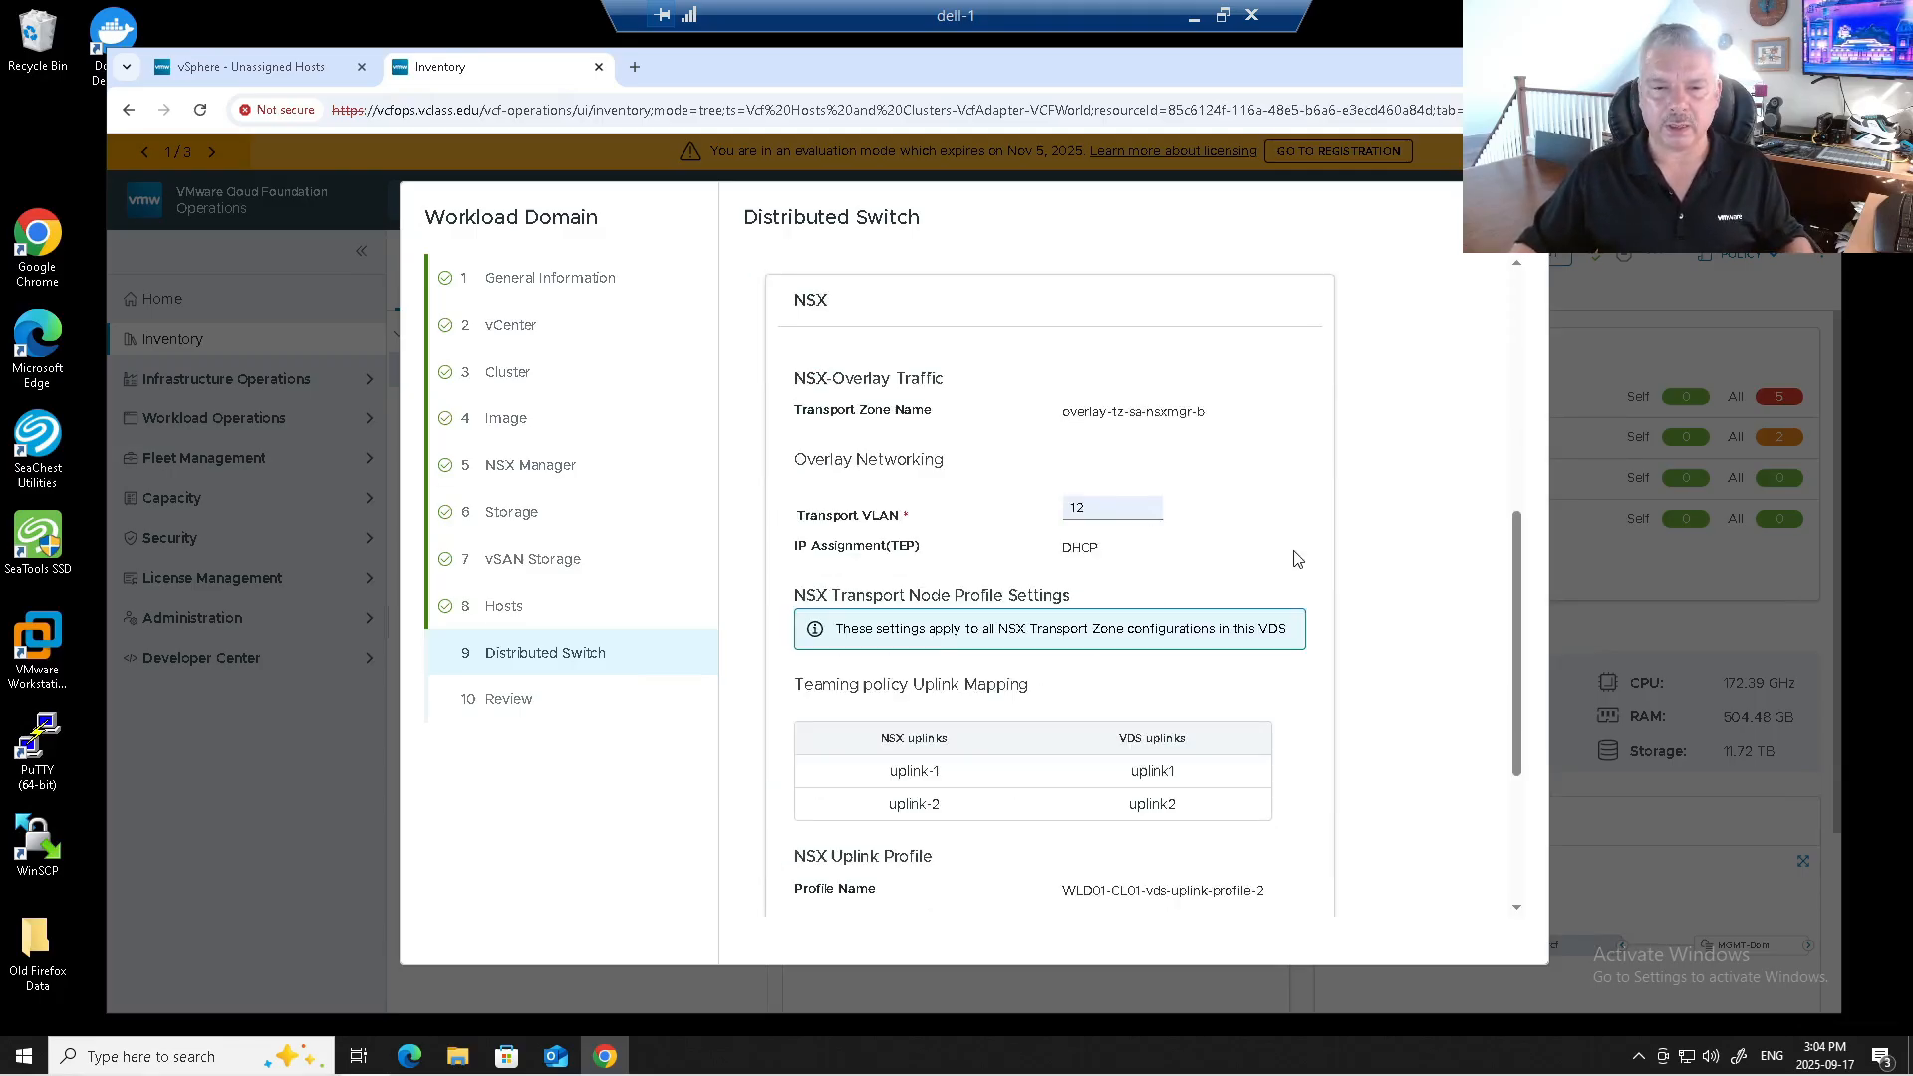
scroll(1086, 550, down, 3)
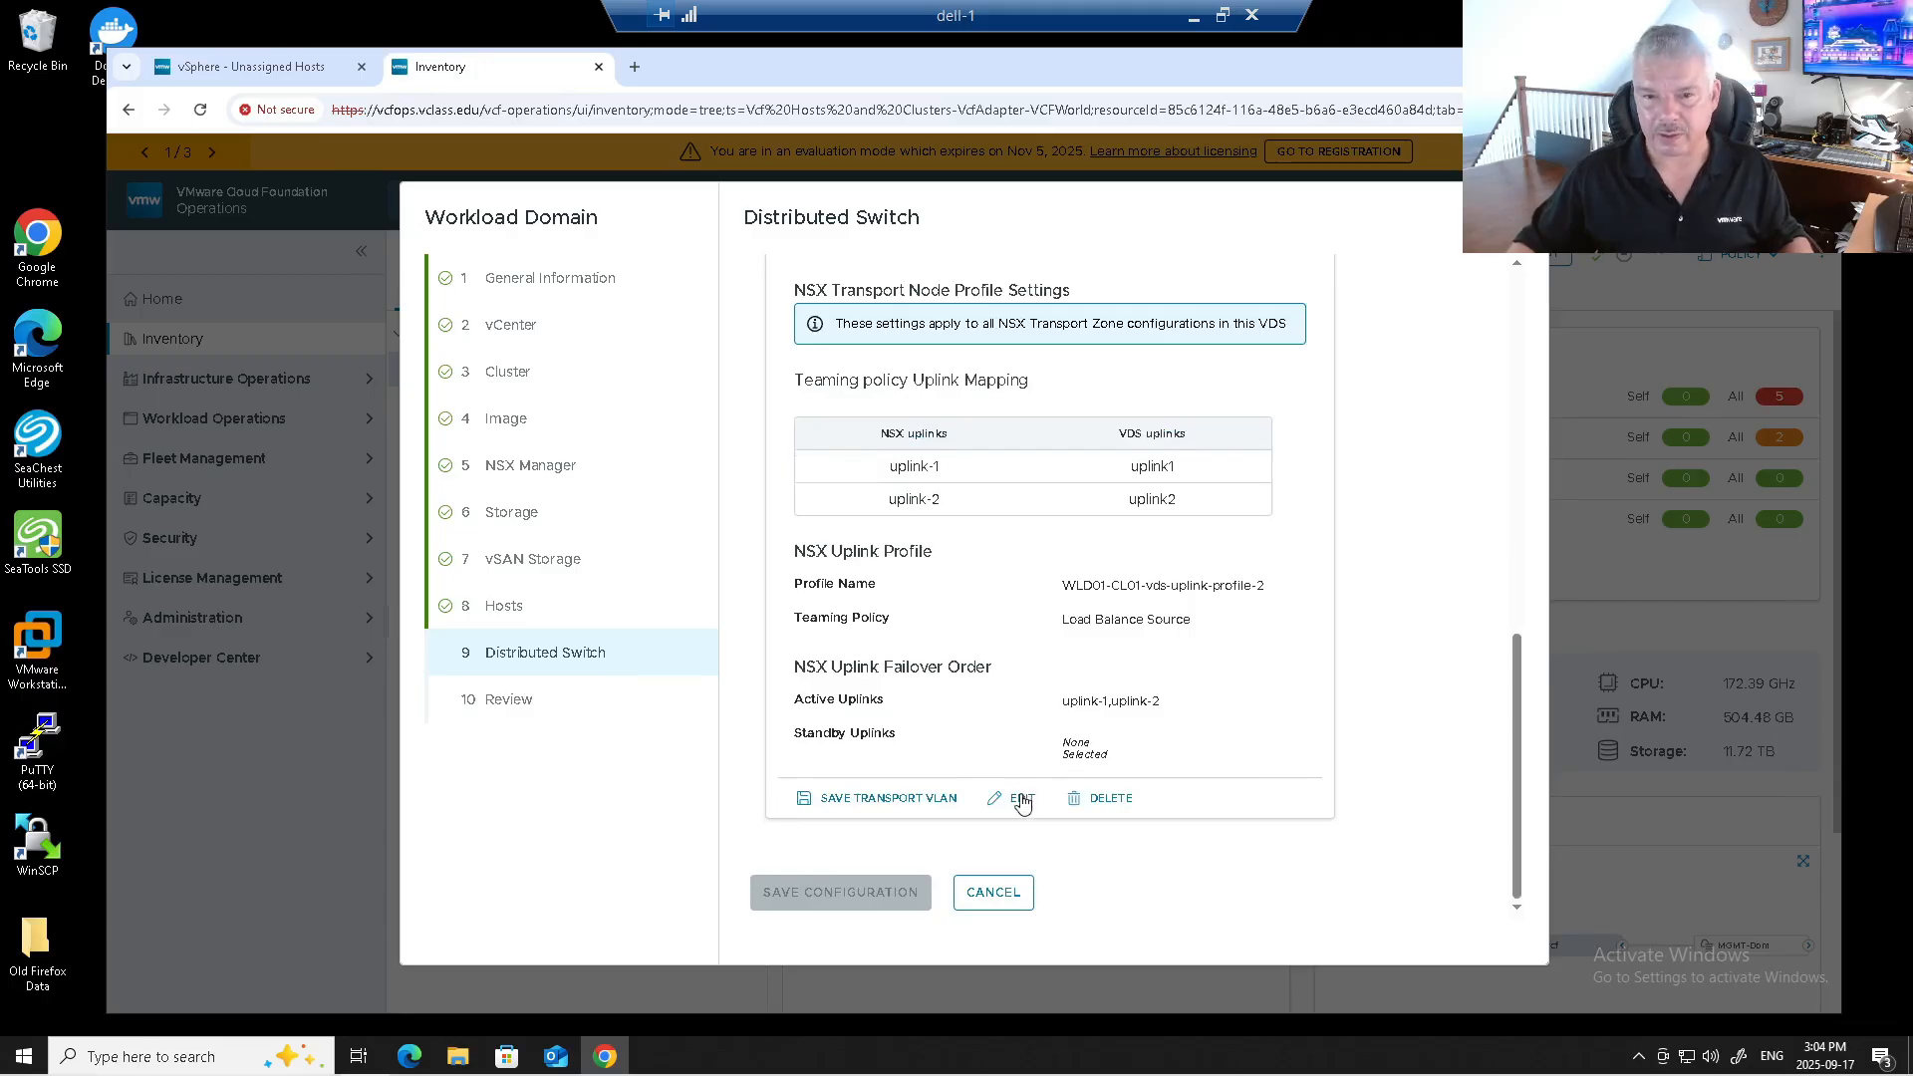
click(1024, 803)
scroll(1040, 625, up, 5)
scroll(1043, 616, up, 3)
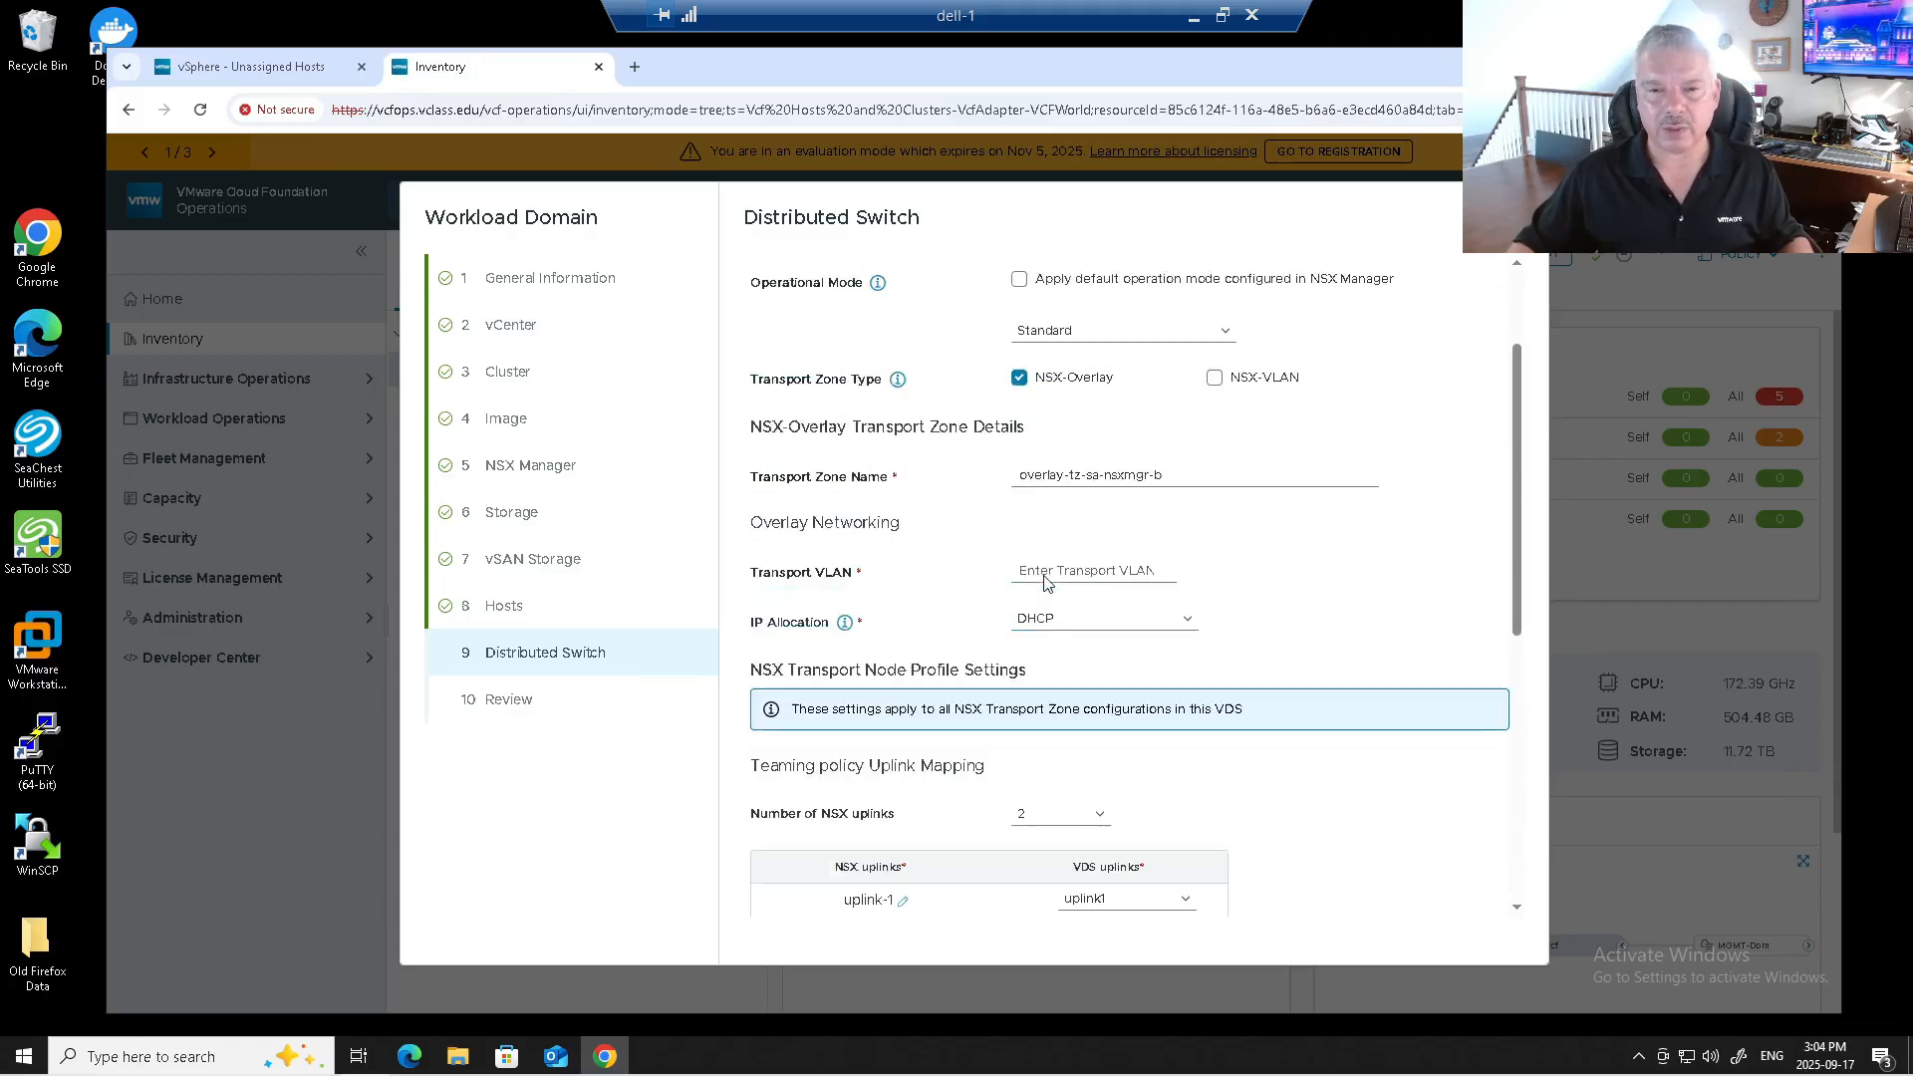
Set the Transport VLAN to 12 and use a static IP pool for TEPs.
click(1102, 661)
text(12)
click(1164, 722)
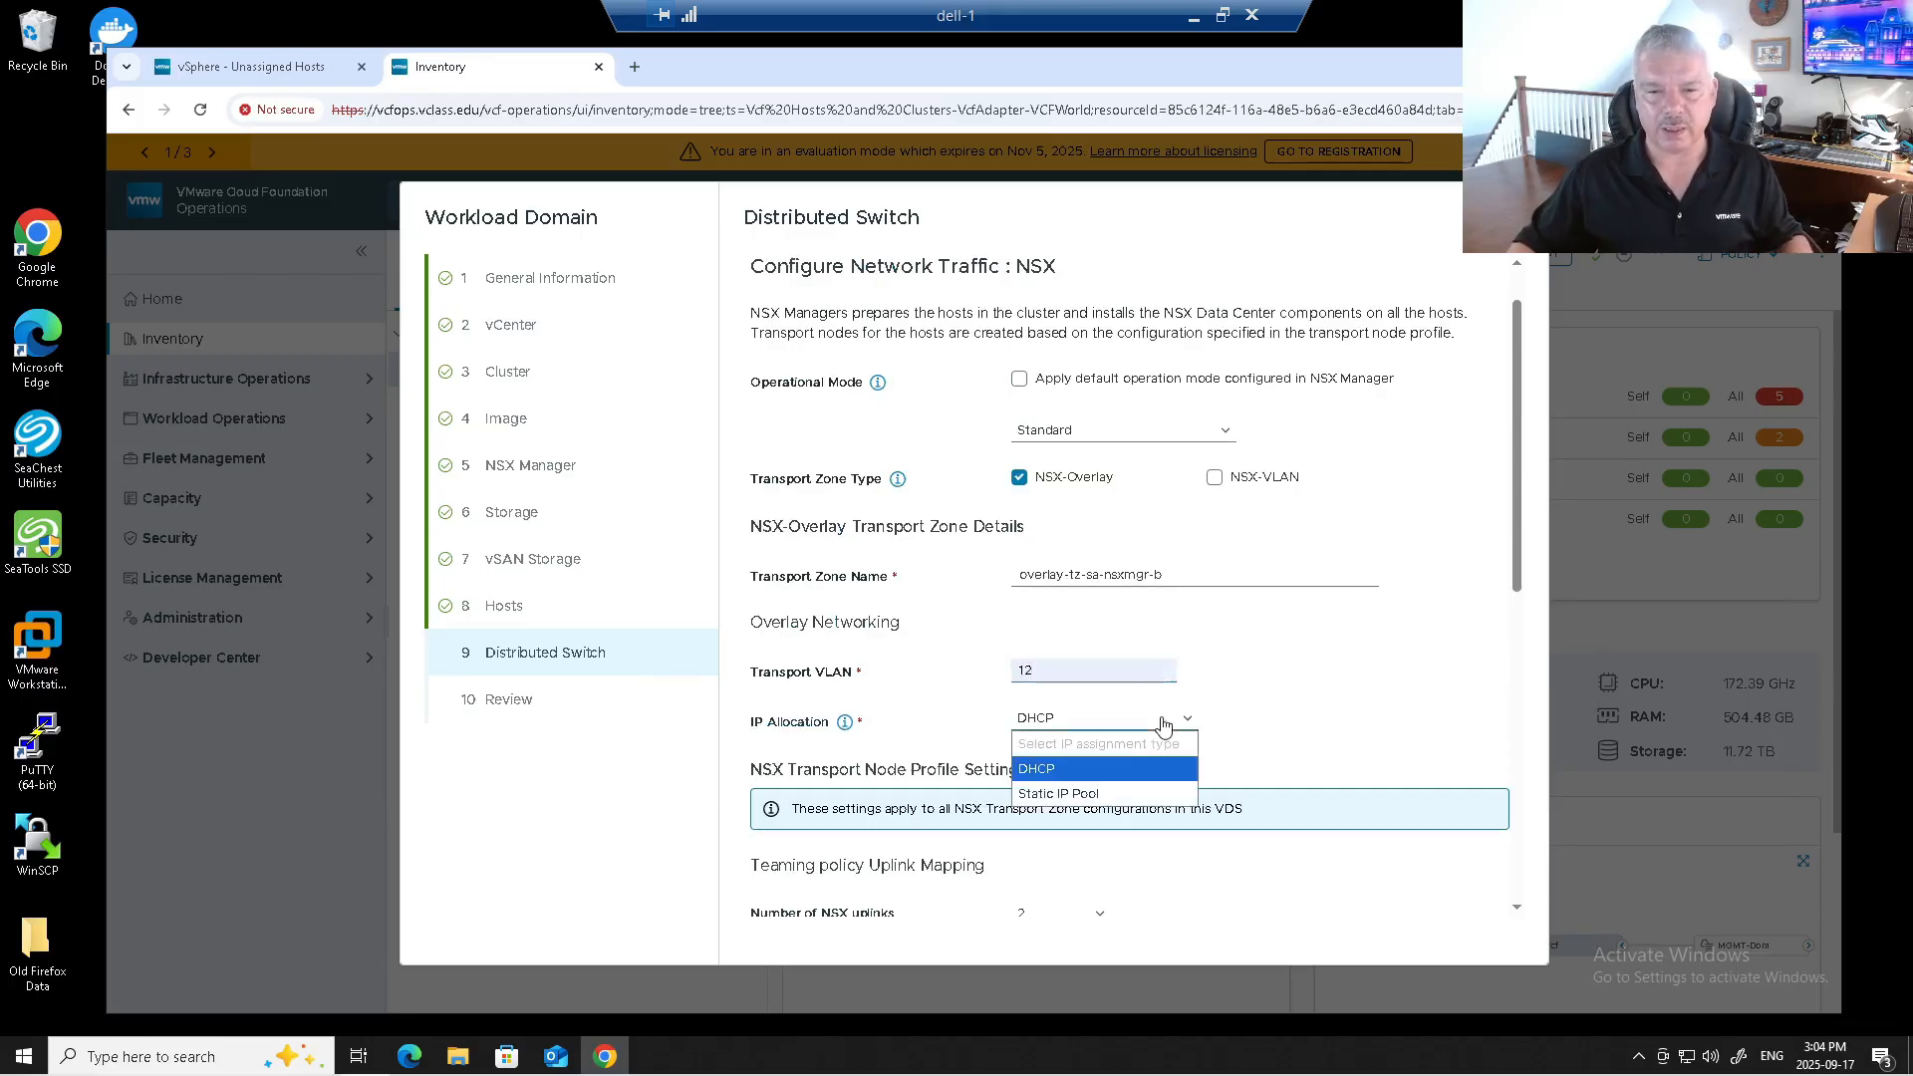
click(1057, 794)
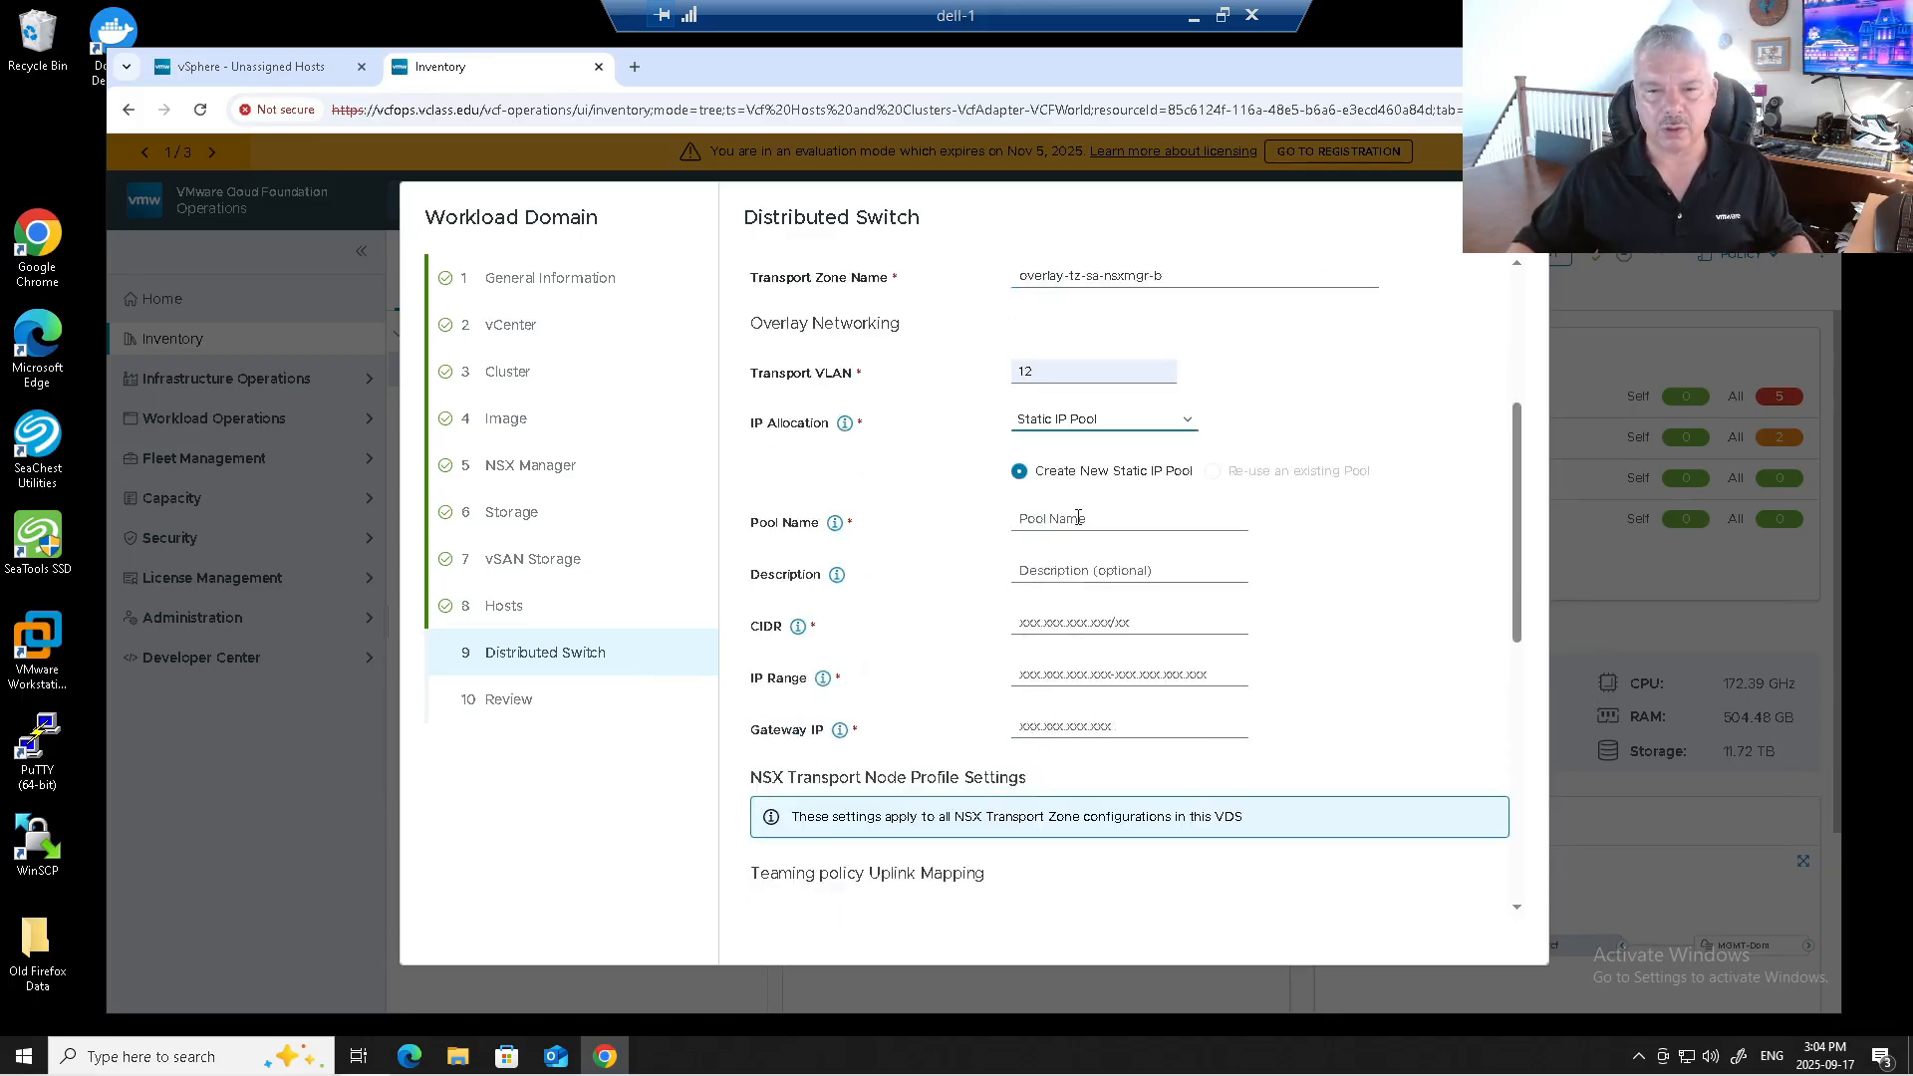
Define pool WLD-02-VTEP-Pool: 172.20.12.0/24, range 172.20.12.11-172.20.12.100, gateway 172.20.12.10.
click(1079, 520)
click(1154, 564)
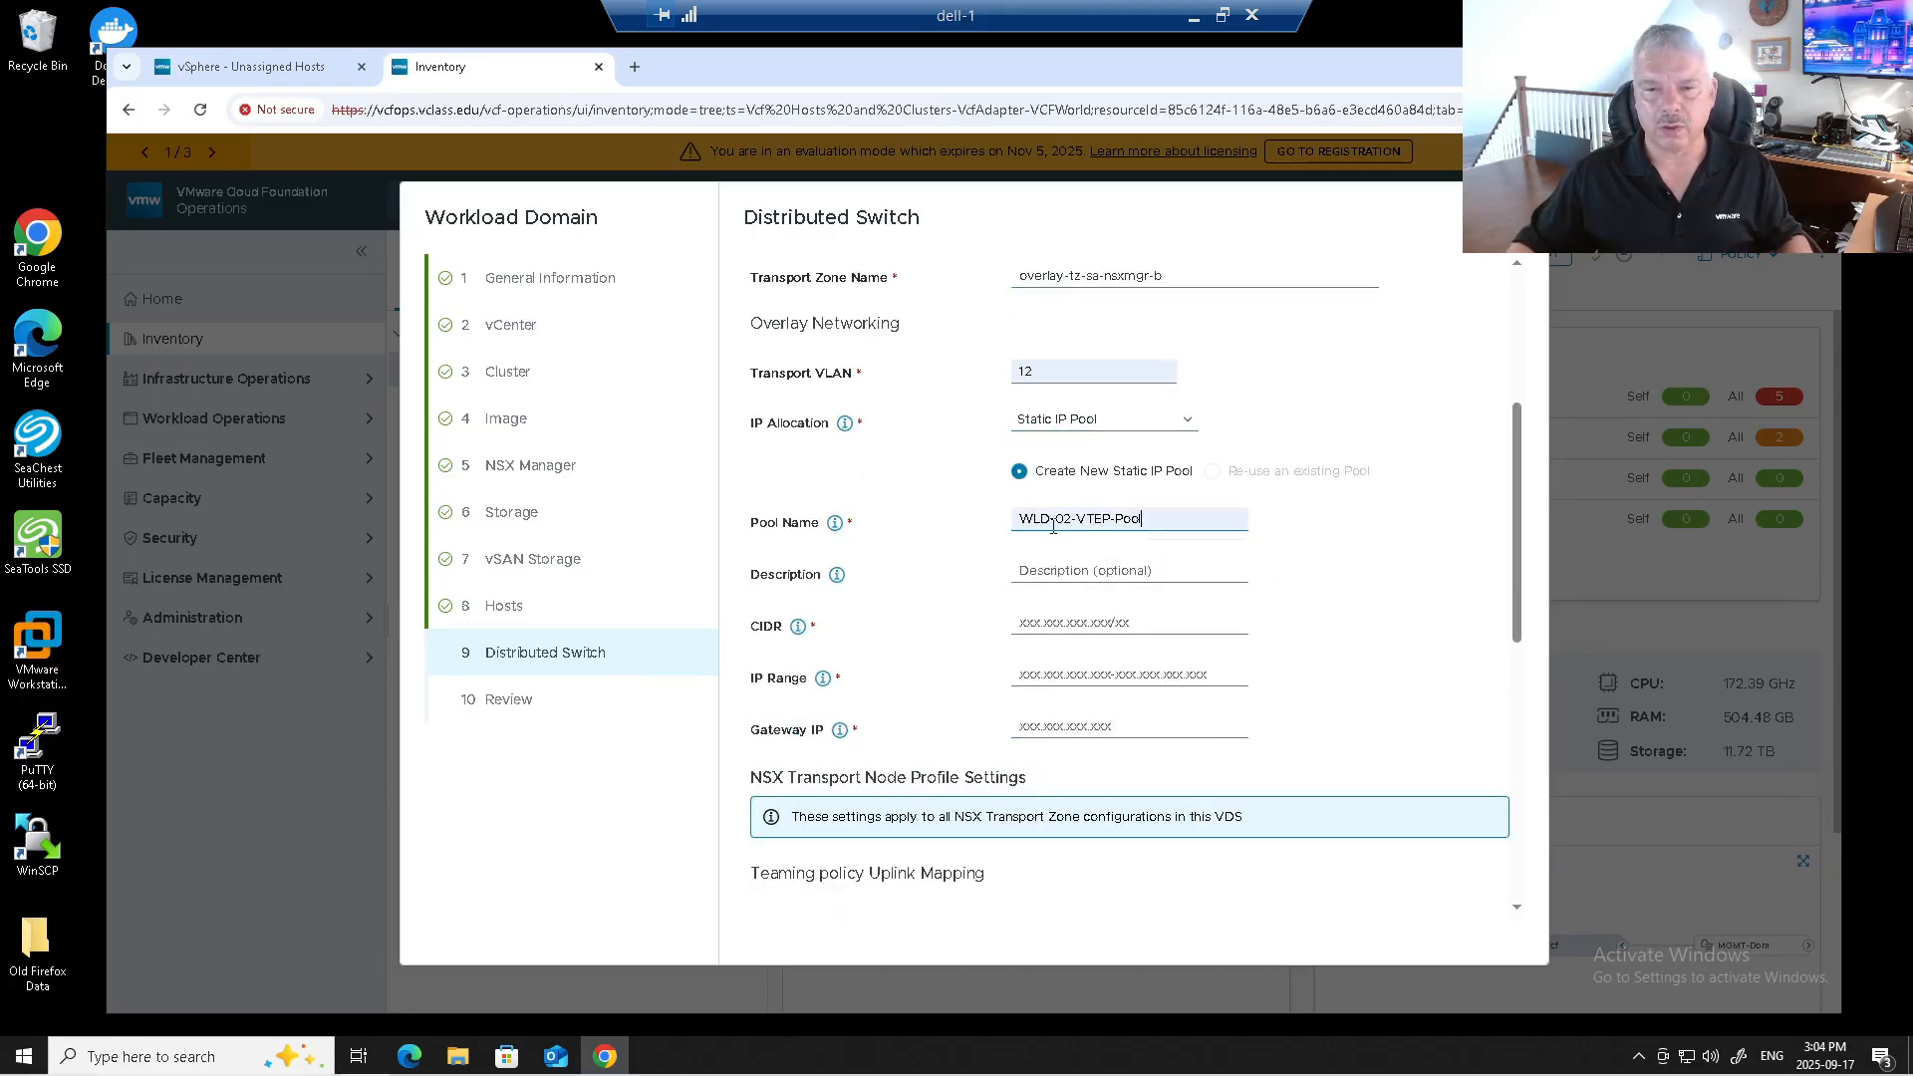
click(1079, 570)
click(1123, 612)
click(1060, 625)
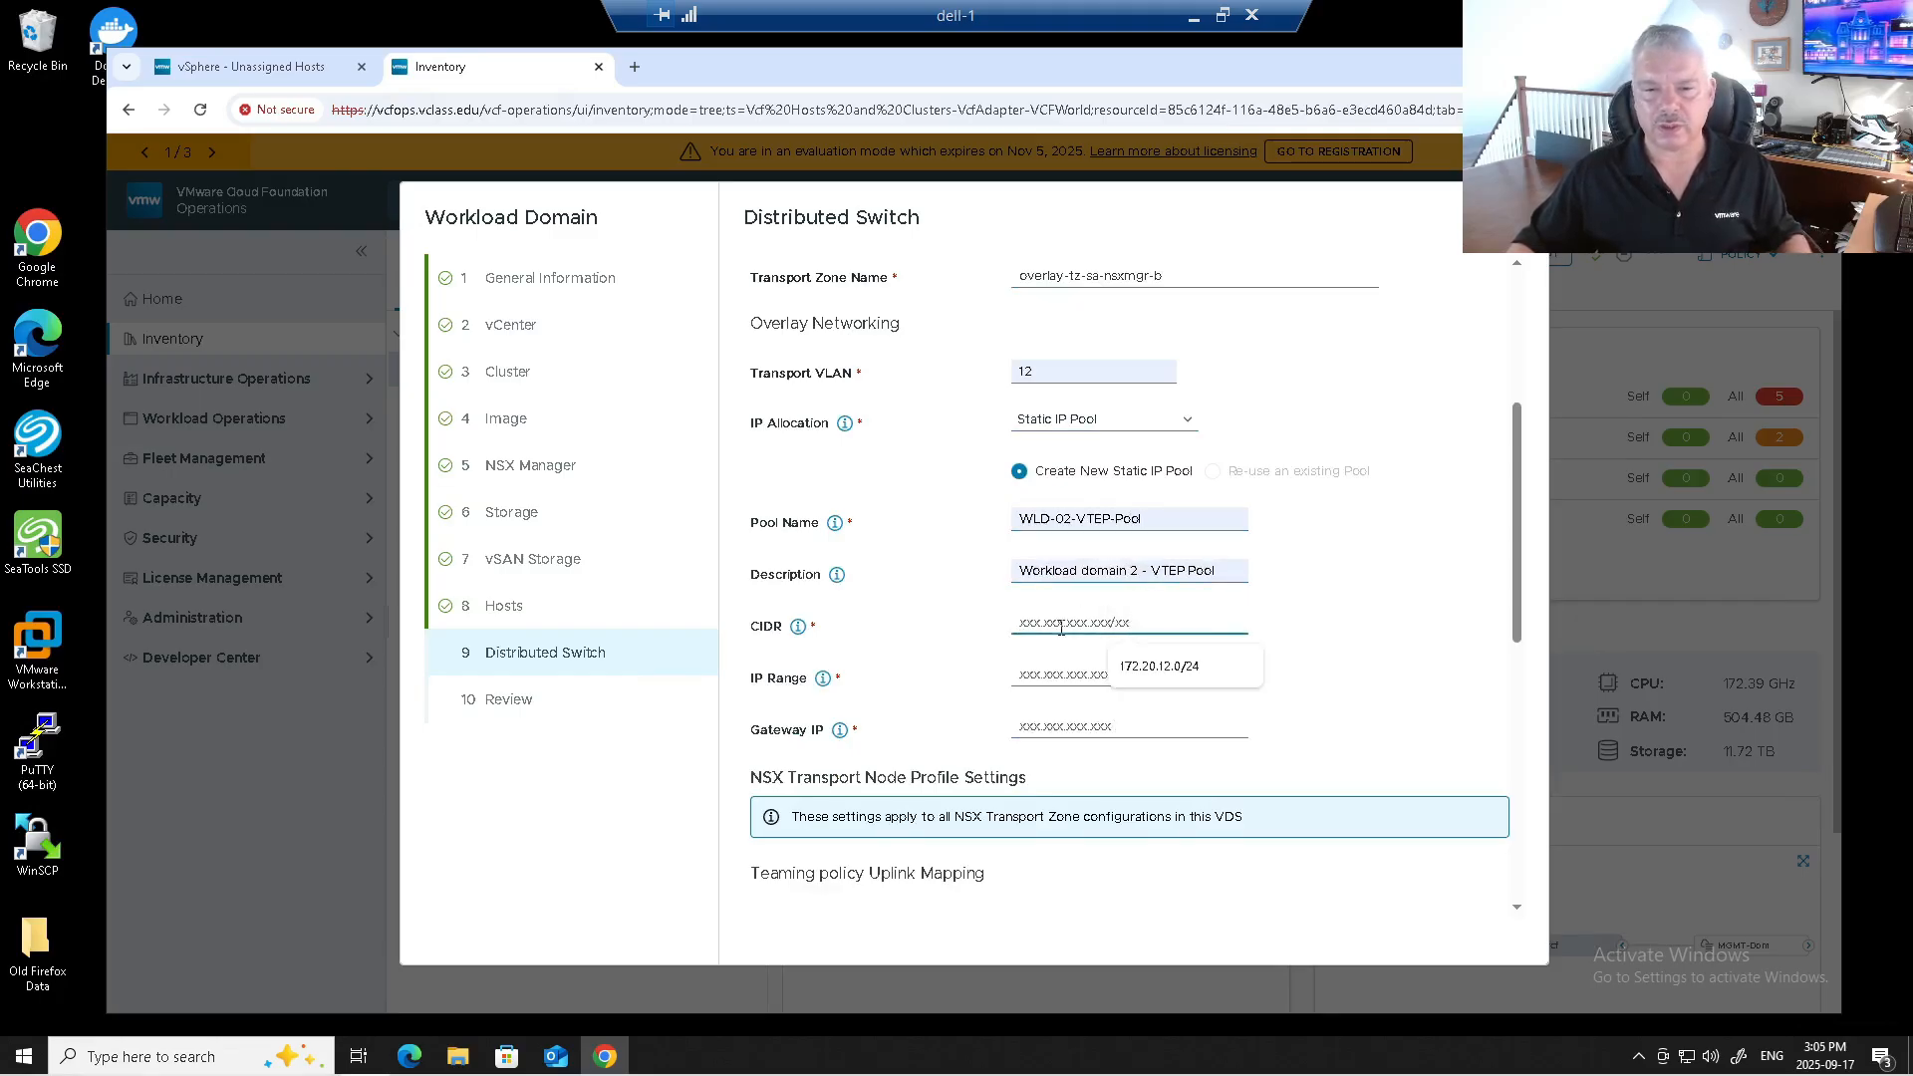
click(1153, 668)
click(1153, 669)
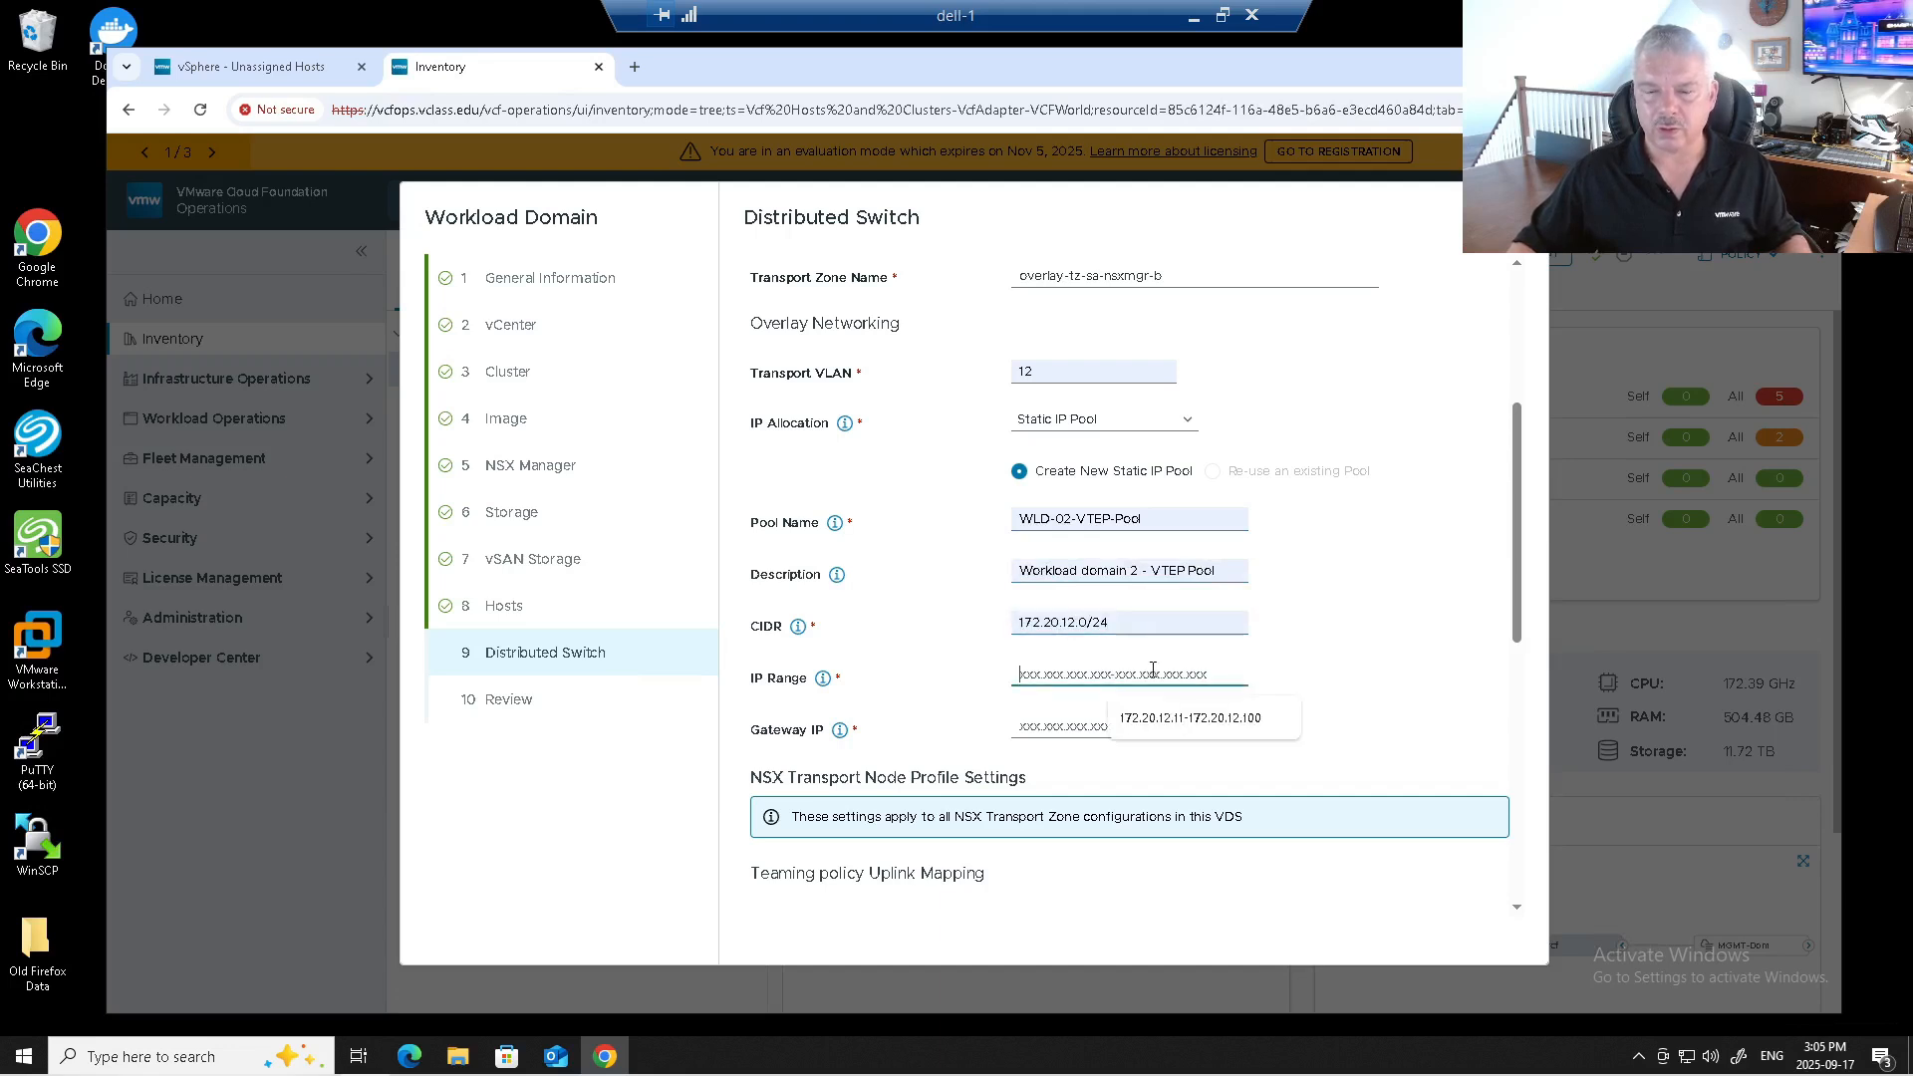
click(1158, 729)
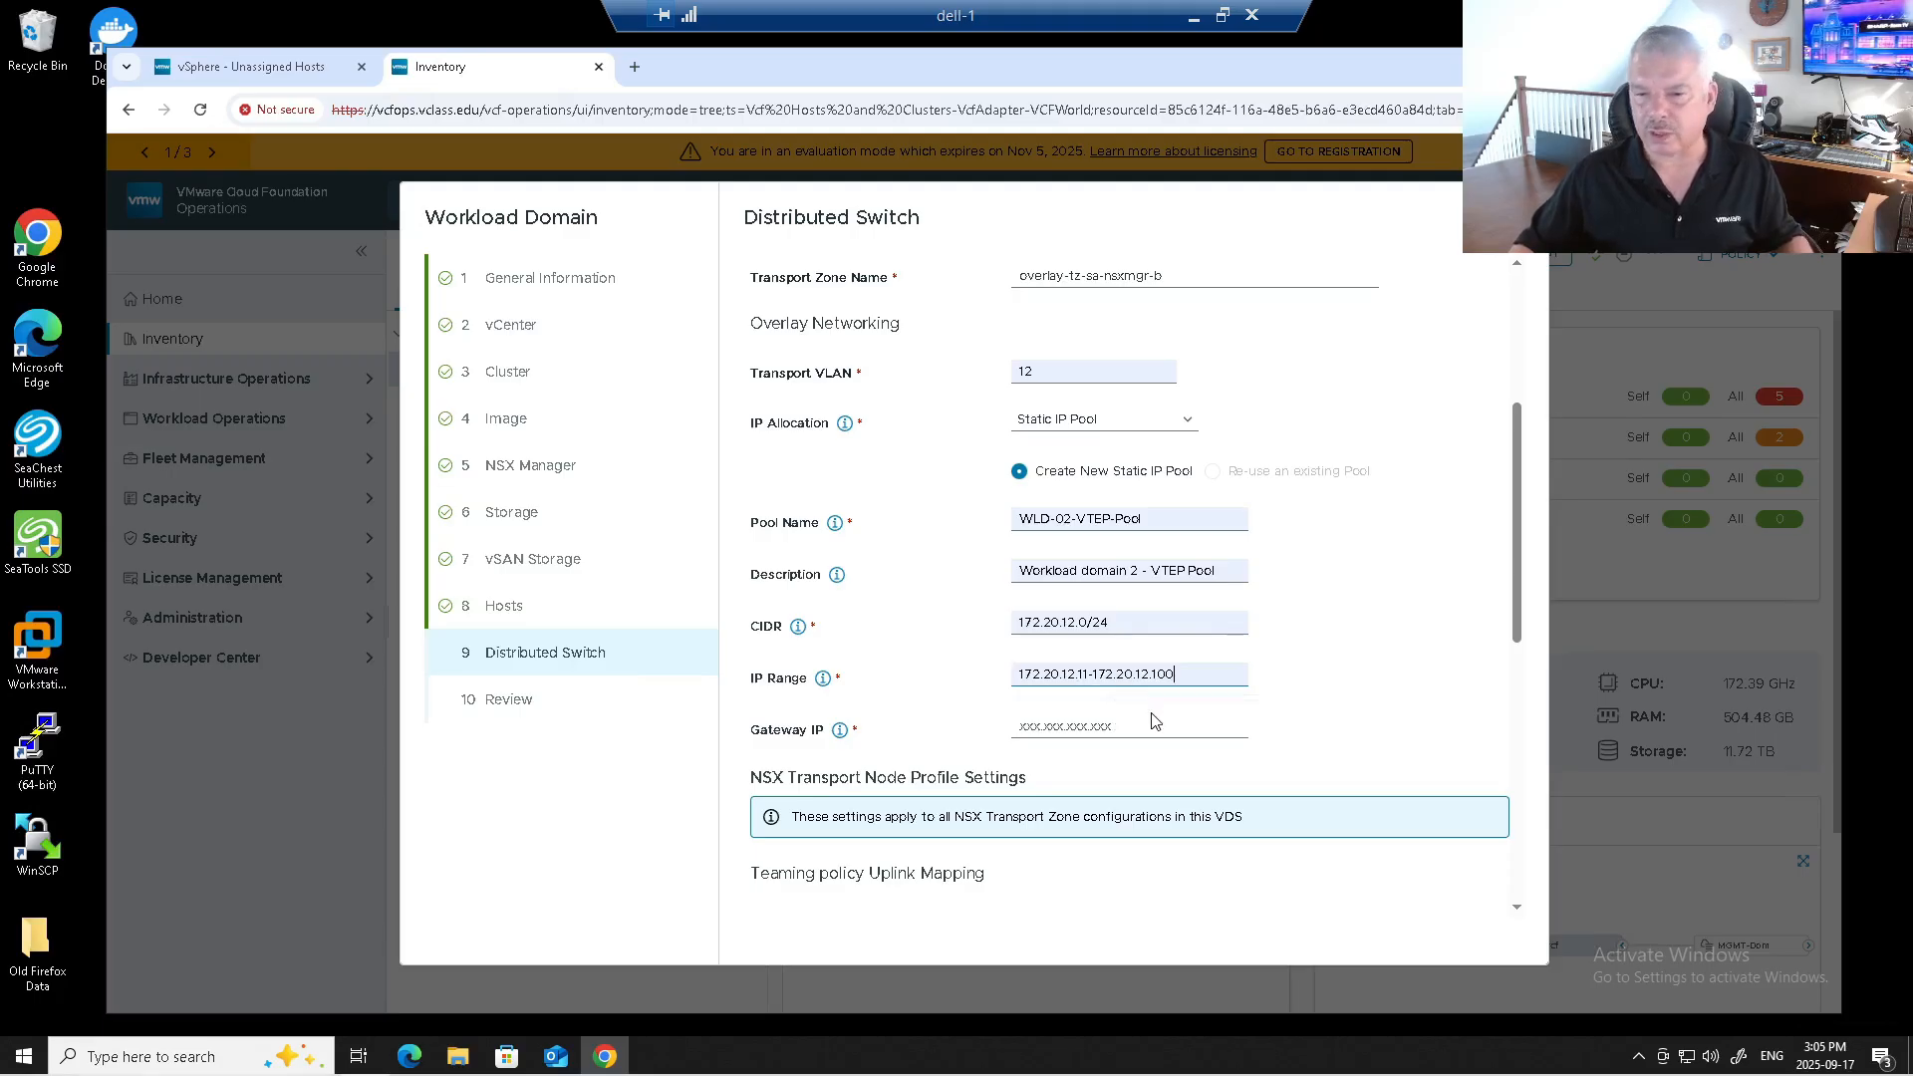
click(1080, 728)
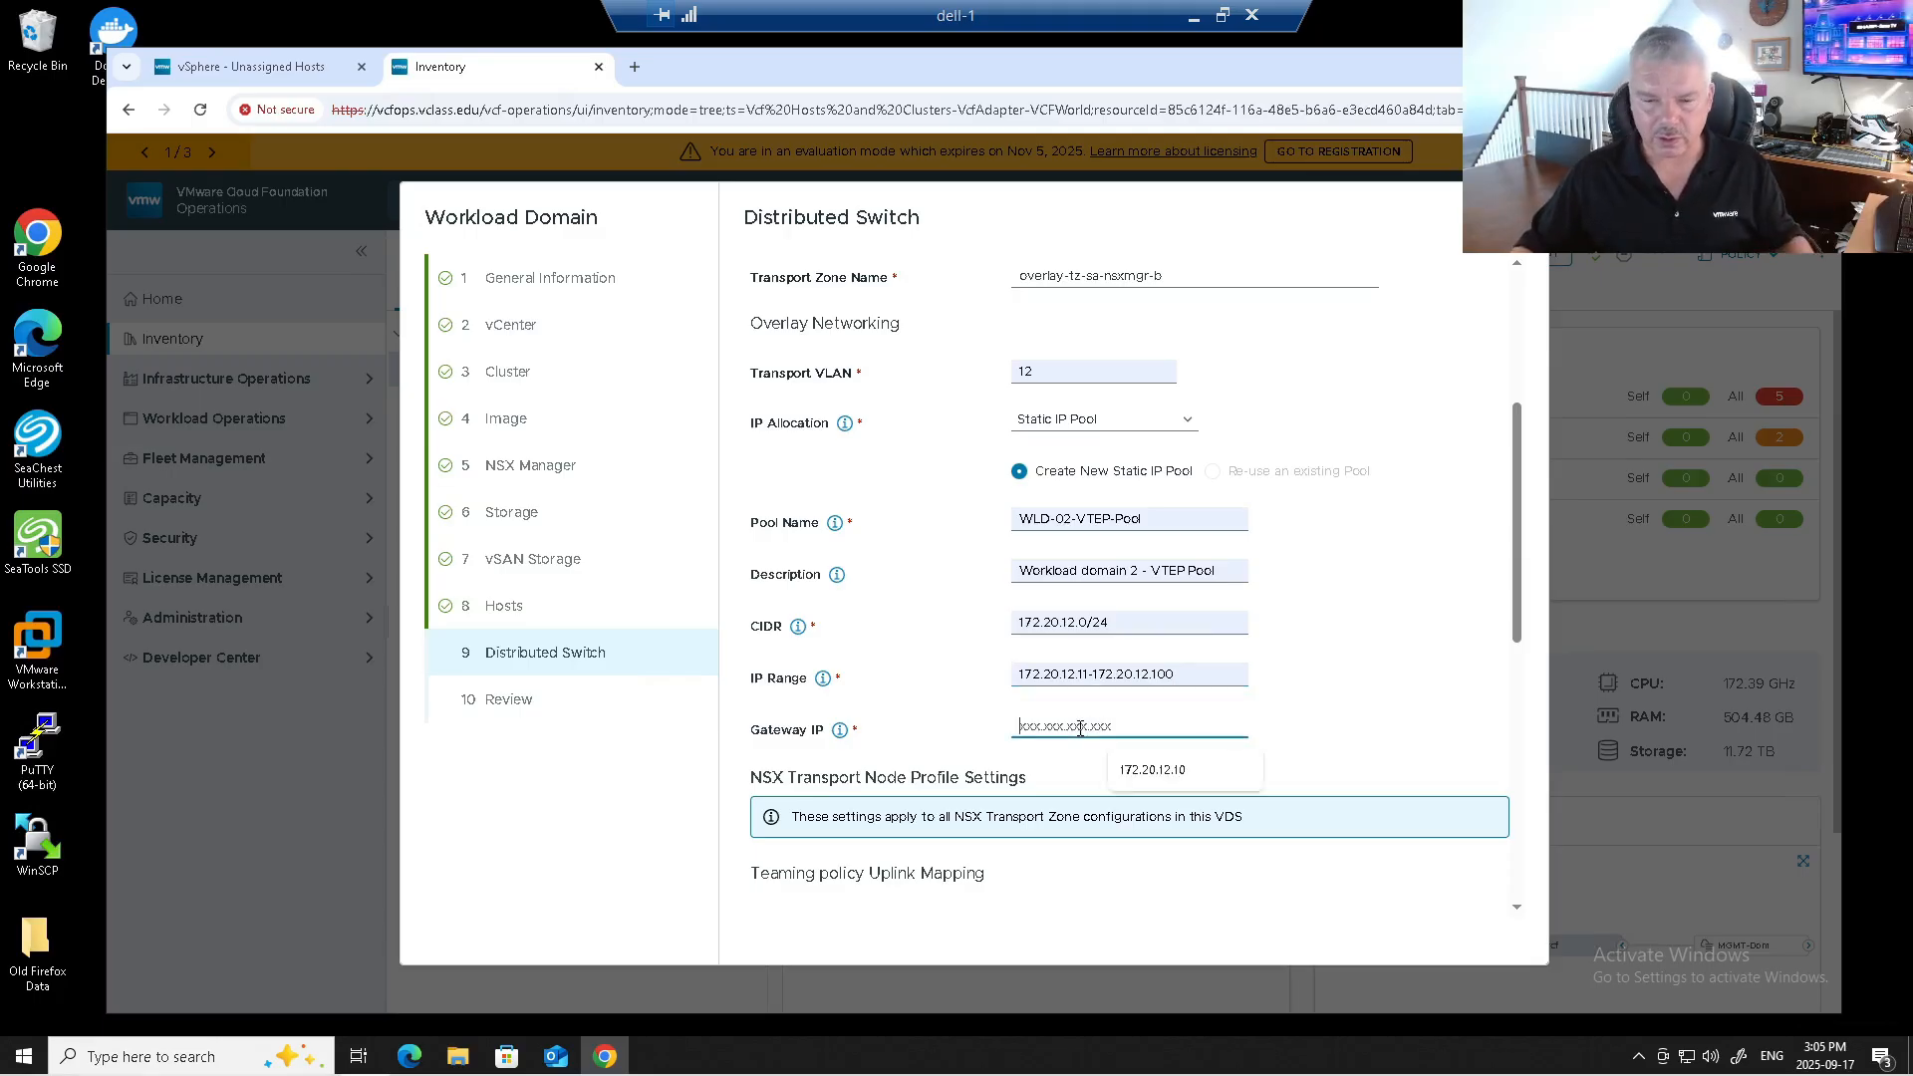
click(1117, 780)
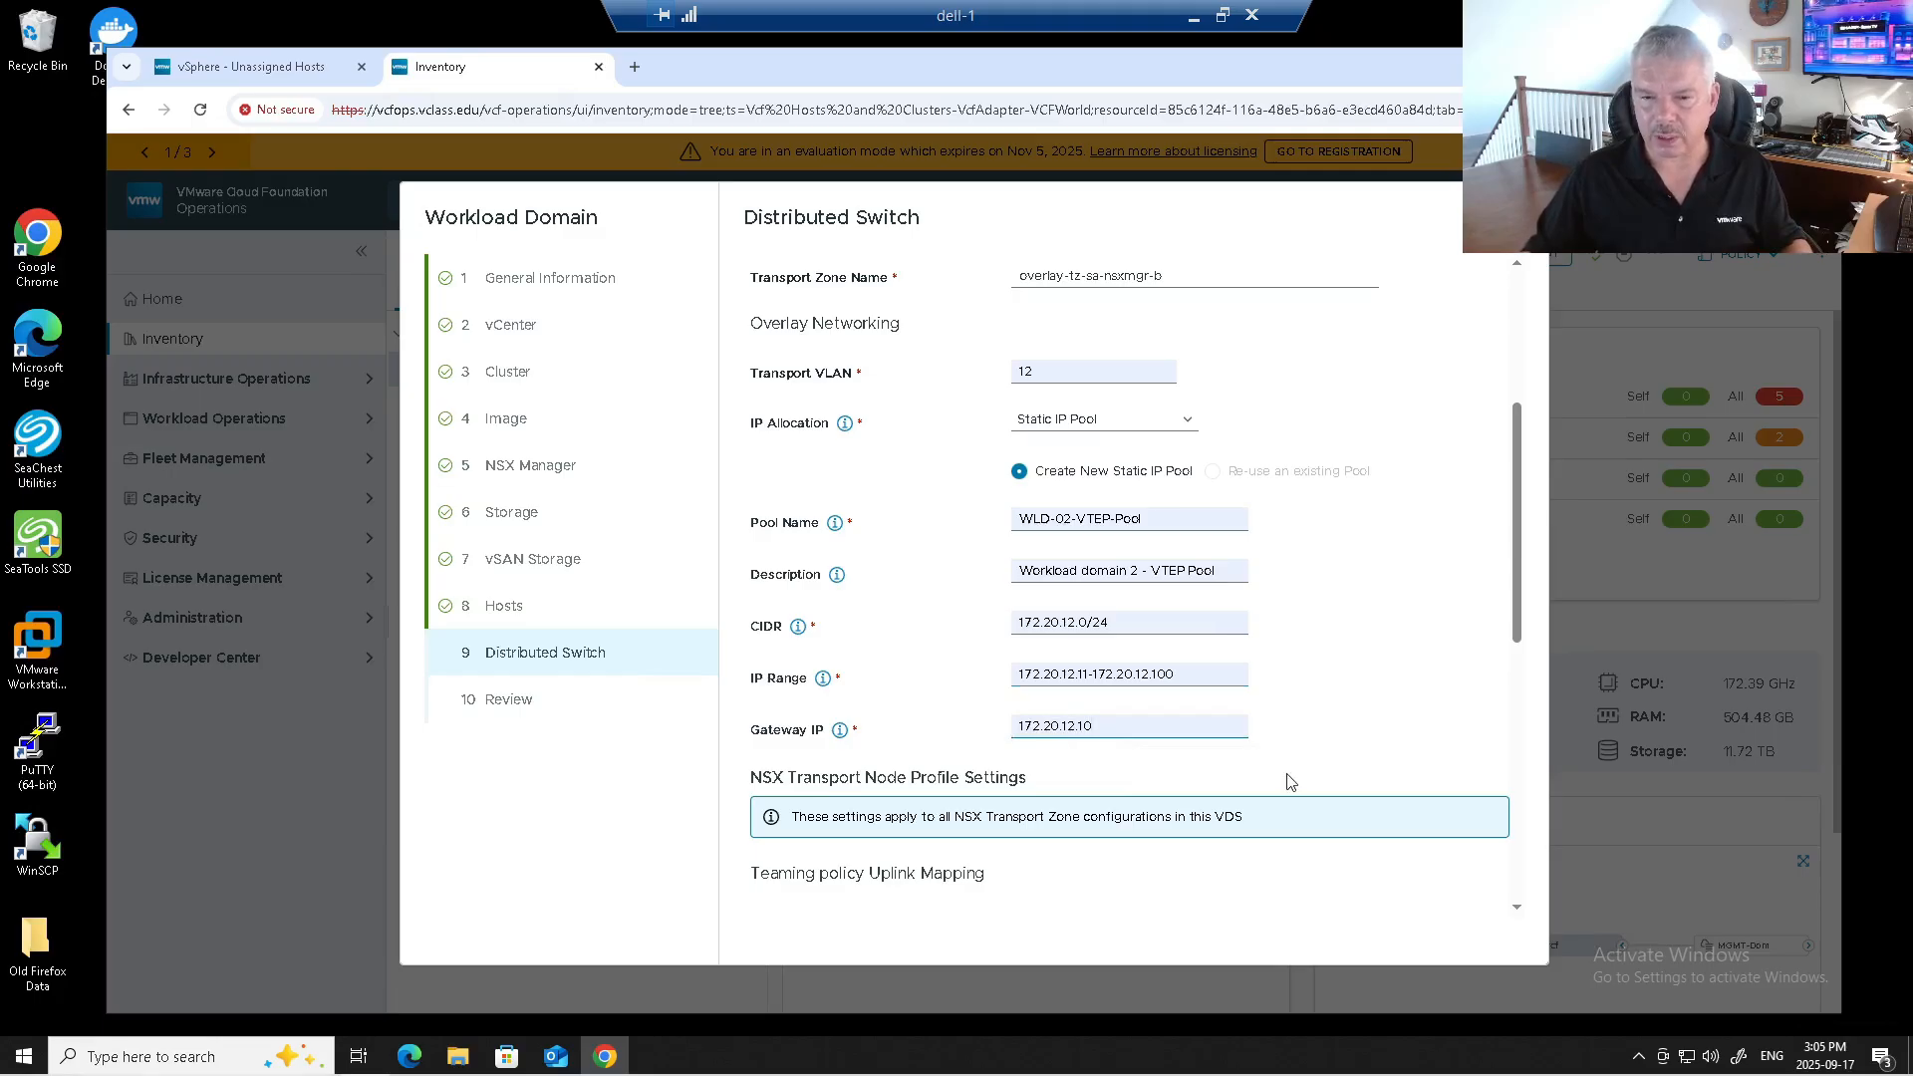
Review the uplink mapping and the Load Balance Source teaming policy.
scroll(1290, 781, down, 4)
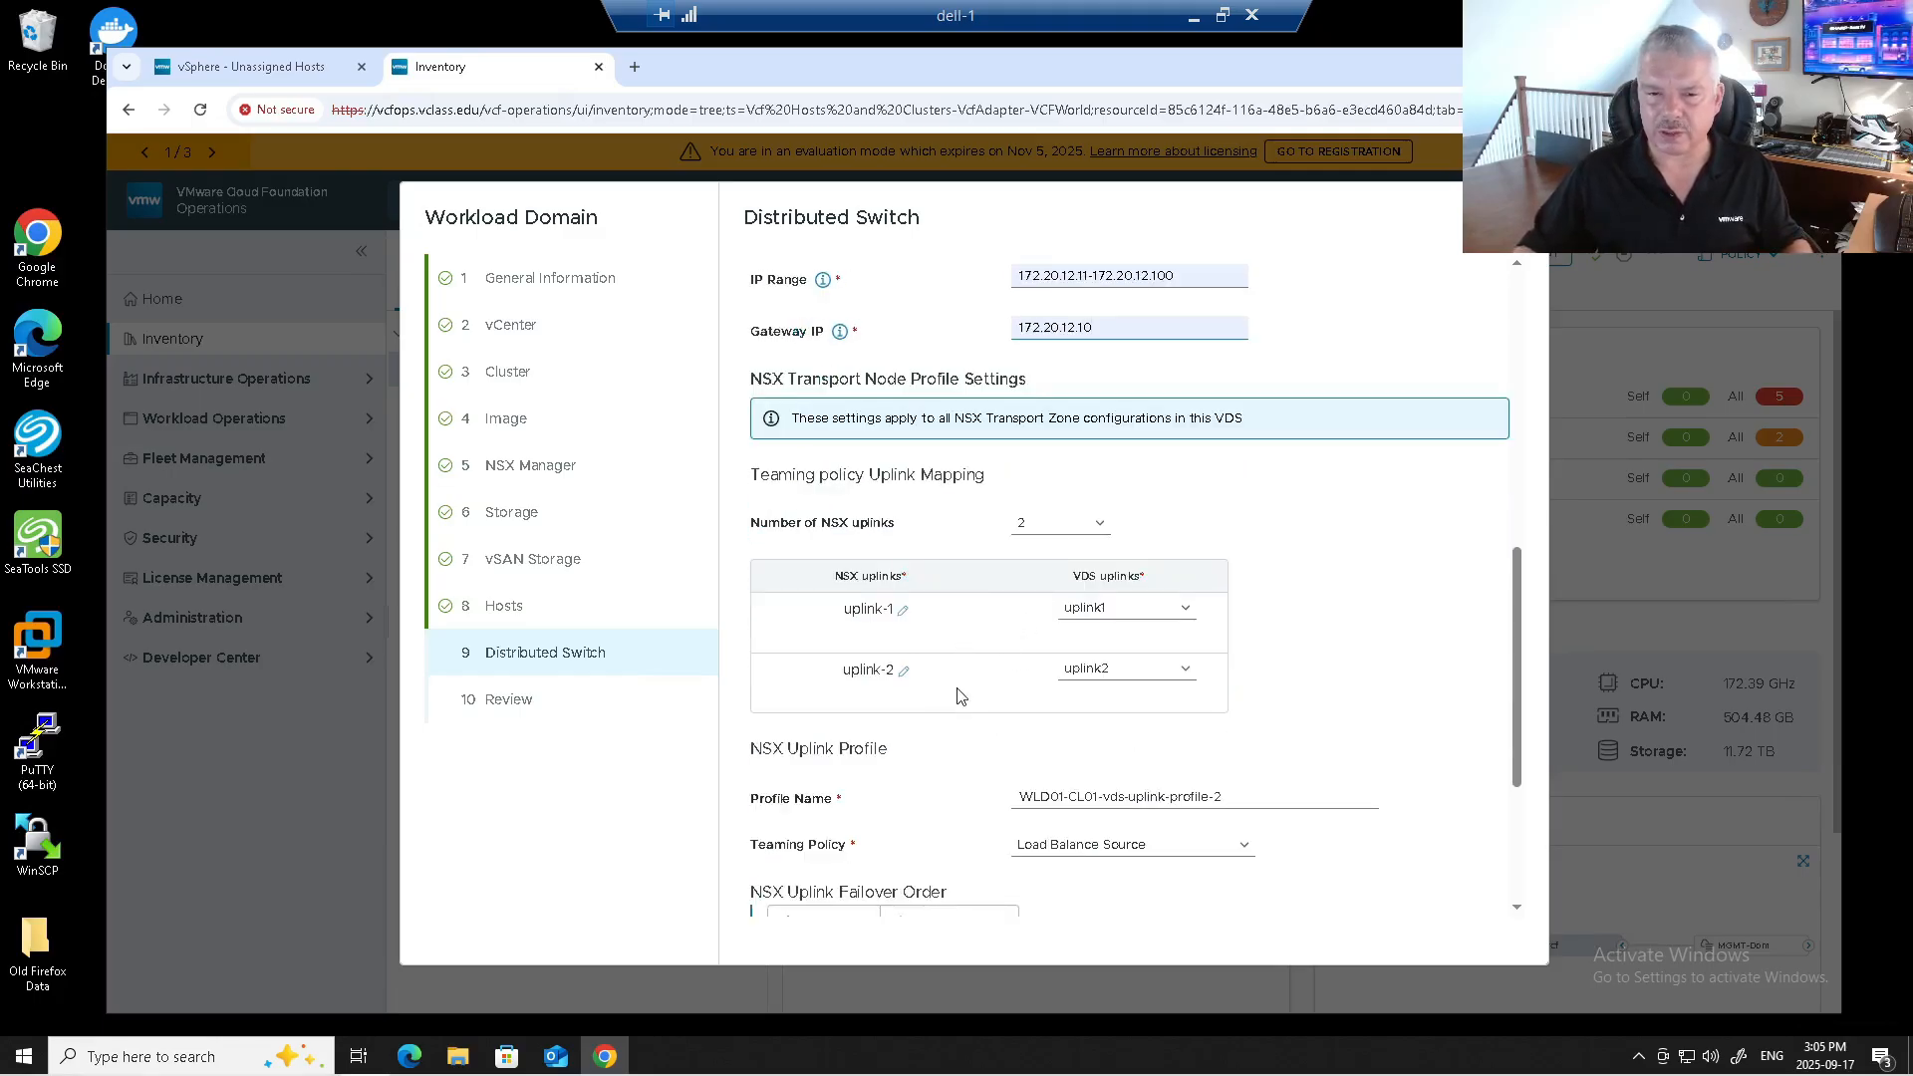
scroll(987, 620, down, 1)
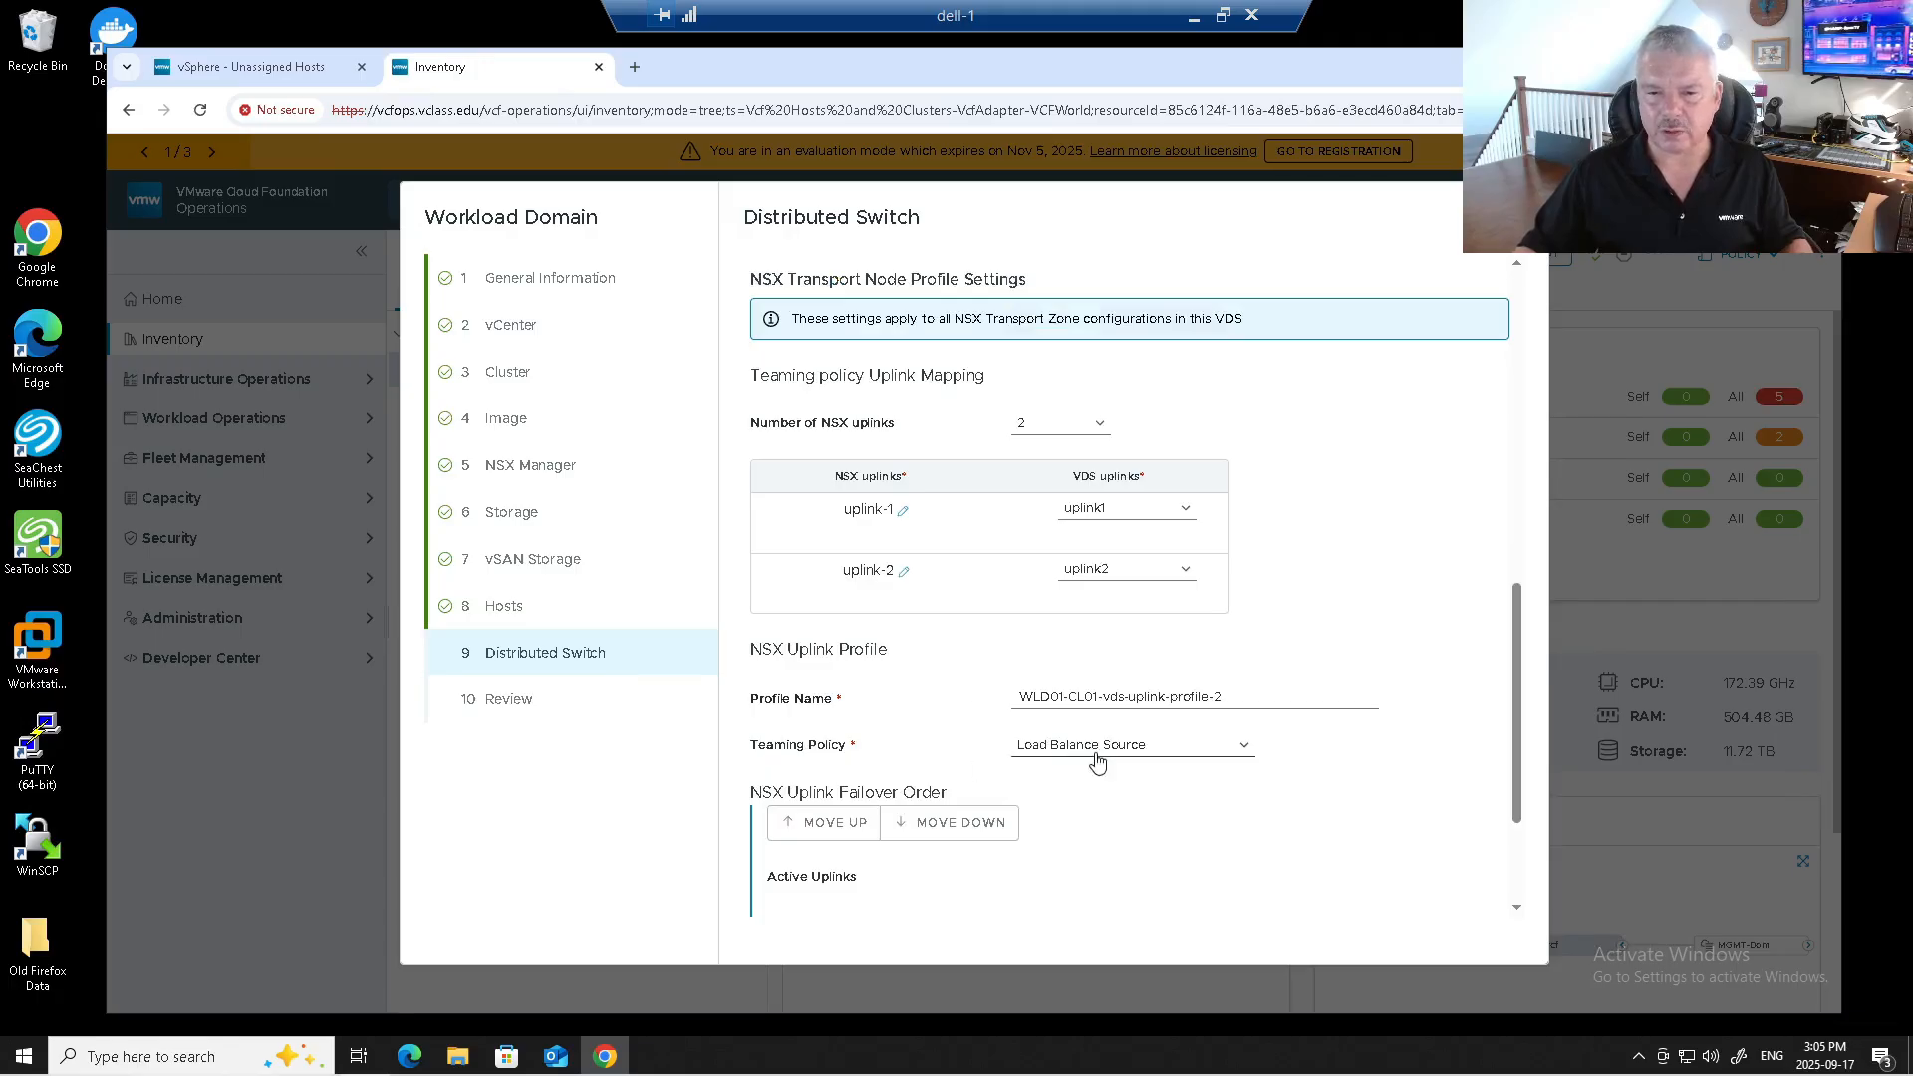
scroll(1141, 778, down, 2)
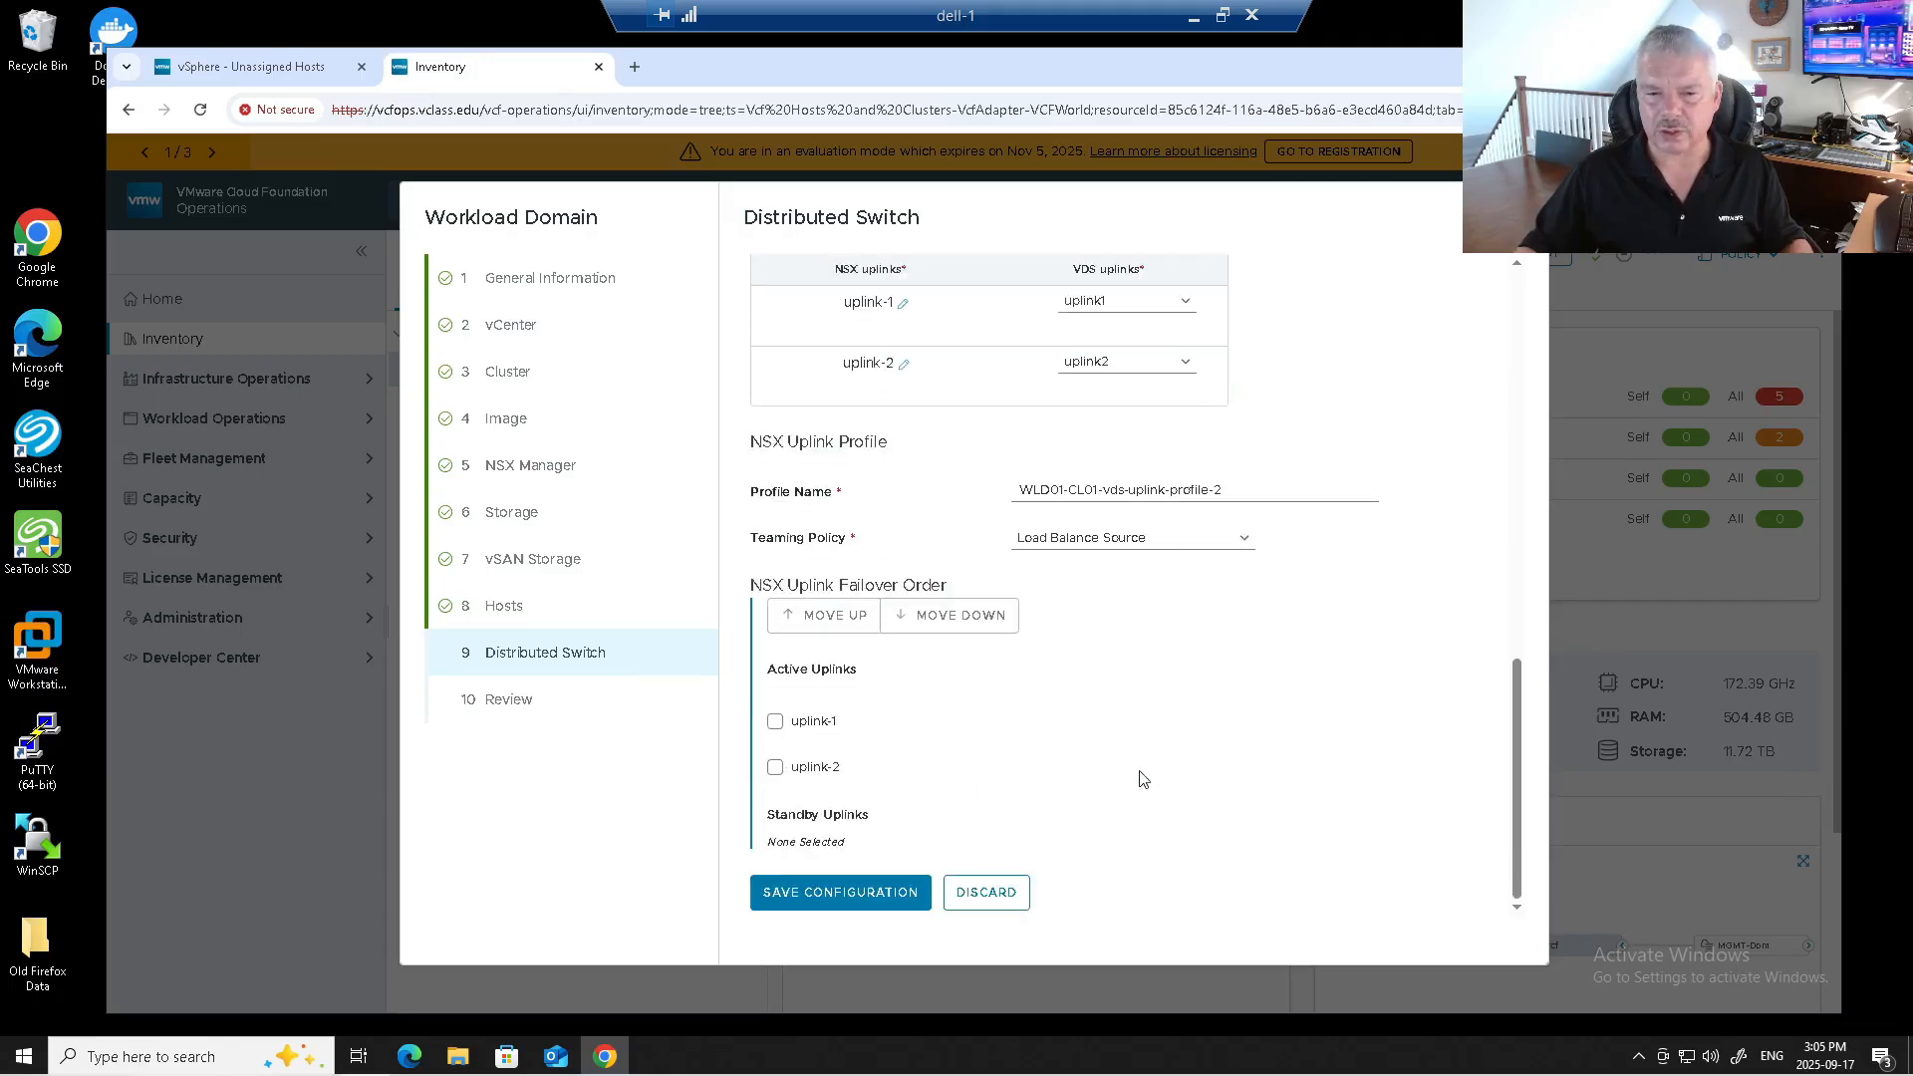
scroll(1143, 780, up, 1)
scroll(1143, 780, up, 2)
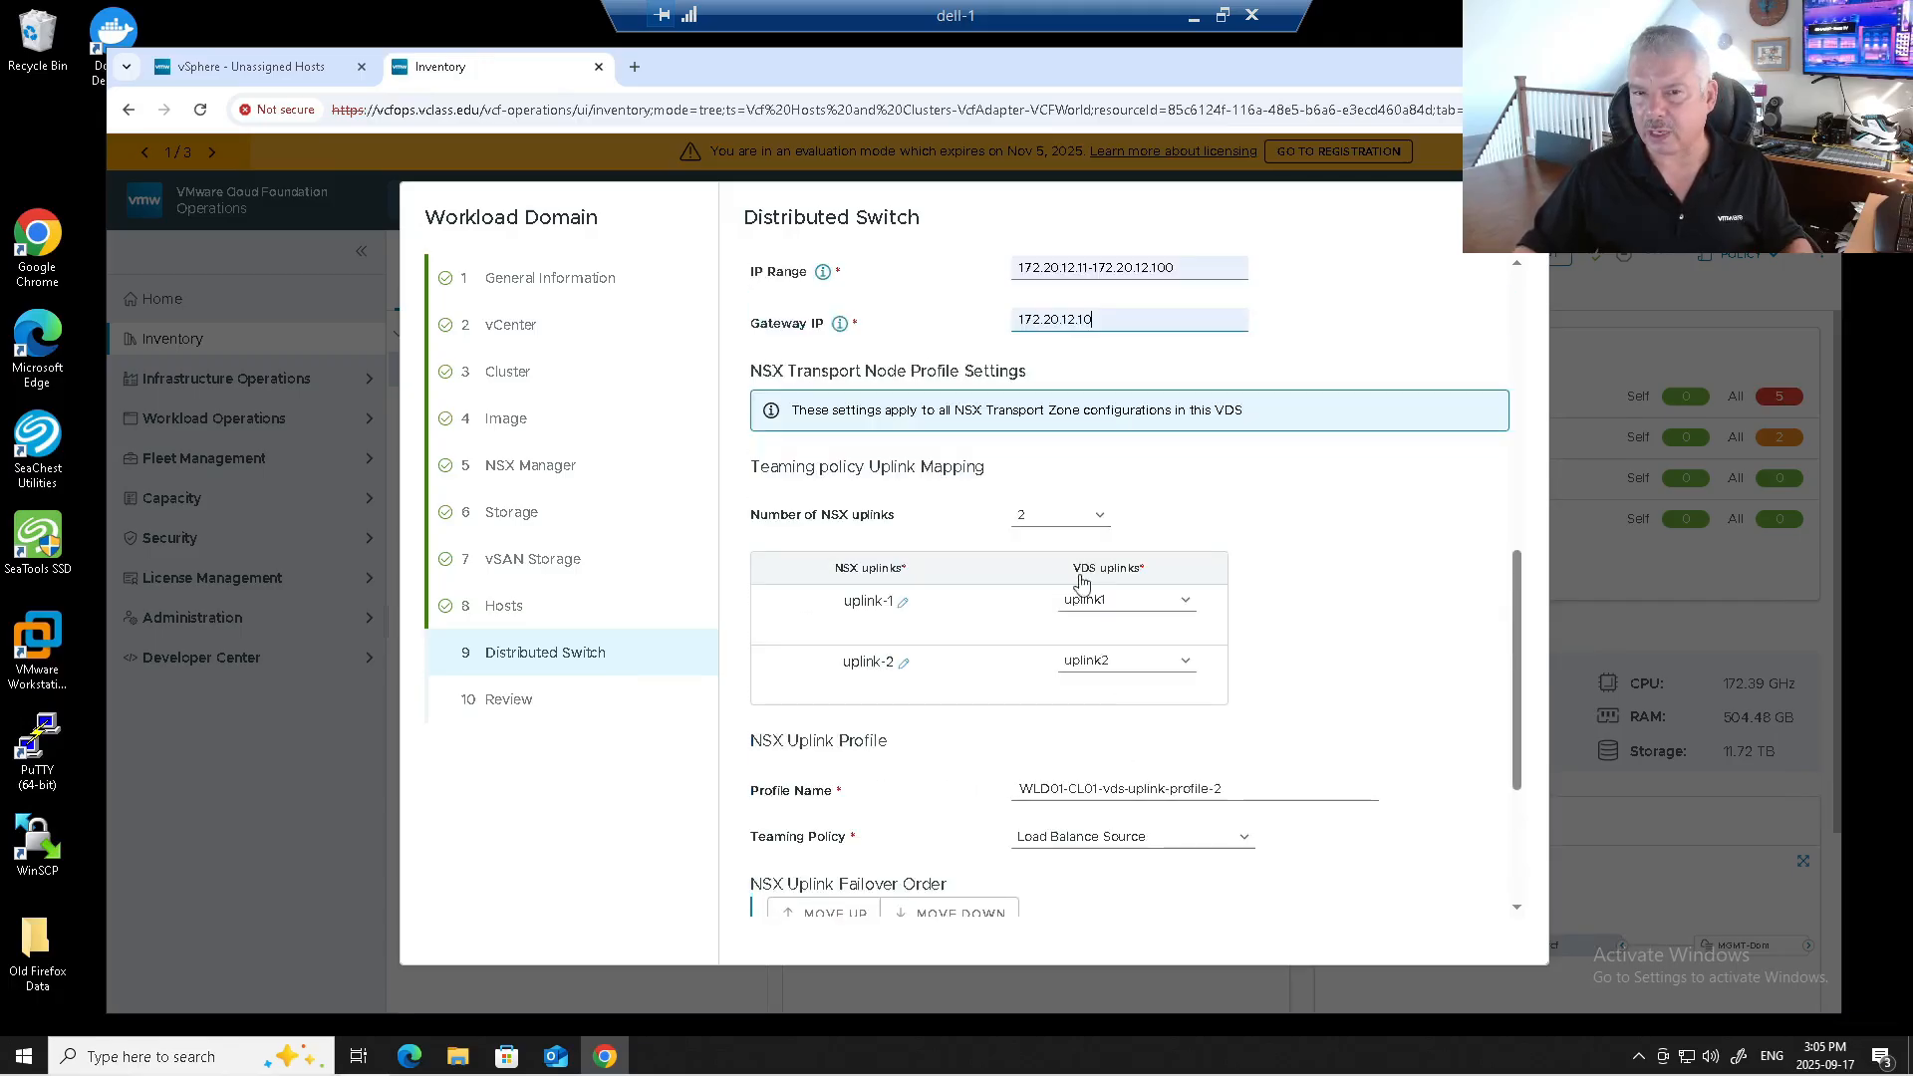
scroll(1096, 663, down, 2)
scroll(1101, 666, down, 1)
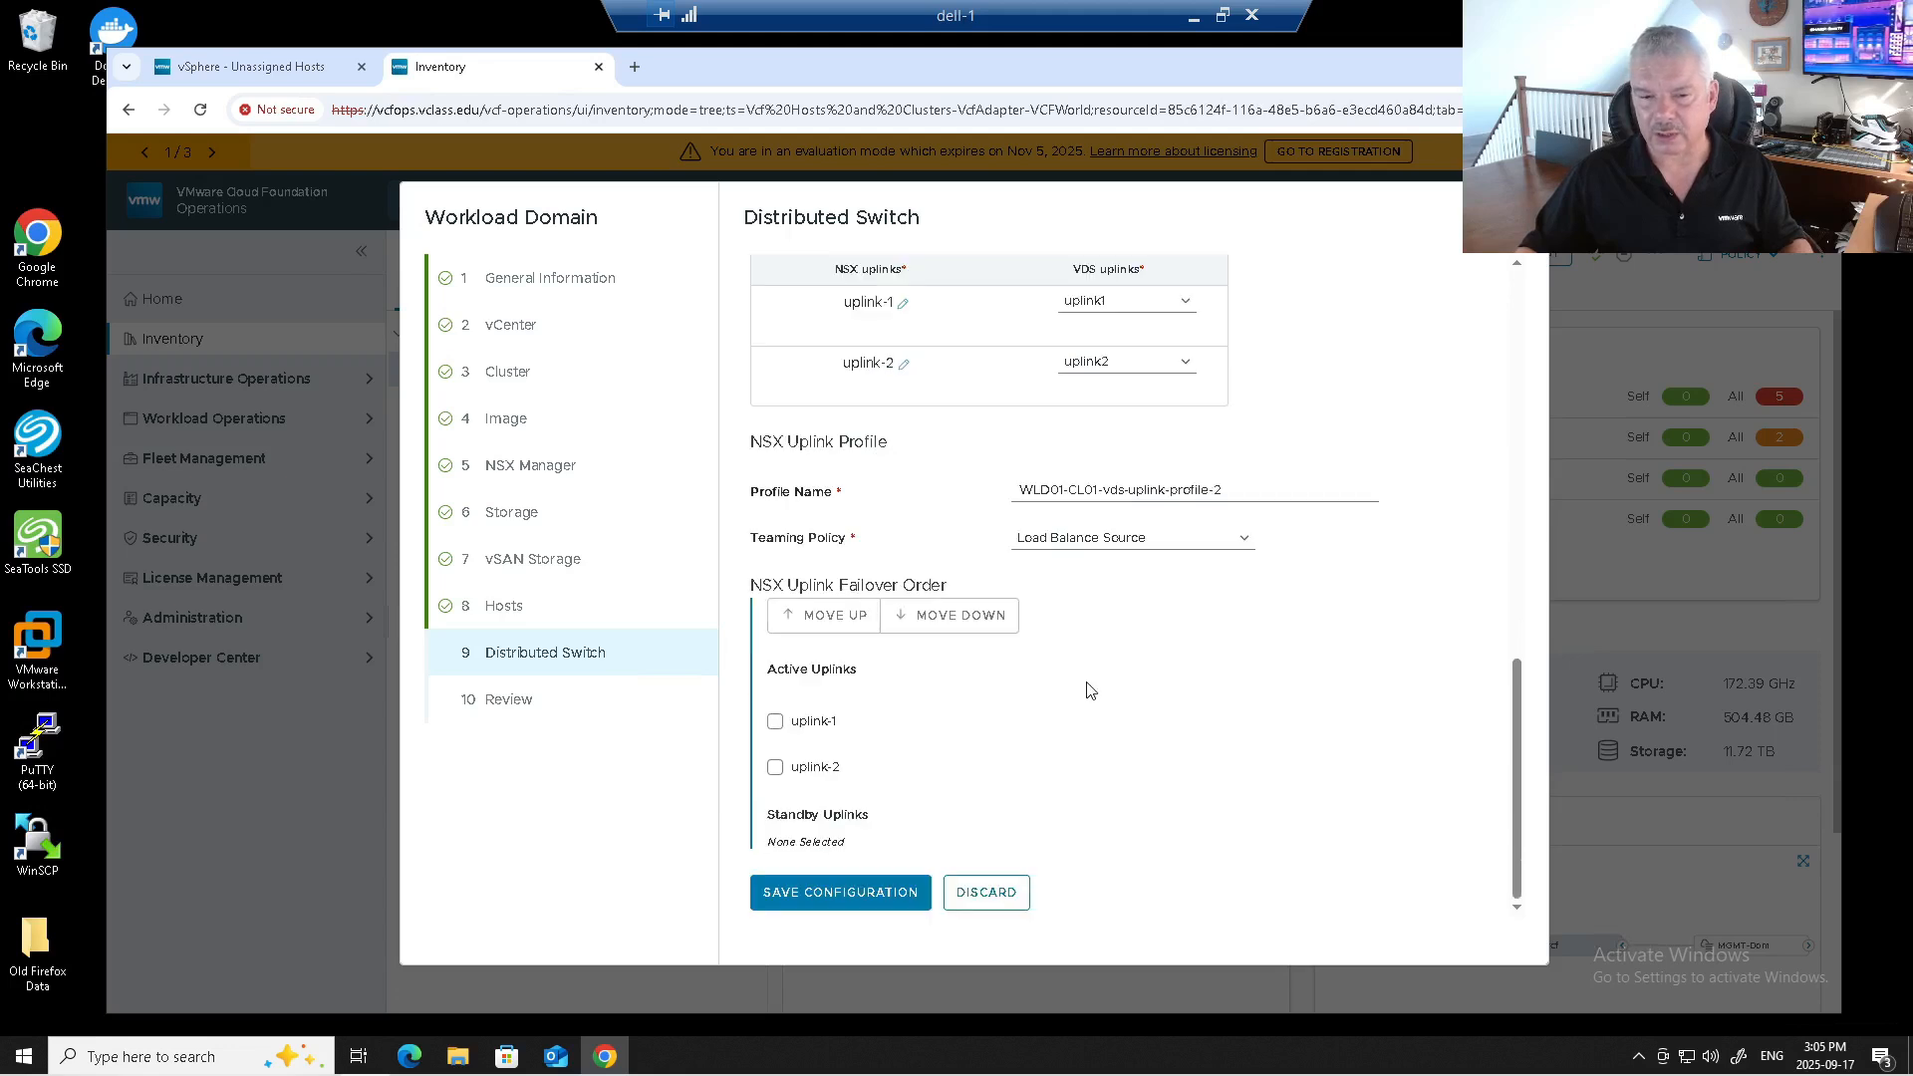
Save vds-02's NSX overlay settings with uplink-1 and uplink-2 active and acknowledge the Transport VLAN warning.
click(902, 887)
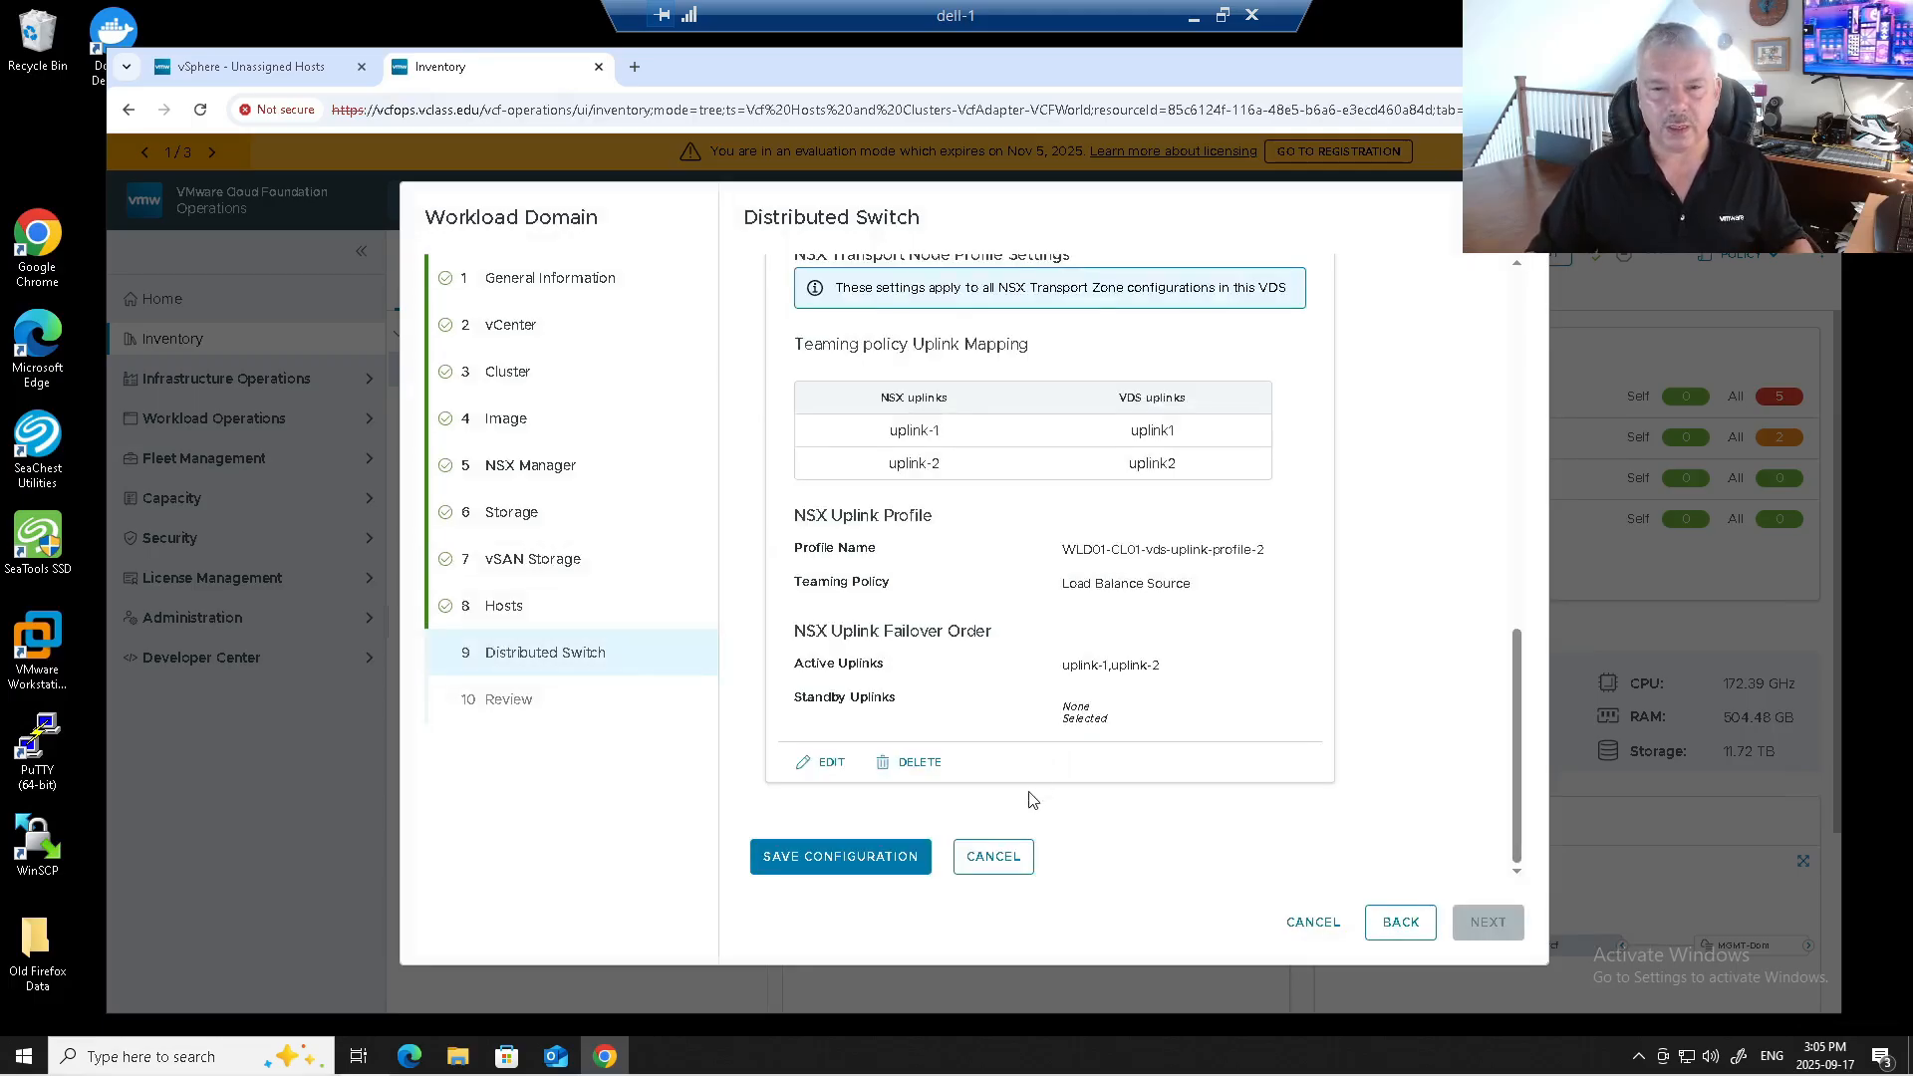
scroll(982, 417, up, 5)
scroll(996, 446, down, 5)
click(875, 856)
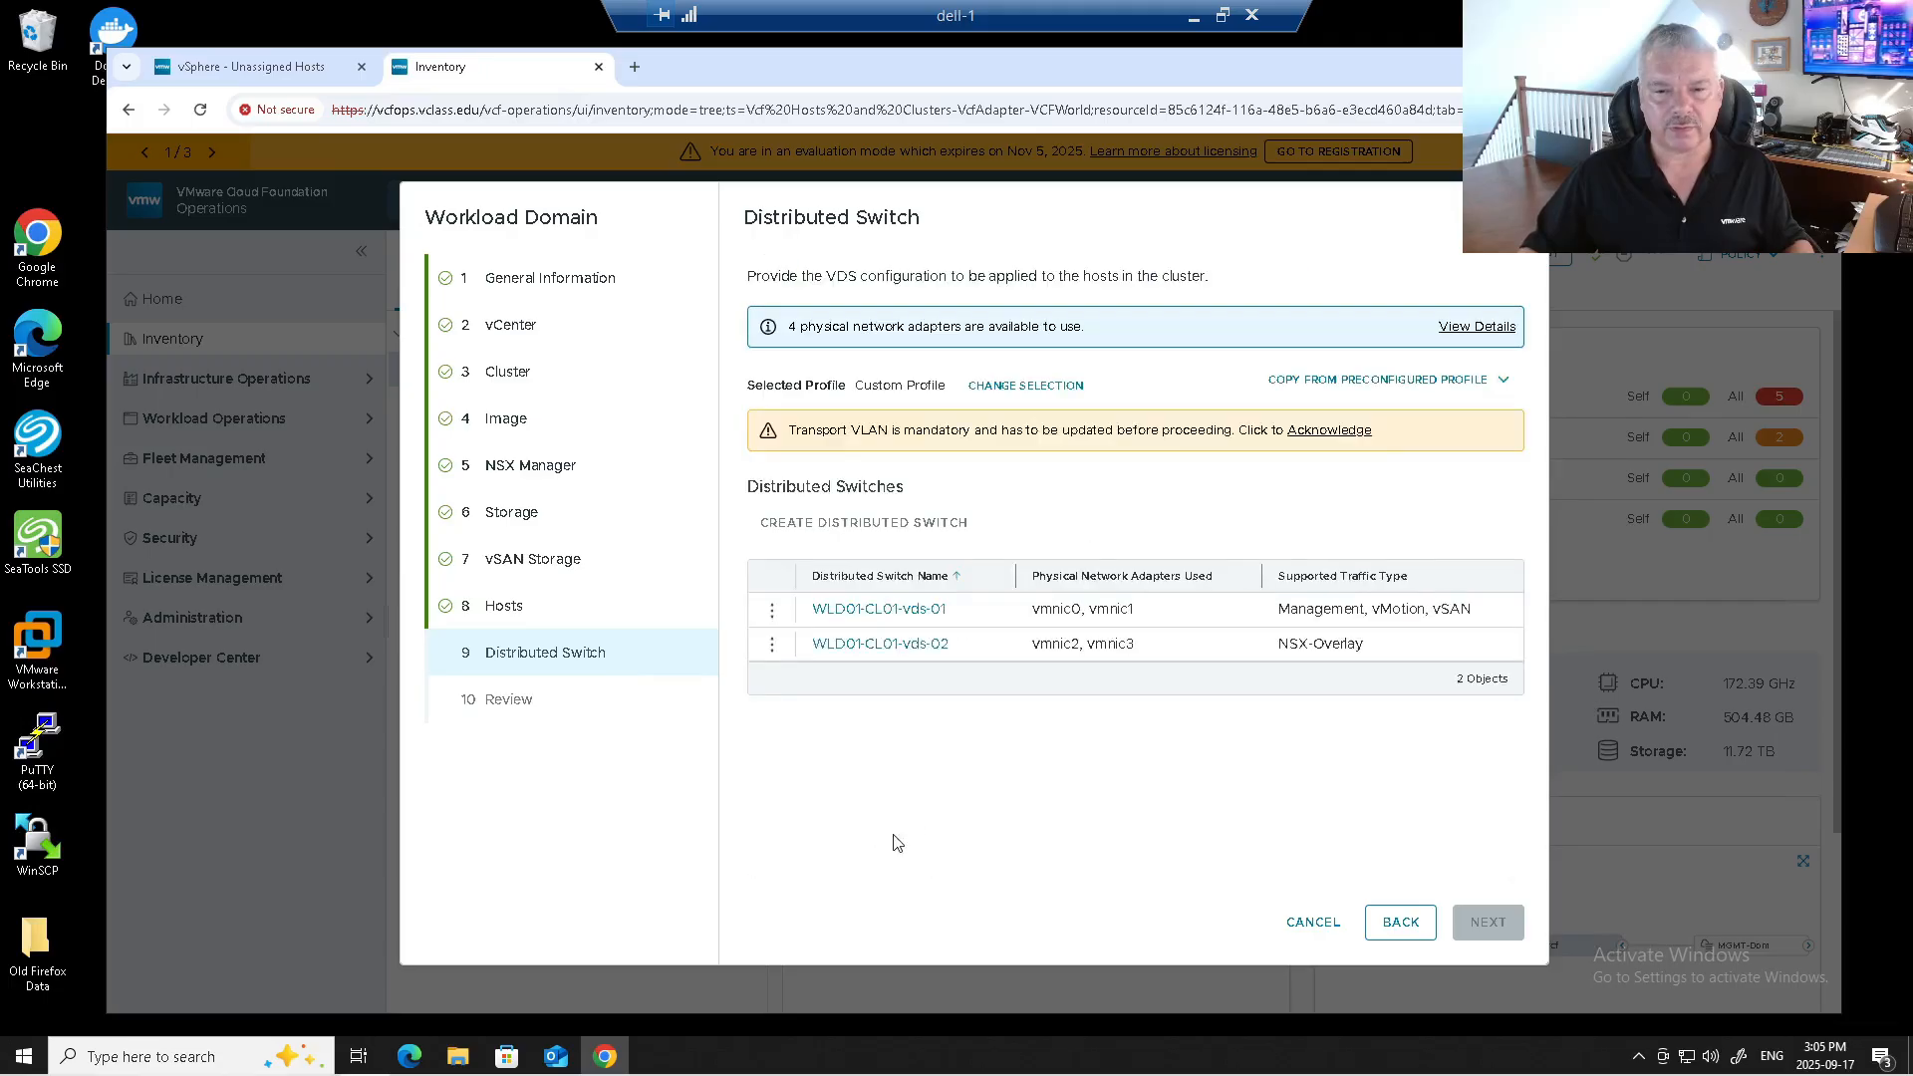
click(1312, 436)
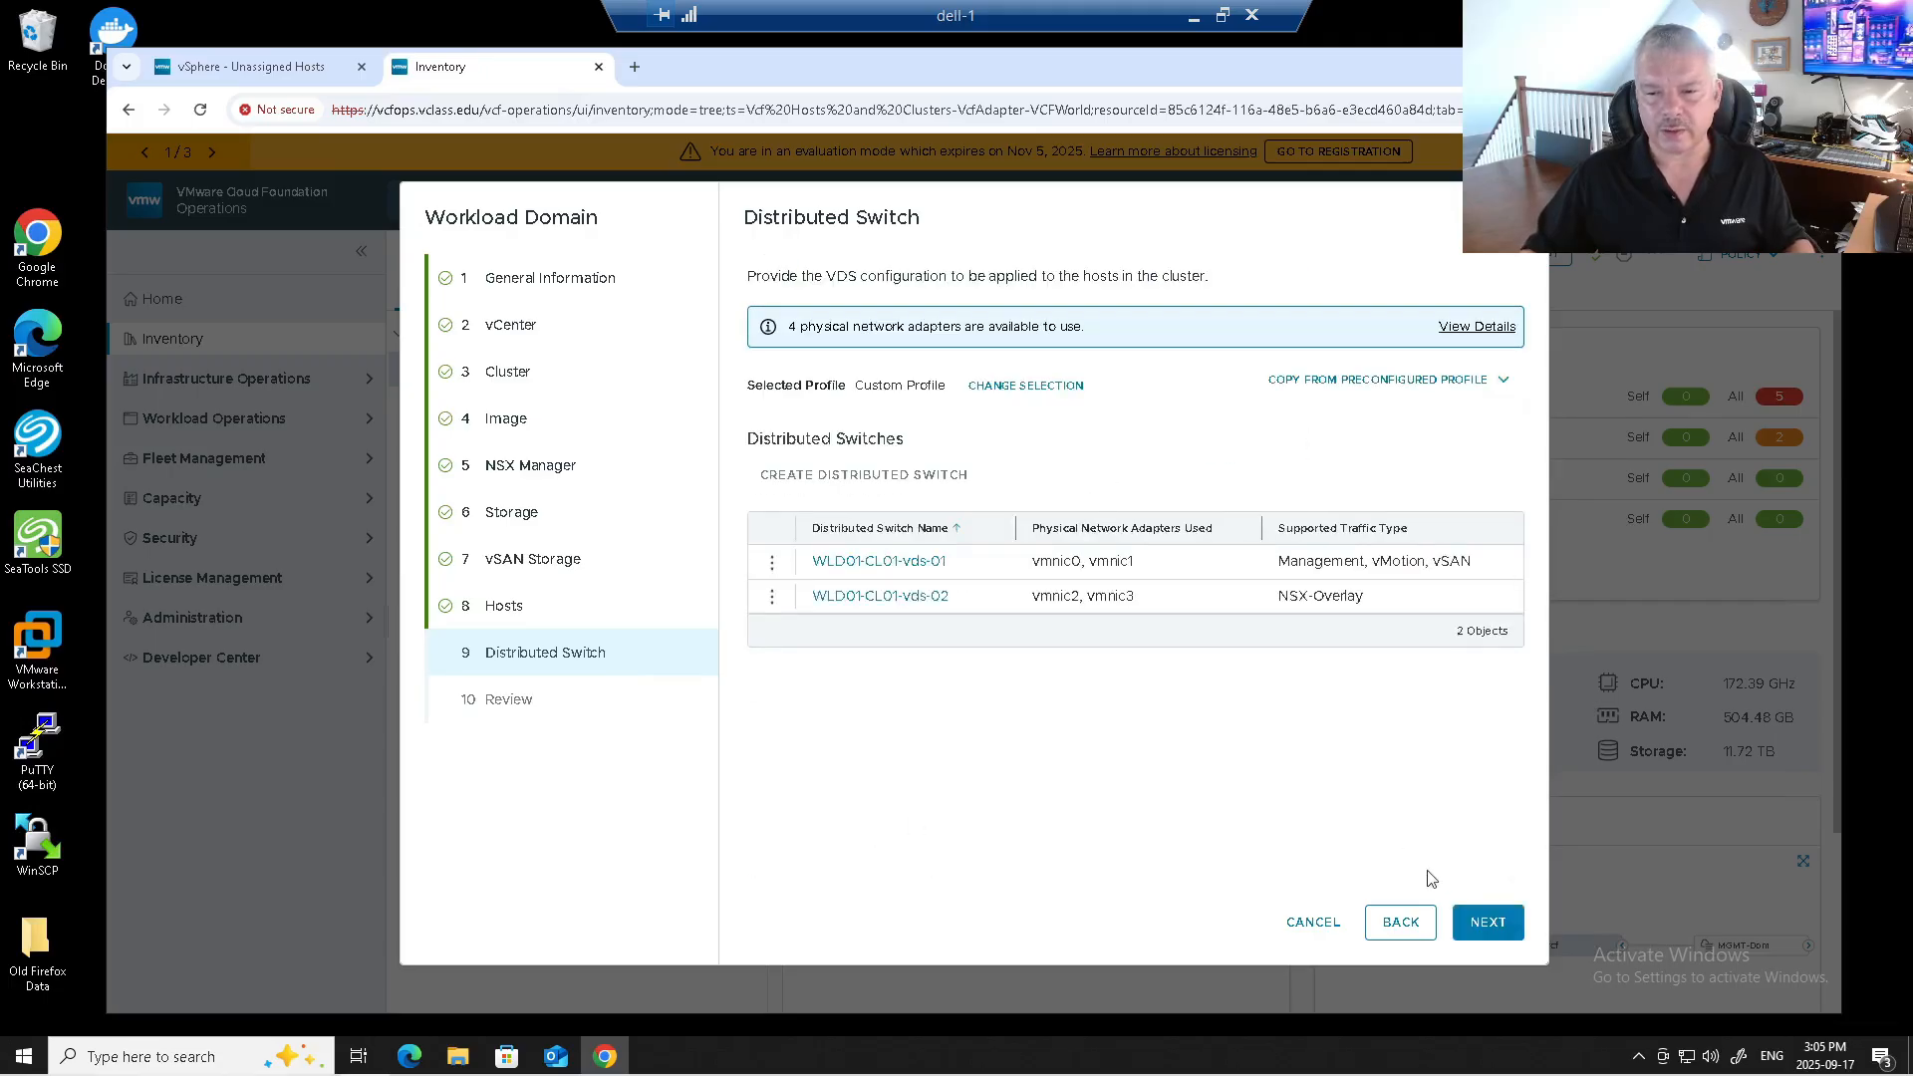
Review the WLD-01 workload domain summary and finish the wizard to start creation.
click(1482, 923)
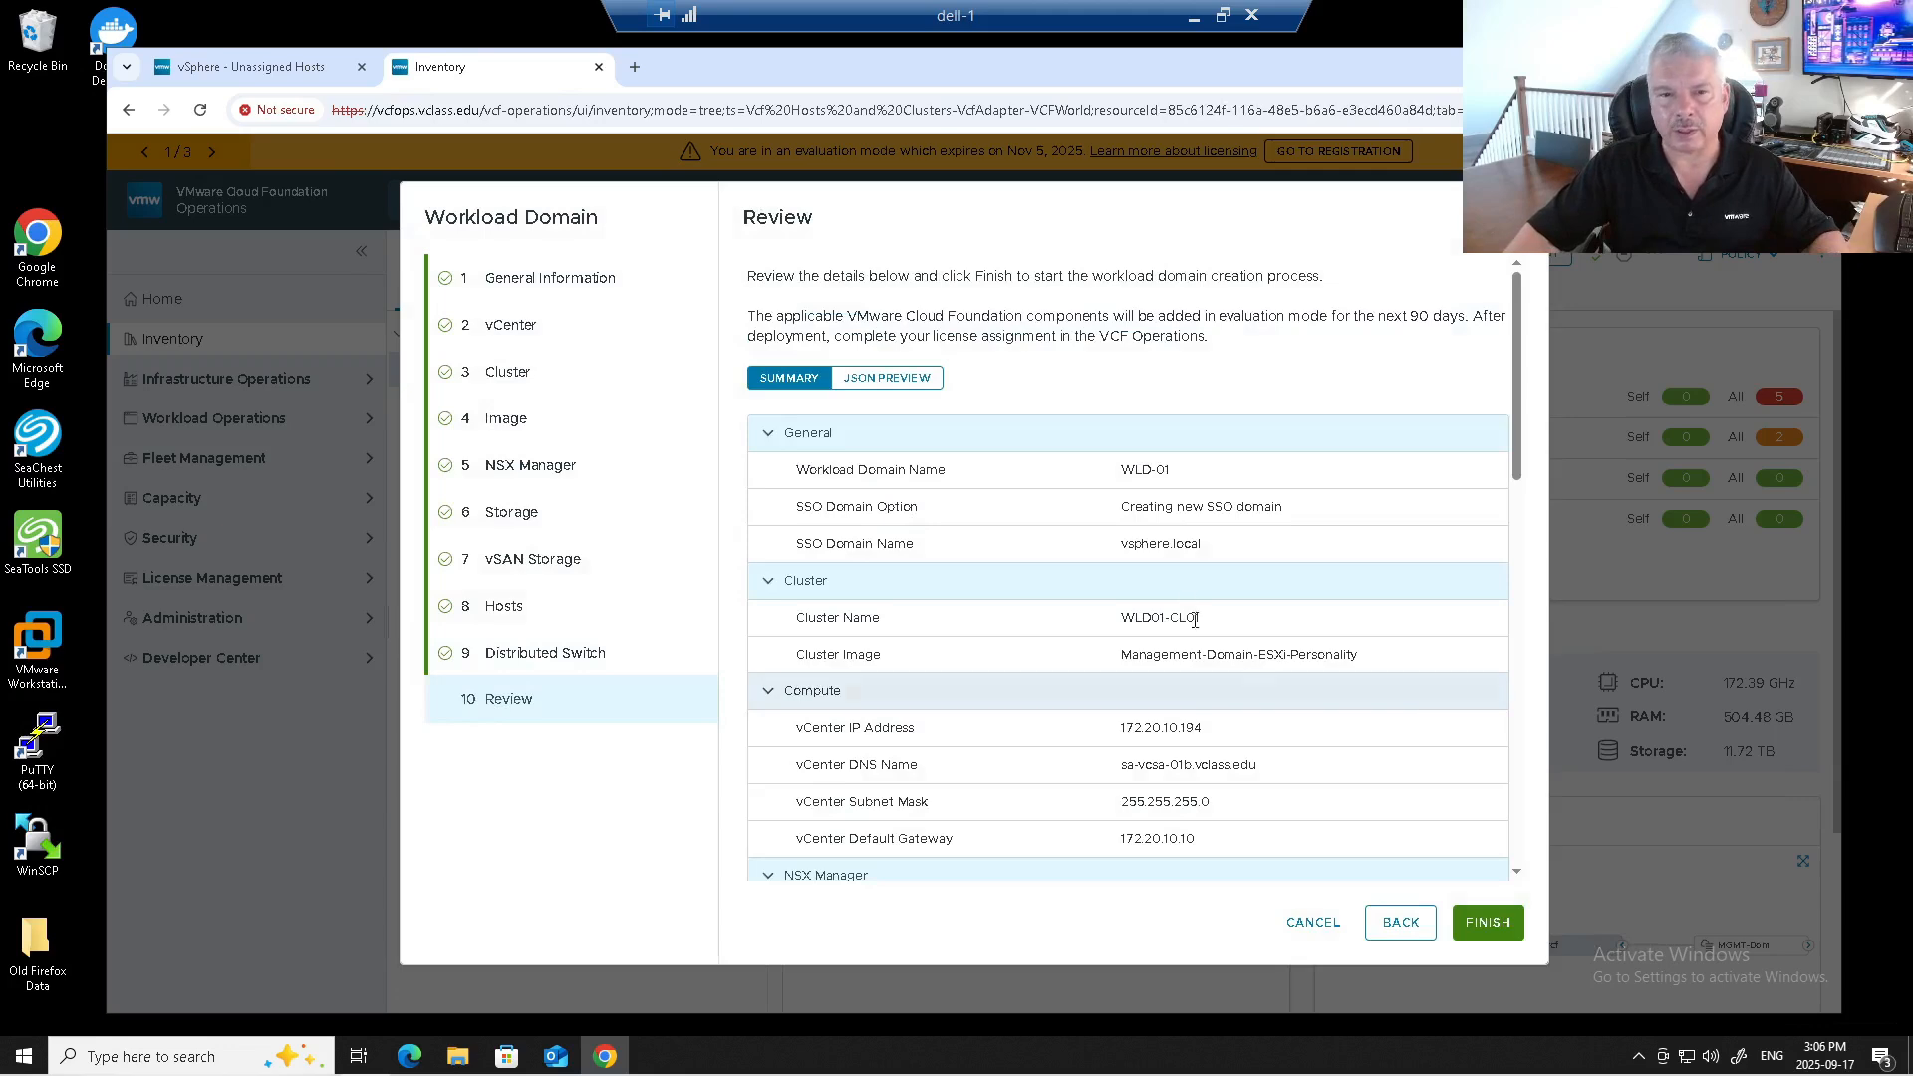
scroll(1179, 601, down, 15)
scroll(1179, 601, down, 1)
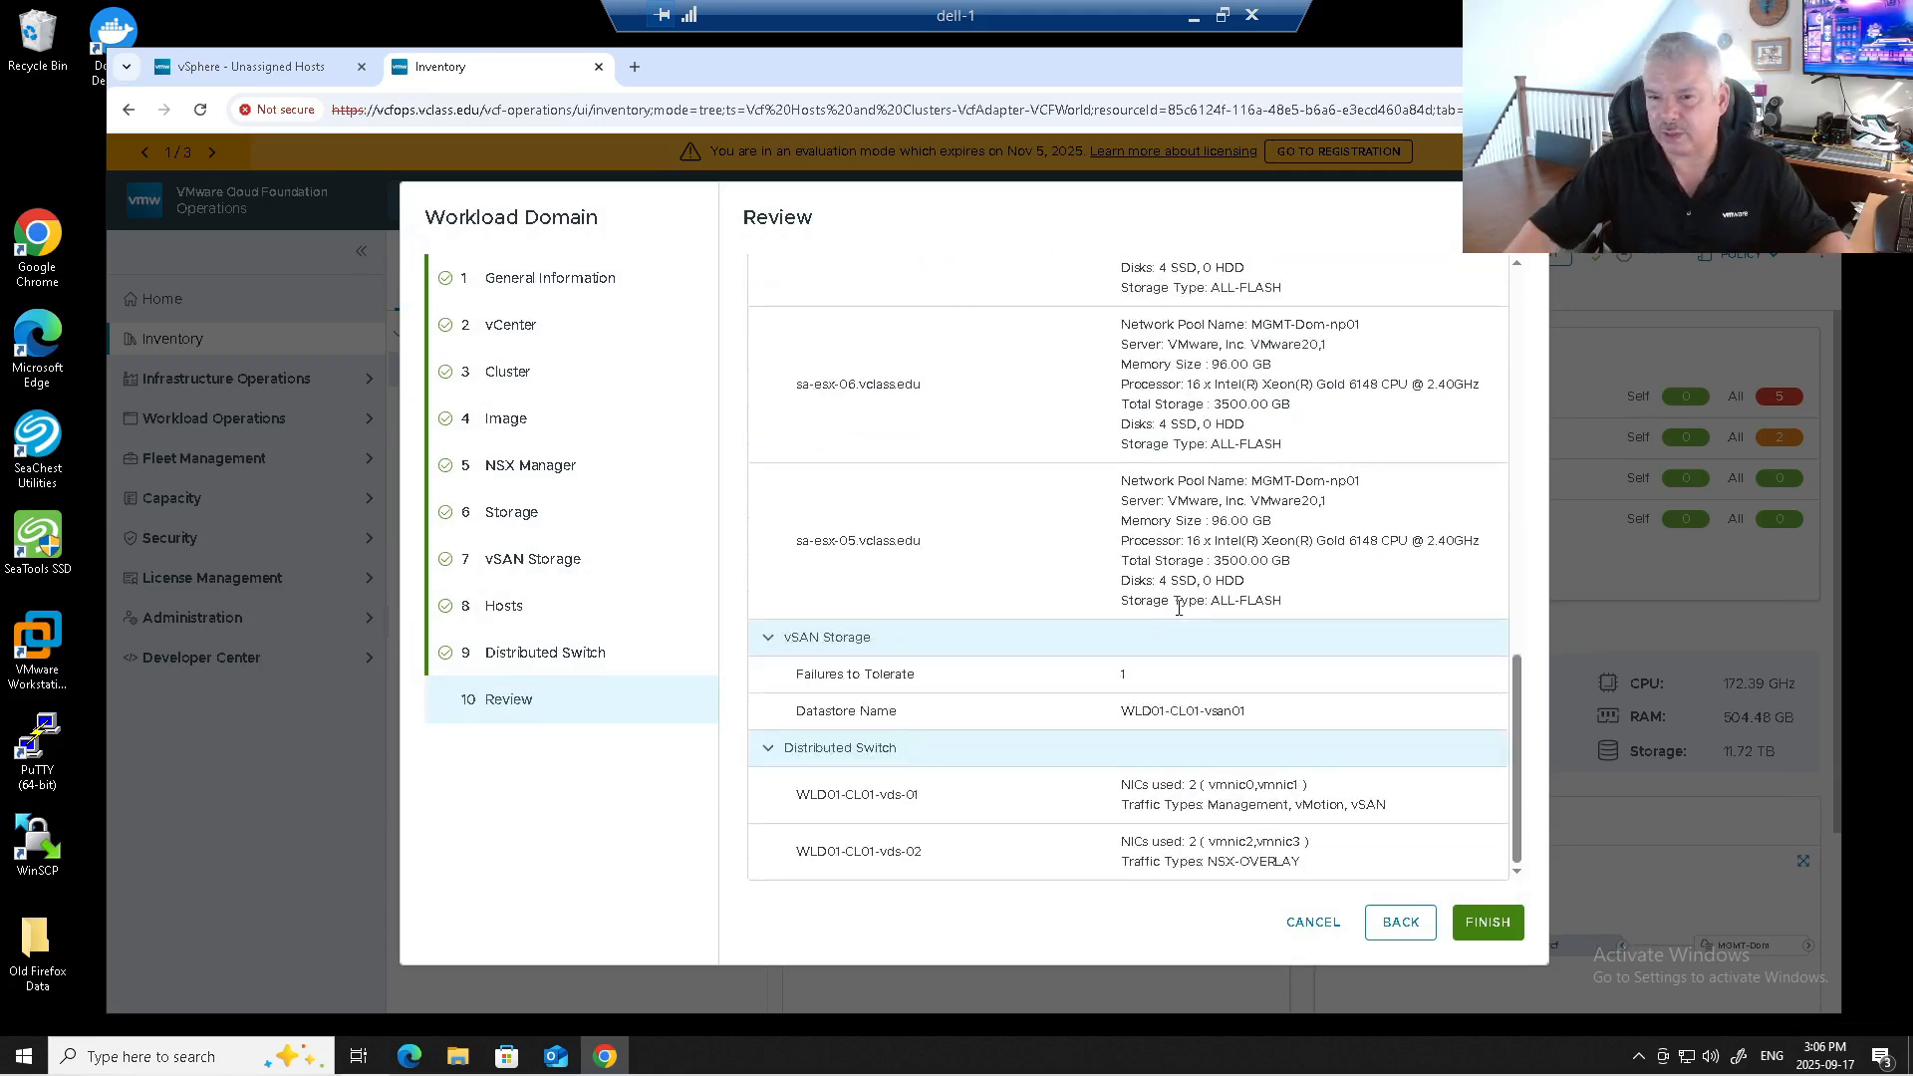
click(1492, 924)
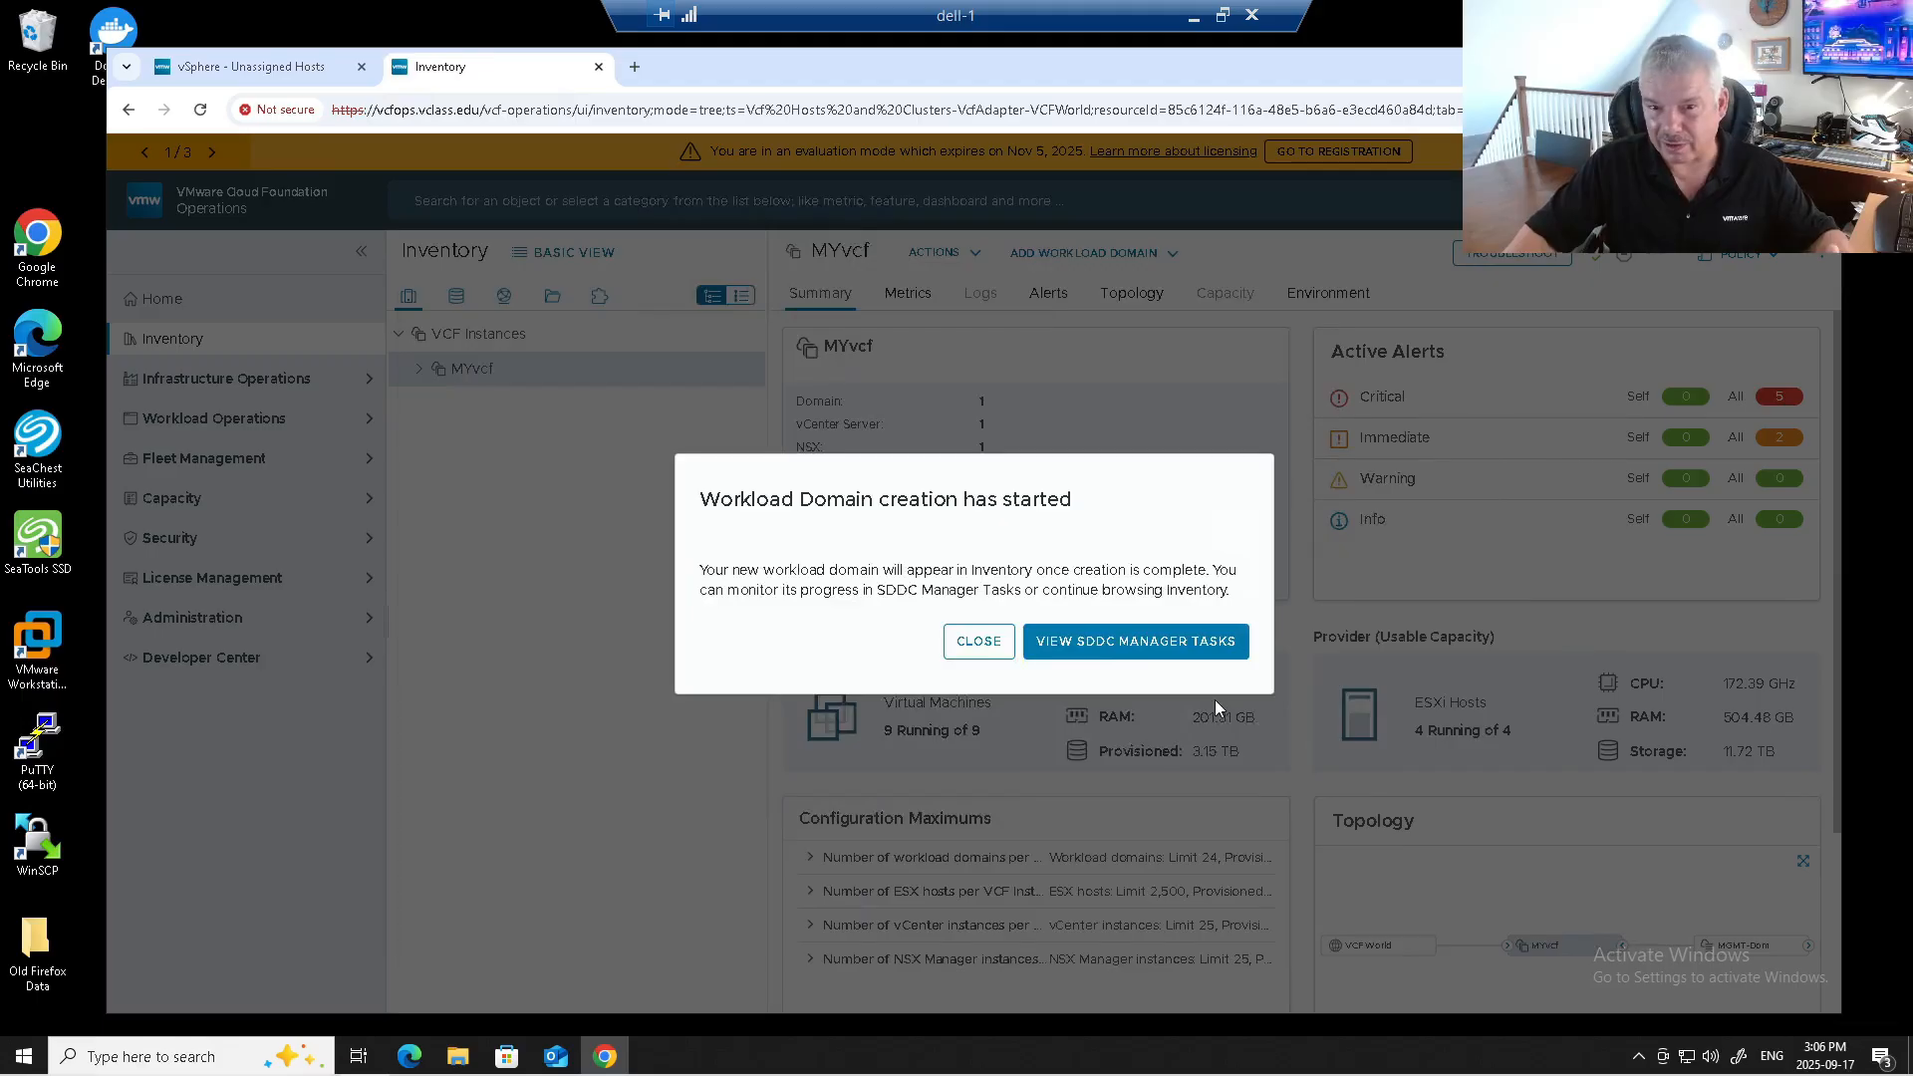
Track the WLD-01 creation in SDDC Manager tasks, refreshing until it appears, and view its subtasks.
click(1134, 645)
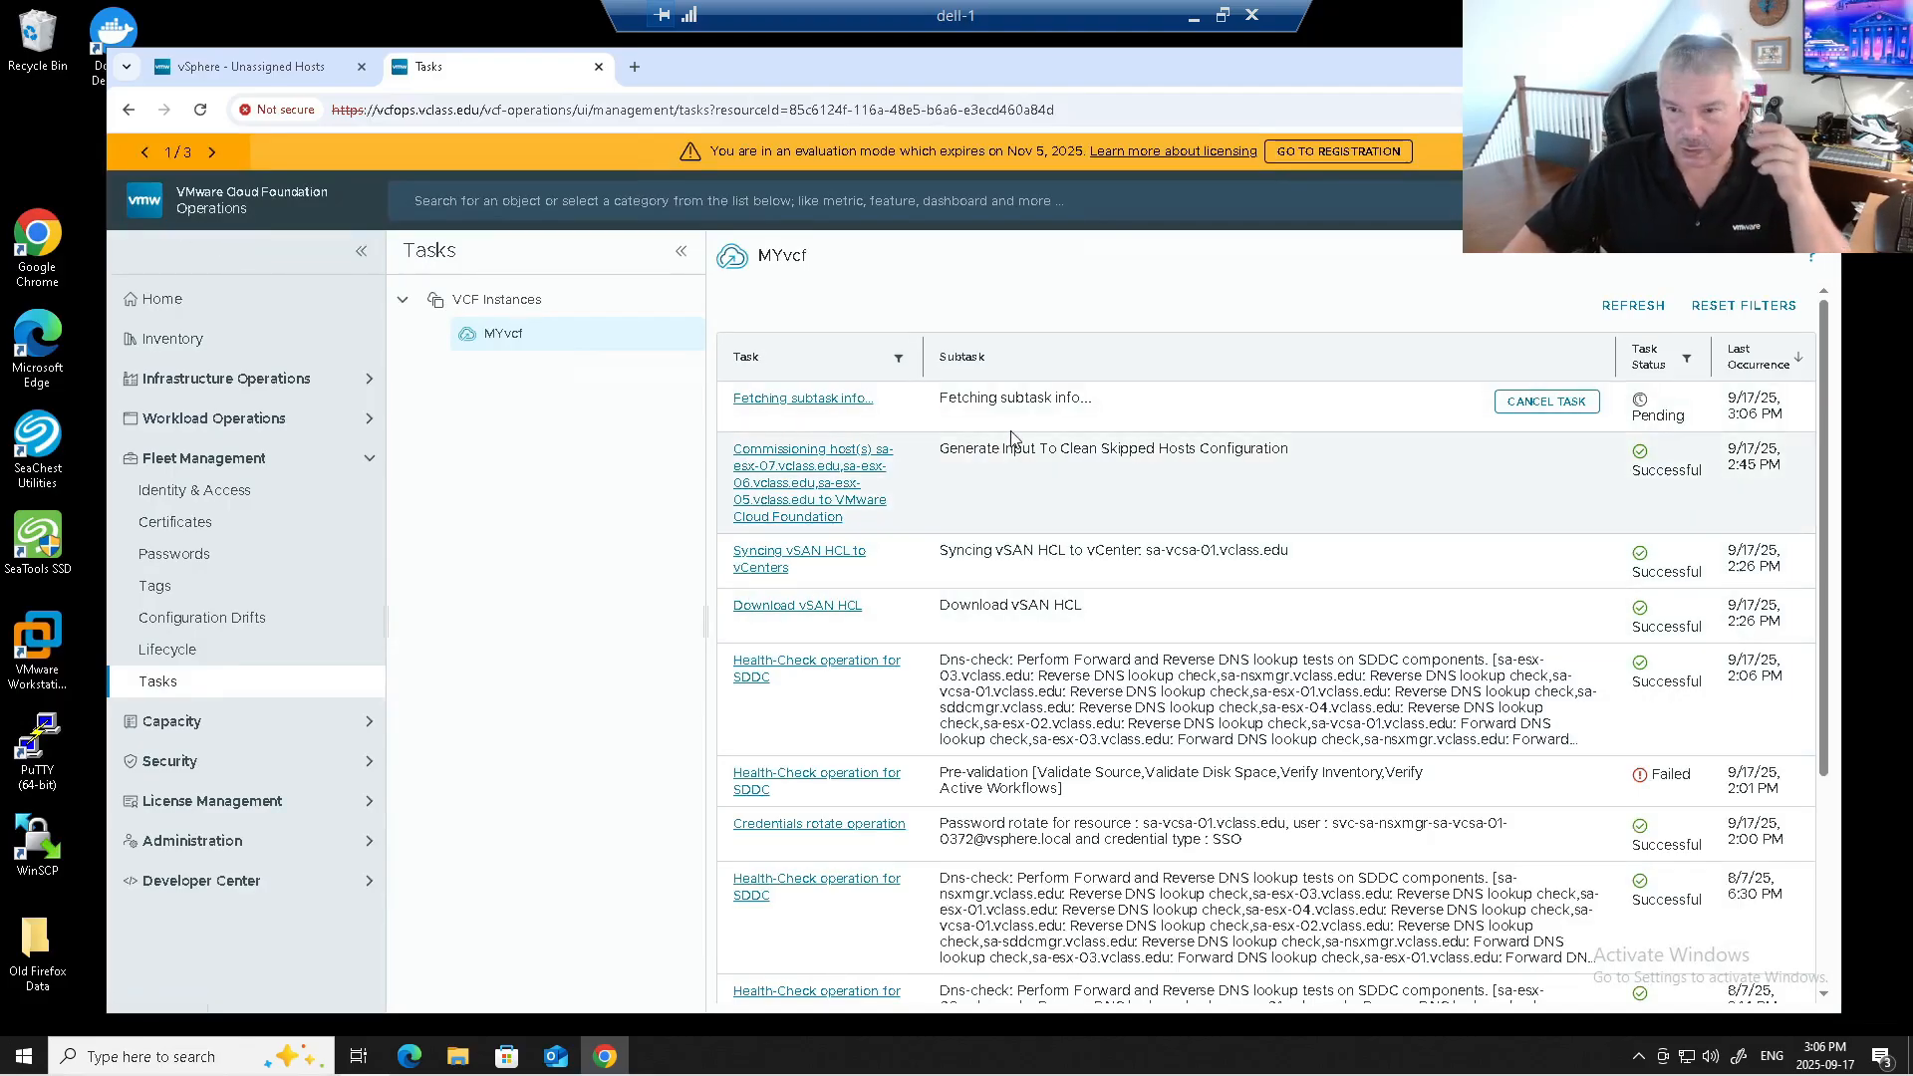
click(1621, 309)
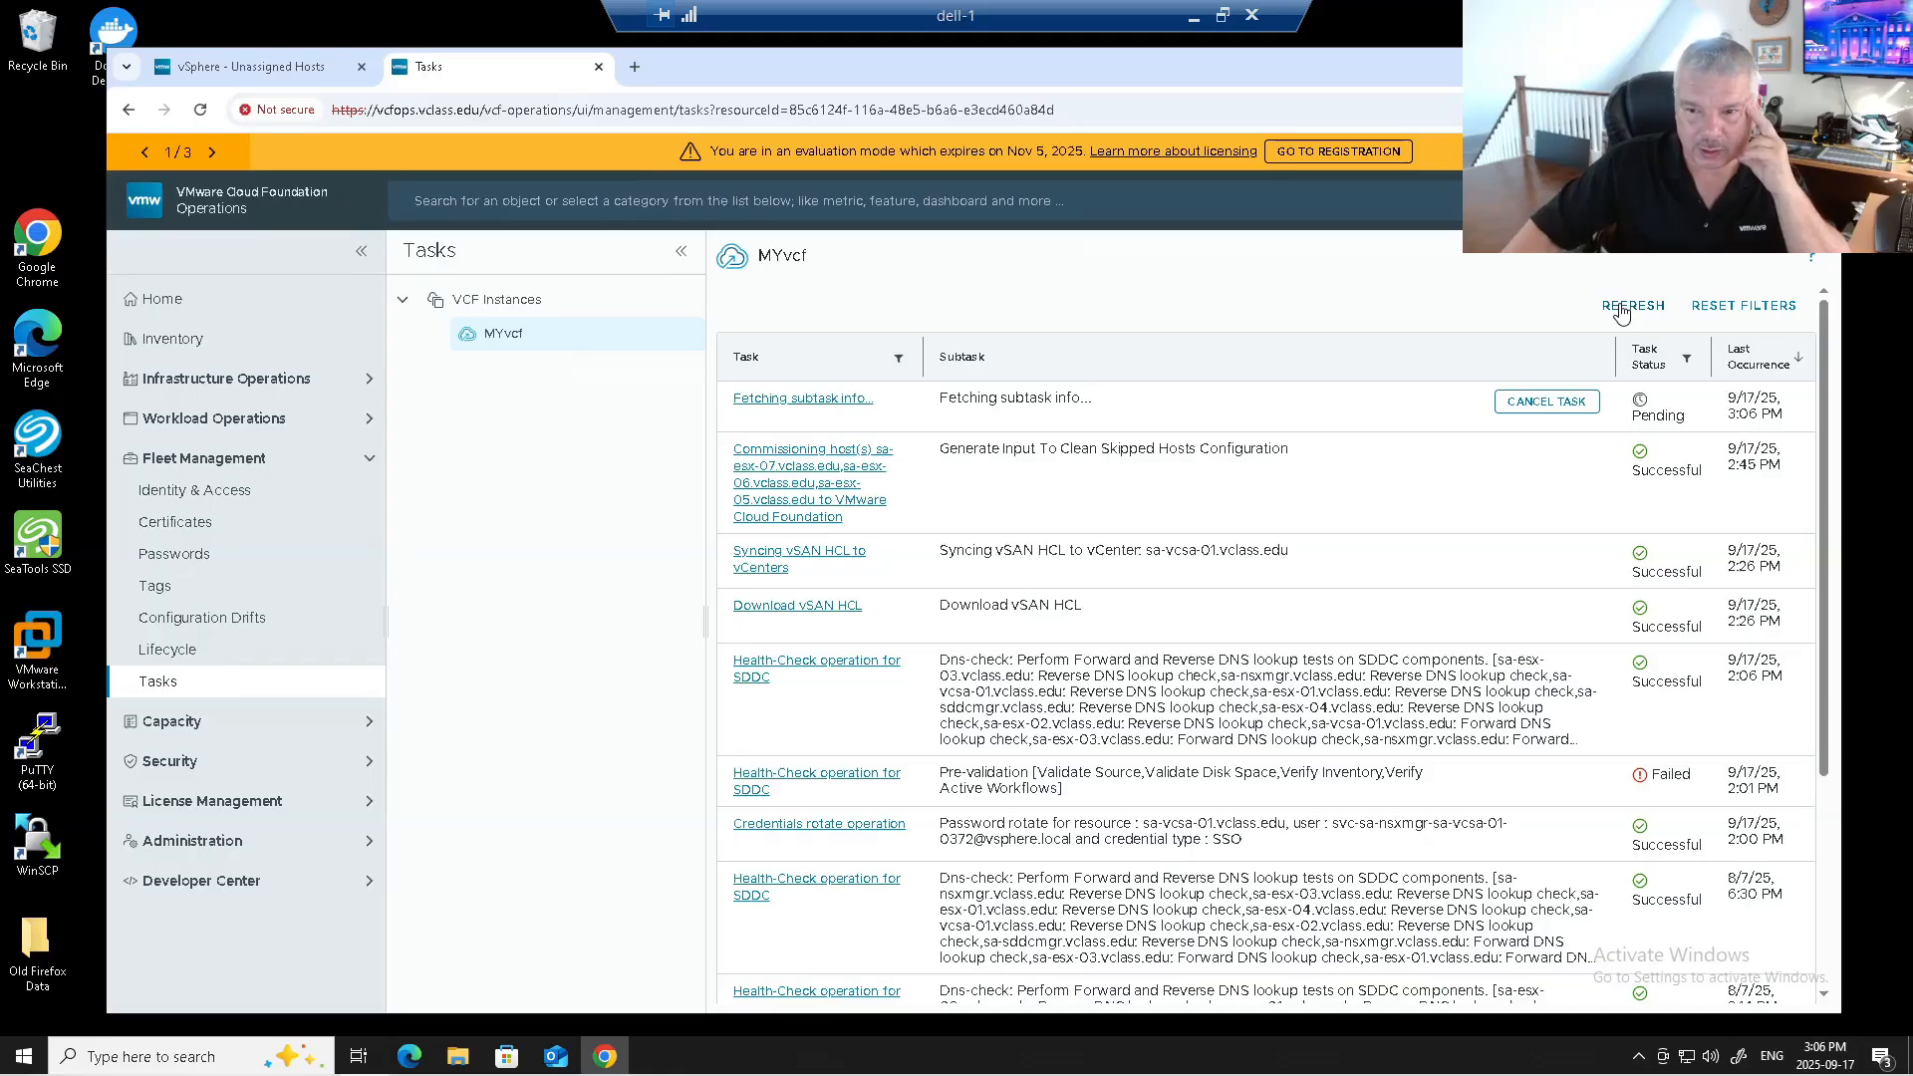
click(1622, 309)
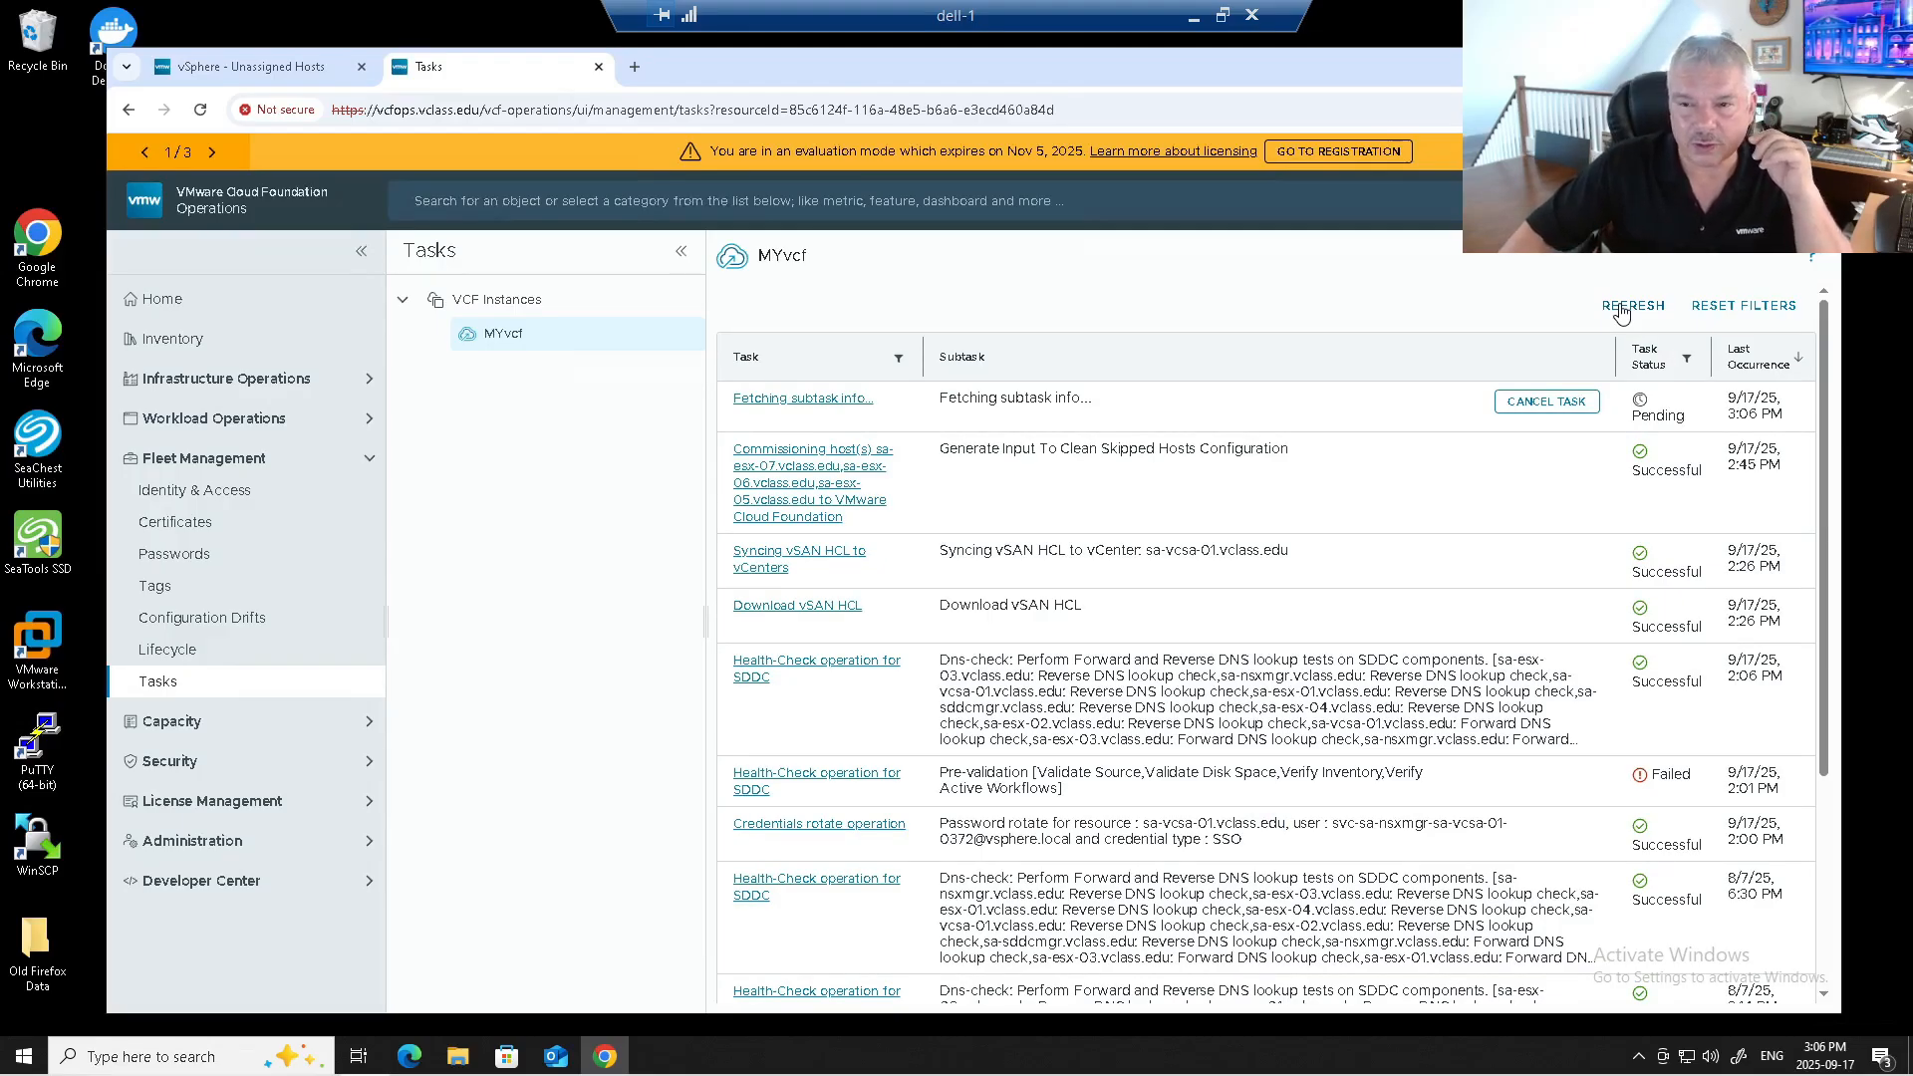
click(1621, 309)
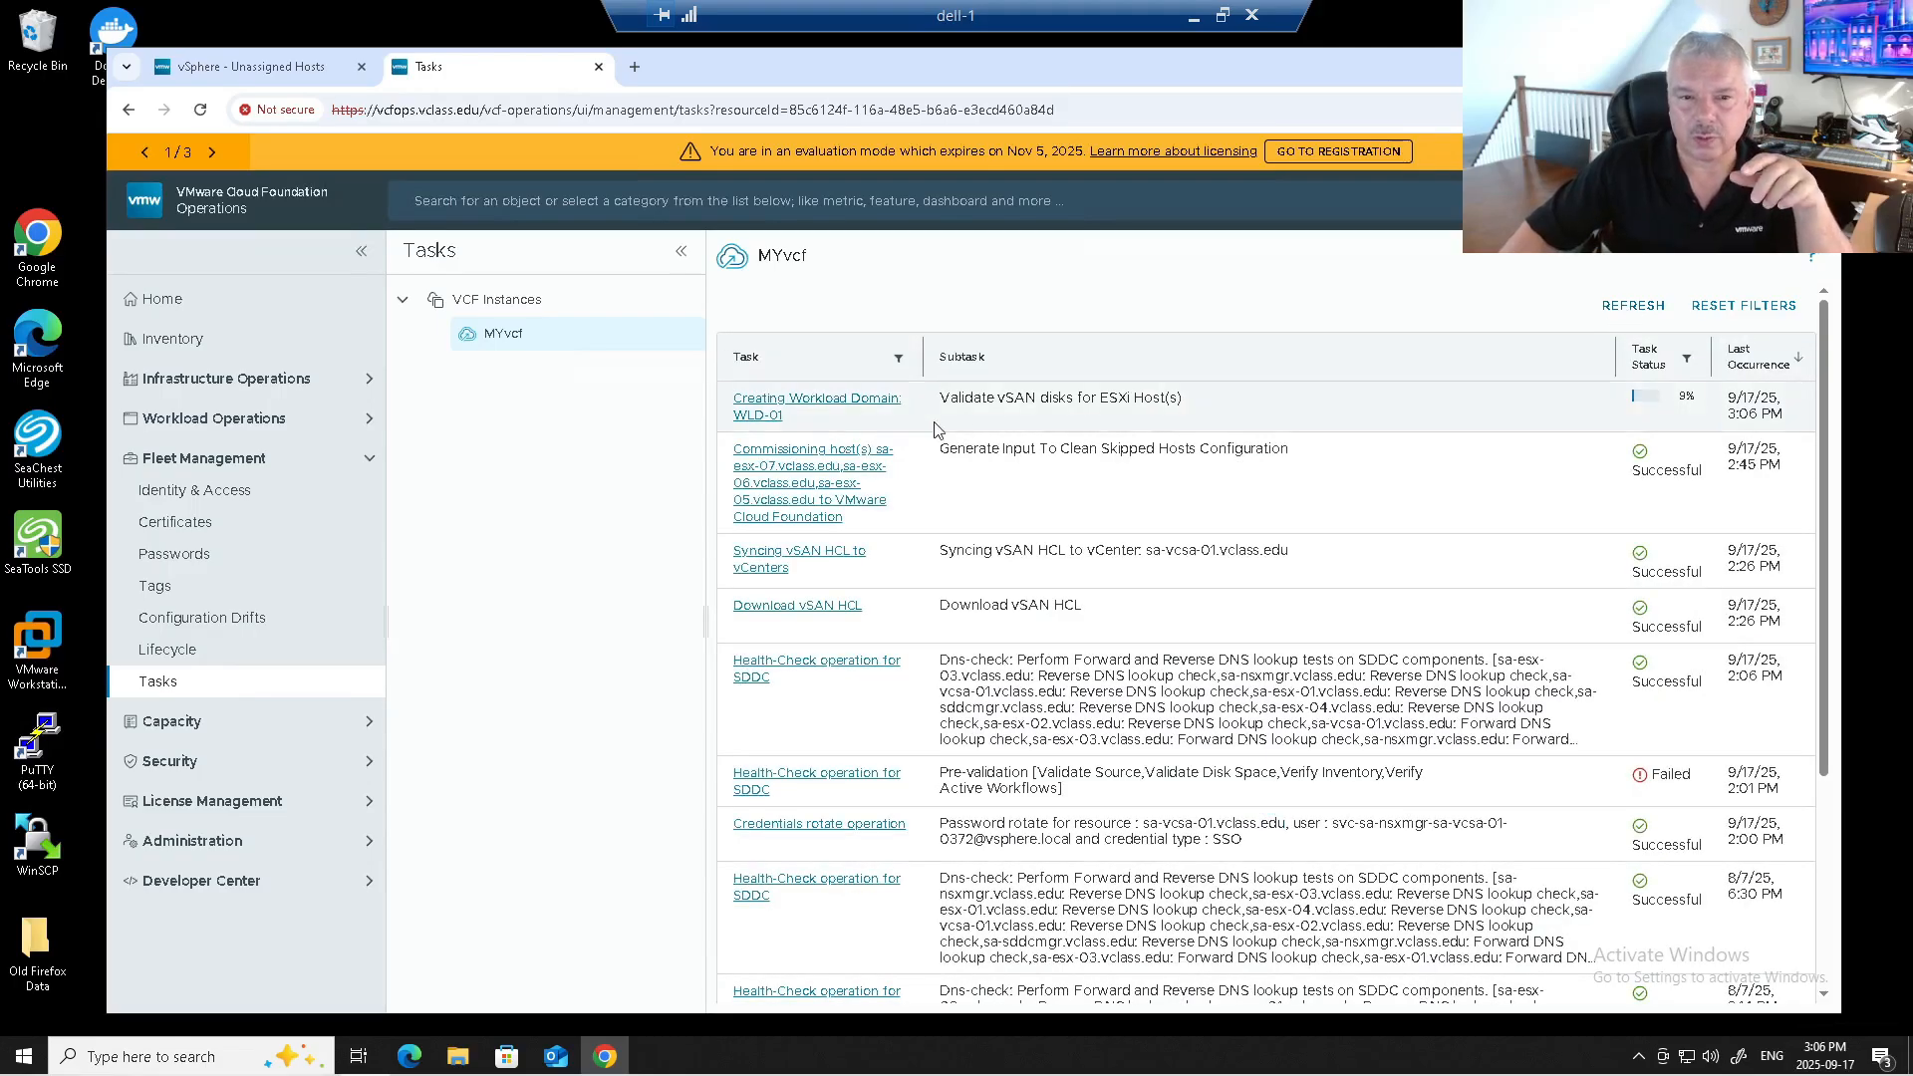
click(857, 406)
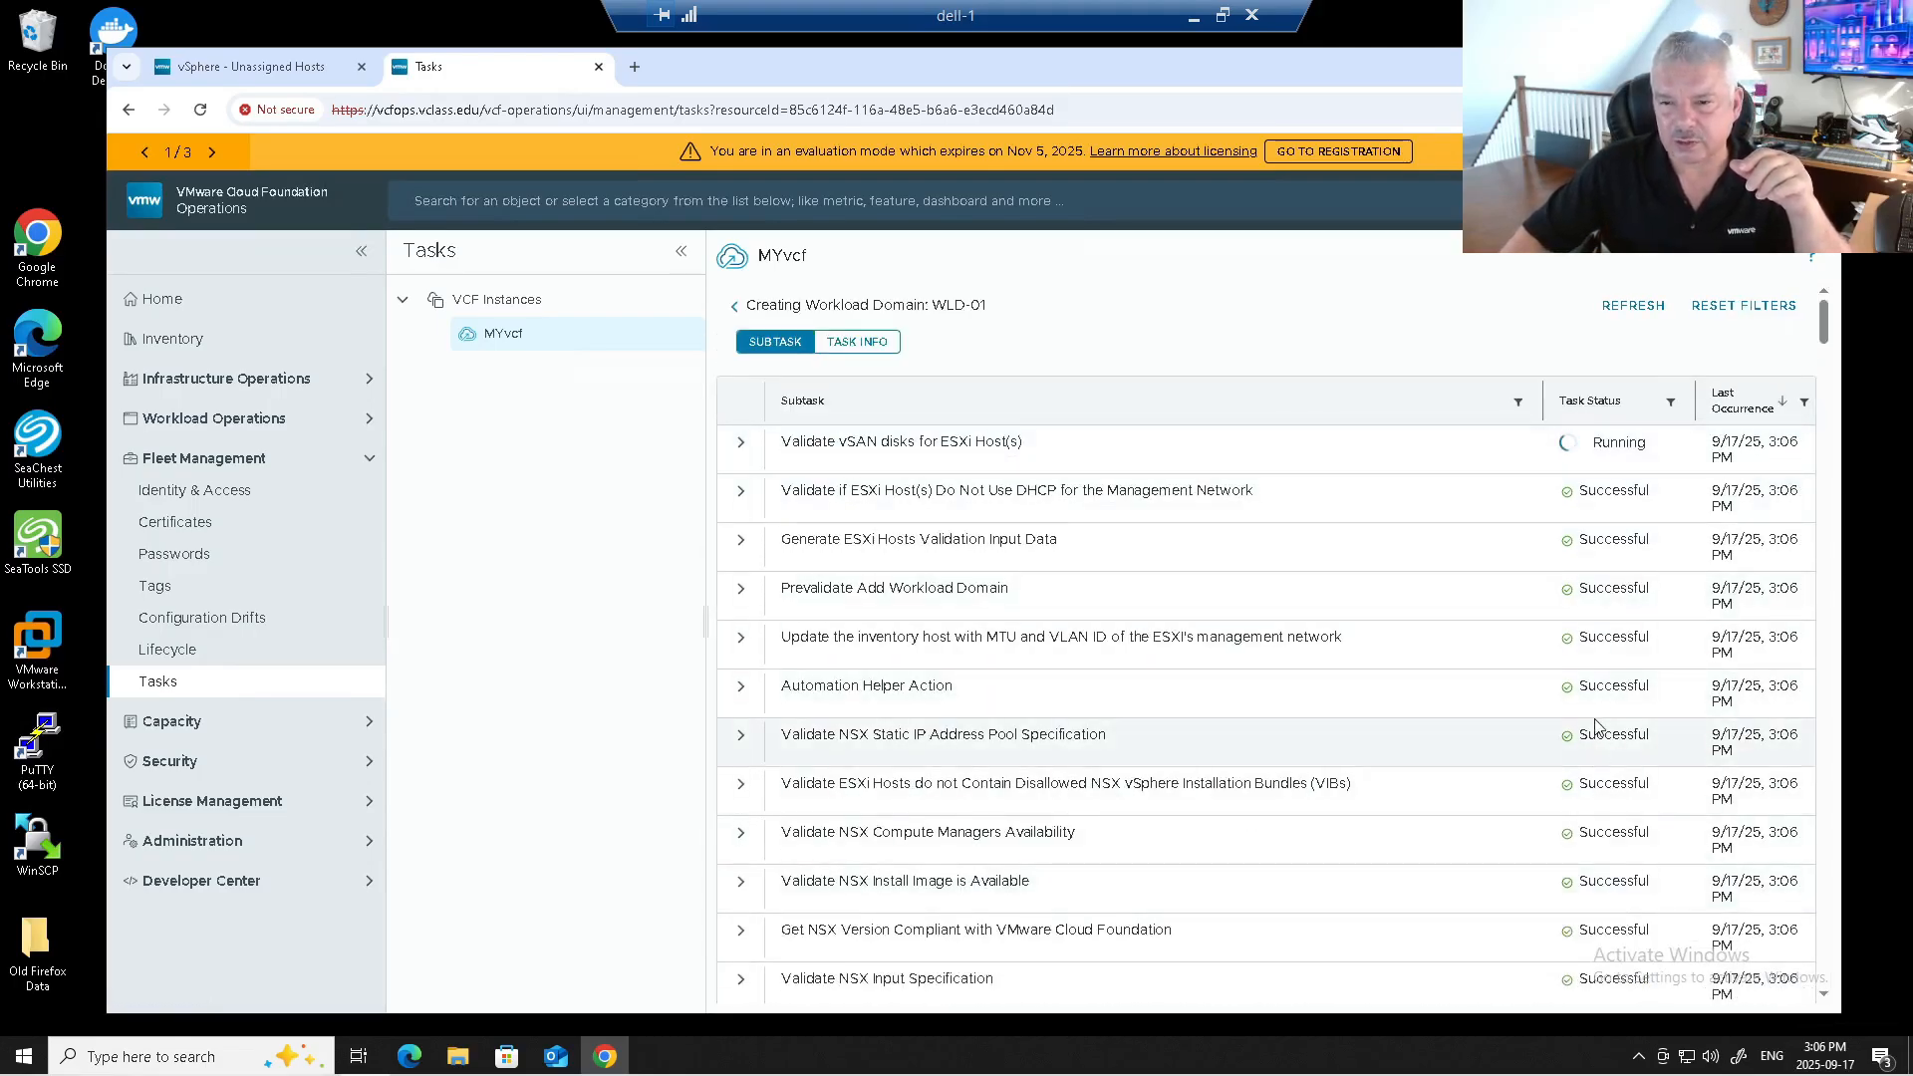
Sort the WLD-01 creation subtasks by Task Status.
click(1582, 405)
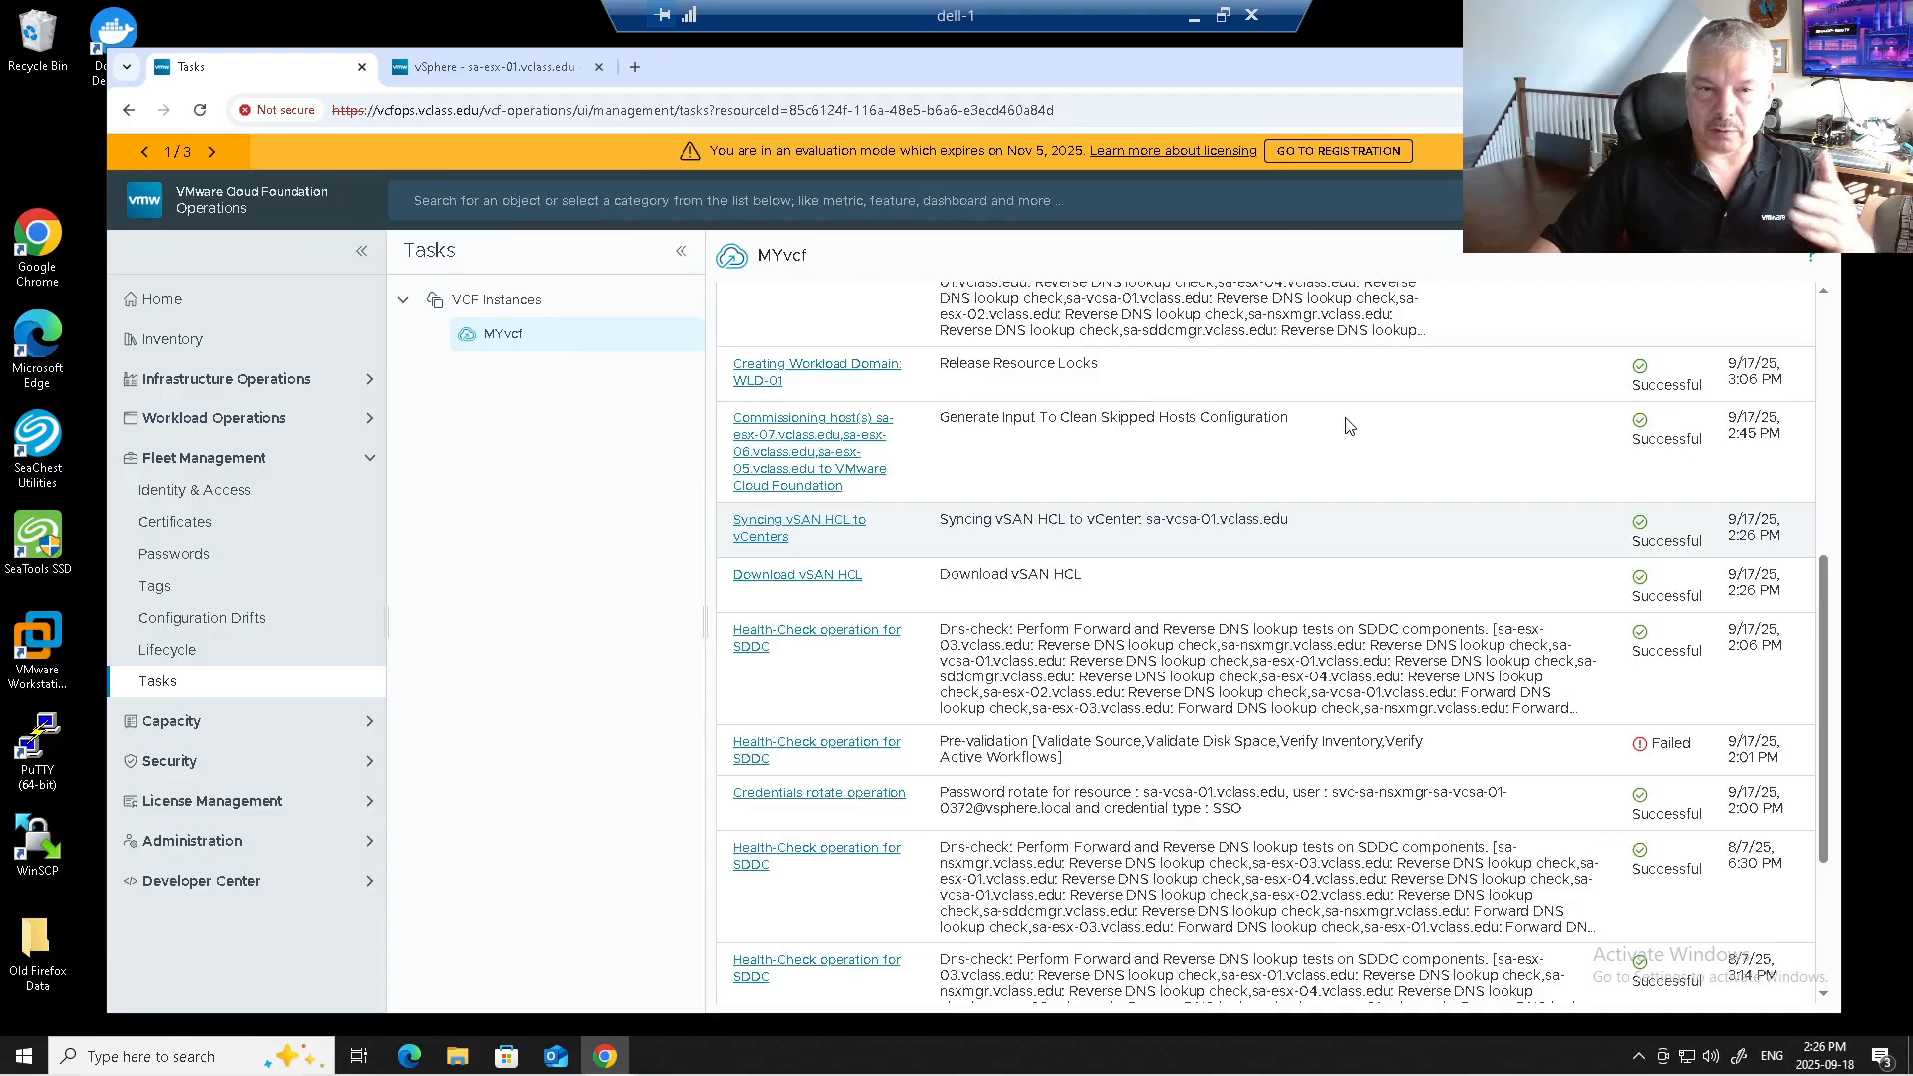
Review the MYvcf instance's identity source, then view its SSO Component Configuration list.
click(174, 495)
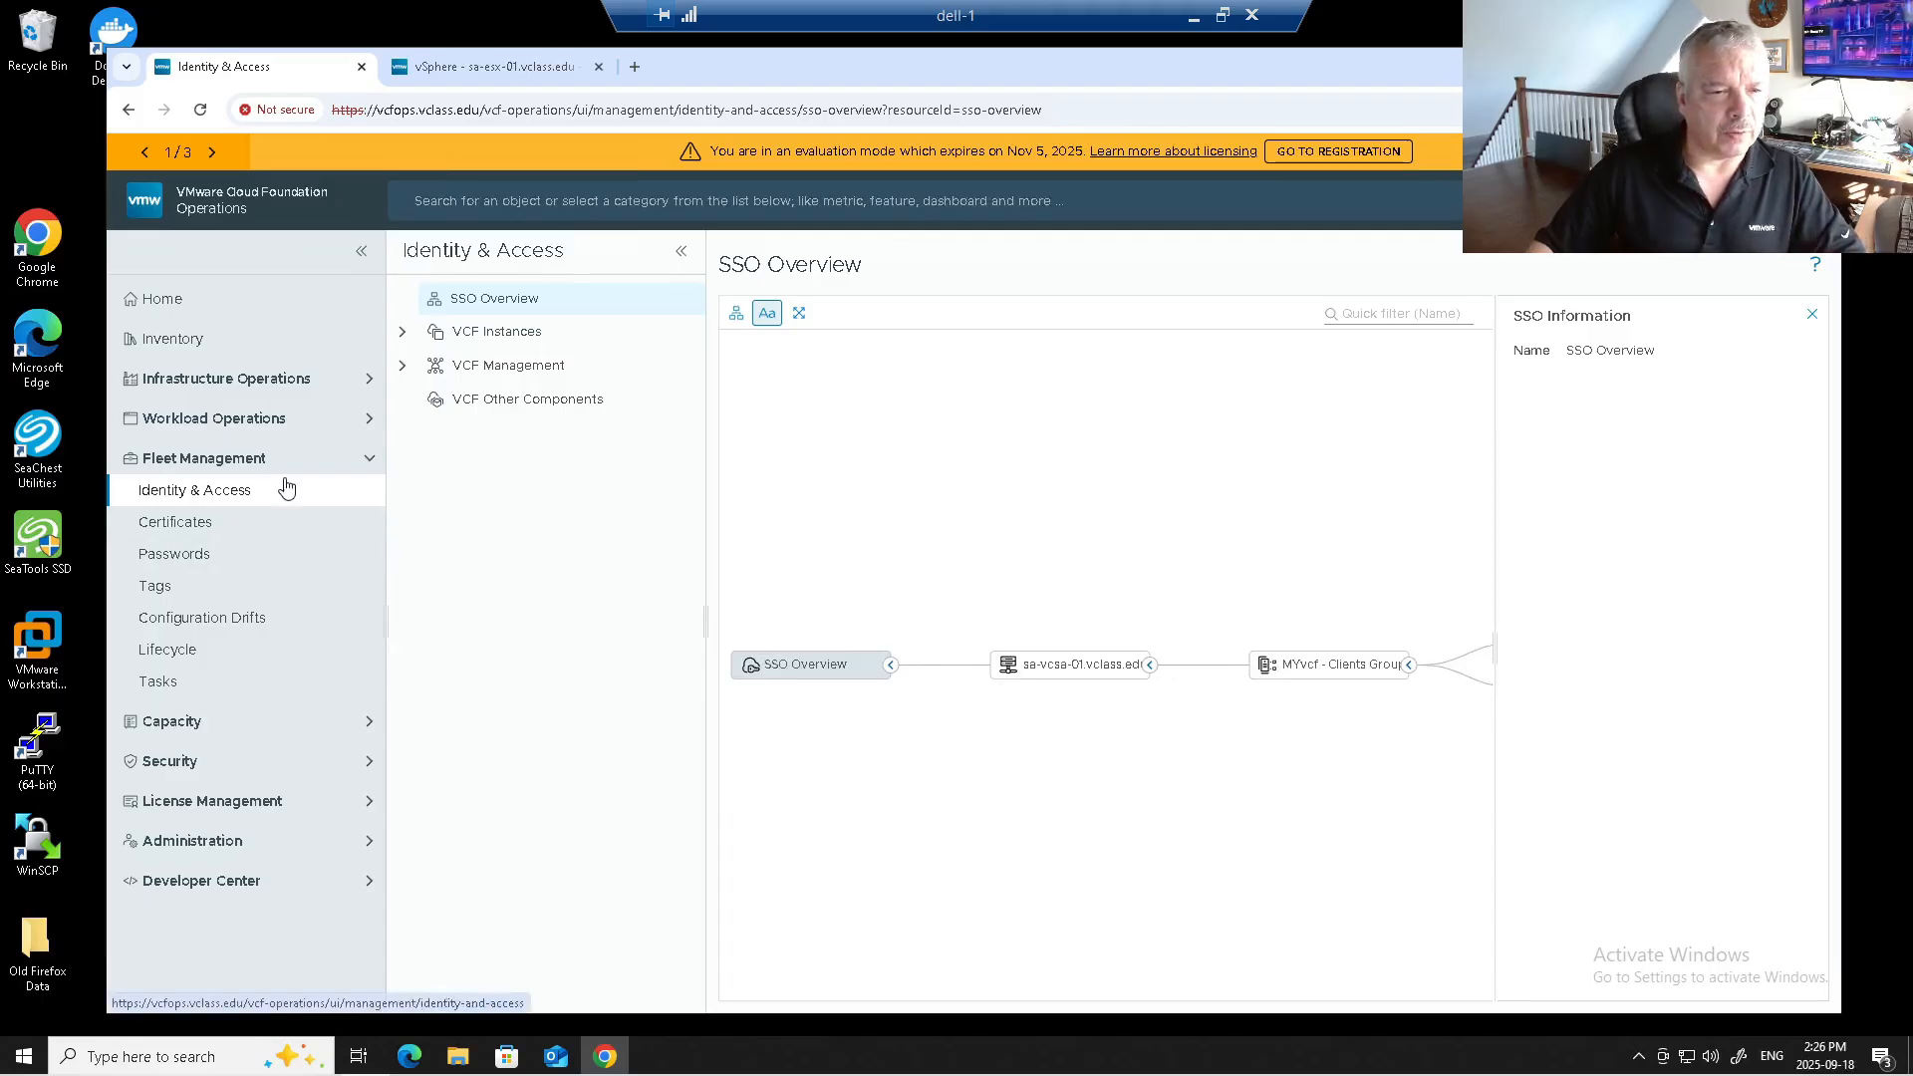
click(402, 333)
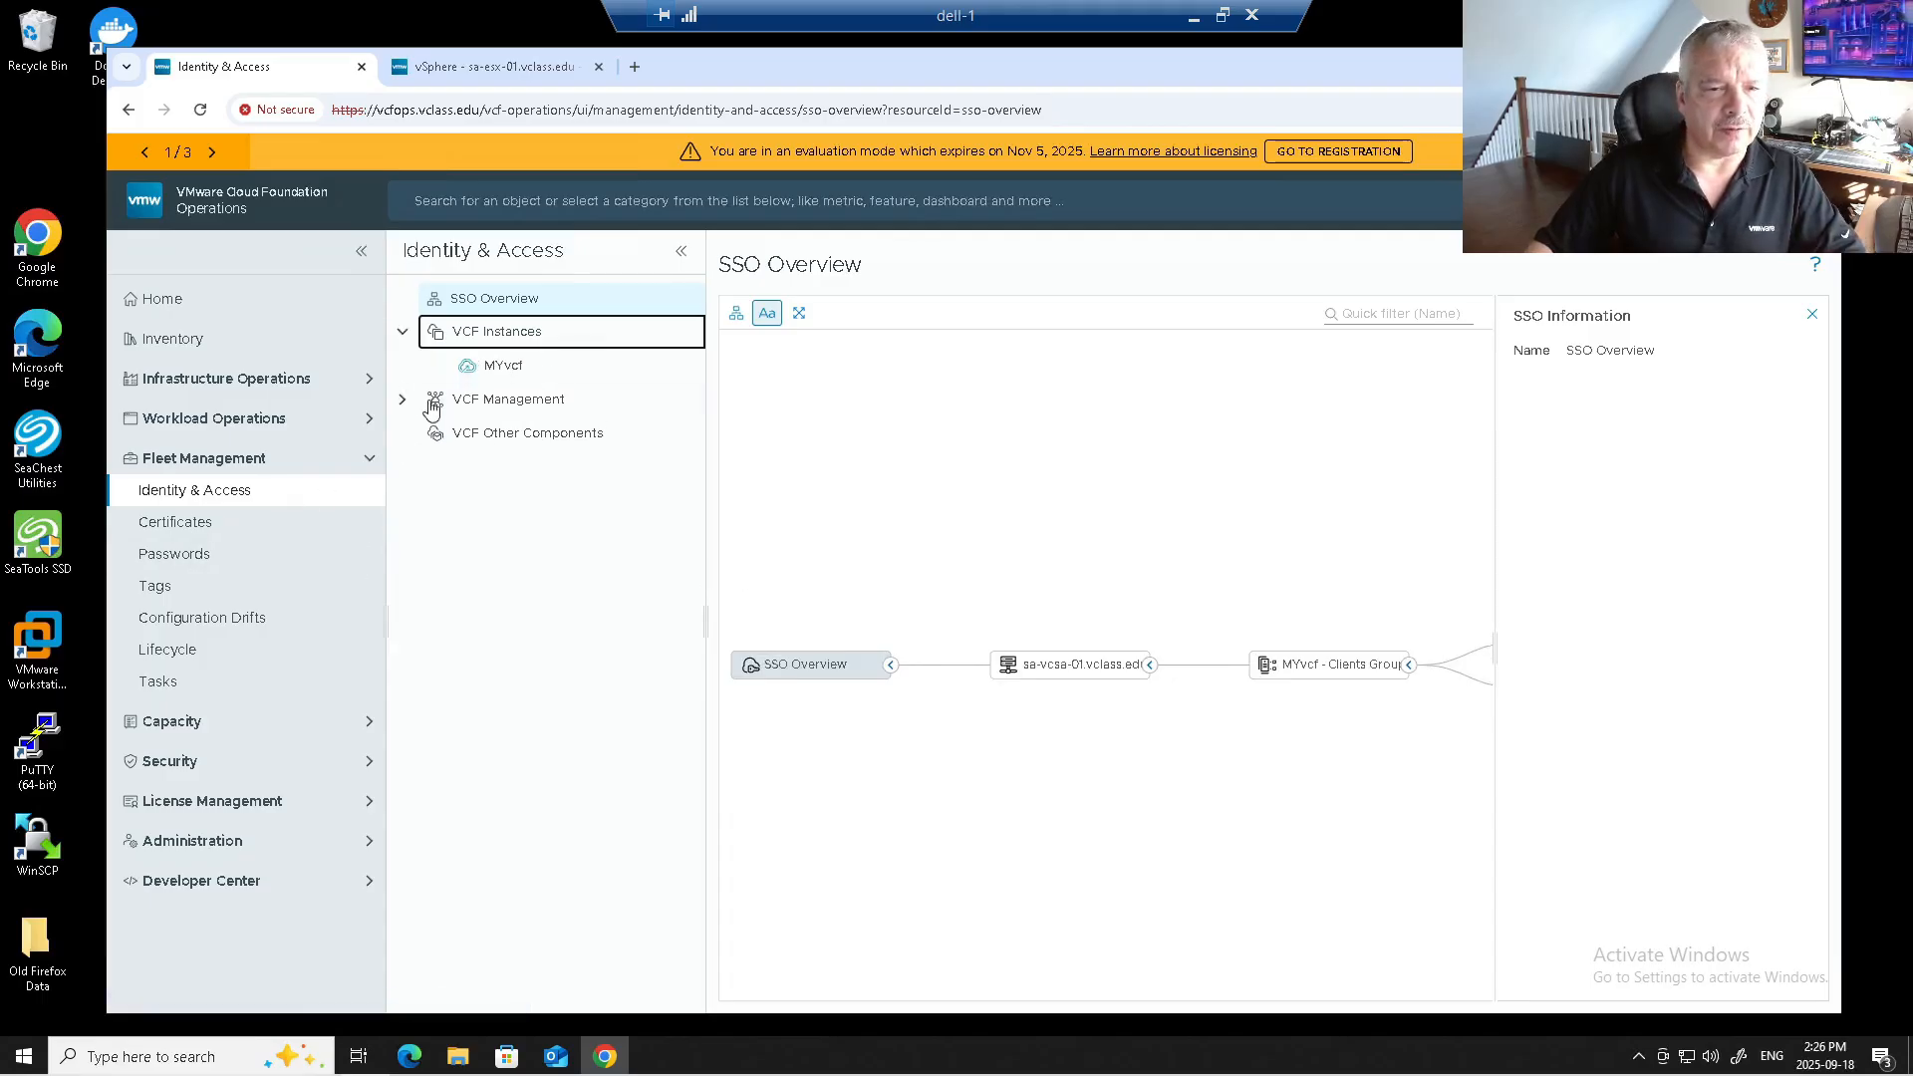
click(475, 376)
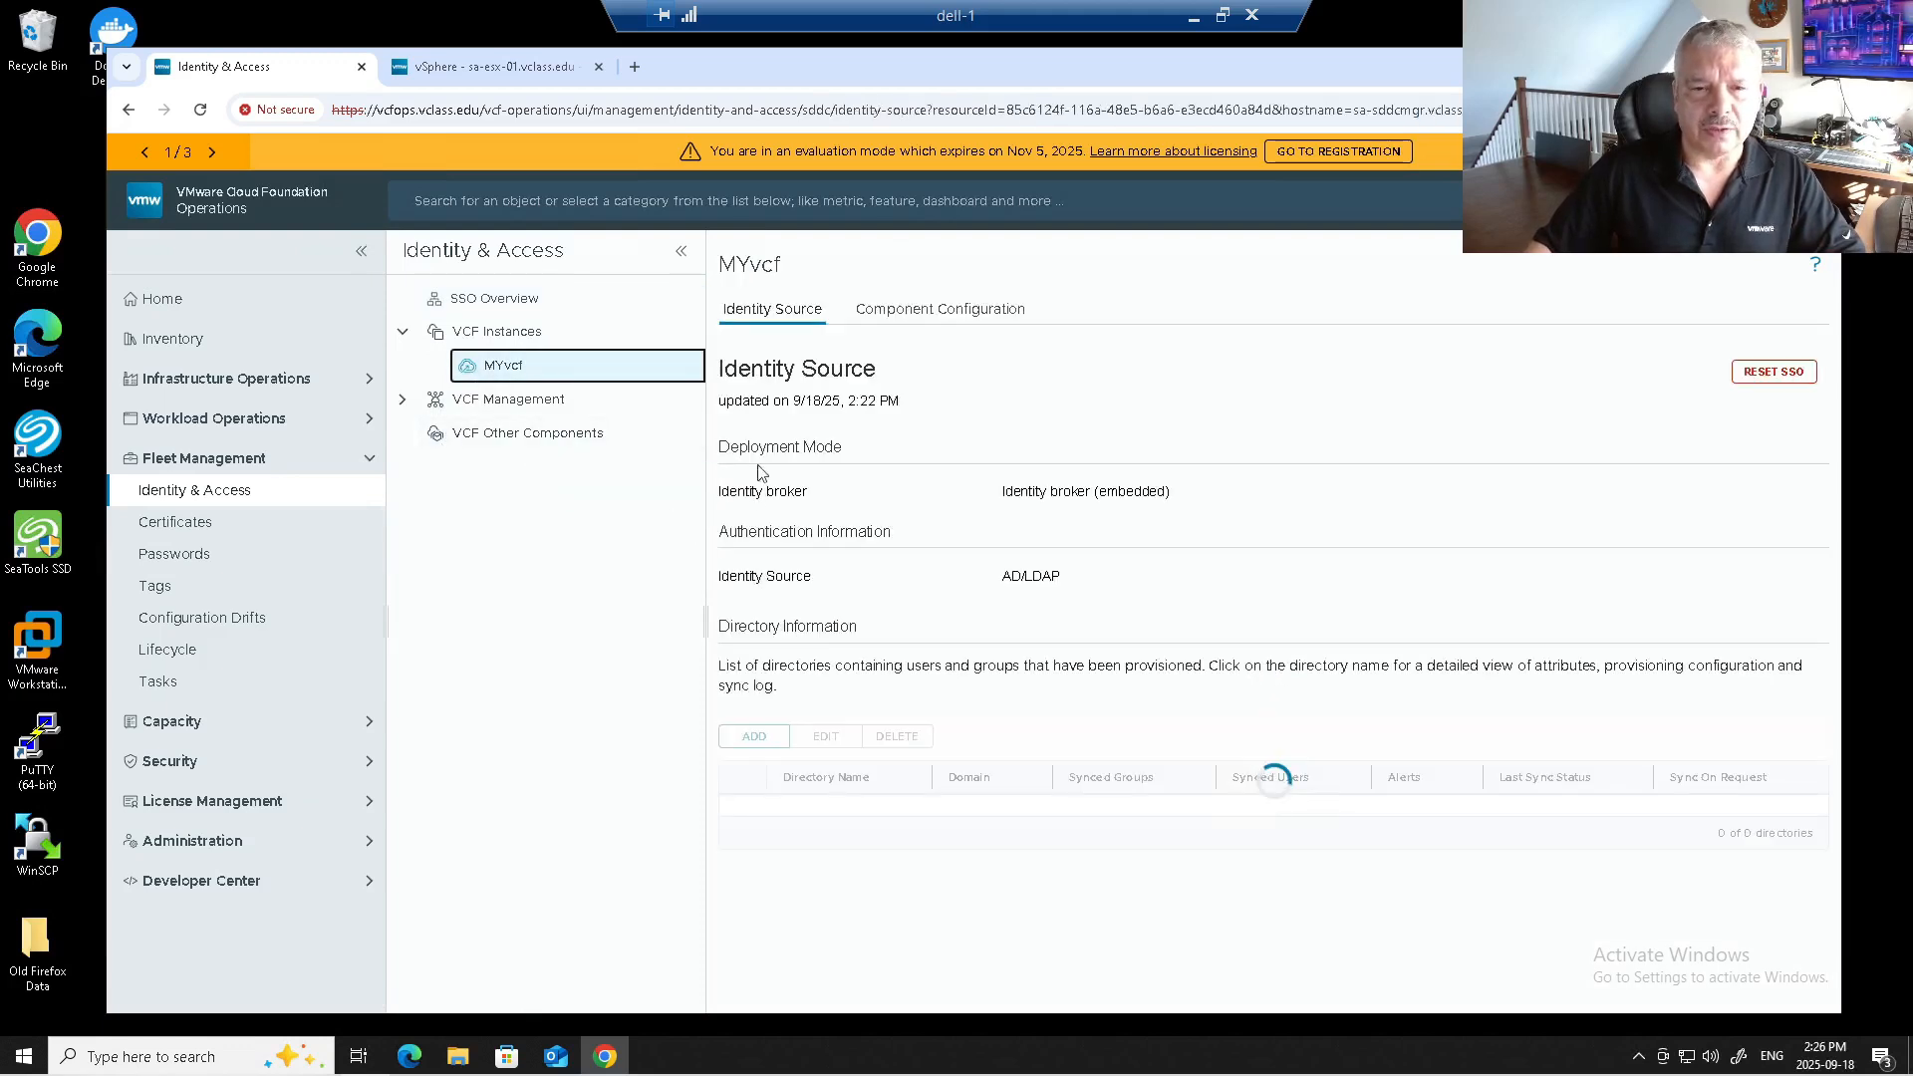
triple_click(1027, 527)
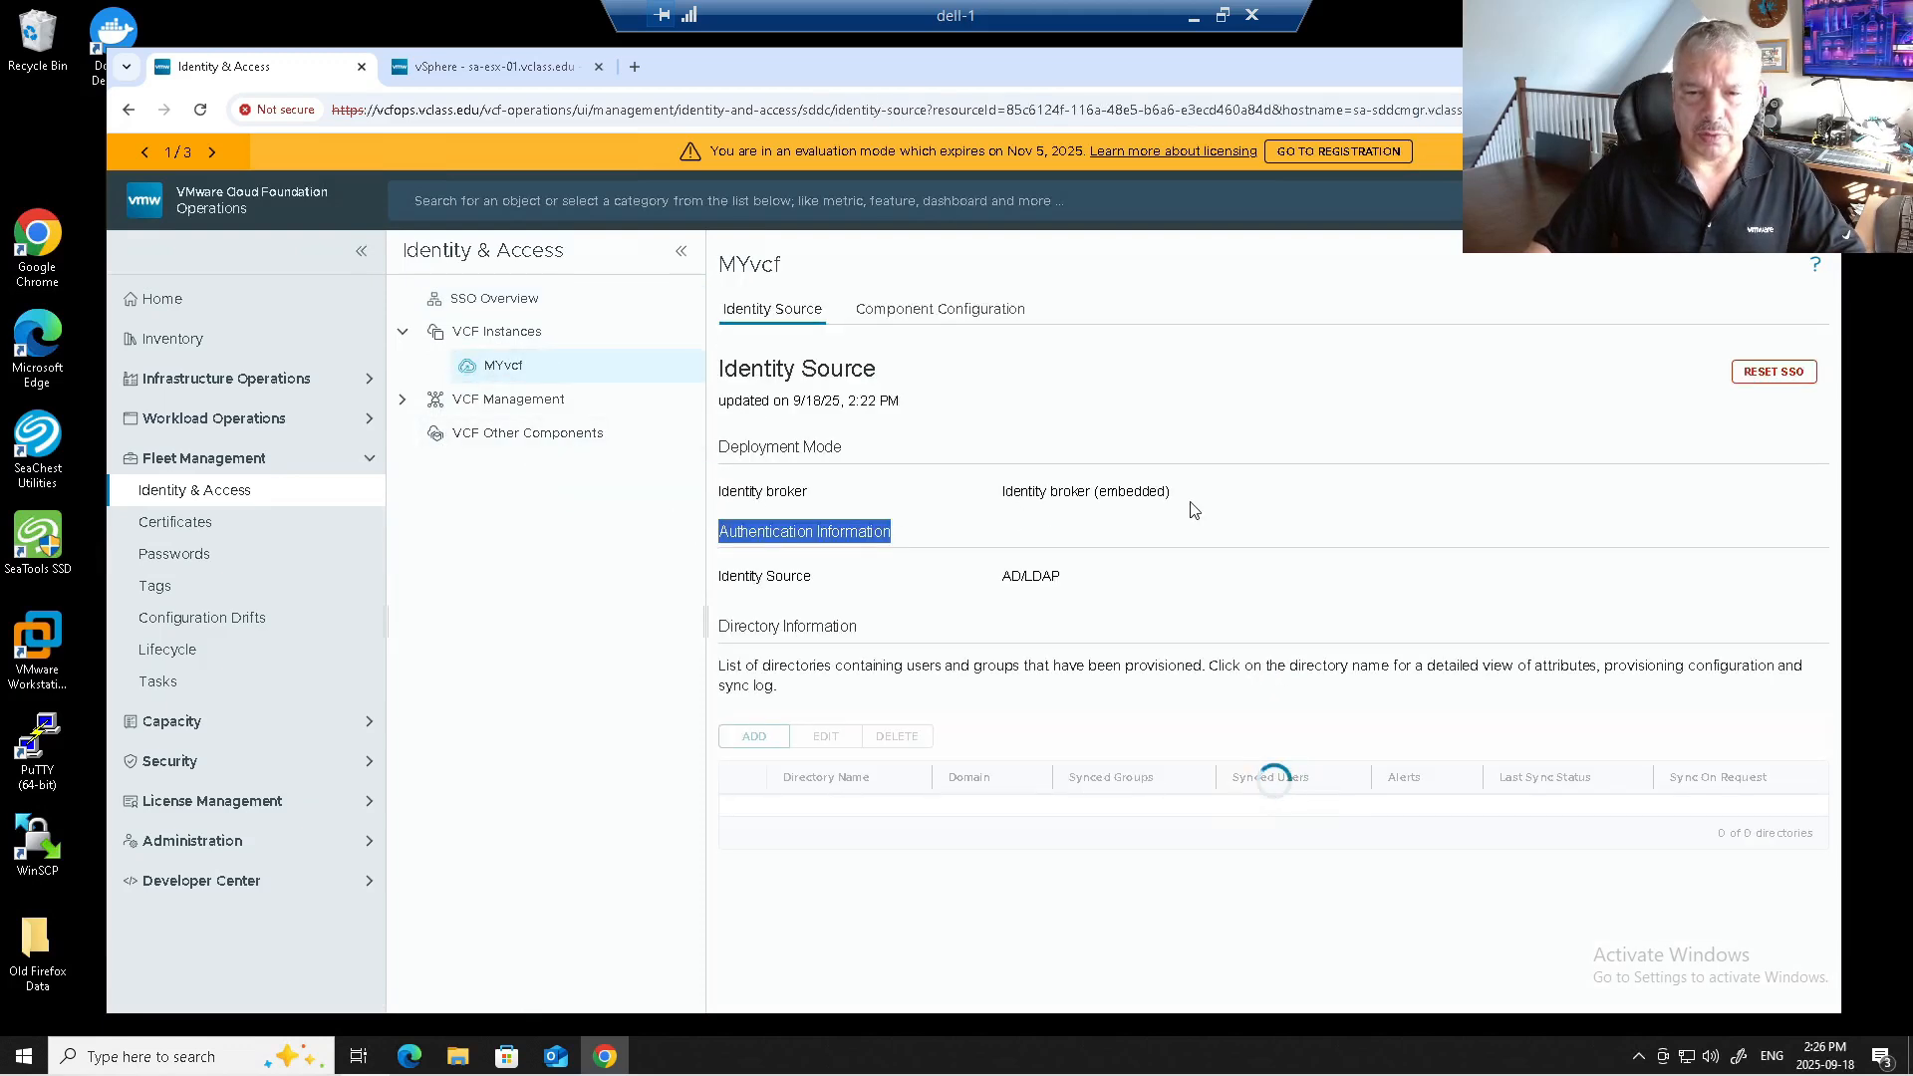
triple_click(1148, 490)
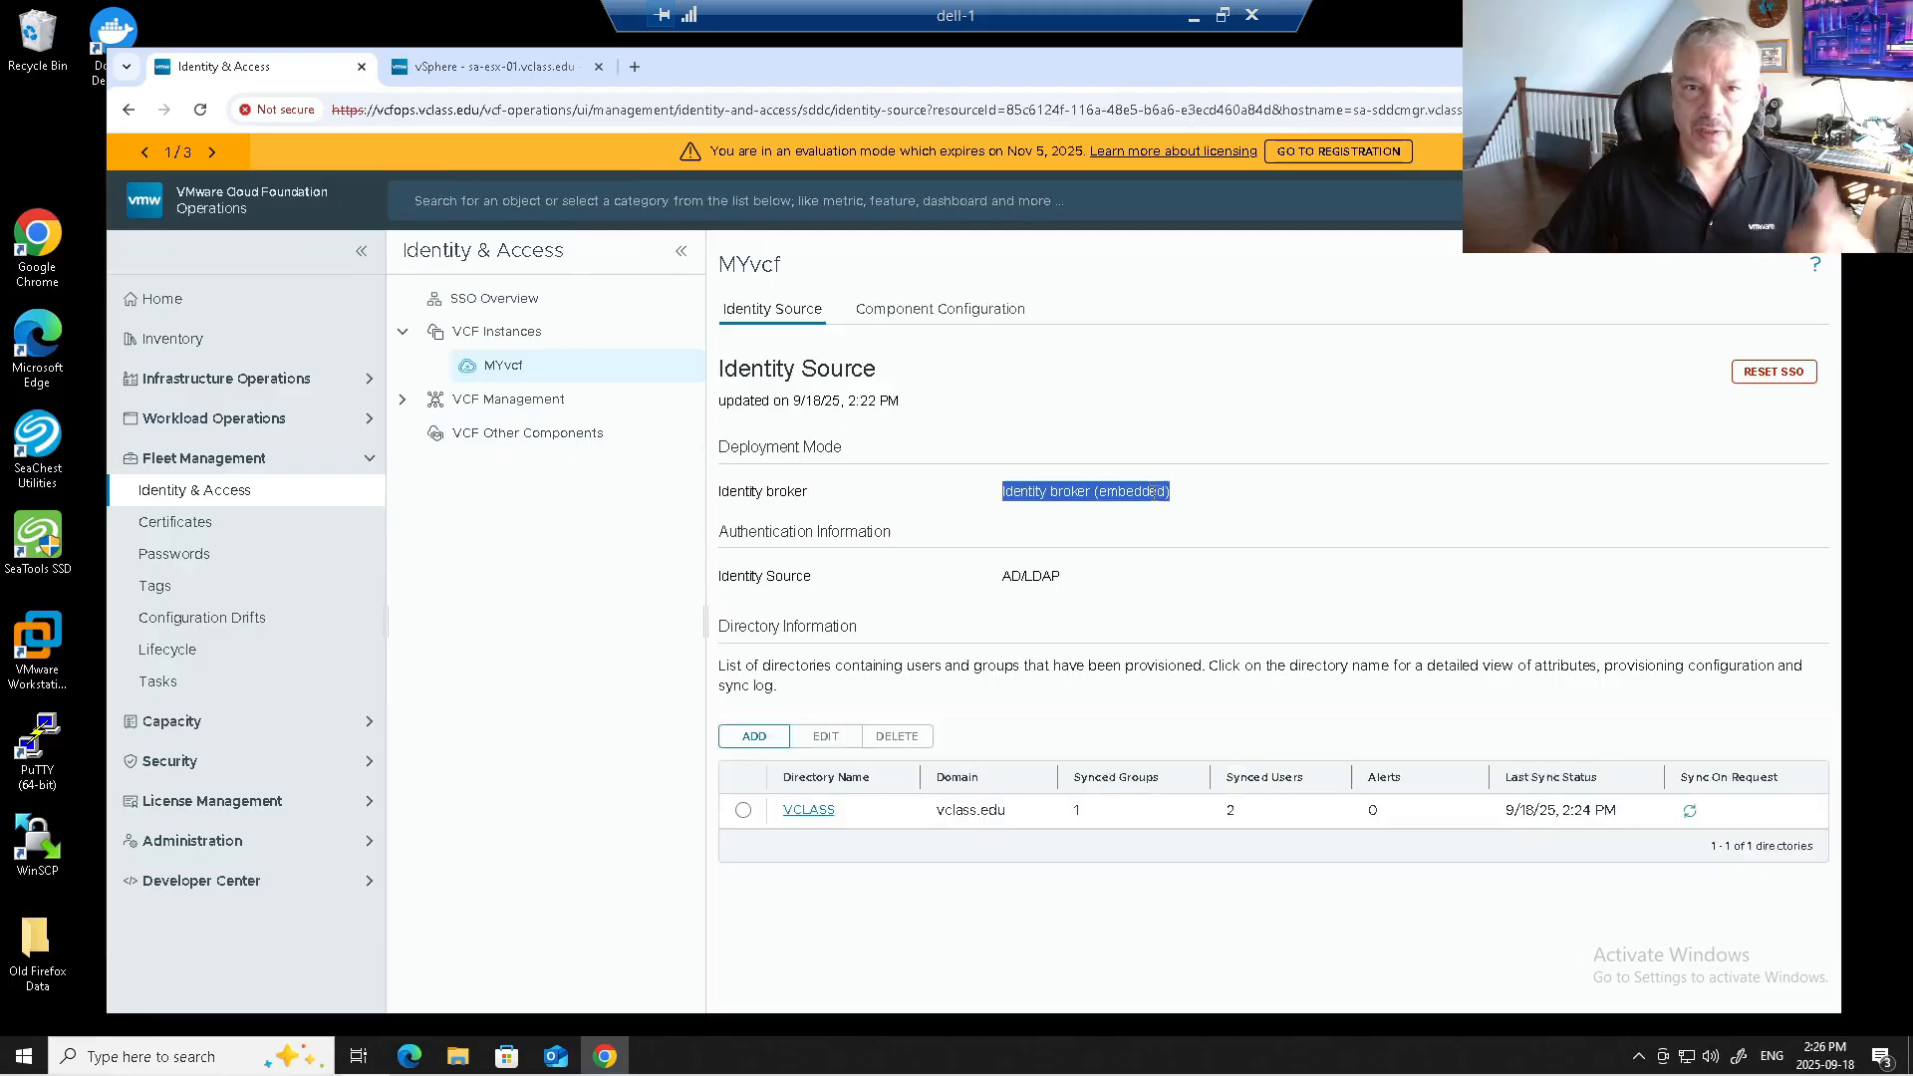
click(925, 308)
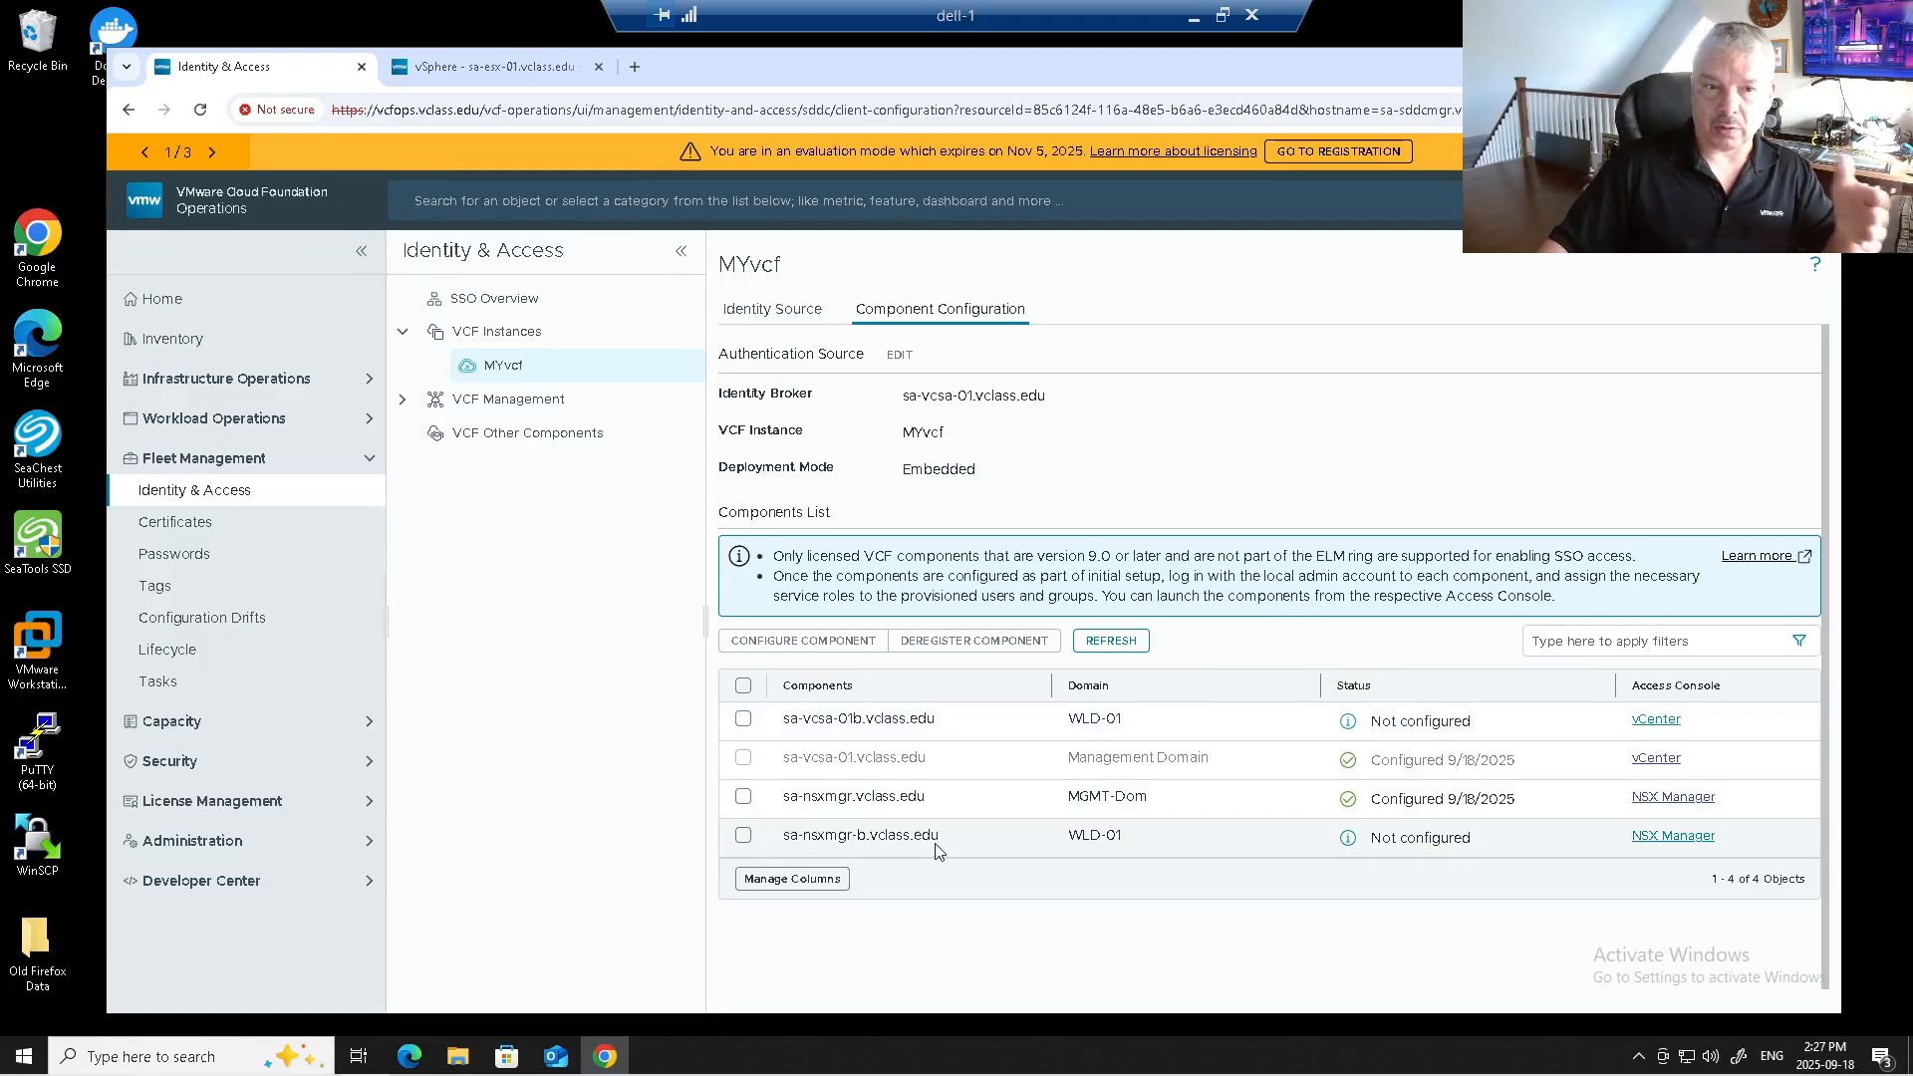
Configure SSO for sa-vcsa-01b and sa-nsxmgr-b, confirming the role requirement, then go to Lifecycle.
click(743, 719)
click(744, 836)
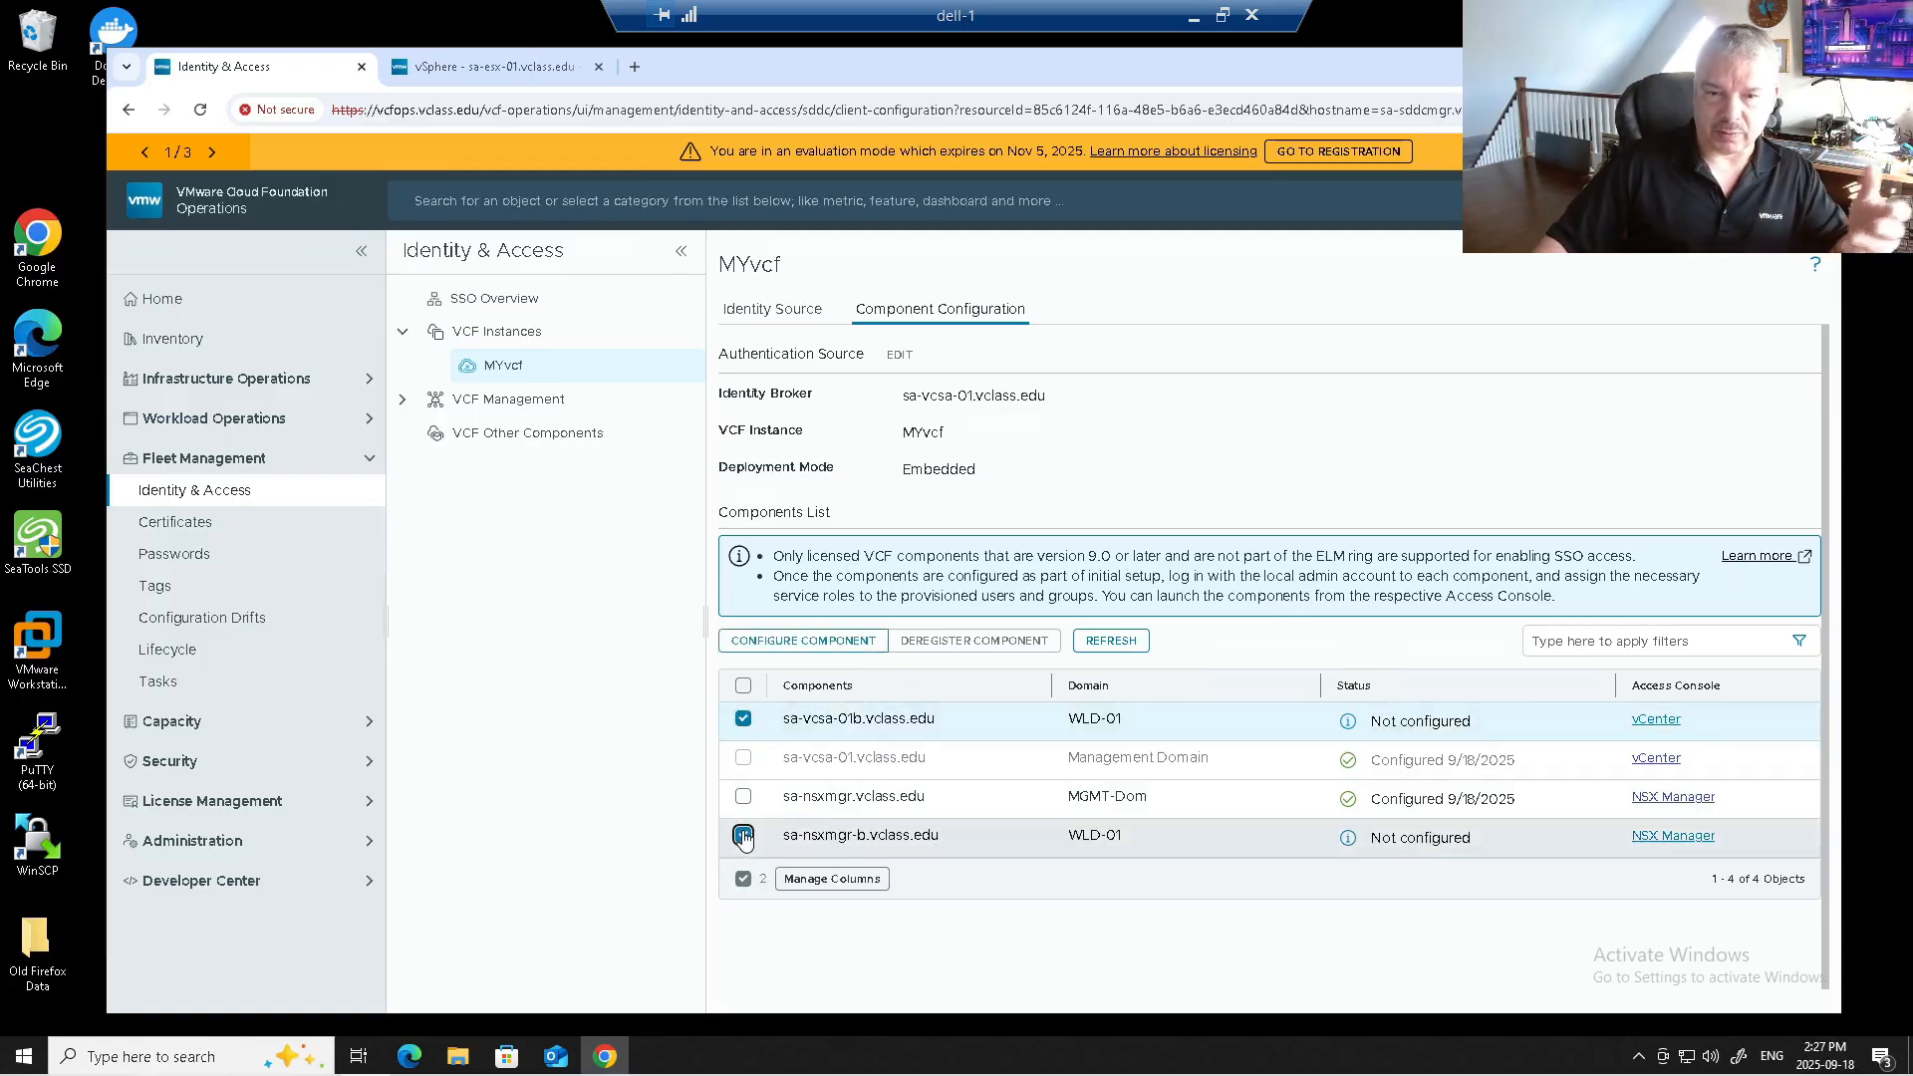
click(843, 650)
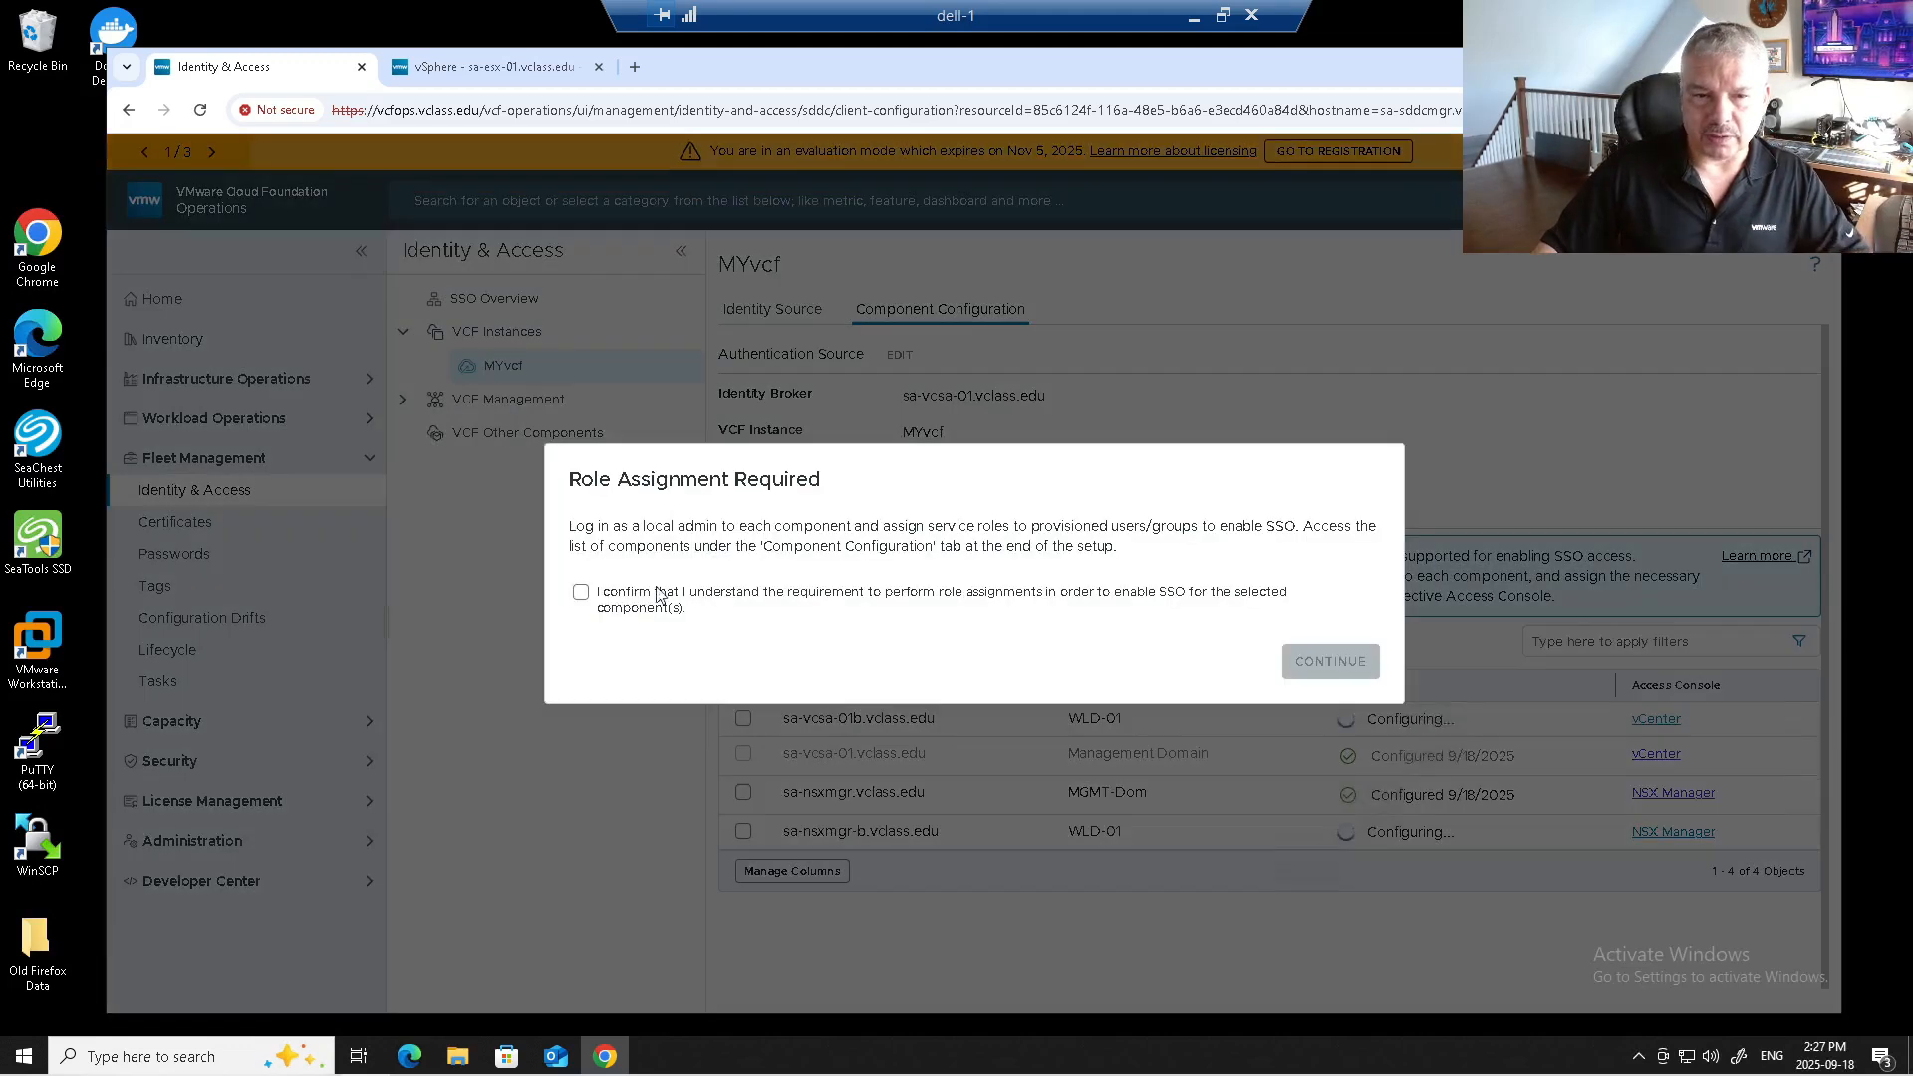
click(681, 601)
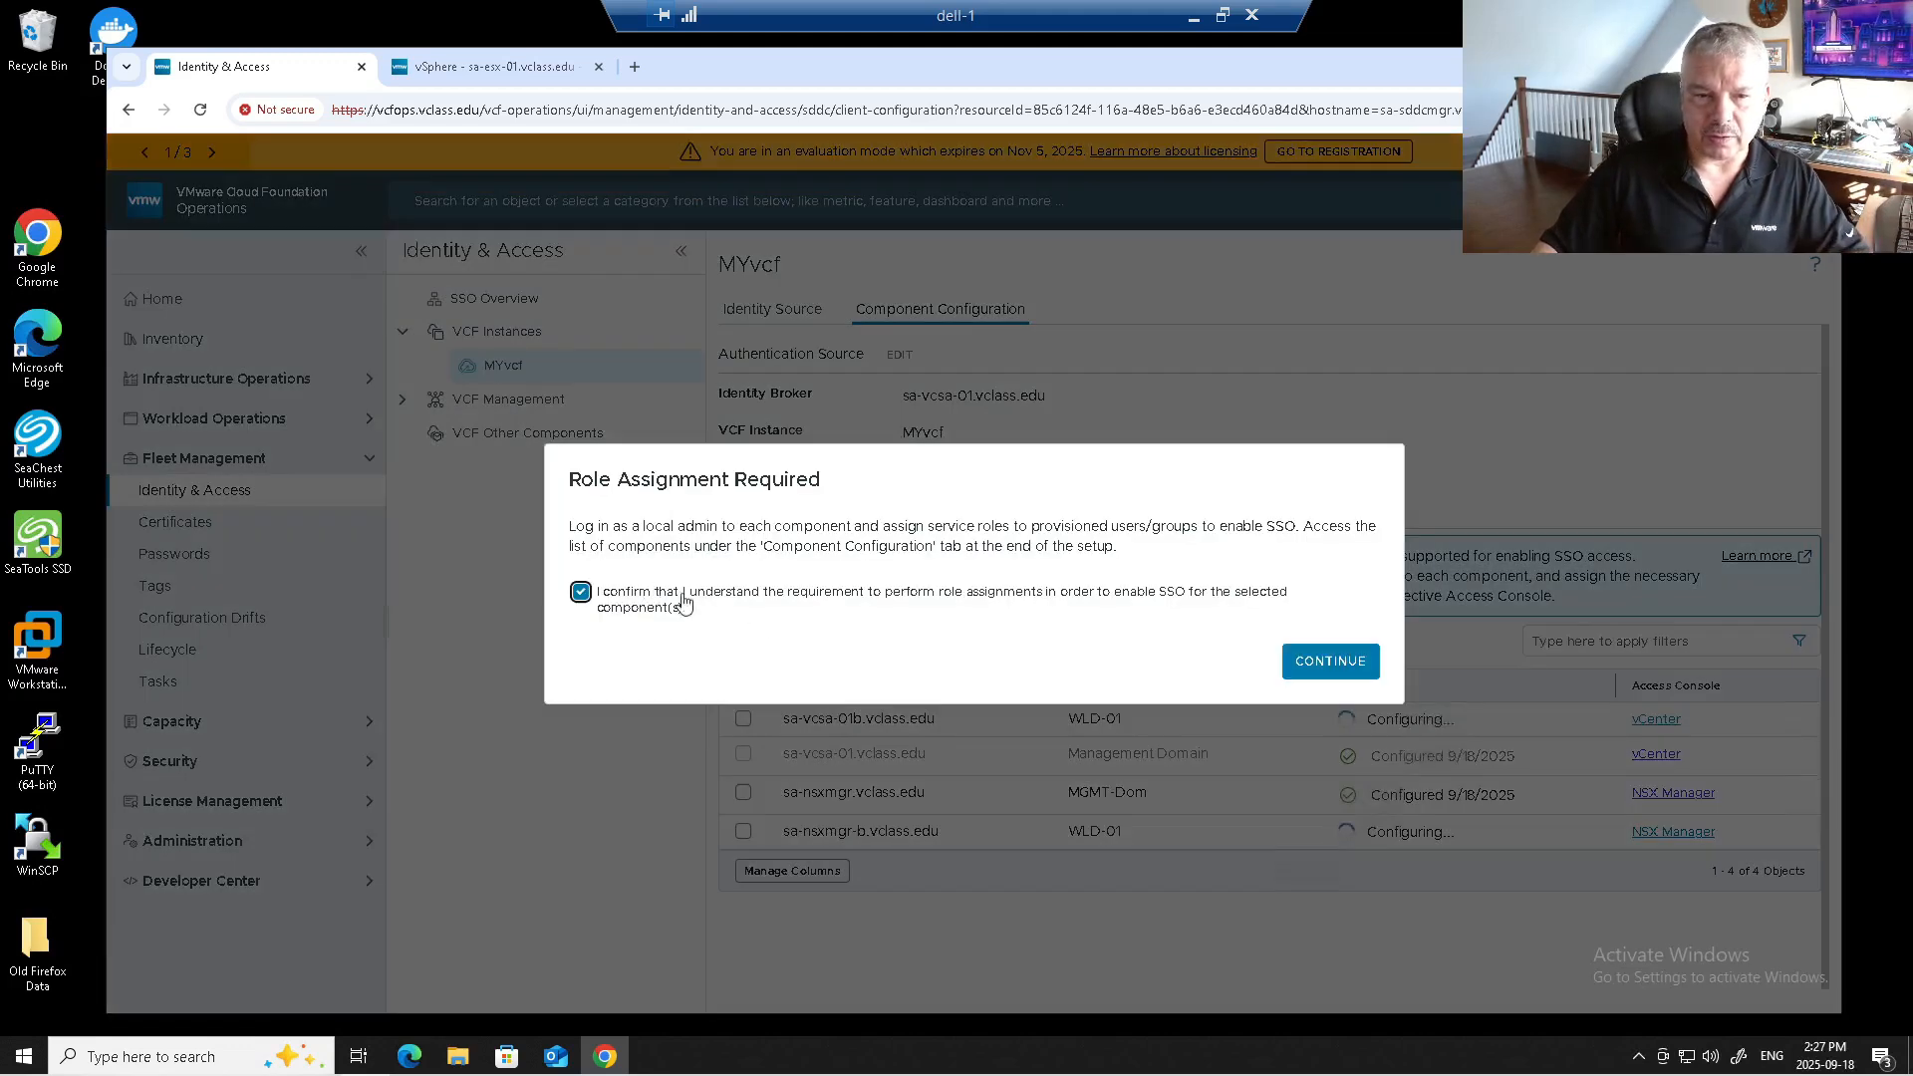
click(1307, 661)
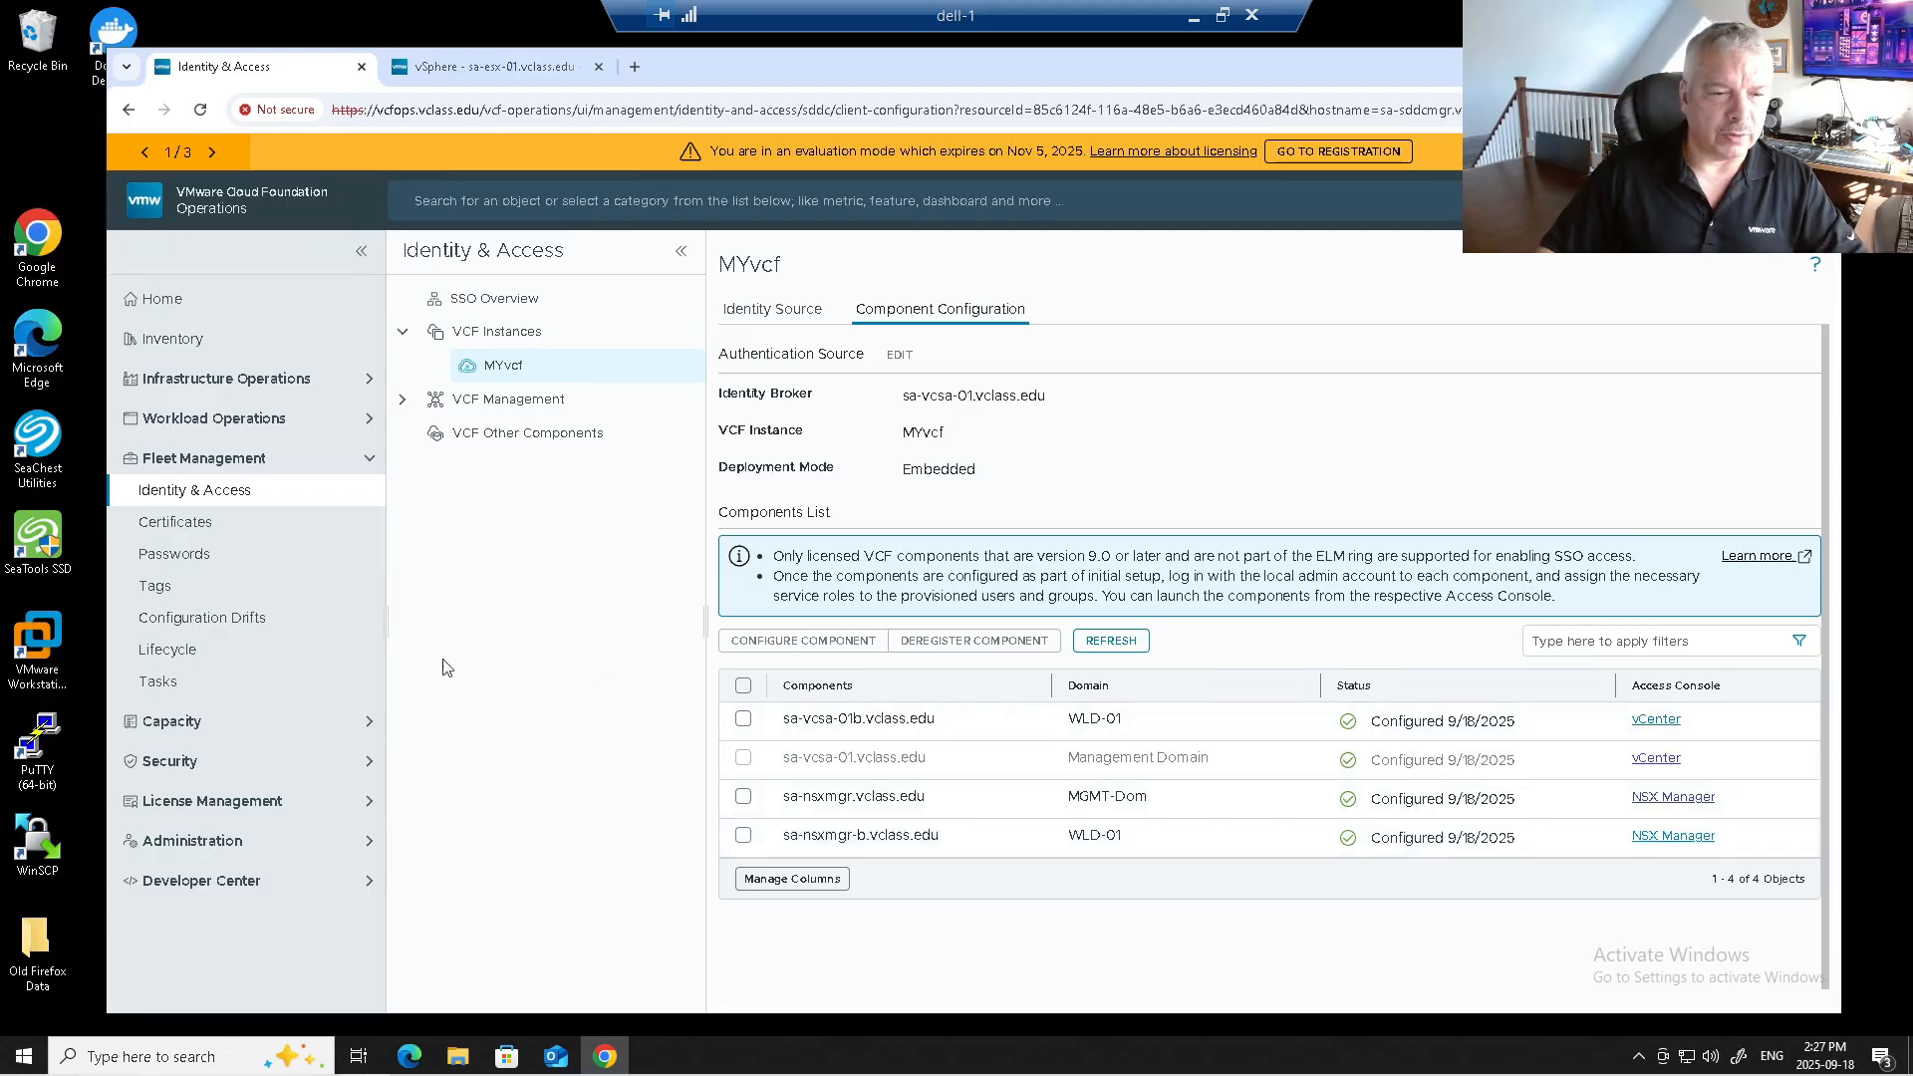
click(169, 653)
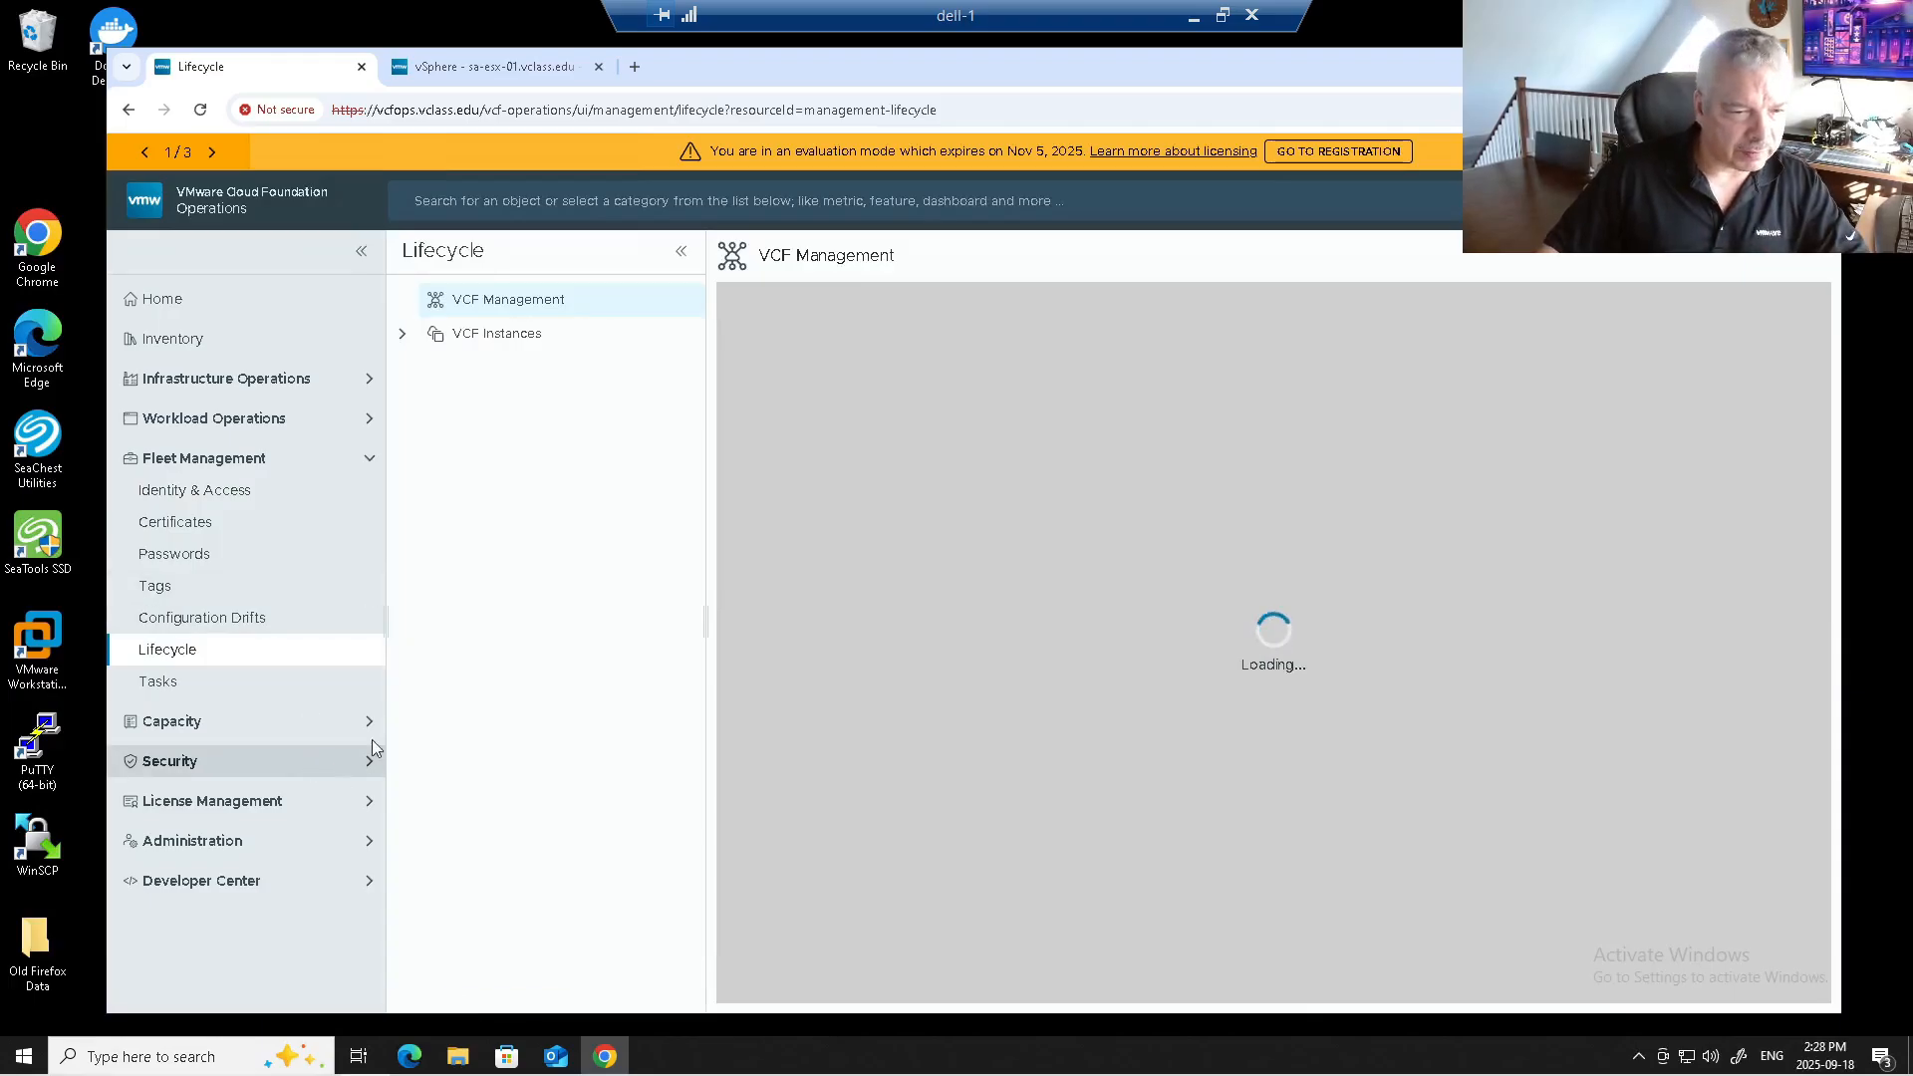
Open the Licenses page under License Management.
click(160, 800)
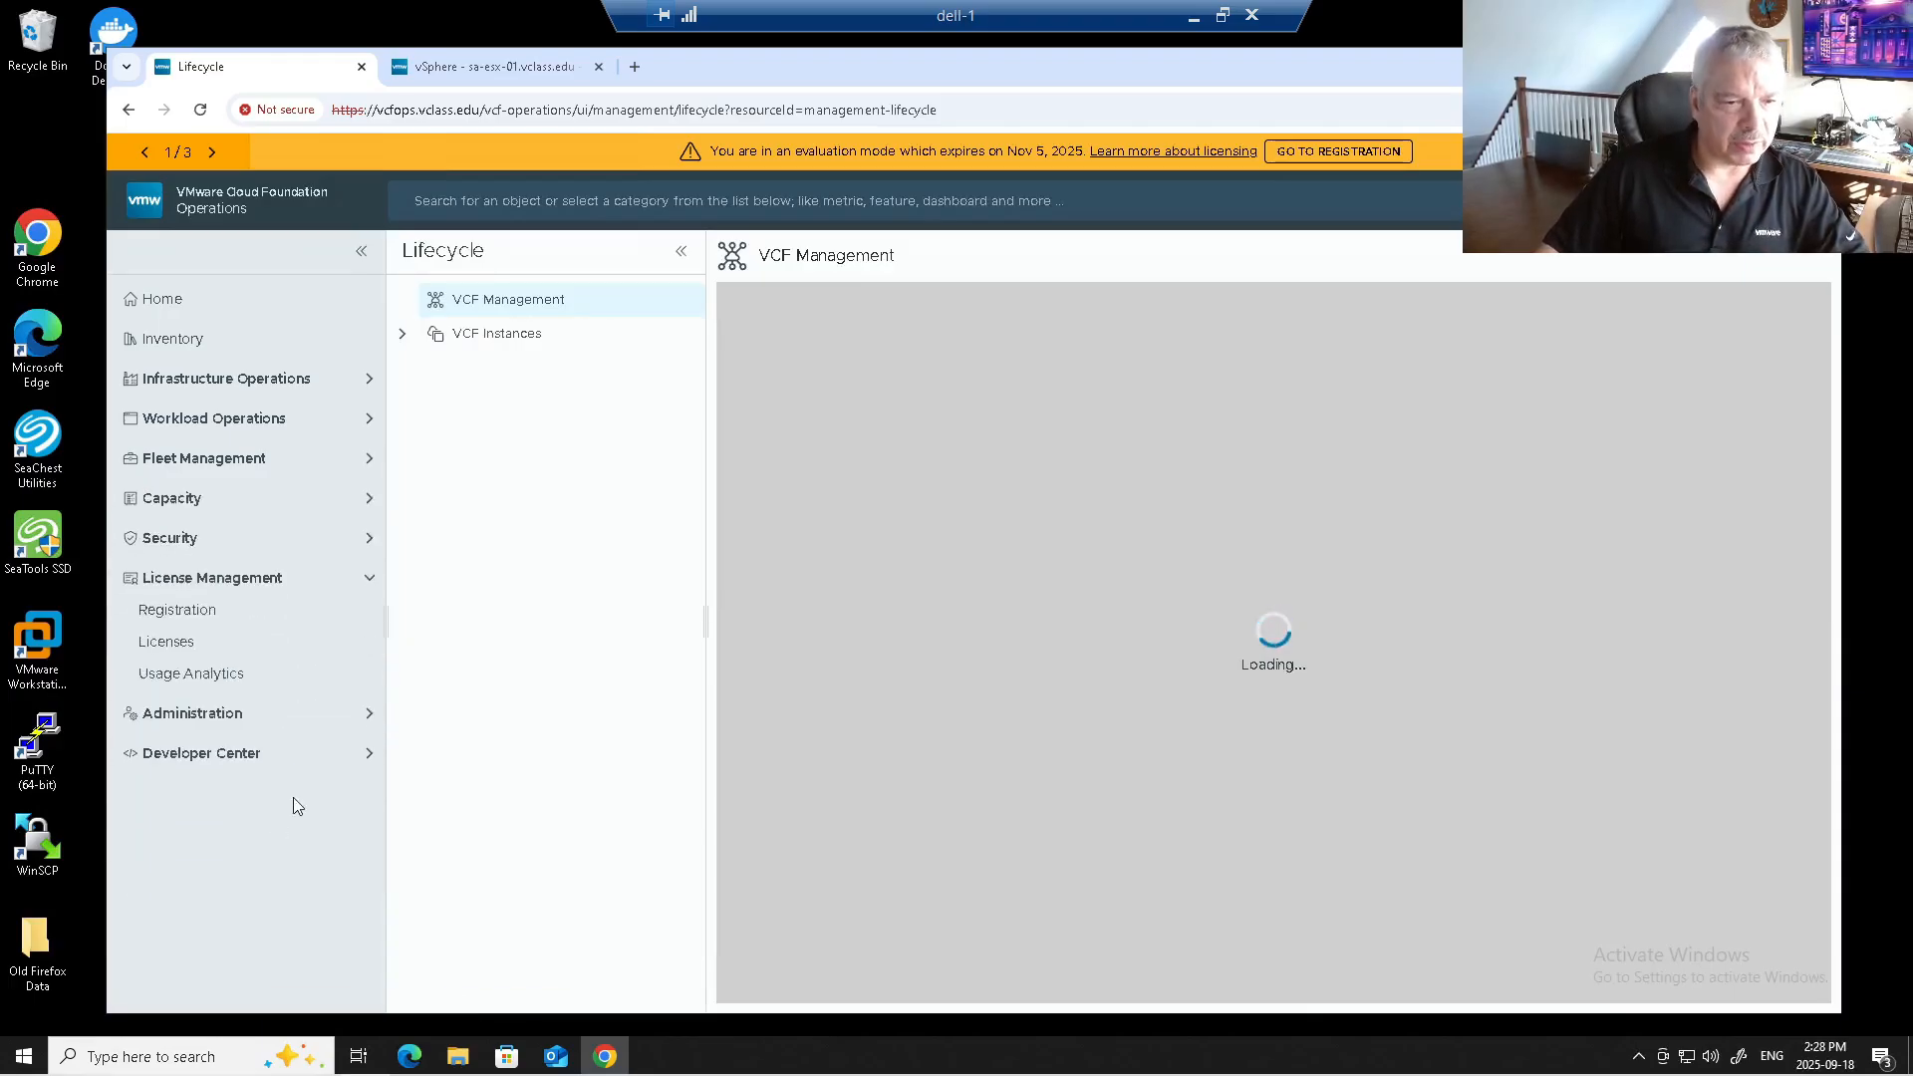
click(246, 647)
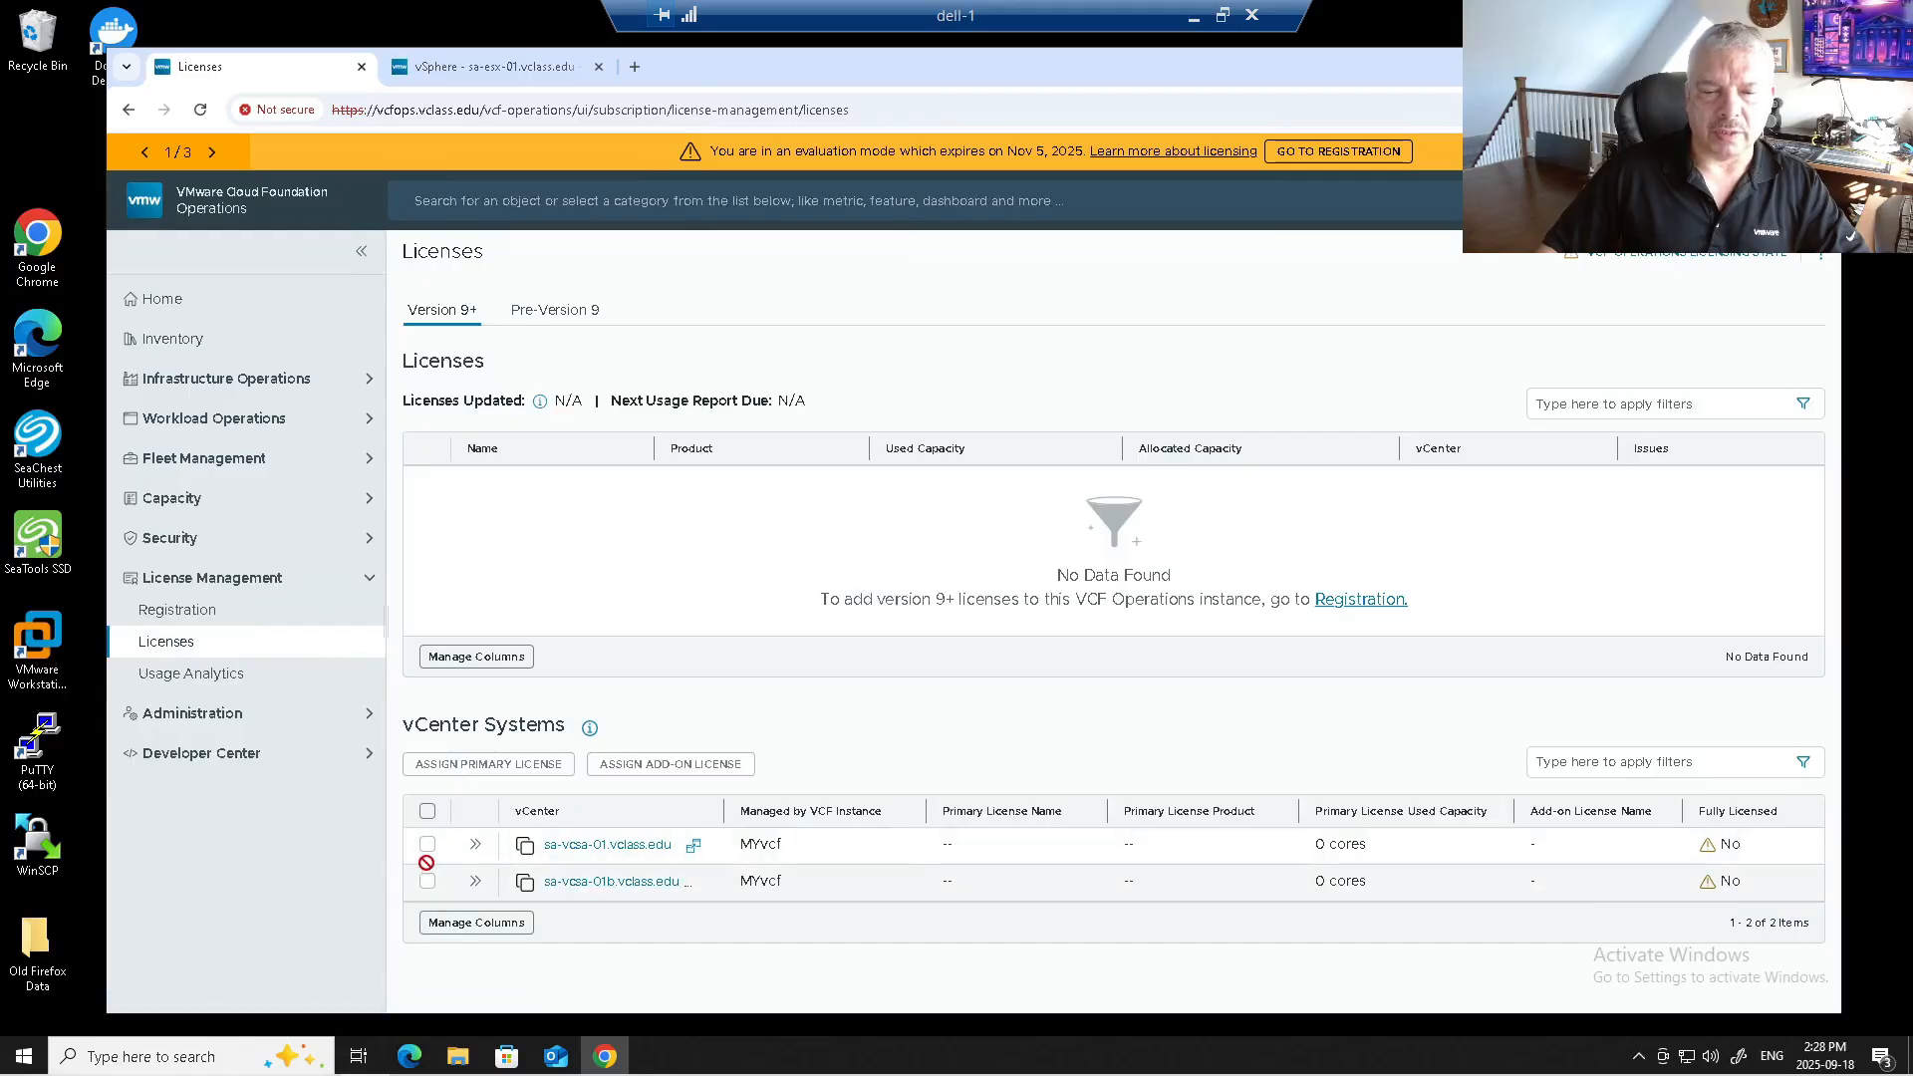